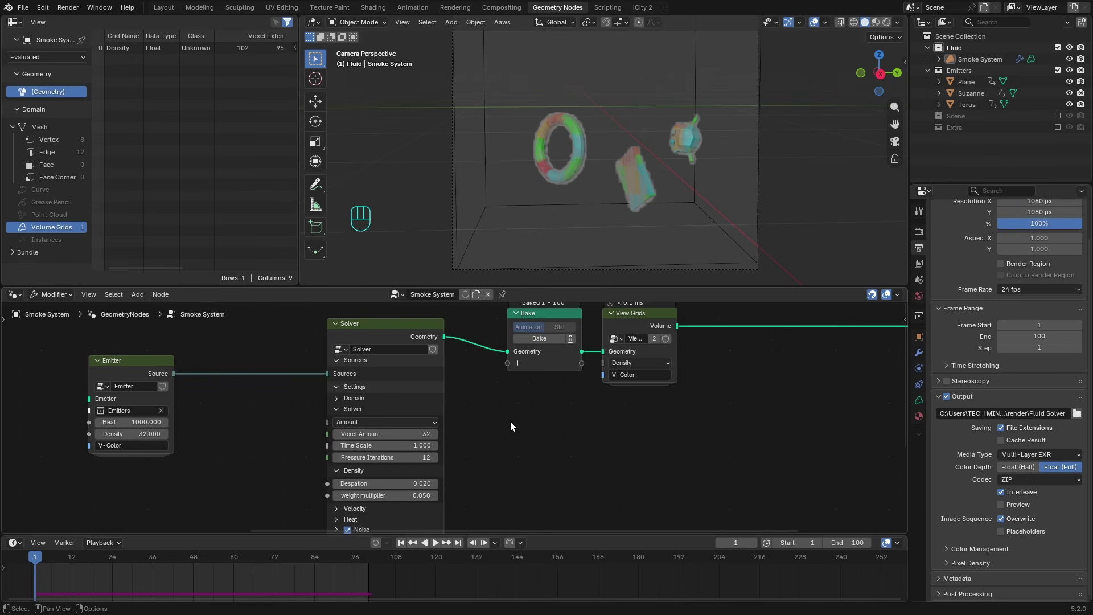
- Play back the baked smoke simulation in the viewport and stop it
{"action": "middle_click_drag", "start_coordinate": [510, 426], "coordinate": [554, 449]}
{"action": "key", "text": "space"}
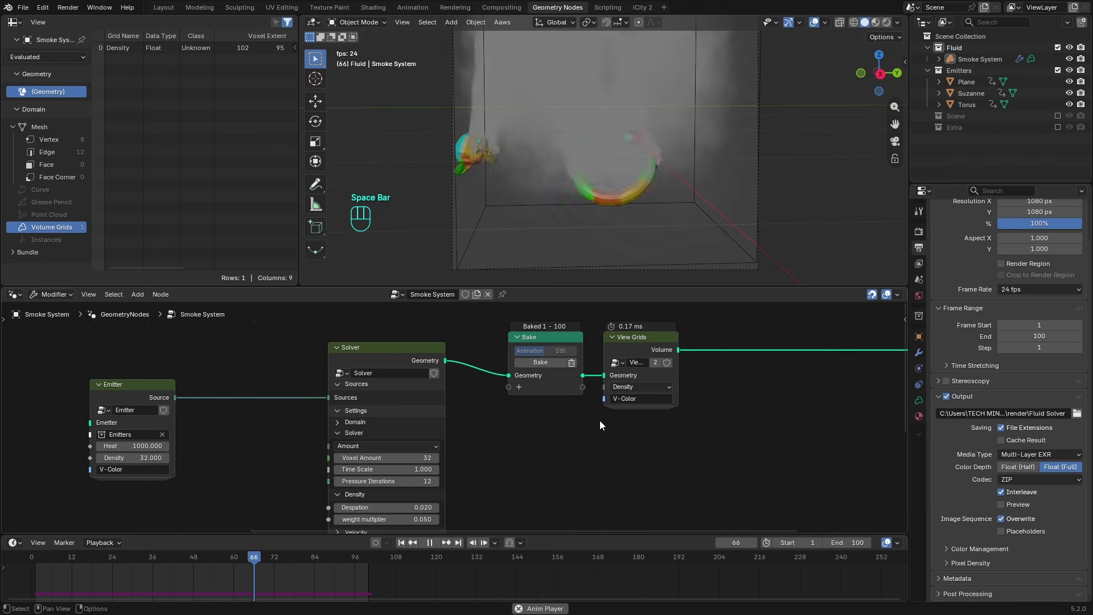
{"action": "key", "text": "space"}
- Inspect the Bake node's output grids with a temporary Viewer, briefly replaying from frame 1, and delete the Viewer
{"action": "middle_click_drag", "start_coordinate": [571, 406], "coordinate": [522, 420]}
{"action": "left_click", "coordinate": [528, 399], "text": "ctrl+shift"}
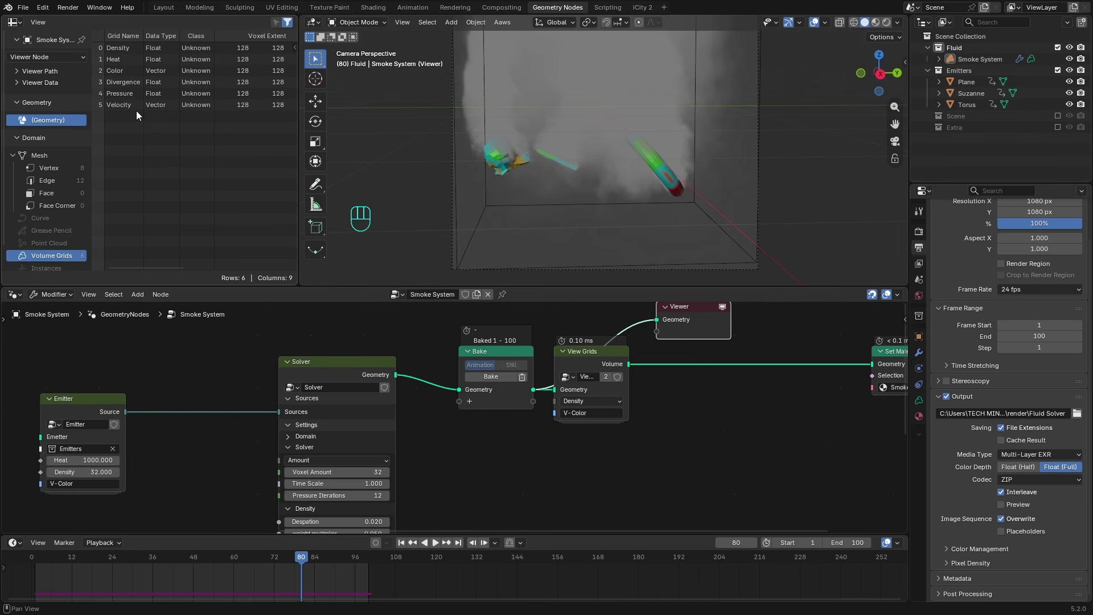
{"action": "left_click", "coordinate": [401, 543]}
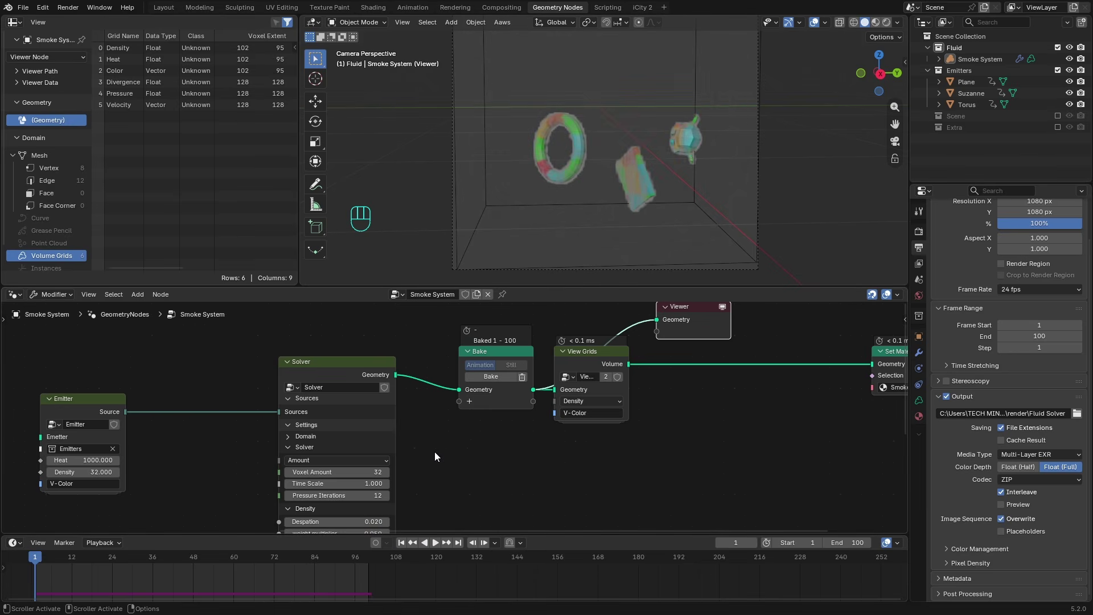
{"action": "key", "text": "space"}
{"action": "key", "text": "space"}
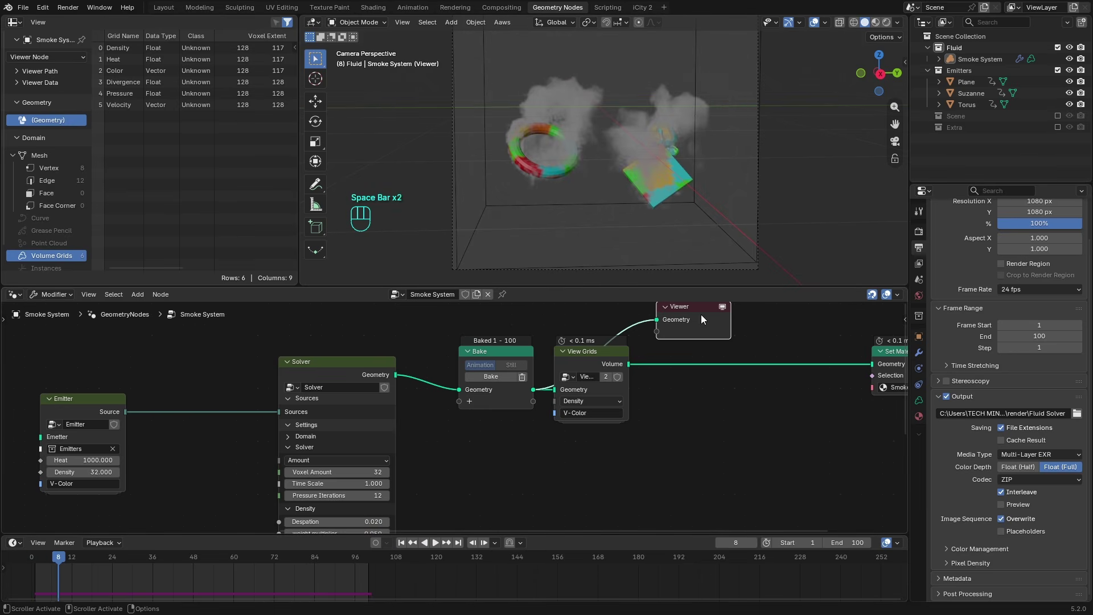
{"action": "key", "text": "x"}
- Replay the density simulation from frame 1 and stop it at frame 42
{"action": "left_click", "coordinate": [397, 544]}
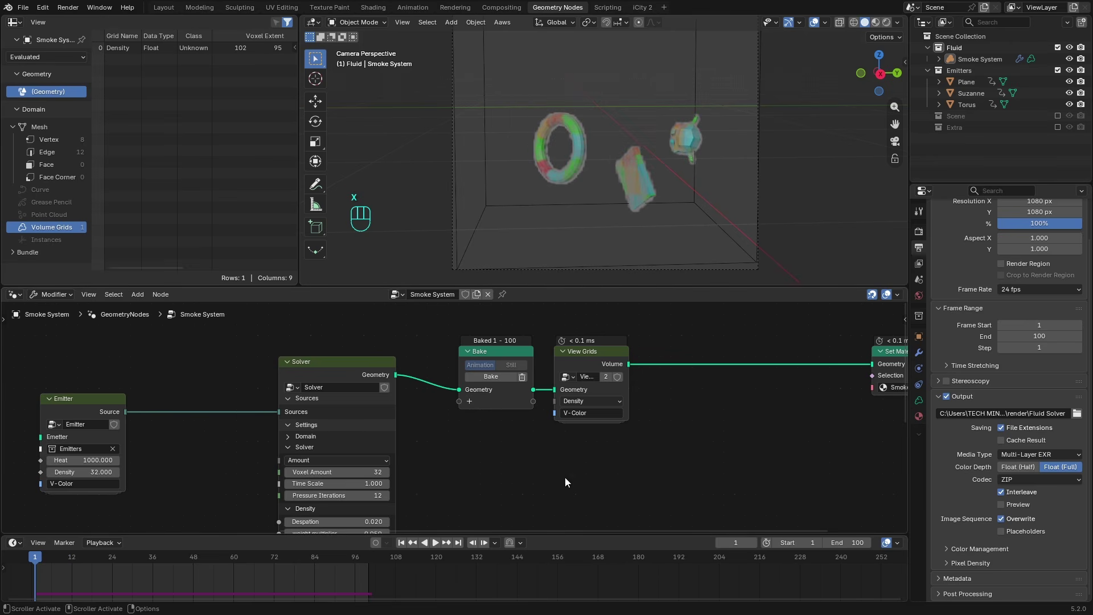
{"action": "scroll", "coordinate": [564, 455], "scroll_direction": "up", "scroll_amount": 2}
{"action": "key", "text": "space"}
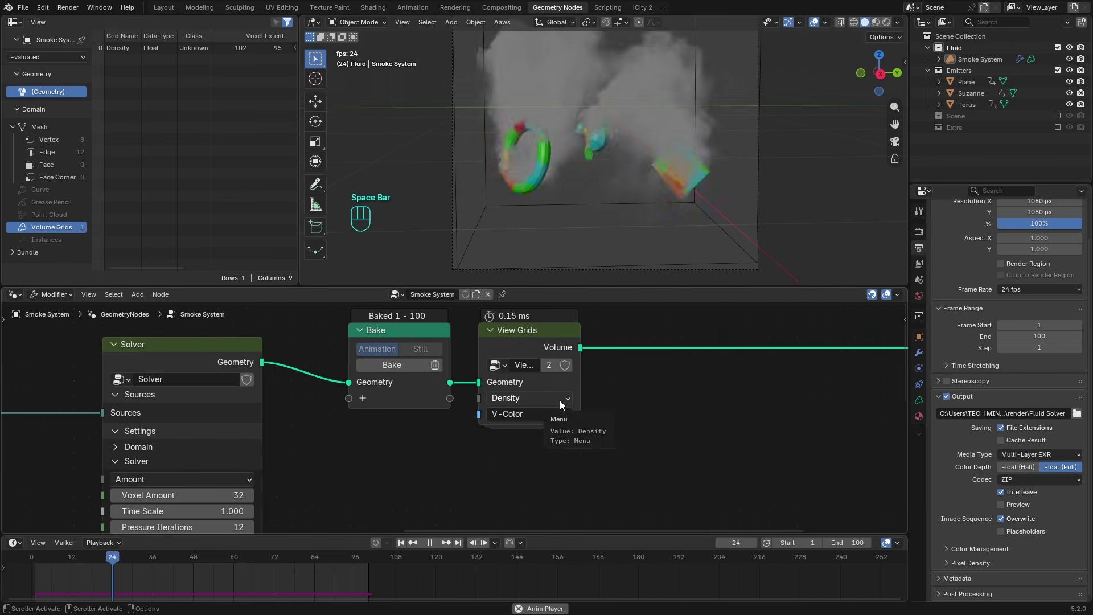
{"action": "key", "text": "space"}
- Switch the View Grids node to Velocity and examine the velocity field around the emitters up close
{"action": "left_click", "coordinate": [545, 400]}
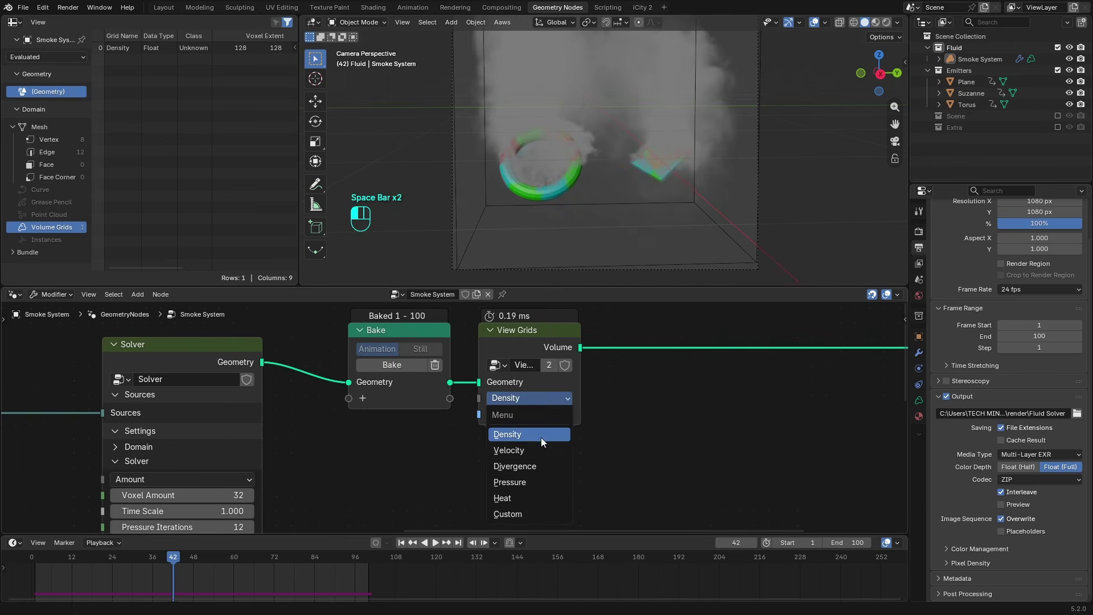
{"action": "left_click", "coordinate": [538, 453]}
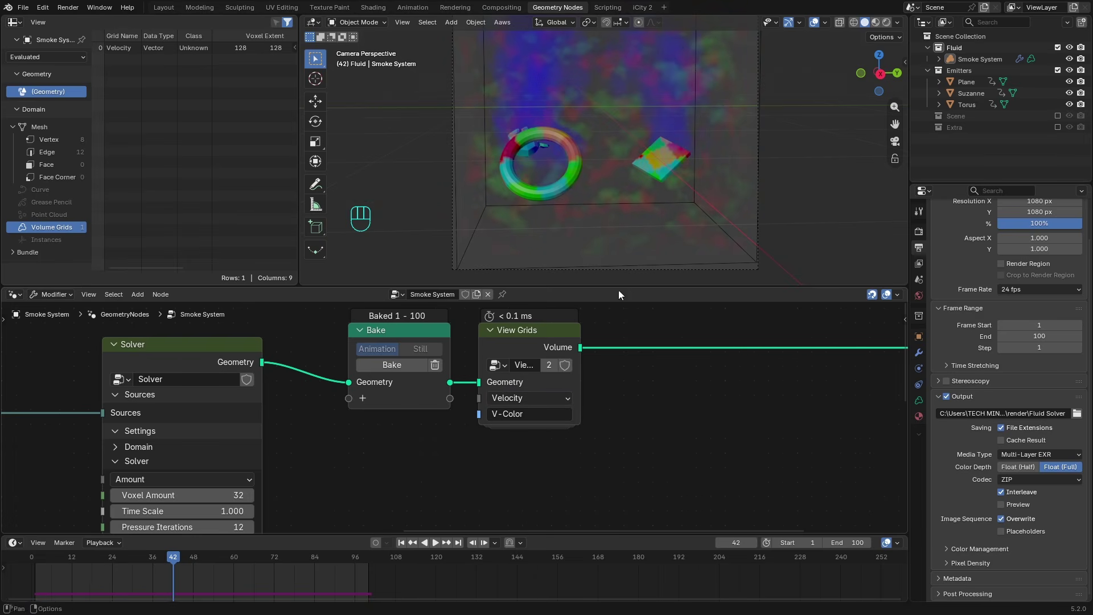
{"action": "middle_click_drag", "start_coordinate": [695, 217], "coordinate": [725, 180]}
{"action": "scroll", "coordinate": [691, 210], "scroll_direction": "up", "scroll_amount": 5}
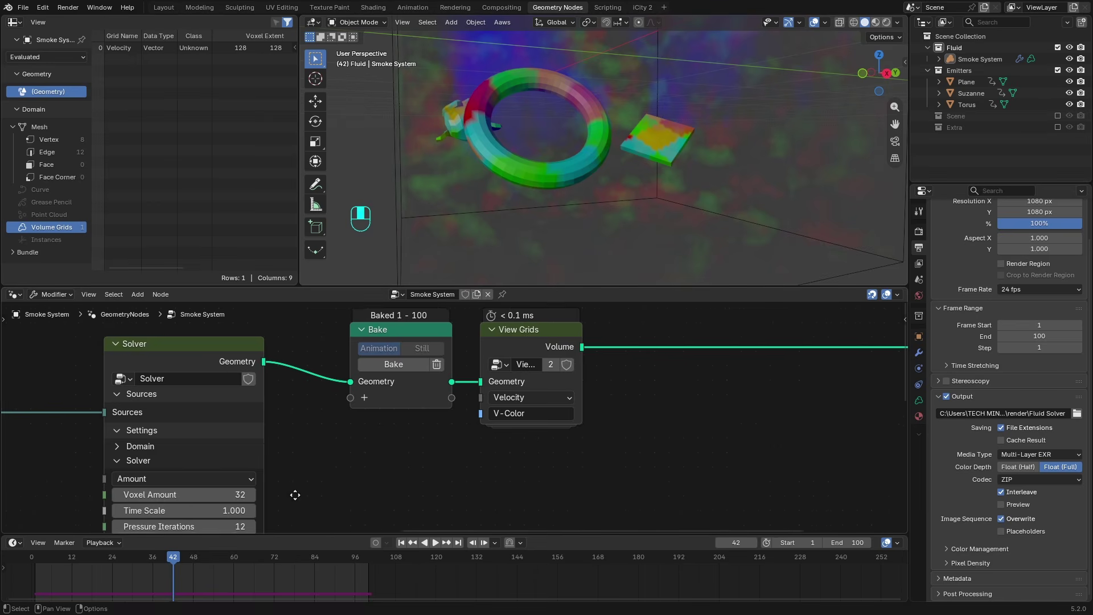
{"action": "middle_click_drag", "start_coordinate": [293, 495], "coordinate": [370, 365]}
{"action": "scroll", "coordinate": [272, 484], "scroll_direction": "down", "scroll_amount": 1}
{"action": "middle_click_drag", "start_coordinate": [666, 335], "coordinate": [590, 450]}
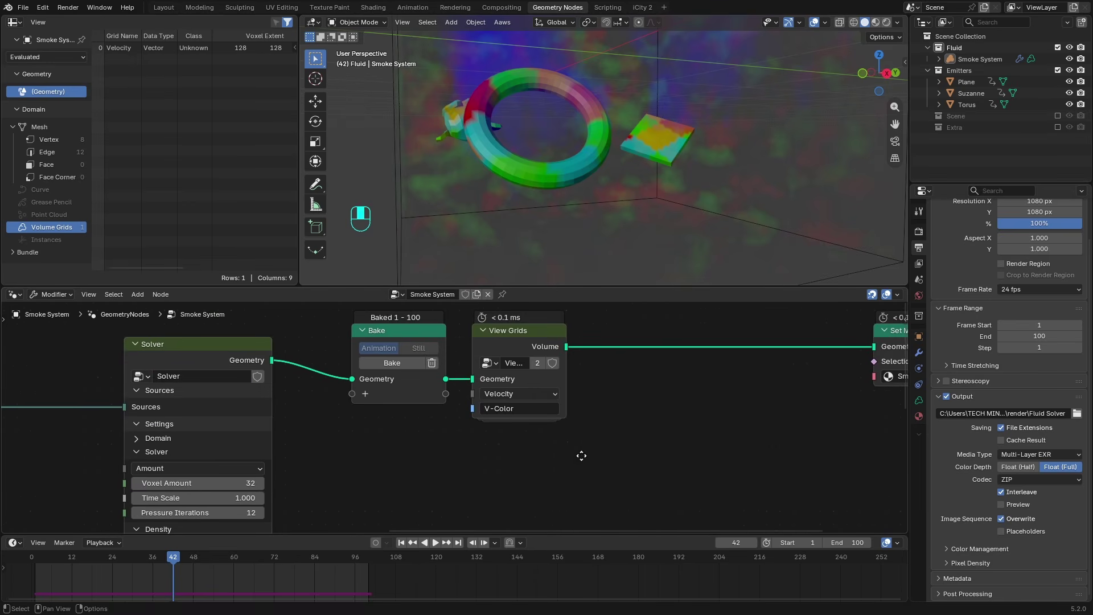
- Switch the View Grids node through Divergence, Pressure and Heat to compare these grids in the viewport
{"action": "left_click", "coordinate": [527, 394]}
{"action": "left_click", "coordinate": [528, 459]}
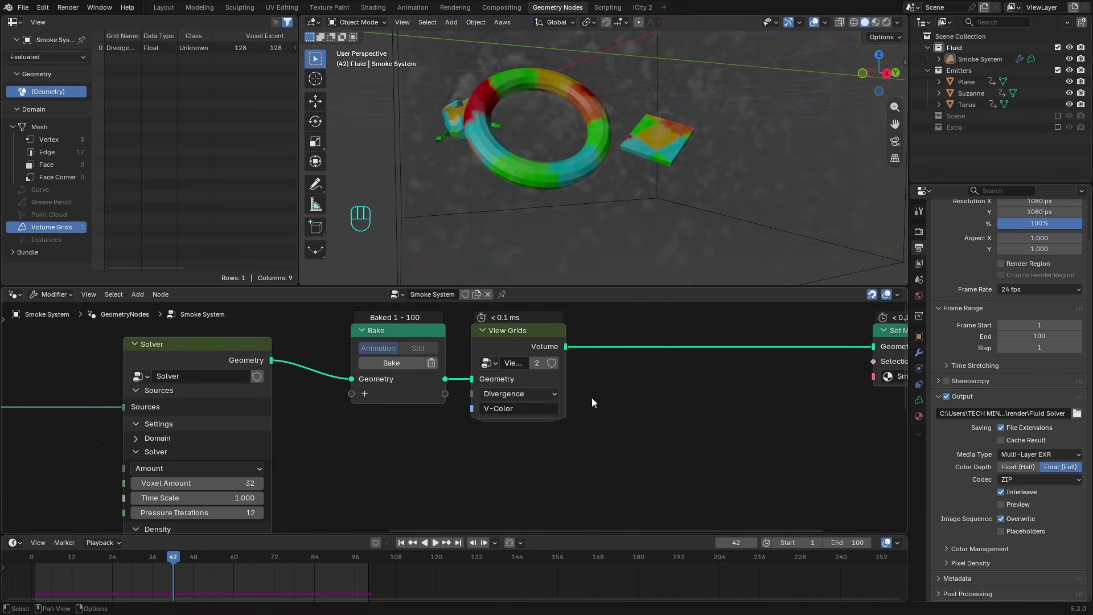
{"action": "left_click", "coordinate": [525, 394]}
{"action": "left_click", "coordinate": [518, 473]}
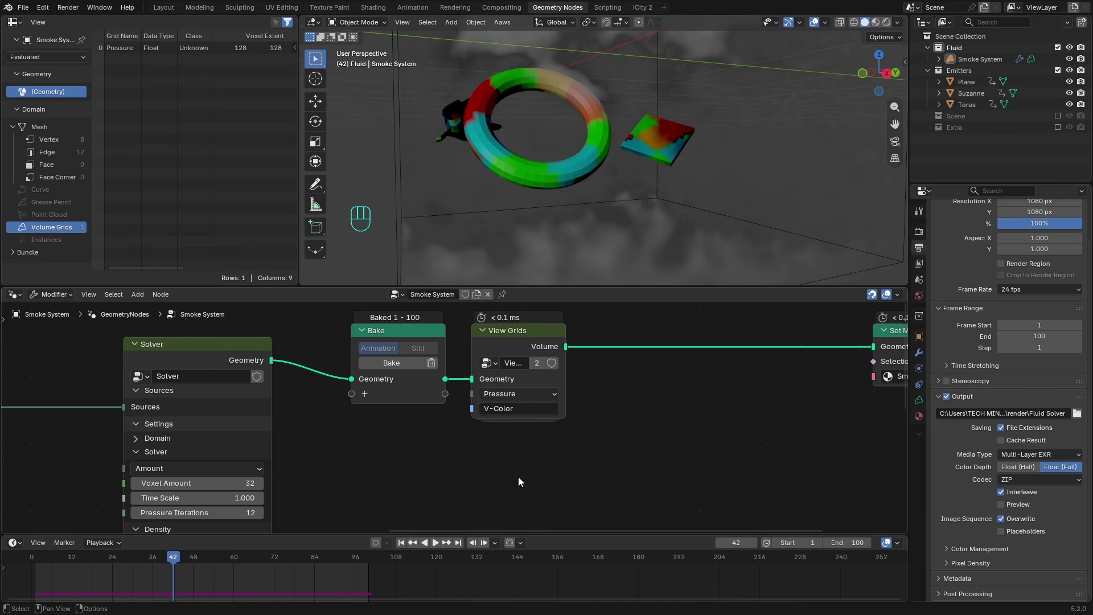
{"action": "left_click", "coordinate": [527, 393]}
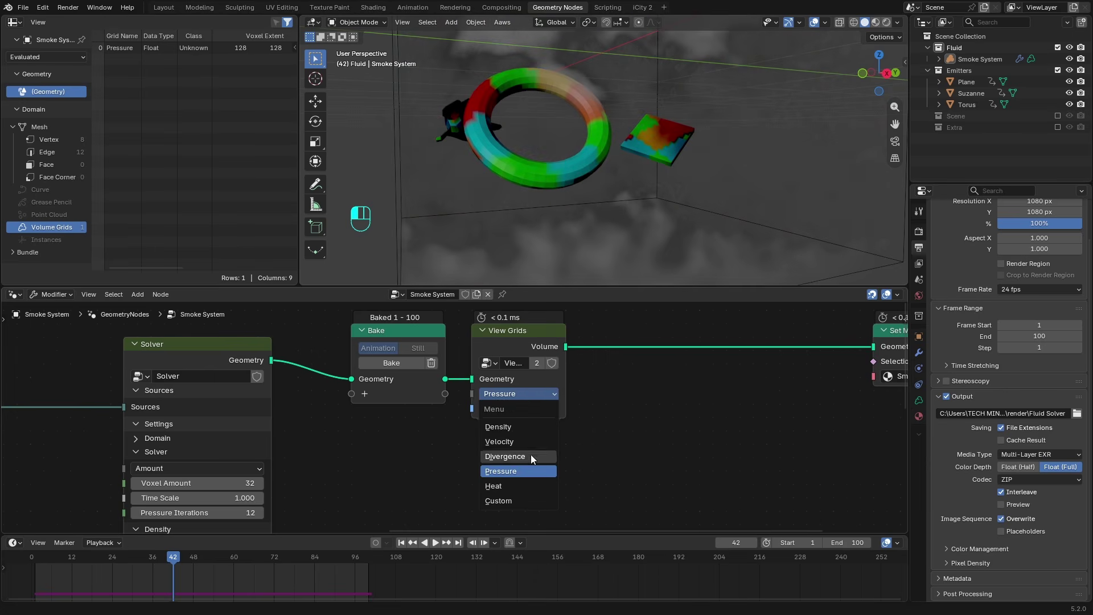
{"action": "left_click", "coordinate": [521, 488]}
- Set the View Grids node to Custom so it displays the V-Color attribute, keeping the attribute name
{"action": "left_click", "coordinate": [525, 394]}
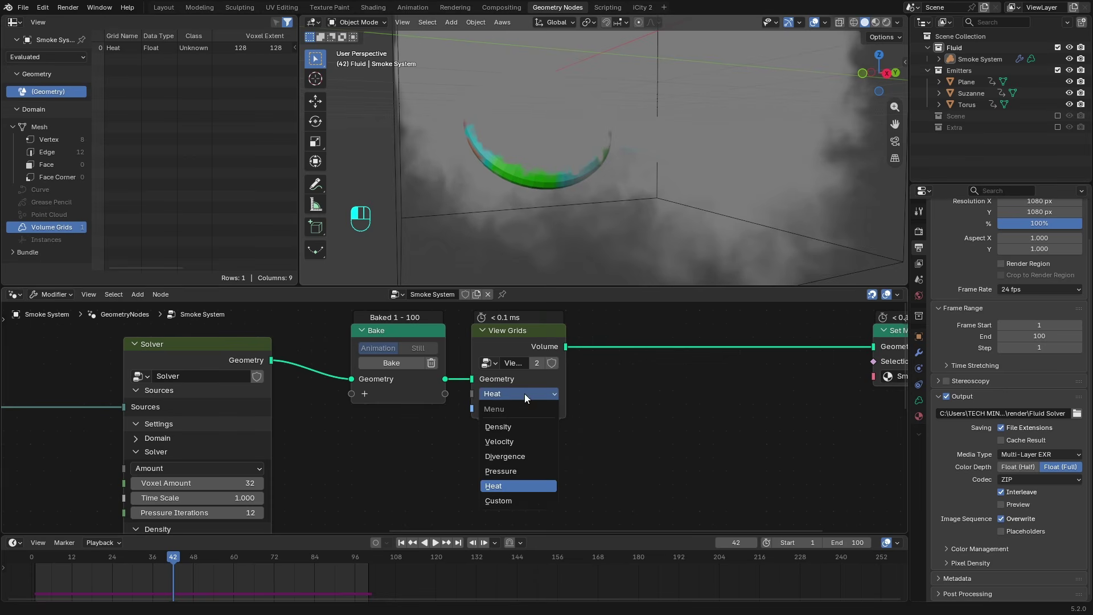
{"action": "left_click", "coordinate": [510, 502]}
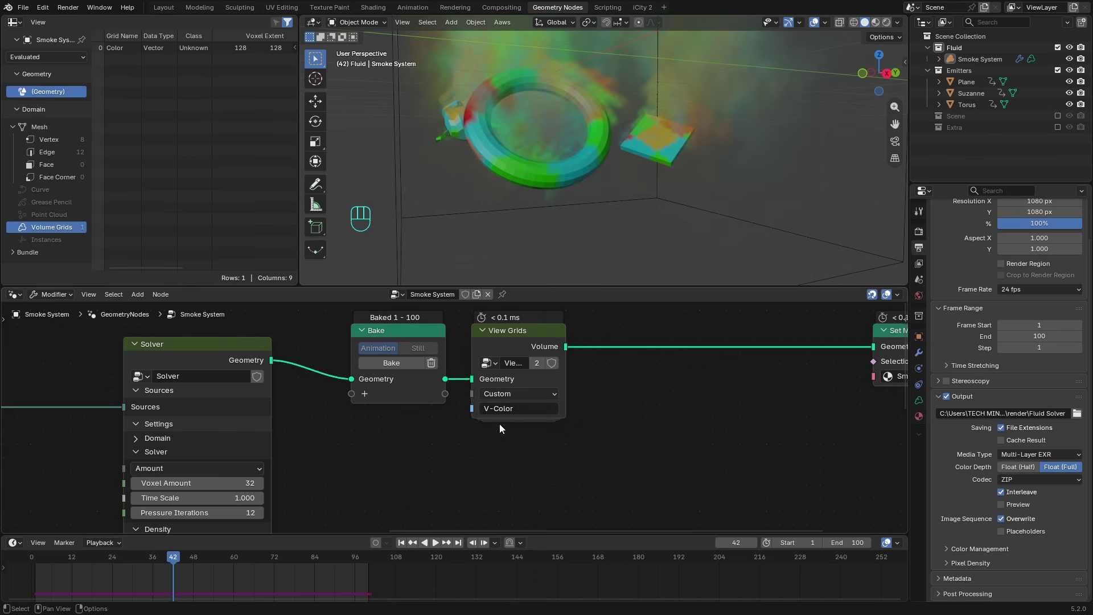
{"action": "left_click", "coordinate": [508, 409]}
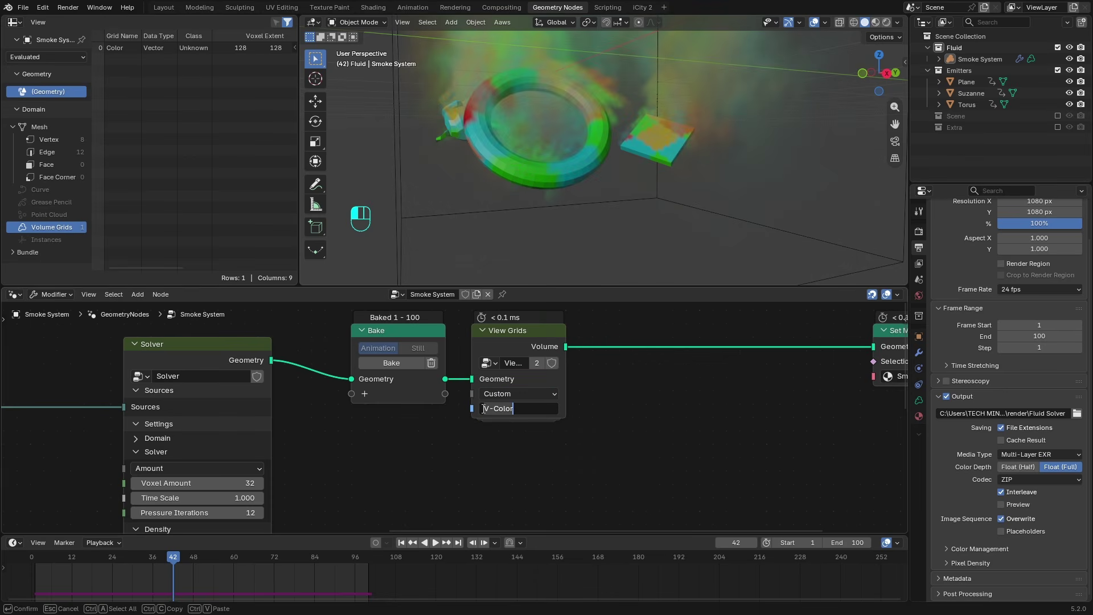
{"action": "left_click_drag", "start_coordinate": [484, 409], "coordinate": [534, 412]}
{"action": "left_click", "coordinate": [538, 418]}
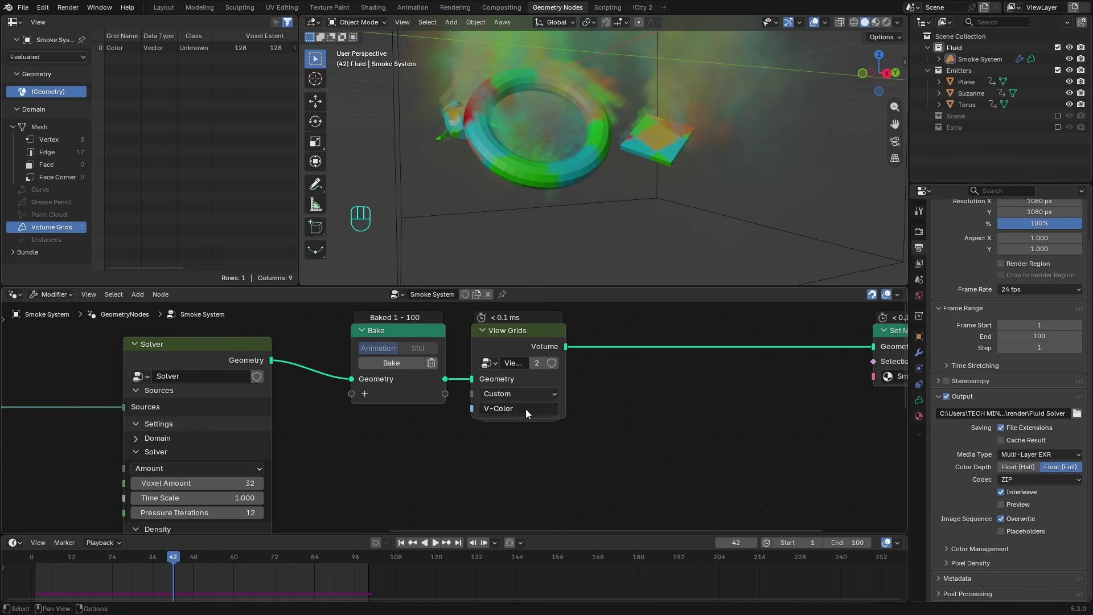
{"action": "left_click", "coordinate": [525, 409]}
{"action": "left_click", "coordinate": [522, 409]}
{"action": "double_click", "coordinate": [504, 409]}
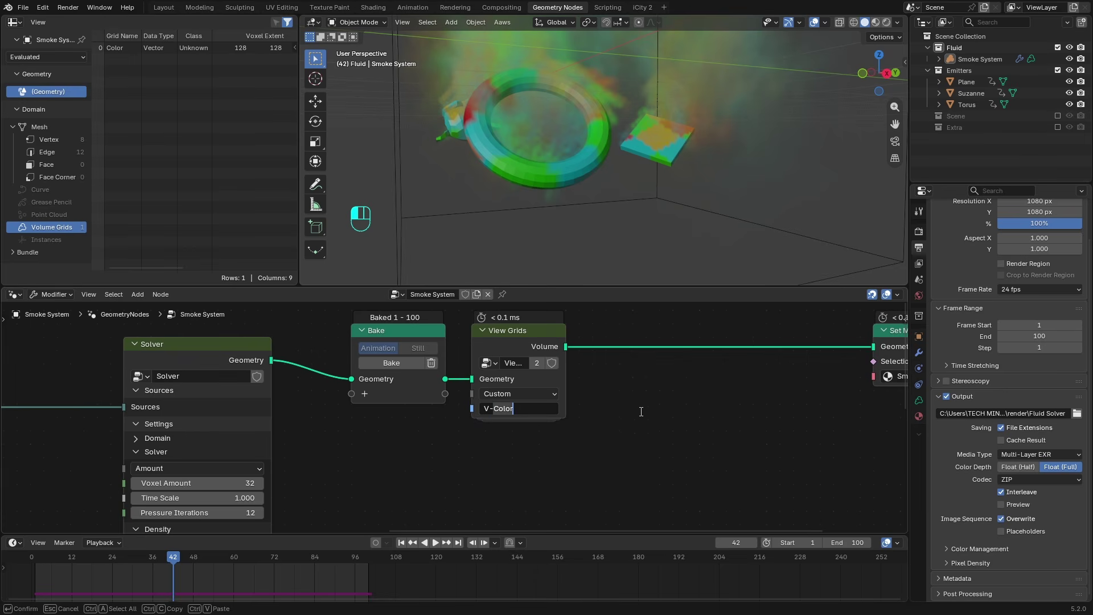
{"action": "left_click", "coordinate": [641, 410]}
- Return the viewport to the camera perspective and bring the Emitter node into view
{"action": "scroll", "coordinate": [601, 207], "scroll_direction": "down", "scroll_amount": 5}
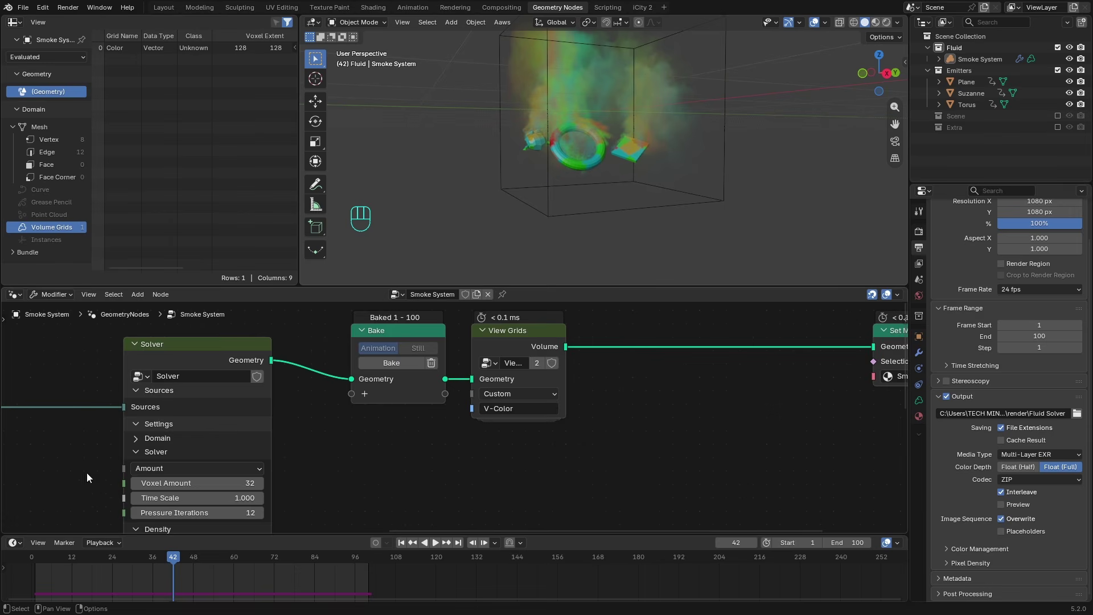
{"action": "middle_click_drag", "start_coordinate": [86, 472], "coordinate": [439, 452]}
{"action": "middle_click_drag", "start_coordinate": [308, 462], "coordinate": [352, 427]}
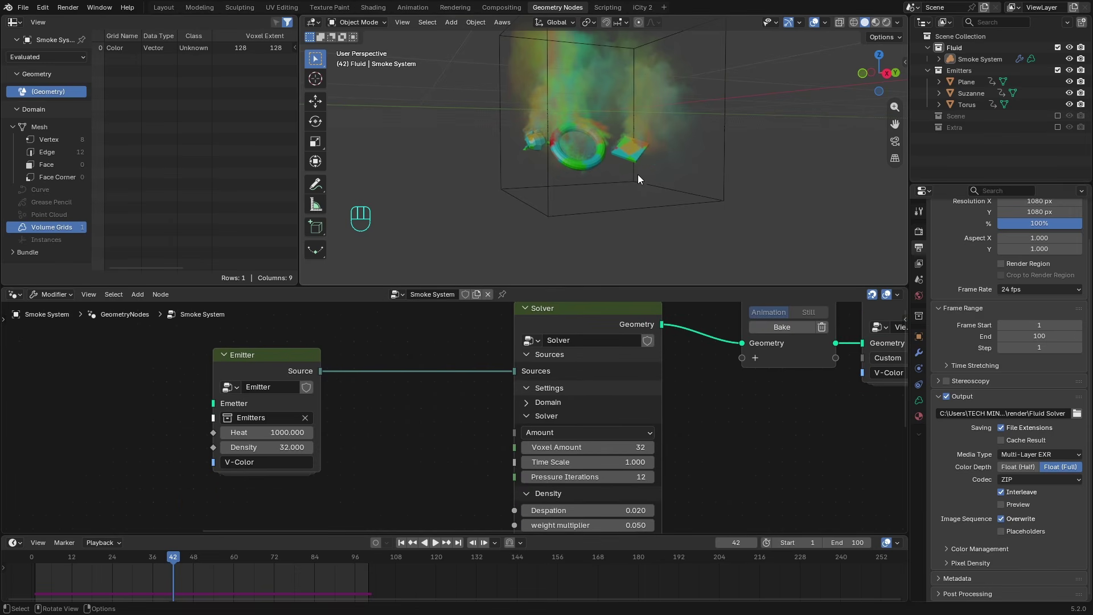
{"action": "scroll", "coordinate": [603, 172], "scroll_direction": "up", "scroll_amount": 3}
{"action": "key", "text": "KP_0"}
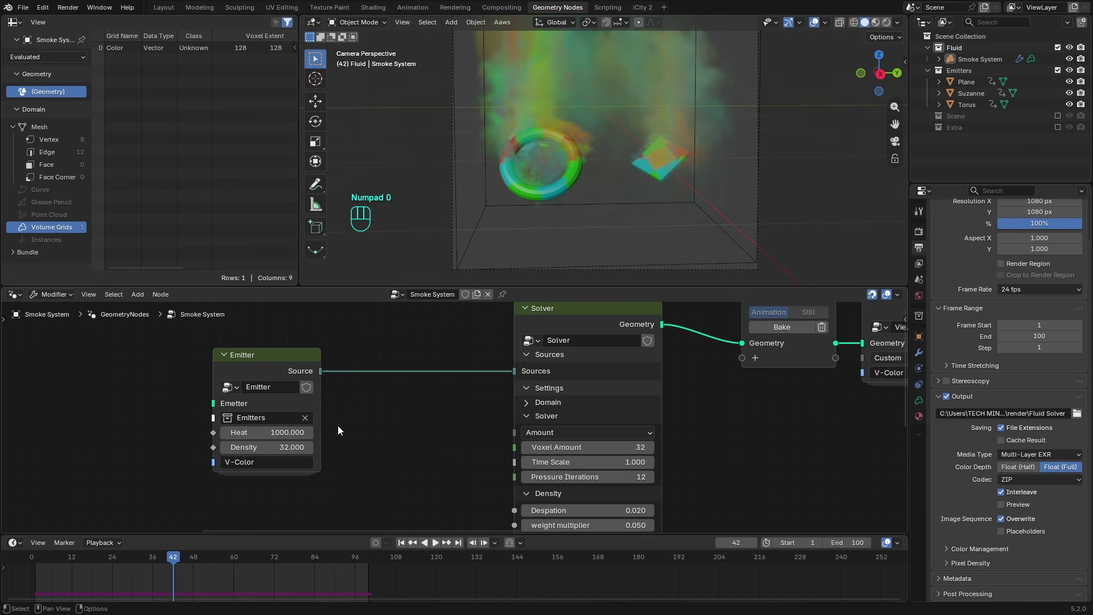
- Examine the V-Color custom attribute name on the Emitter node, leaving the field unedited
{"action": "scroll", "coordinate": [342, 427], "scroll_direction": "up", "scroll_amount": 1}
{"action": "left_click", "coordinate": [205, 475]}
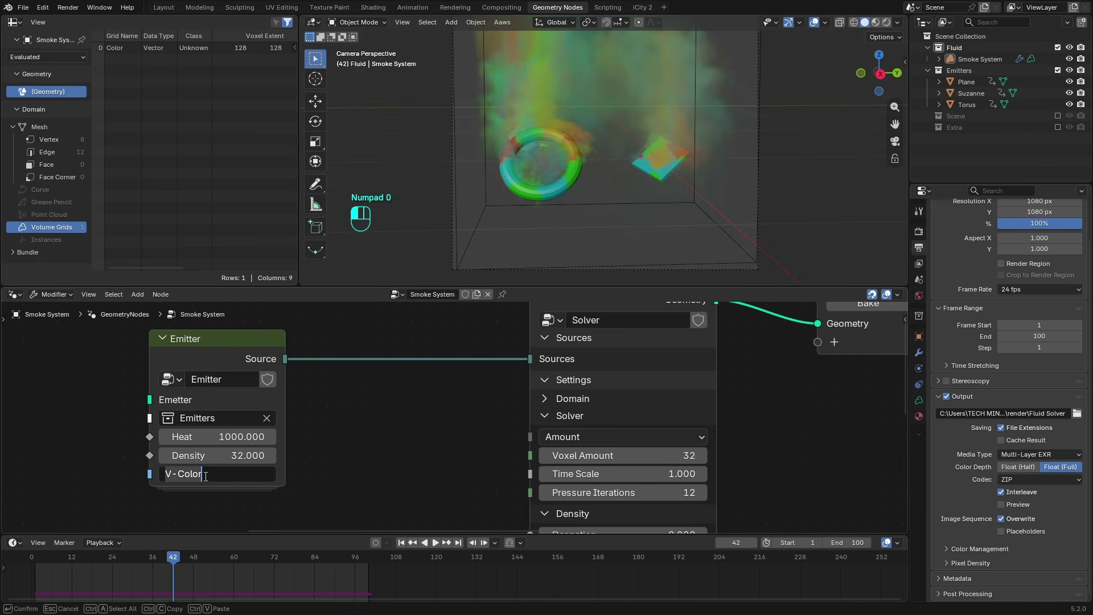
{"action": "key", "text": "Escape"}
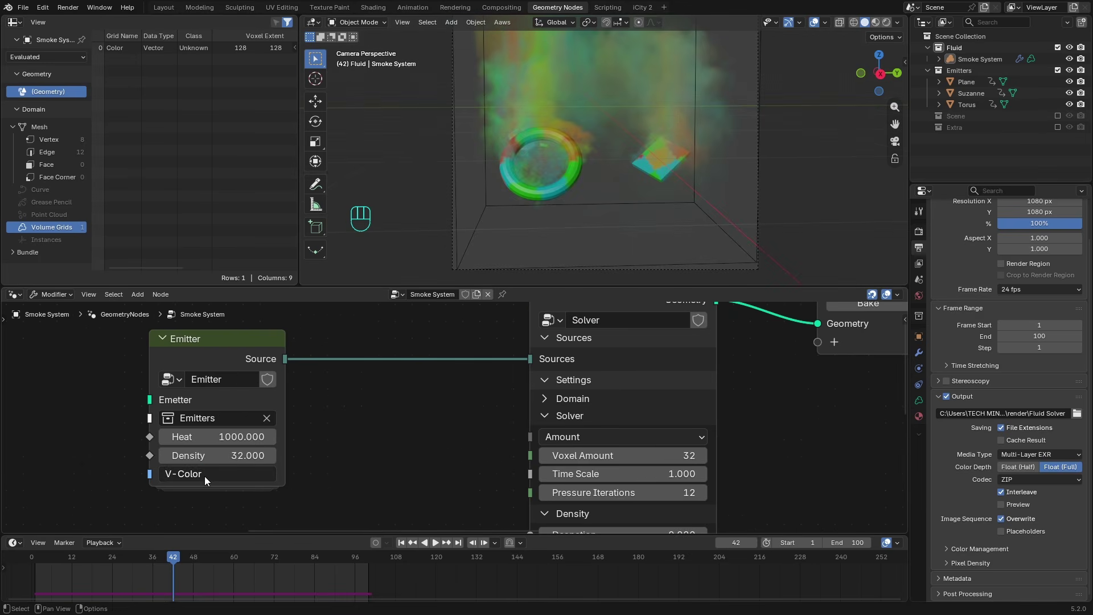
{"action": "scroll", "coordinate": [429, 394], "scroll_direction": "down", "scroll_amount": 6}
{"action": "middle_click_drag", "start_coordinate": [395, 407], "coordinate": [251, 422]}
{"action": "scroll", "coordinate": [501, 433], "scroll_direction": "up", "scroll_amount": 3, "text": "ctrl"}
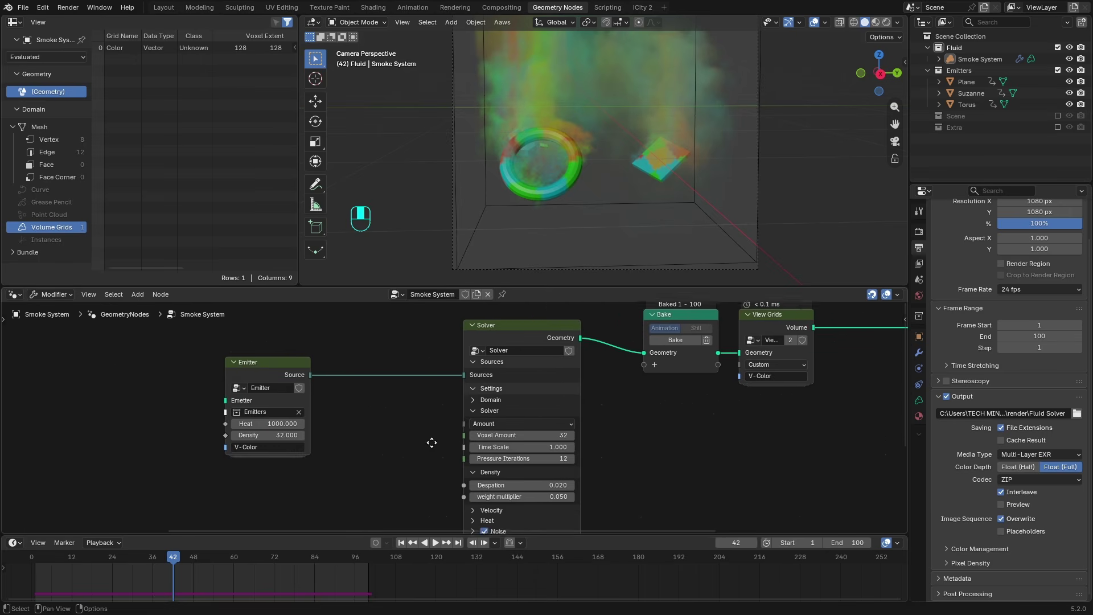
{"action": "scroll", "coordinate": [364, 450], "scroll_direction": "up", "scroll_amount": 4}
{"action": "left_click", "coordinate": [250, 460]}
{"action": "left_click_drag", "start_coordinate": [251, 461], "coordinate": [157, 462]}
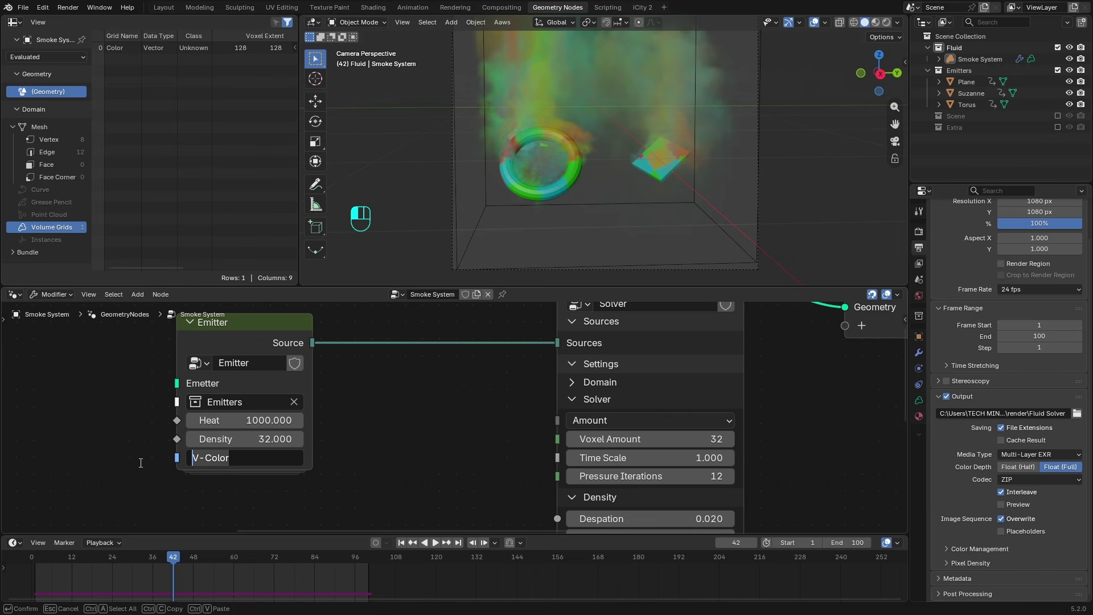
- Open the Emitter node group, examine the String node's attribute list and the string nodes it feeds, and exit the group
{"action": "left_click", "coordinate": [237, 350]}
{"action": "left_click", "coordinate": [237, 349]}
{"action": "key", "text": "Tab"}
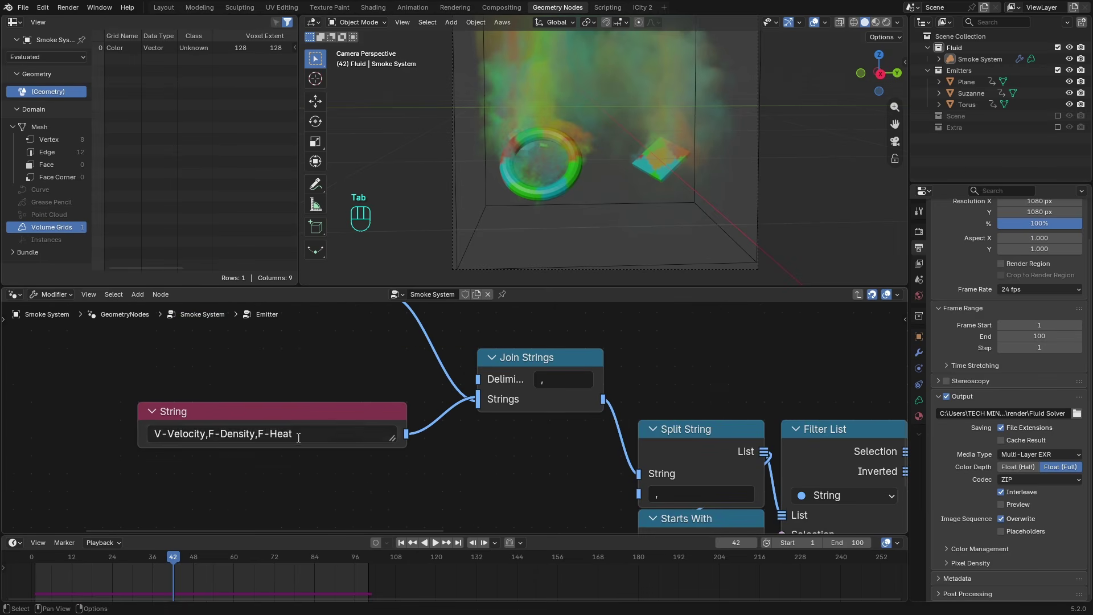
{"action": "left_click", "coordinate": [230, 433]}
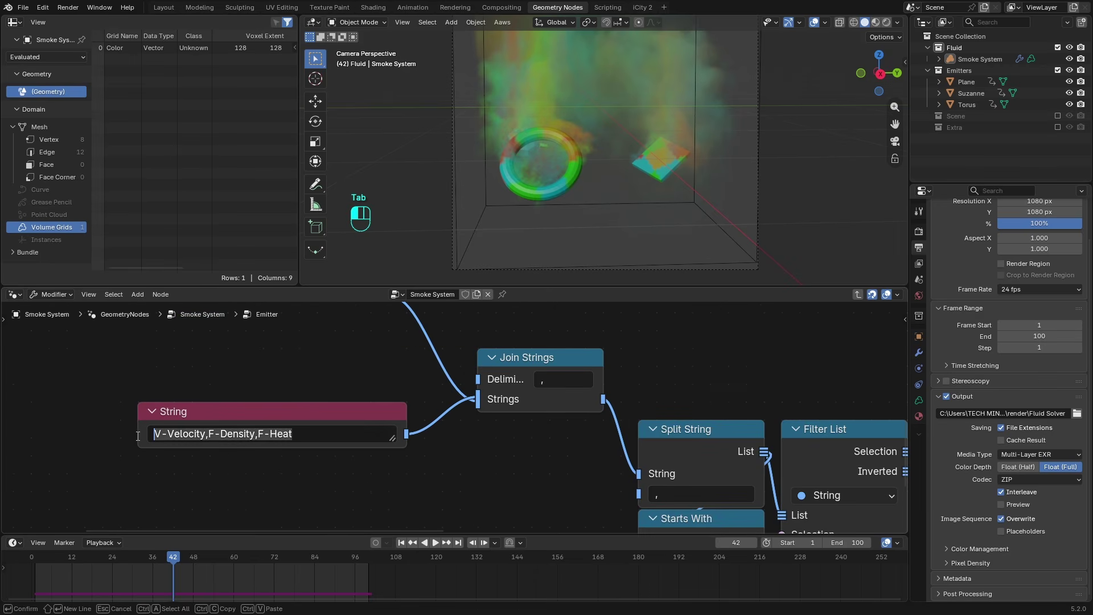
{"action": "left_click_drag", "start_coordinate": [292, 433], "coordinate": [154, 436]}
{"action": "left_click", "coordinate": [362, 365]}
{"action": "scroll", "coordinate": [367, 368], "scroll_direction": "down", "scroll_amount": 9}
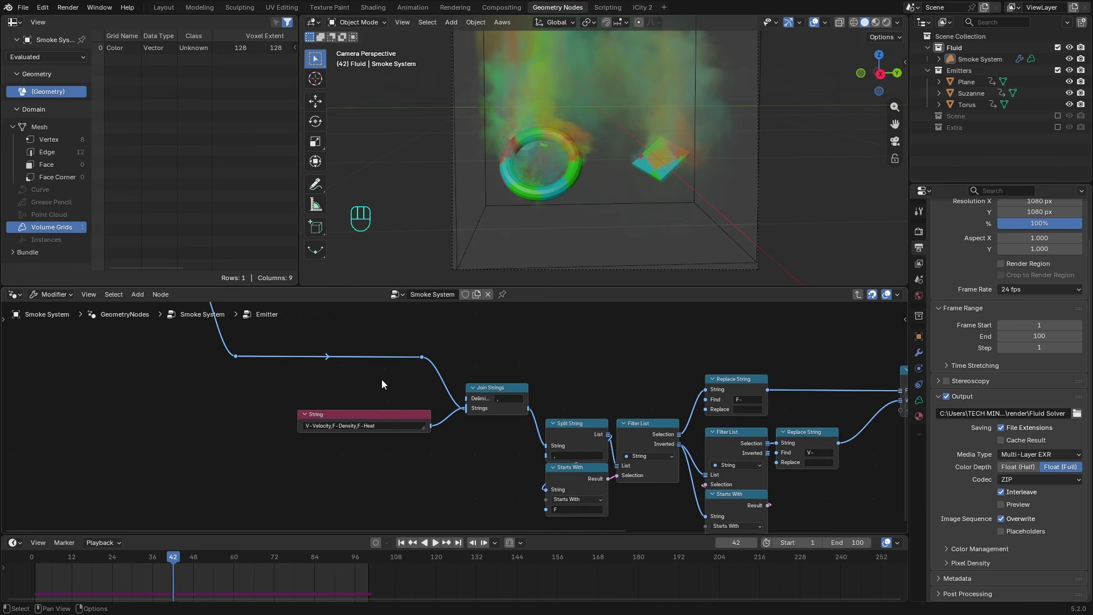
{"action": "middle_click_drag", "start_coordinate": [406, 407], "coordinate": [455, 368]}
{"action": "scroll", "coordinate": [406, 443], "scroll_direction": "up", "scroll_amount": 4}
{"action": "scroll", "coordinate": [446, 444], "scroll_direction": "down", "scroll_amount": 3}
{"action": "scroll", "coordinate": [454, 416], "scroll_direction": "up", "scroll_amount": 7}
{"action": "left_click_drag", "start_coordinate": [442, 368], "coordinate": [442, 372]}
{"action": "key", "text": "ctrl+Tab"}
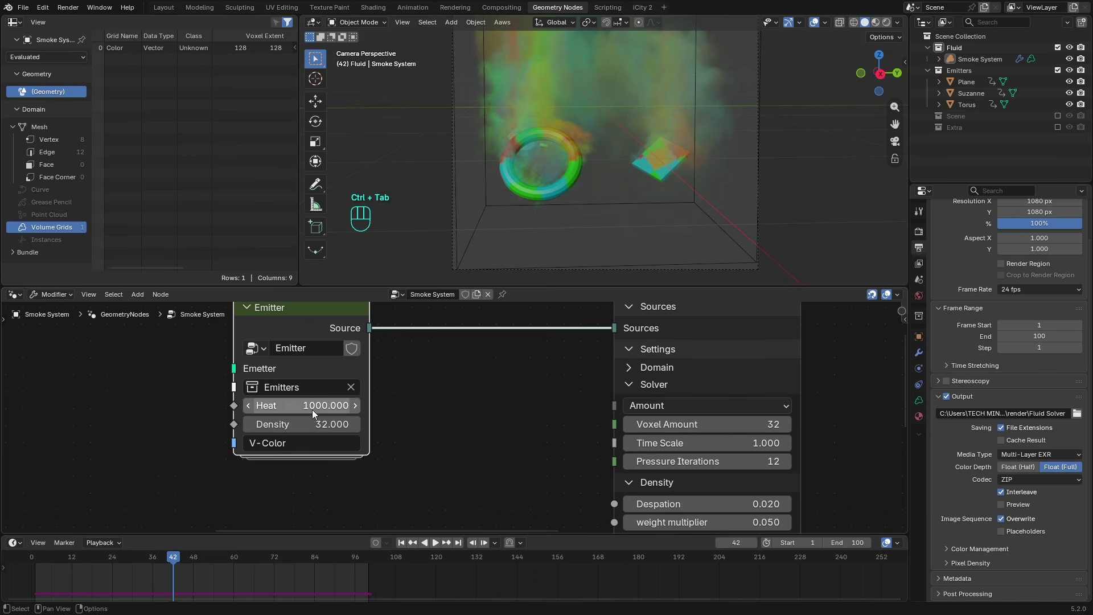
- Reopen the Emitter group, examine its Group Input, geometry and Store Named Attribute nodes, and return to the parent tree
{"action": "left_click", "coordinate": [313, 336]}
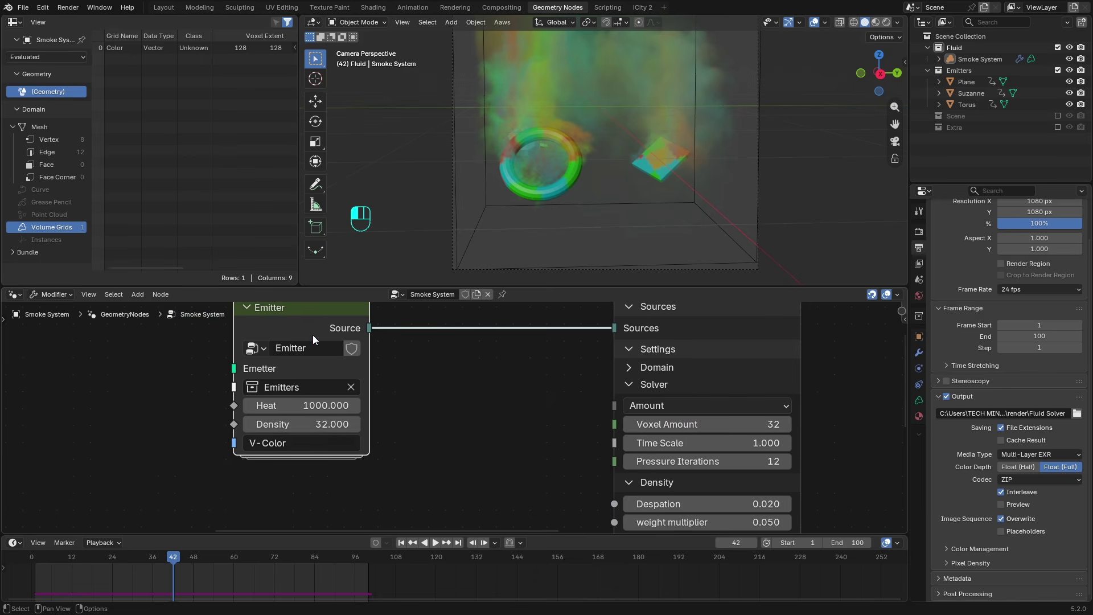
{"action": "key", "text": "Tab"}
{"action": "scroll", "coordinate": [315, 346], "scroll_direction": "down", "scroll_amount": 7}
{"action": "middle_click_drag", "start_coordinate": [314, 347], "coordinate": [476, 494]}
{"action": "middle_click_drag", "start_coordinate": [385, 365], "coordinate": [362, 461]}
{"action": "scroll", "coordinate": [501, 376], "scroll_direction": "up", "scroll_amount": 2}
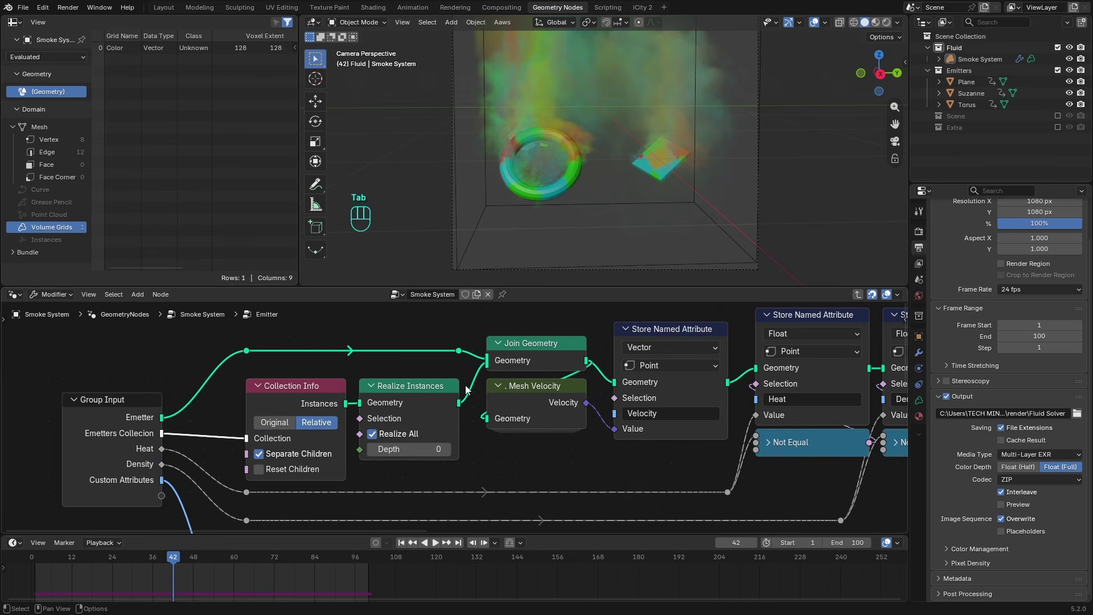
{"action": "key", "text": "ctrl+Tab"}
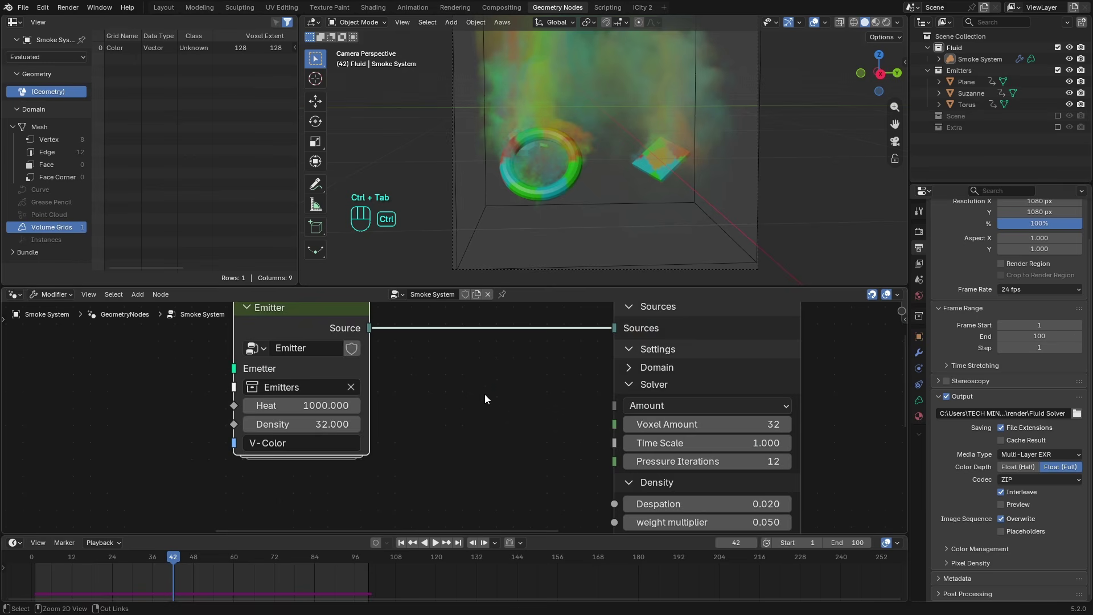
- Replay the colored smoke simulation from frame 1 and stop it at frame 39
{"action": "scroll", "coordinate": [484, 395], "scroll_direction": "down", "scroll_amount": 3}
{"action": "middle_click_drag", "start_coordinate": [478, 510], "coordinate": [370, 550]}
{"action": "left_click", "coordinate": [401, 542]}
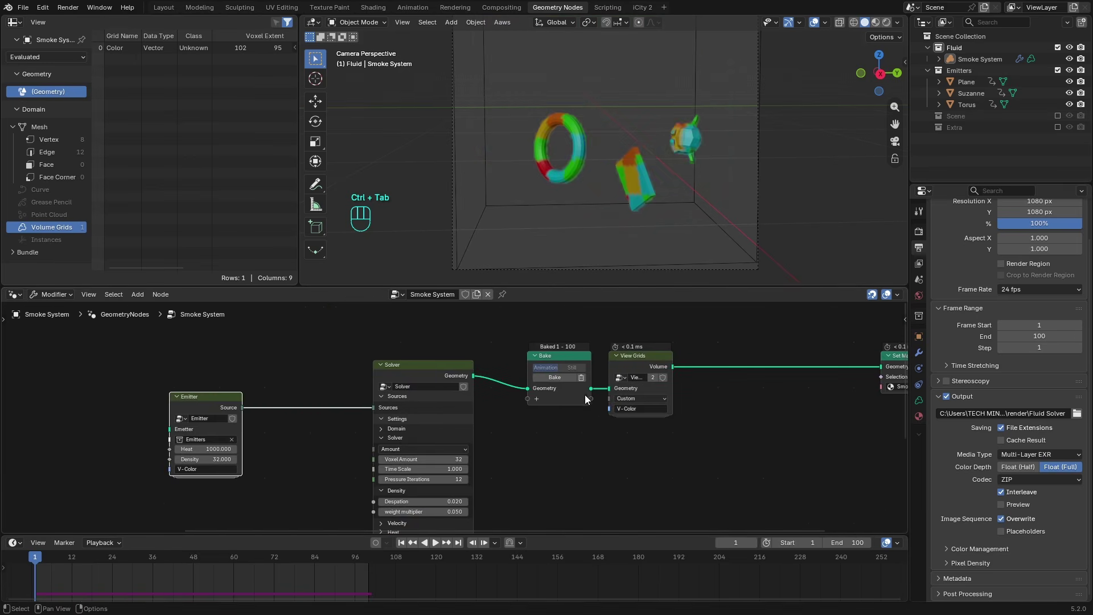
{"action": "middle_click_drag", "start_coordinate": [585, 394], "coordinate": [503, 422]}
{"action": "scroll", "coordinate": [503, 422], "scroll_direction": "up", "scroll_amount": 3}
{"action": "key", "text": "space"}
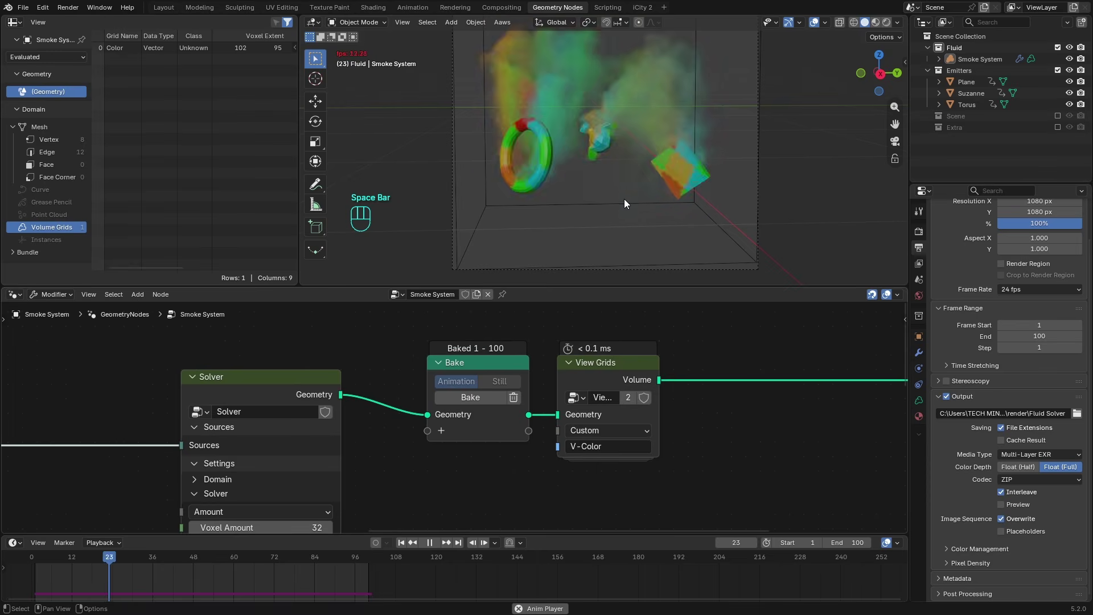
{"action": "key", "text": "space"}
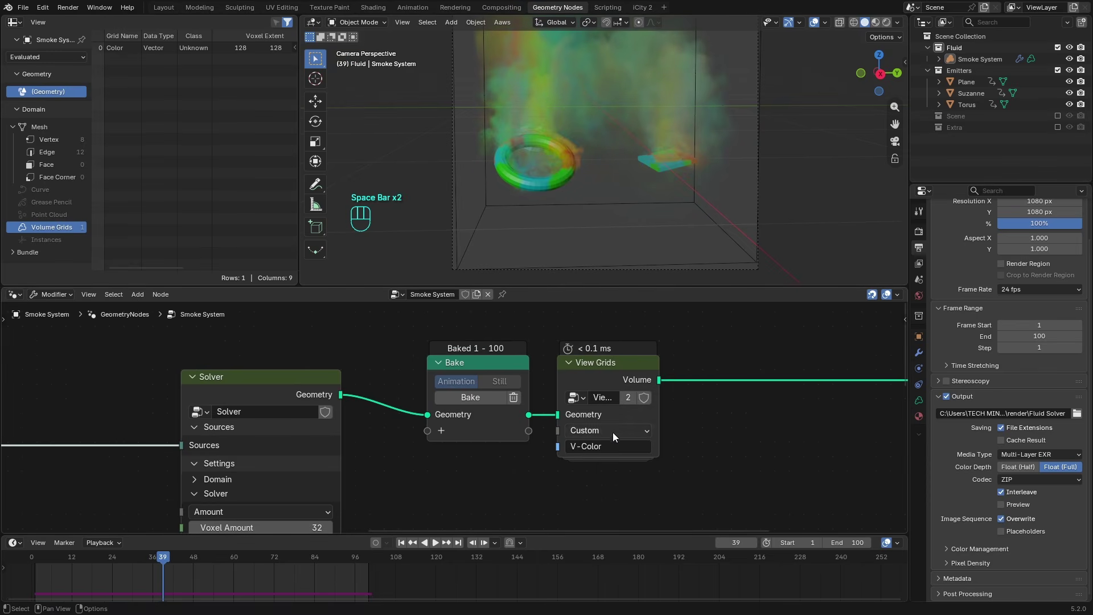
- Switch the View Grids node from Custom to Density and mute the node
{"action": "left_click", "coordinate": [612, 431]}
{"action": "left_click", "coordinate": [606, 464]}
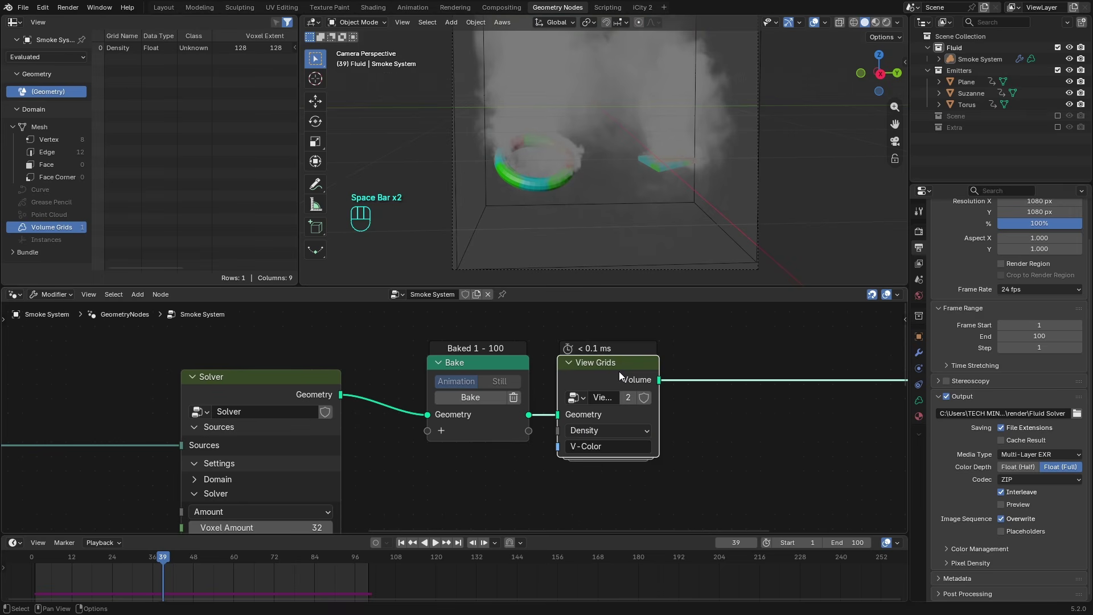
{"action": "key", "text": "m"}
- Play the simulation to frame 45 and preview the smoke in rendered viewport shading
{"action": "key", "text": "space"}
{"action": "key", "text": "space"}
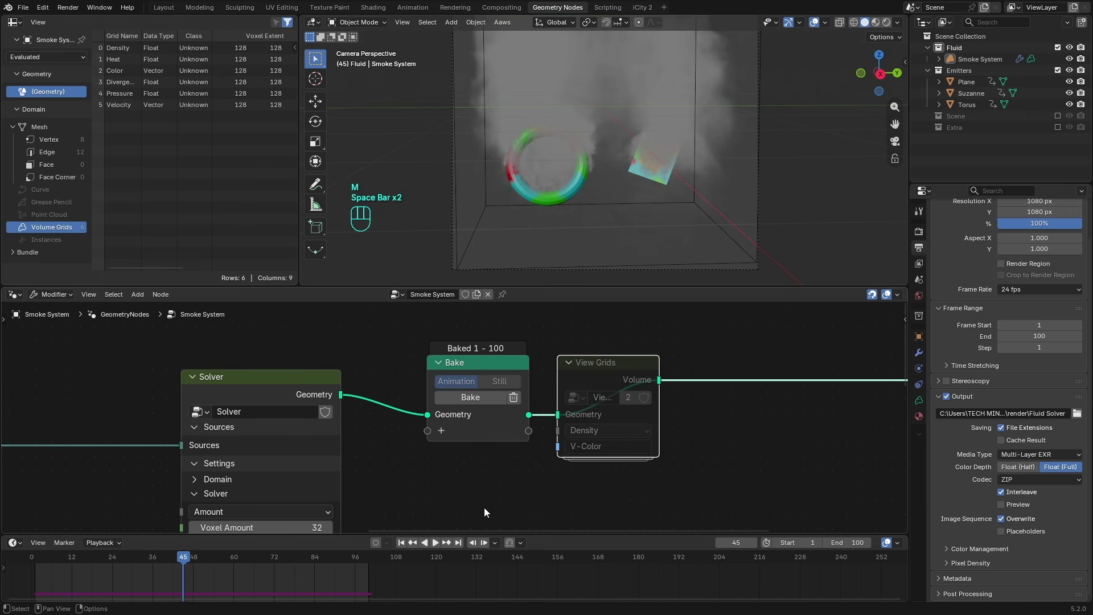
{"action": "left_click", "coordinate": [887, 23]}
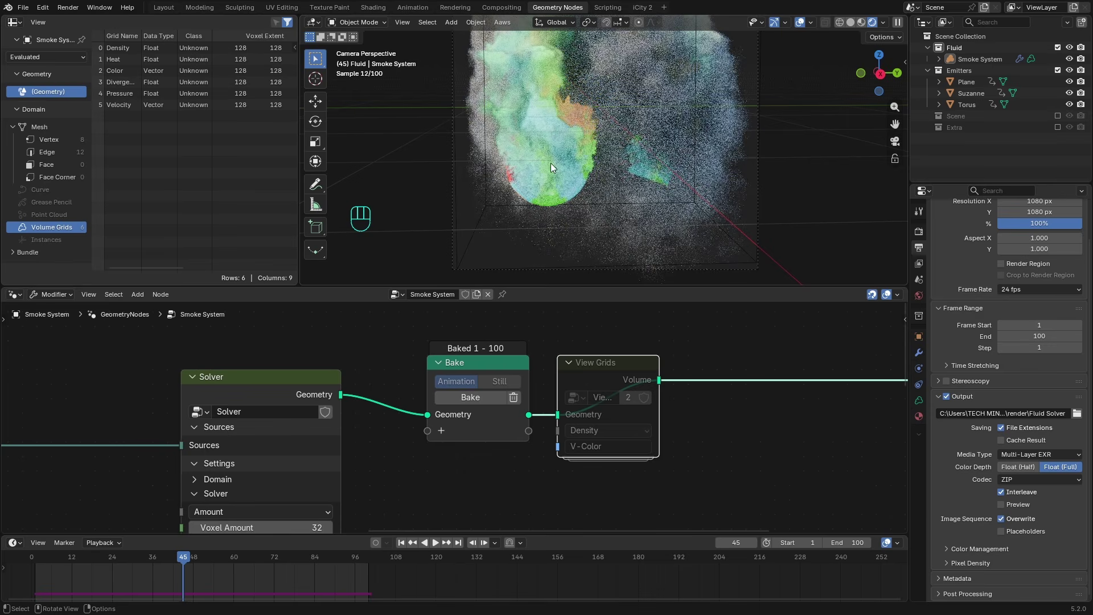
{"action": "middle_click_drag", "start_coordinate": [612, 130], "coordinate": [619, 154], "text": "shift"}
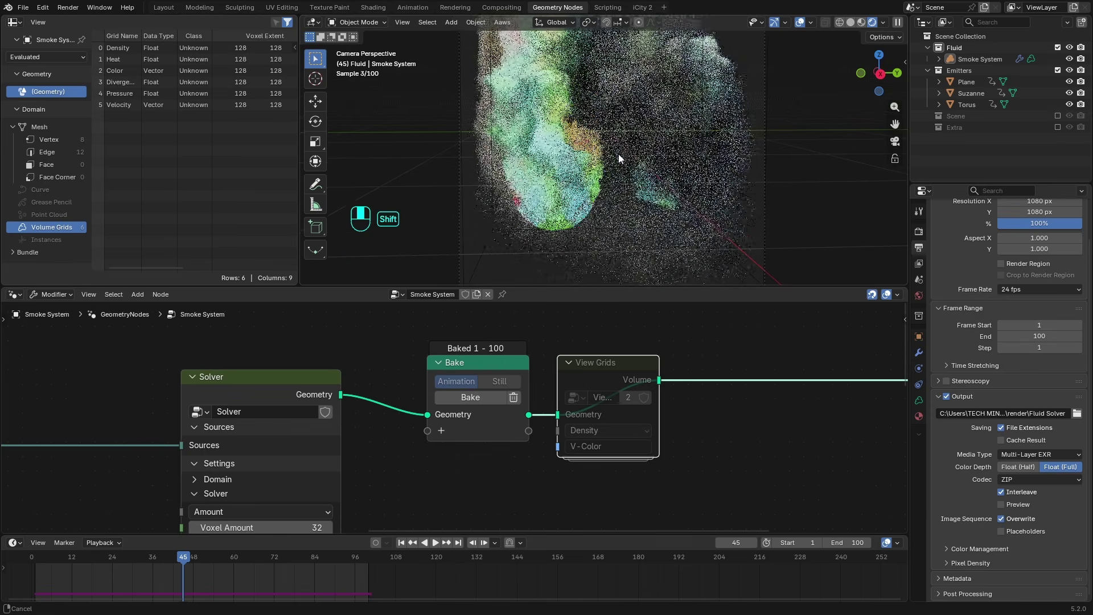
- Return to solid shading, go to frame 68 and preview that frame in rendered shading
{"action": "left_click", "coordinate": [852, 22]}
{"action": "scroll", "coordinate": [477, 416], "scroll_direction": "down", "scroll_amount": 1}
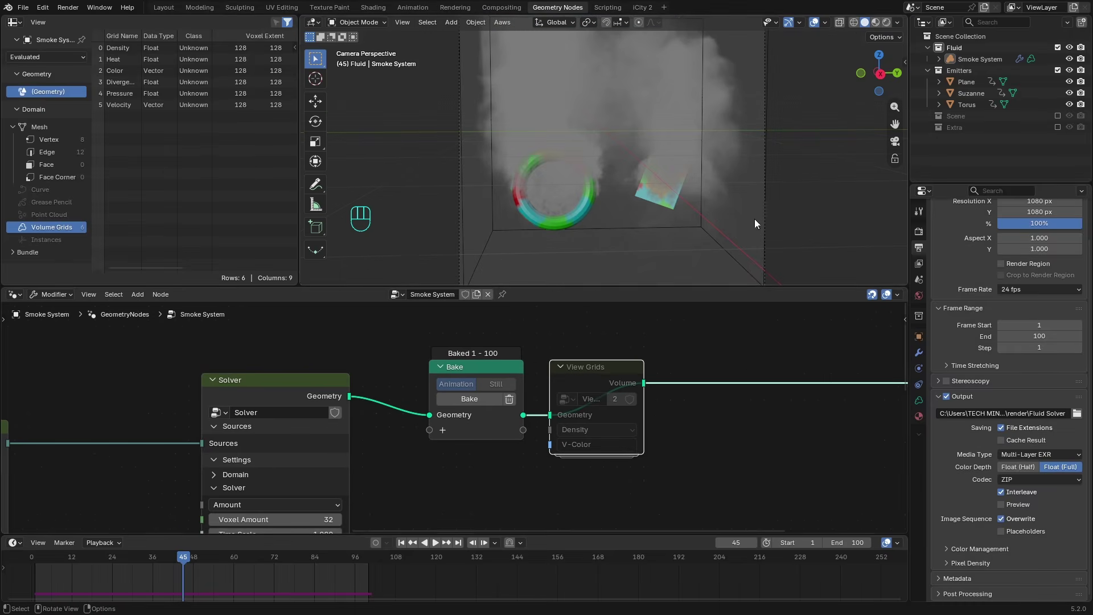
{"action": "left_click", "coordinate": [262, 561]}
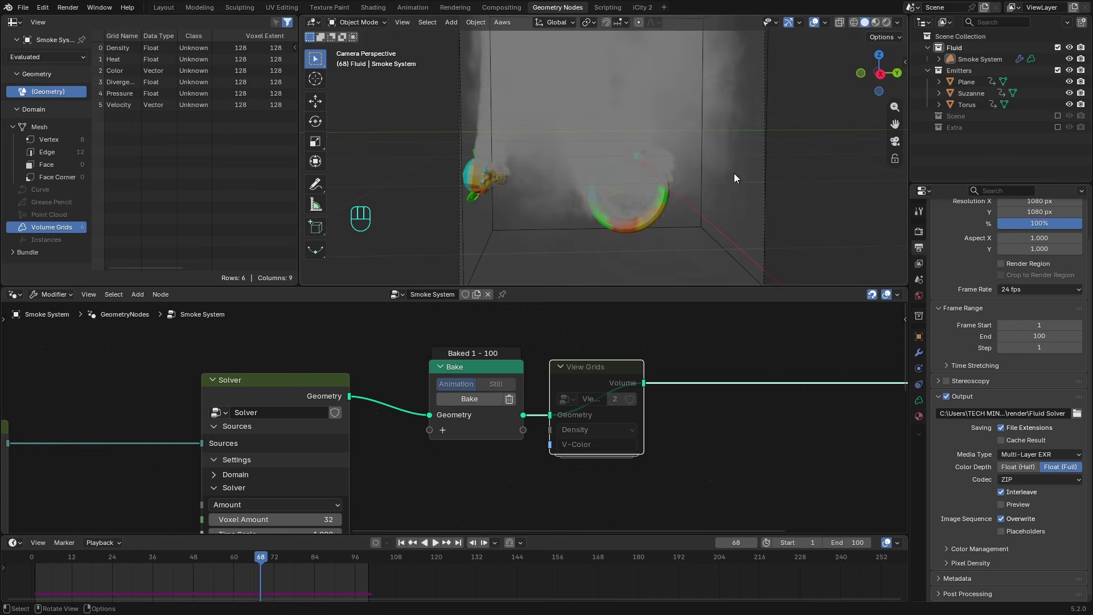
{"action": "left_click", "coordinate": [886, 22]}
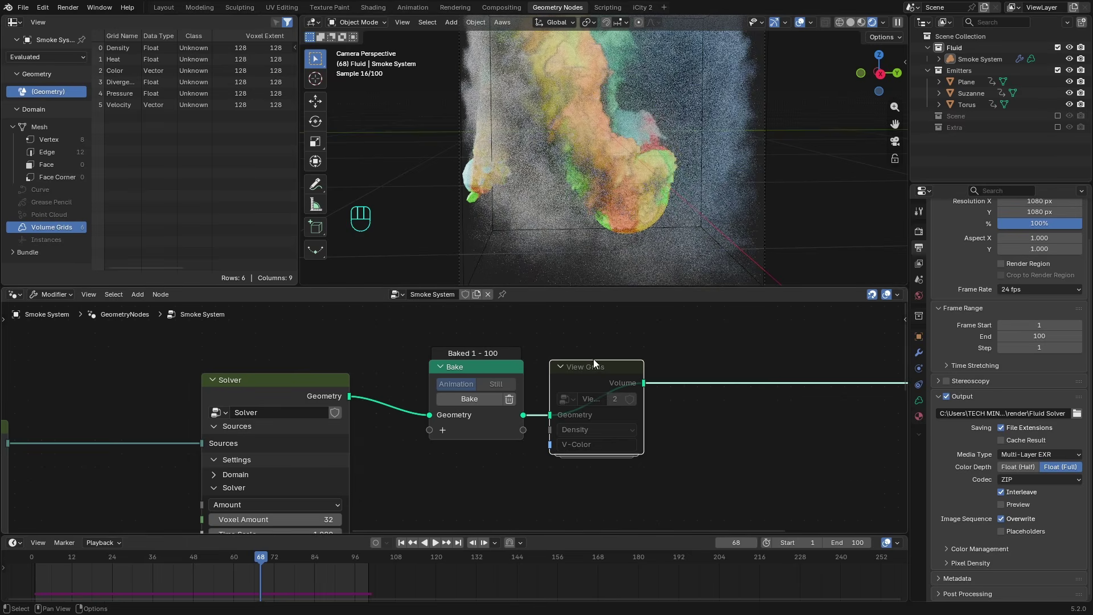
- Switch the node editor to the Smoke mat shader and examine the Color attribute, Normalize and Principled Volume nodes
{"action": "left_click", "coordinate": [18, 295]}
{"action": "key", "text": "s"}
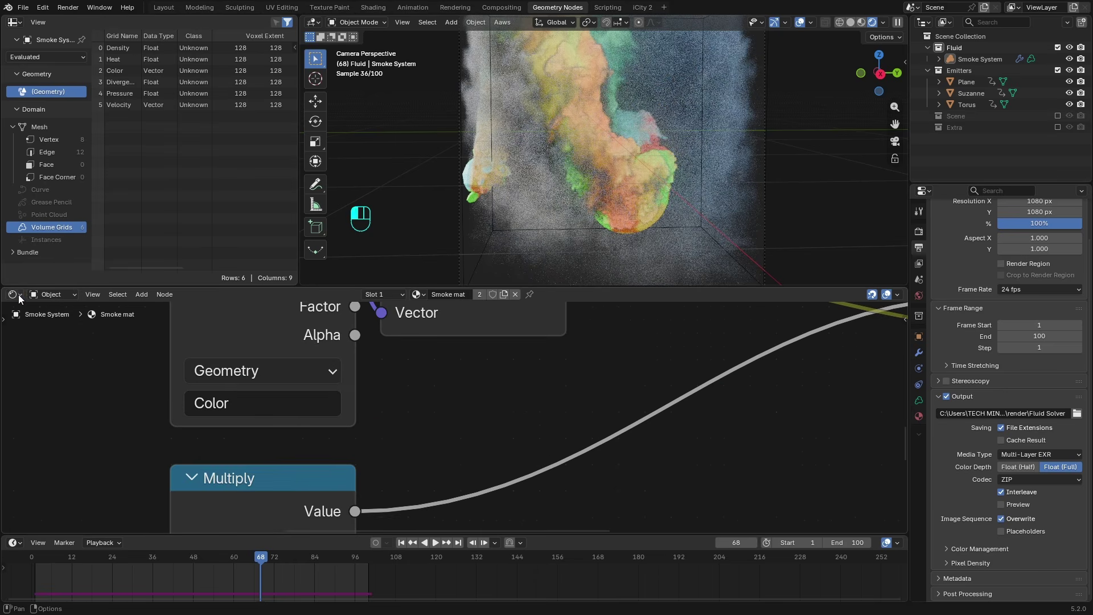
{"action": "scroll", "coordinate": [620, 450], "scroll_direction": "down", "scroll_amount": 8}
{"action": "scroll", "coordinate": [452, 449], "scroll_direction": "up", "scroll_amount": 3}
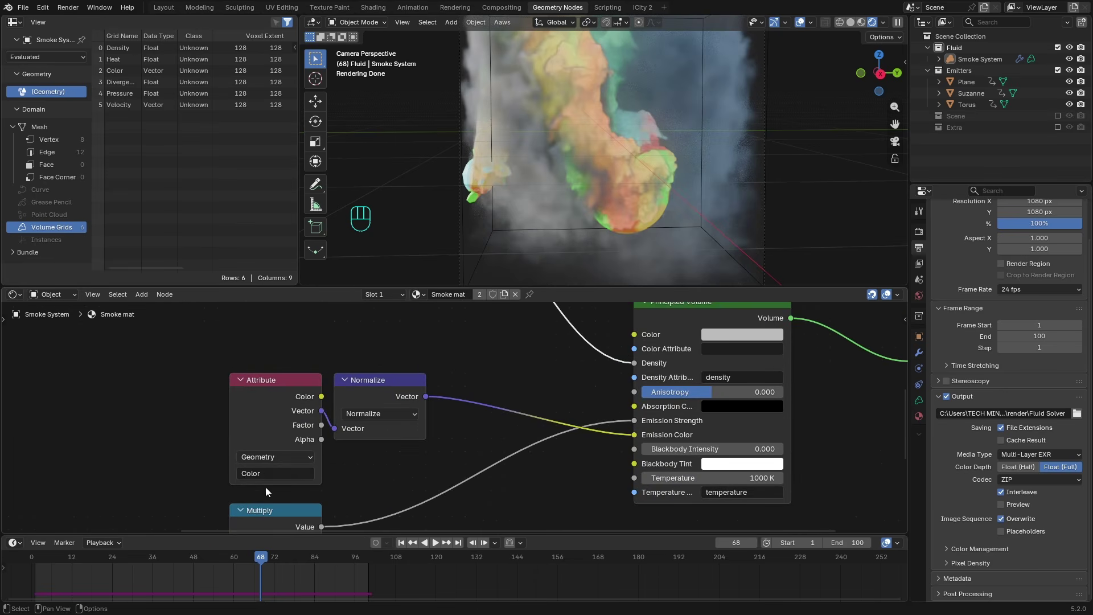
{"action": "scroll", "coordinate": [397, 436], "scroll_direction": "down", "scroll_amount": 2}
{"action": "scroll", "coordinate": [610, 436], "scroll_direction": "up", "scroll_amount": 3}
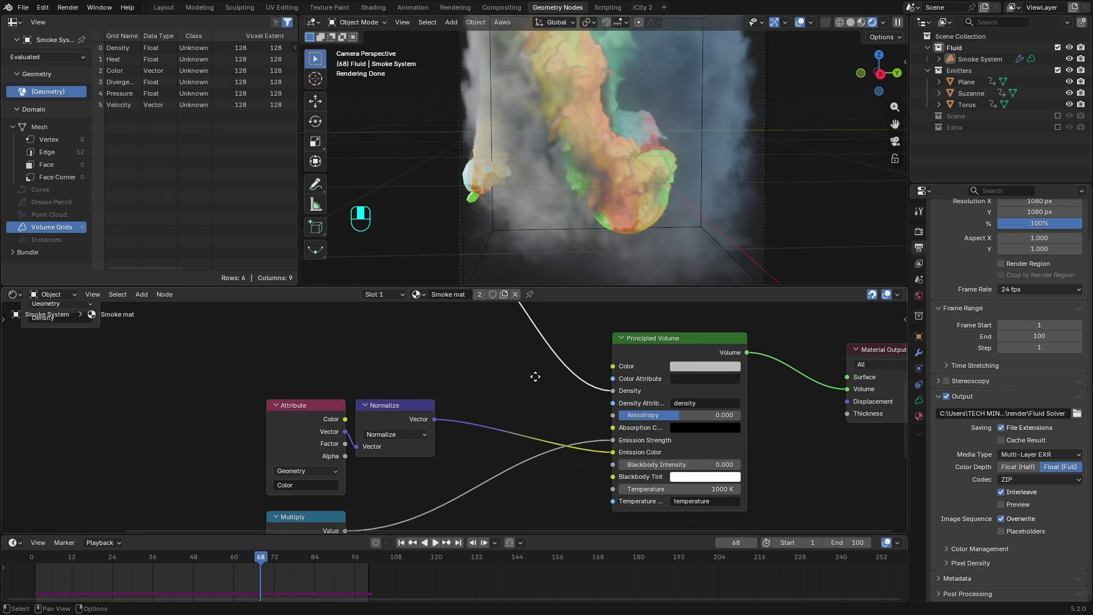
- Try connecting Normalize's Vector output to the Principled Volume's Color, and toggle muting of the Color and Emission Color links
{"action": "middle_click_drag", "start_coordinate": [532, 374], "coordinate": [477, 441]}
{"action": "left_click_drag", "start_coordinate": [431, 449], "coordinate": [599, 395]}
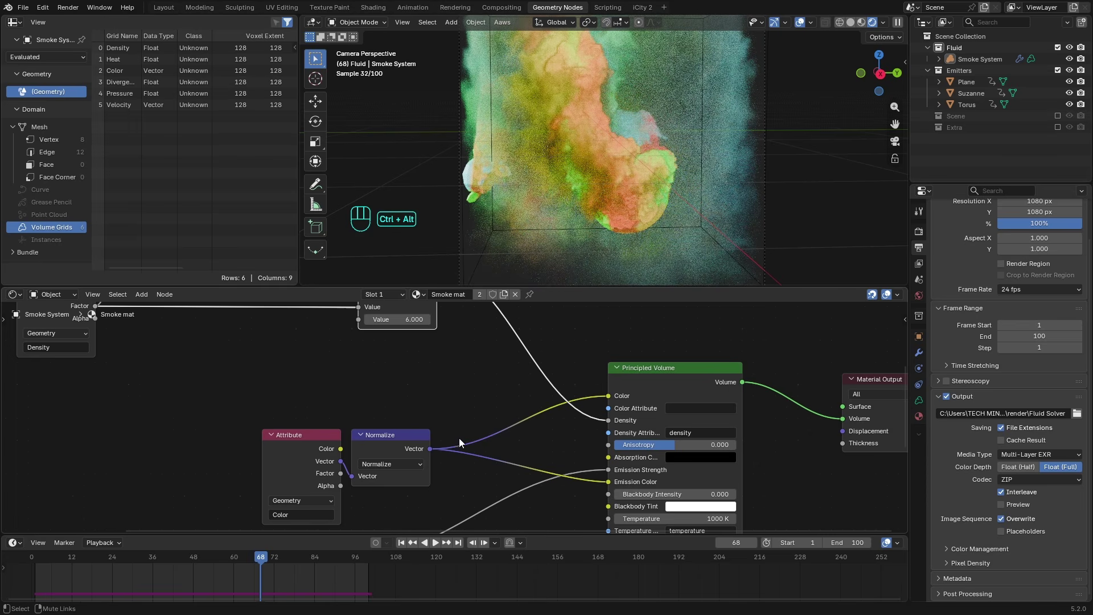
{"action": "right_click_drag", "start_coordinate": [458, 438], "coordinate": [446, 475], "text": "ctrl+alt"}
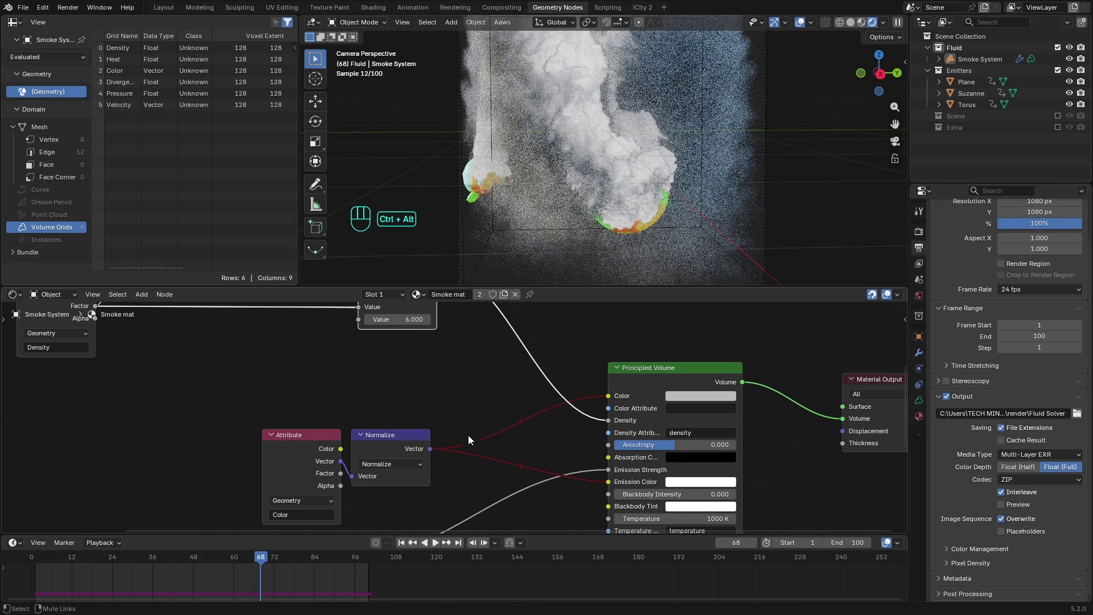
{"action": "right_click_drag", "start_coordinate": [468, 435], "coordinate": [460, 489], "text": "ctrl+alt"}
- Drive the Principled Volume's Emission Color from the Color Ramp and try adjusting the color of ramp stop 2
{"action": "middle_click_drag", "start_coordinate": [505, 474], "coordinate": [525, 392]}
{"action": "scroll", "coordinate": [490, 455], "scroll_direction": "down", "scroll_amount": 3}
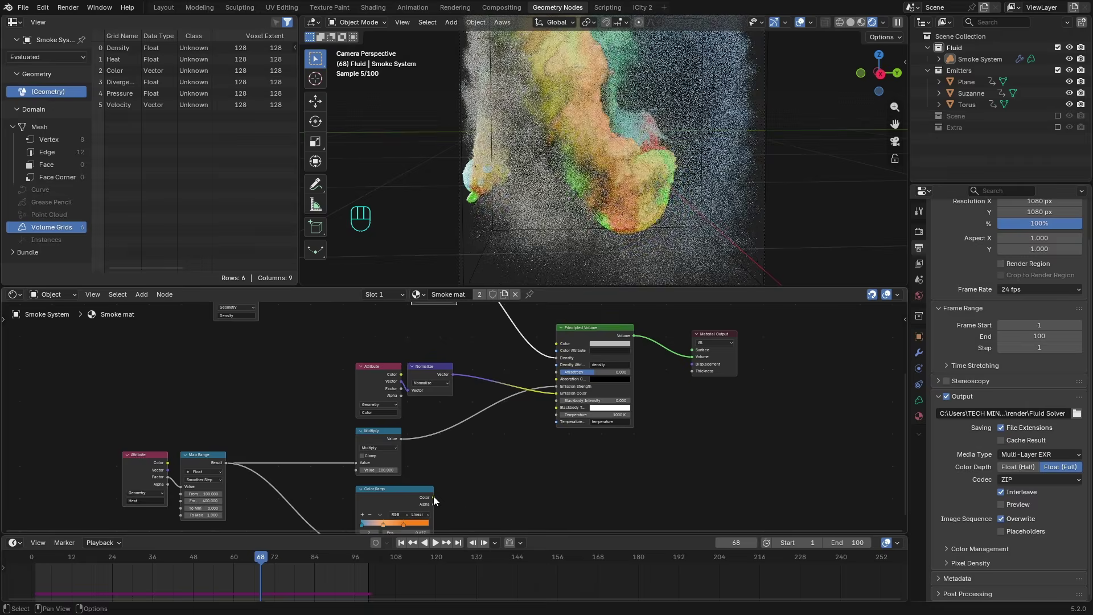
{"action": "left_click_drag", "start_coordinate": [433, 497], "coordinate": [550, 394]}
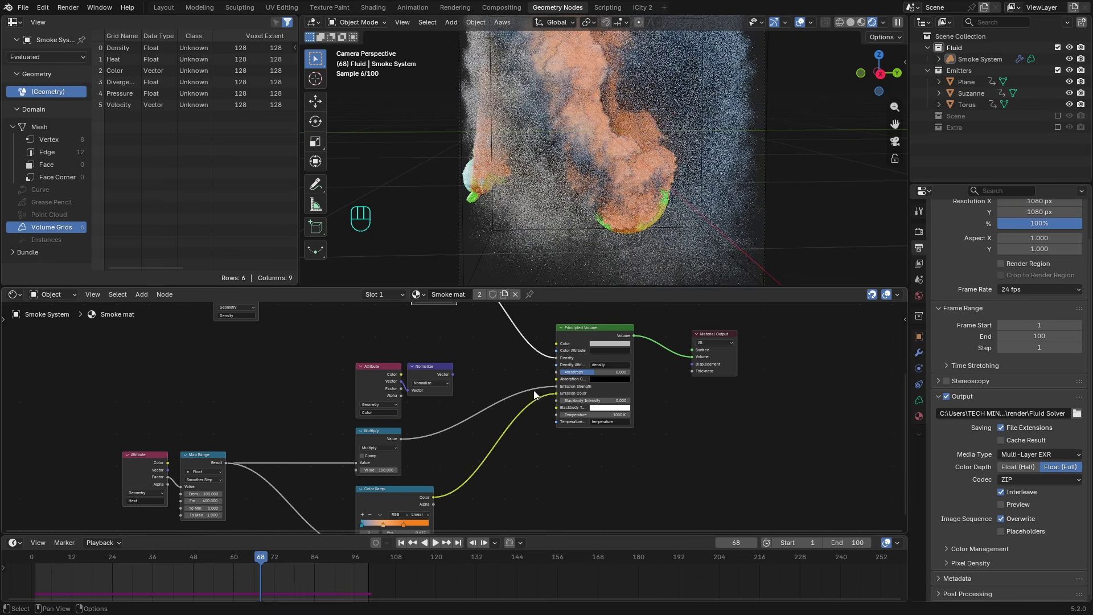
{"action": "middle_click_drag", "start_coordinate": [493, 479], "coordinate": [520, 425]}
{"action": "scroll", "coordinate": [450, 470], "scroll_direction": "up", "scroll_amount": 3}
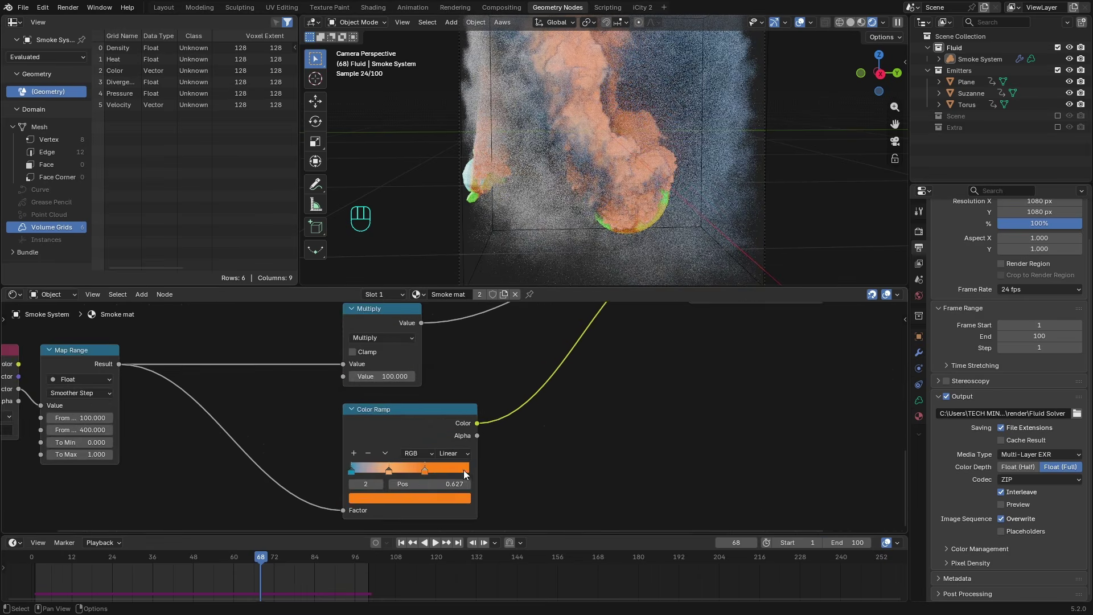
{"action": "left_click", "coordinate": [439, 497]}
{"action": "left_click_drag", "start_coordinate": [388, 386], "coordinate": [385, 388]}
- Connect Normalize's Vector output to both Color and Emission Color on the Principled Volume node
{"action": "scroll", "coordinate": [741, 402], "scroll_direction": "down", "scroll_amount": 1}
{"action": "middle_click_drag", "start_coordinate": [576, 363], "coordinate": [516, 421]}
{"action": "scroll", "coordinate": [501, 407], "scroll_direction": "up", "scroll_amount": 2}
{"action": "left_click_drag", "start_coordinate": [387, 367], "coordinate": [594, 351]}
{"action": "left_click_drag", "start_coordinate": [386, 414], "coordinate": [586, 450]}
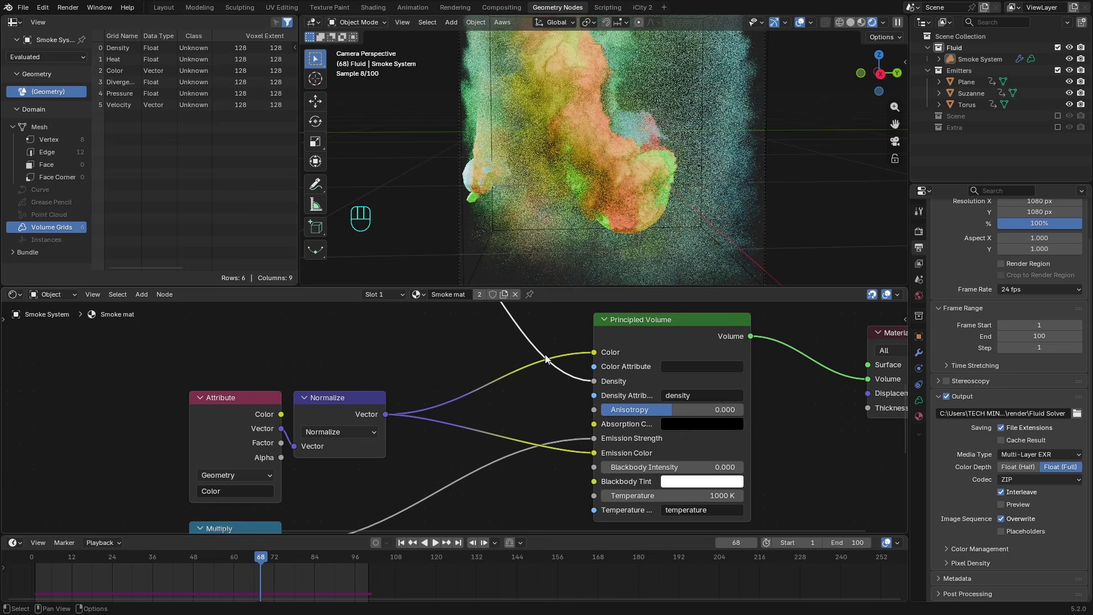
- Restore solid viewport shading and switch the node editor back to the Smoke System geometry nodes
{"action": "left_click", "coordinate": [852, 23]}
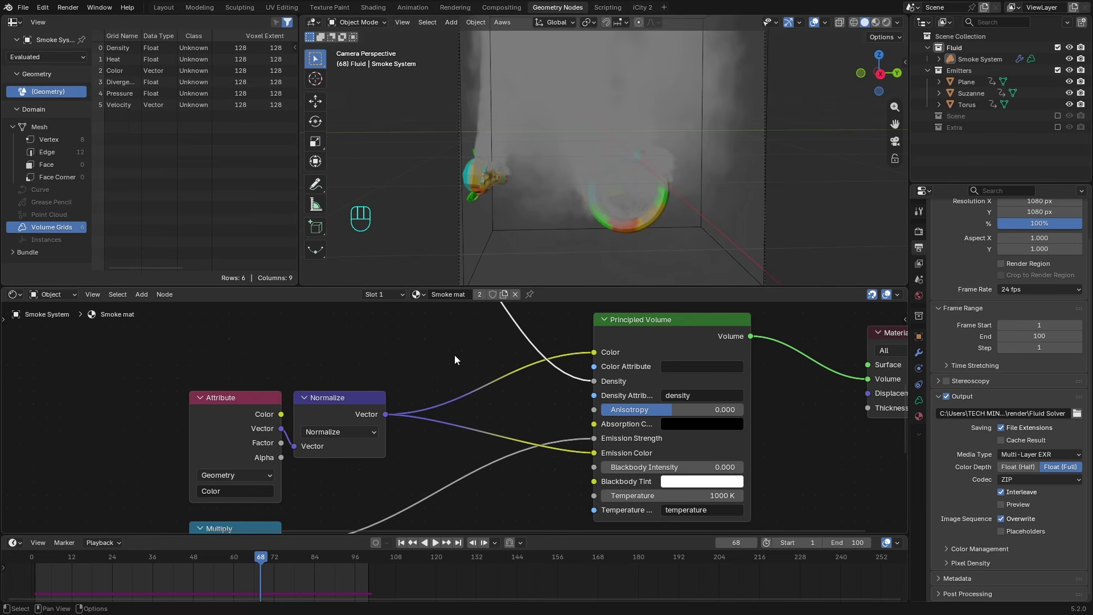
{"action": "left_click", "coordinate": [14, 295]}
{"action": "key", "text": "g"}
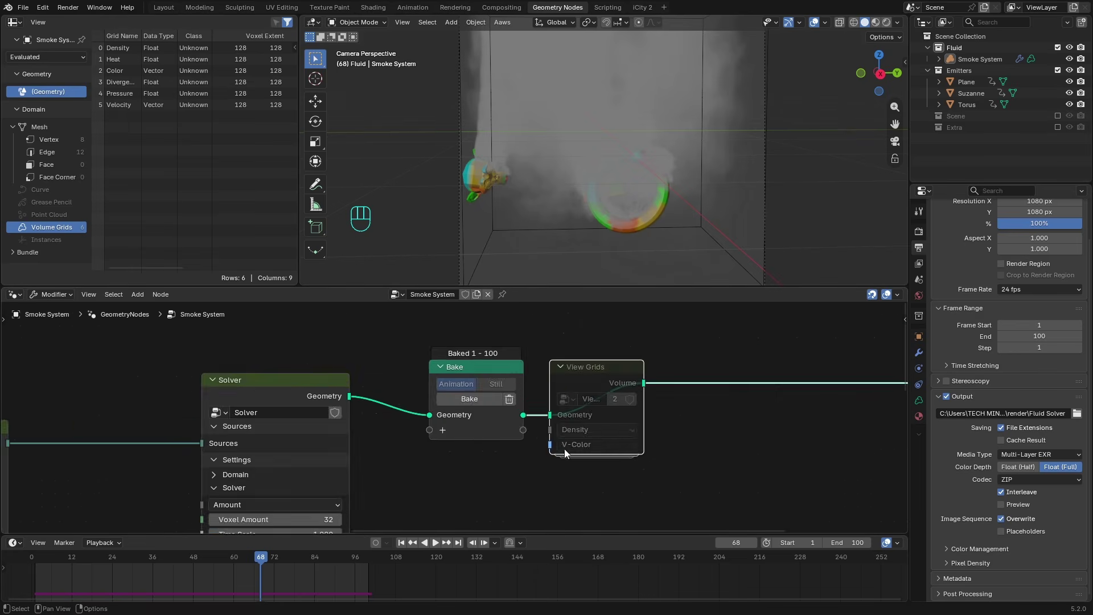
{"action": "scroll", "coordinate": [564, 450], "scroll_direction": "down", "scroll_amount": 3}
{"action": "middle_click_drag", "start_coordinate": [549, 459], "coordinate": [508, 430]}
- Replay the baked smoke simulation twice from frame 1 and rewind to the first frame
{"action": "key", "text": "shift+Left"}
{"action": "key", "text": "space"}
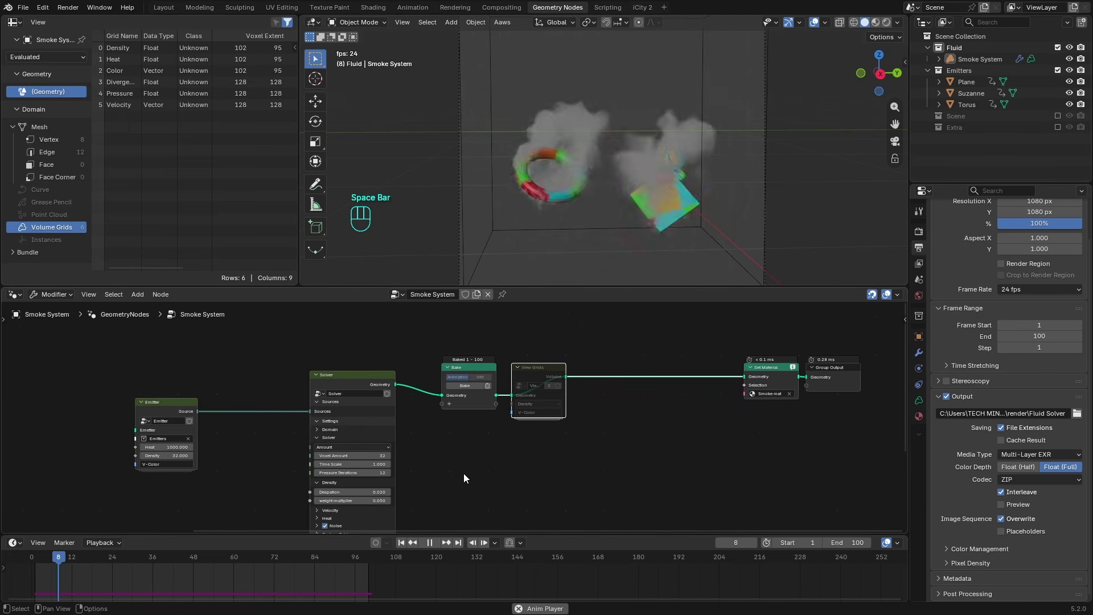
{"action": "key", "text": "space"}
{"action": "left_click", "coordinate": [402, 542]}
{"action": "key", "text": "space"}
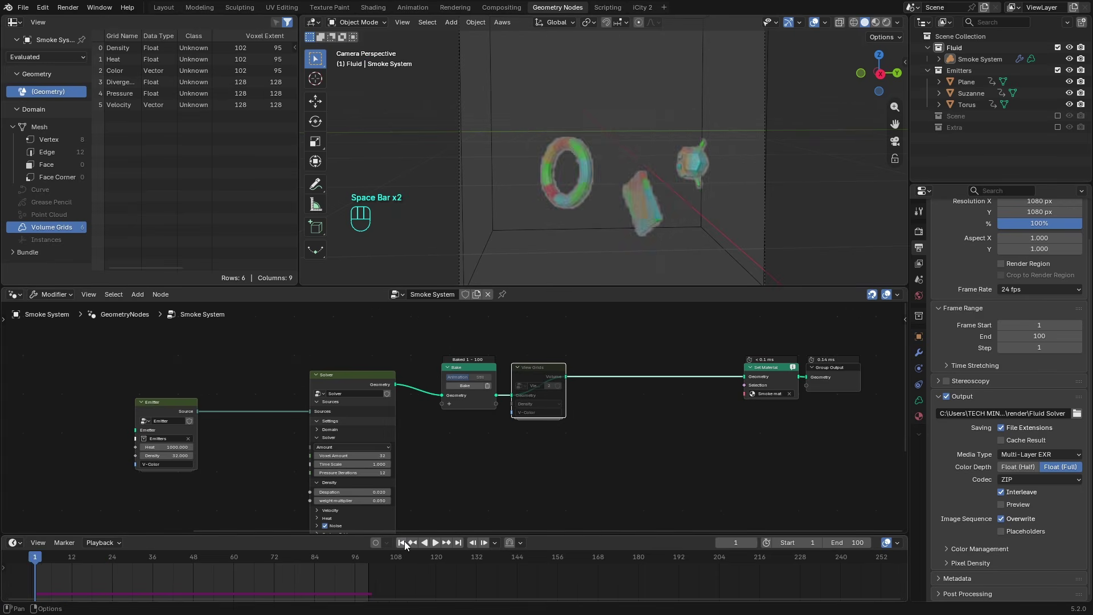
{"action": "key", "text": "space"}
{"action": "left_click", "coordinate": [402, 542]}
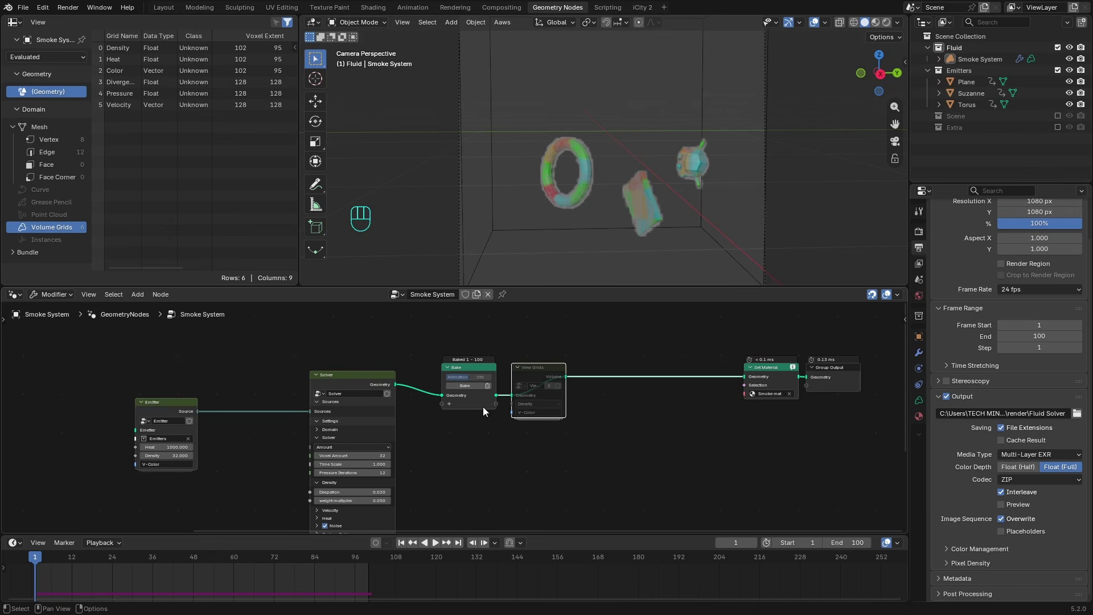
- Delete the smoke simulation's baked data from the Bake node
{"action": "scroll", "coordinate": [504, 381], "scroll_direction": "up", "scroll_amount": 2}
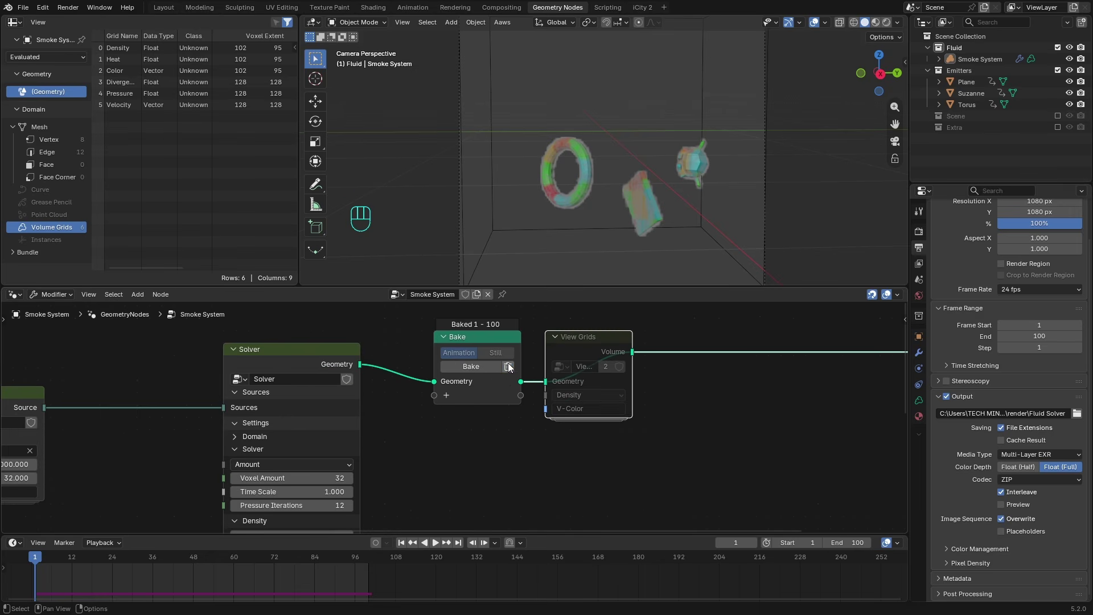
{"action": "left_click", "coordinate": [508, 366]}
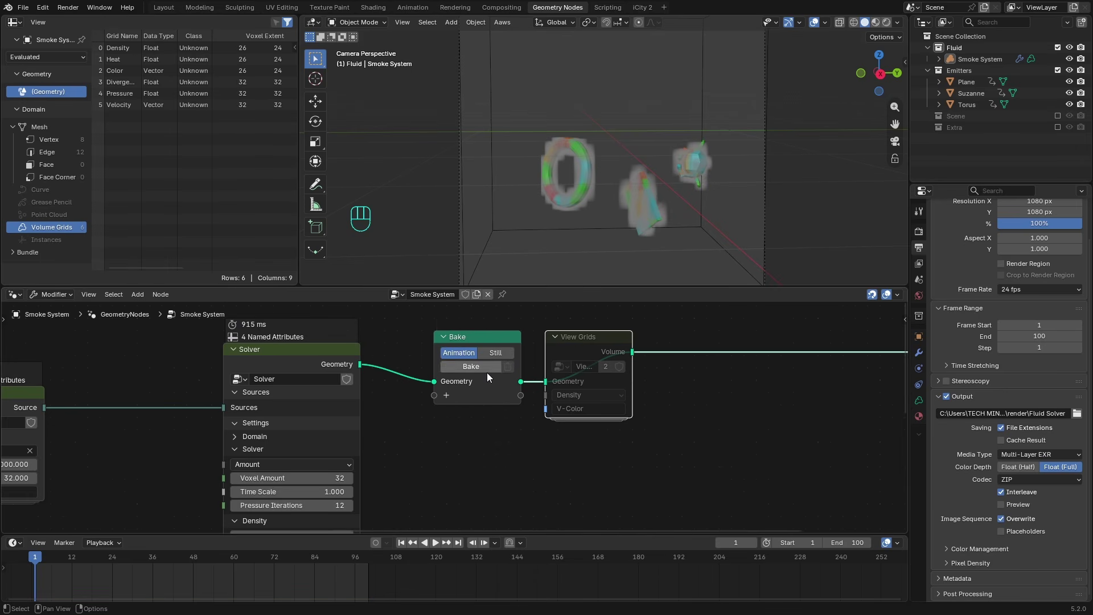
{"action": "scroll", "coordinate": [474, 433], "scroll_direction": "down", "scroll_amount": 3}
{"action": "scroll", "coordinate": [474, 433], "scroll_direction": "up", "scroll_amount": 2}
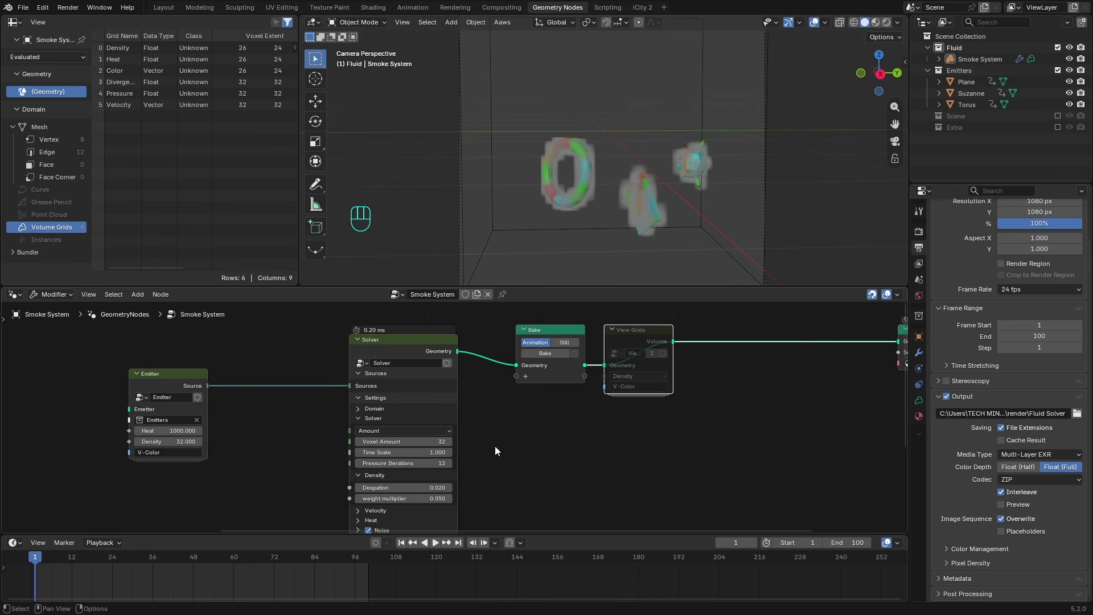
{"action": "middle_click_drag", "start_coordinate": [494, 446], "coordinate": [509, 416]}
{"action": "scroll", "coordinate": [504, 422], "scroll_direction": "up", "scroll_amount": 2}
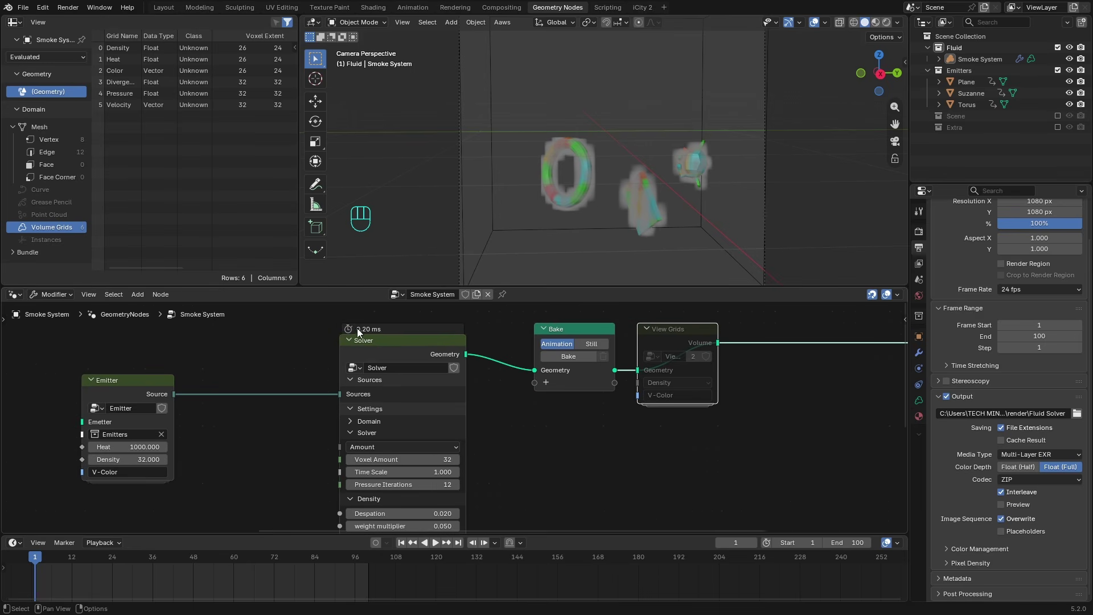
- Play the unbaked simulation from frame 1 to at least frame 16, and return to the first frame
{"action": "key", "text": "space"}
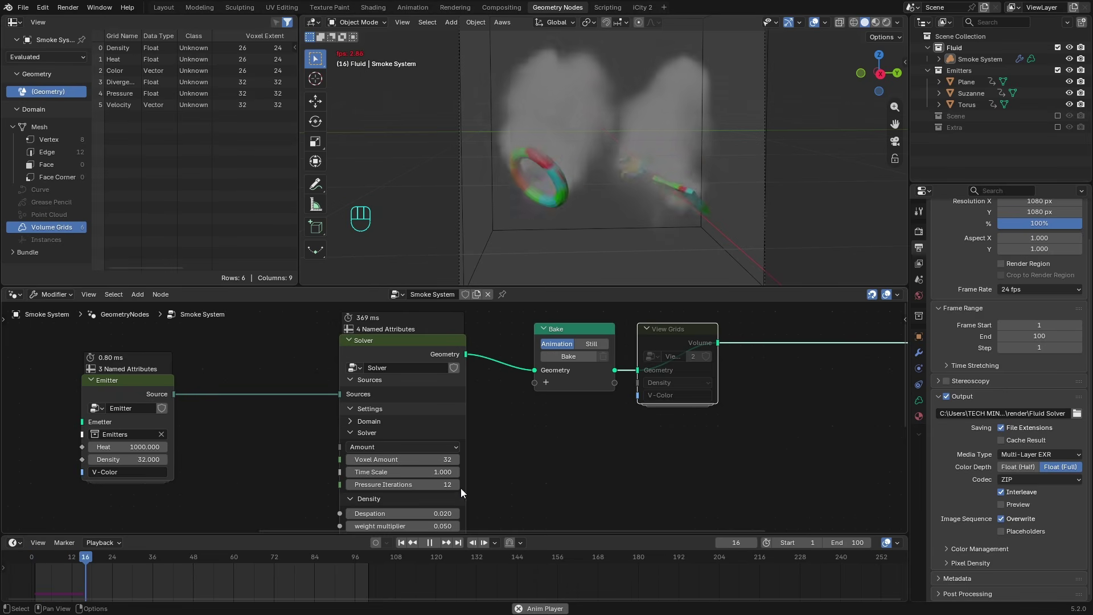
{"action": "key", "text": "space"}
{"action": "left_click", "coordinate": [401, 543]}
- Set the Emitter node's Heat to 0
{"action": "scroll", "coordinate": [565, 391], "scroll_direction": "up", "scroll_amount": 2}
{"action": "middle_click_drag", "start_coordinate": [314, 423], "coordinate": [454, 428]}
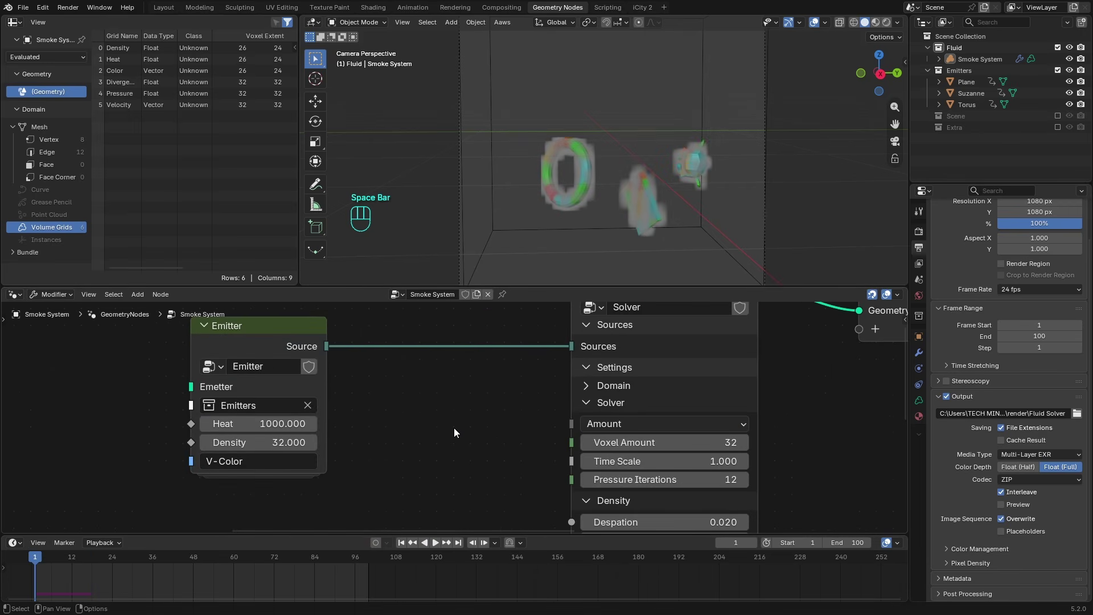
{"action": "left_click", "coordinate": [277, 426]}
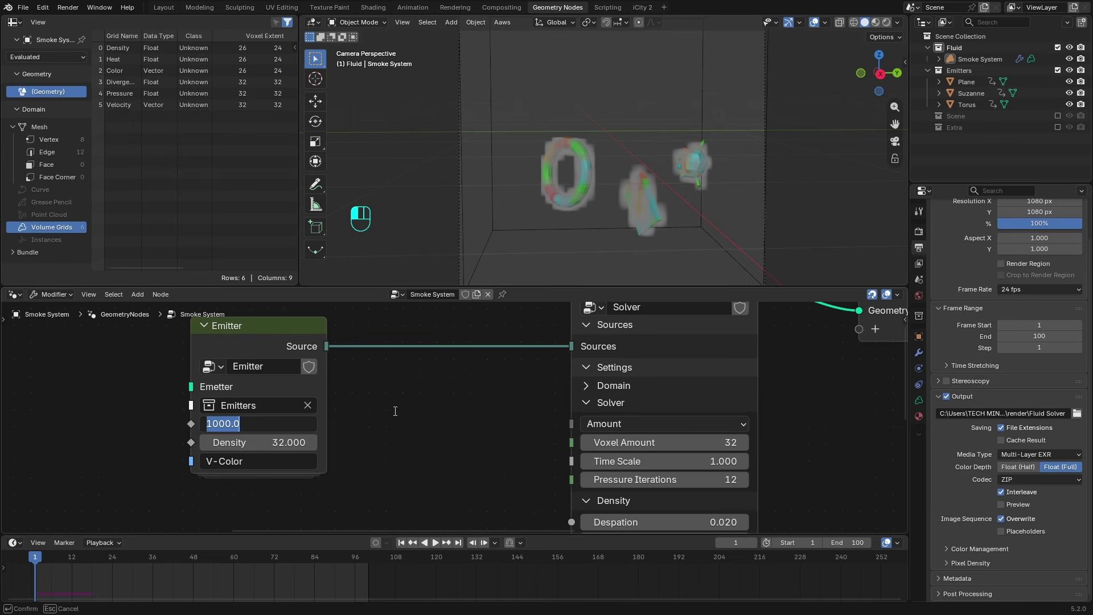
{"action": "type", "text": "0"}
{"action": "key", "text": "Return"}
{"action": "scroll", "coordinate": [750, 417], "scroll_direction": "down", "scroll_amount": 1}
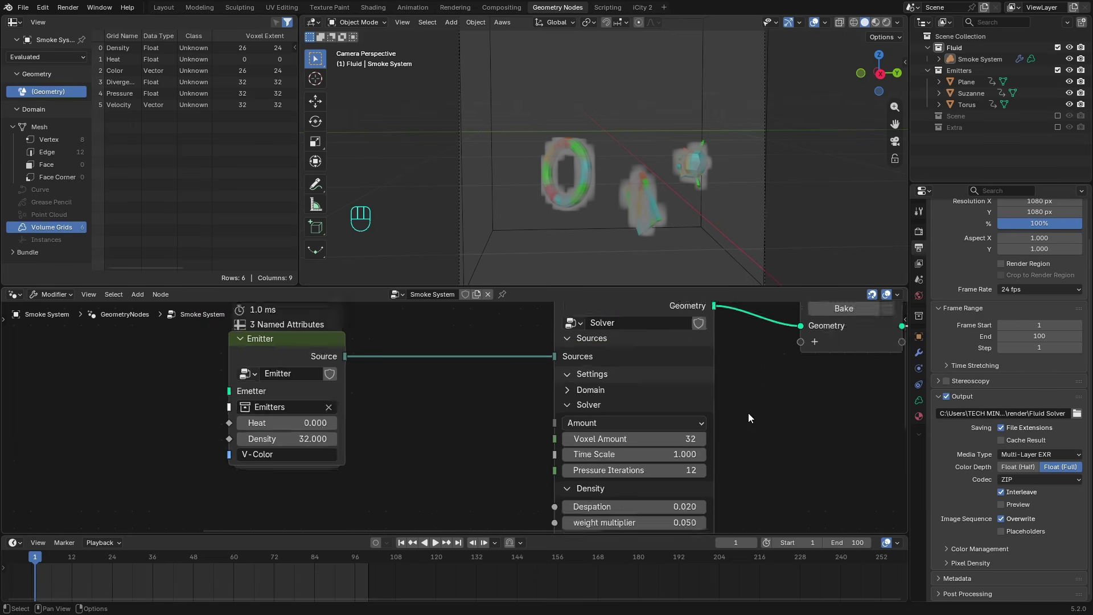
- Play the zero-heat smoke simulation from frame 1, pausing at frame 13 and stopping at frame 20
{"action": "scroll", "coordinate": [748, 415], "scroll_direction": "down", "scroll_amount": 2}
{"action": "key", "text": "space"}
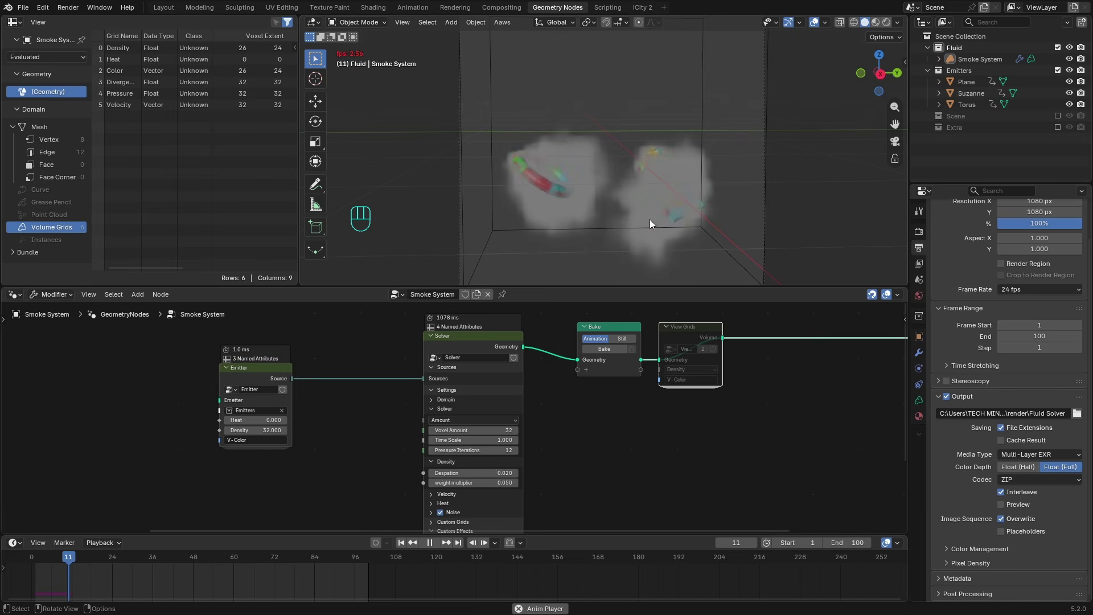
{"action": "key", "text": "space"}
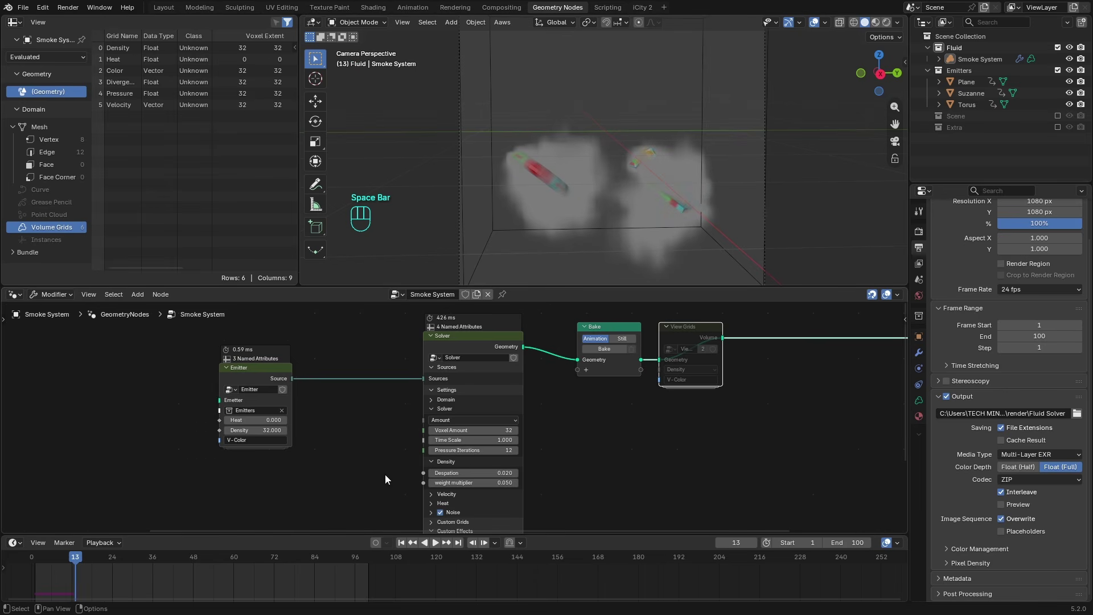
{"action": "key", "text": "space"}
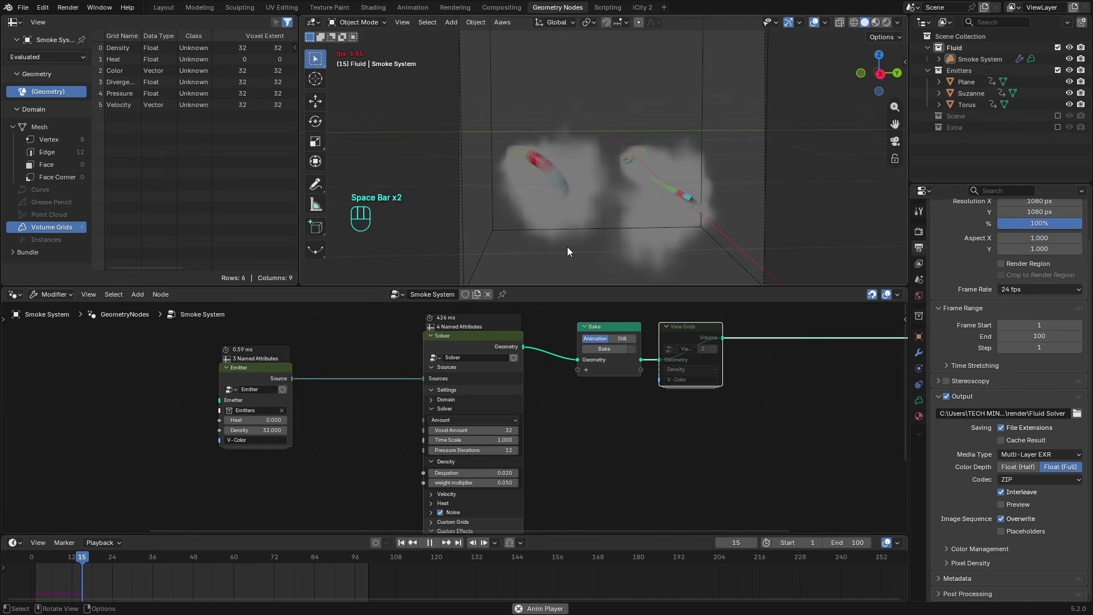
{"action": "key", "text": "space"}
- Set the Emitter node's Heat to -100
{"action": "double_click", "coordinate": [264, 420]}
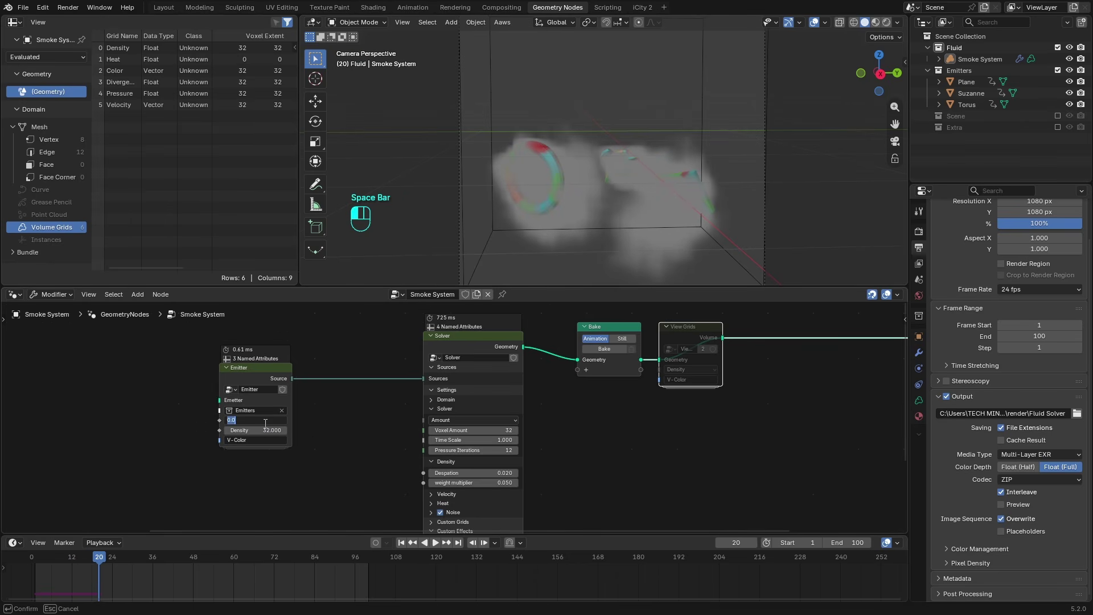
{"action": "key", "text": "BackSpace"}
{"action": "type", "text": "-100"}
{"action": "left_click", "coordinate": [408, 408]}
- Play the negative-heat smoke simulation from frame 1 and stop at frame 14
{"action": "key", "text": "shift+Left"}
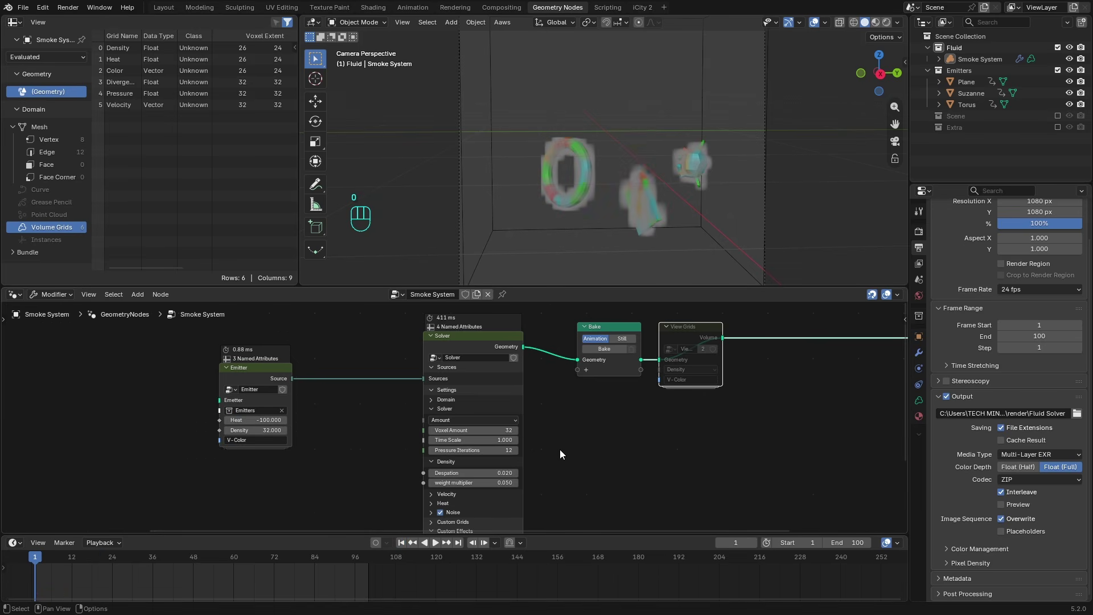
{"action": "scroll", "coordinate": [462, 414], "scroll_direction": "up", "scroll_amount": 1}
{"action": "key", "text": "space"}
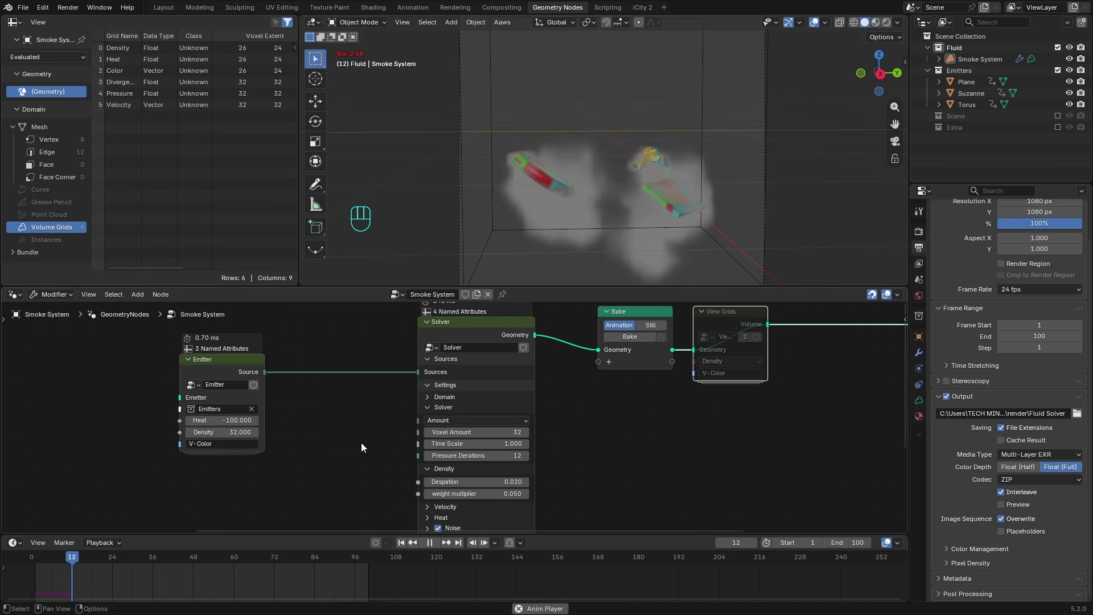
{"action": "key", "text": "space"}
- Clear the custom attribute name from the Emitter node
{"action": "left_click", "coordinate": [236, 445]}
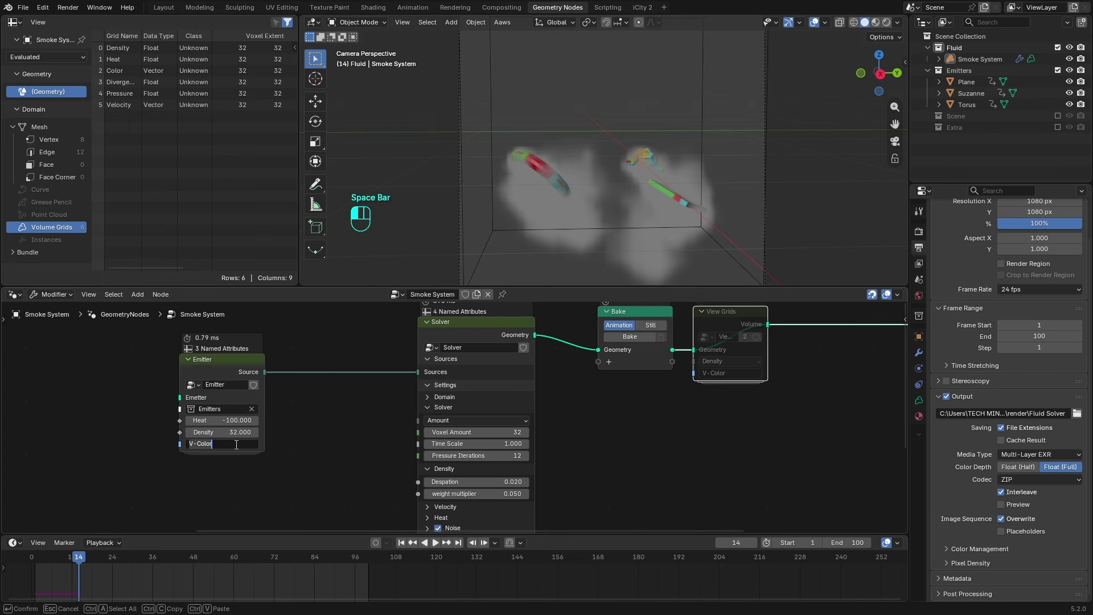
{"action": "key", "text": "BackSpace"}
{"action": "key", "text": "Return"}
{"action": "middle_click_drag", "start_coordinate": [376, 391], "coordinate": [341, 414]}
- Play the simulation without a custom attribute from frame 1 and stop at frame 6
{"action": "left_click", "coordinate": [401, 543]}
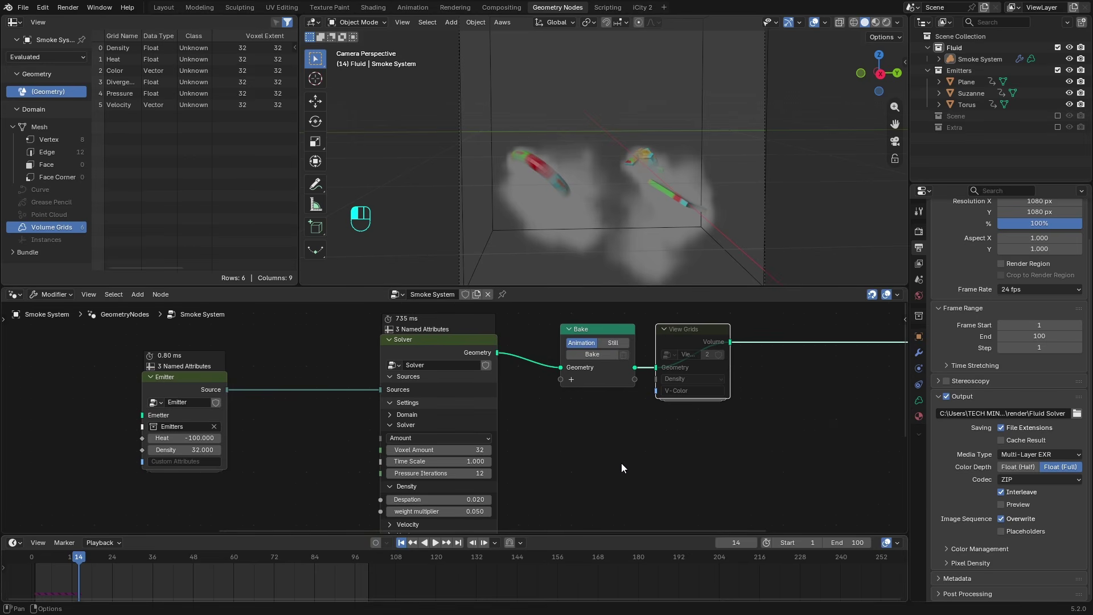
{"action": "key", "text": "space"}
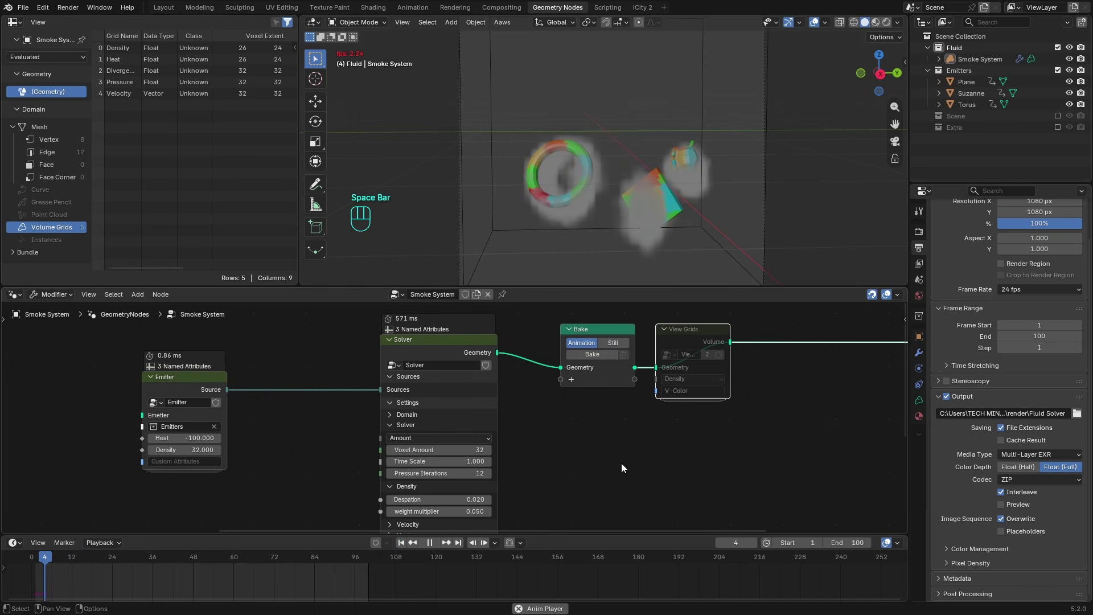
{"action": "key", "text": "space"}
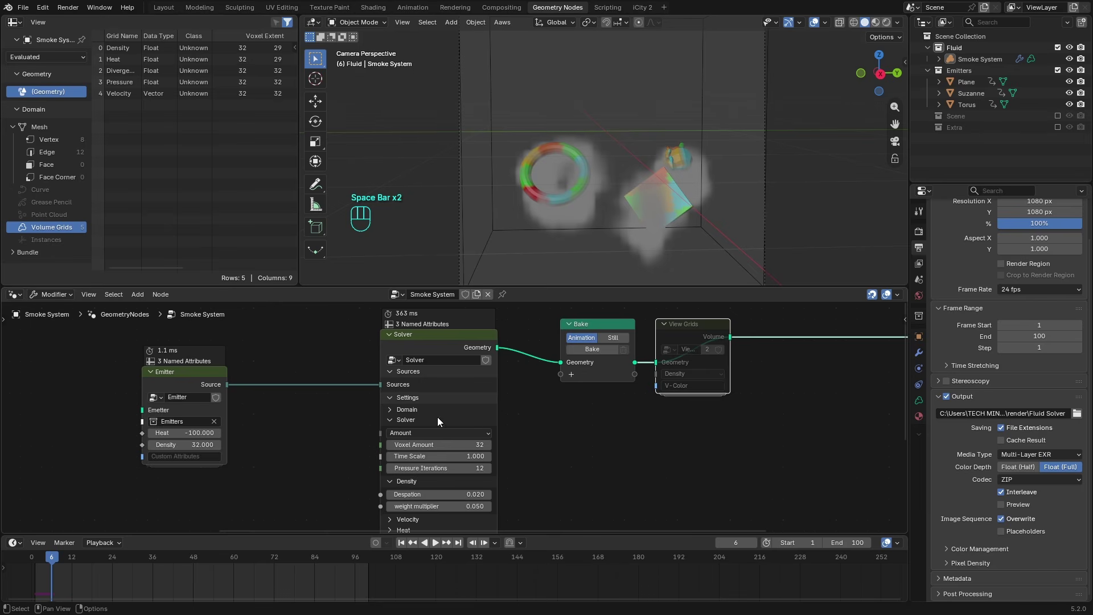
- Disable Noise on the Solver node and collapse its Solver, Density and Custom Effects sections
{"action": "left_click", "coordinate": [401, 420]}
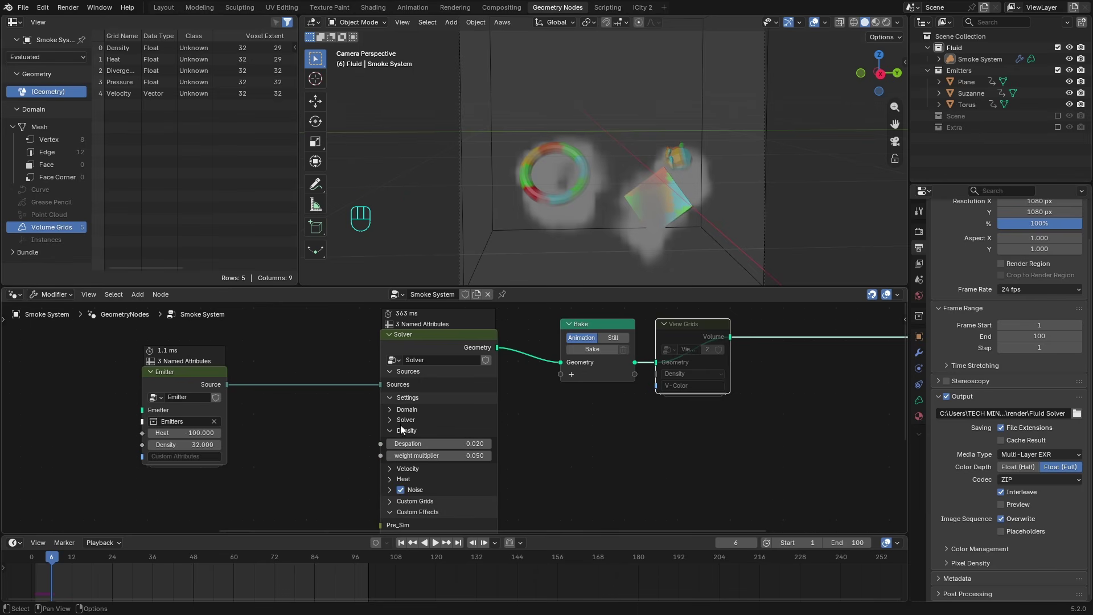
{"action": "left_click", "coordinate": [401, 431]}
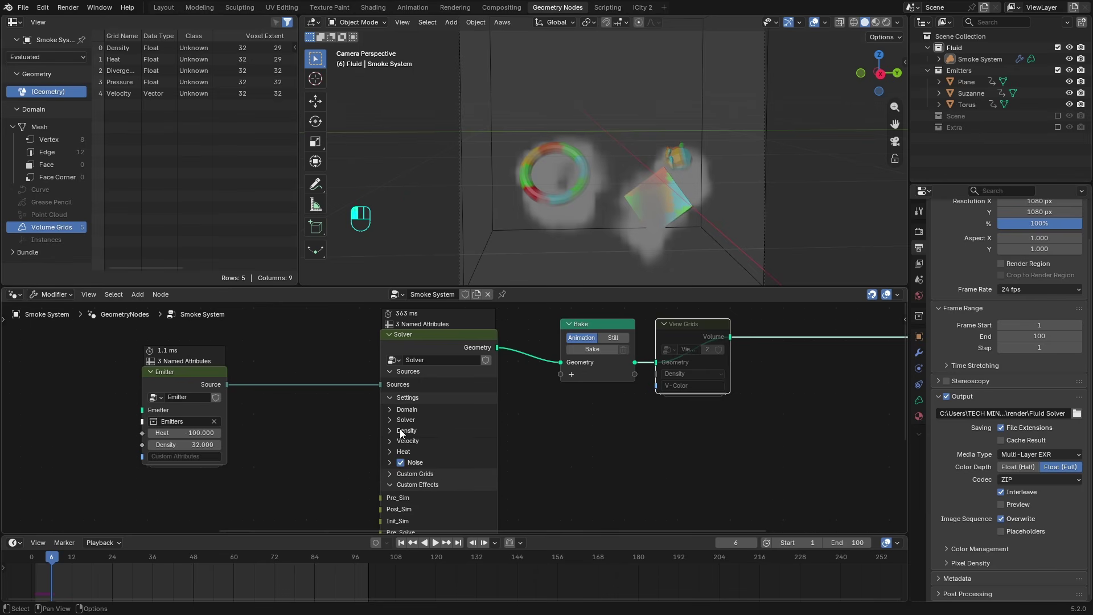
{"action": "left_click", "coordinate": [401, 463]}
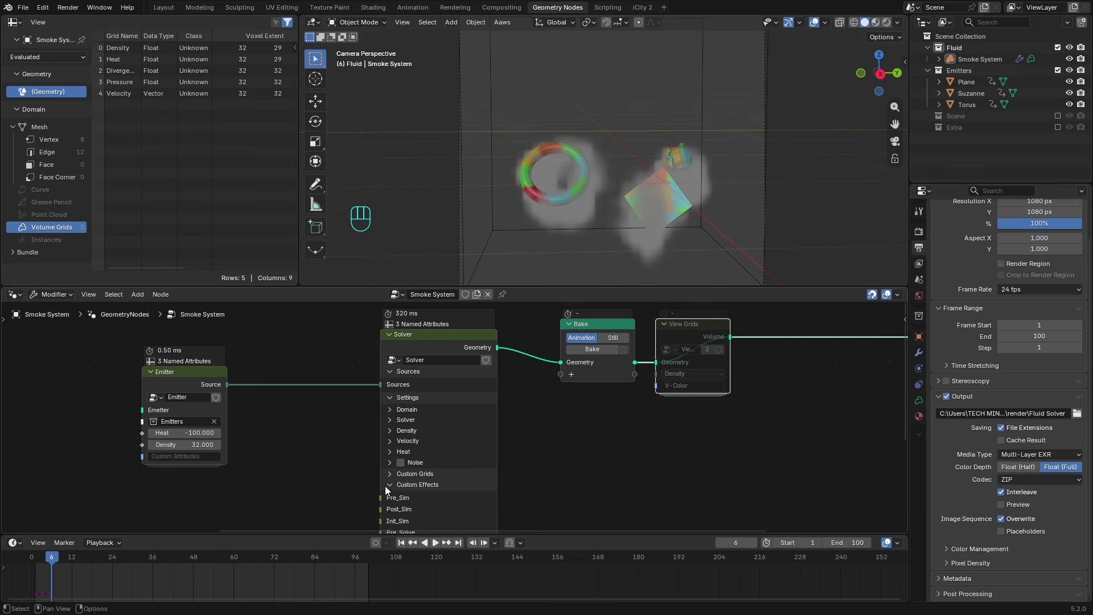
{"action": "left_click", "coordinate": [389, 485]}
{"action": "middle_click_drag", "start_coordinate": [319, 433], "coordinate": [414, 427]}
{"action": "scroll", "coordinate": [437, 435], "scroll_direction": "up", "scroll_amount": 3}
- Return to the first frame and move the Emitter node up and away from the Solver to make room
{"action": "left_click", "coordinate": [402, 542]}
{"action": "left_click", "coordinate": [283, 415]}
{"action": "scroll", "coordinate": [340, 422], "scroll_direction": "down", "scroll_amount": 6}
{"action": "key", "text": "g"}
{"action": "left_click", "coordinate": [251, 373]}
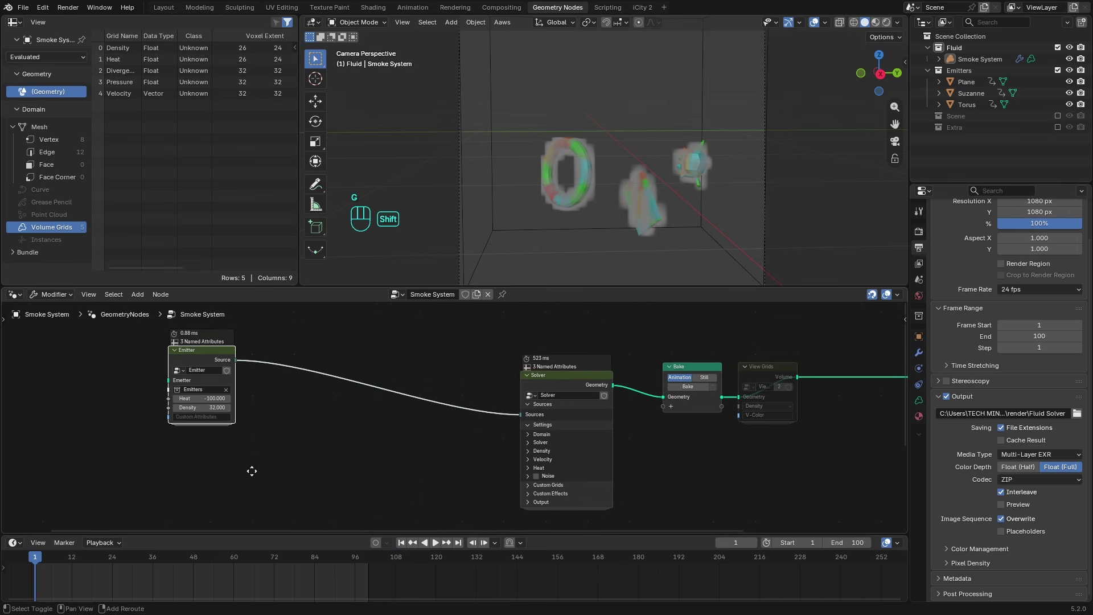
- Duplicate the Emitter node and place the copy directly below the original
{"action": "key", "text": "shift+d"}
{"action": "left_click", "coordinate": [245, 459]}
{"action": "key", "text": "g"}
{"action": "left_click", "coordinate": [259, 441]}
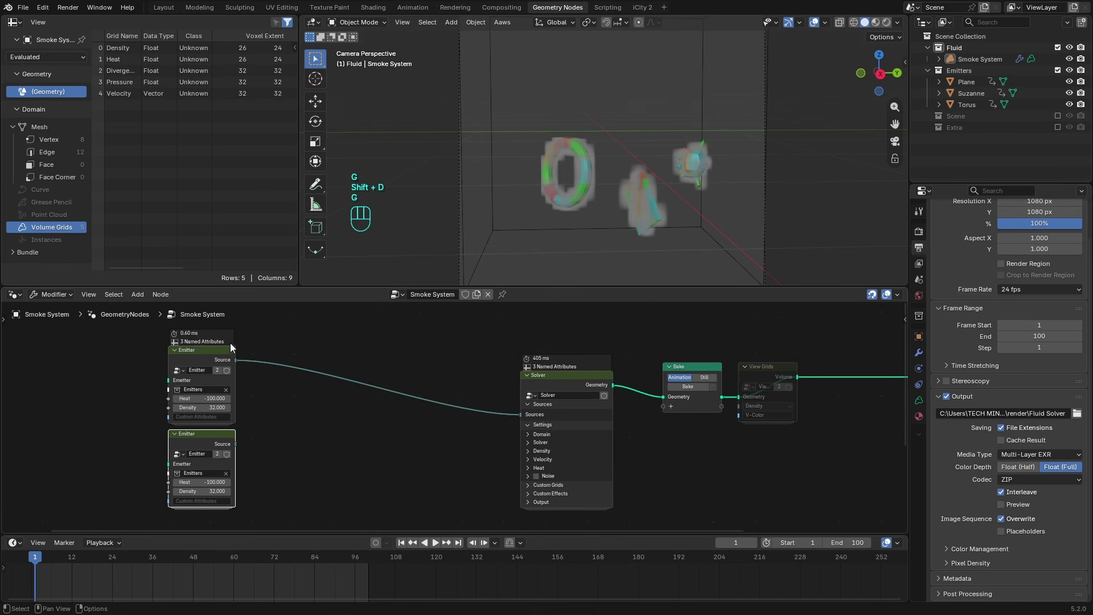
- Insert a Combine Bundle node before the Solver and connect both Emitters' Source outputs to it
{"action": "left_click_drag", "start_coordinate": [235, 361], "coordinate": [287, 393]}
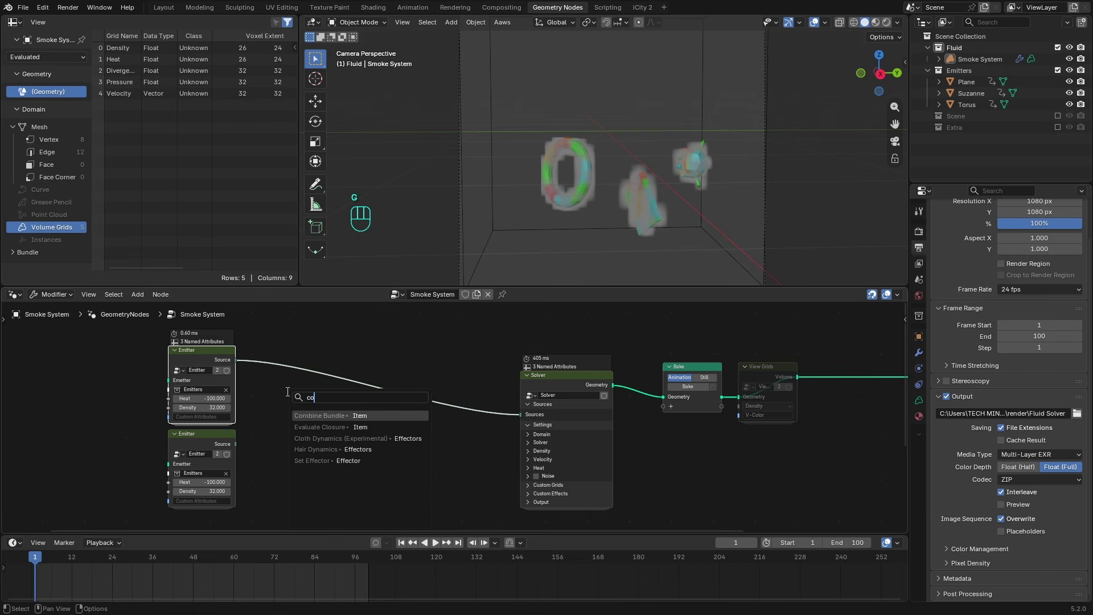
{"action": "type", "text": "comb"}
{"action": "left_click", "coordinate": [346, 415]}
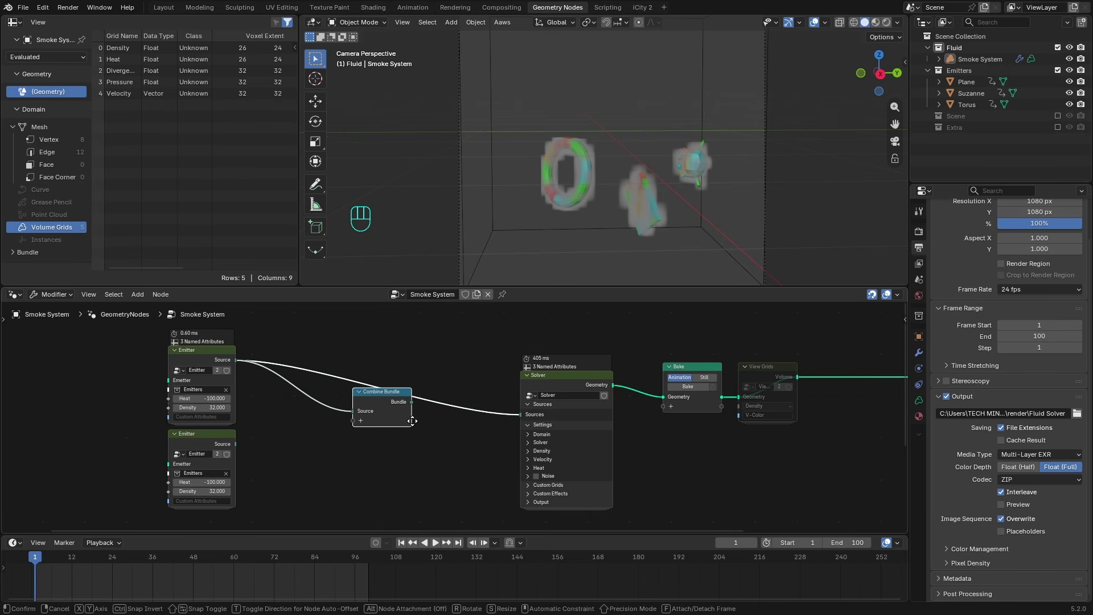
{"action": "left_click", "coordinate": [367, 429]}
{"action": "left_click_drag", "start_coordinate": [235, 444], "coordinate": [377, 426]}
- Tidy the positions of the Combine Bundle node and the lower Emitter node
{"action": "scroll", "coordinate": [378, 411], "scroll_direction": "up", "scroll_amount": 1}
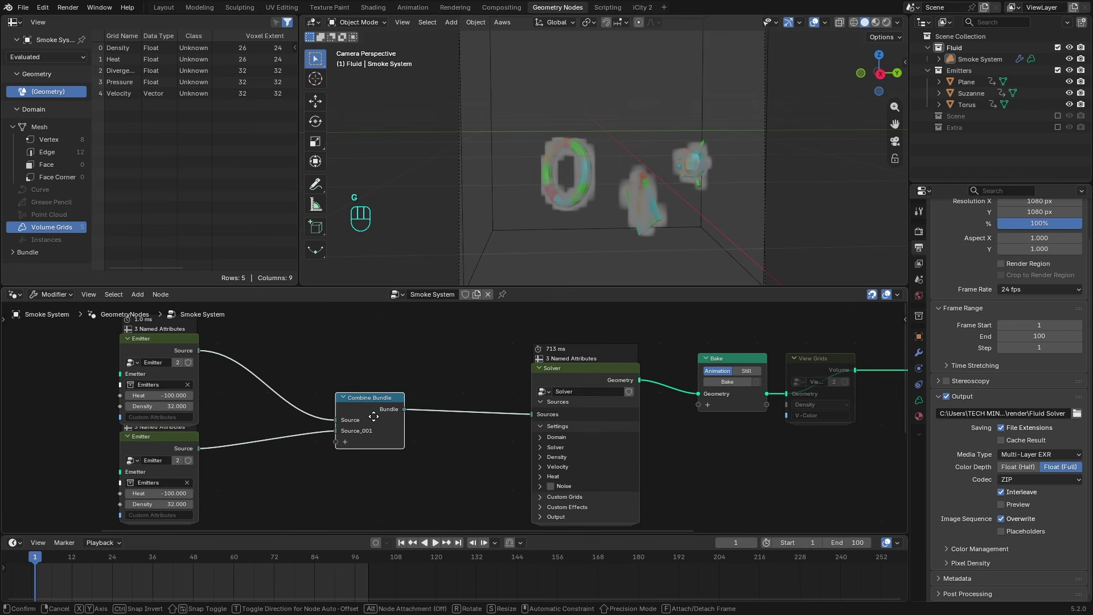
{"action": "middle_click_drag", "start_coordinate": [275, 414], "coordinate": [456, 389]}
{"action": "left_click", "coordinate": [364, 417]}
{"action": "key", "text": "g"}
{"action": "left_click", "coordinate": [365, 428]}
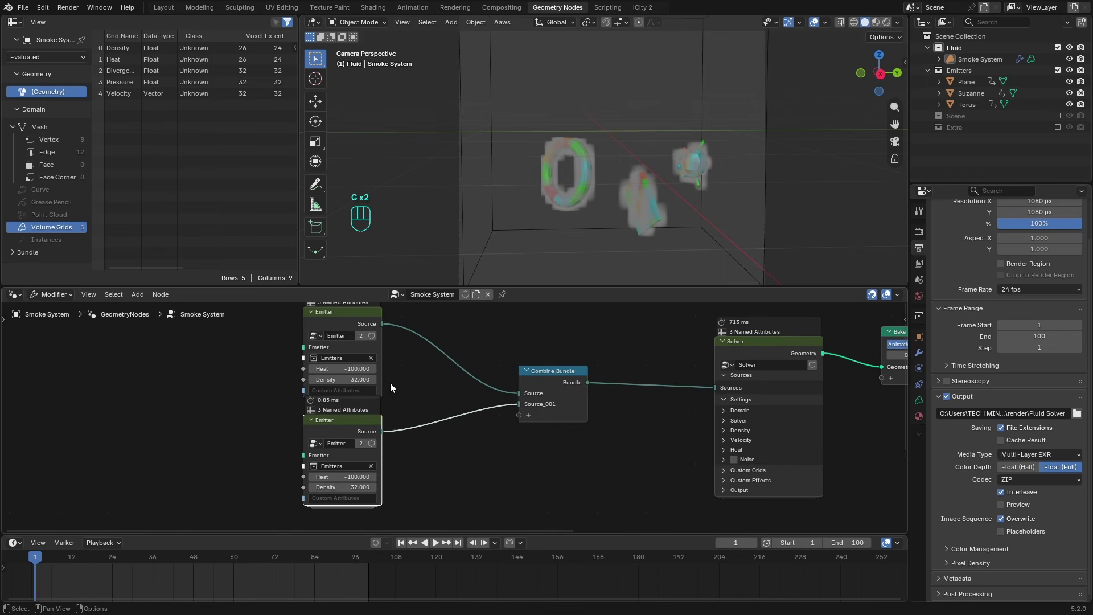
{"action": "middle_click_drag", "start_coordinate": [383, 377], "coordinate": [391, 395]}
{"action": "scroll", "coordinate": [365, 388], "scroll_direction": "up", "scroll_amount": 2}
{"action": "scroll", "coordinate": [363, 389], "scroll_direction": "up", "scroll_amount": 1}
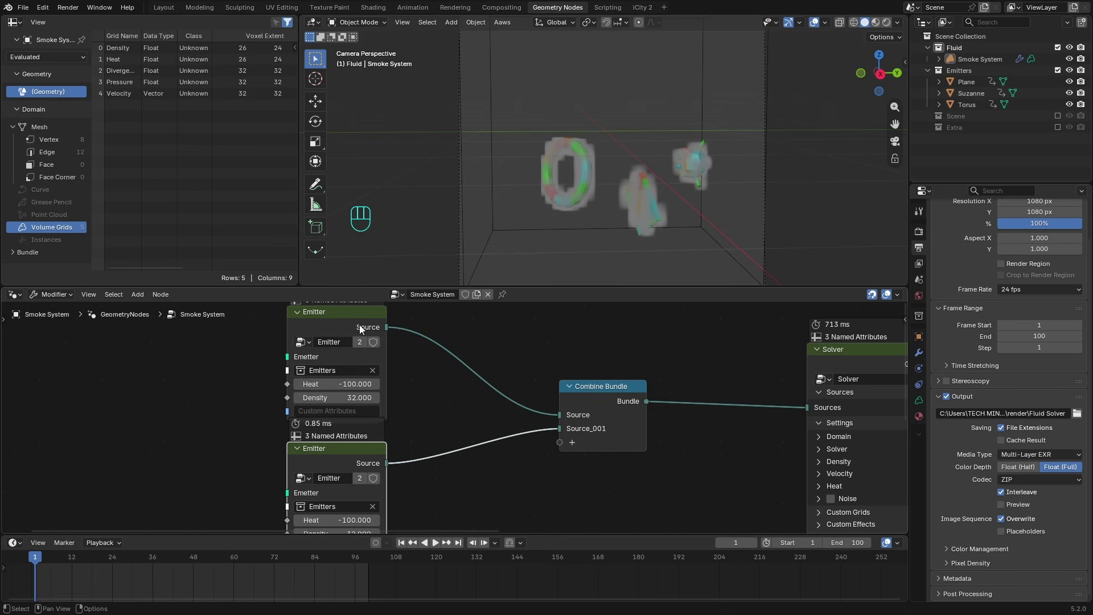
- Examine the Plane emitter's mesh attributes, including its Color attribute, in an enlarged list, and reselect the Smoke System object
{"action": "scroll", "coordinate": [666, 237], "scroll_direction": "up", "scroll_amount": 2}
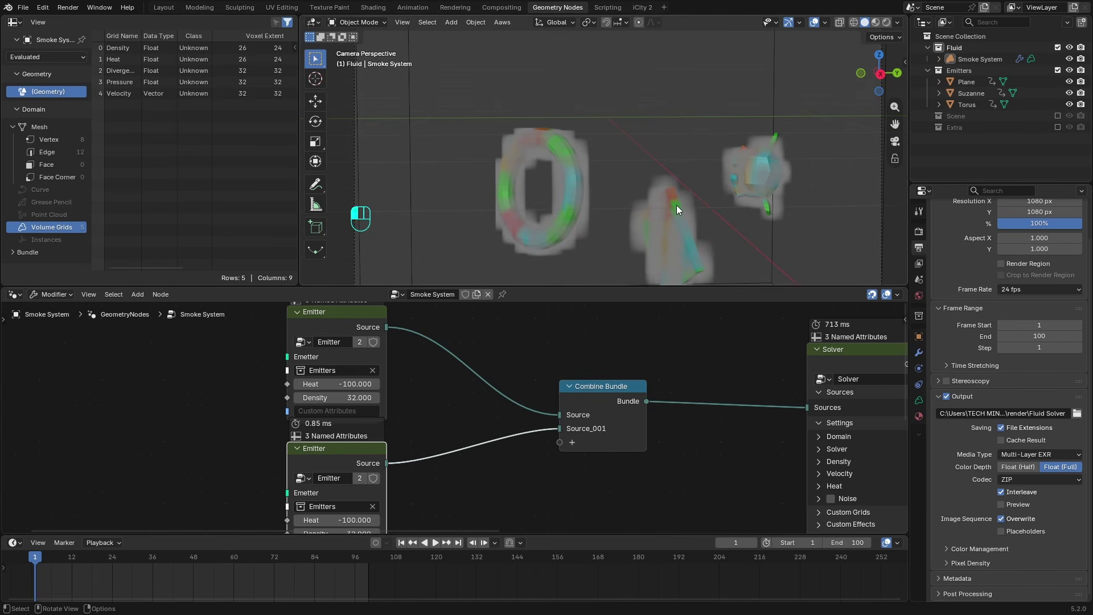
{"action": "left_click", "coordinate": [677, 206]}
{"action": "left_click", "coordinate": [678, 206]}
{"action": "left_click", "coordinate": [678, 206]}
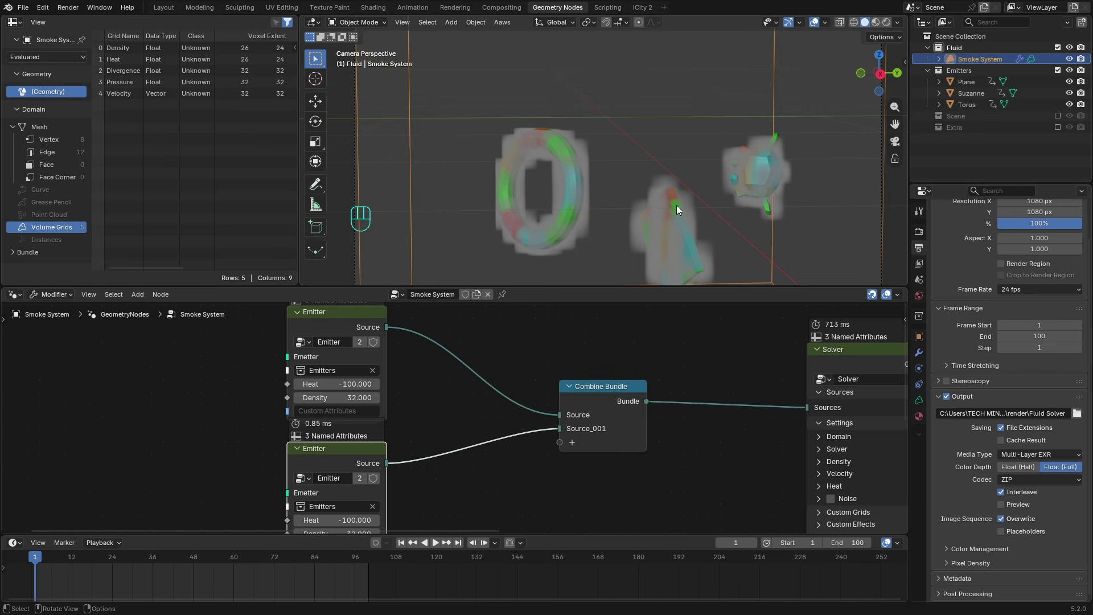
{"action": "left_click", "coordinate": [975, 82]}
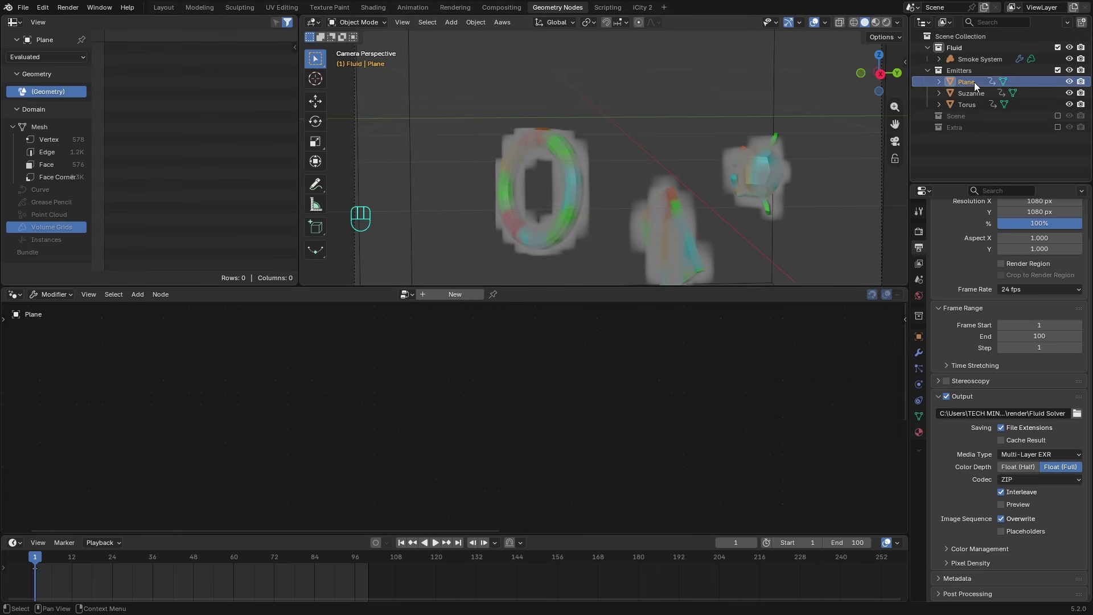
{"action": "left_click", "coordinate": [924, 415]}
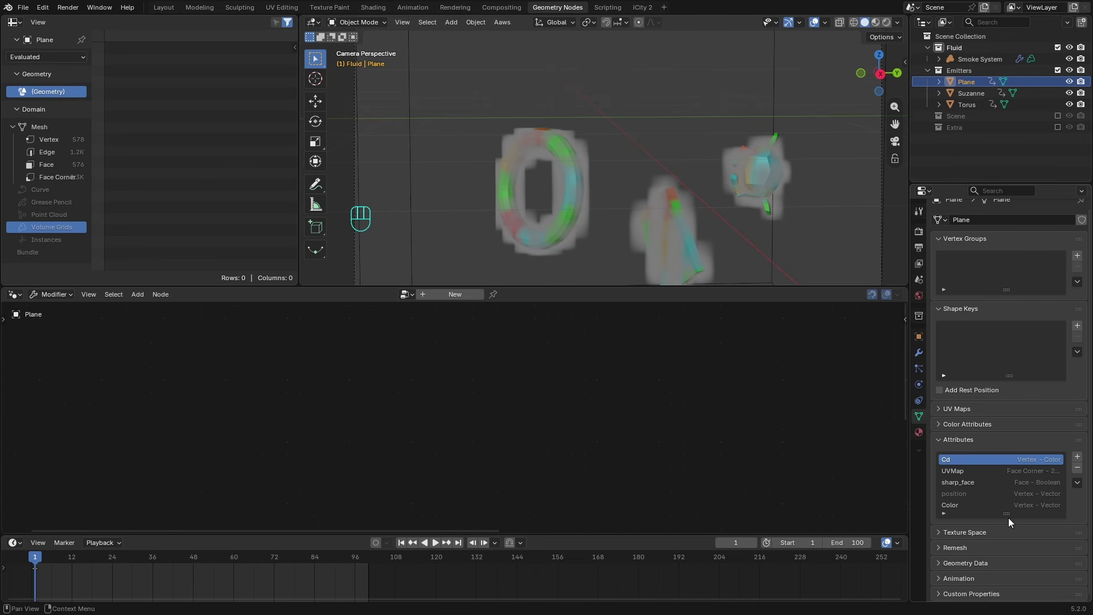
{"action": "left_click_drag", "start_coordinate": [1007, 514], "coordinate": [1006, 533]}
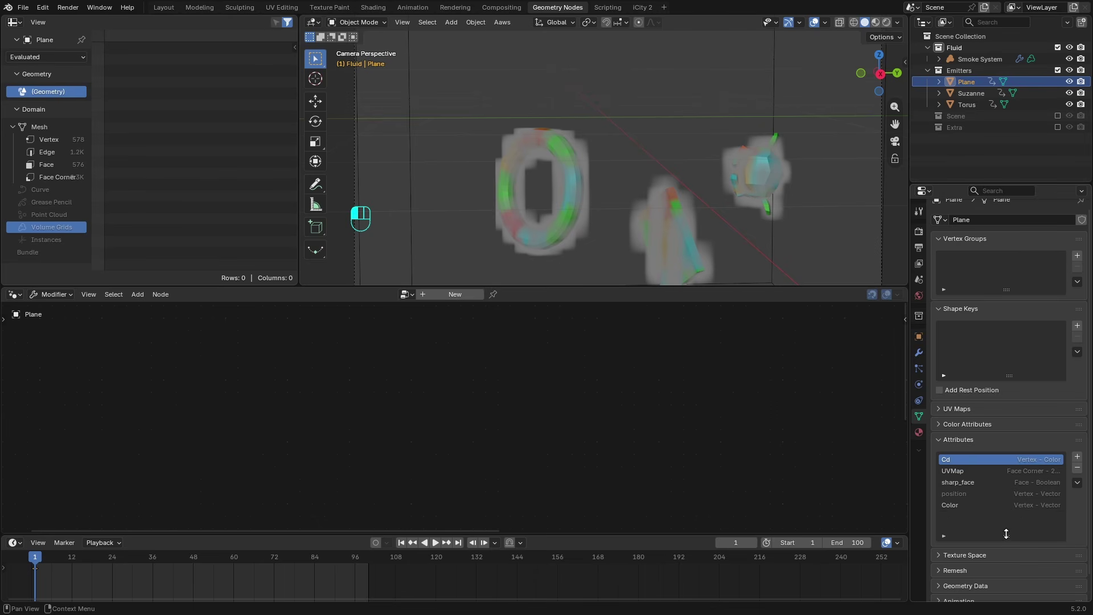
{"action": "left_click", "coordinate": [966, 506]}
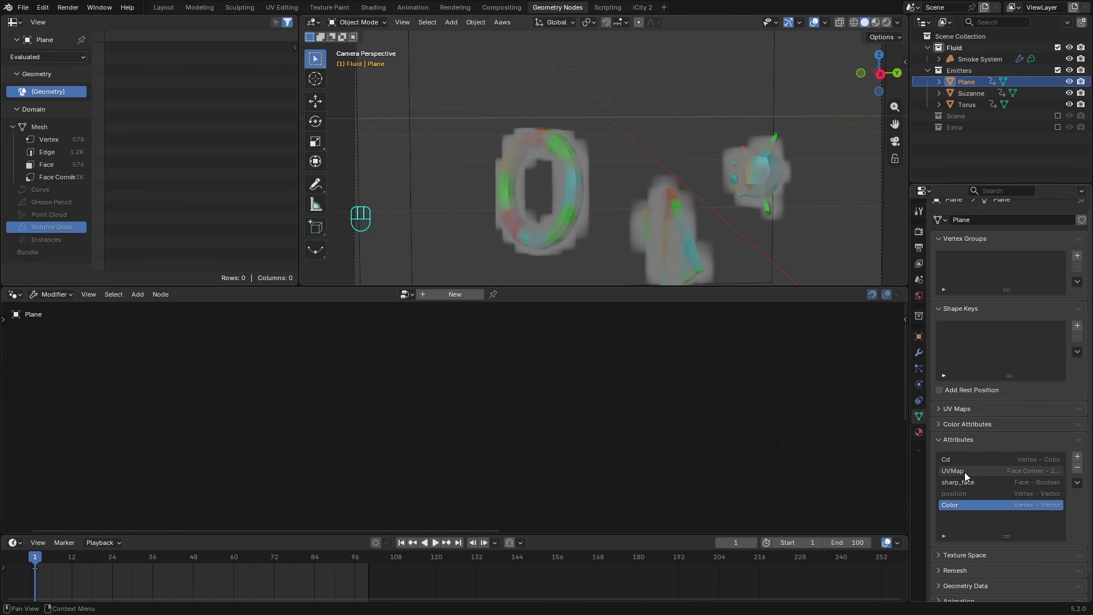
{"action": "left_click", "coordinate": [974, 63]}
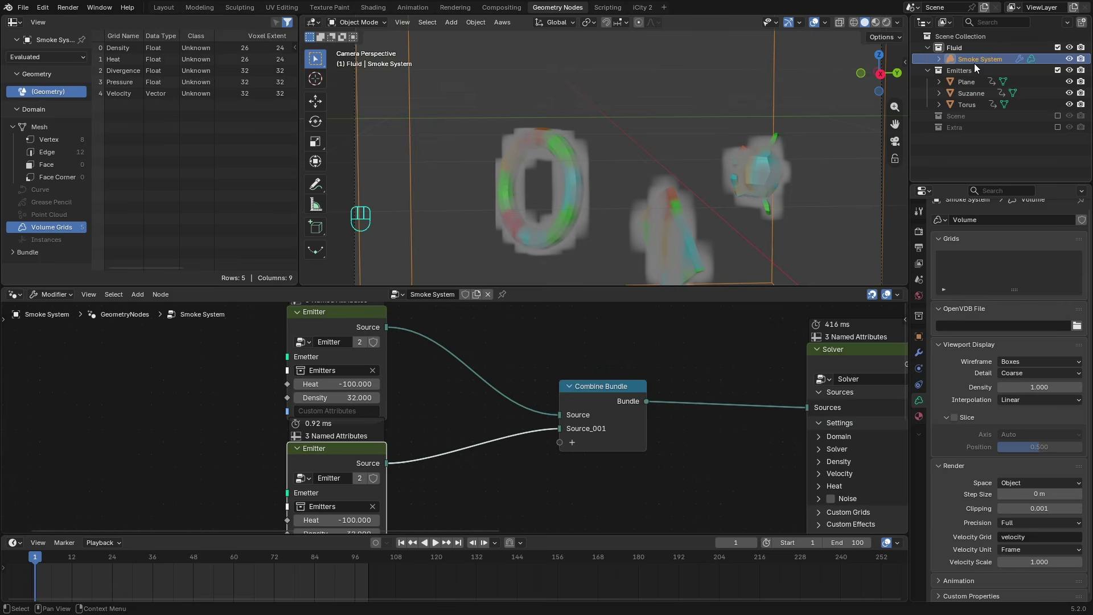
- Move the lower Emitter node slightly farther below the upper one
{"action": "scroll", "coordinate": [471, 443], "scroll_direction": "down", "scroll_amount": 2}
{"action": "scroll", "coordinate": [409, 452], "scroll_direction": "up", "scroll_amount": 2}
{"action": "left_click", "coordinate": [351, 453]}
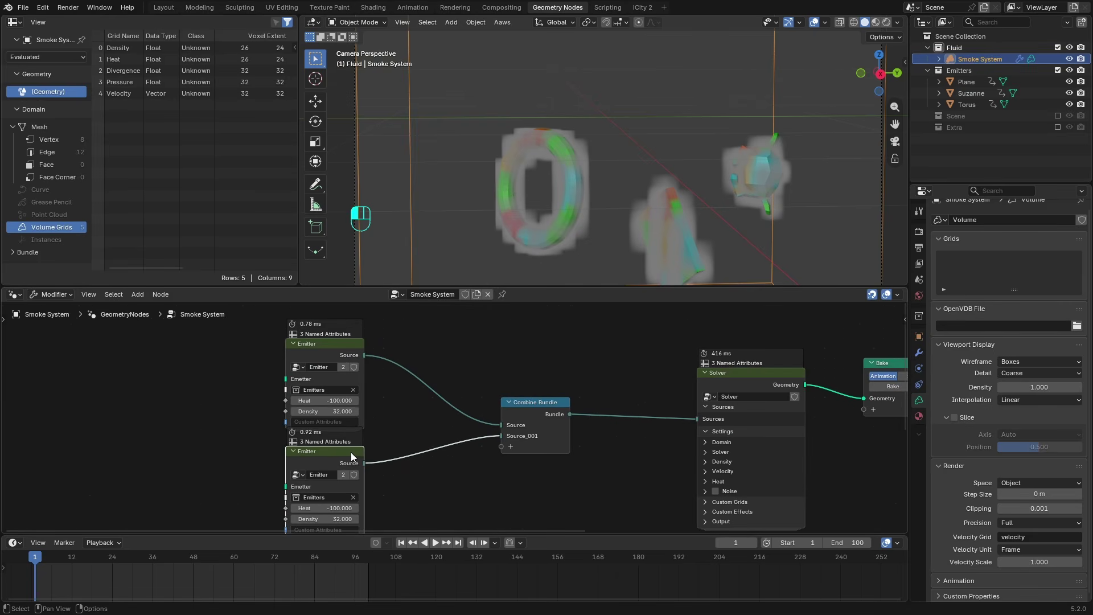
{"action": "key", "text": "g"}
{"action": "left_click", "coordinate": [350, 463]}
{"action": "scroll", "coordinate": [341, 411], "scroll_direction": "up", "scroll_amount": 4}
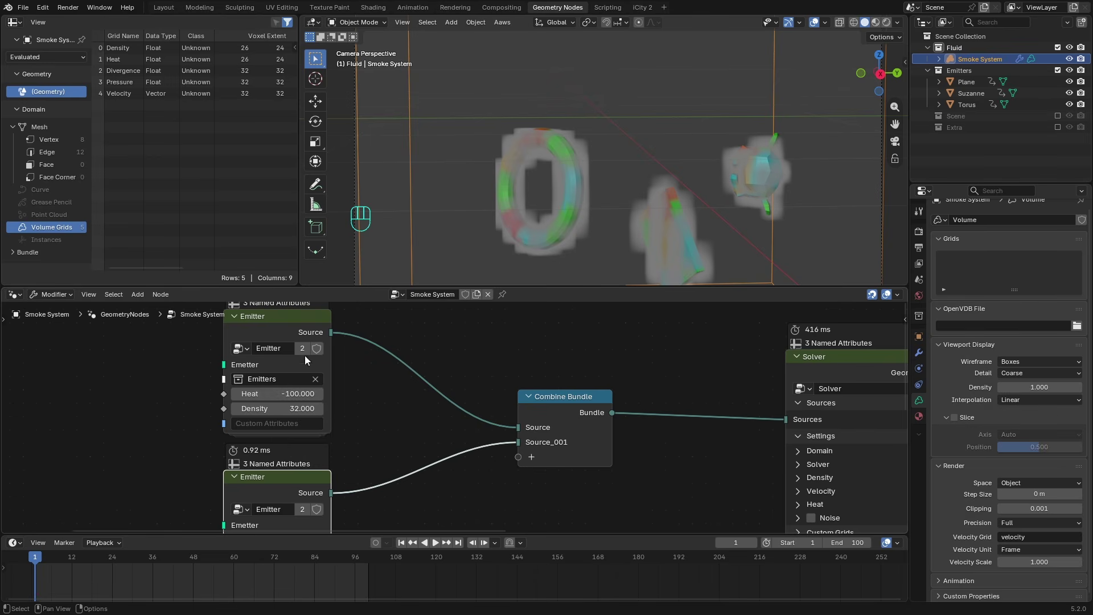
- Inspect the nodes inside the upper Emitter group and return to the Smoke System node tree
{"action": "left_click", "coordinate": [295, 316]}
{"action": "key", "text": "Tab"}
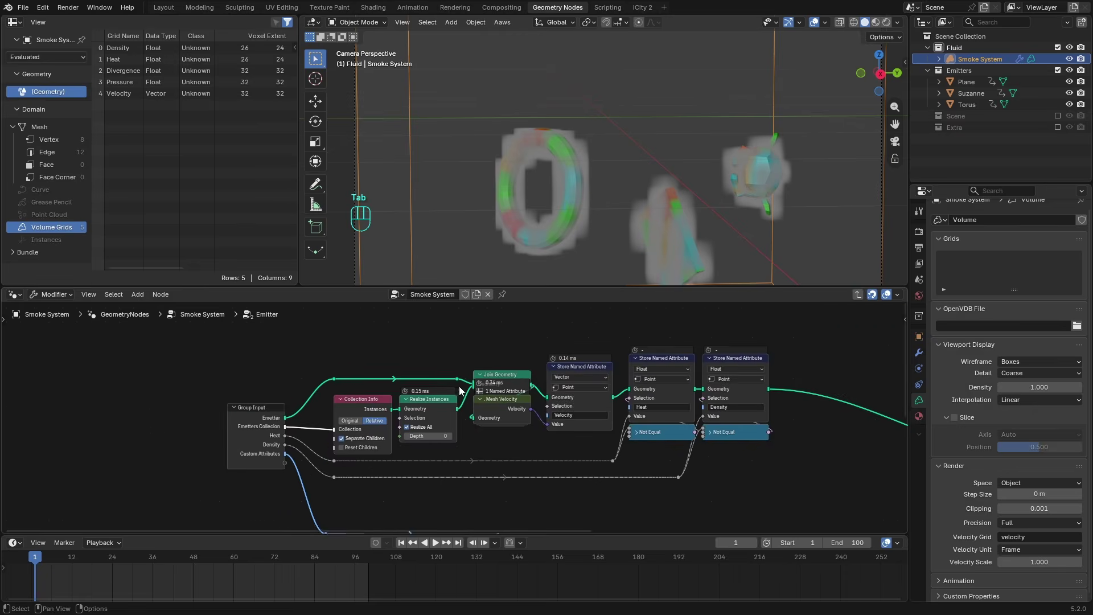
{"action": "key", "text": "ctrl+Tab"}
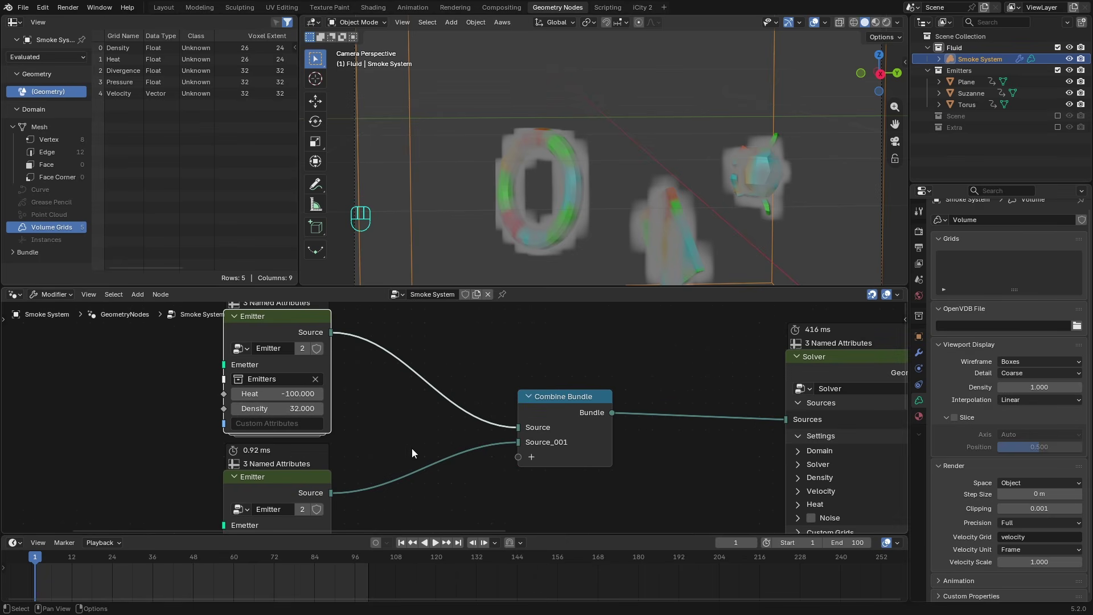
- Dissolve the duplicate Emitter and the Combine Bundle node, leaving the original Emitter linked directly to the Solver
{"action": "middle_click_drag", "start_coordinate": [296, 439], "coordinate": [319, 408]}
{"action": "left_click", "coordinate": [331, 454]}
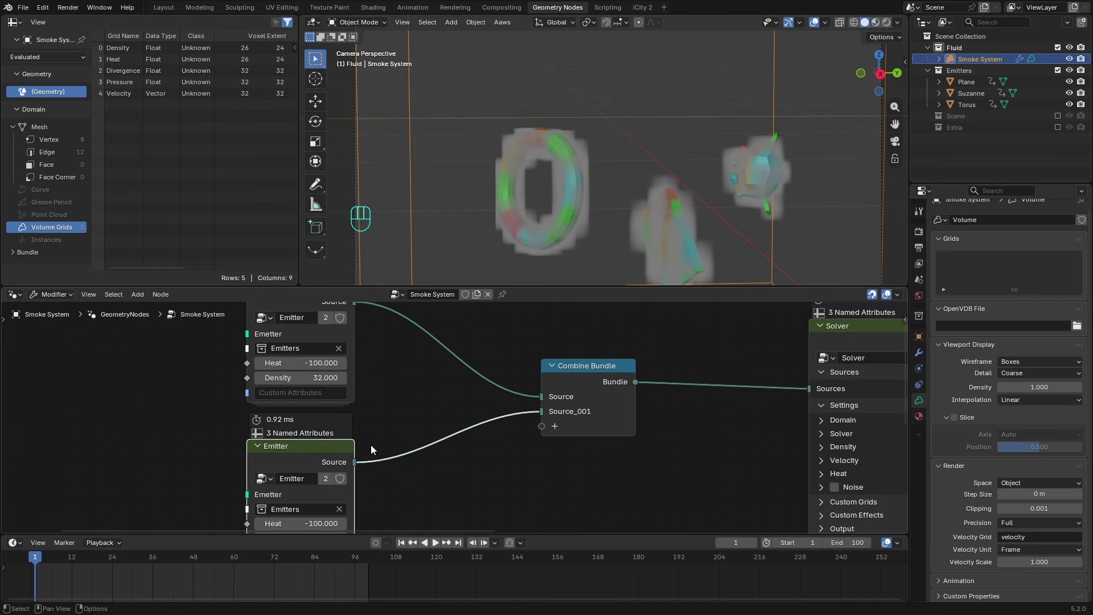
{"action": "key", "text": "ctrl+x"}
{"action": "key", "text": "ctrl+x"}
{"action": "scroll", "coordinate": [587, 377], "scroll_direction": "down", "scroll_amount": 3}
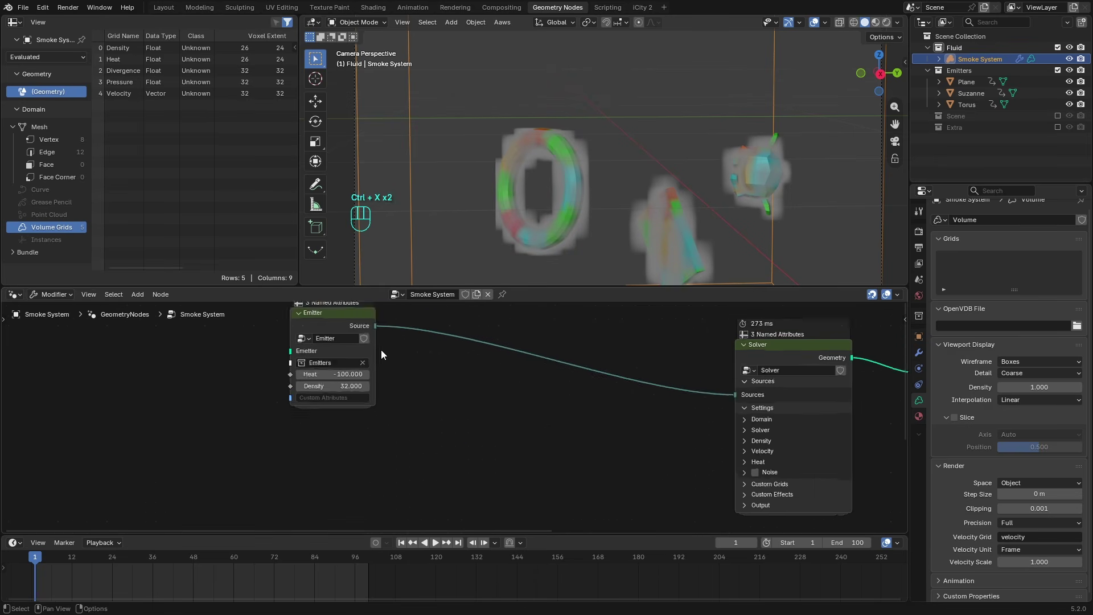
- Reposition the remaining Emitter node beside the Solver, level with its Sources input
{"action": "left_click", "coordinate": [359, 322]}
{"action": "key", "text": "g"}
{"action": "left_click", "coordinate": [531, 398]}
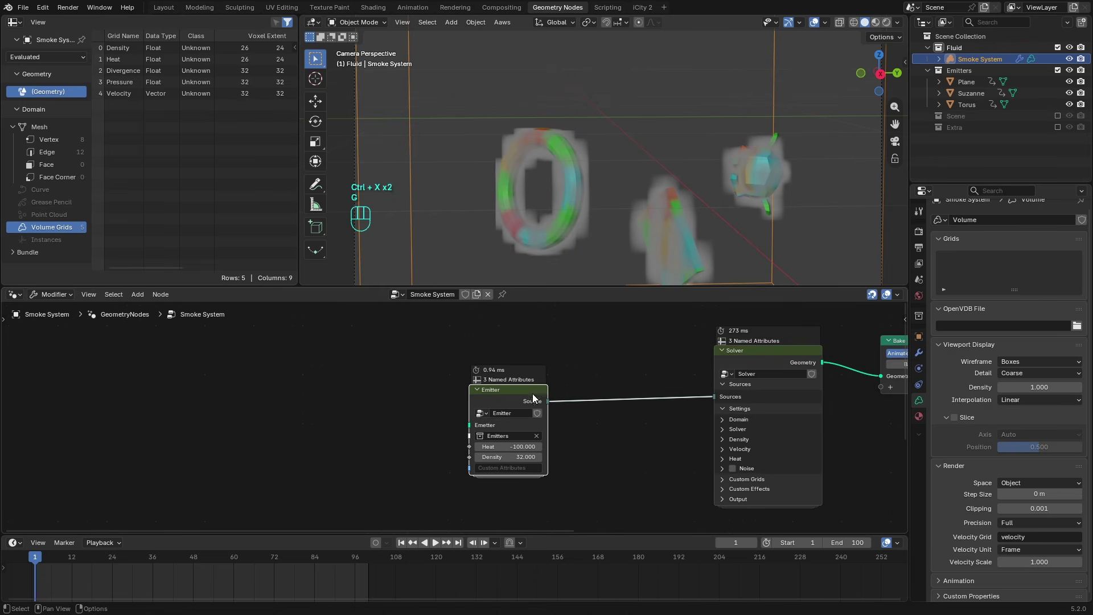
{"action": "middle_click_drag", "start_coordinate": [637, 412], "coordinate": [402, 429]}
{"action": "scroll", "coordinate": [405, 429], "scroll_direction": "up", "scroll_amount": 2}
{"action": "key", "text": "g"}
{"action": "left_click", "coordinate": [359, 399]}
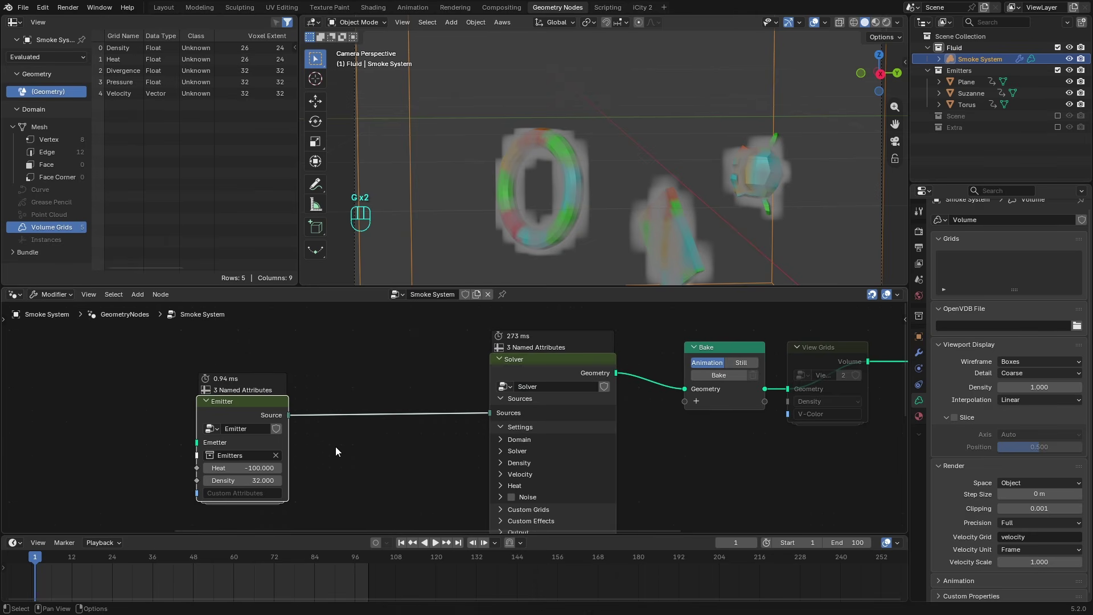
{"action": "key", "text": "g"}
{"action": "left_click", "coordinate": [258, 485]}
- Set the Emitter node's custom attribute to V-Color
{"action": "left_click", "coordinate": [250, 490]}
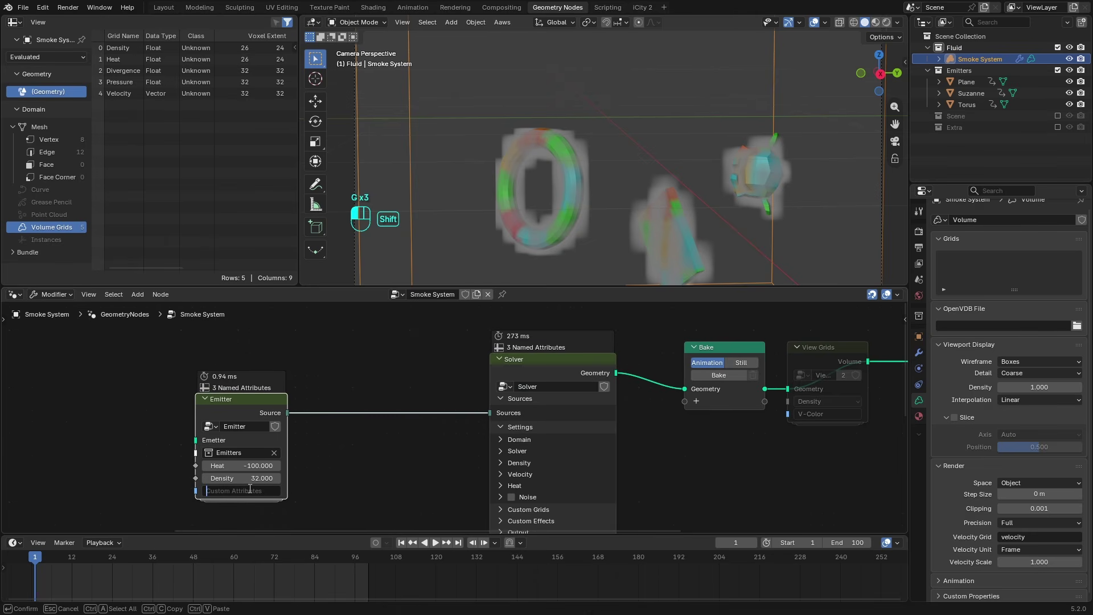
{"action": "type", "text": "V"}
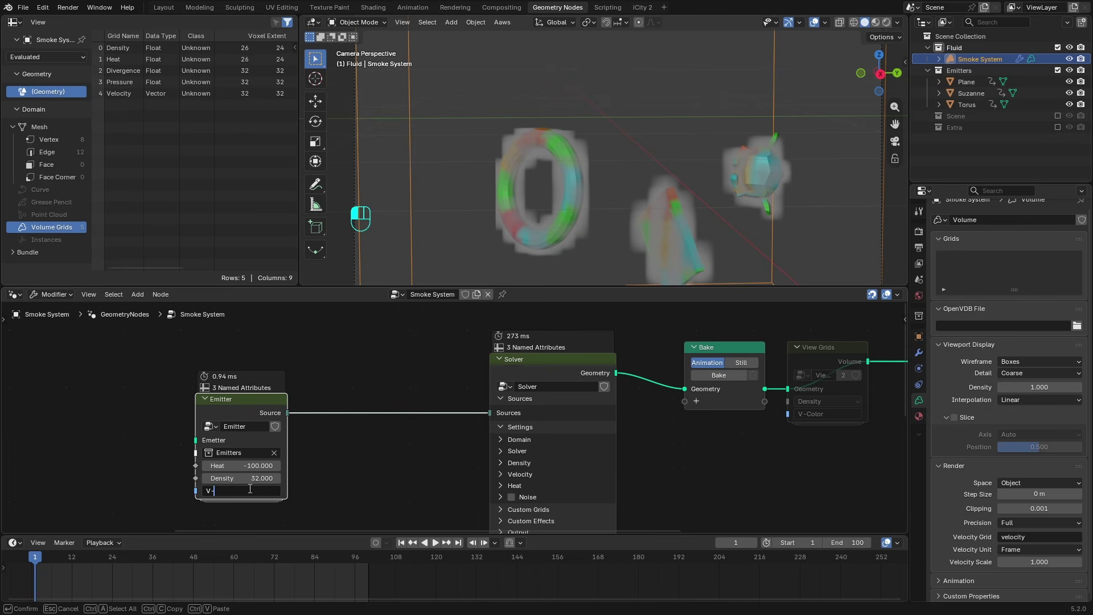
{"action": "type", "text": "-co"}
{"action": "key", "text": "BackSpace"}
{"action": "key", "text": "BackSpace"}
{"action": "type", "text": "Co"}
{"action": "key", "text": "Return"}
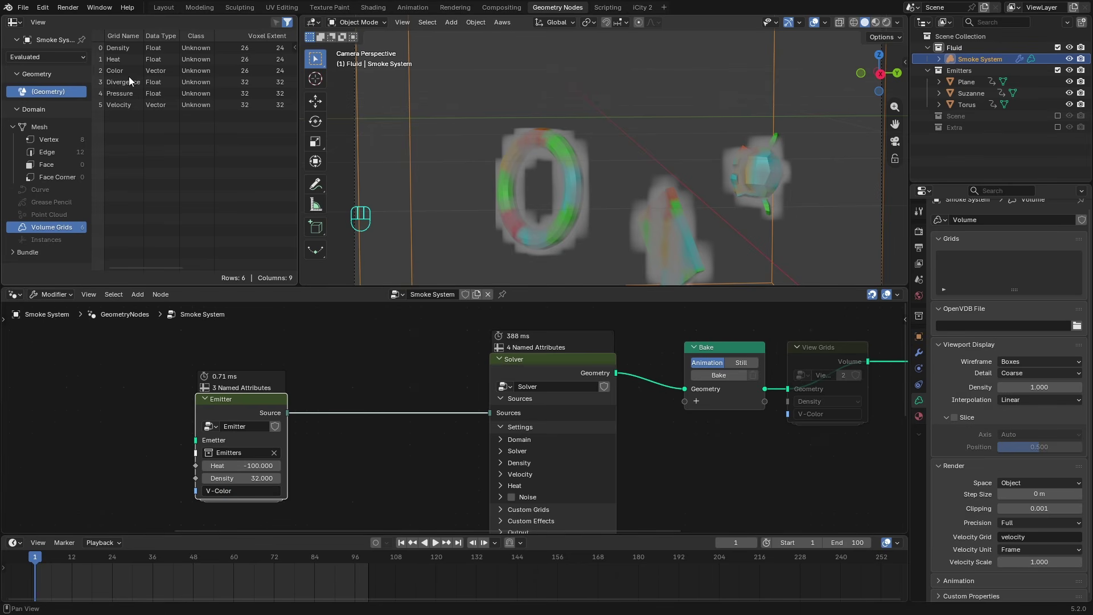
{"action": "middle_click_drag", "start_coordinate": [814, 450], "coordinate": [583, 462]}
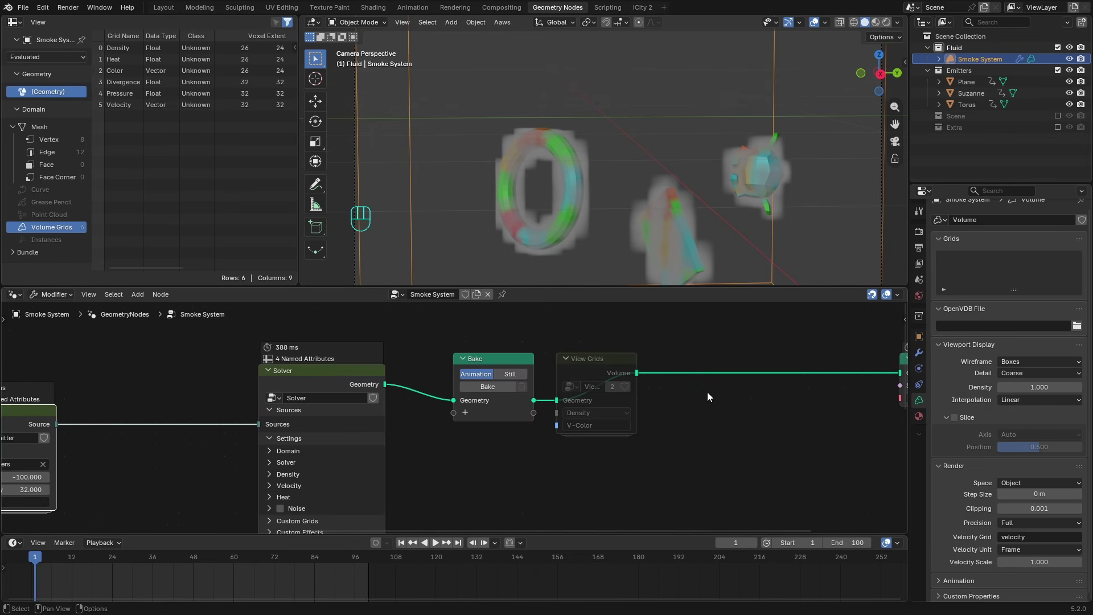
- Unmute the View Grids node and set its displayed grid to Custom, using the V-Color attribute
{"action": "middle_click_drag", "start_coordinate": [657, 409], "coordinate": [510, 412]}
{"action": "left_click", "coordinate": [500, 354]}
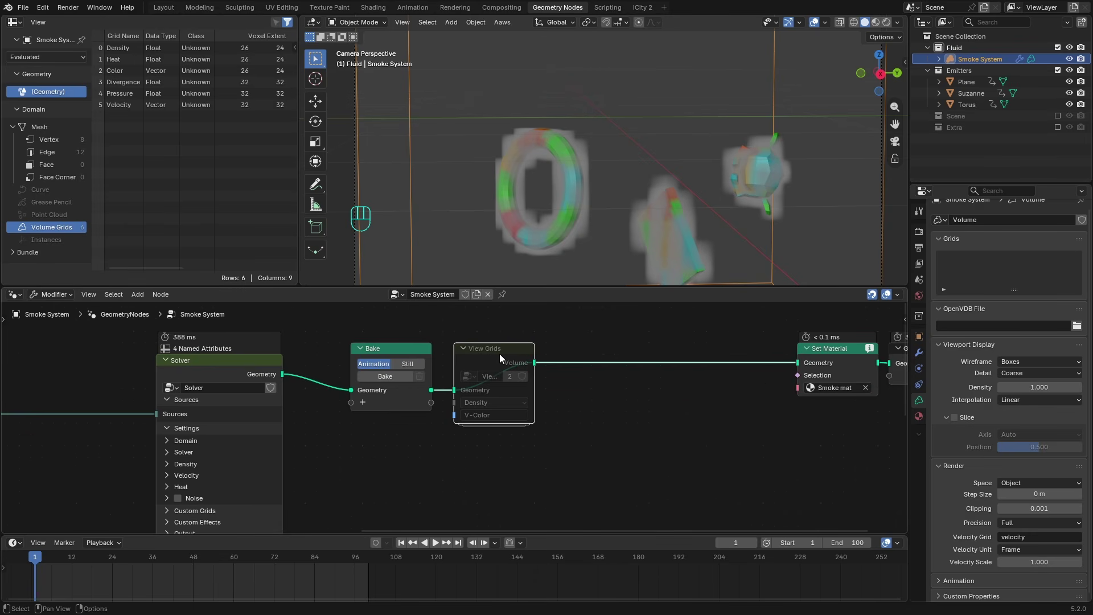
{"action": "key", "text": "m"}
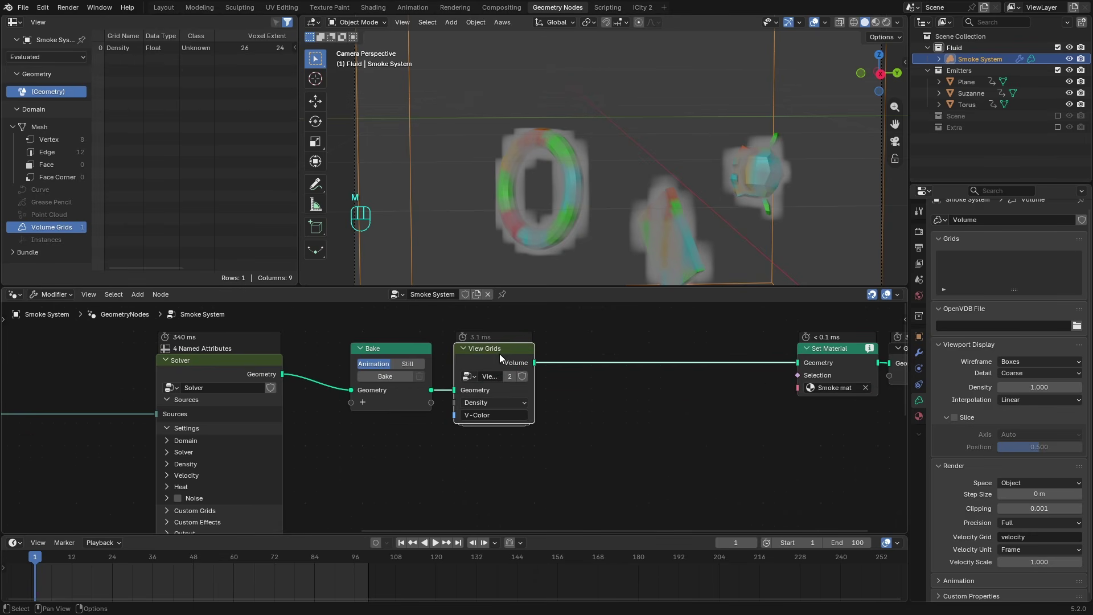
{"action": "left_click", "coordinate": [512, 402]}
{"action": "left_click", "coordinate": [497, 491]}
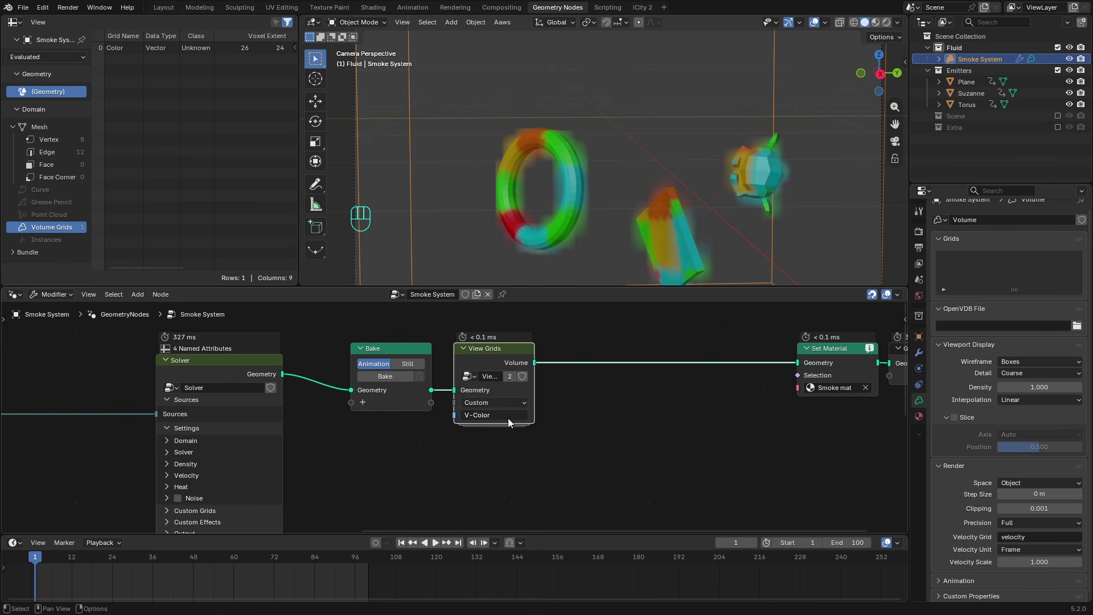
- Play the simulation to about frame 11 to check how the V-Color grid follows the smoke
{"action": "key", "text": "space"}
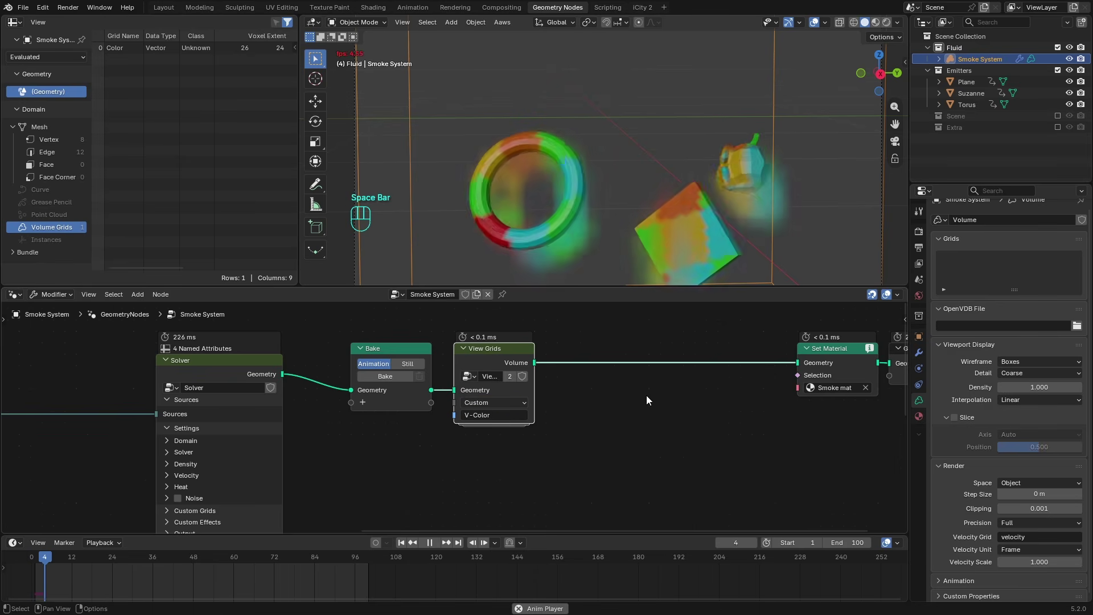
{"action": "scroll", "coordinate": [614, 220], "scroll_direction": "down", "scroll_amount": 3}
{"action": "key", "text": "space"}
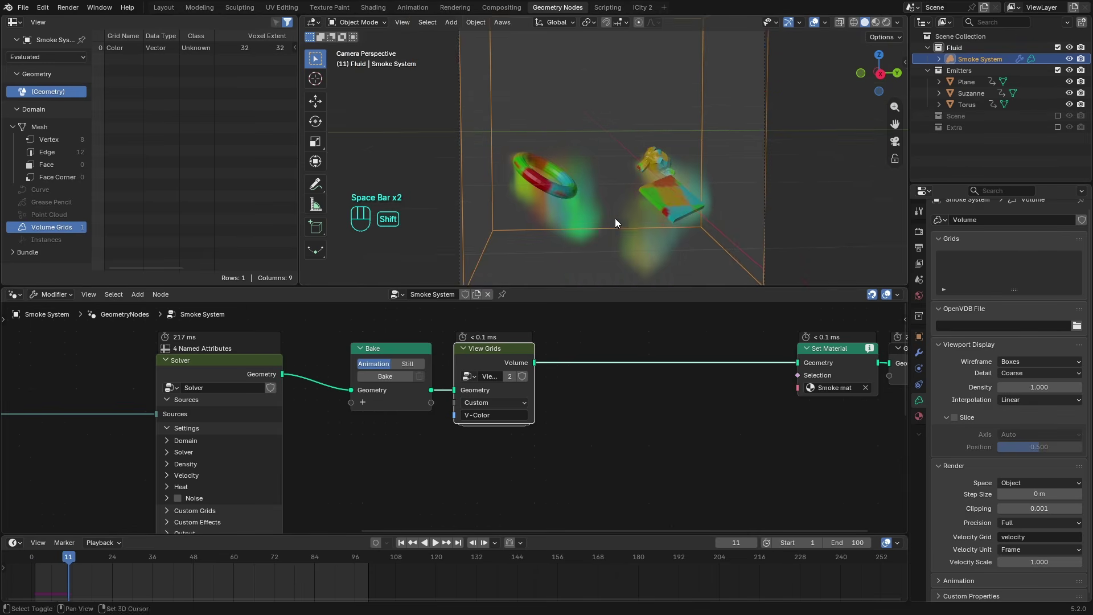
- Reset the Emitter node's Heat to its default value of 1000
{"action": "scroll", "coordinate": [125, 472], "scroll_direction": "down", "scroll_amount": 3}
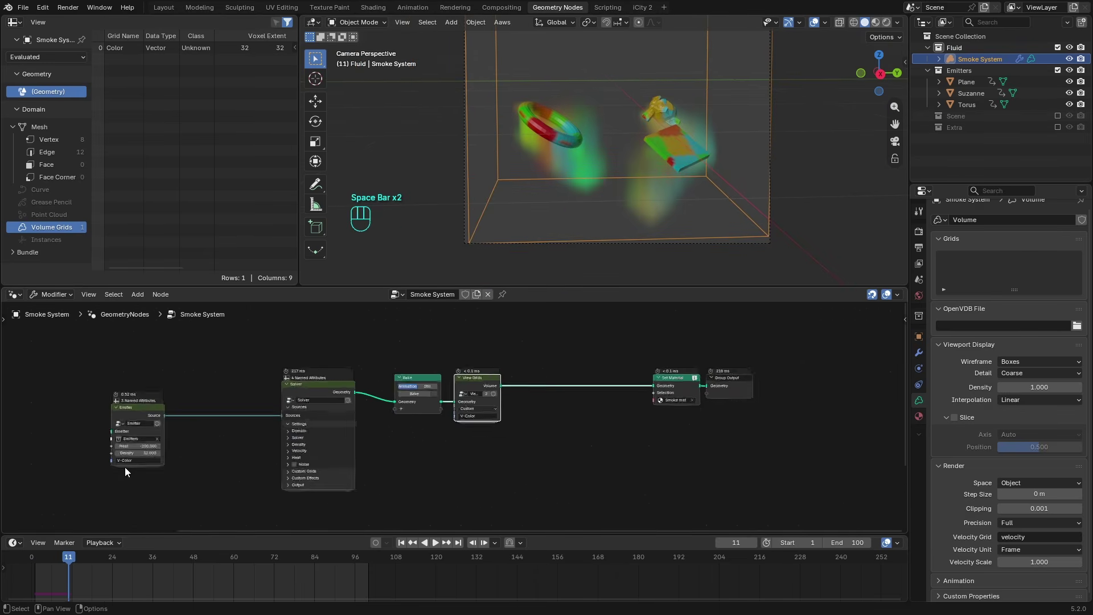
{"action": "middle_click_drag", "start_coordinate": [126, 471], "coordinate": [439, 439]}
{"action": "scroll", "coordinate": [510, 408], "scroll_direction": "up", "scroll_amount": 2}
{"action": "scroll", "coordinate": [466, 411], "scroll_direction": "up", "scroll_amount": 2}
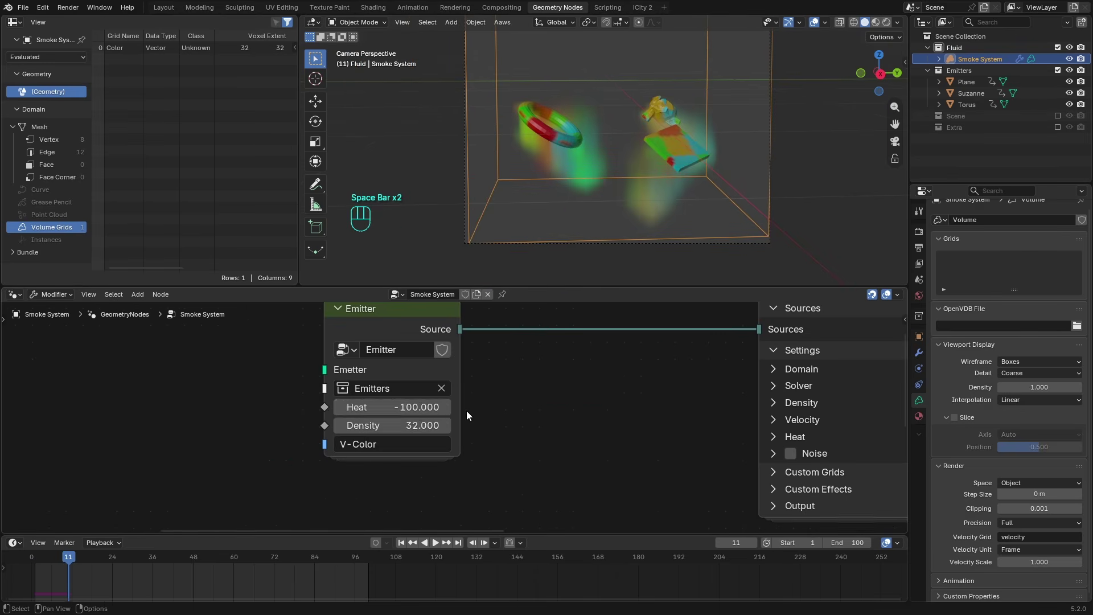
{"action": "left_click", "coordinate": [418, 409]}
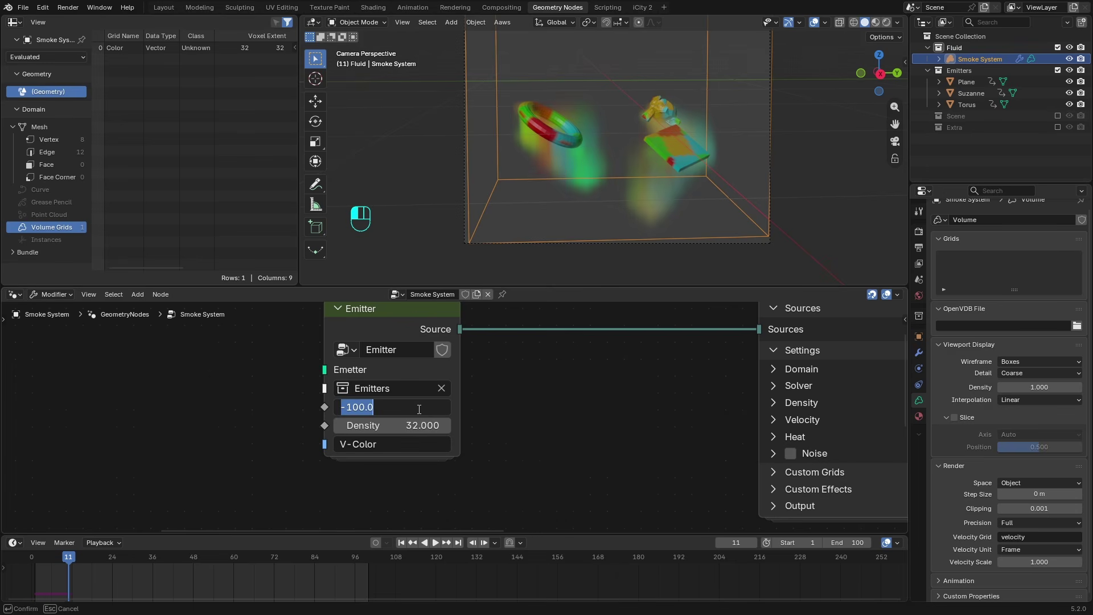
{"action": "key", "text": "Escape"}
{"action": "key", "text": "BackSpace"}
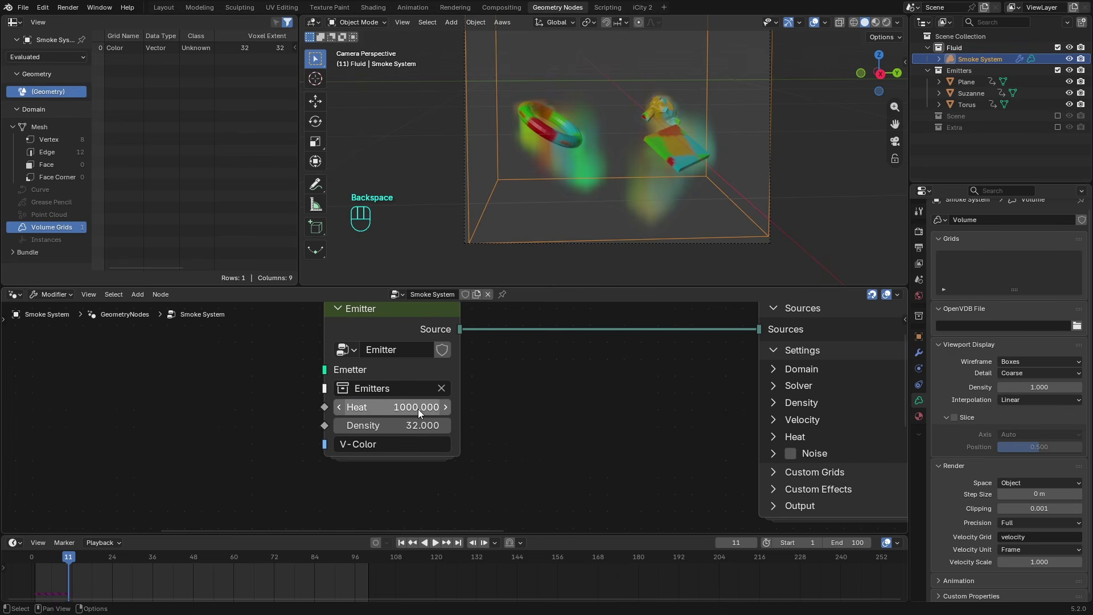
- Move the Emitter node slightly down and away from the Solver, and return the animation to the first frame
{"action": "scroll", "coordinate": [467, 417], "scroll_direction": "down", "scroll_amount": 2}
{"action": "middle_click_drag", "start_coordinate": [536, 418], "coordinate": [464, 425]}
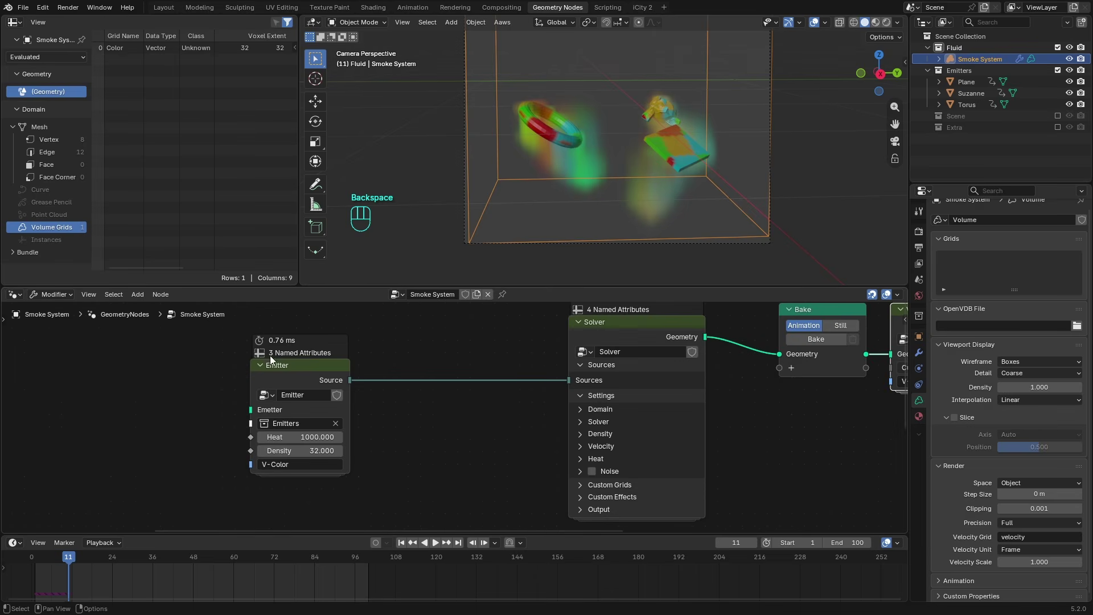
{"action": "key", "text": "g"}
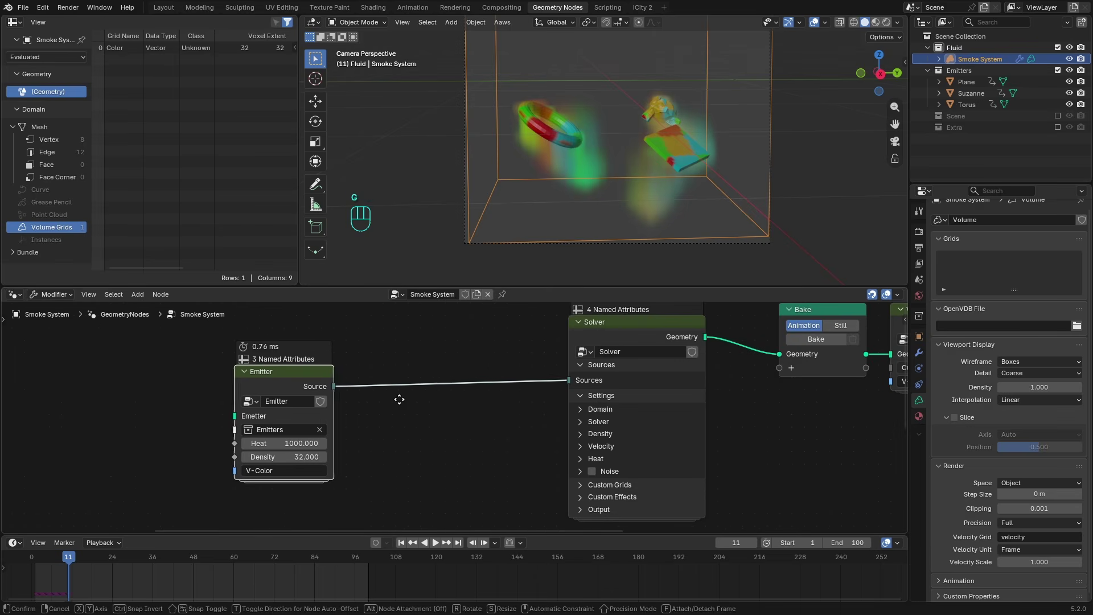
{"action": "left_click", "coordinate": [383, 405]}
{"action": "left_click", "coordinate": [402, 542]}
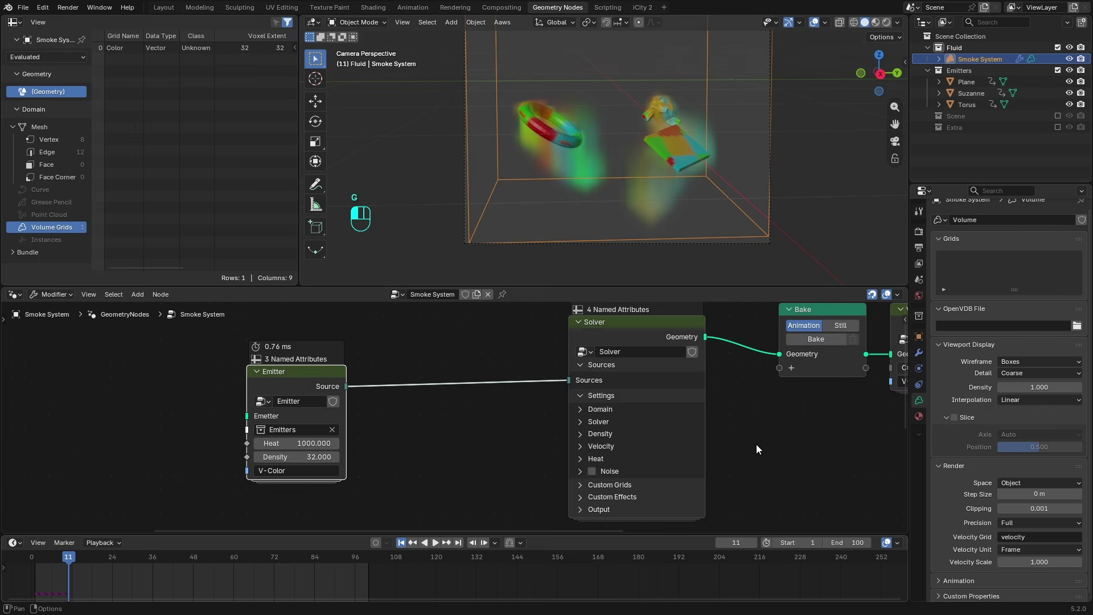
- Set the View Grids node to display the Density grid
{"action": "scroll", "coordinate": [756, 444], "scroll_direction": "down", "scroll_amount": 3}
{"action": "scroll", "coordinate": [784, 402], "scroll_direction": "up", "scroll_amount": 3}
{"action": "scroll", "coordinate": [655, 421], "scroll_direction": "up", "scroll_amount": 1}
{"action": "left_click", "coordinate": [735, 394]}
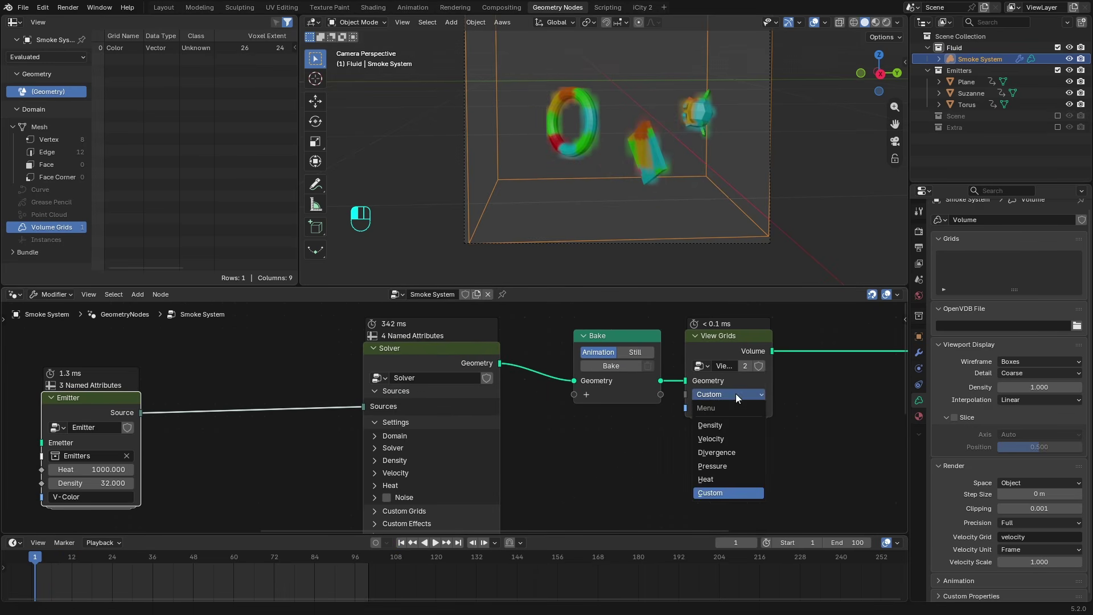
{"action": "left_click", "coordinate": [719, 425]}
{"action": "scroll", "coordinate": [643, 445], "scroll_direction": "down", "scroll_amount": 2}
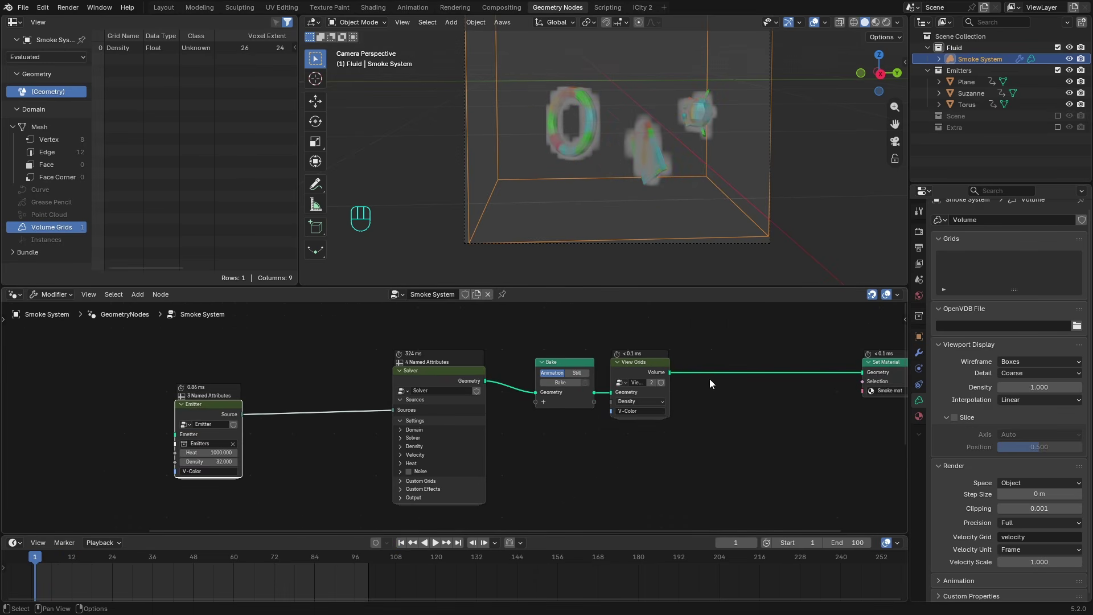
{"action": "middle_click_drag", "start_coordinate": [710, 378], "coordinate": [580, 390]}
{"action": "scroll", "coordinate": [562, 350], "scroll_direction": "up", "scroll_amount": 2}
{"action": "scroll", "coordinate": [667, 374], "scroll_direction": "up", "scroll_amount": 2}
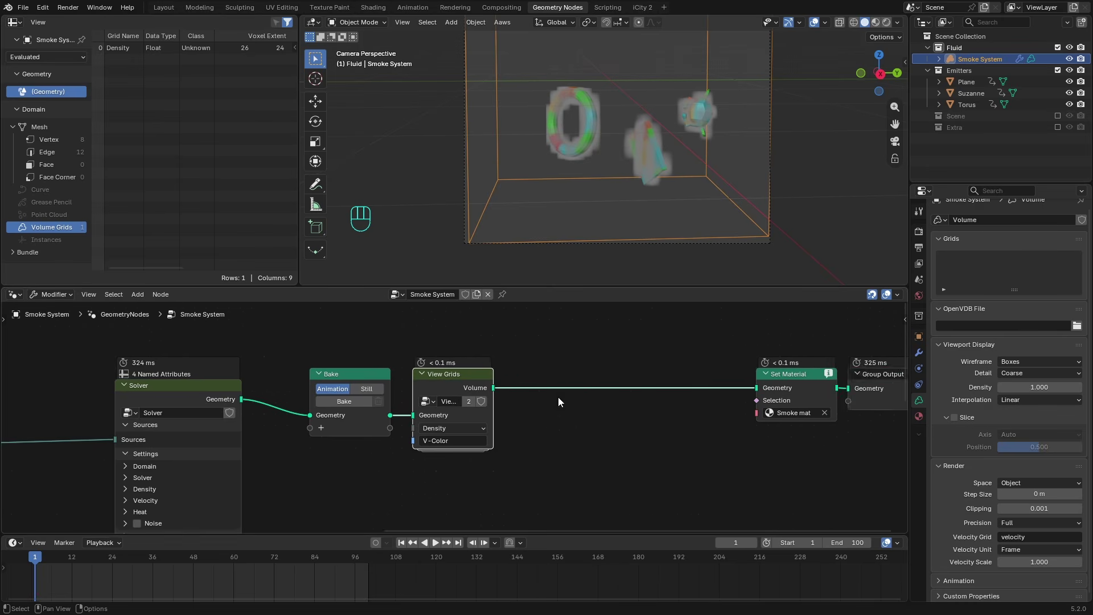
- Check the View Grids options, and mute and unmute the node to compare all solver grids with the Density grid alone
{"action": "mouse_move", "coordinate": [468, 381]}
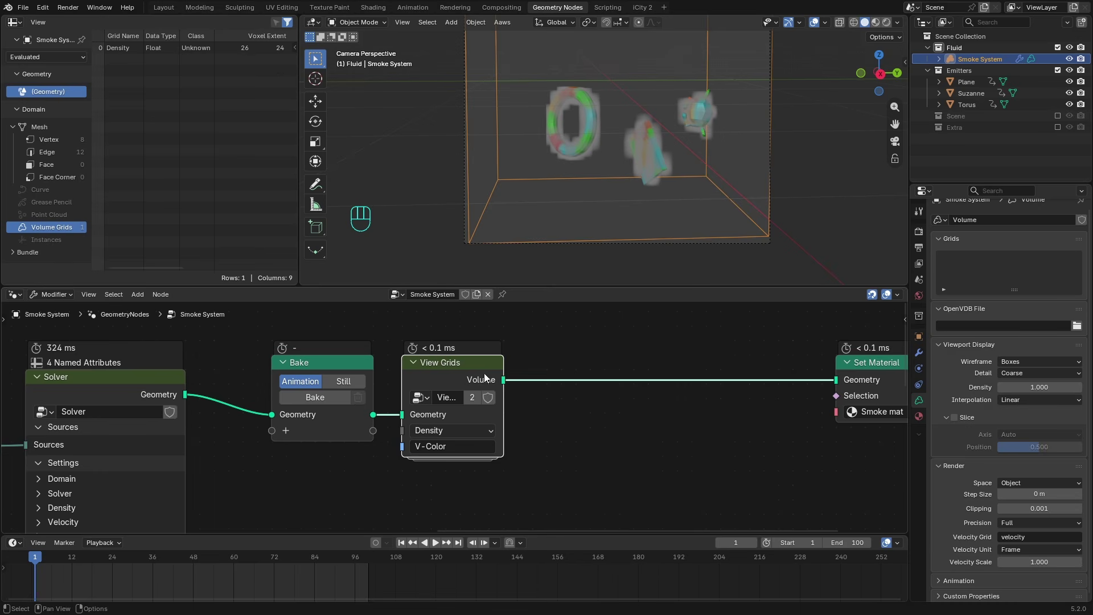
{"action": "left_click", "coordinate": [471, 436]}
{"action": "left_click", "coordinate": [470, 436]}
{"action": "left_click", "coordinate": [473, 373]}
{"action": "key", "text": "m"}
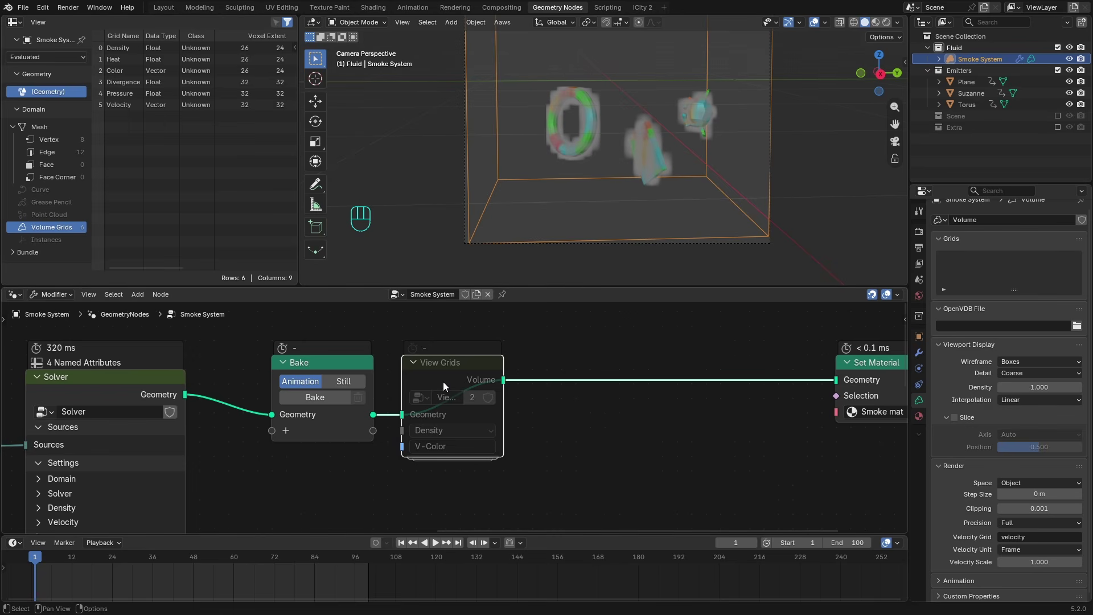
{"action": "key", "text": "m"}
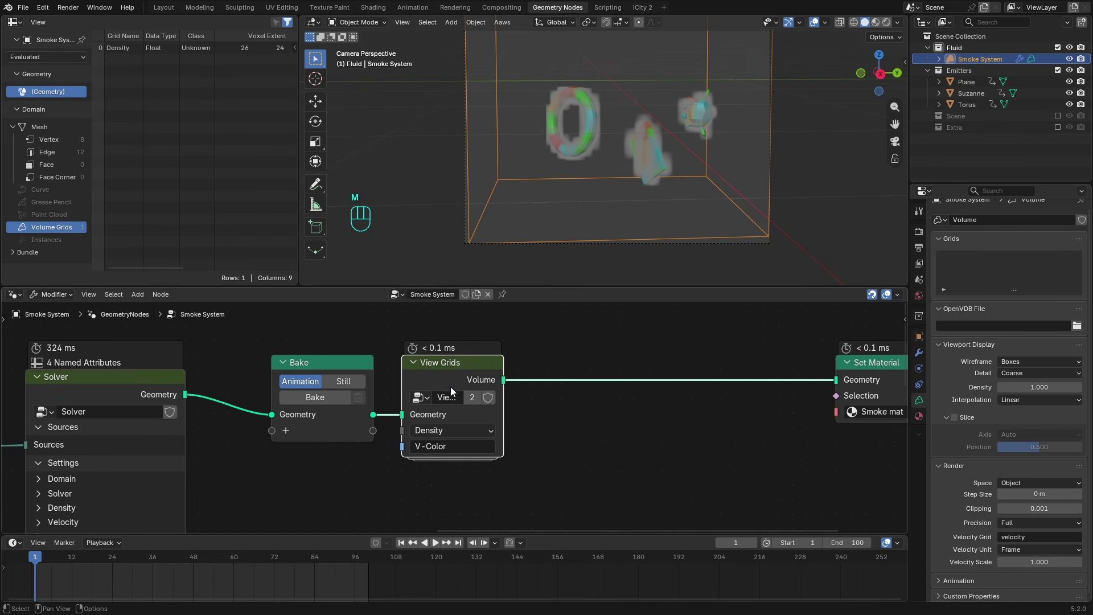
- Set the View Grids node to Velocity and play the simulation for a few frames
{"action": "left_click", "coordinate": [452, 430]}
{"action": "left_click", "coordinate": [459, 484]}
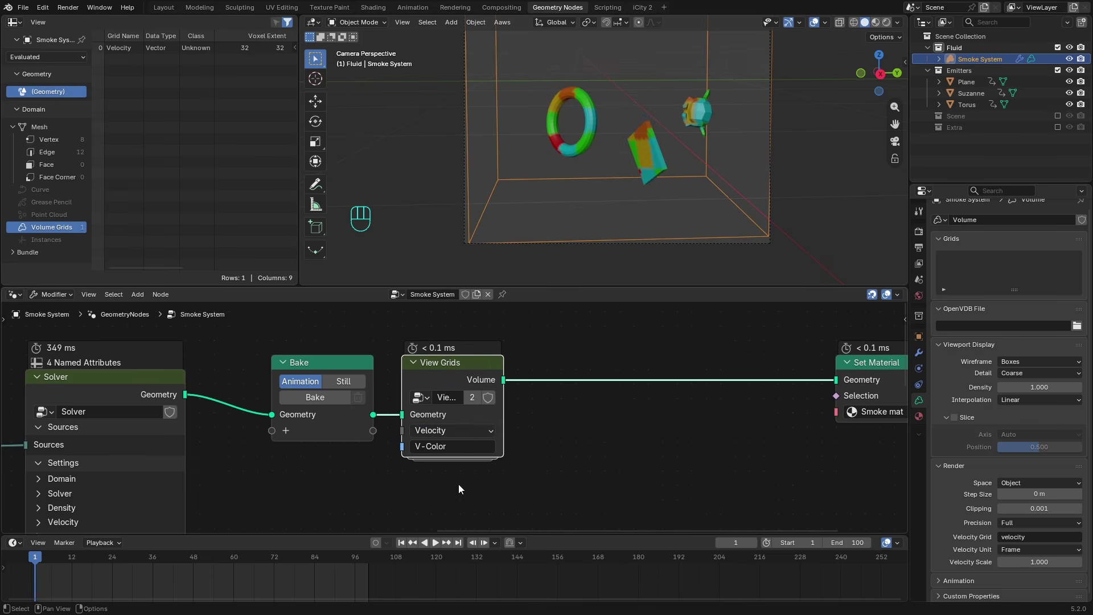
{"action": "key", "text": "space"}
{"action": "key", "text": "space"}
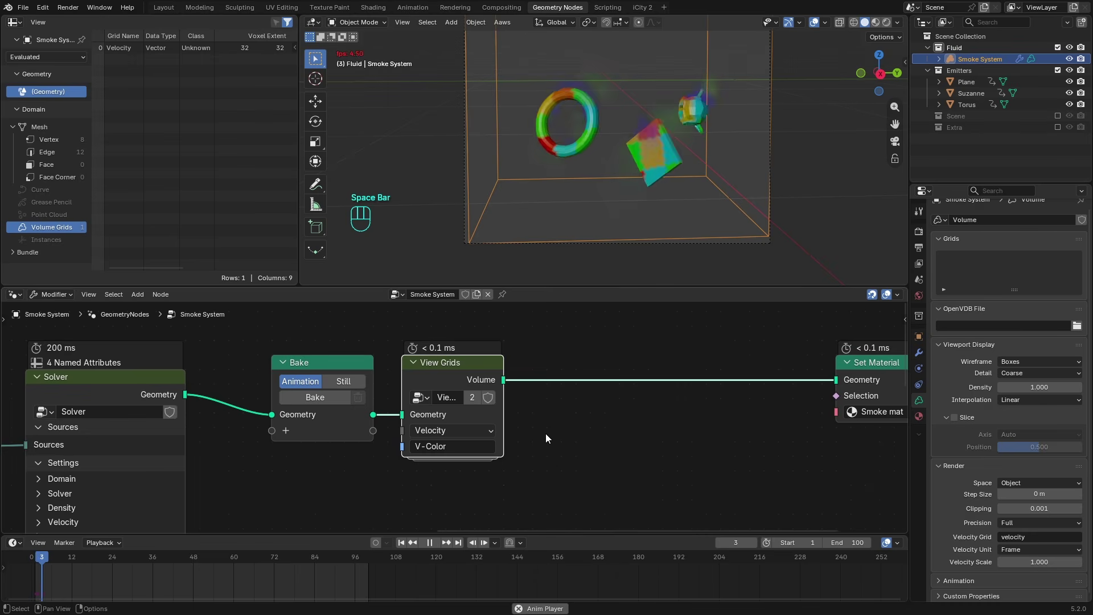
- Set the View Grids node back to Density and rewind the animation to frame 1
{"action": "left_click", "coordinate": [456, 430]}
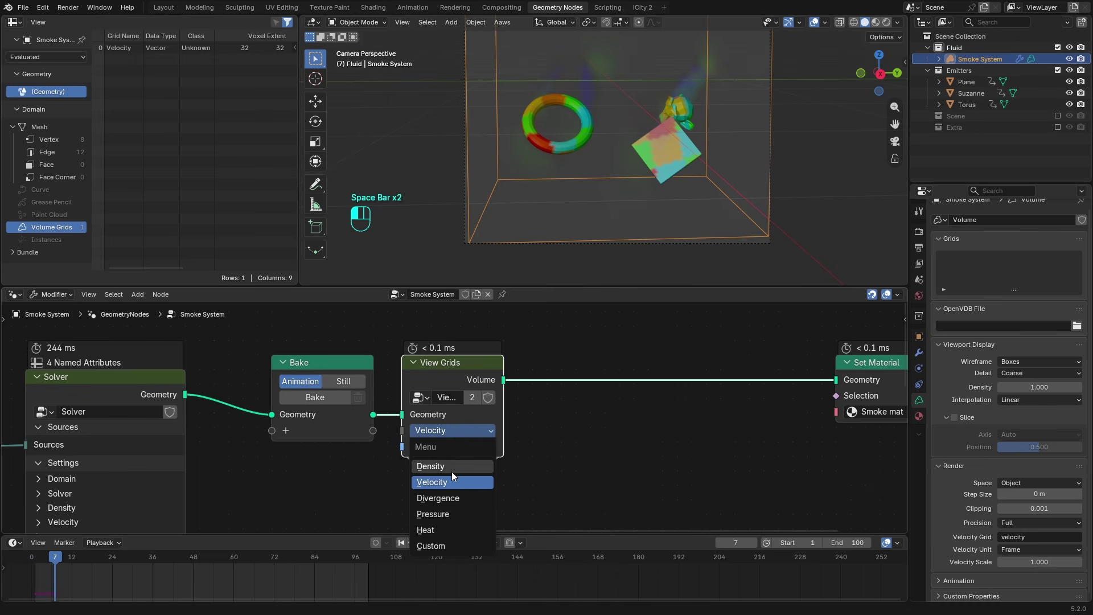
{"action": "left_click", "coordinate": [452, 470]}
{"action": "left_click", "coordinate": [407, 542]}
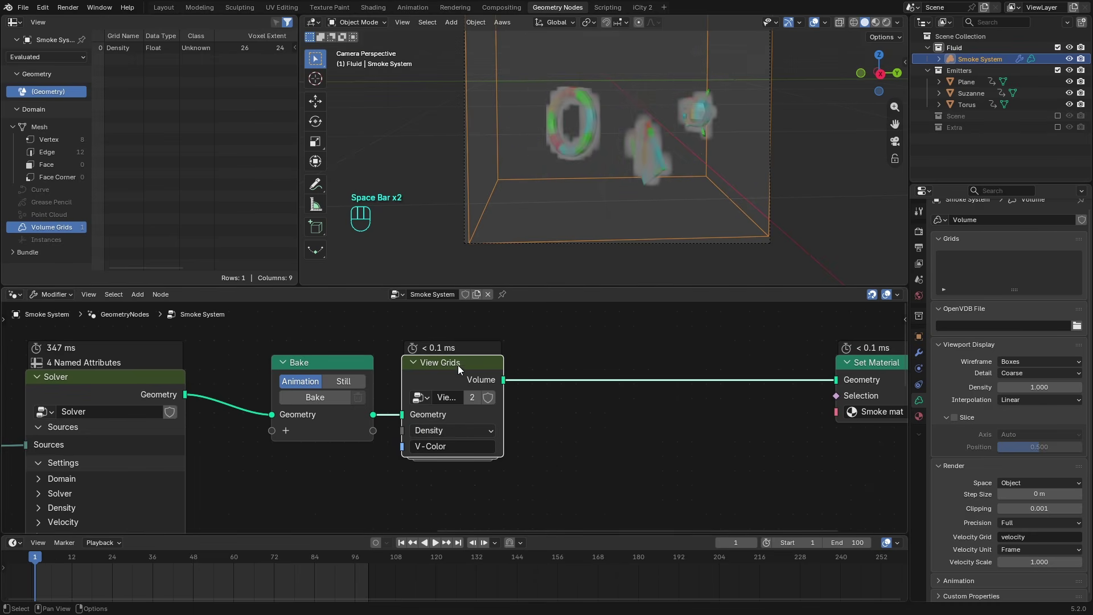
- Expand the Domain settings of the Solver node to reveal its Box object input
{"action": "scroll", "coordinate": [450, 389], "scroll_direction": "down", "scroll_amount": 3}
{"action": "middle_click_drag", "start_coordinate": [378, 455], "coordinate": [501, 415]}
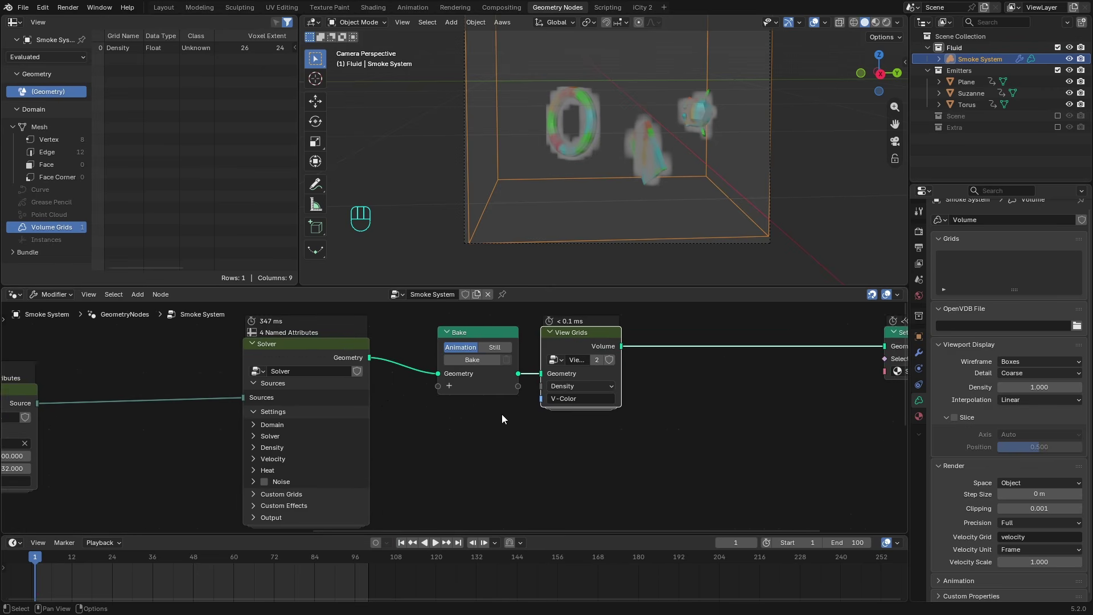
{"action": "scroll", "coordinate": [424, 407], "scroll_direction": "up", "scroll_amount": 2}
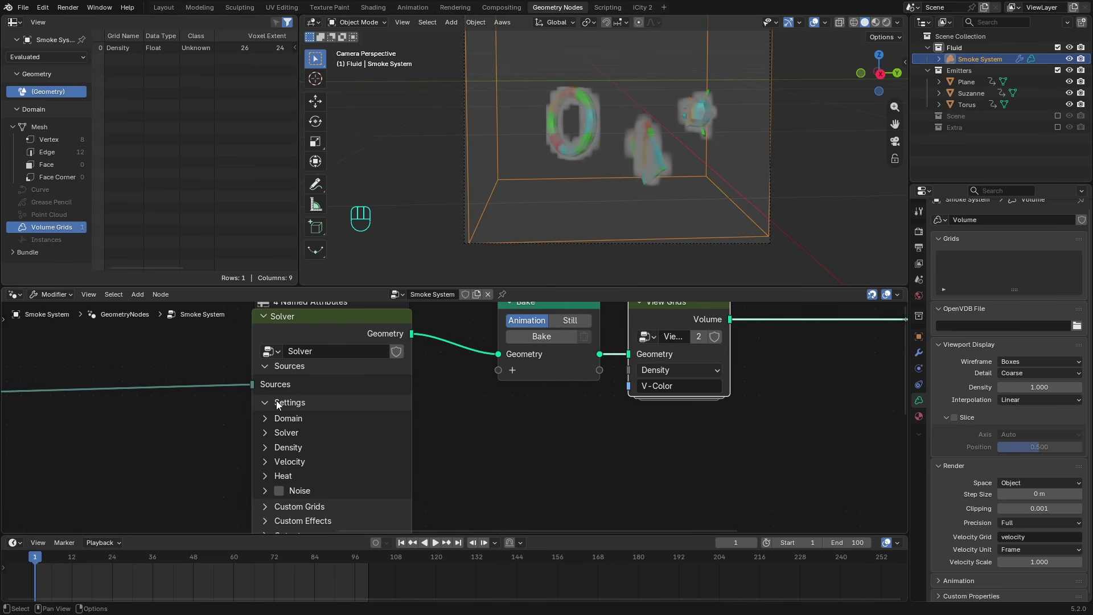
{"action": "left_click", "coordinate": [269, 417]}
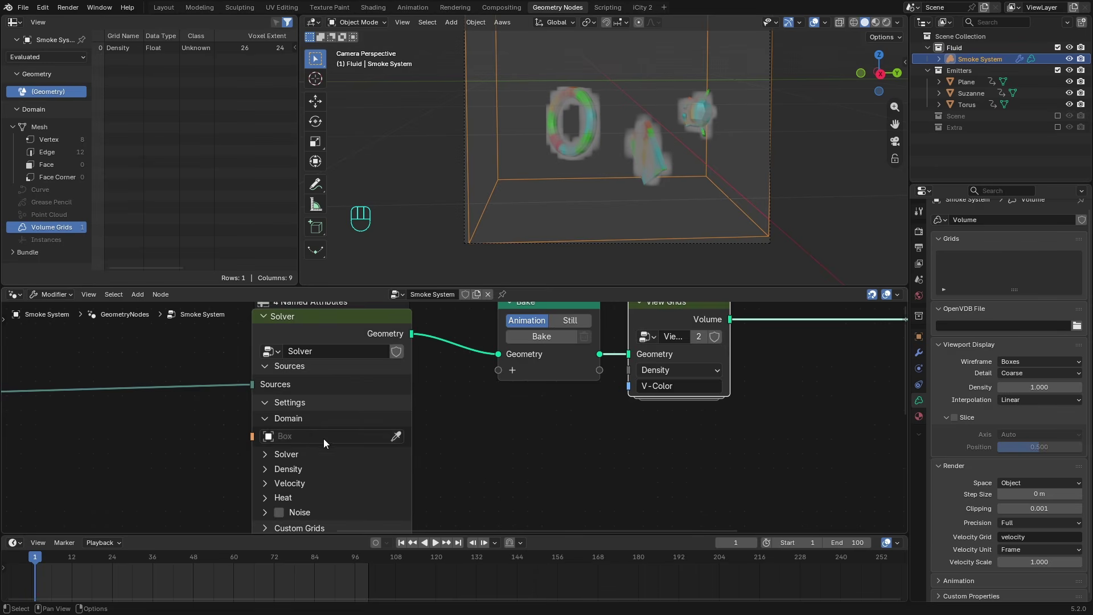
- Reposition the Emitter node higher, level with the top of the Solver node
{"action": "scroll", "coordinate": [323, 438], "scroll_direction": "down", "scroll_amount": 3}
{"action": "middle_click_drag", "start_coordinate": [156, 398], "coordinate": [275, 393]}
{"action": "left_click", "coordinate": [272, 361]}
{"action": "scroll", "coordinate": [527, 425], "scroll_direction": "up", "scroll_amount": 3}
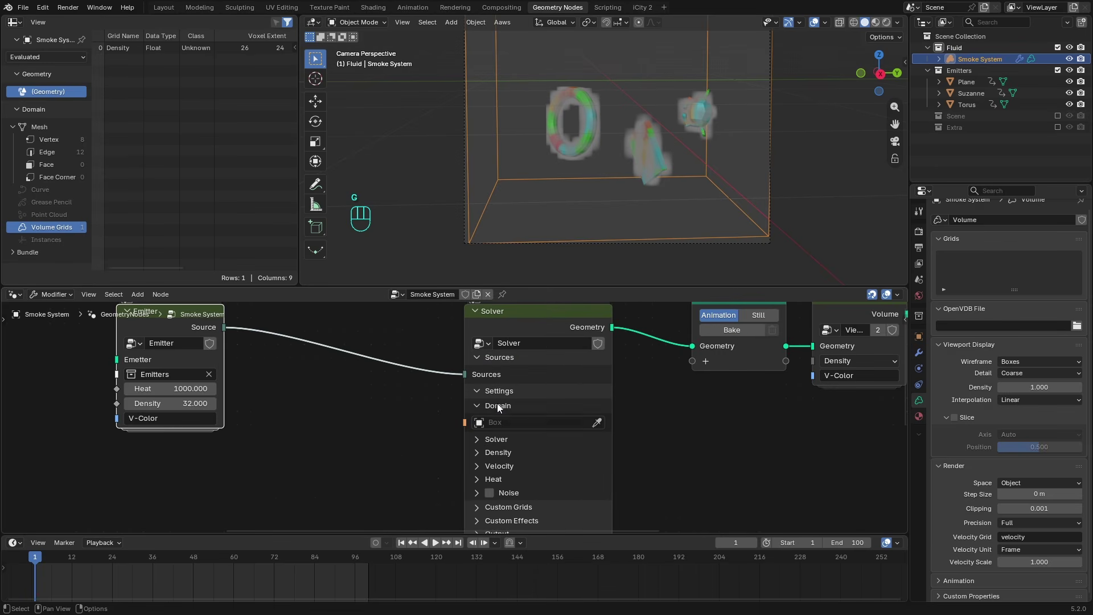
- Add a cube mesh to the scene in the 3D viewport
{"action": "scroll", "coordinate": [555, 177], "scroll_direction": "down", "scroll_amount": 2}
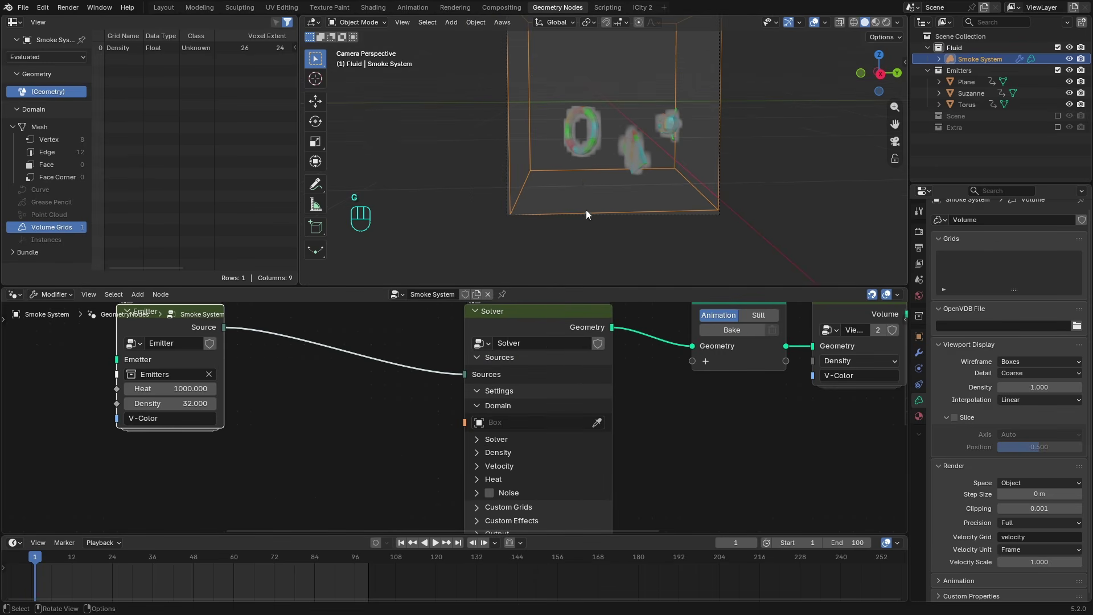
{"action": "scroll", "coordinate": [538, 411], "scroll_direction": "up", "scroll_amount": 1}
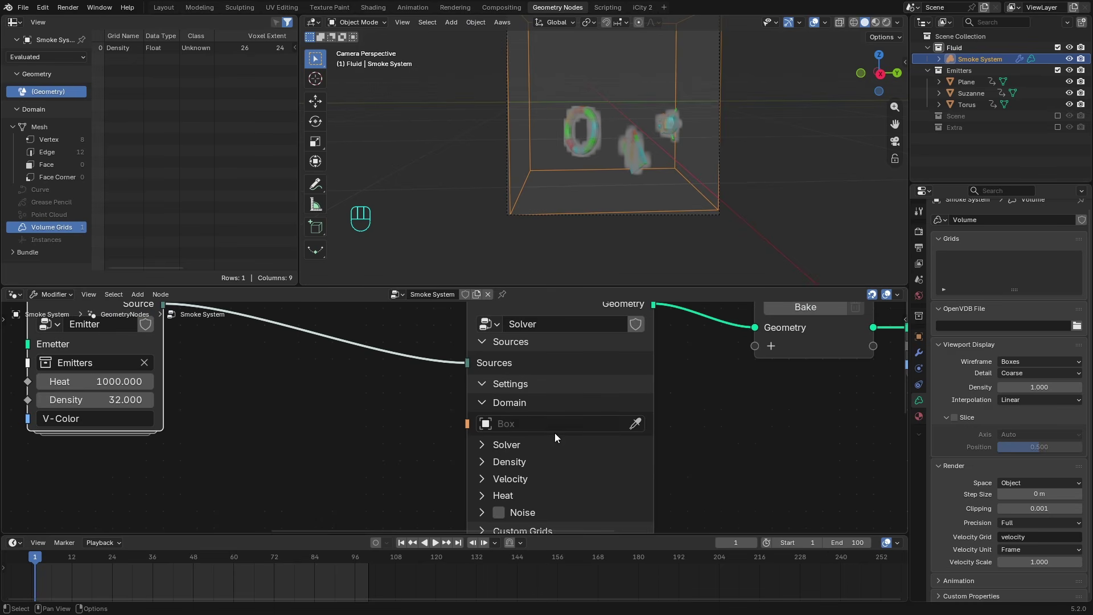
{"action": "key", "text": "shift+a"}
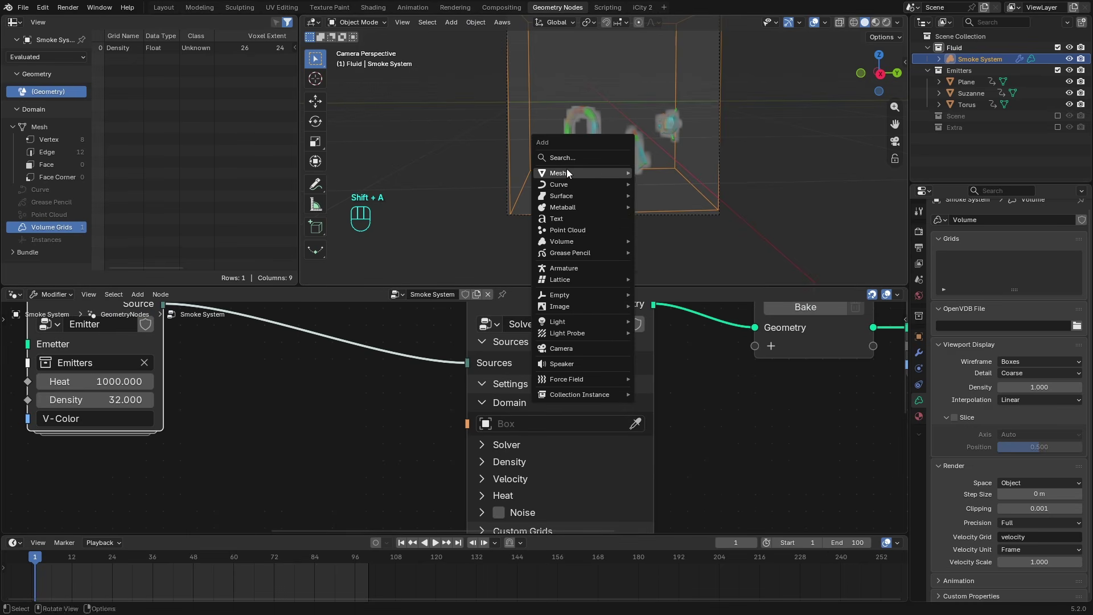
{"action": "mouse_move", "coordinate": [568, 172]}
{"action": "left_click", "coordinate": [685, 186]}
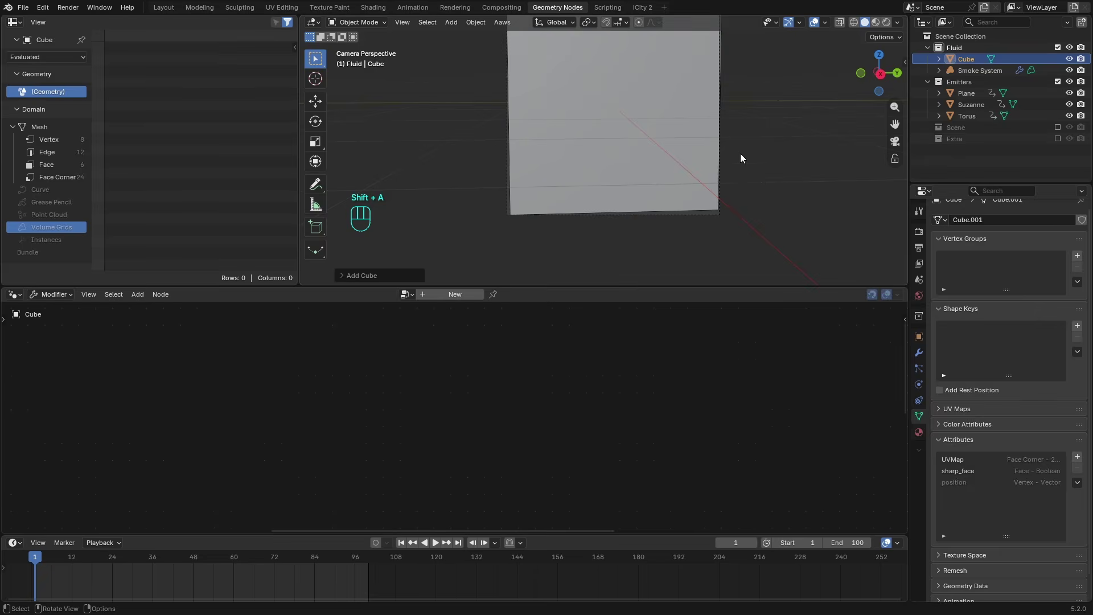
{"action": "left_click", "coordinate": [692, 112]}
{"action": "key", "text": "s"}
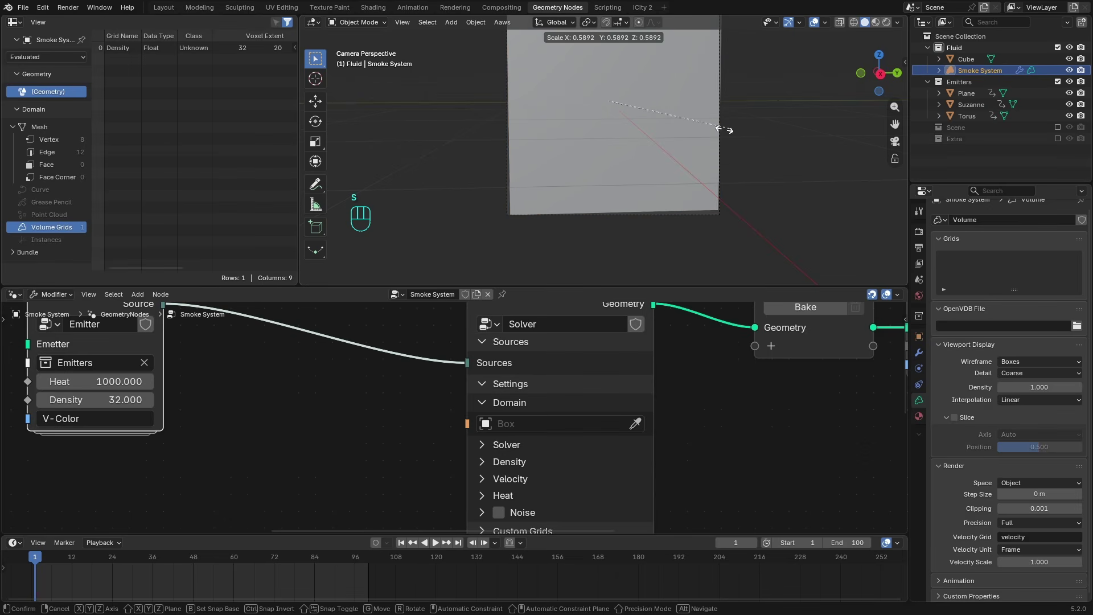
{"action": "left_click", "coordinate": [728, 130]}
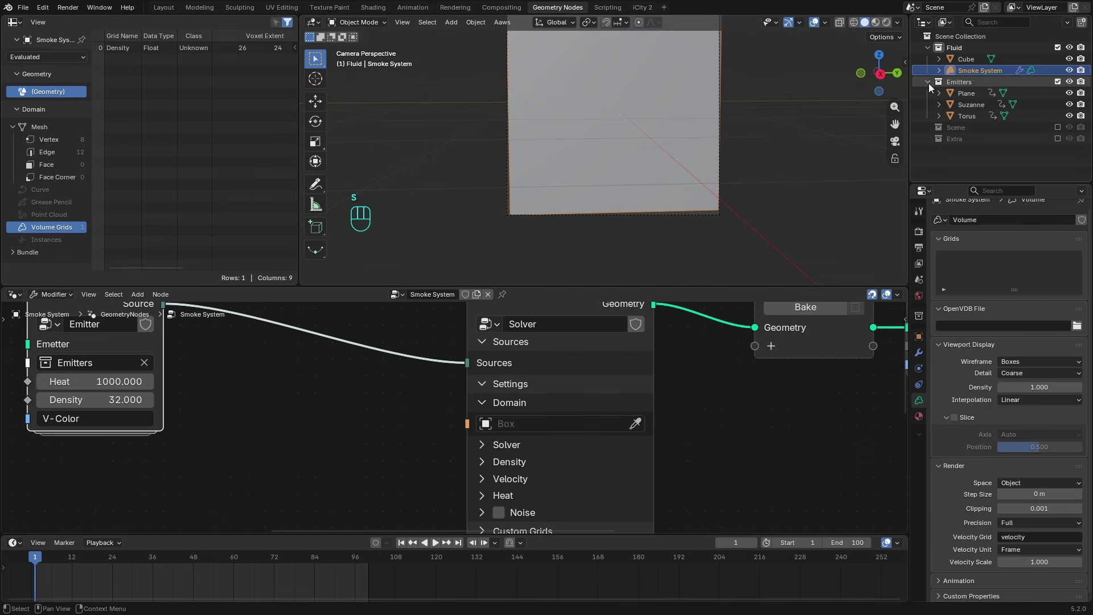
- Select the Cube object and scale it down uniformly to about half its size, inside the smoke domain
{"action": "left_click", "coordinate": [969, 60]}
{"action": "key", "text": "s"}
{"action": "left_click", "coordinate": [764, 119]}
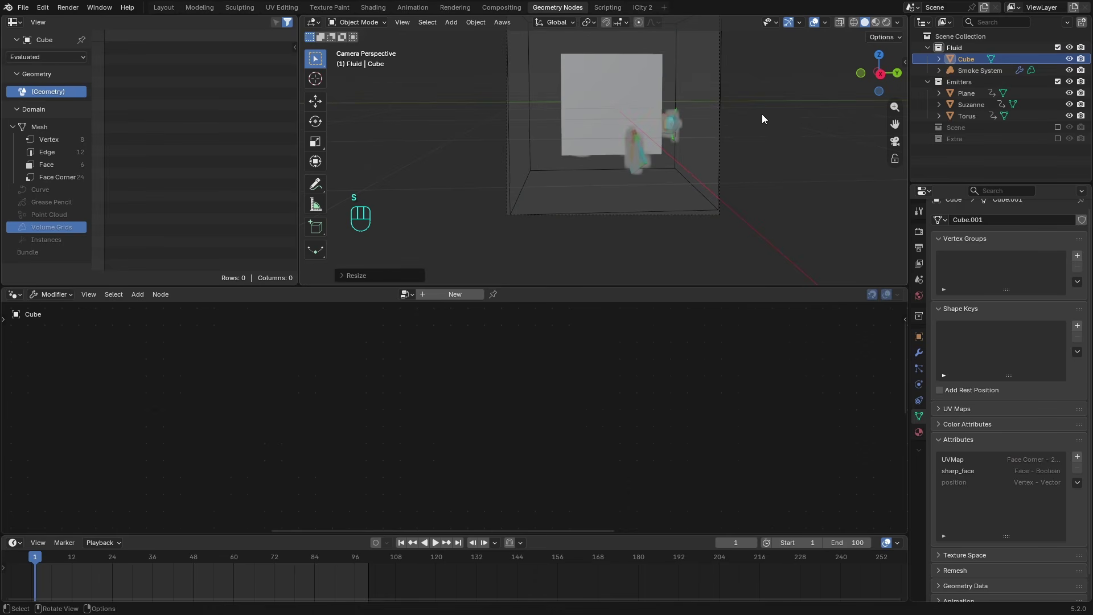
{"action": "middle_click_drag", "start_coordinate": [577, 86], "coordinate": [611, 122]}
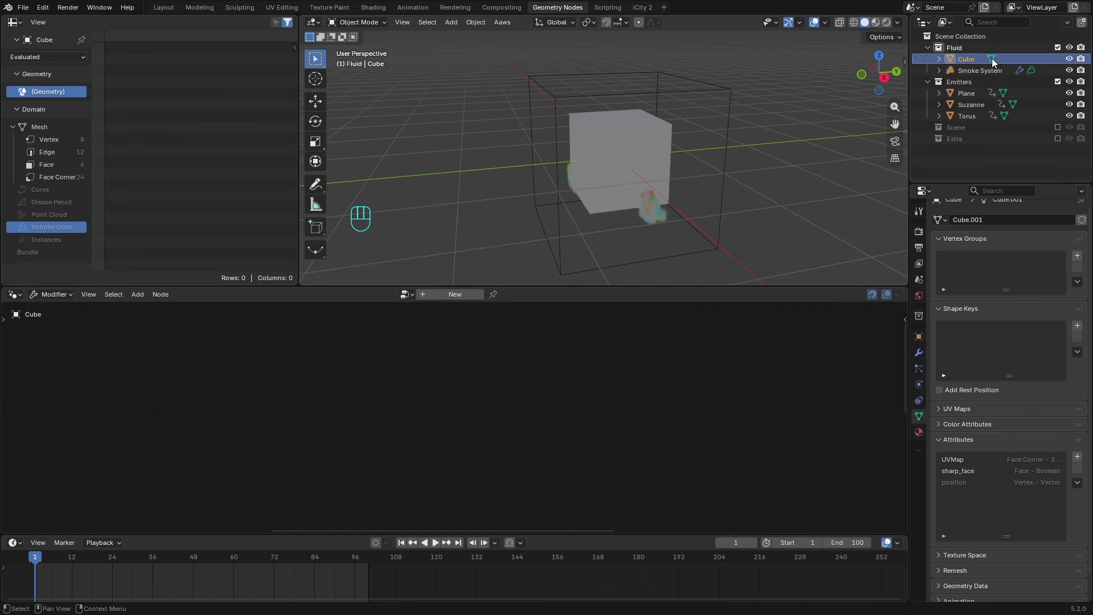
- Set the Cube object's viewport display to Wire
{"action": "left_click", "coordinate": [918, 336]}
{"action": "scroll", "coordinate": [1016, 510], "scroll_direction": "down", "scroll_amount": 12}
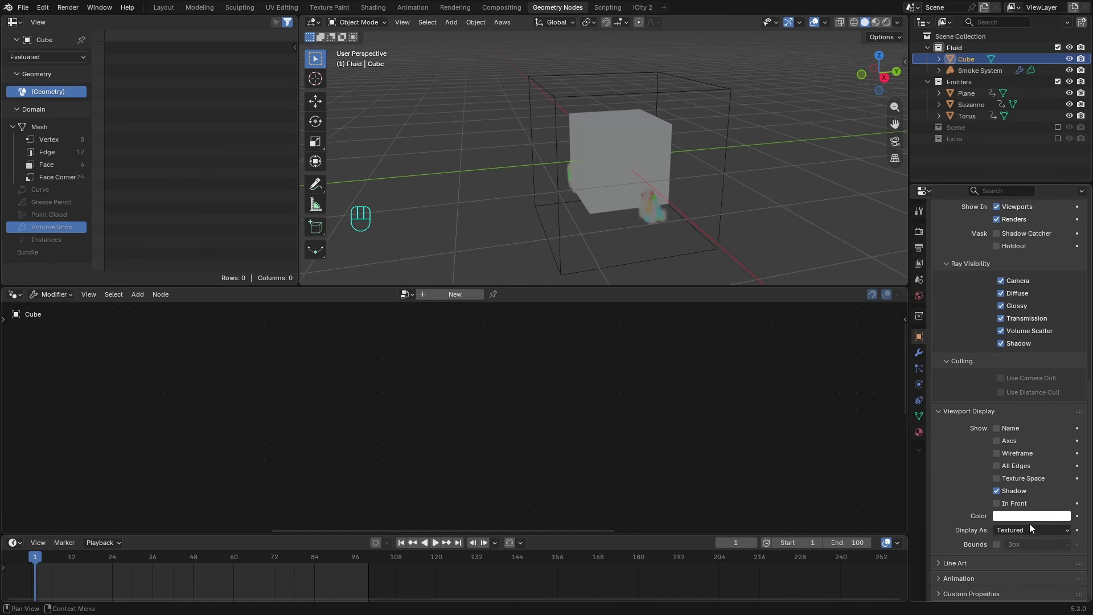
{"action": "left_click", "coordinate": [1033, 528]}
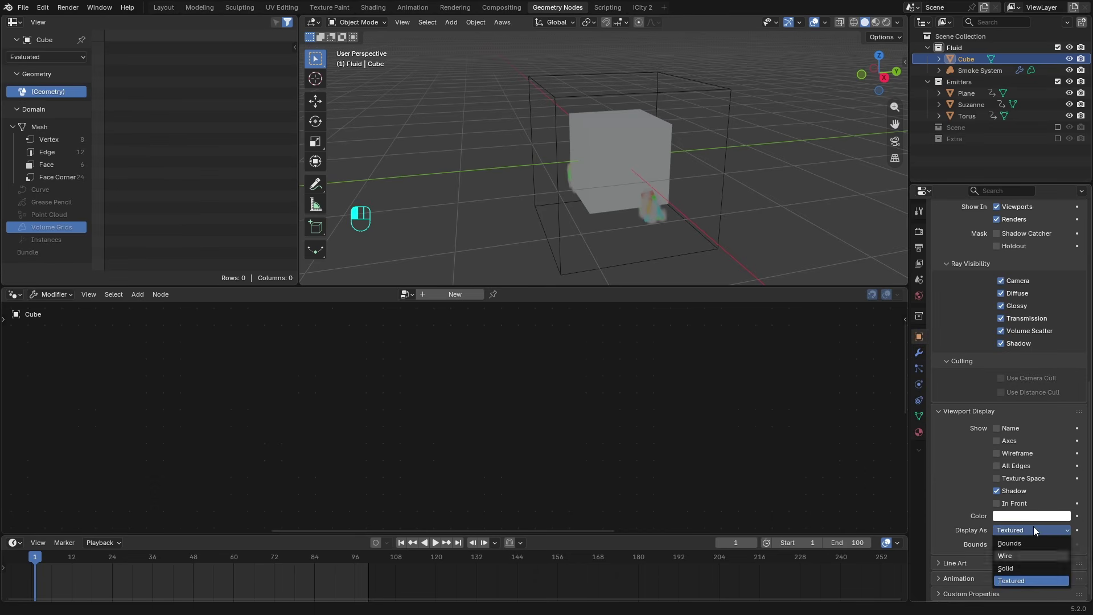
{"action": "left_click", "coordinate": [1020, 555]}
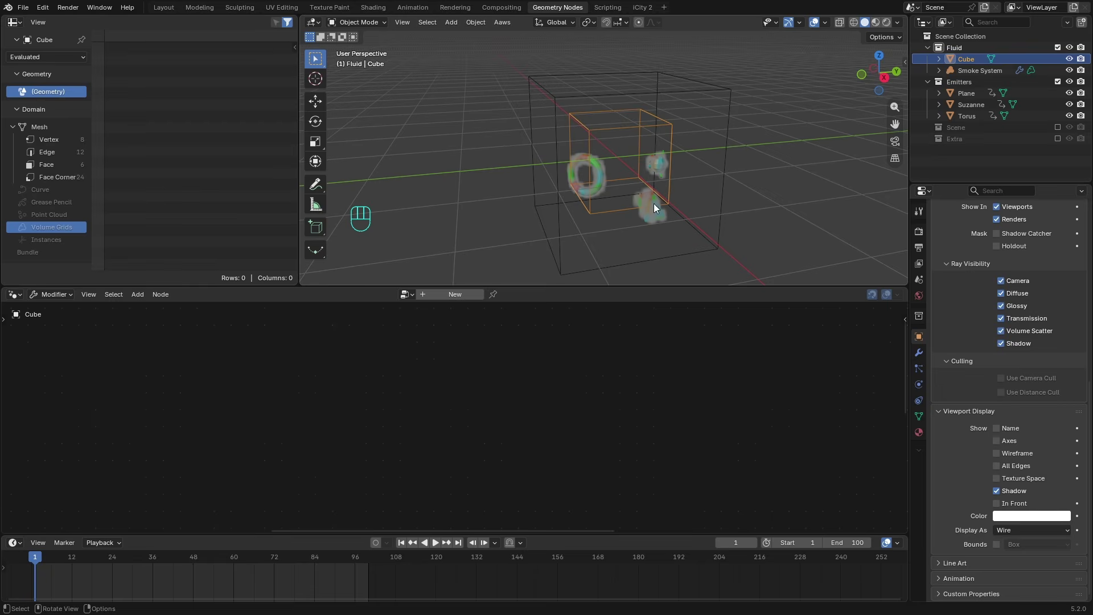
- Assign the Cube as the Box object in the Domain settings of the Smoke System's Solver node
{"action": "left_click", "coordinate": [971, 71]}
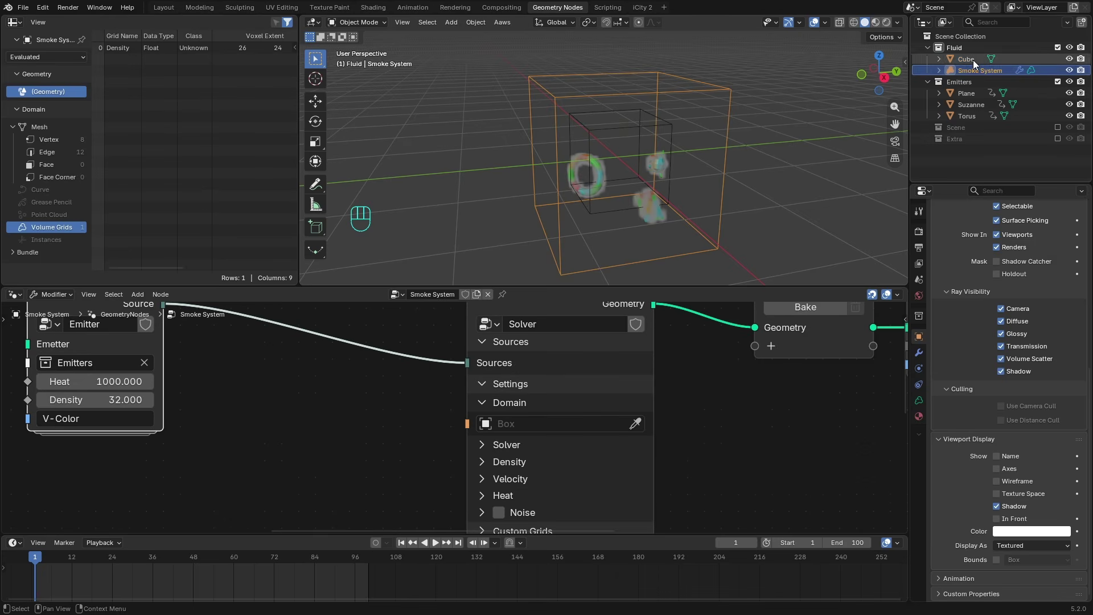
{"action": "left_click_drag", "start_coordinate": [972, 59], "coordinate": [522, 430]}
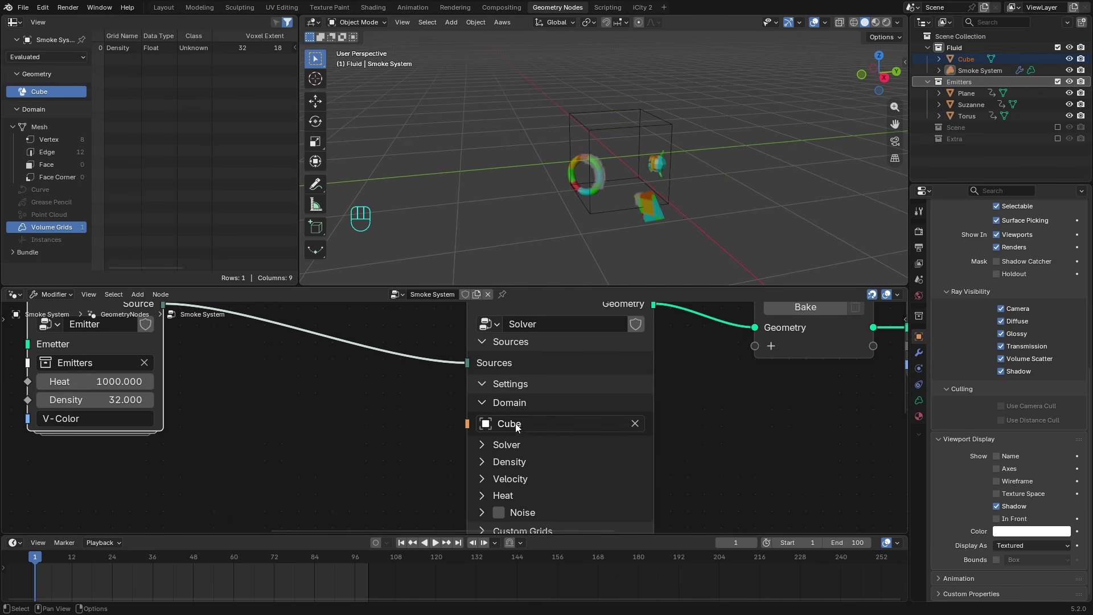
{"action": "middle_click_drag", "start_coordinate": [628, 213], "coordinate": [631, 182]}
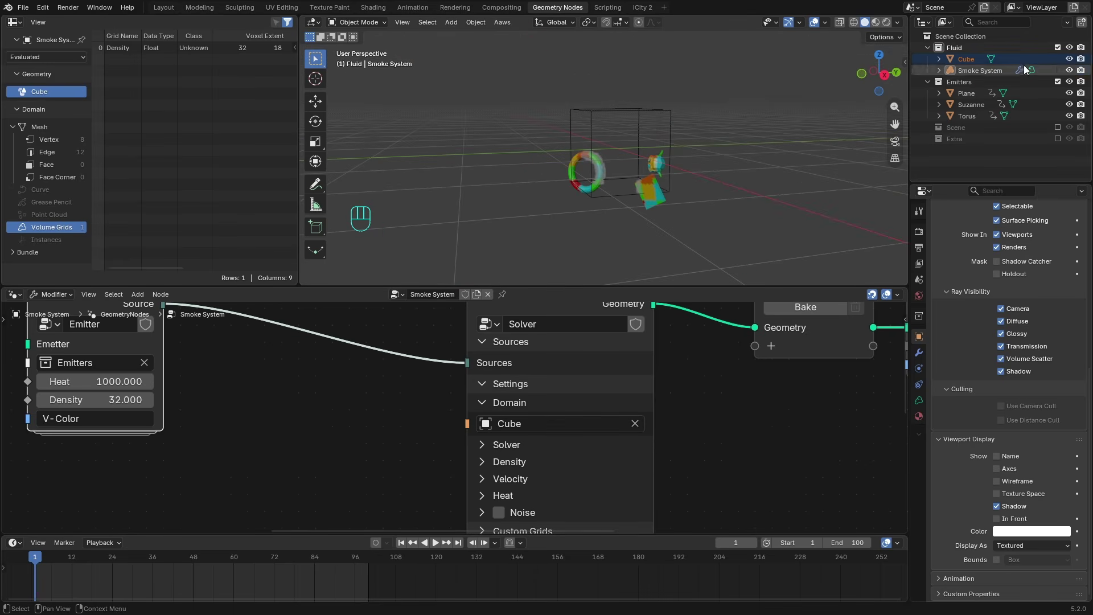
- Toggle Edit Mode on the Cube and back, and clear the Box object from the Solver node's Domain settings
{"action": "left_click", "coordinate": [968, 59]}
{"action": "key", "text": "Tab"}
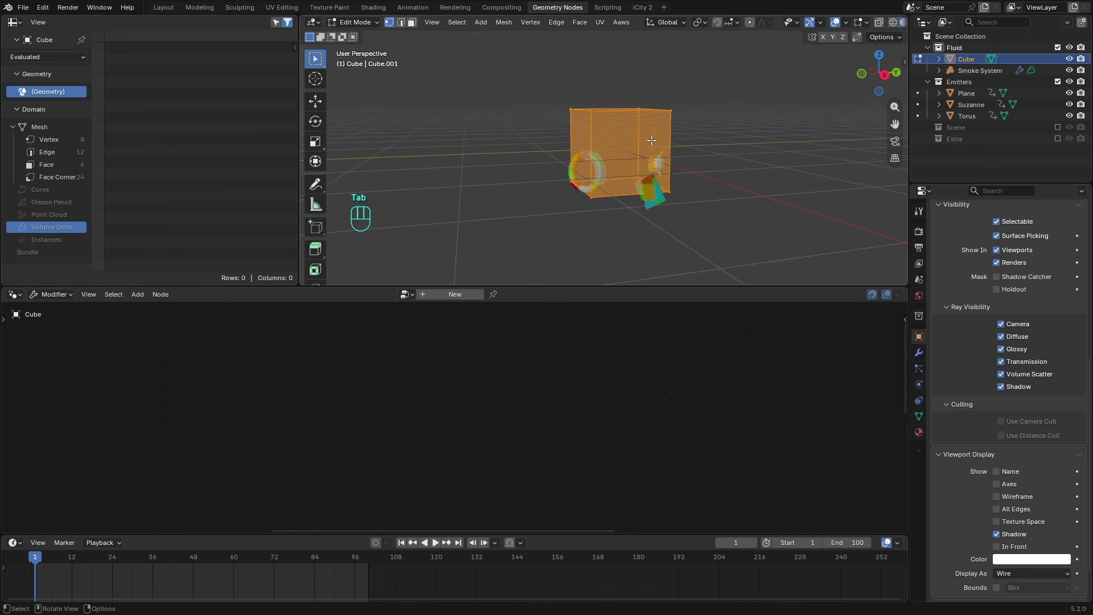
{"action": "key", "text": "Tab"}
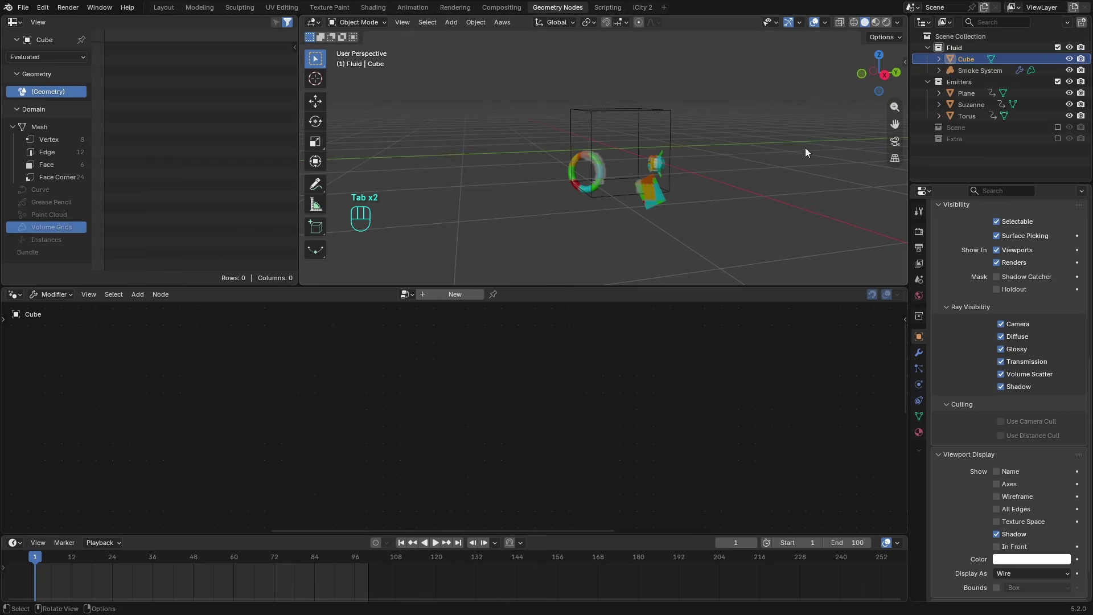
{"action": "left_click", "coordinate": [969, 69]}
{"action": "left_click", "coordinate": [635, 423]}
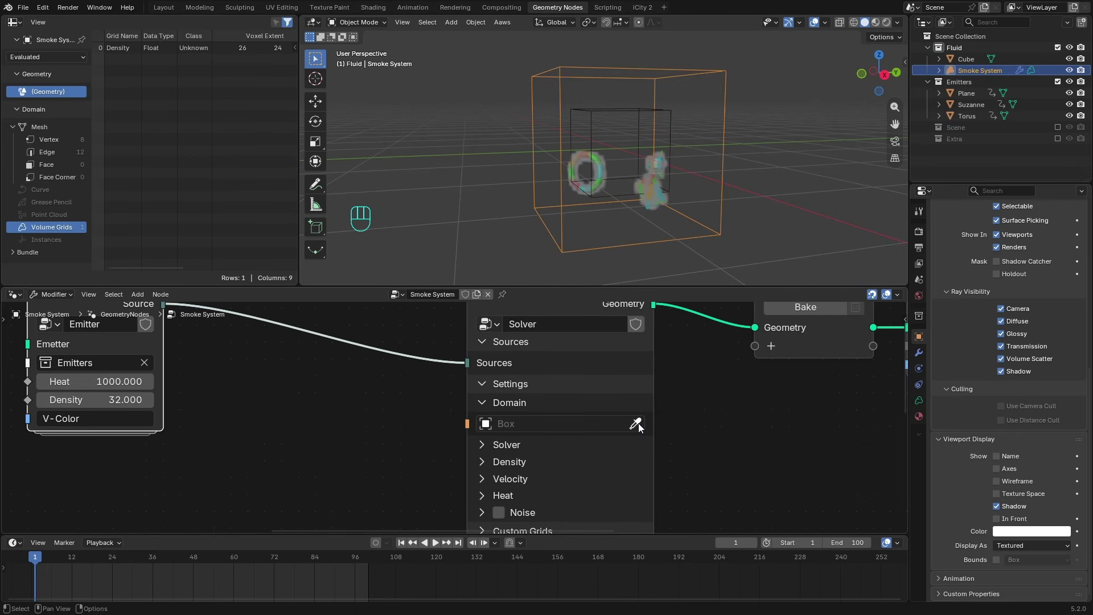
- Collapse the Solver node's Domain settings and expand its Solver settings
{"action": "scroll", "coordinate": [444, 424], "scroll_direction": "down", "scroll_amount": 1}
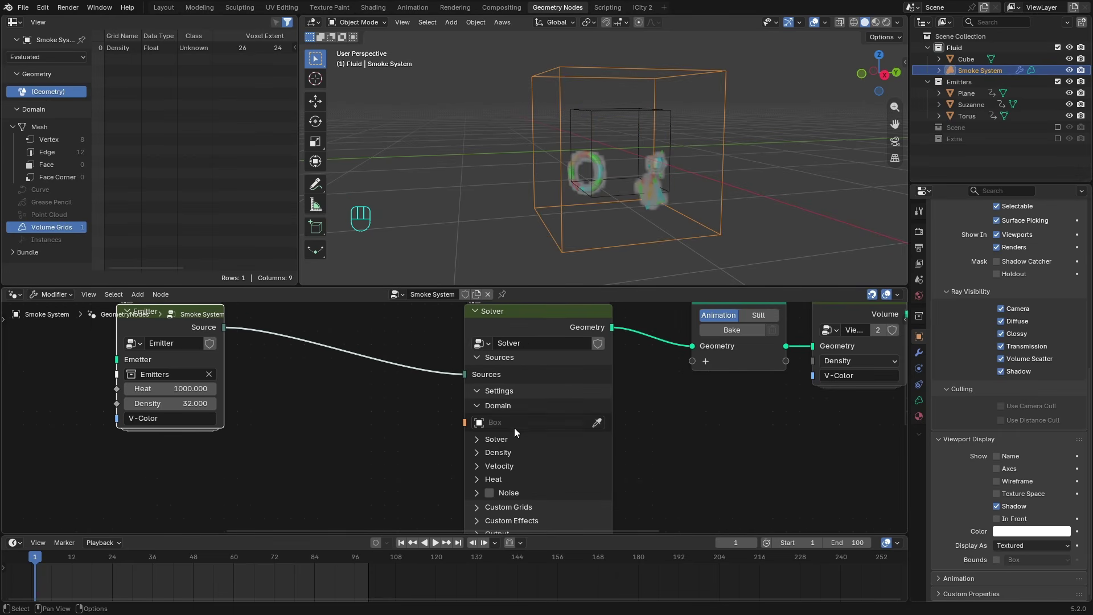
{"action": "middle_click_drag", "start_coordinate": [624, 206], "coordinate": [649, 200]}
{"action": "left_click", "coordinate": [487, 407]}
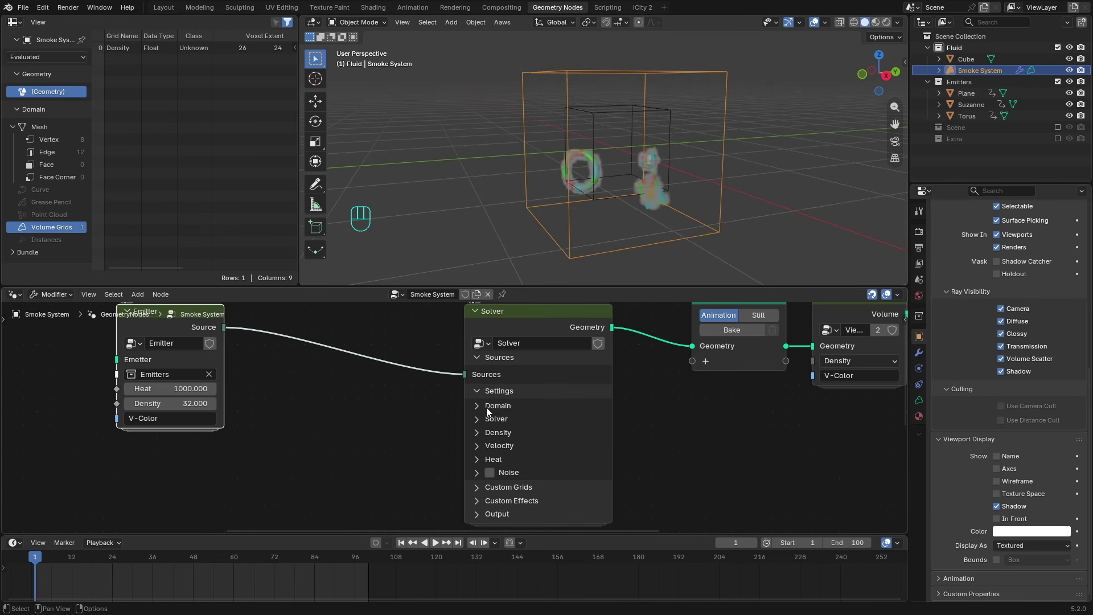
{"action": "left_click", "coordinate": [496, 419]}
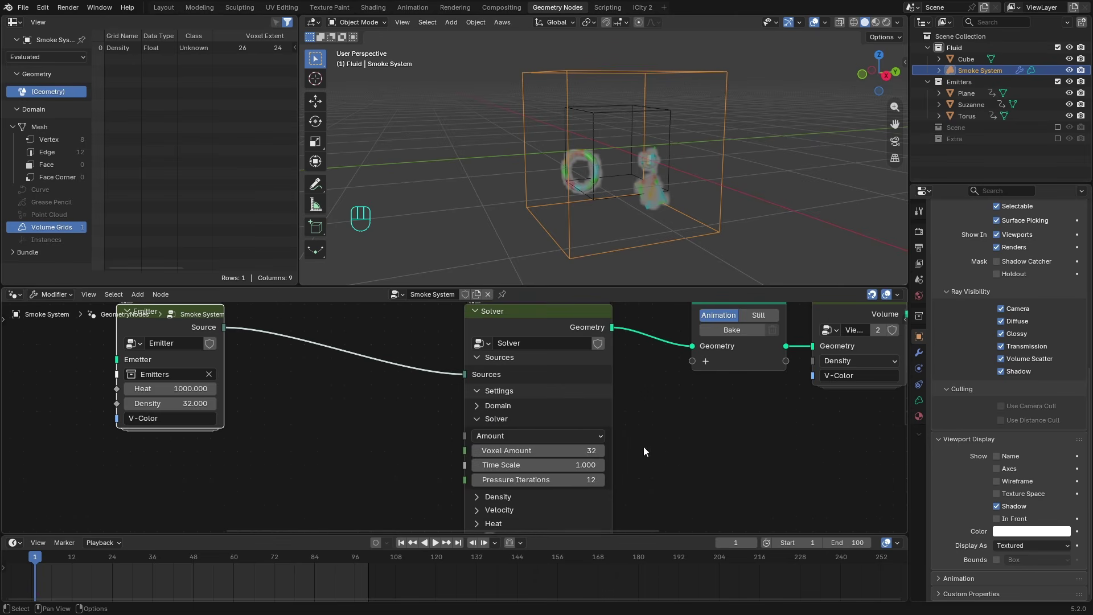
{"action": "middle_click_drag", "start_coordinate": [643, 446], "coordinate": [598, 426]}
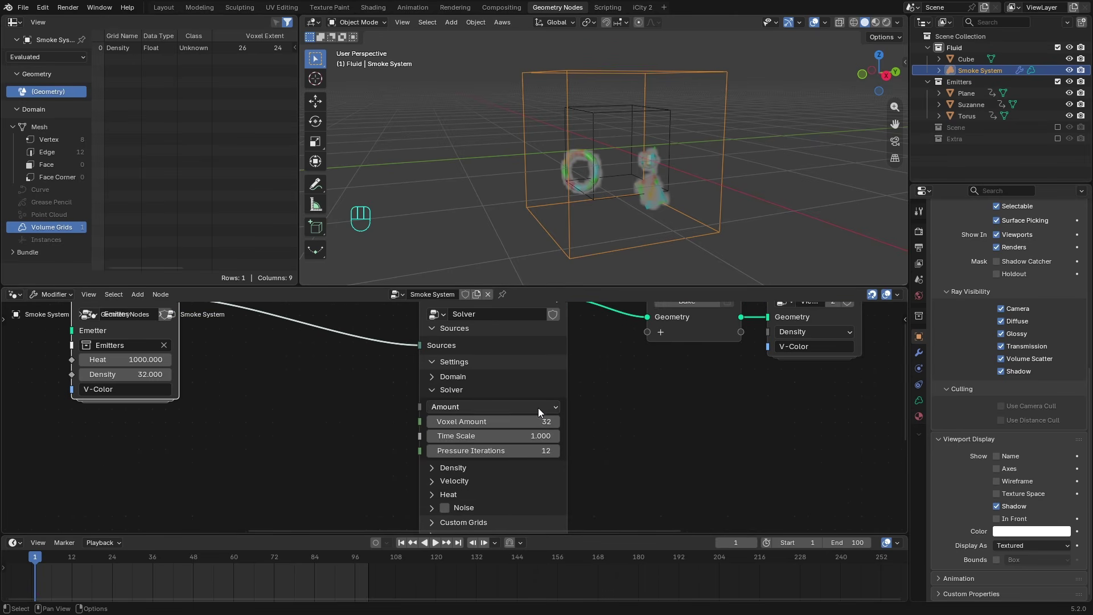
- Switch the Solver node's resolution mode to Size and return it to Amount
{"action": "left_click", "coordinate": [511, 407]}
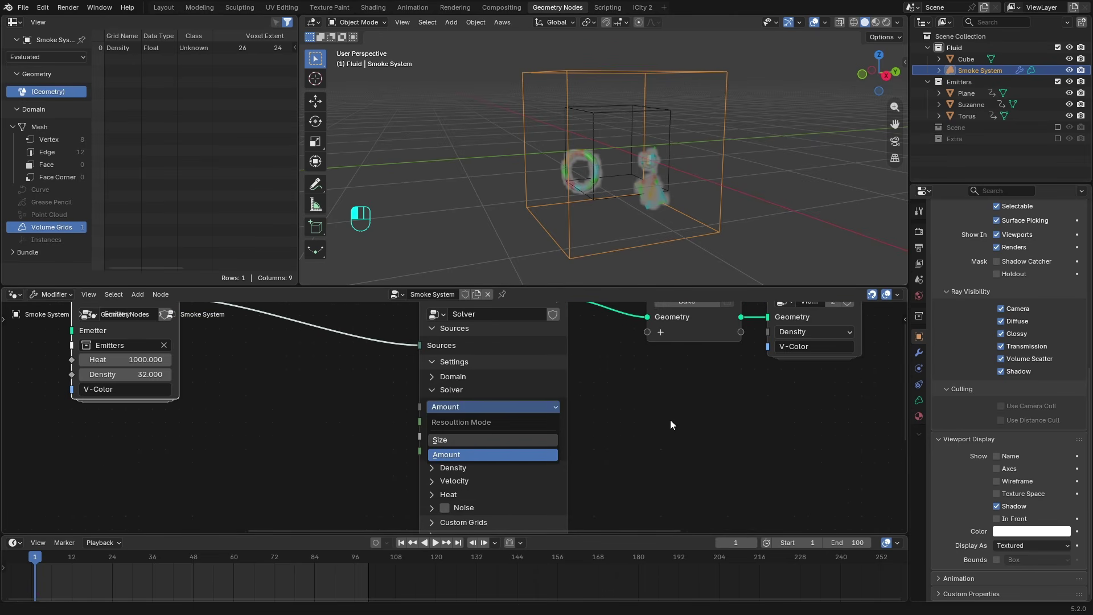
{"action": "left_click", "coordinate": [531, 409]}
{"action": "left_click", "coordinate": [546, 415]}
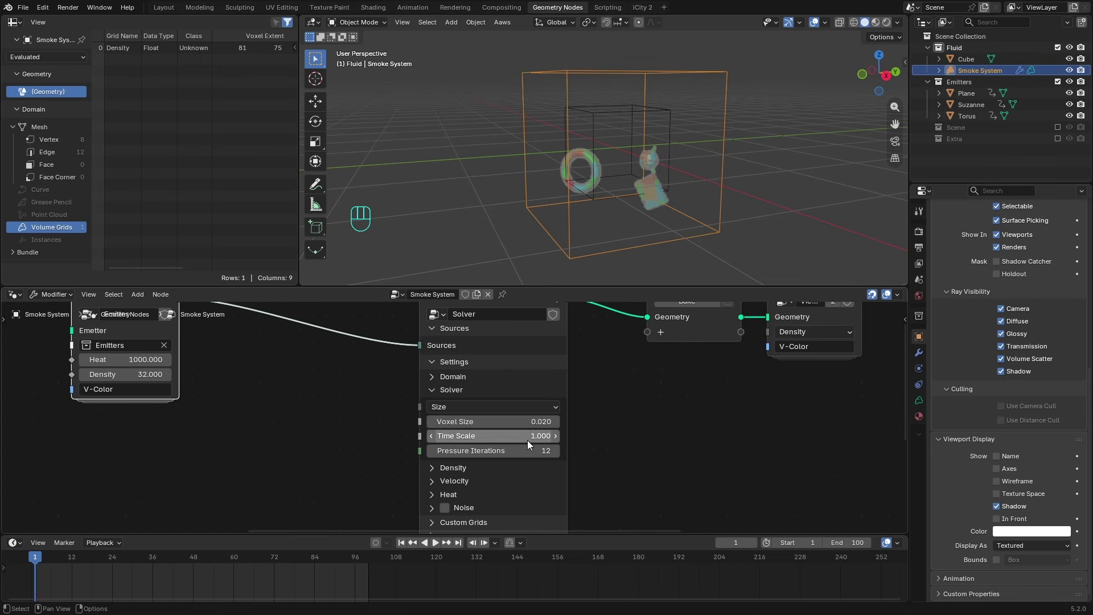
{"action": "left_click", "coordinate": [532, 406]}
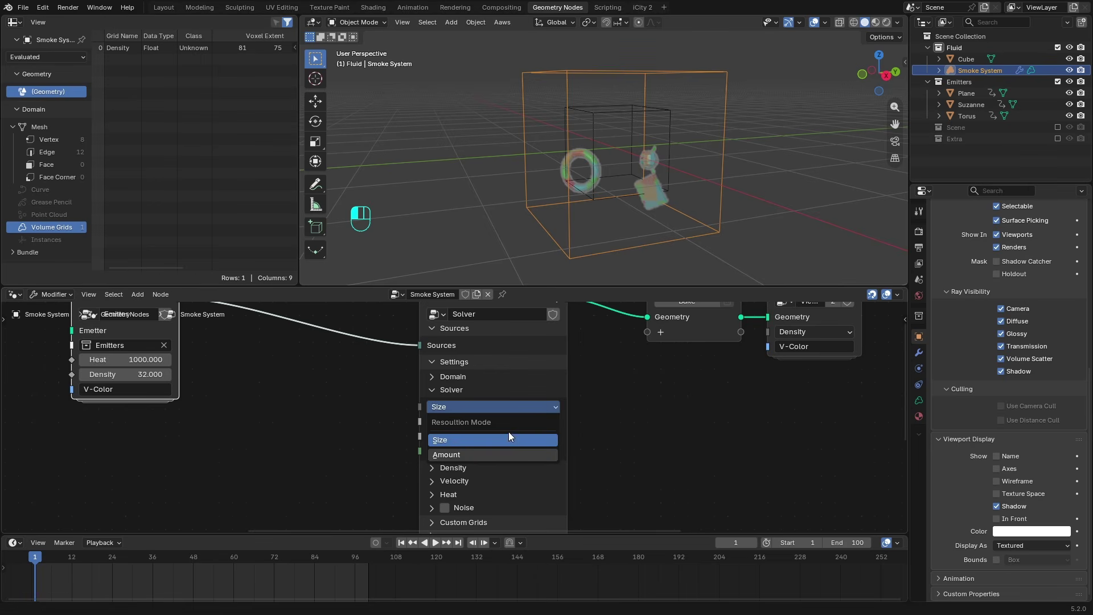
{"action": "left_click", "coordinate": [515, 455]}
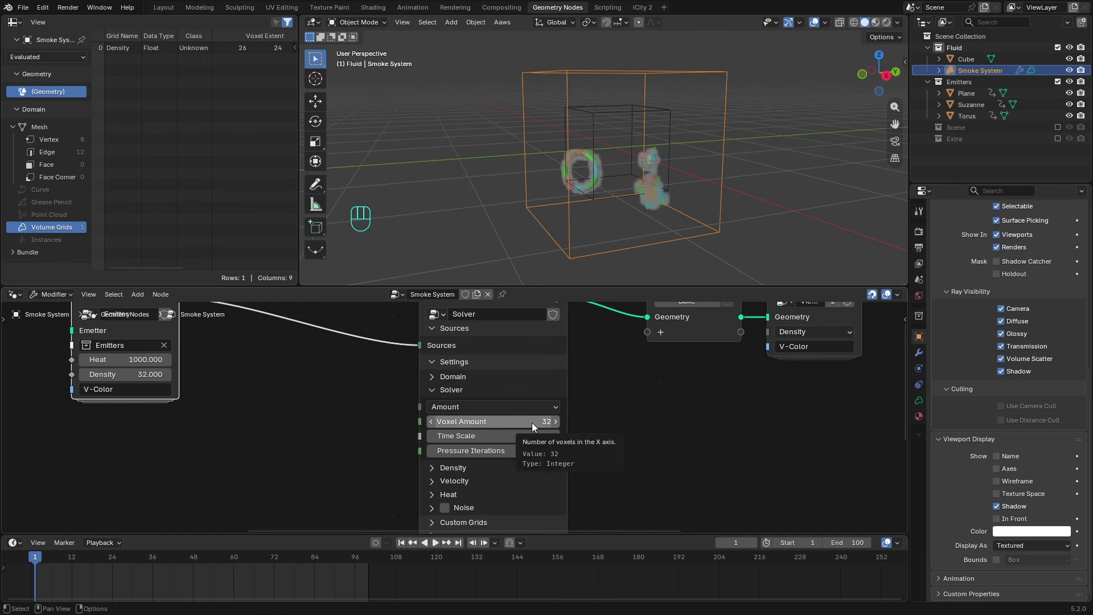
- Reposition the Emitter node lower so that its Source output lines up with the Solver node's Sources input
{"action": "middle_click_drag", "start_coordinate": [567, 406], "coordinate": [536, 400]}
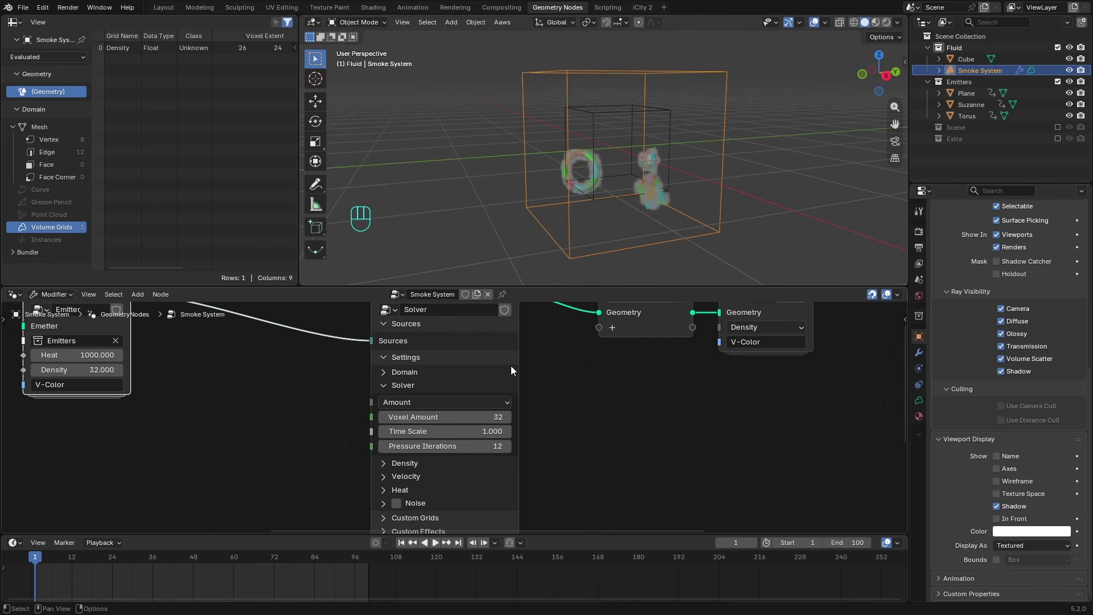
{"action": "scroll", "coordinate": [241, 357], "scroll_direction": "down", "scroll_amount": 3}
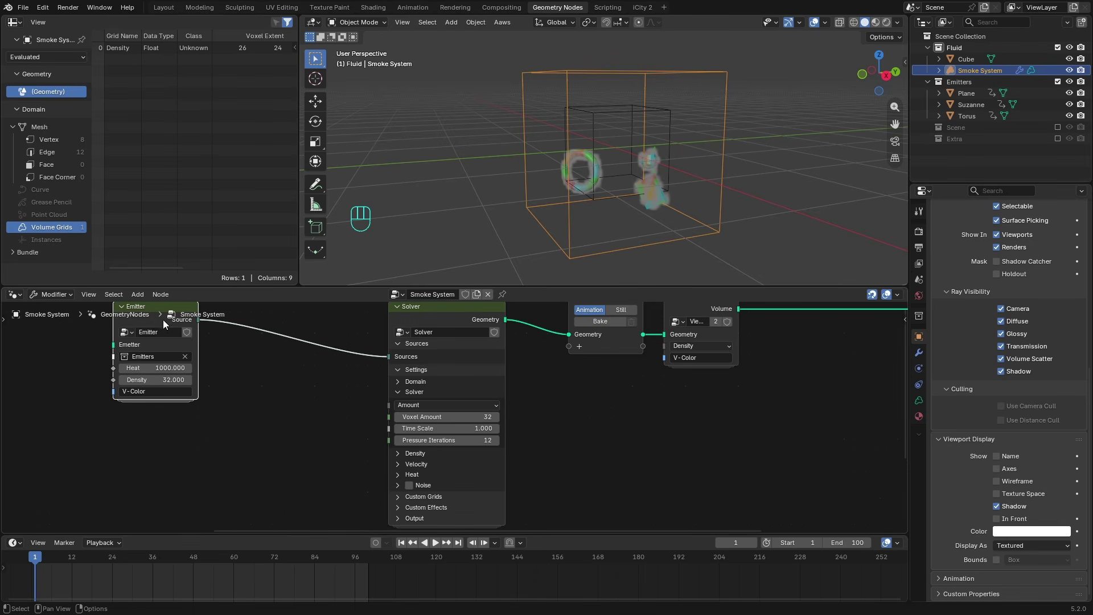
{"action": "key", "text": "g"}
{"action": "key", "text": "g"}
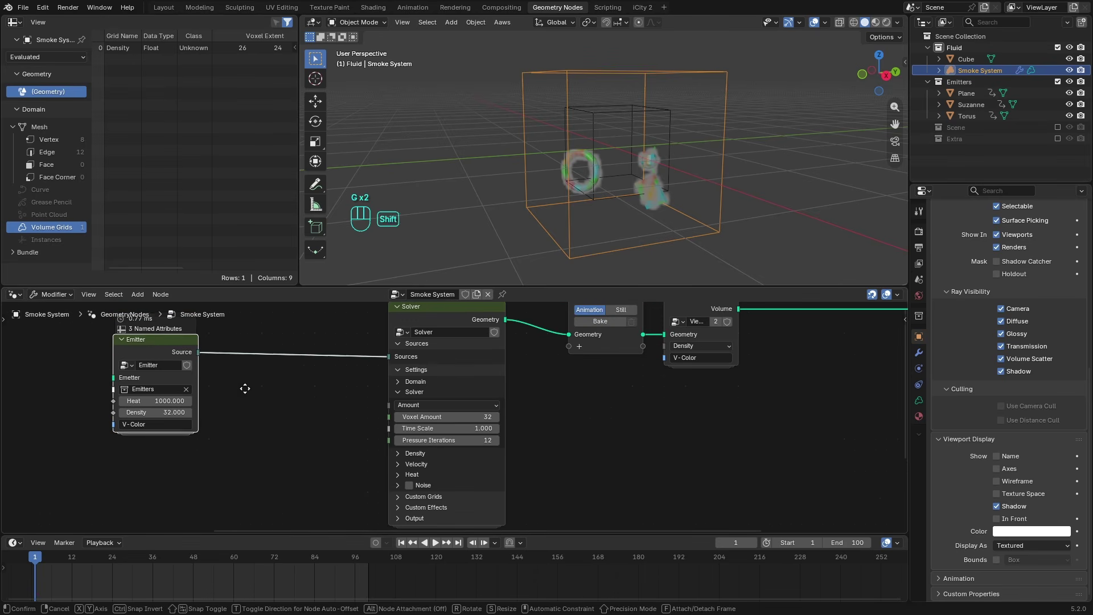
{"action": "left_click", "coordinate": [281, 420]}
{"action": "scroll", "coordinate": [480, 441], "scroll_direction": "up", "scroll_amount": 2}
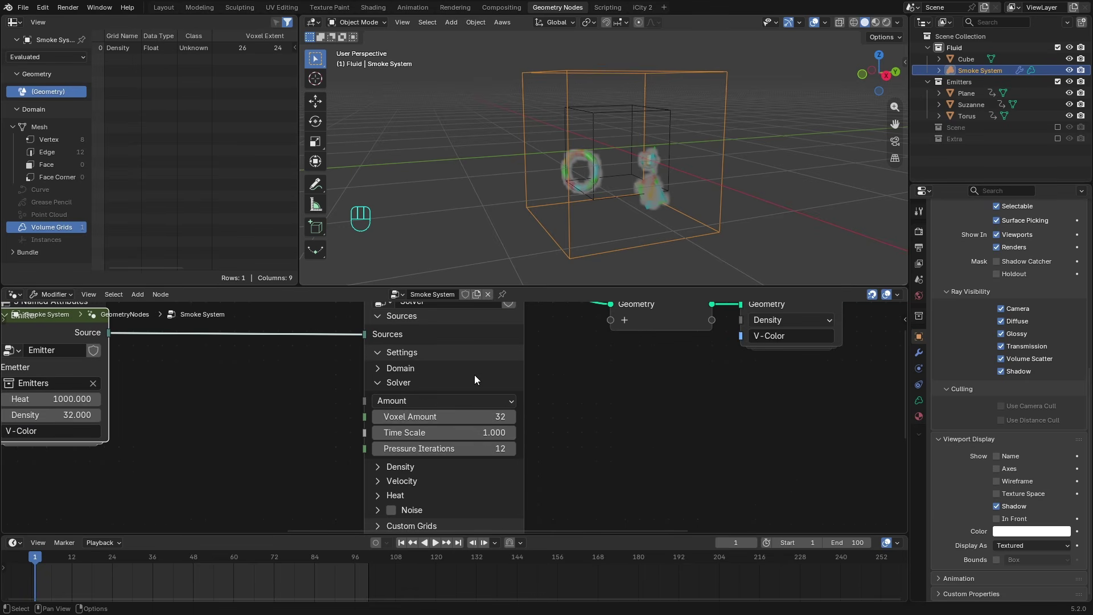
{"action": "key", "text": "g"}
{"action": "left_click", "coordinate": [103, 334], "text": "ctrl"}
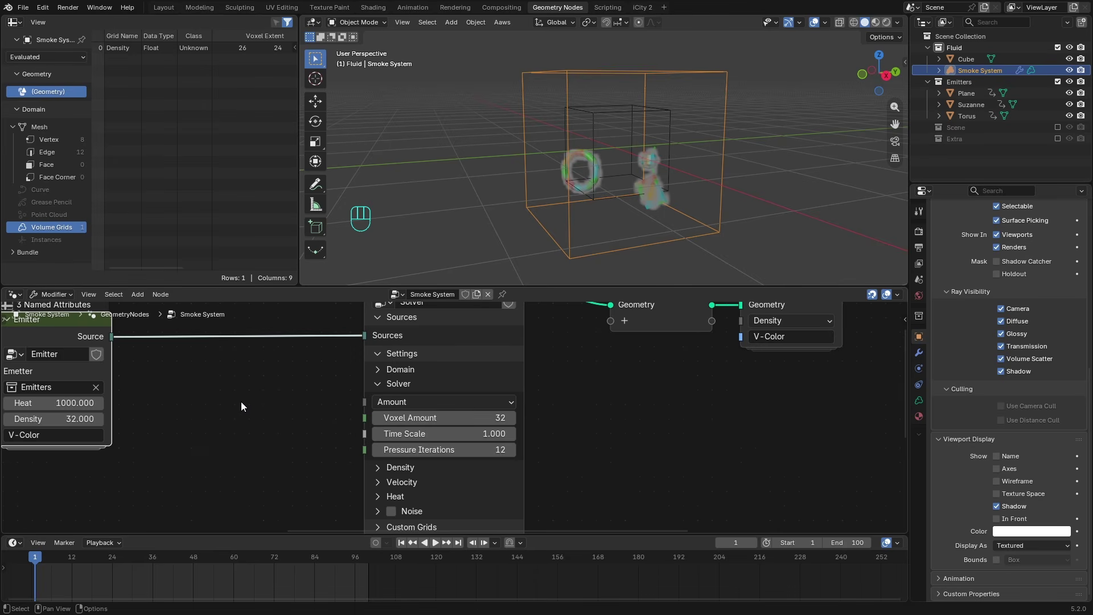
{"action": "scroll", "coordinate": [594, 430], "scroll_direction": "down", "scroll_amount": 1}
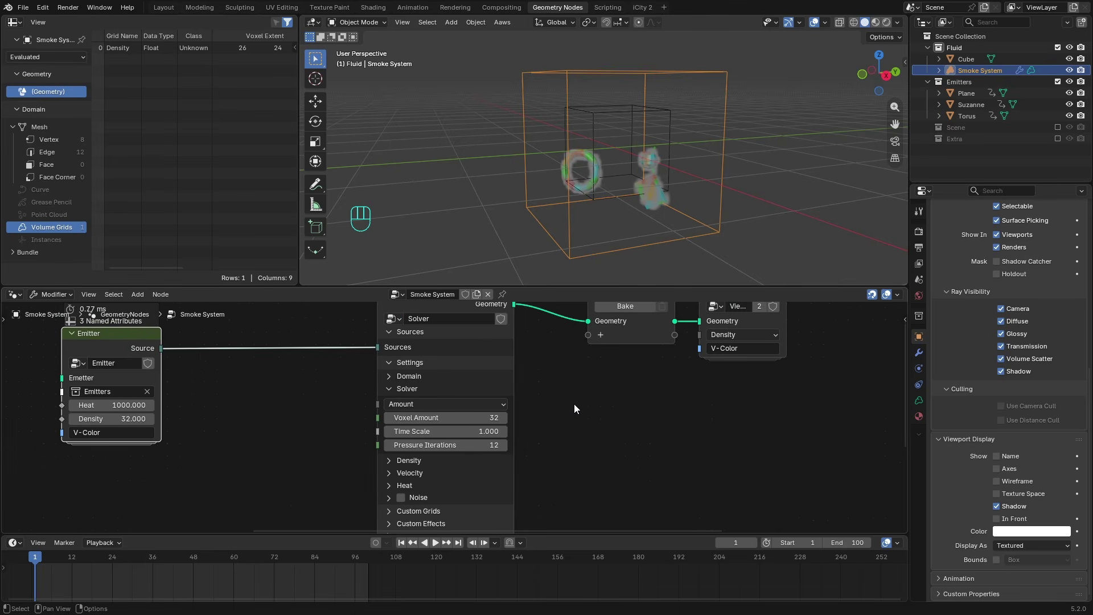
{"action": "key", "text": "g"}
{"action": "left_click", "coordinate": [268, 385]}
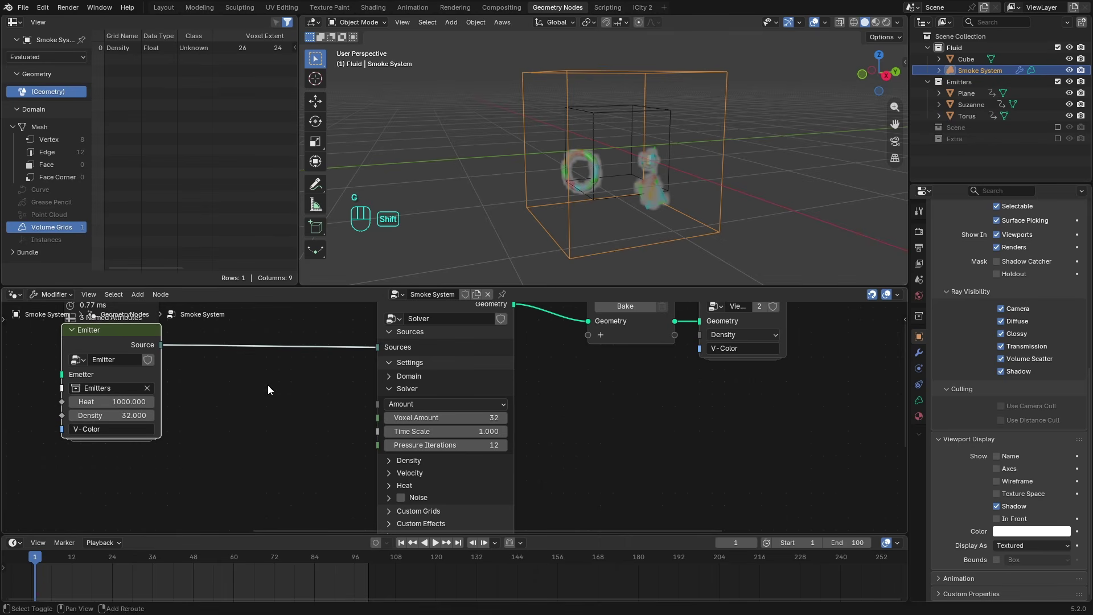
{"action": "scroll", "coordinate": [572, 447], "scroll_direction": "up", "scroll_amount": 2}
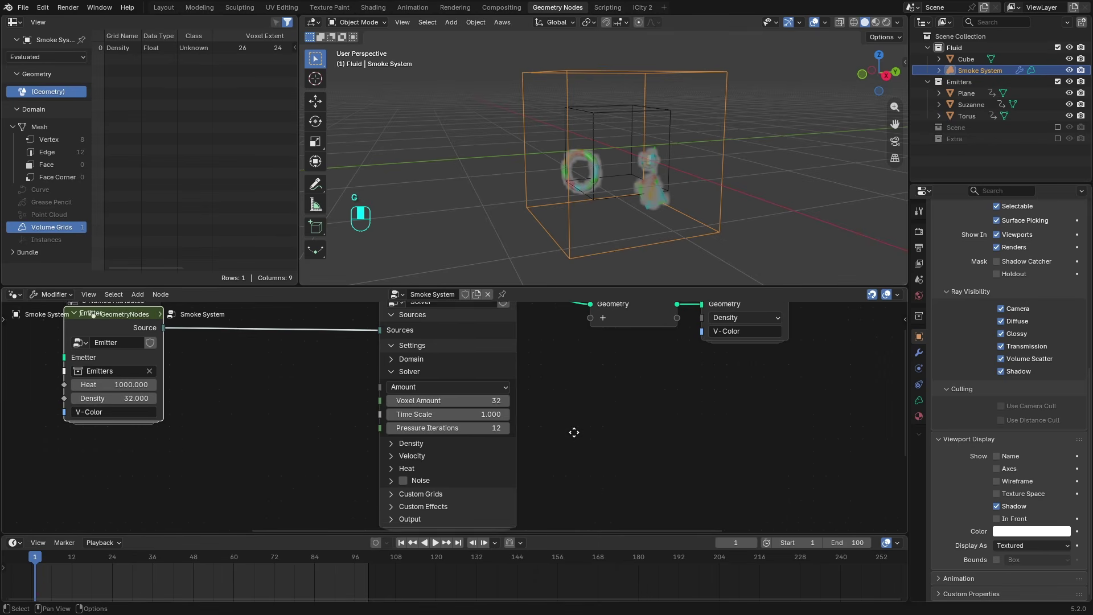
{"action": "left_click", "coordinate": [479, 414]}
{"action": "left_click", "coordinate": [598, 419]}
{"action": "left_click", "coordinate": [473, 417]}
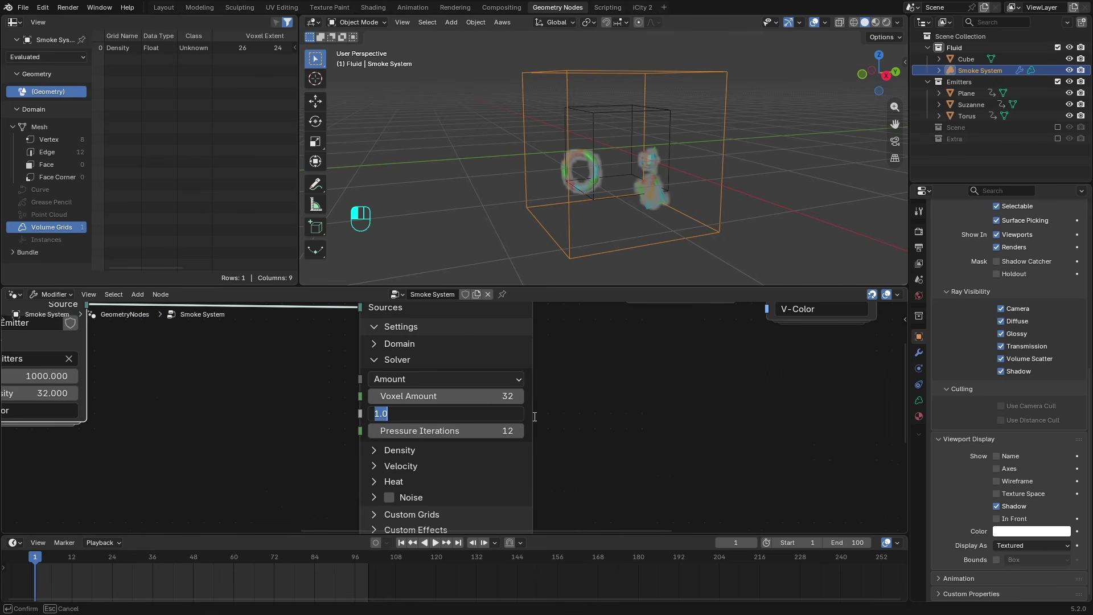
{"action": "left_click", "coordinate": [644, 411]}
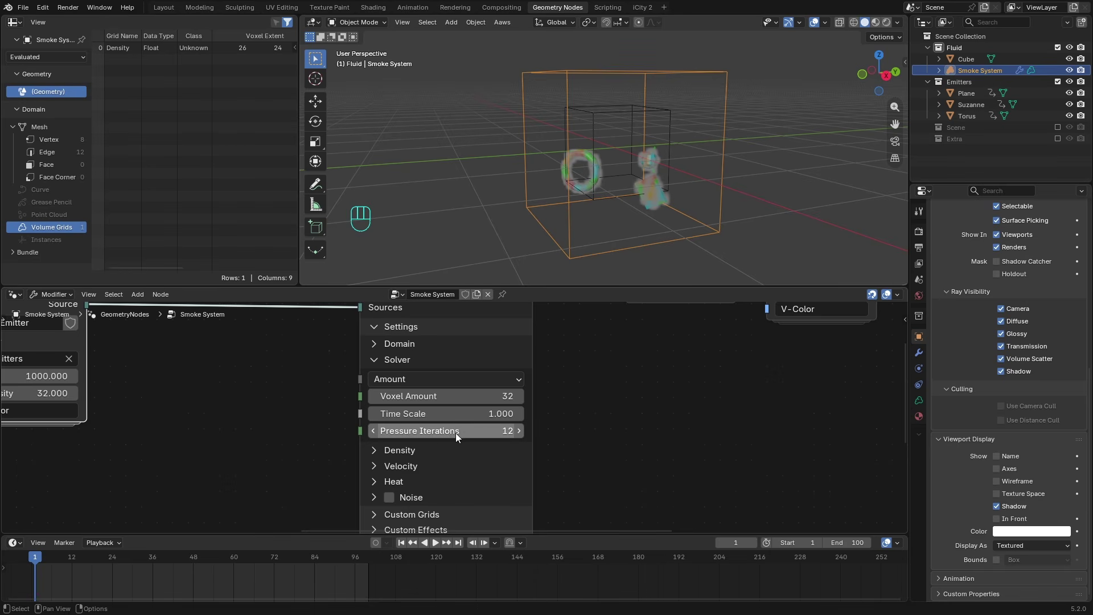
- Play the smoke simulation briefly in the enlarged 3D view and return to the first frame
{"action": "scroll", "coordinate": [497, 436], "scroll_direction": "down", "scroll_amount": 3}
{"action": "scroll", "coordinate": [527, 421], "scroll_direction": "up", "scroll_amount": 2}
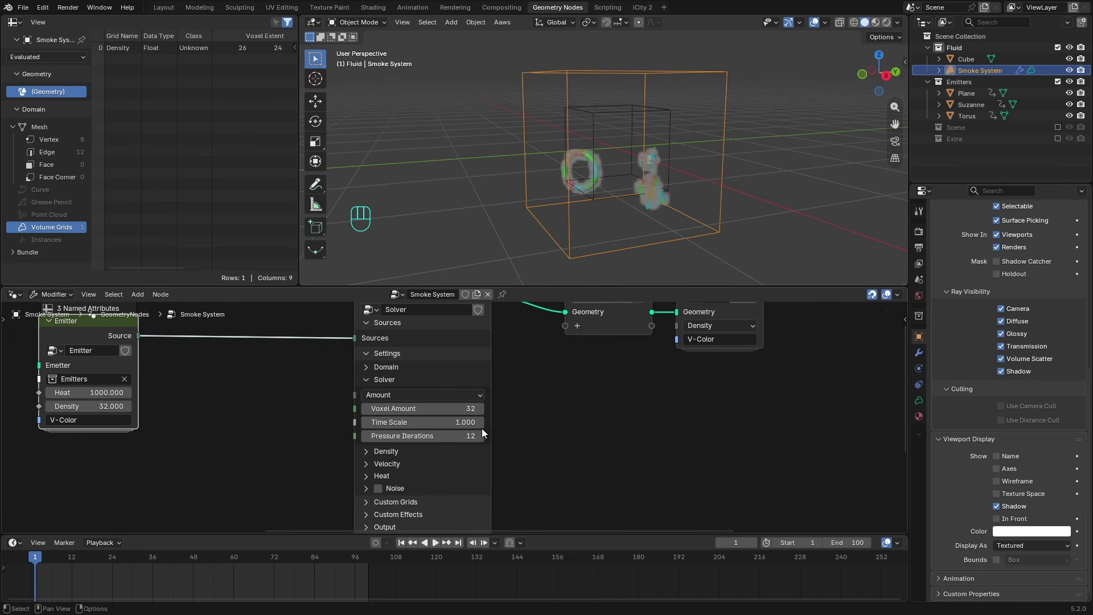
{"action": "scroll", "coordinate": [685, 200], "scroll_direction": "up", "scroll_amount": 3}
{"action": "key", "text": "space"}
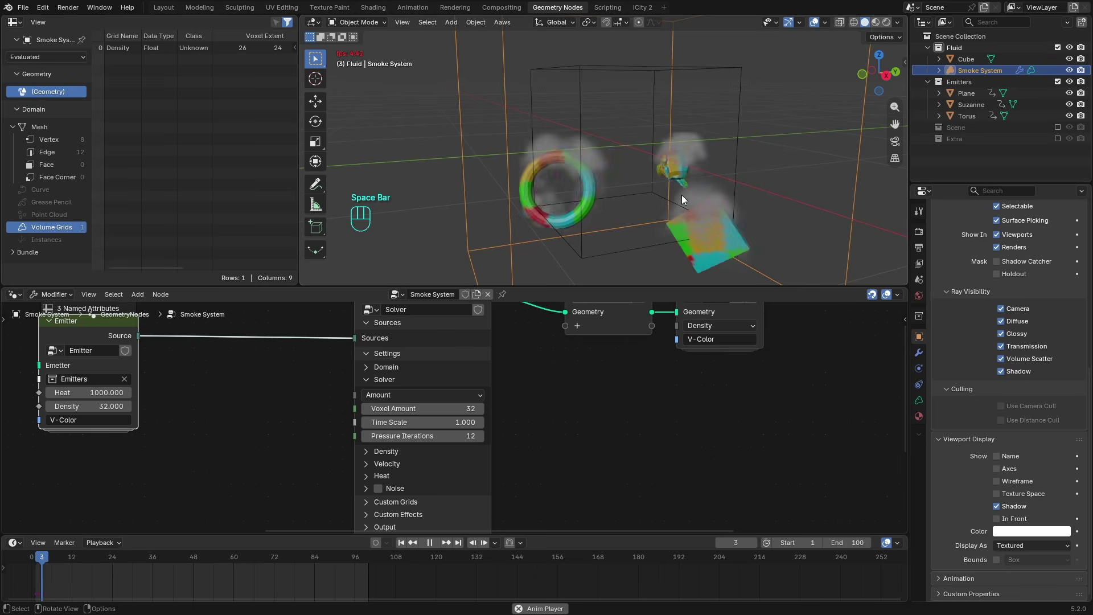
{"action": "key", "text": "space"}
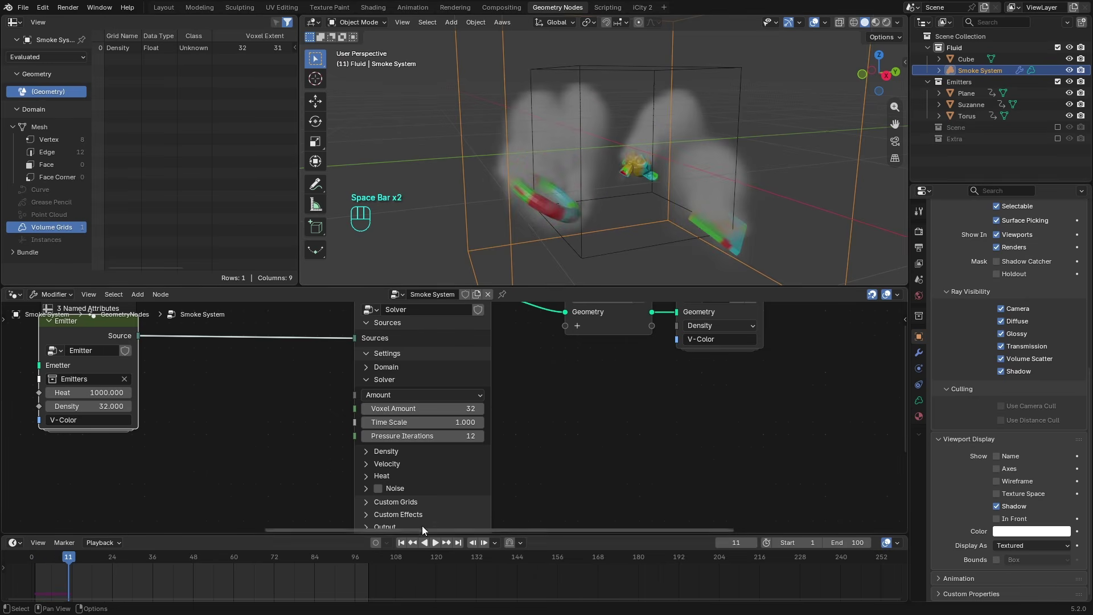
{"action": "left_click", "coordinate": [401, 542]}
- Expand the Solver node's Density settings, set Despation to 0.2 and preview the smoke by playing the simulation
{"action": "scroll", "coordinate": [512, 422], "scroll_direction": "up", "scroll_amount": 2}
{"action": "left_click", "coordinate": [367, 421]}
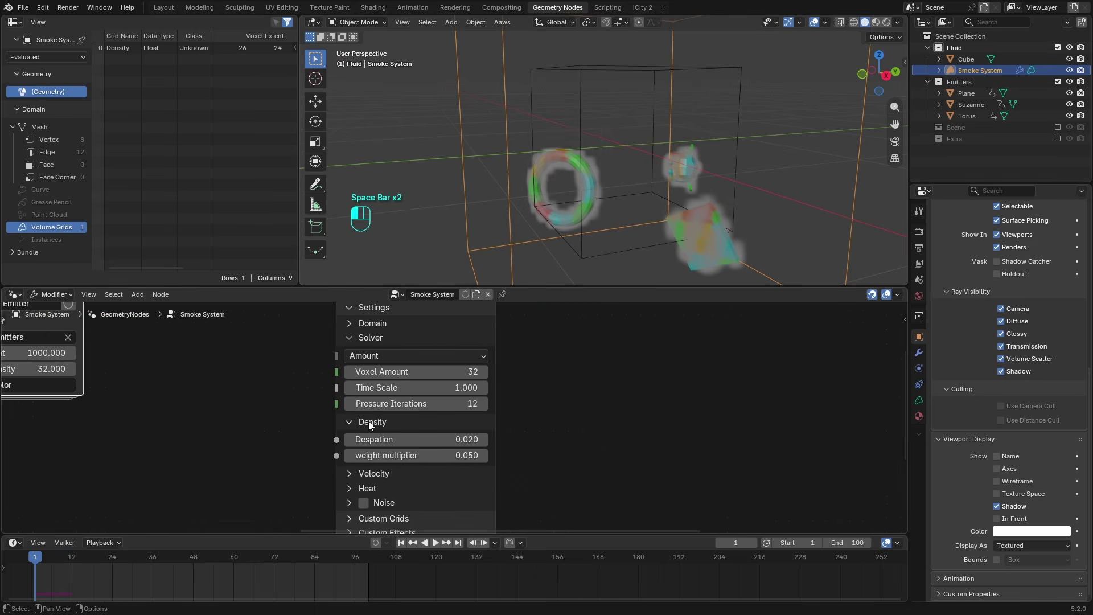
{"action": "left_click", "coordinate": [449, 443]}
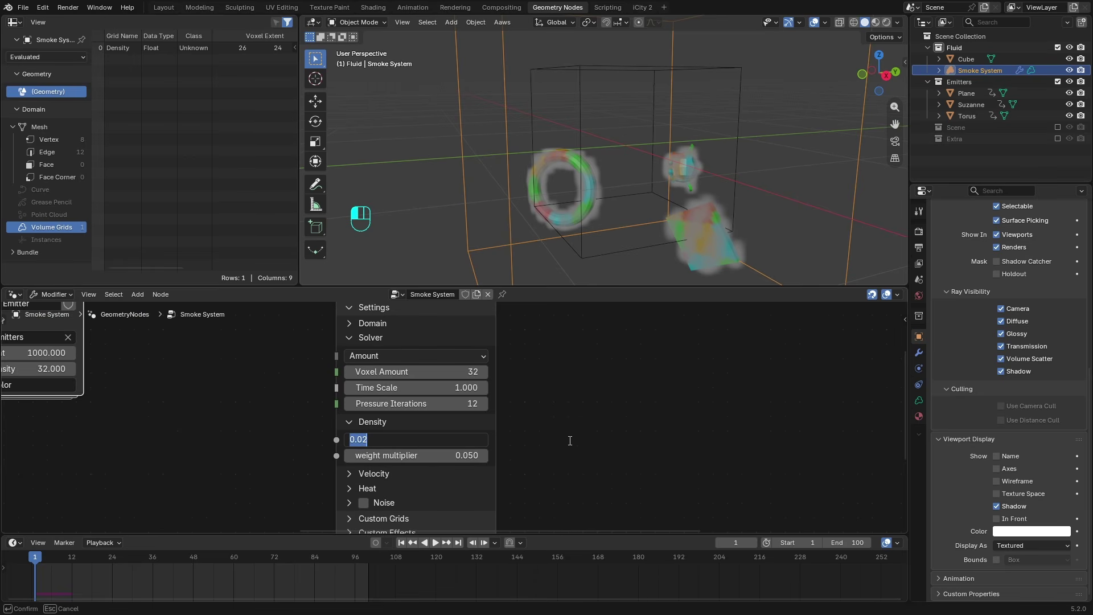
{"action": "type", "text": "0.2"}
{"action": "key", "text": "Return"}
{"action": "key", "text": "space"}
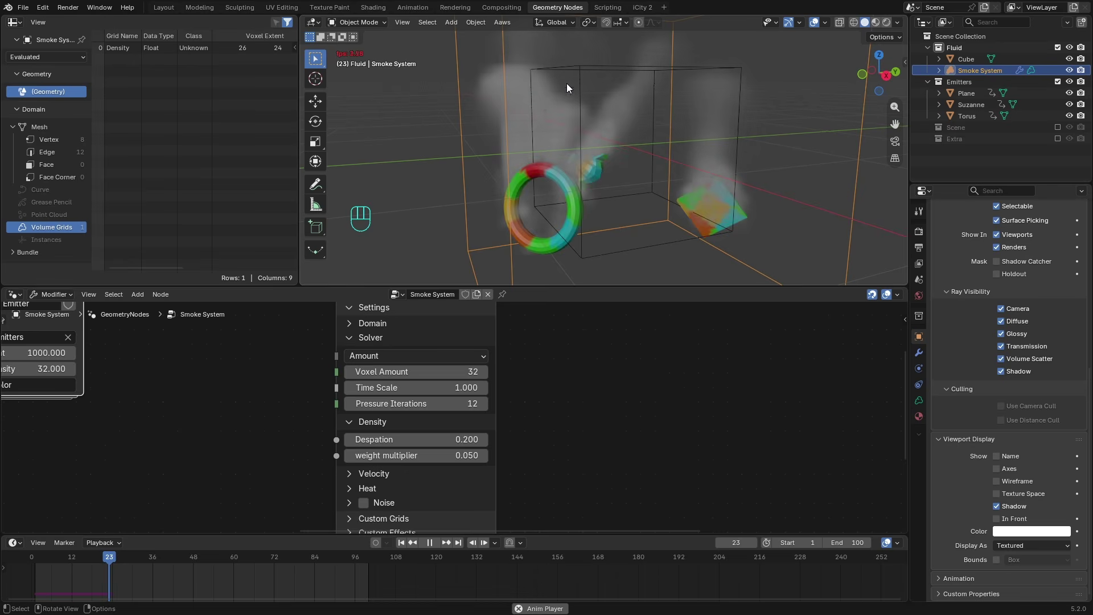
{"action": "key", "text": "space"}
- Reset Despation to its default of 0.02 and replay the simulation from the first frame
{"action": "key", "text": "BackSpace"}
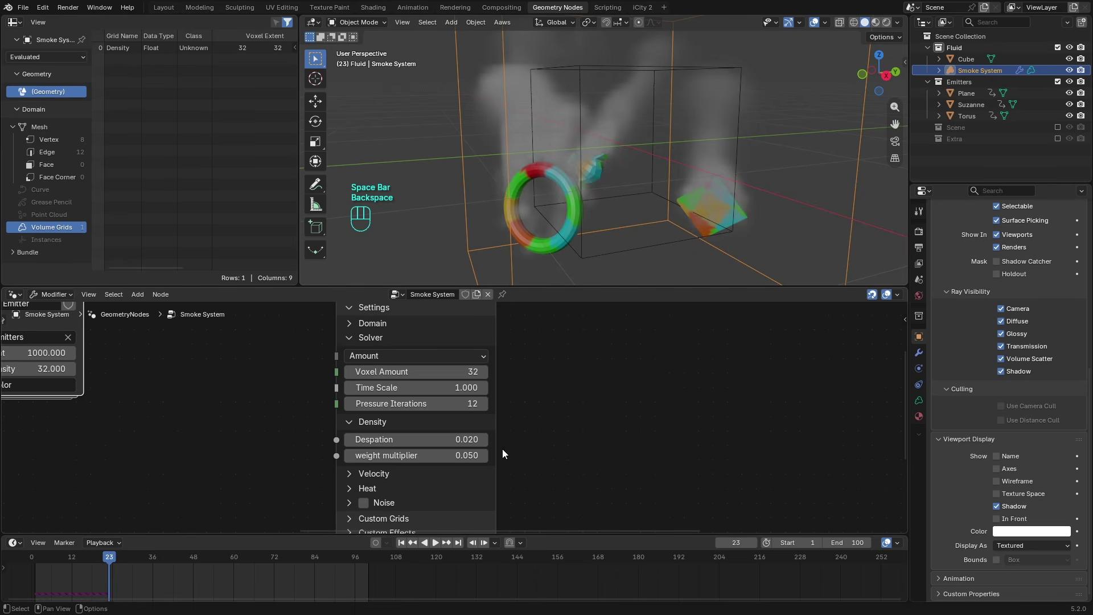
{"action": "left_click", "coordinate": [402, 542]}
{"action": "key", "text": "space"}
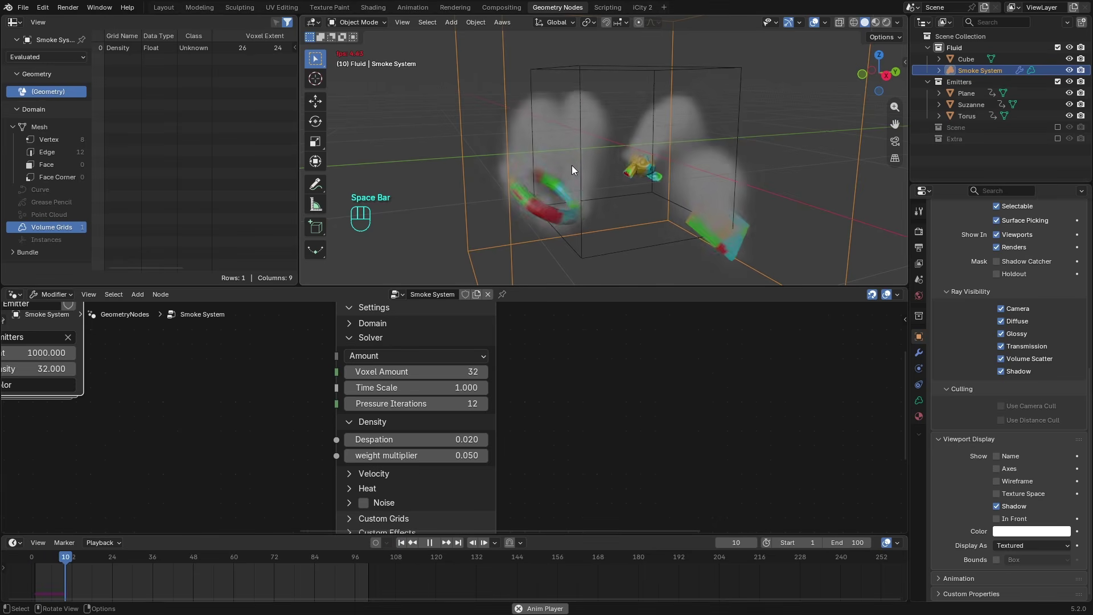
- Stop the playback and return the simulation to the first frame
{"action": "key", "text": "space"}
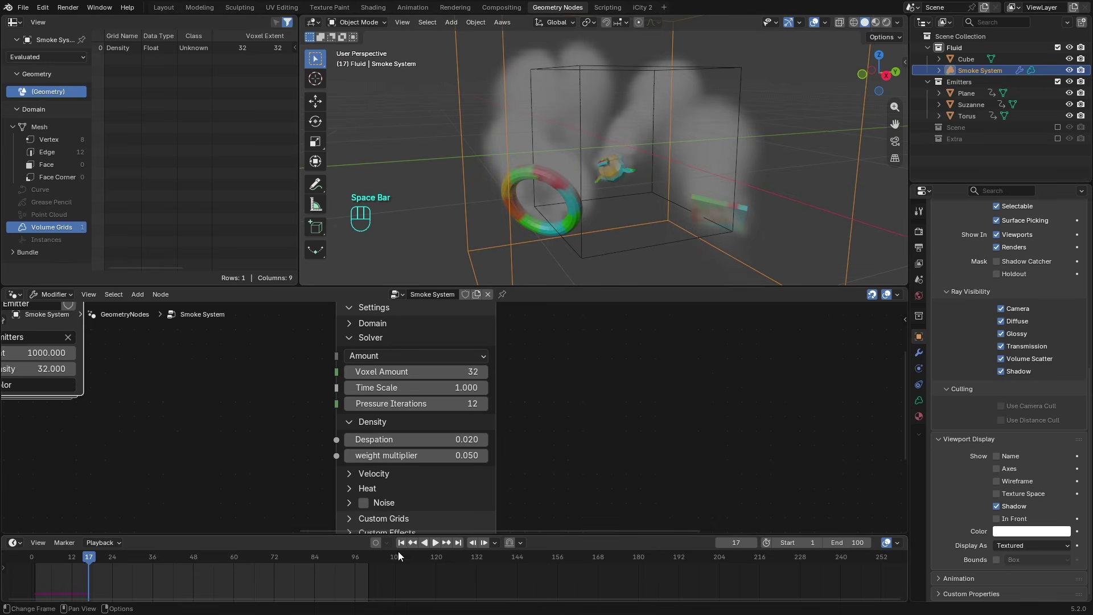
{"action": "left_click", "coordinate": [403, 543]}
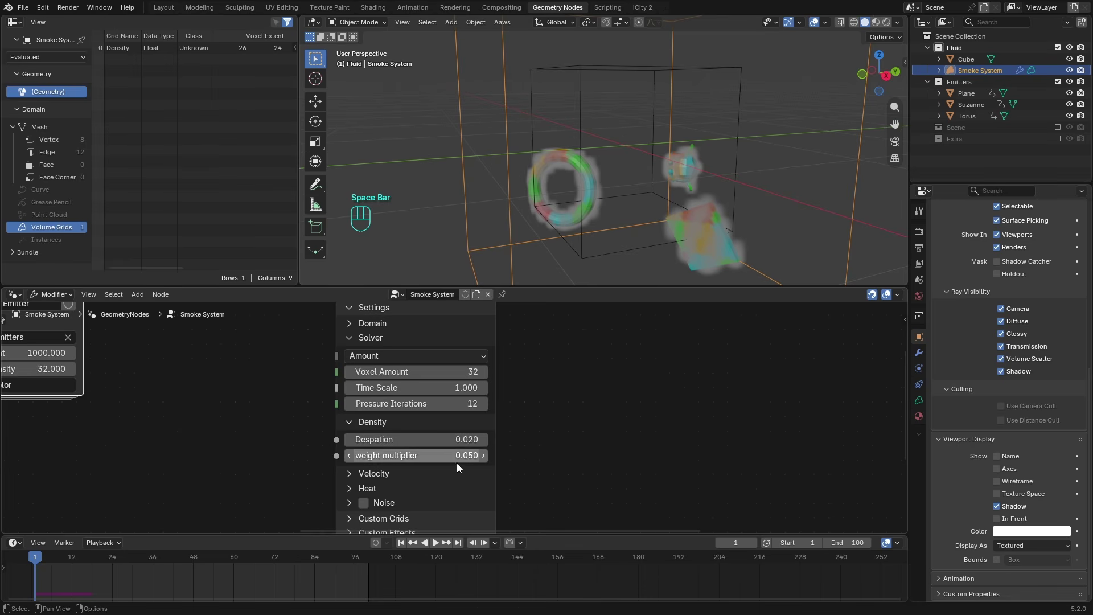
{"action": "scroll", "coordinate": [558, 445], "scroll_direction": "down", "scroll_amount": 4}
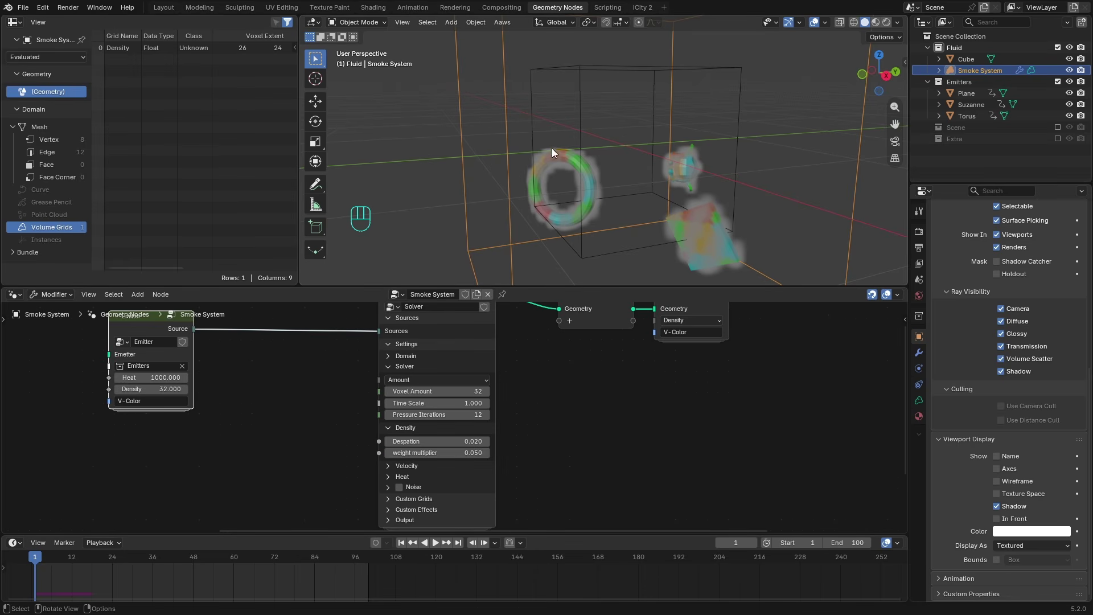
{"action": "scroll", "coordinate": [470, 460], "scroll_direction": "up", "scroll_amount": 3}
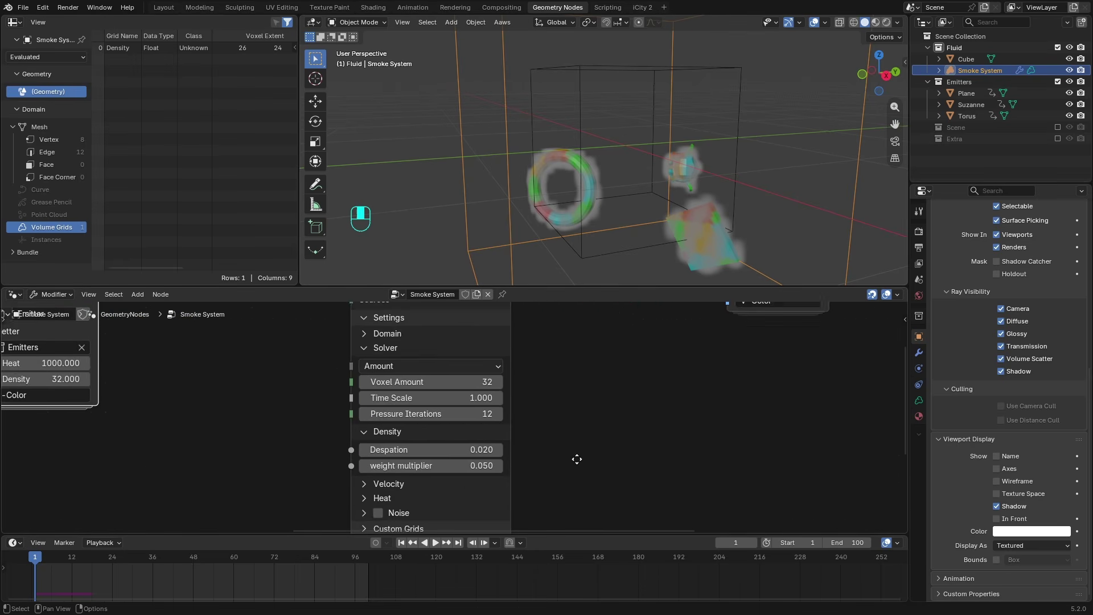
{"action": "scroll", "coordinate": [574, 454], "scroll_direction": "up", "scroll_amount": 1}
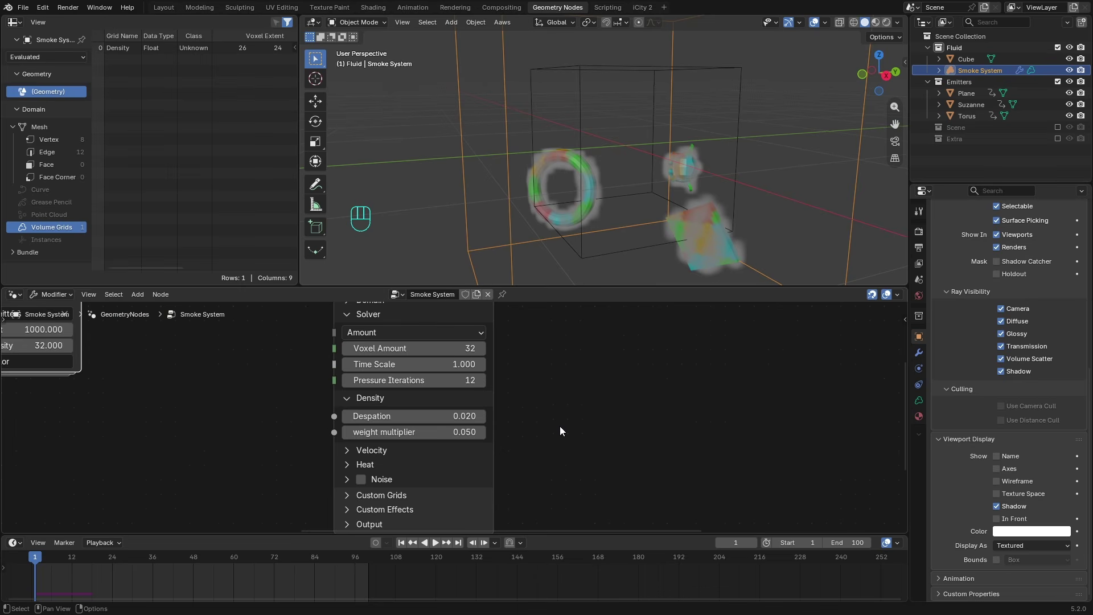
- Set the Solver node's density weight multiplier to 0.1 and preview the smoke by playing the simulation
{"action": "left_click", "coordinate": [452, 431]}
{"action": "left_click_drag", "start_coordinate": [365, 432], "coordinate": [357, 465]}
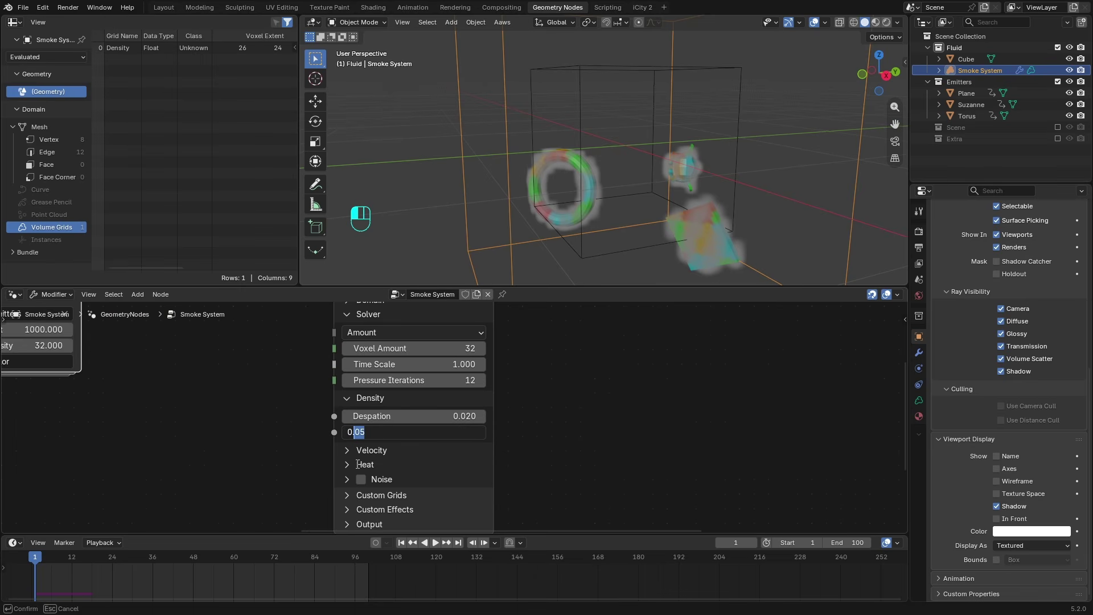
{"action": "type", "text": "1"}
{"action": "key", "text": "Return"}
{"action": "key", "text": "space"}
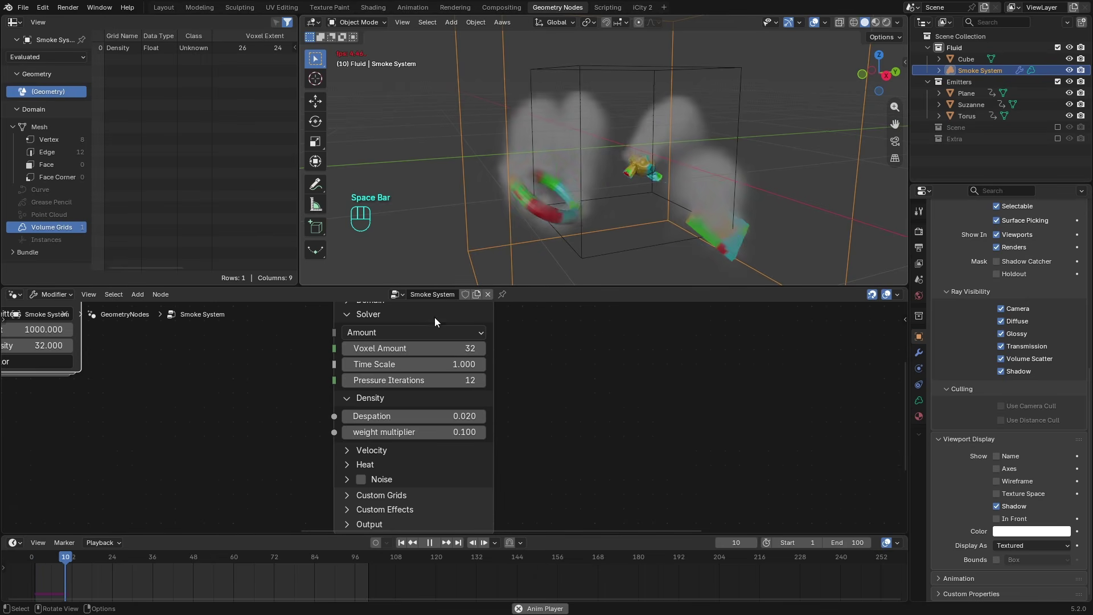
{"action": "key", "text": "space"}
- Set the Emitter node's Heat to 250 and preview the smoke by playing the simulation
{"action": "scroll", "coordinate": [422, 342], "scroll_direction": "down", "scroll_amount": 2}
{"action": "left_click", "coordinate": [153, 354]}
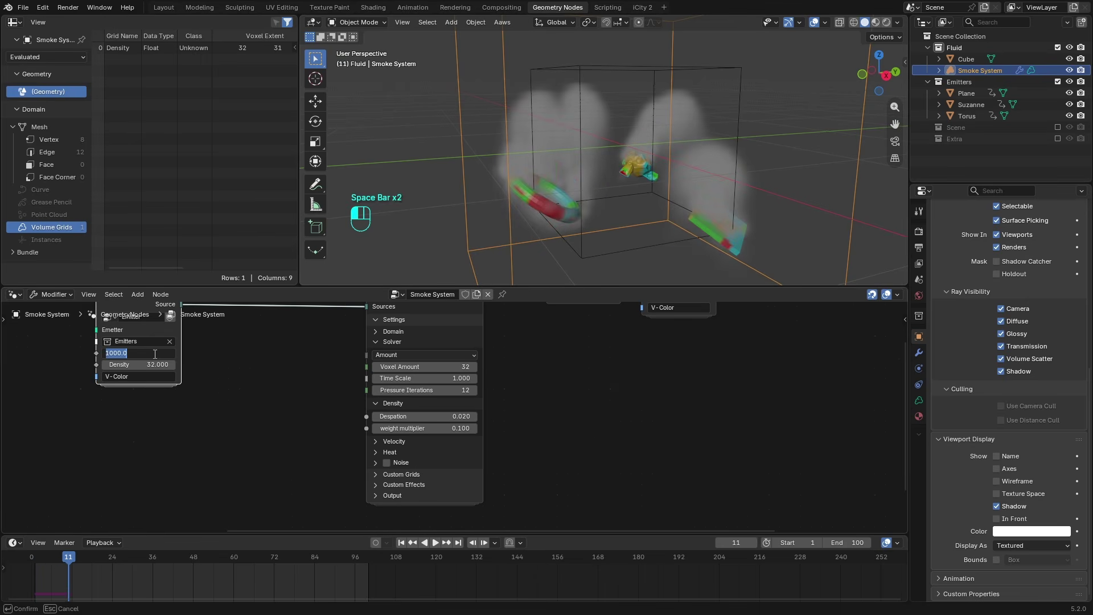
{"action": "type", "text": "250"}
{"action": "key", "text": "Return"}
{"action": "key", "text": "space"}
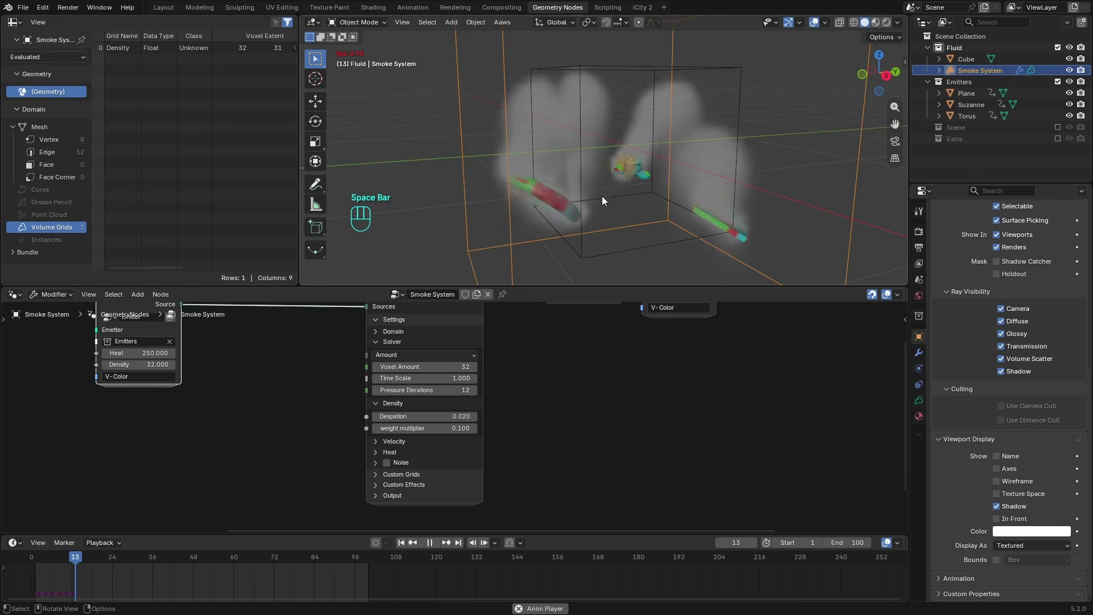
{"action": "key", "text": "space"}
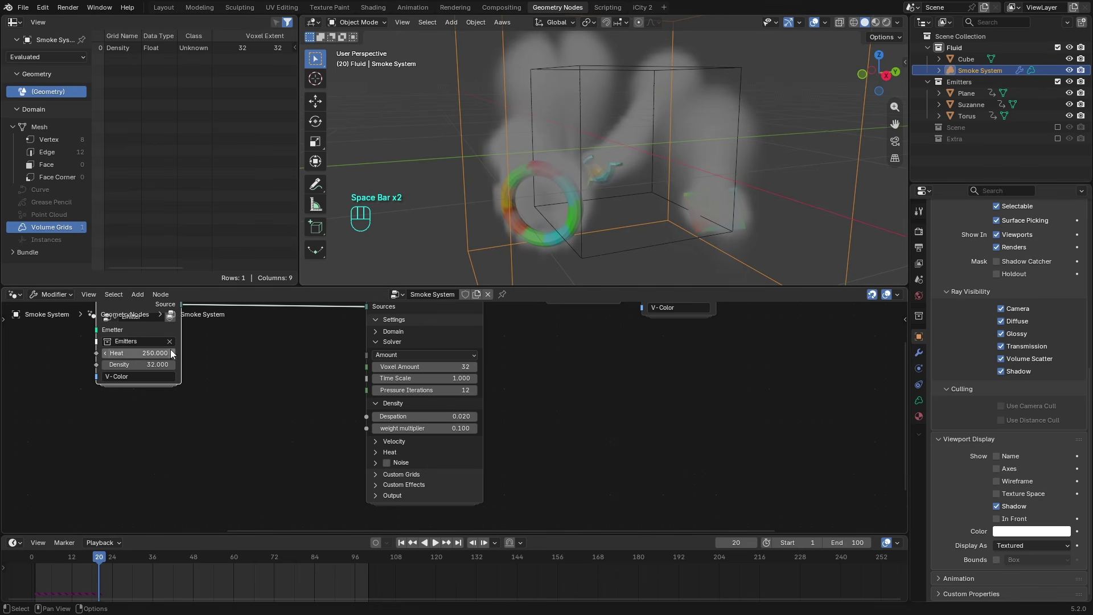
{"action": "key", "text": "space"}
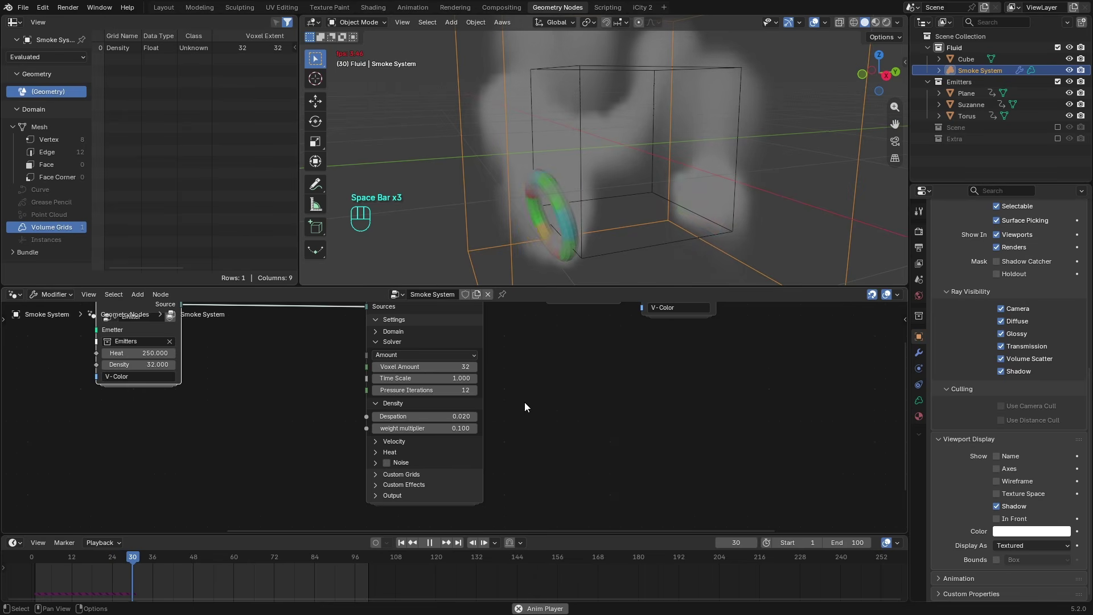
{"action": "key", "text": "space"}
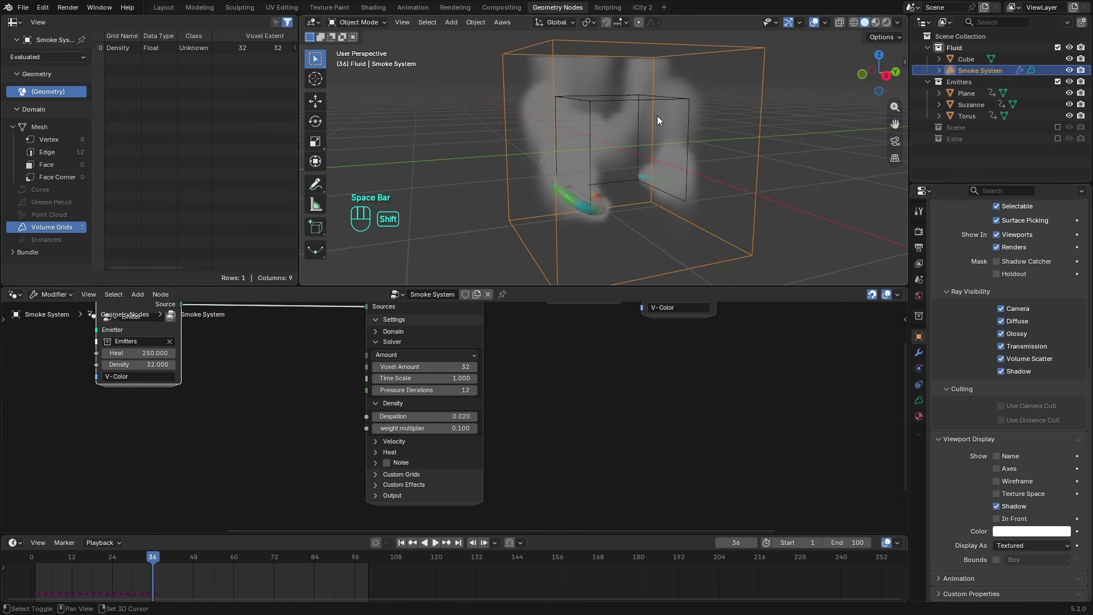
- Try a density weight multiplier of 1 in playback and reset it to its default of 0.05
{"action": "scroll", "coordinate": [657, 115], "scroll_direction": "down", "scroll_amount": 2}
{"action": "scroll", "coordinate": [457, 429], "scroll_direction": "up", "scroll_amount": 2}
{"action": "left_click", "coordinate": [457, 434]}
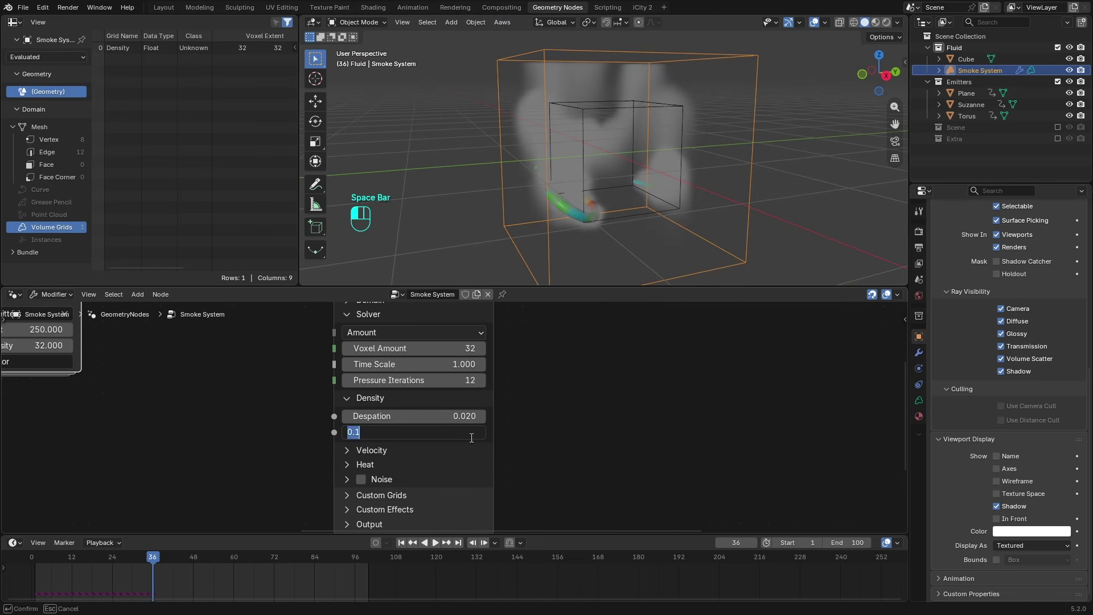
{"action": "type", "text": "1"}
{"action": "key", "text": "Return"}
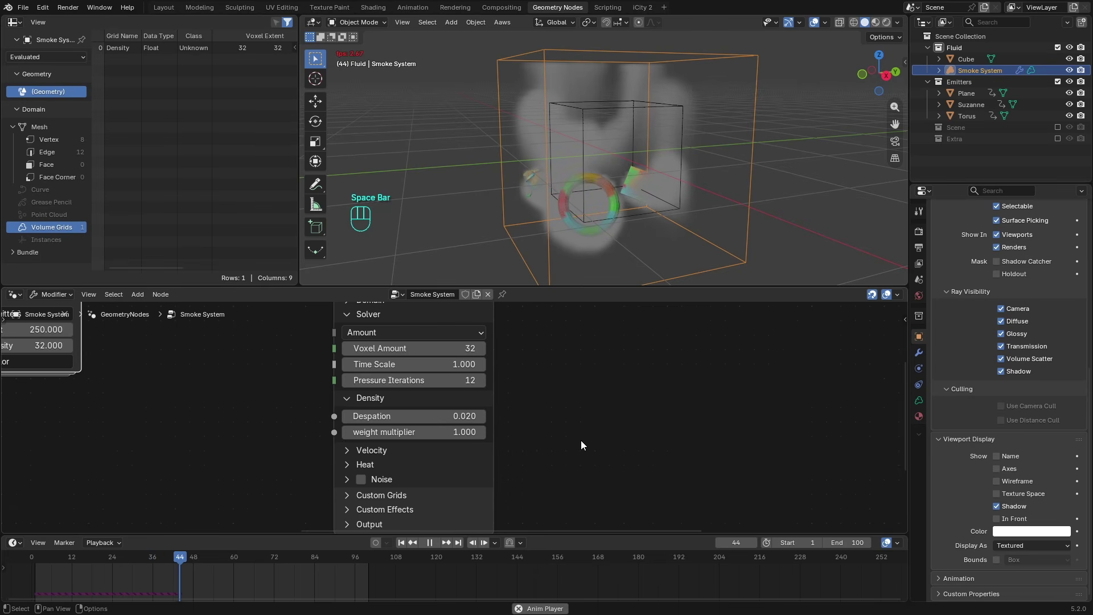
{"action": "key", "text": "space"}
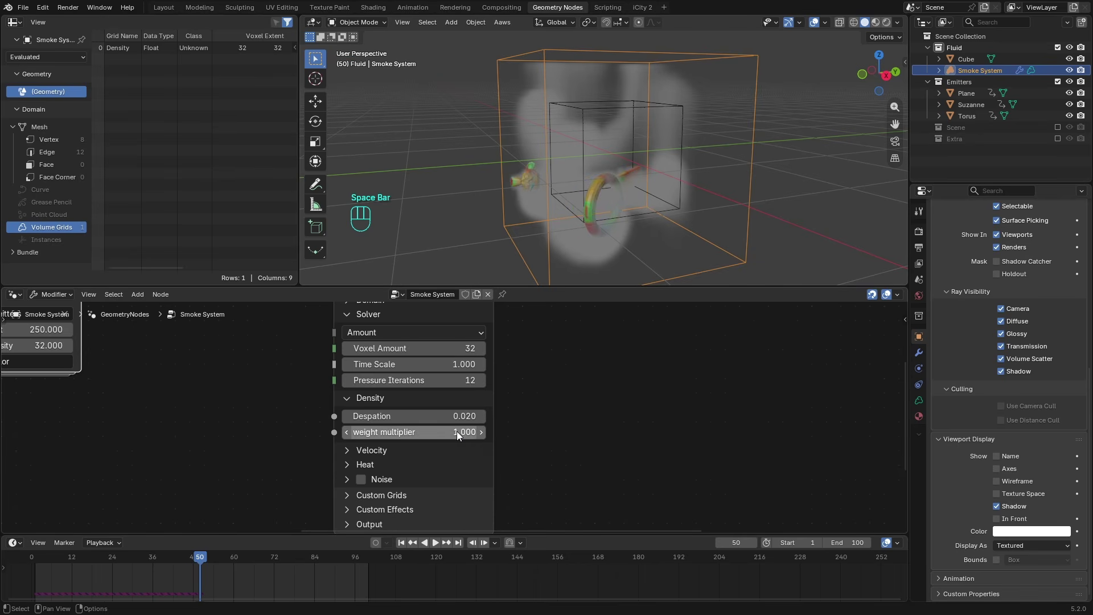
{"action": "key", "text": "BackSpace"}
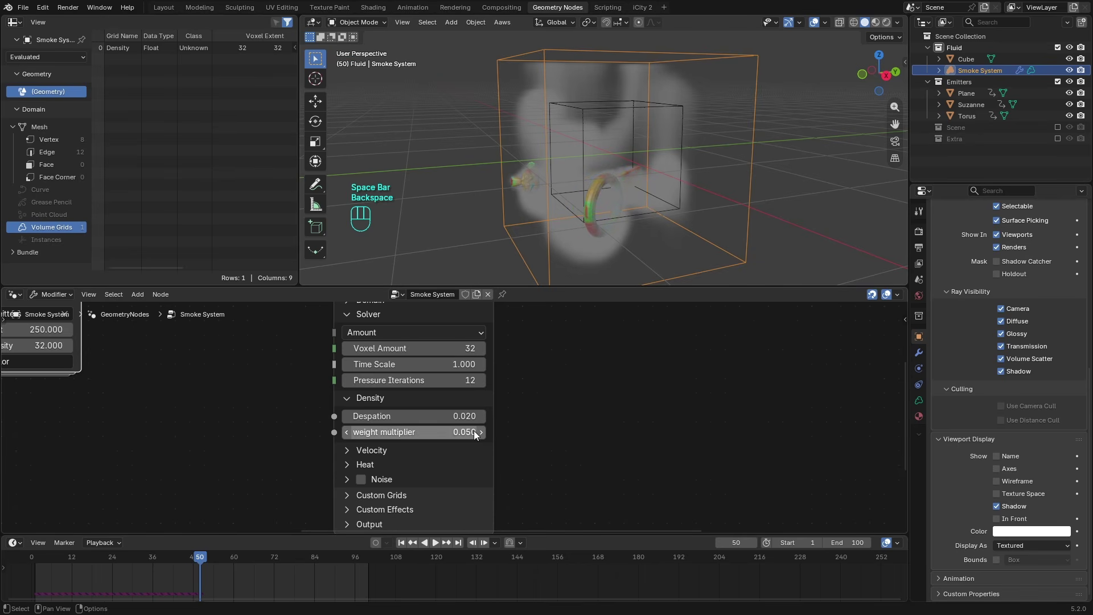
- Collapse the Solver node's Density settings, expand Velocity and return the simulation to the first frame
{"action": "left_click", "coordinate": [374, 397]}
{"action": "left_click", "coordinate": [373, 412]}
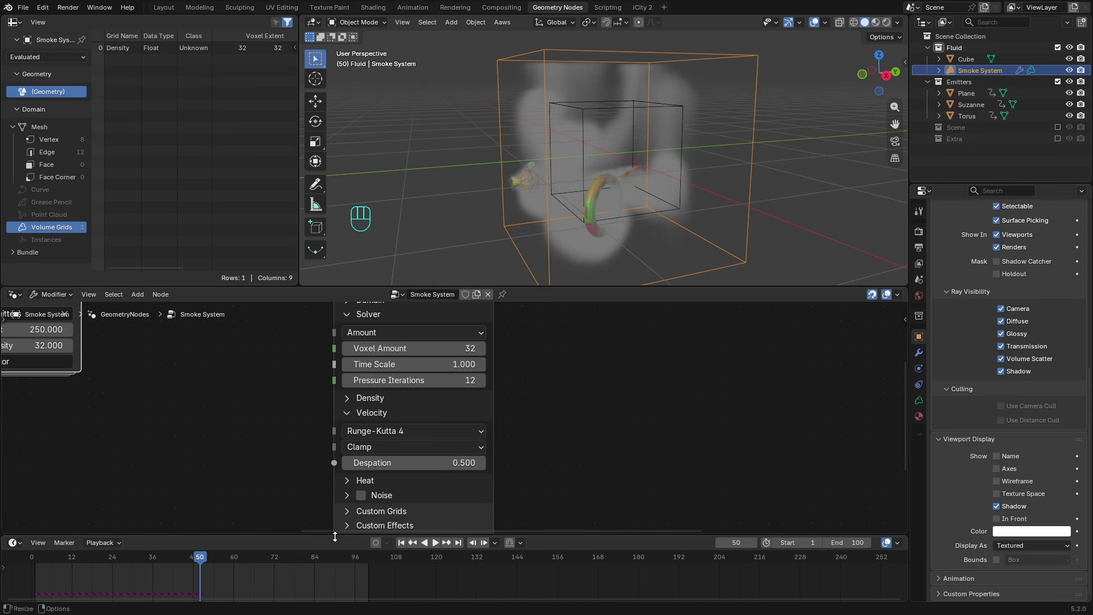
{"action": "left_click", "coordinate": [402, 542]}
{"action": "scroll", "coordinate": [493, 413], "scroll_direction": "down", "scroll_amount": 4}
{"action": "scroll", "coordinate": [467, 443], "scroll_direction": "up", "scroll_amount": 3}
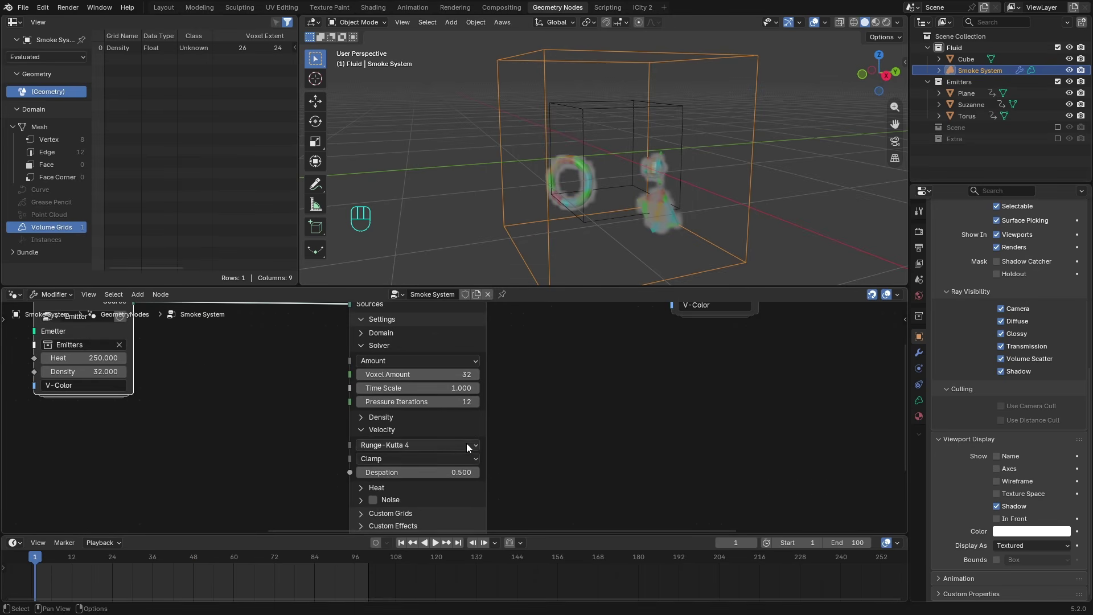
- Examine the available options for the velocity advection method and the Clamp setting without changing them
{"action": "left_click", "coordinate": [436, 445]}
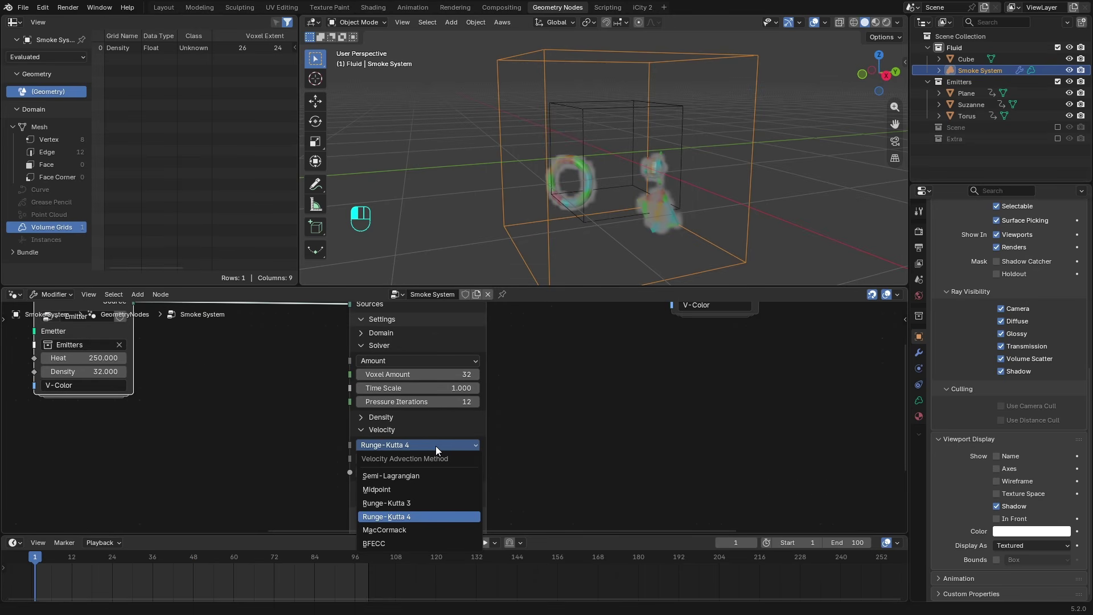
{"action": "left_click", "coordinate": [441, 446]}
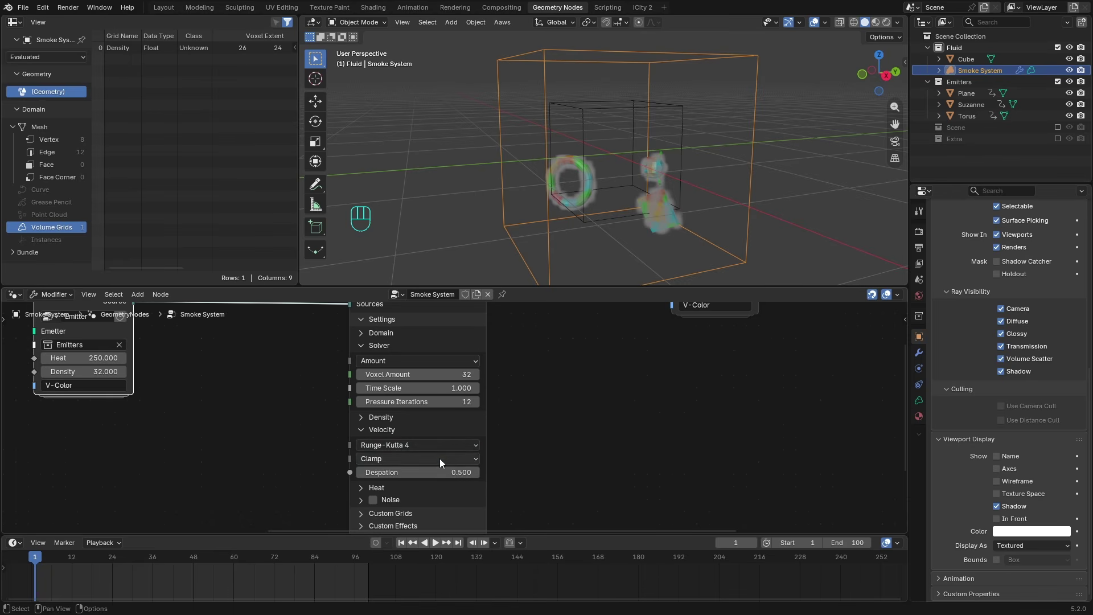
{"action": "left_click", "coordinate": [439, 459]}
{"action": "left_click", "coordinate": [440, 459]}
- Reset the Velocity Despation to its default of 0.02, then collapse Velocity and expand the Heat settings
{"action": "scroll", "coordinate": [501, 463], "scroll_direction": "down", "scroll_amount": 2, "text": "shift"}
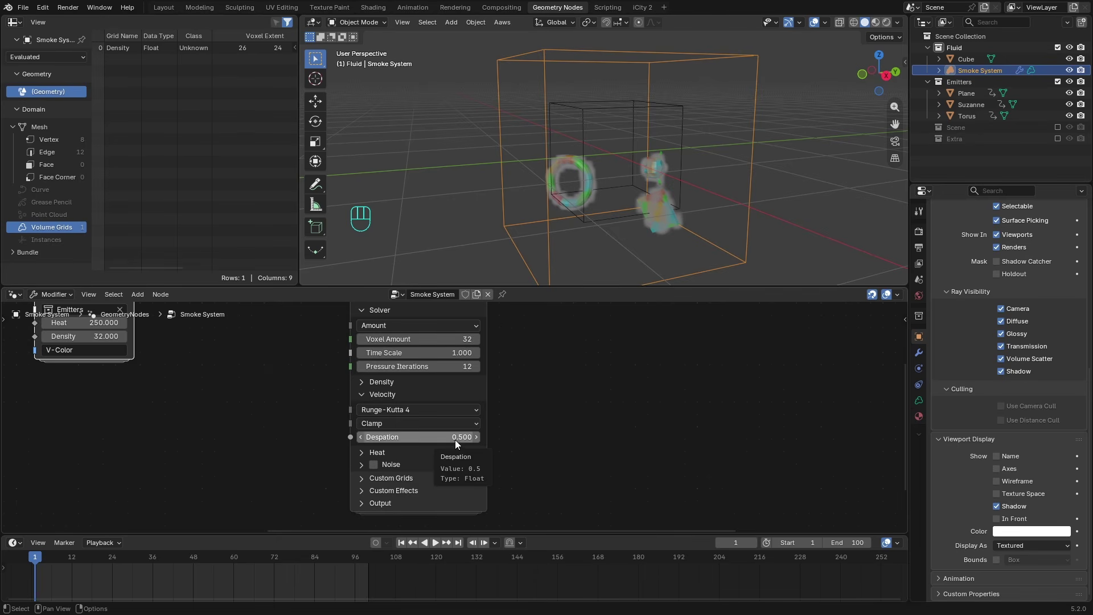
{"action": "key", "text": "BackSpace"}
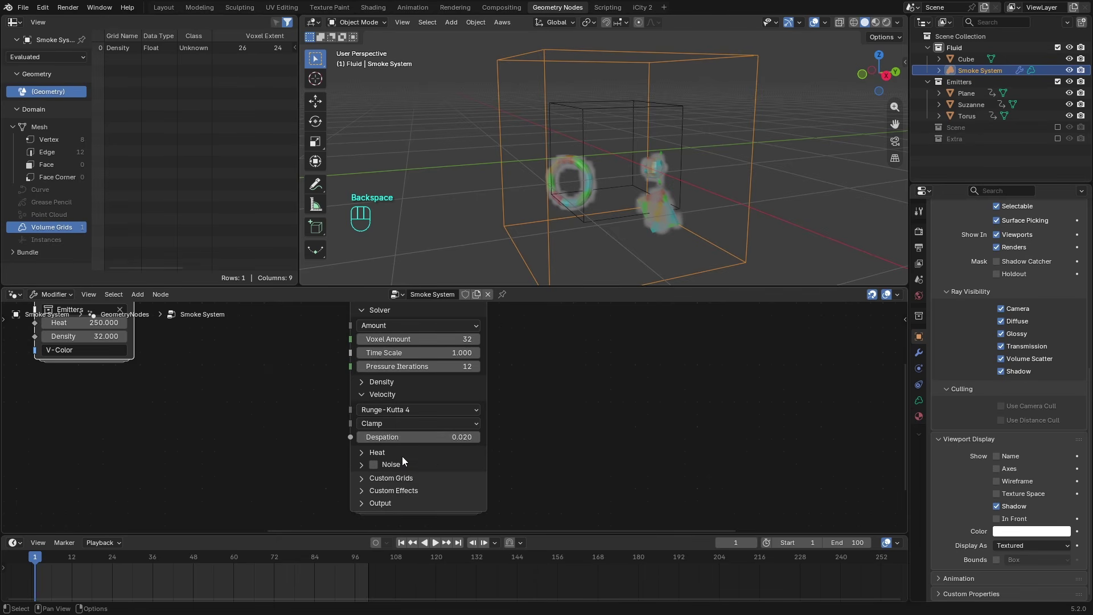
{"action": "left_click", "coordinate": [364, 396]}
{"action": "left_click", "coordinate": [368, 406]}
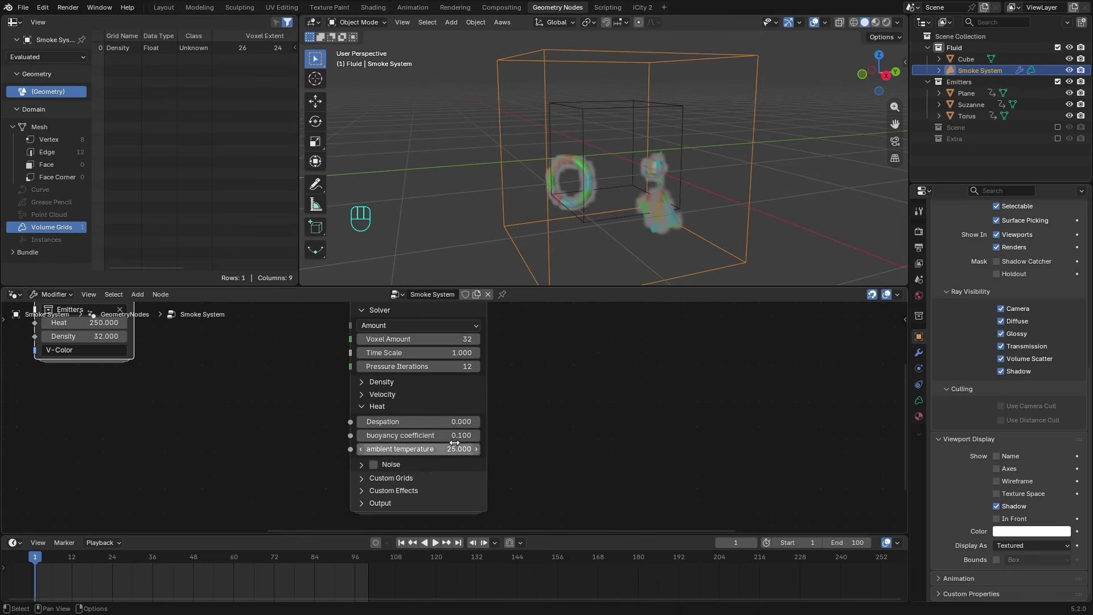
- Reset the Heat Despation to its default of 0.02
{"action": "scroll", "coordinate": [330, 409], "scroll_direction": "down", "scroll_amount": 2}
{"action": "scroll", "coordinate": [410, 427], "scroll_direction": "up", "scroll_amount": 2}
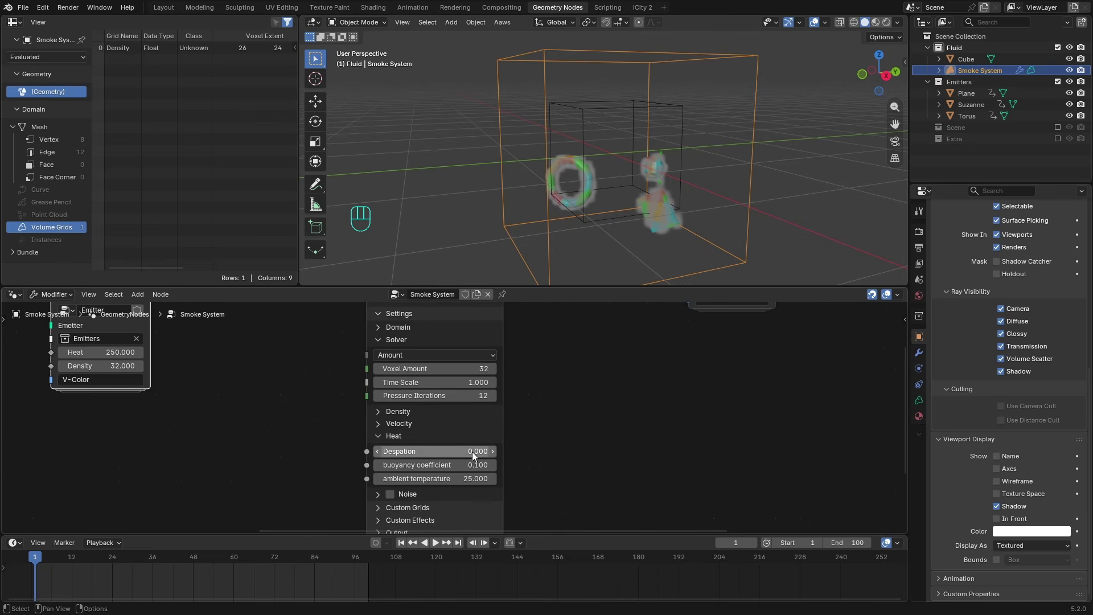
{"action": "key", "text": "BackSpace"}
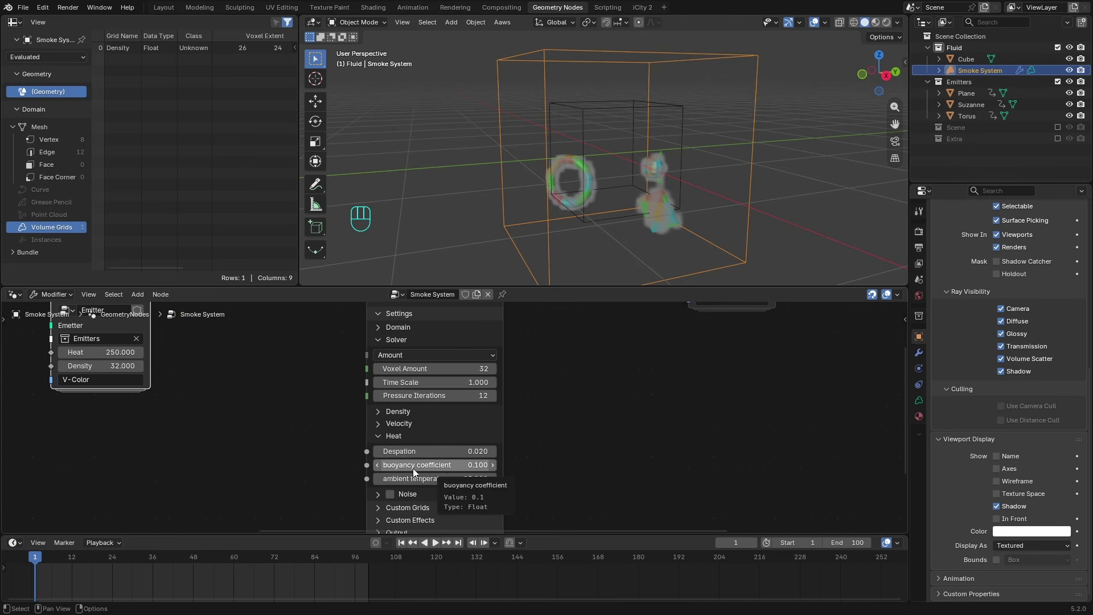
{"action": "middle_click_drag", "start_coordinate": [283, 385], "coordinate": [286, 400]}
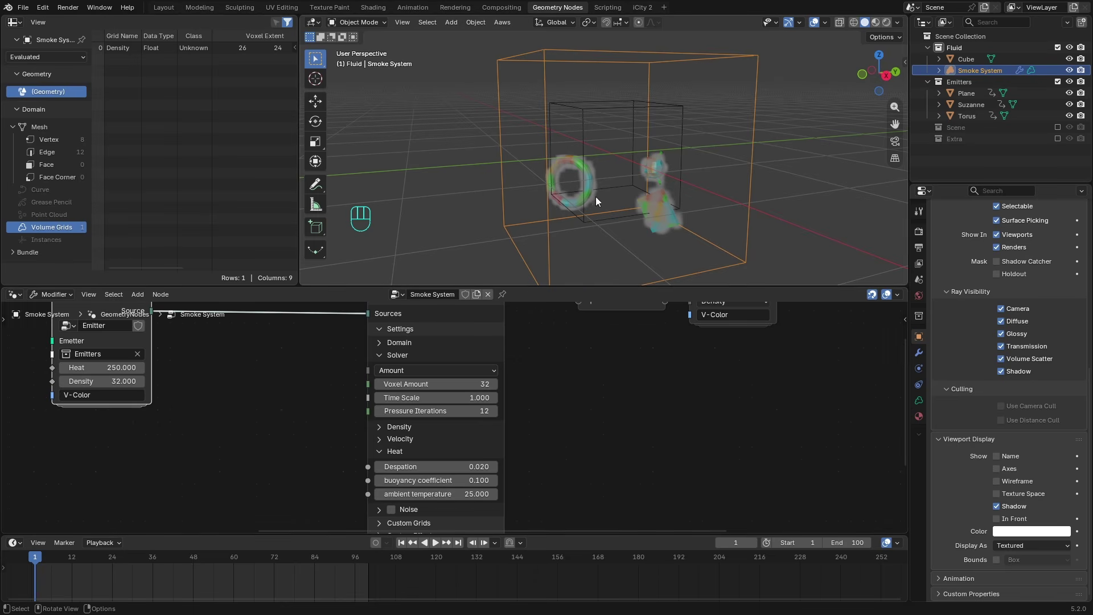
{"action": "middle_click_drag", "start_coordinate": [547, 480], "coordinate": [556, 444]}
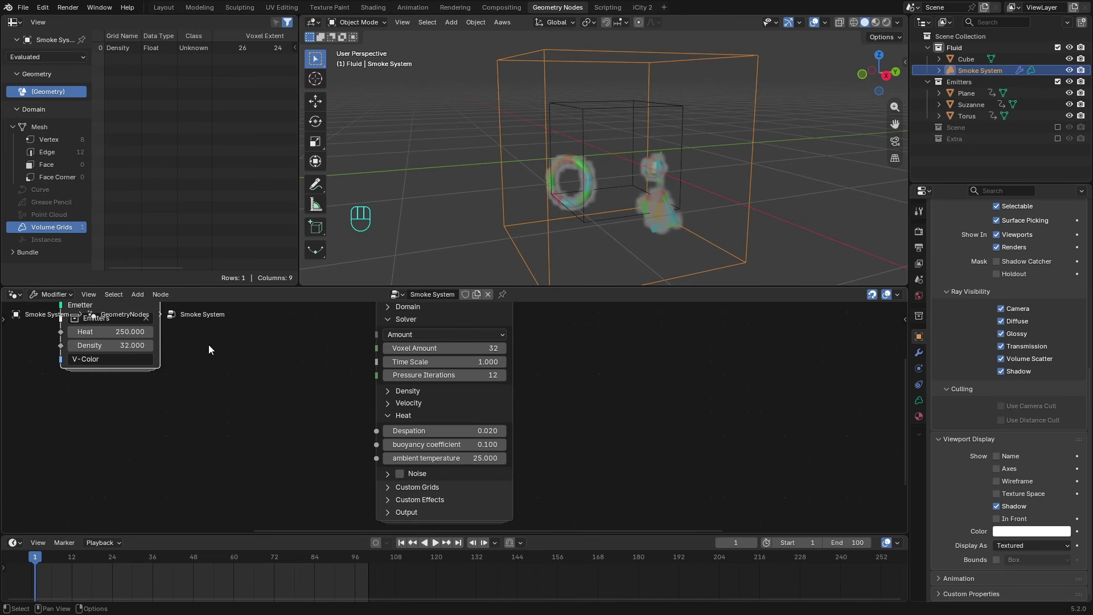
- Expand the Noise settings, collapse the Heat and Solver sections, and enable Noise
{"action": "left_click", "coordinate": [388, 473]}
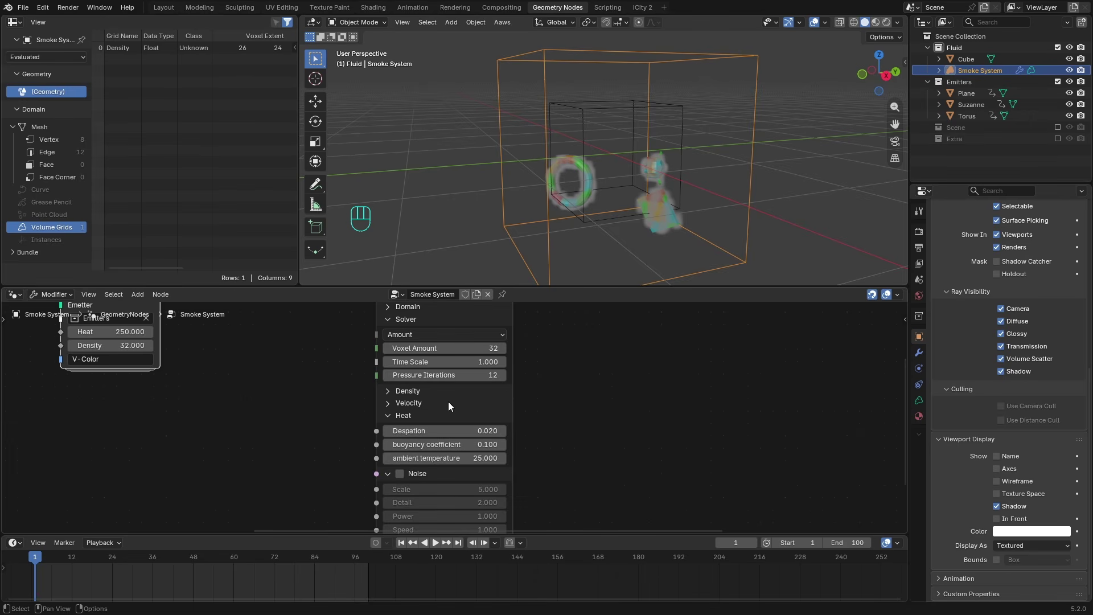
{"action": "left_click", "coordinate": [401, 418]}
{"action": "left_click", "coordinate": [392, 322]}
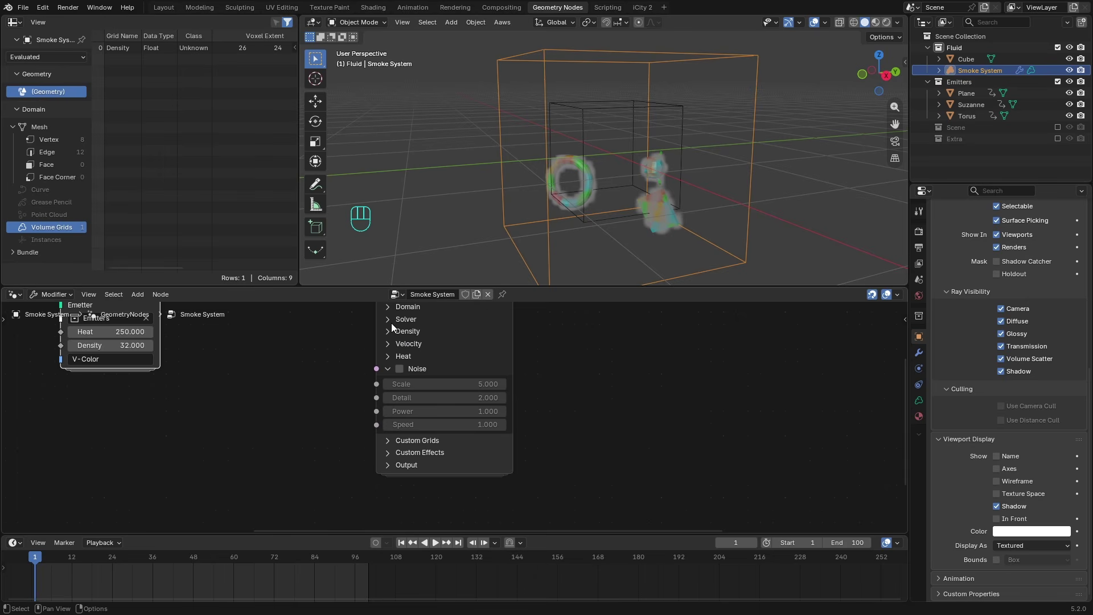
{"action": "left_click", "coordinate": [399, 368]}
- Expand the Solver settings, set Voxel Amount to 64 and preview the noisy smoke by playing the simulation
{"action": "middle_click_drag", "start_coordinate": [619, 340], "coordinate": [576, 435]}
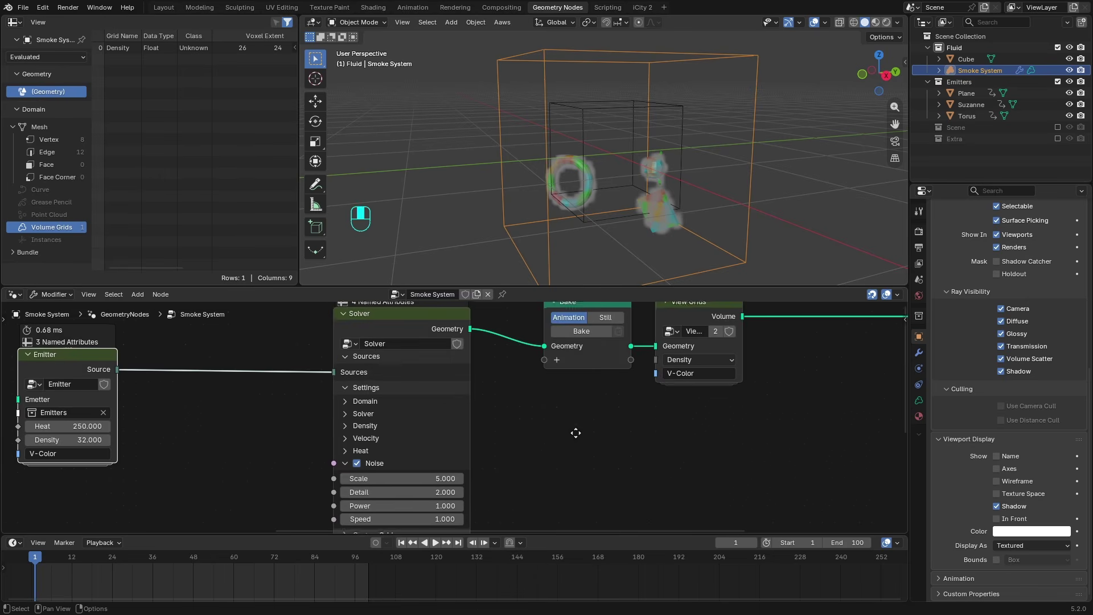
{"action": "left_click", "coordinate": [359, 412]}
{"action": "left_click", "coordinate": [434, 442]}
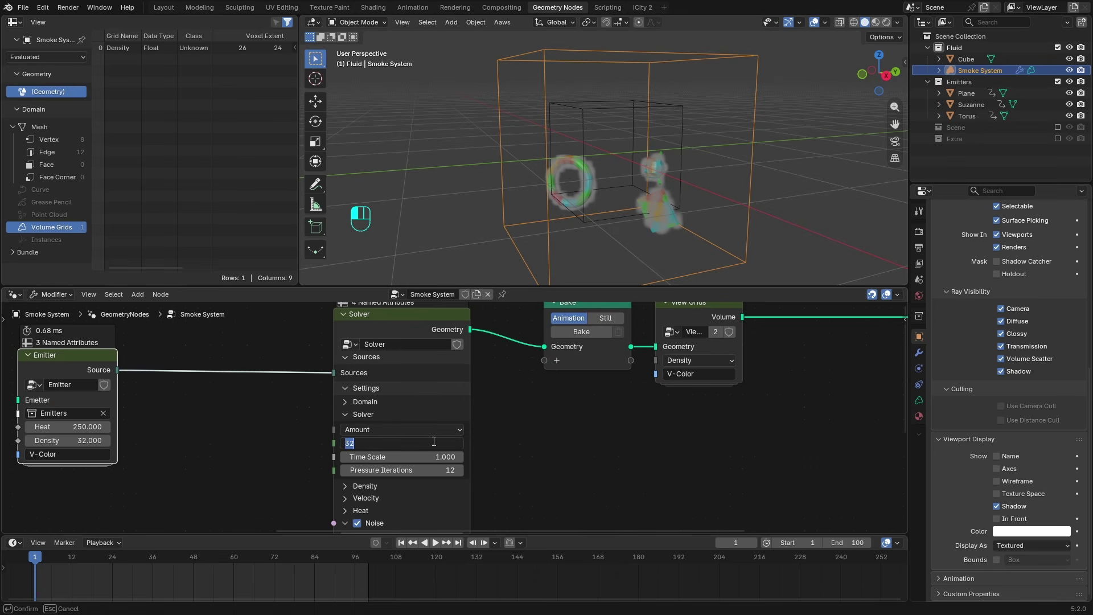
{"action": "type", "text": "63"}
{"action": "key", "text": "BackSpace"}
{"action": "type", "text": "4"}
{"action": "key", "text": "Return"}
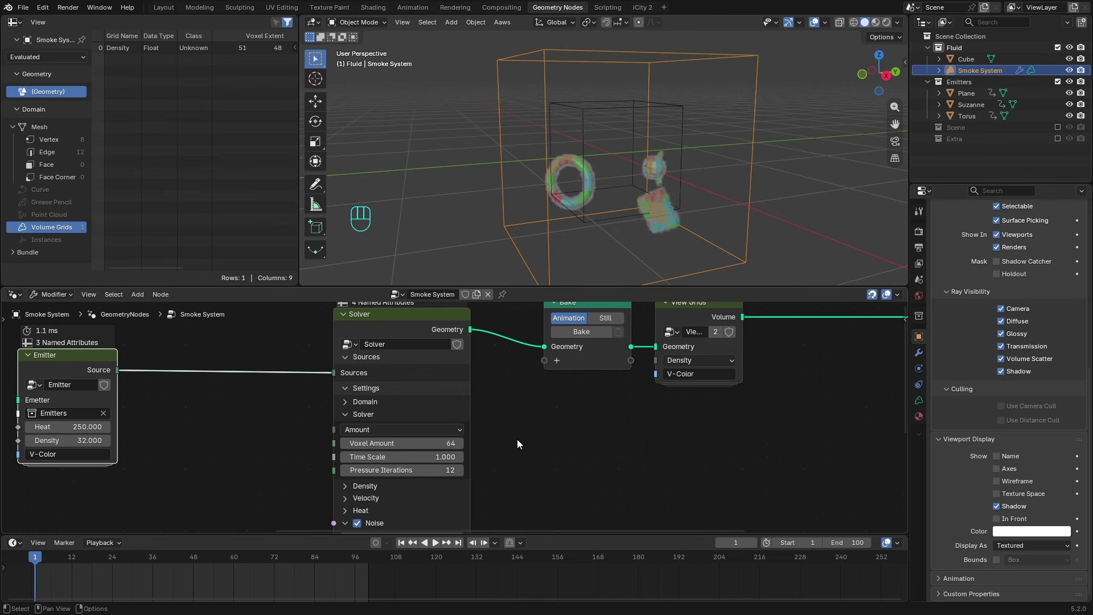
{"action": "key", "text": "space"}
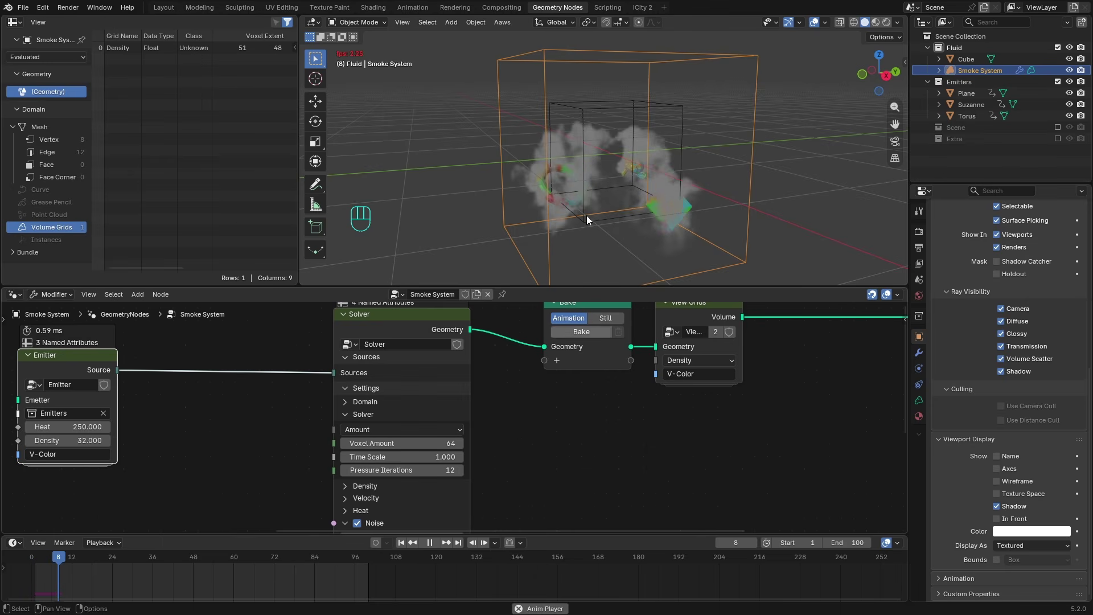
{"action": "key", "text": "space"}
- Set the Noise Power to 0.25 and preview the smoke by playing the simulation
{"action": "middle_click_drag", "start_coordinate": [556, 452], "coordinate": [551, 419]}
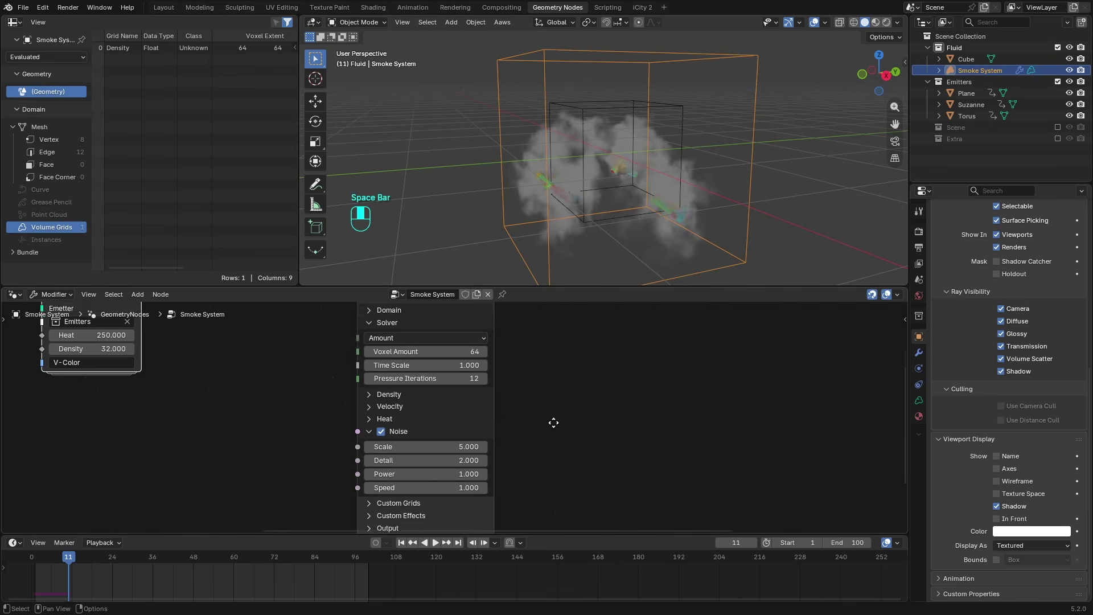
{"action": "scroll", "coordinate": [551, 420], "scroll_direction": "up", "scroll_amount": 3}
{"action": "double_click", "coordinate": [426, 439]}
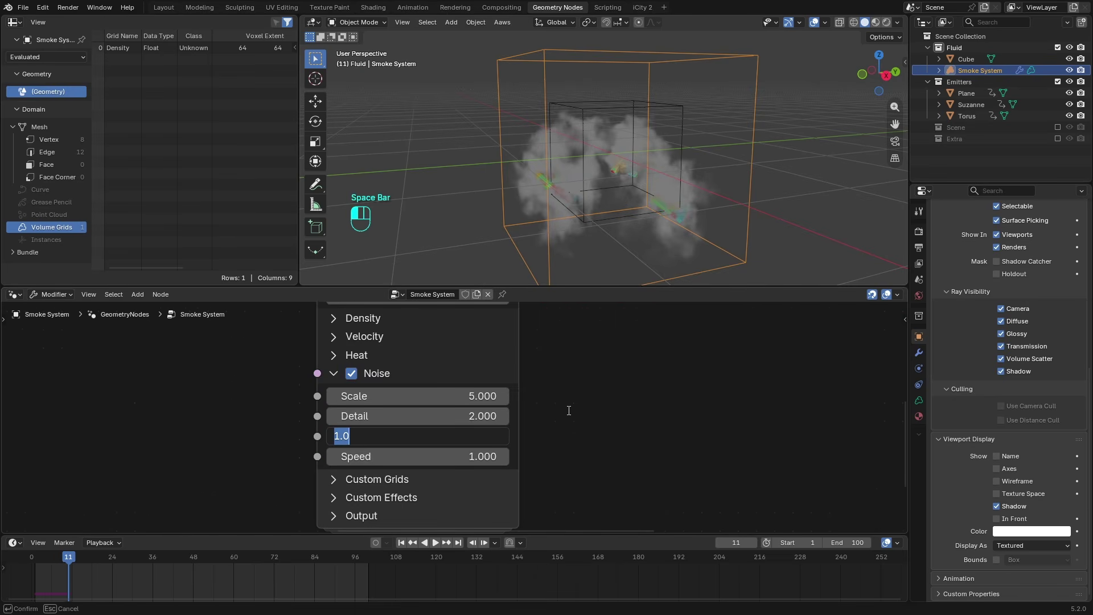
{"action": "type", "text": "0.25"}
{"action": "key", "text": "Return"}
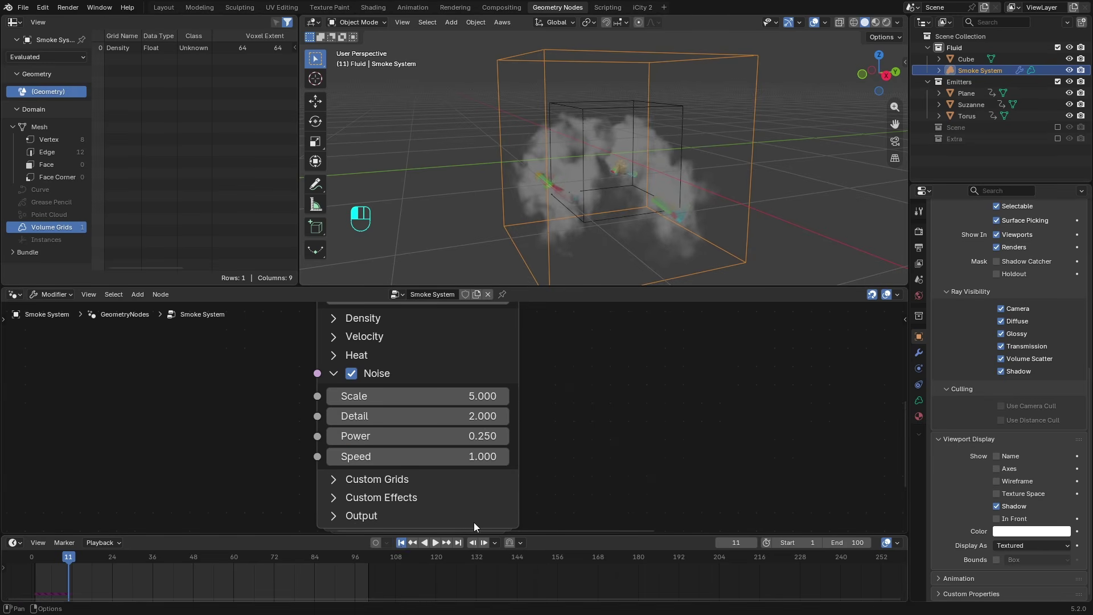
{"action": "key", "text": "space"}
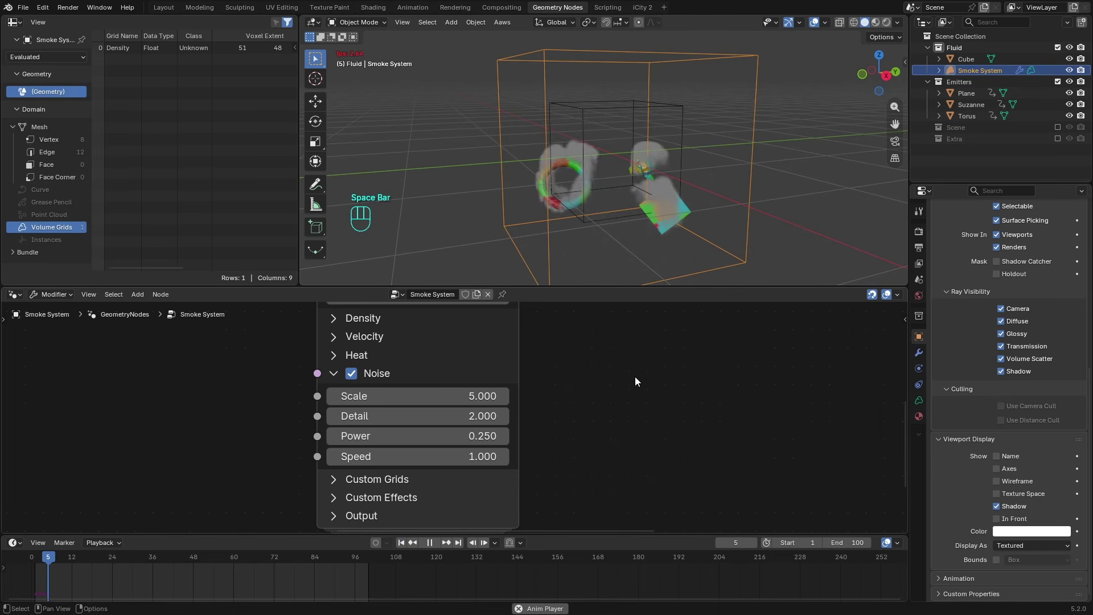
{"action": "scroll", "coordinate": [605, 183], "scroll_direction": "up", "scroll_amount": 2}
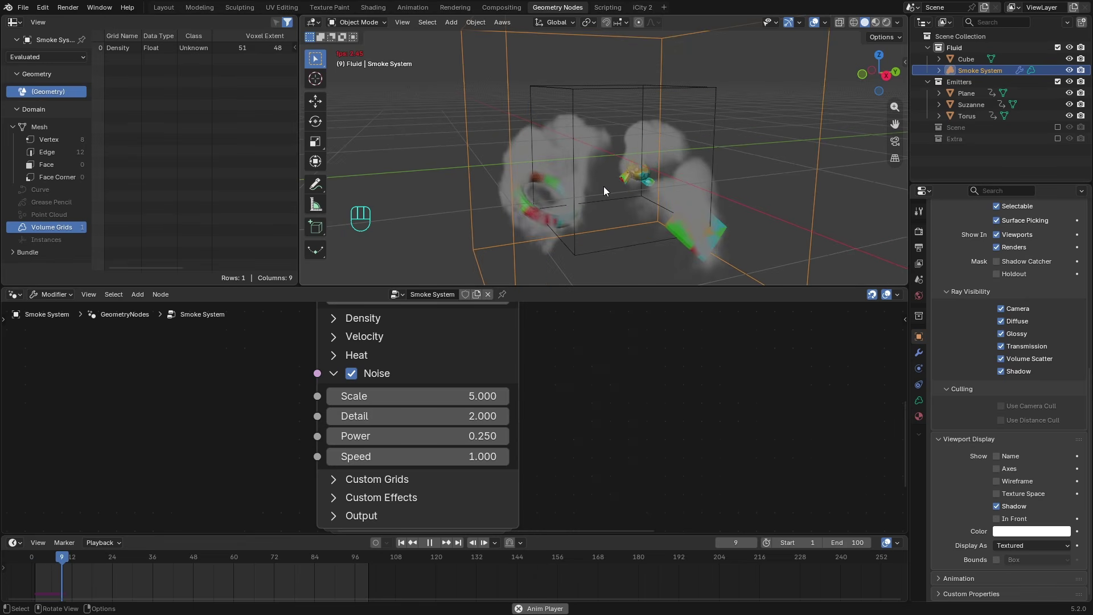
{"action": "key", "text": "space"}
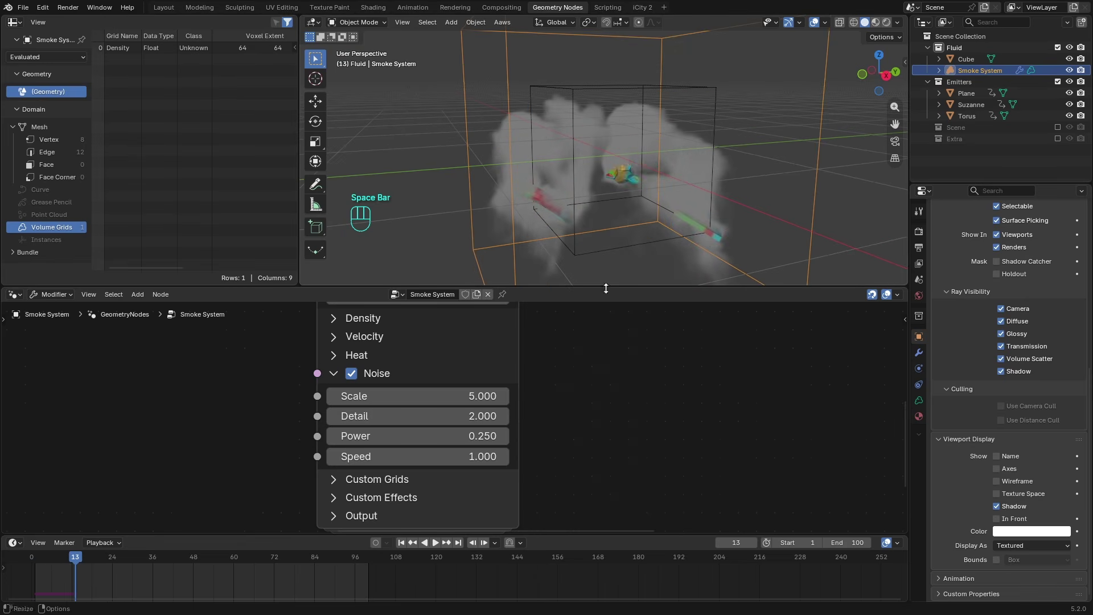
- Disable Noise on the Solver node and replay the simulation from the first frame for comparison
{"action": "scroll", "coordinate": [607, 341], "scroll_direction": "down", "scroll_amount": 3}
{"action": "scroll", "coordinate": [572, 381], "scroll_direction": "up", "scroll_amount": 5}
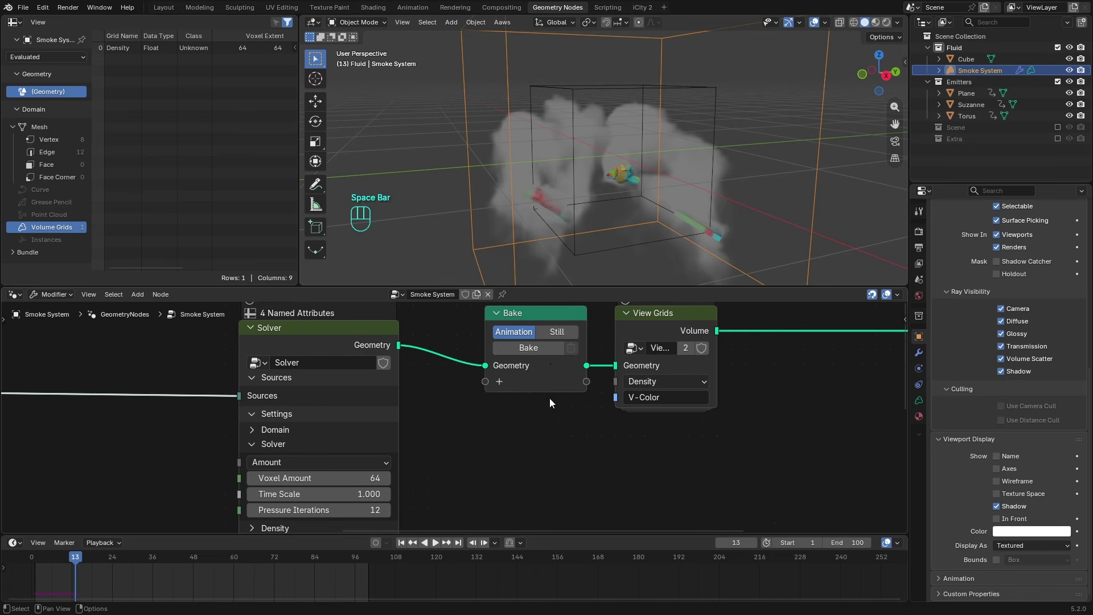
{"action": "middle_click_drag", "start_coordinate": [418, 490], "coordinate": [514, 331]}
{"action": "left_click", "coordinate": [363, 413]}
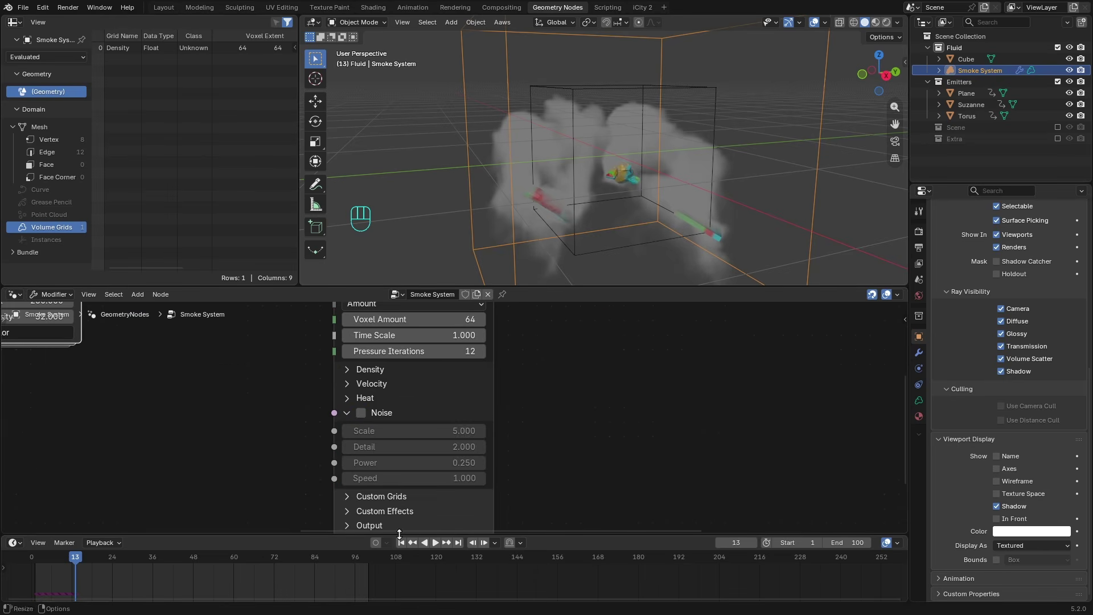
{"action": "left_click", "coordinate": [401, 543]}
{"action": "key", "text": "space"}
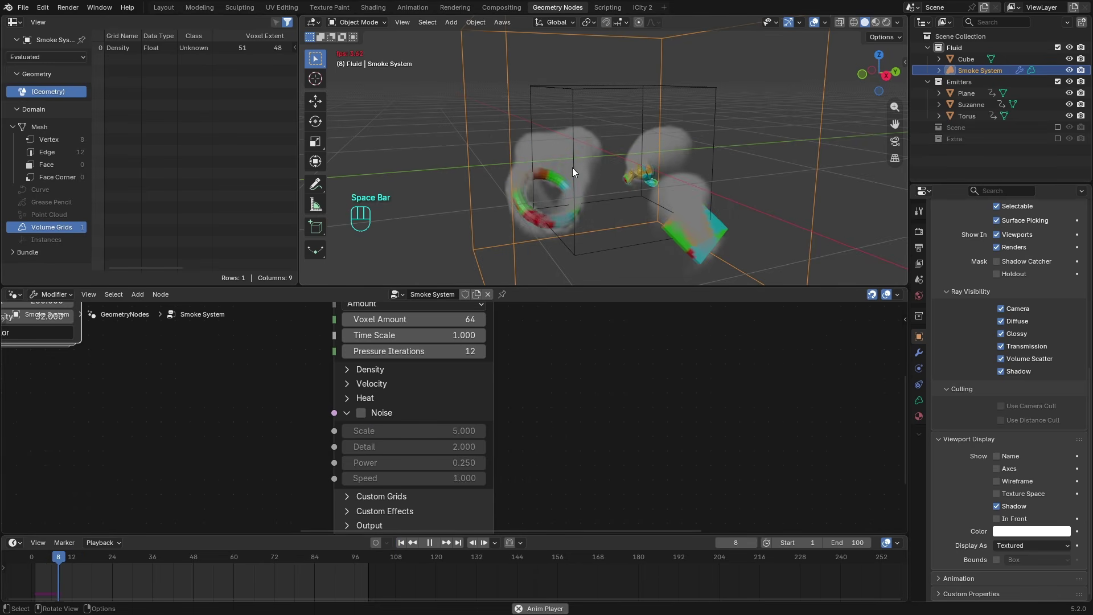
{"action": "key", "text": "space"}
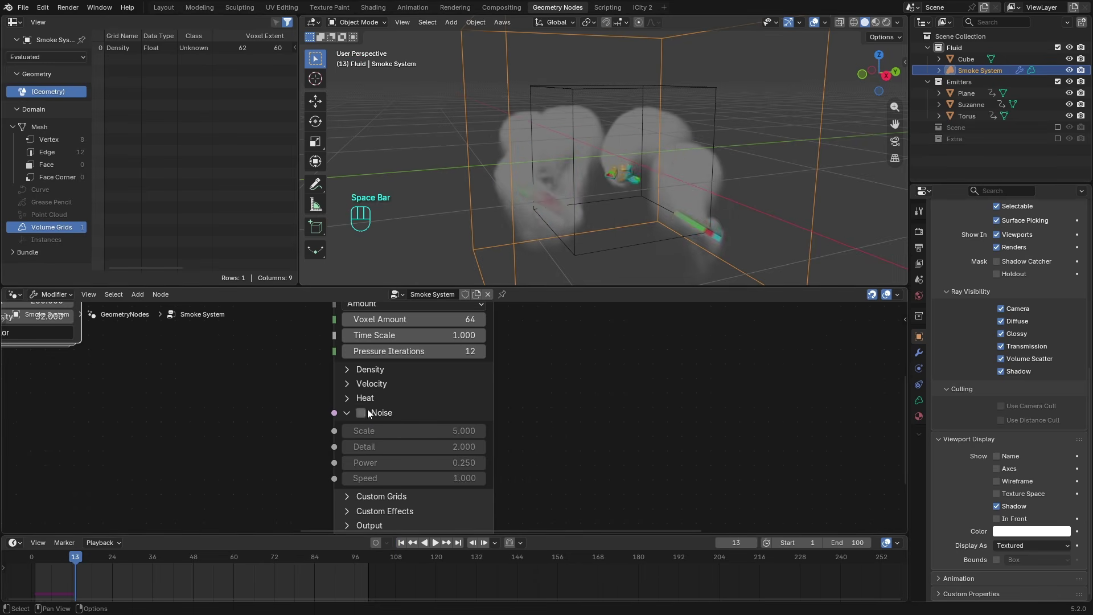
- Collapse the Noise and Solver sections of the Solver node and expand Custom Grids
{"action": "left_click", "coordinate": [348, 411]}
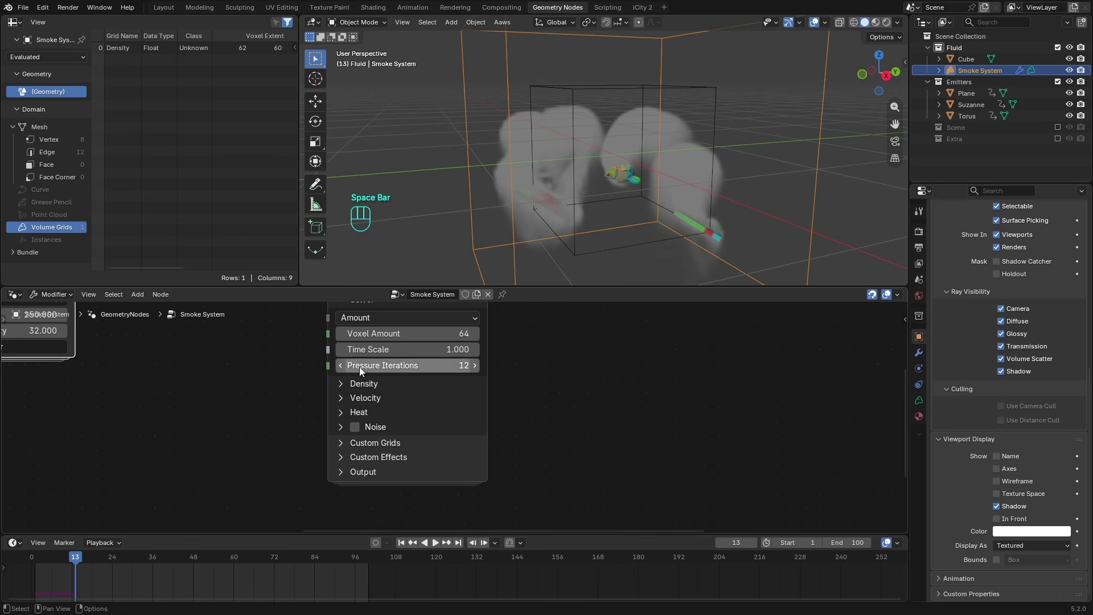
{"action": "middle_click_drag", "start_coordinate": [360, 367], "coordinate": [366, 434]}
{"action": "left_click", "coordinate": [350, 364]}
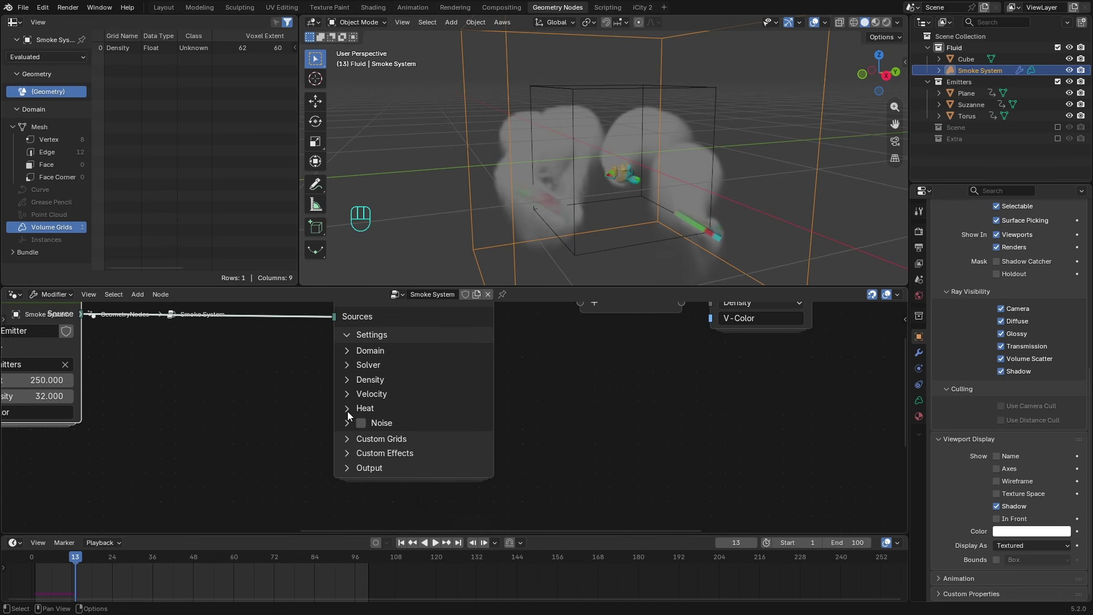
{"action": "left_click", "coordinate": [342, 438]}
{"action": "middle_click_drag", "start_coordinate": [335, 463], "coordinate": [398, 440]}
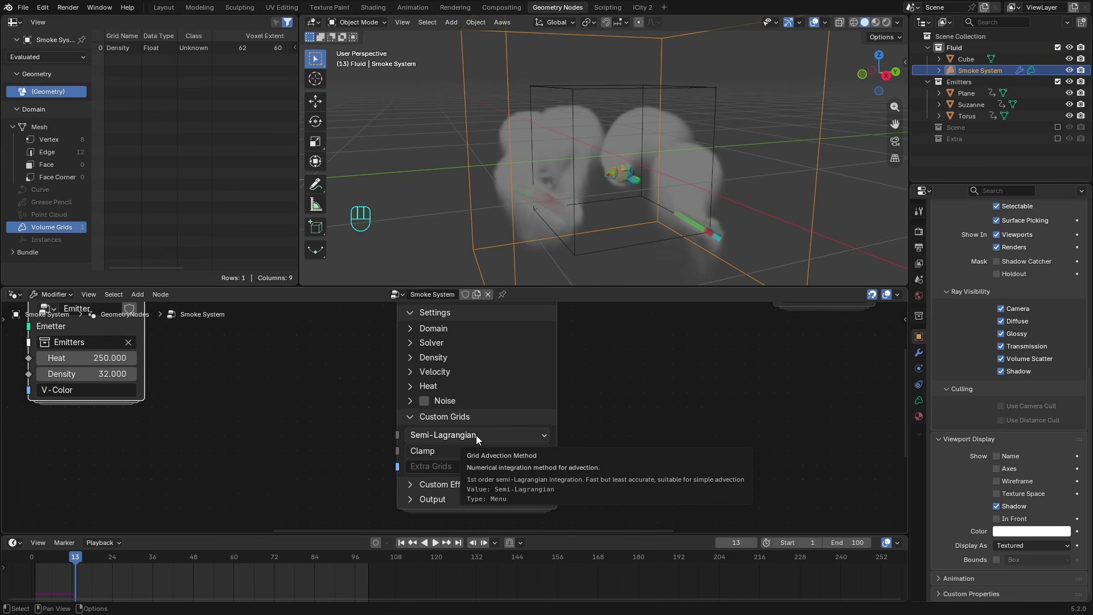
- Examine the Custom Grids options: the advection method, the limiter setting and the Extra Grids name field
{"action": "left_click", "coordinate": [476, 435]}
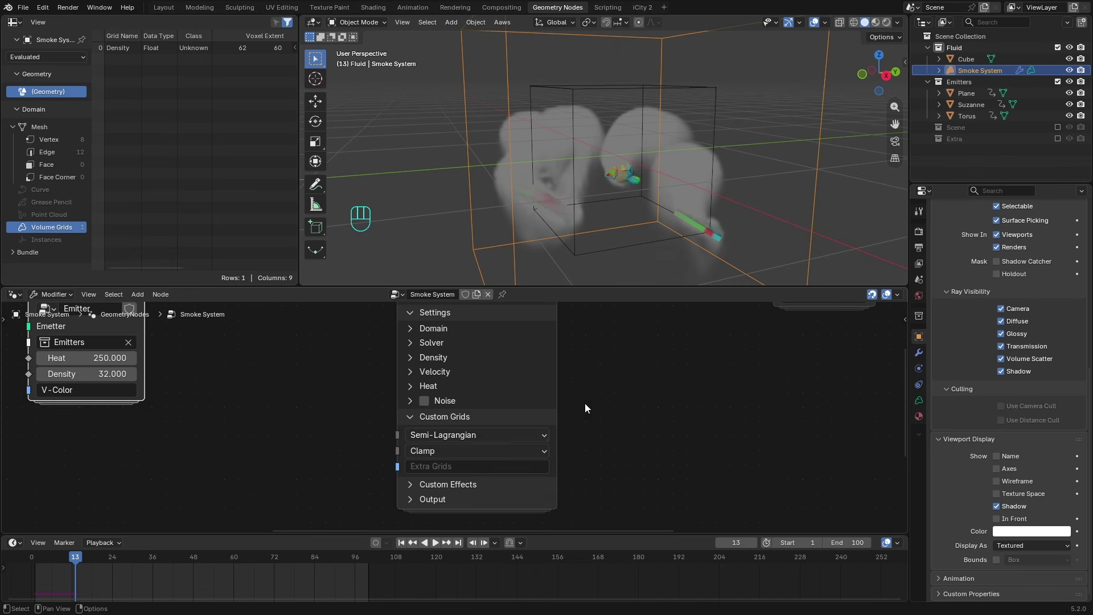
{"action": "scroll", "coordinate": [453, 416], "scroll_direction": "down", "scroll_amount": 2}
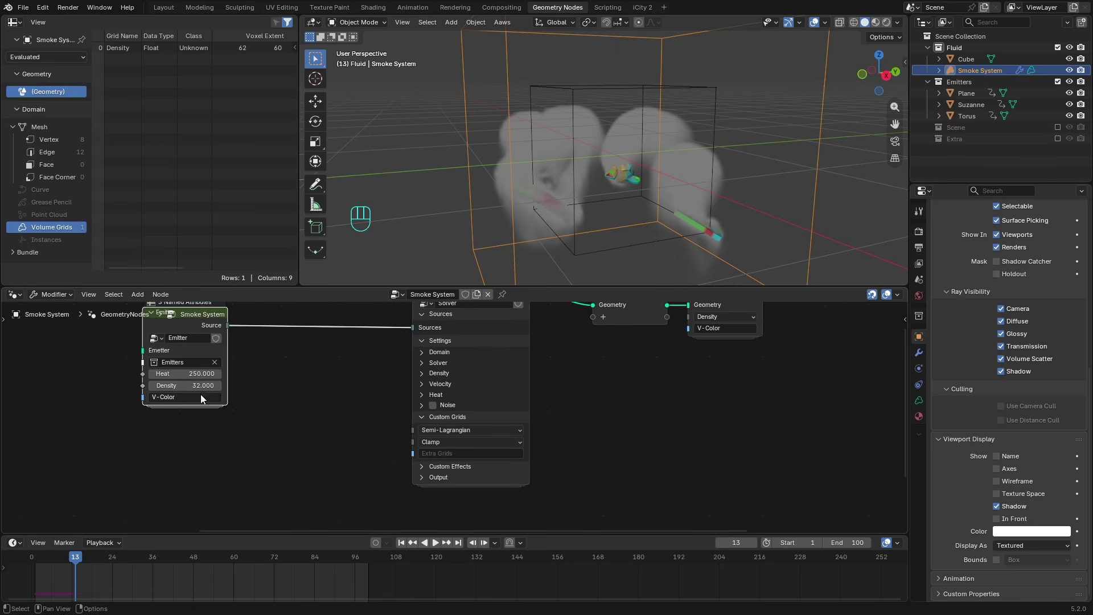
{"action": "middle_click_drag", "start_coordinate": [301, 405], "coordinate": [277, 432]}
{"action": "middle_click_drag", "start_coordinate": [502, 452], "coordinate": [499, 429]}
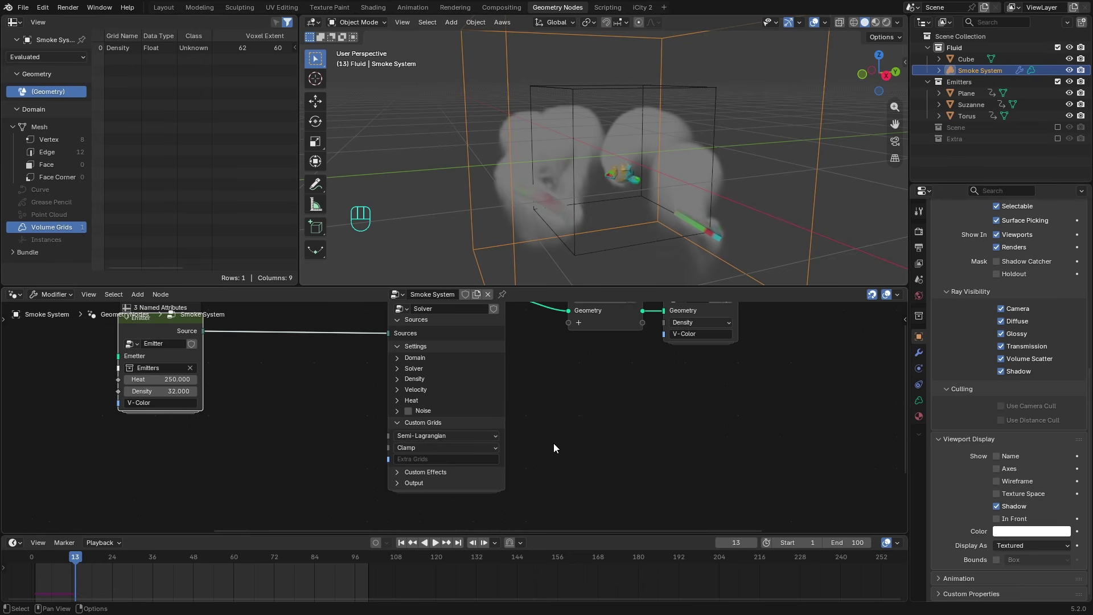
{"action": "scroll", "coordinate": [552, 446], "scroll_direction": "up", "scroll_amount": 2}
{"action": "left_click", "coordinate": [395, 463]}
{"action": "key", "text": "Escape"}
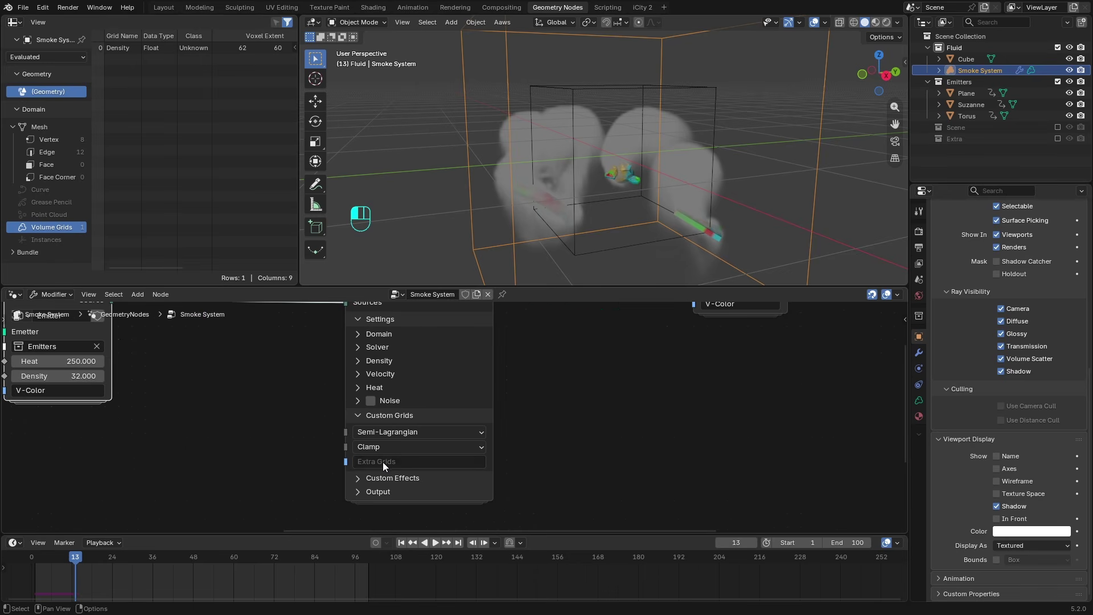
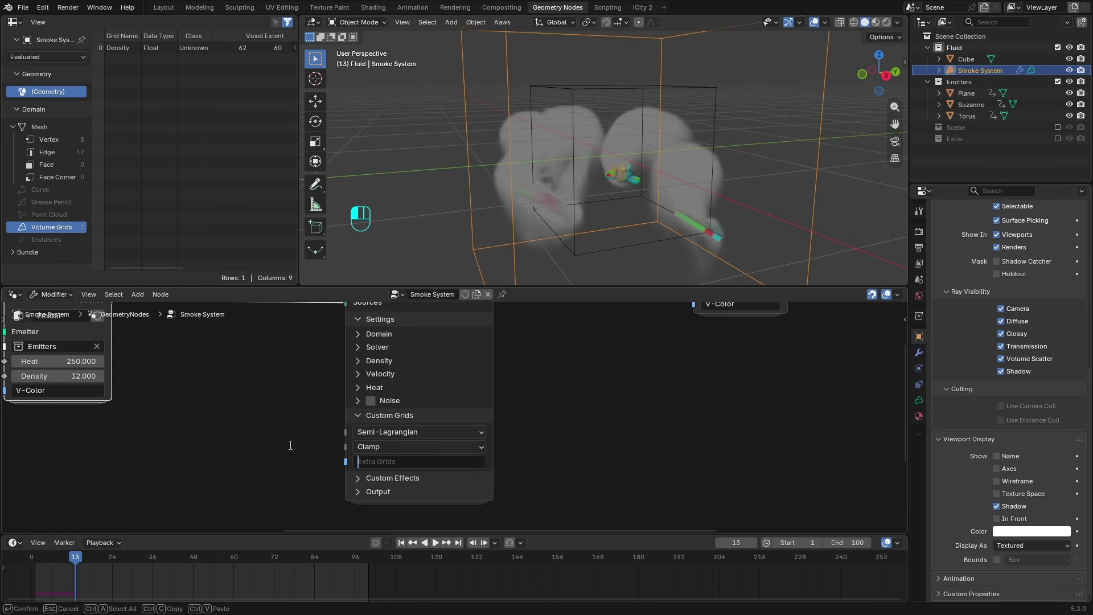
{"action": "scroll", "coordinate": [341, 414], "scroll_direction": "down", "scroll_amount": 1}
{"action": "scroll", "coordinate": [370, 415], "scroll_direction": "up", "scroll_amount": 1}
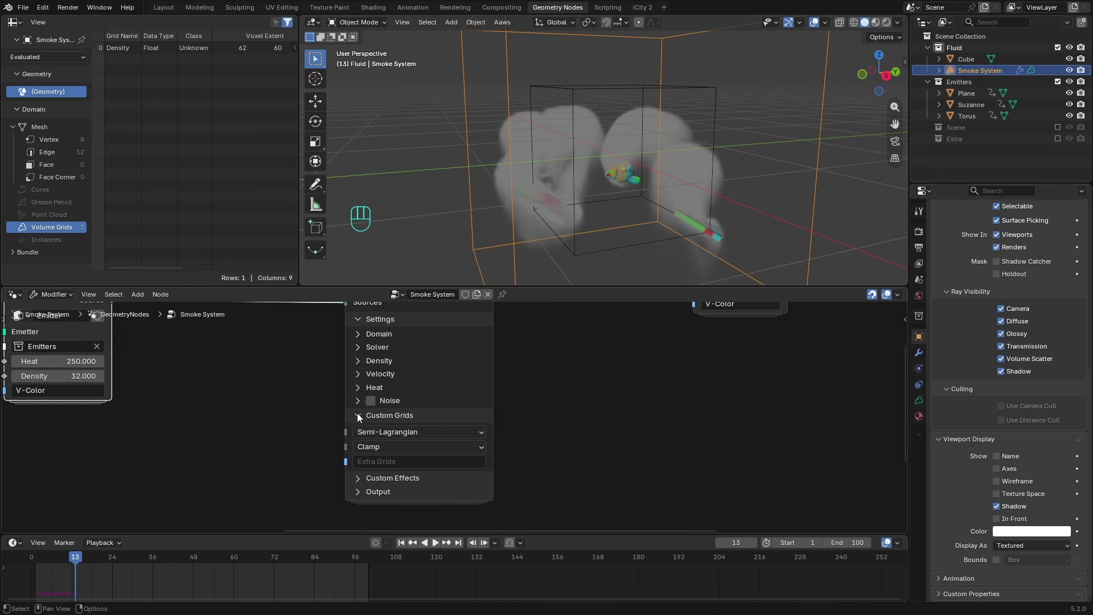
- Collapse Custom Grids, expand Custom Effects and return the timeline to the first frame
{"action": "left_click", "coordinate": [357, 416]}
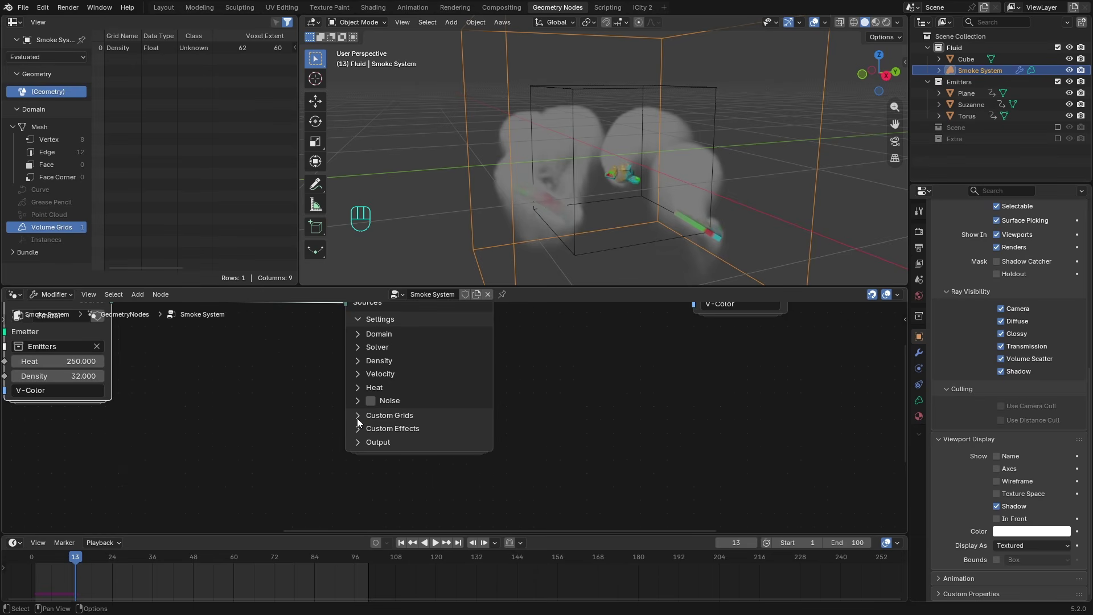
{"action": "left_click", "coordinate": [357, 428]}
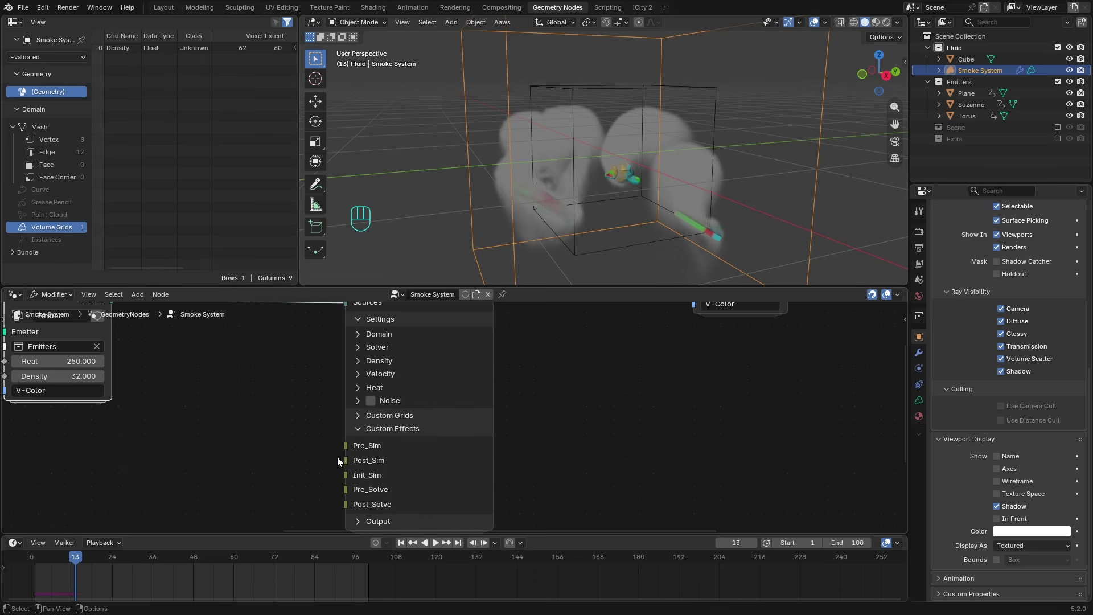
{"action": "middle_click_drag", "start_coordinate": [311, 455], "coordinate": [486, 430]}
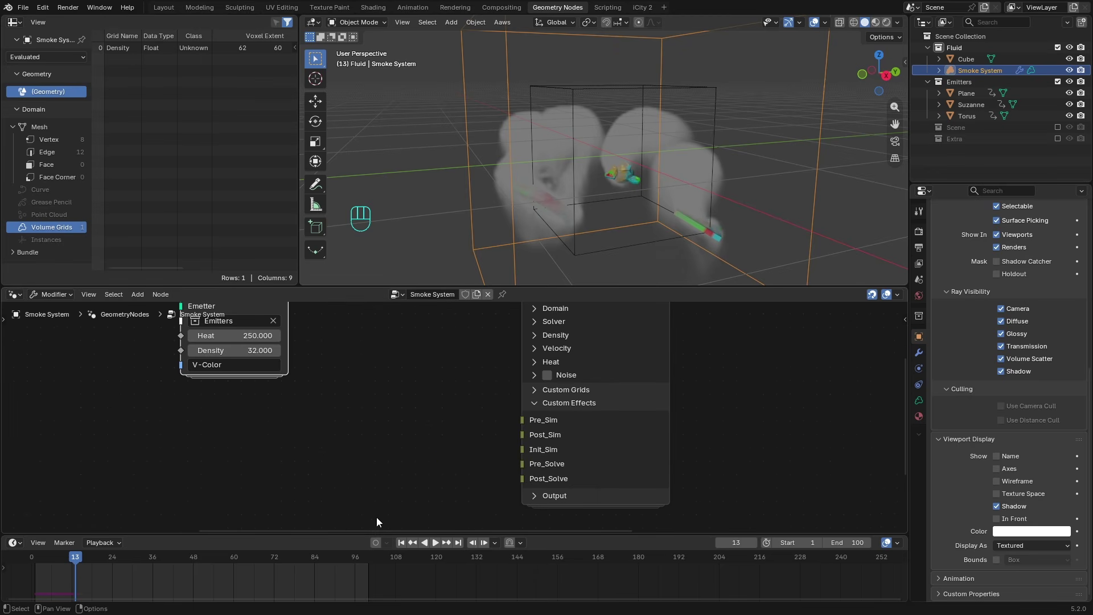
{"action": "left_click", "coordinate": [401, 542]}
- Add a Closure zone linked to the Solver's Pre_Sim input
{"action": "scroll", "coordinate": [491, 433], "scroll_direction": "down", "scroll_amount": 2}
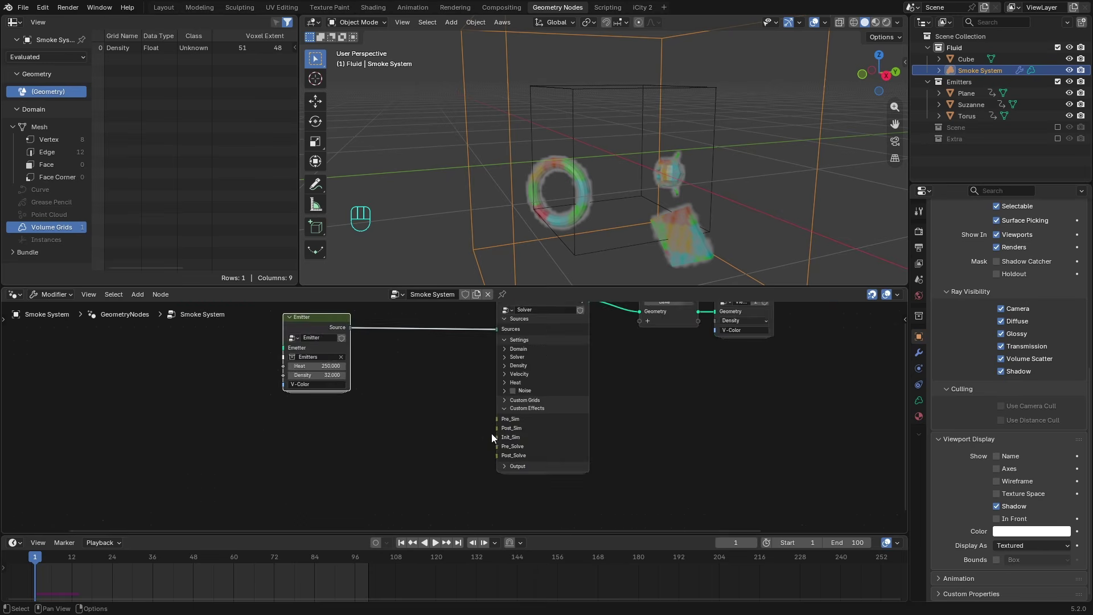
{"action": "scroll", "coordinate": [492, 436], "scroll_direction": "up", "scroll_amount": 3}
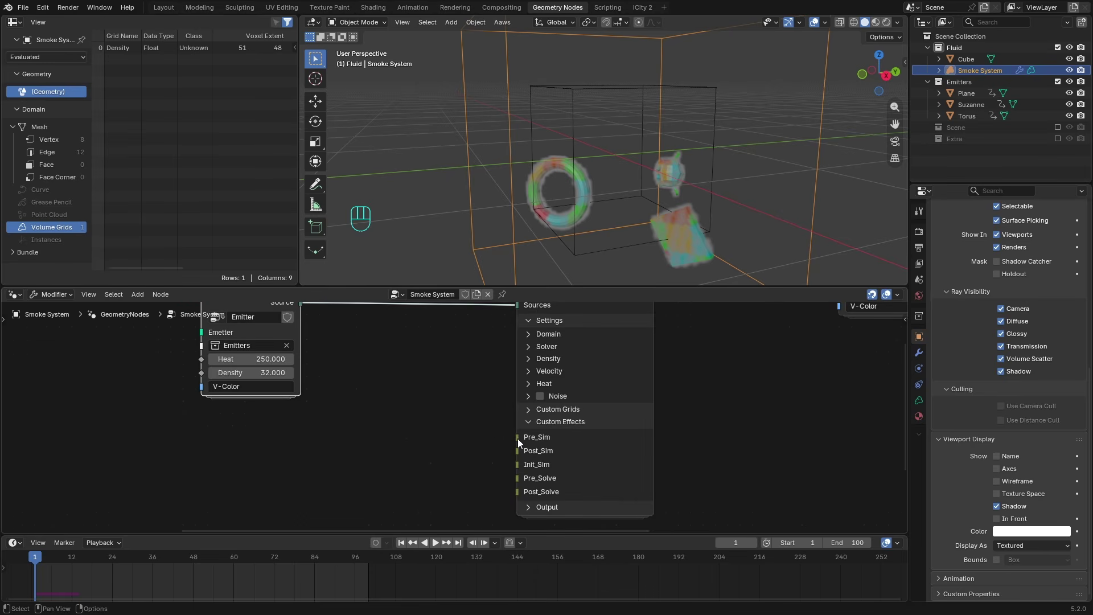
{"action": "left_click_drag", "start_coordinate": [515, 437], "coordinate": [341, 463]}
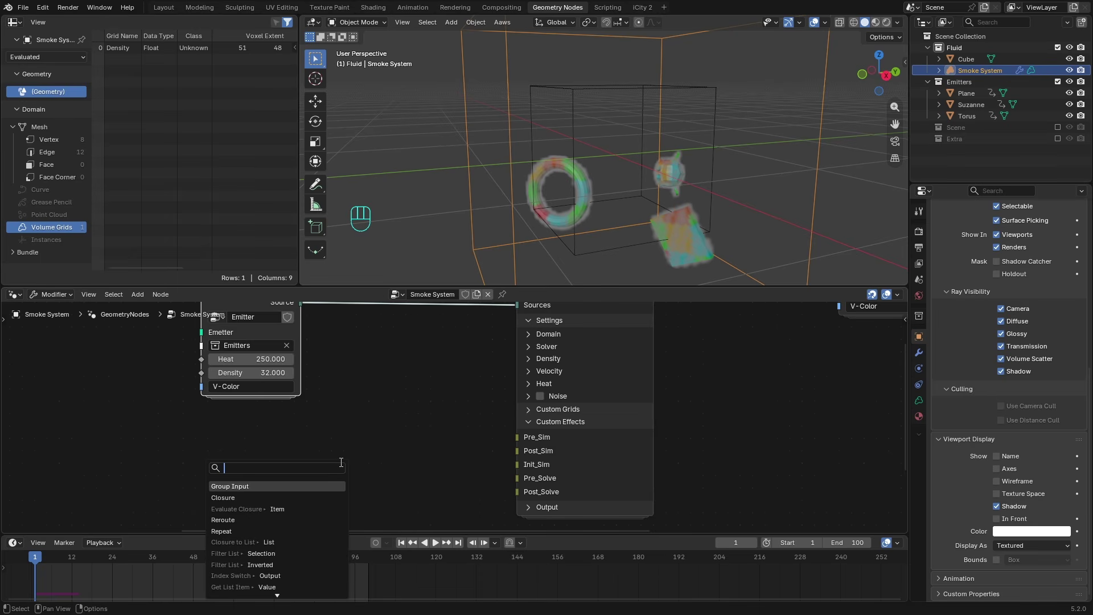
{"action": "left_click", "coordinate": [283, 494]}
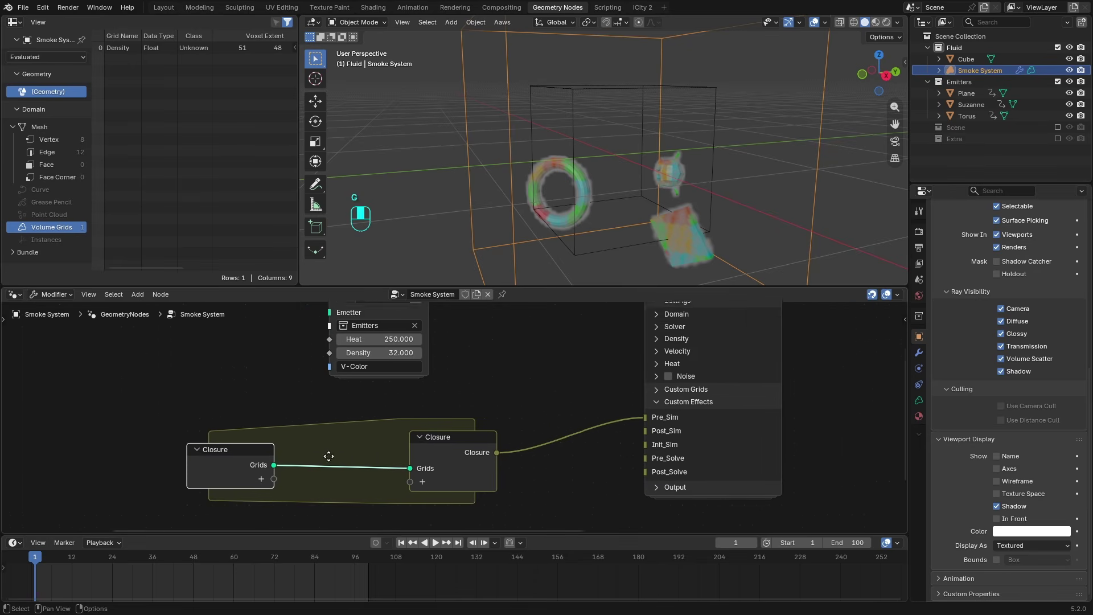
- View the closure's incoming Grids through a Viewer node and move the Closure input node farther from the zone's output
{"action": "left_click", "coordinate": [322, 449], "text": "ctrl+shift"}
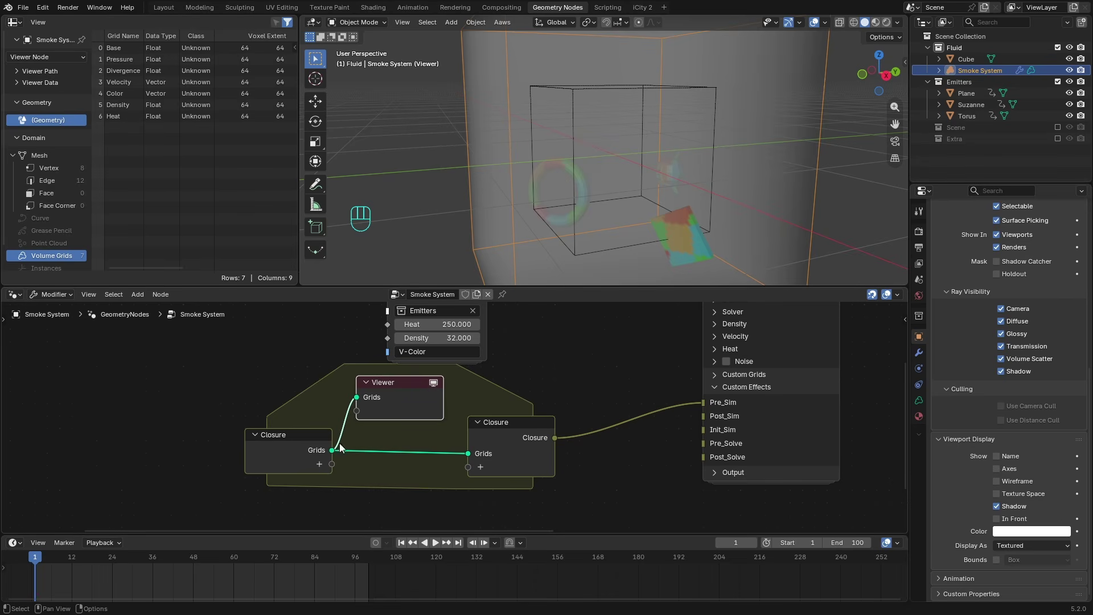
{"action": "left_click", "coordinate": [313, 449]}
{"action": "key", "text": "g"}
{"action": "left_click", "coordinate": [117, 451]}
{"action": "middle_click_drag", "start_coordinate": [206, 453], "coordinate": [230, 419]}
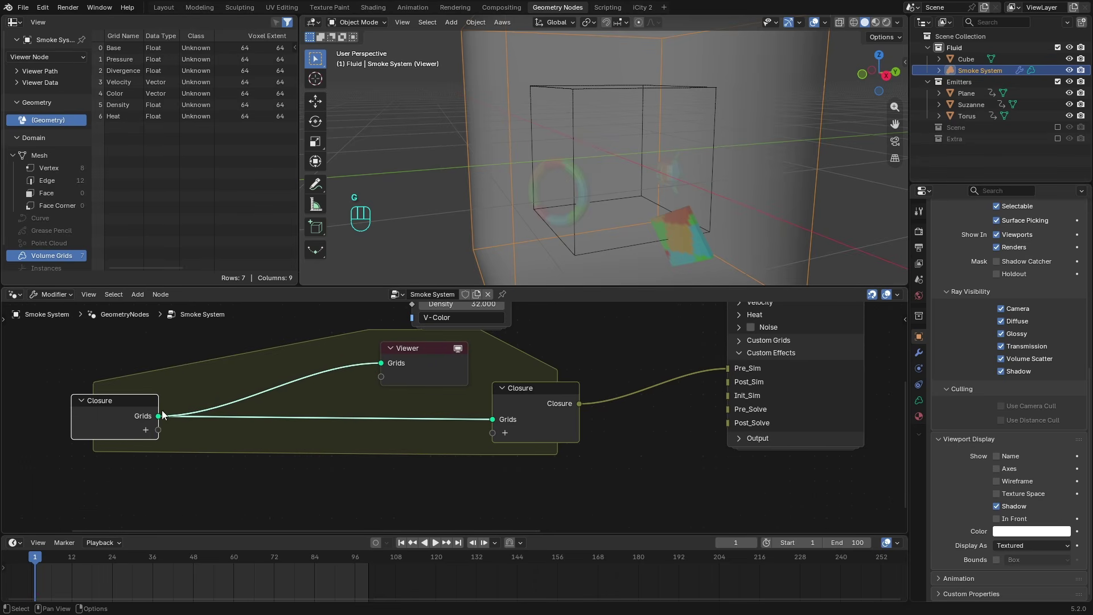
- Delete the Viewer node and insert a Store Named Grid node on the Grids link inside the closure zone
{"action": "left_click", "coordinate": [408, 363]}
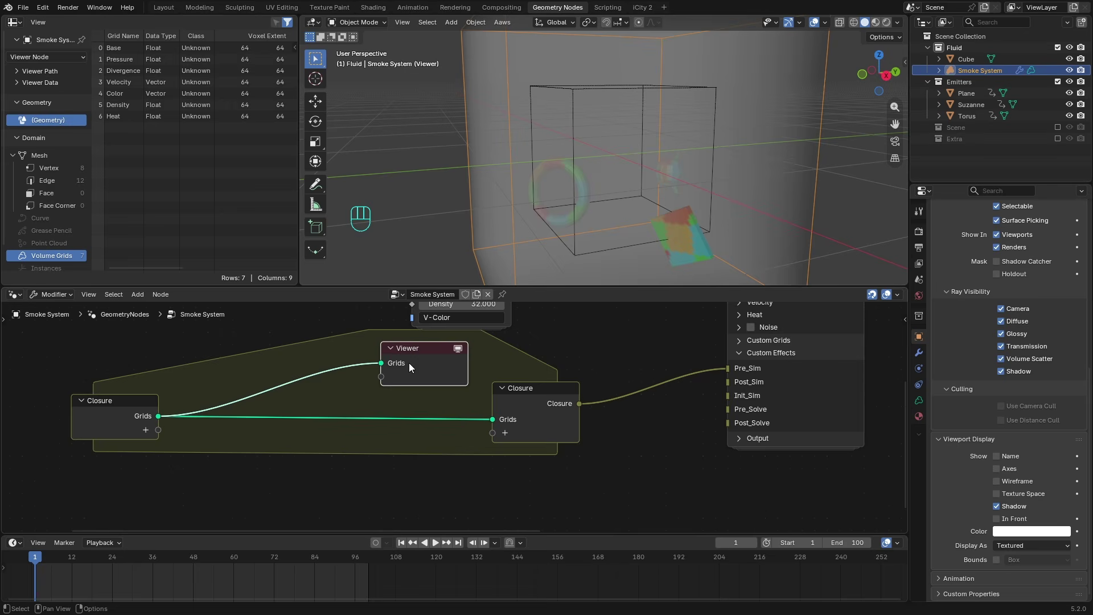
{"action": "key", "text": "x"}
{"action": "key", "text": "shift+a"}
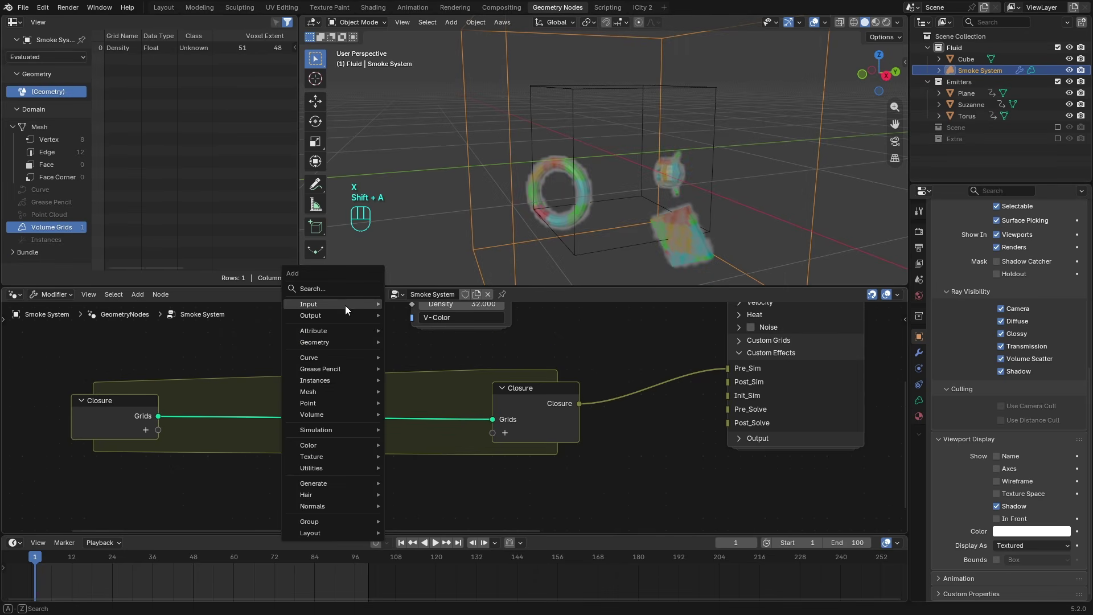
{"action": "type", "text": "sto"}
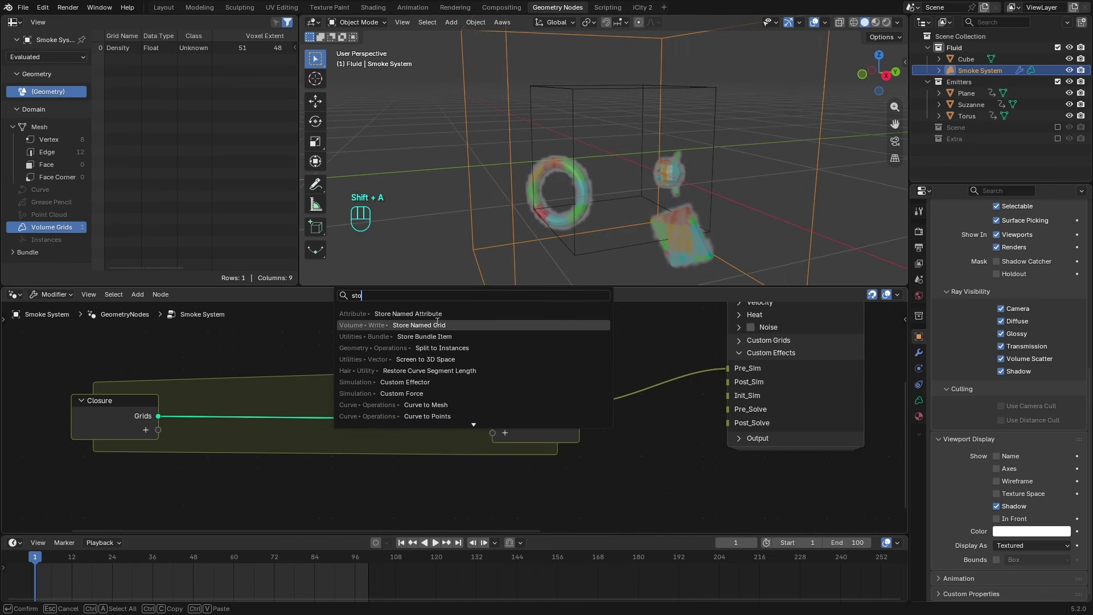
{"action": "left_click", "coordinate": [438, 325]}
{"action": "left_click", "coordinate": [419, 453]}
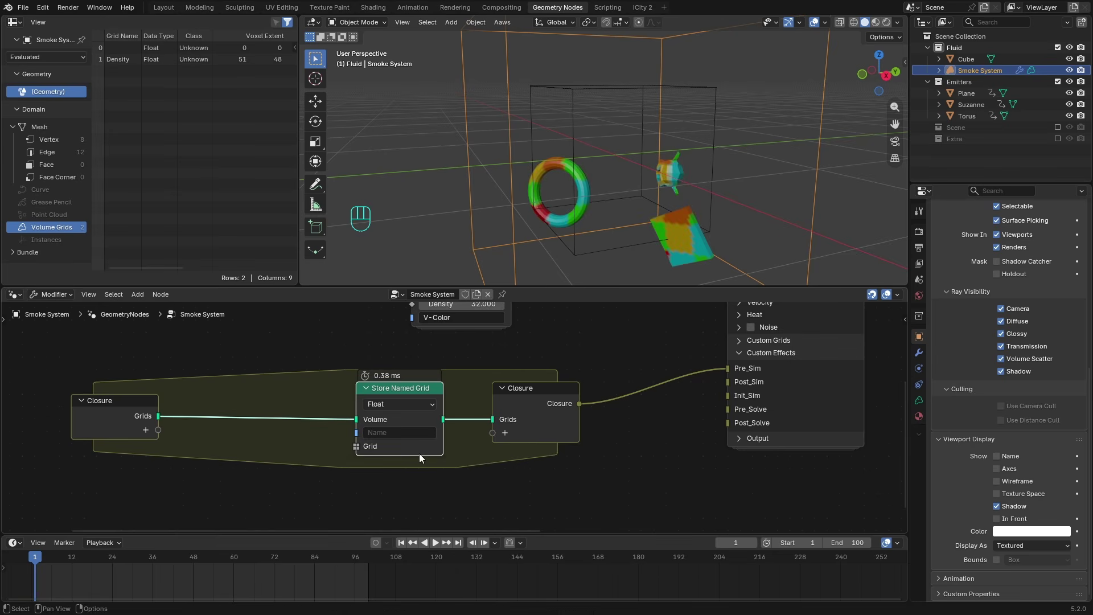
- Insert a Get Named Grid node between the closure's incoming Grids and the Store Named Grid node's Volume input
{"action": "middle_click_drag", "start_coordinate": [319, 446], "coordinate": [363, 386]}
{"action": "scroll", "coordinate": [387, 410], "scroll_direction": "up", "scroll_amount": 3}
{"action": "left_click", "coordinate": [125, 364]}
{"action": "key", "text": "g"}
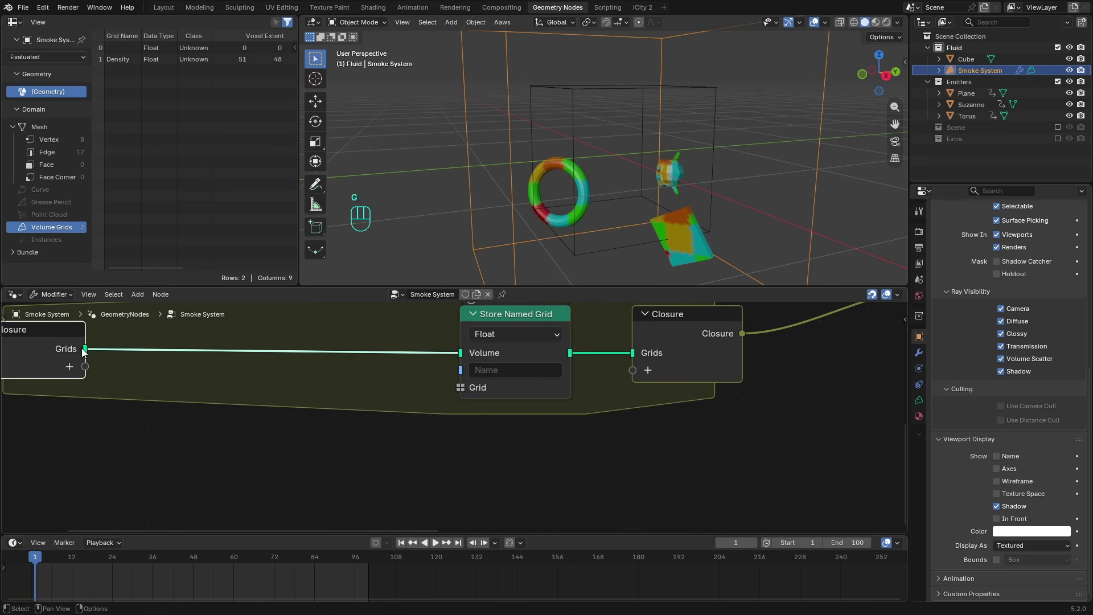
{"action": "left_click", "coordinate": [70, 355]}
{"action": "left_click_drag", "start_coordinate": [85, 366], "coordinate": [123, 381]}
{"action": "type", "text": "get n"}
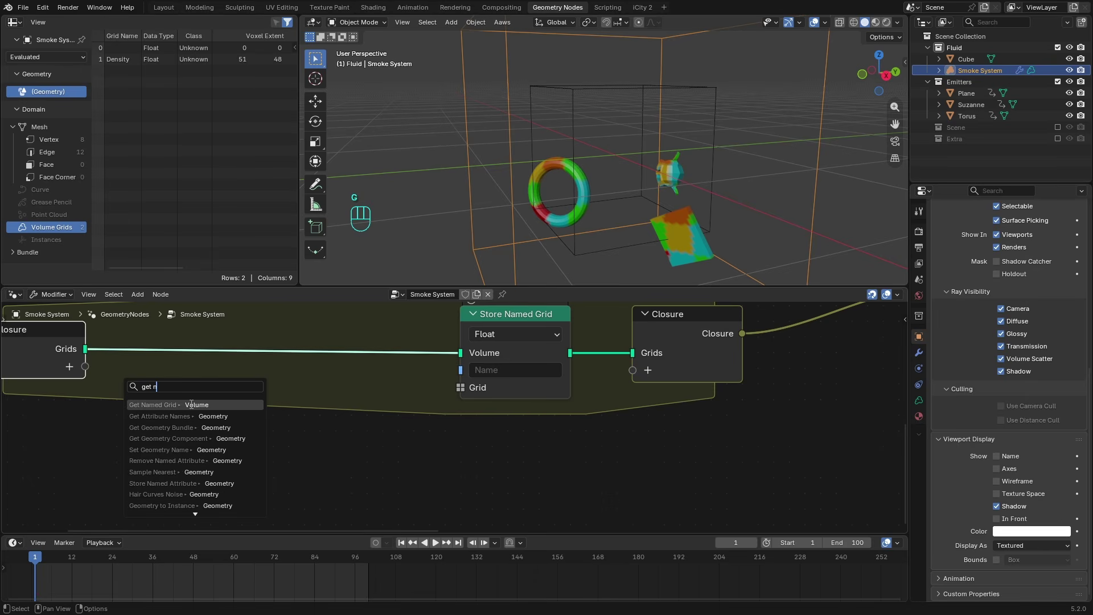
{"action": "left_click", "coordinate": [191, 405]}
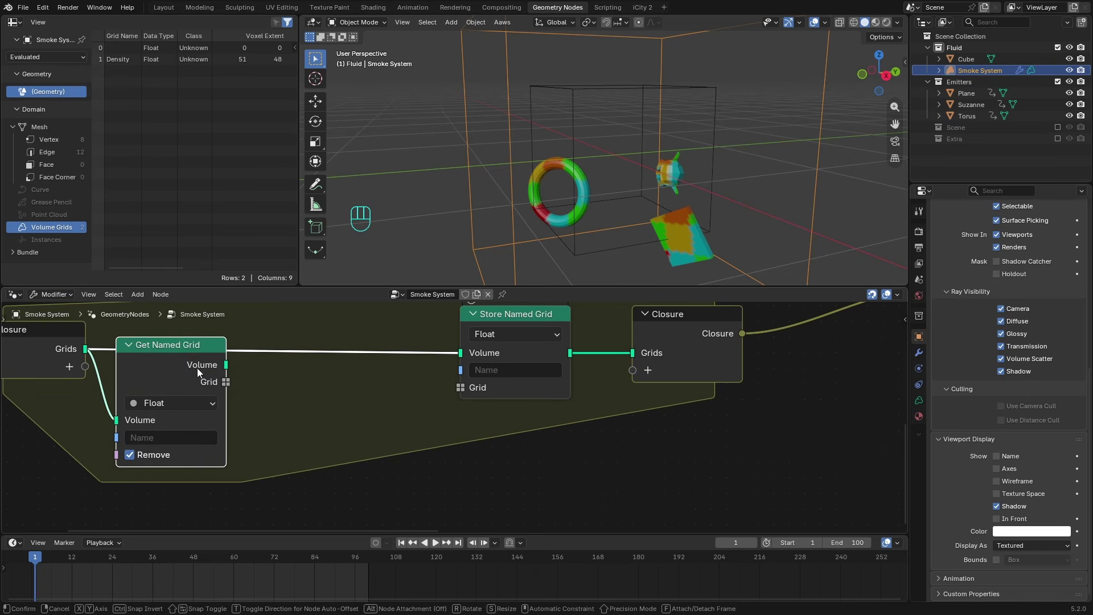
{"action": "left_click", "coordinate": [660, 346]}
{"action": "scroll", "coordinate": [735, 364], "scroll_direction": "down", "scroll_amount": 4}
{"action": "scroll", "coordinate": [750, 345], "scroll_direction": "up", "scroll_amount": 3}
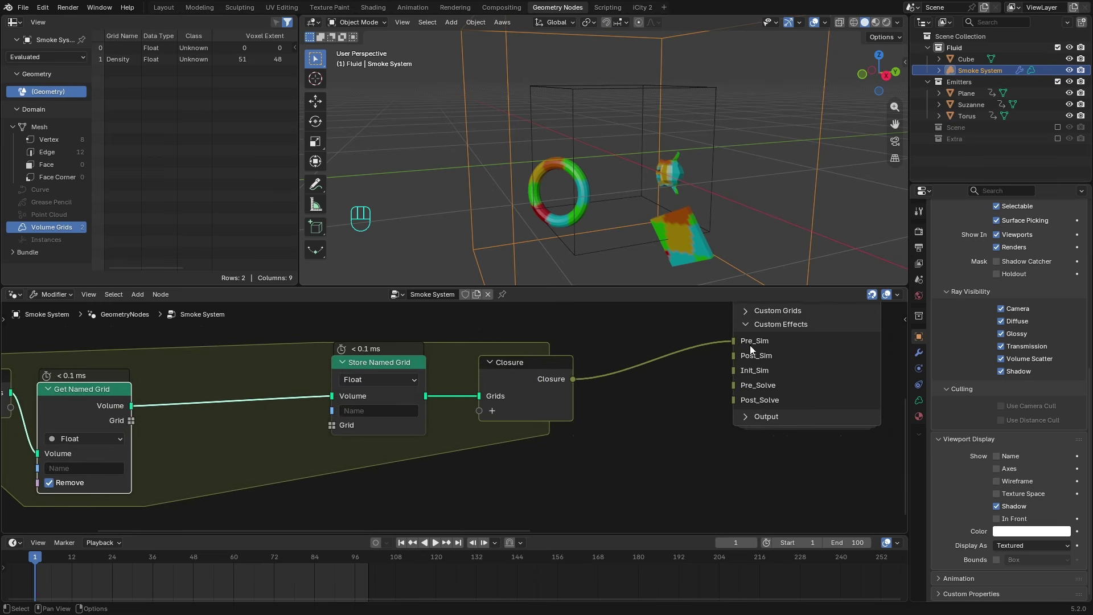
{"action": "middle_click_drag", "start_coordinate": [163, 426], "coordinate": [336, 424]}
- View the Get Named Grid node's Volume output through a Viewer node and set its grid name to Base
{"action": "left_click", "coordinate": [339, 443]}
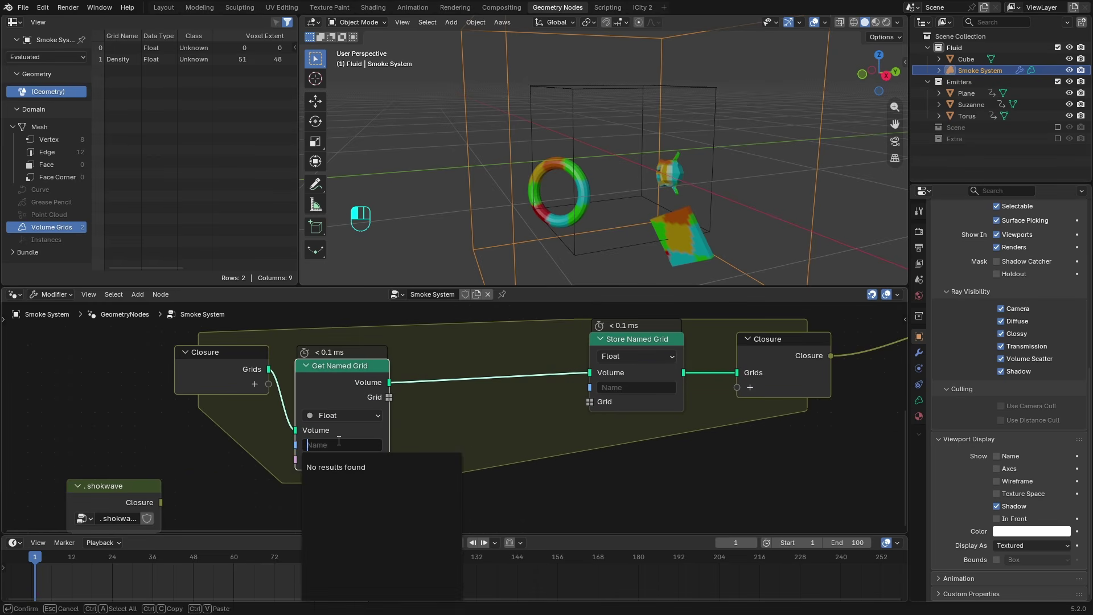
{"action": "left_click", "coordinate": [367, 377], "text": "ctrl+shift"}
{"action": "left_click", "coordinate": [340, 443]}
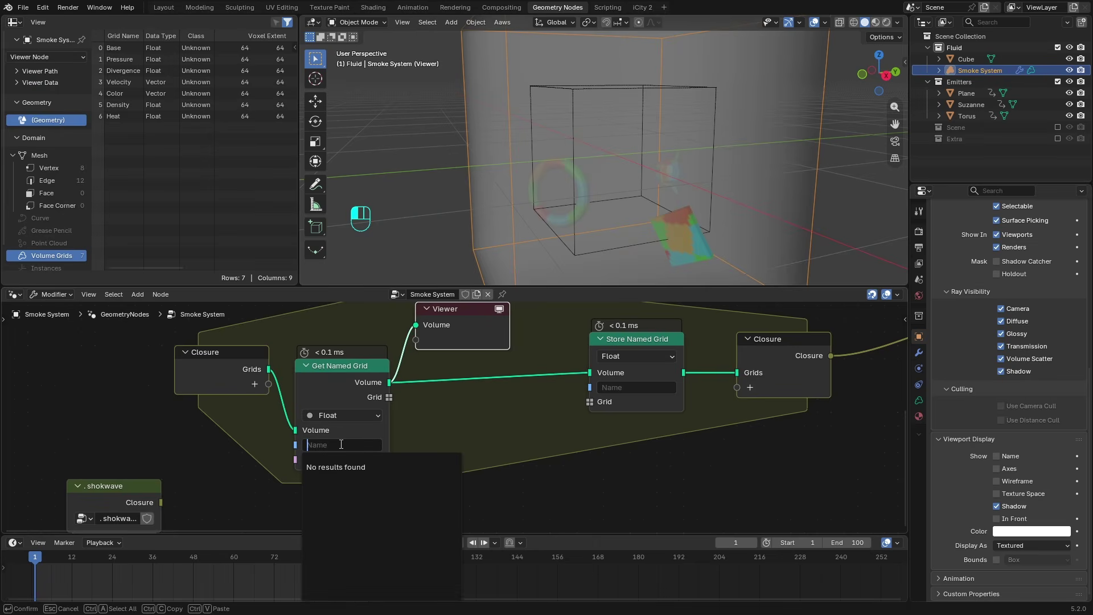
{"action": "type", "text": "Base"}
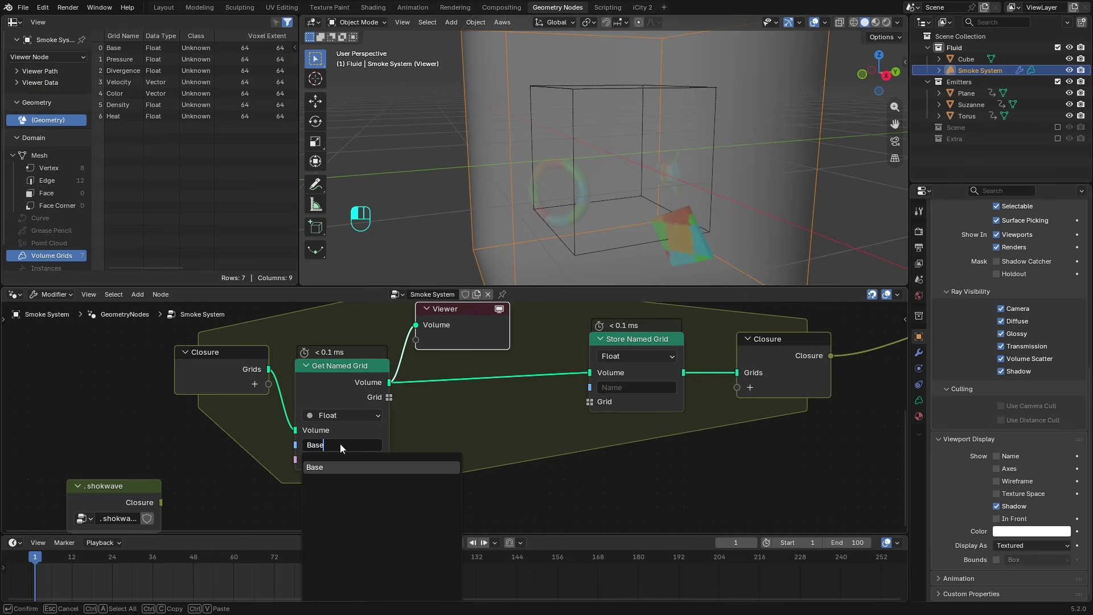
{"action": "key", "text": "Return"}
- Add a Field to Grid node using the Base grid as Topology, turn off Remove, and link its output to Store Named Grid's Grid input
{"action": "left_click_drag", "start_coordinate": [390, 392], "coordinate": [422, 451]}
{"action": "type", "text": "fie"}
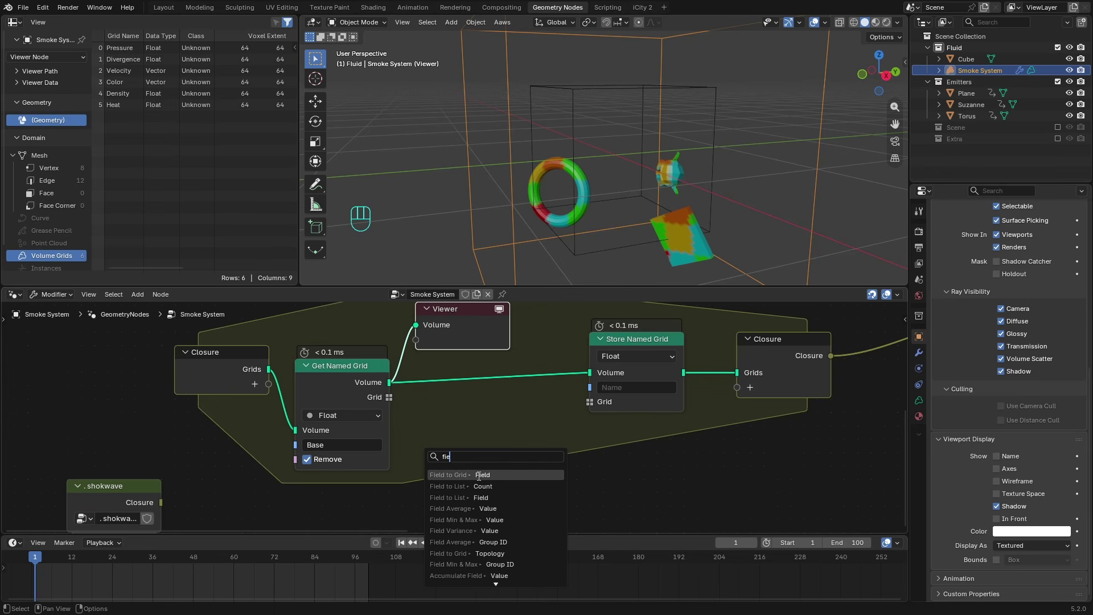
{"action": "left_click", "coordinate": [480, 475]}
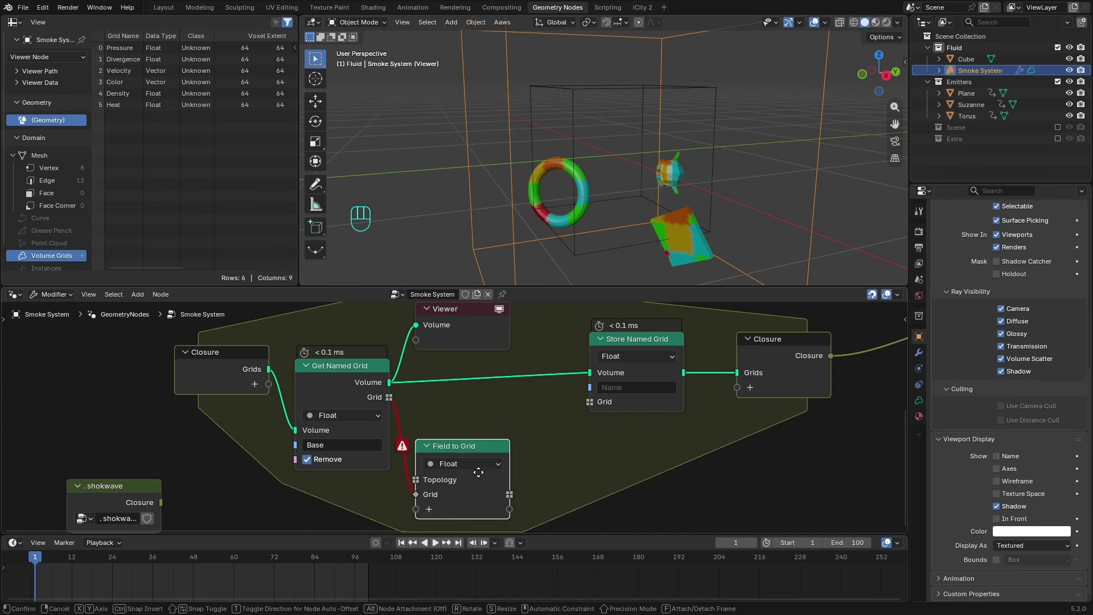
{"action": "left_click_drag", "start_coordinate": [415, 481], "coordinate": [416, 466]}
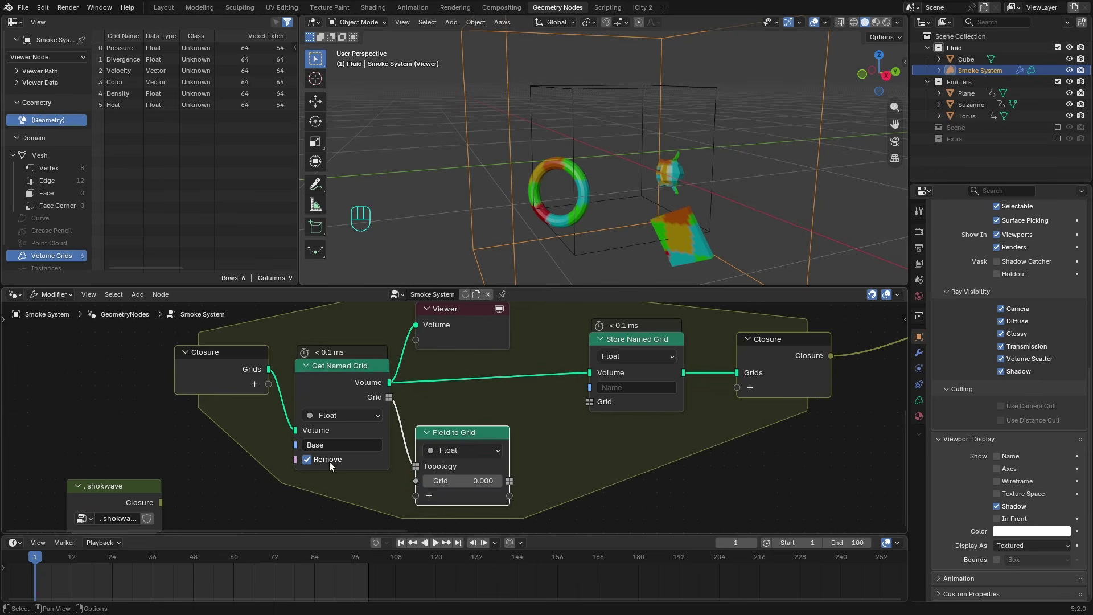
{"action": "left_click", "coordinate": [307, 460]}
{"action": "left_click_drag", "start_coordinate": [509, 480], "coordinate": [590, 401]}
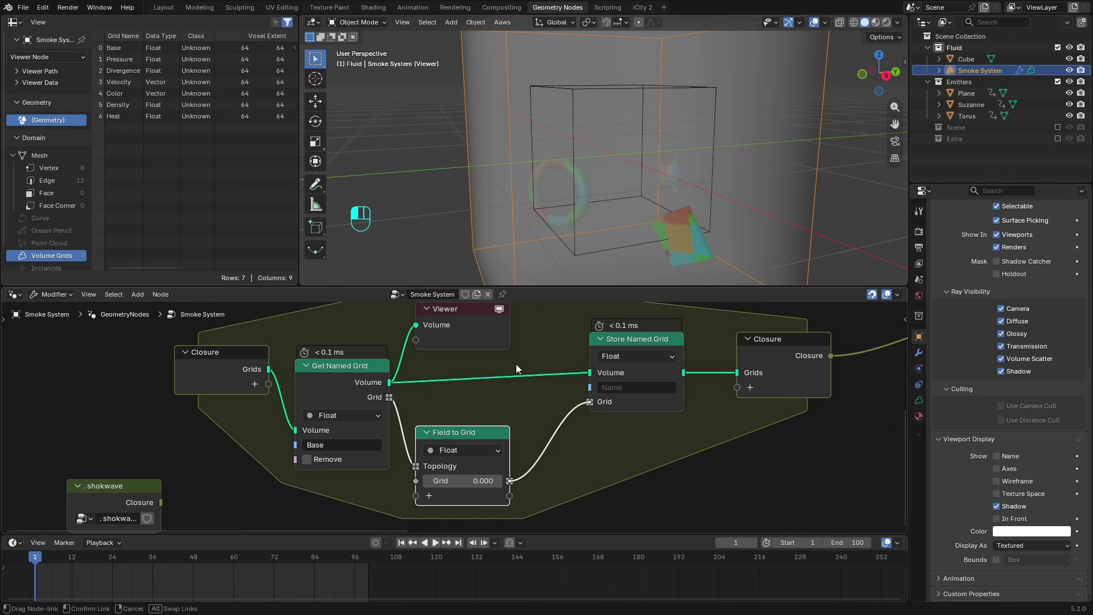
- Delete the Viewer node and name the grid in the Store Named Grid node Test
{"action": "left_click", "coordinate": [455, 333]}
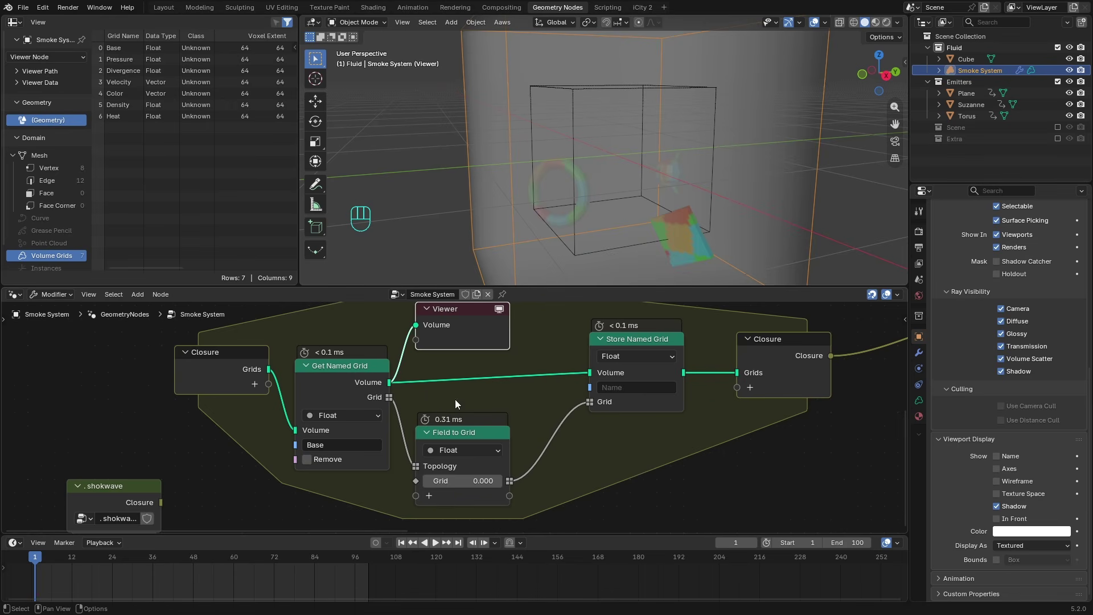
{"action": "key", "text": "x"}
{"action": "middle_click_drag", "start_coordinate": [589, 478], "coordinate": [445, 437]}
{"action": "middle_click_drag", "start_coordinate": [517, 397], "coordinate": [517, 422]}
{"action": "left_click", "coordinate": [492, 371]}
{"action": "type", "text": "Test"}
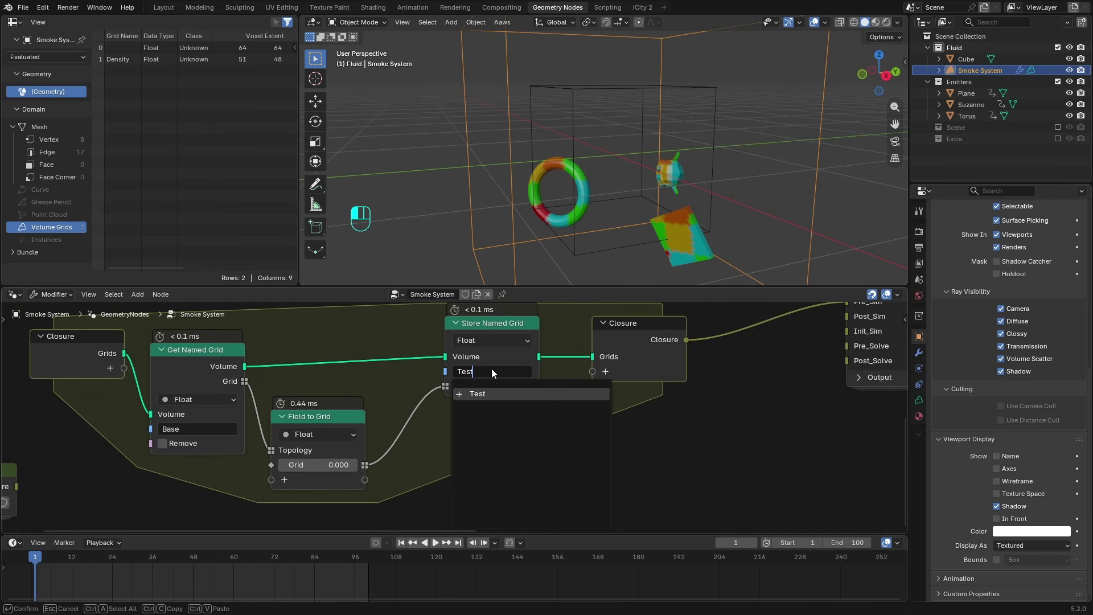
{"action": "key", "text": "Return"}
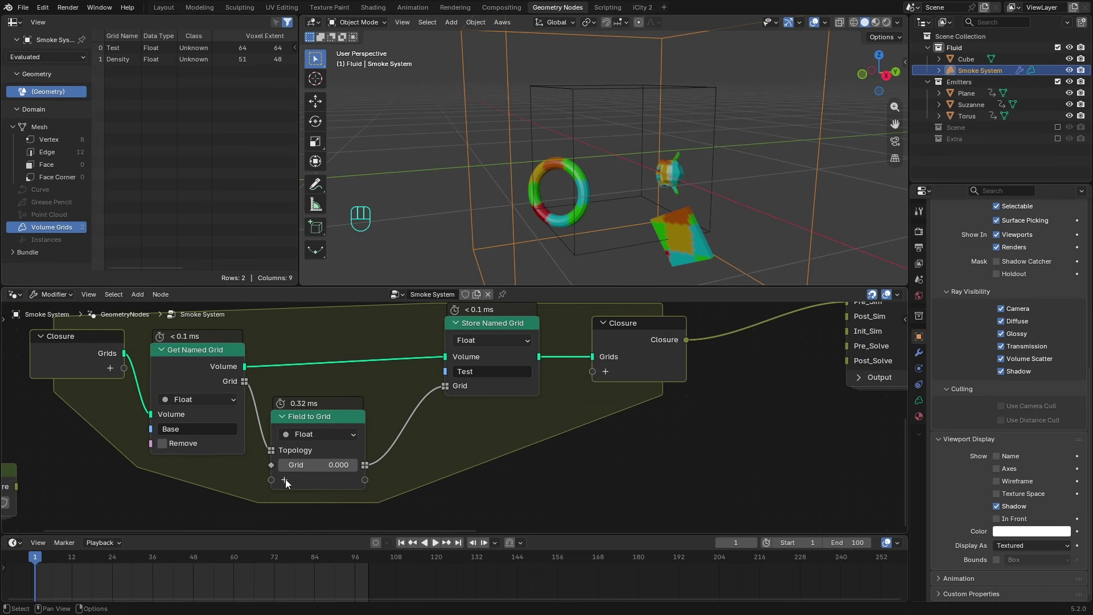
- Add a Voronoi Texture node with its Distance output linked to the Field to Grid node's Grid input
{"action": "middle_click_drag", "start_coordinate": [285, 479], "coordinate": [477, 401]}
{"action": "left_click_drag", "start_coordinate": [472, 387], "coordinate": [376, 420]}
{"action": "type", "text": "dist"}
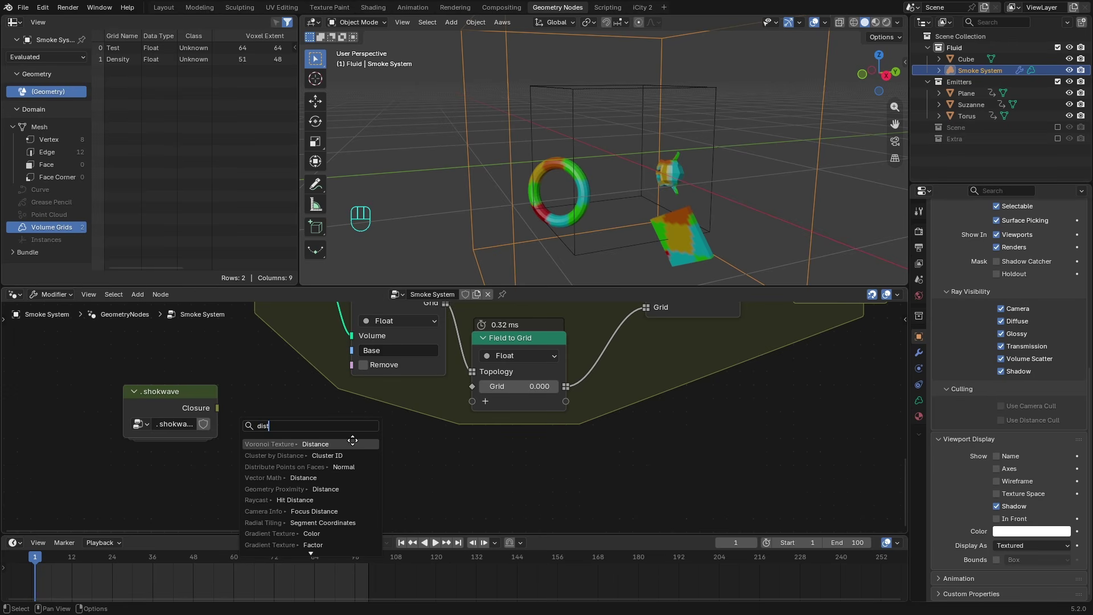
{"action": "key", "text": "Return"}
{"action": "left_click", "coordinate": [378, 421]}
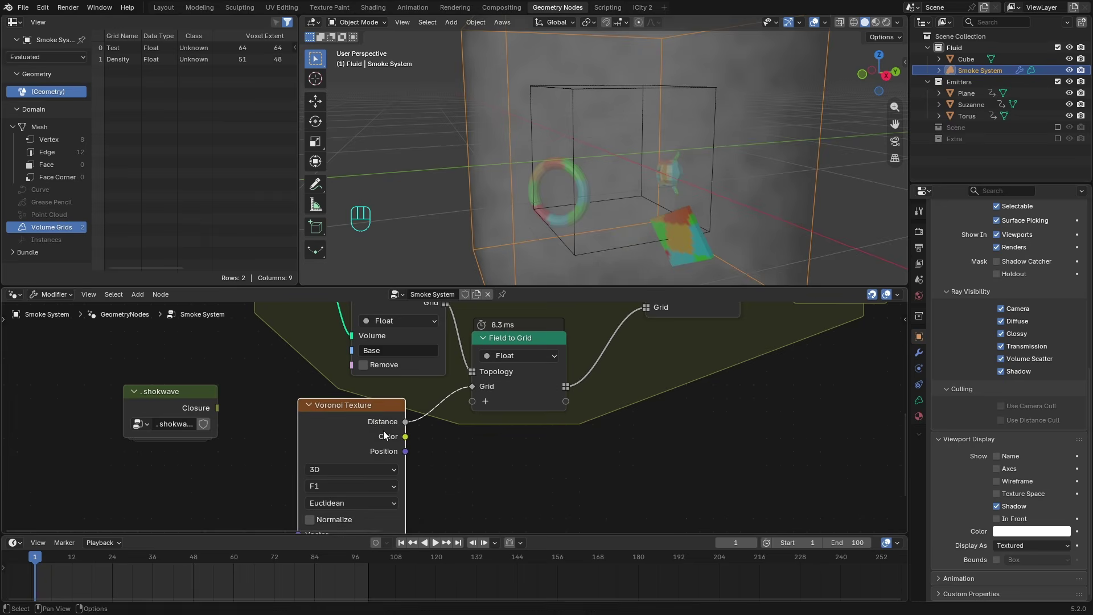
- Move the .shokwave and Voronoi Texture nodes away to make room beside the closure zone
{"action": "left_click_drag", "start_coordinate": [179, 394], "coordinate": [10, 394]}
{"action": "scroll", "coordinate": [335, 423], "scroll_direction": "down", "scroll_amount": 1}
{"action": "left_click", "coordinate": [336, 425]}
{"action": "key", "text": "g"}
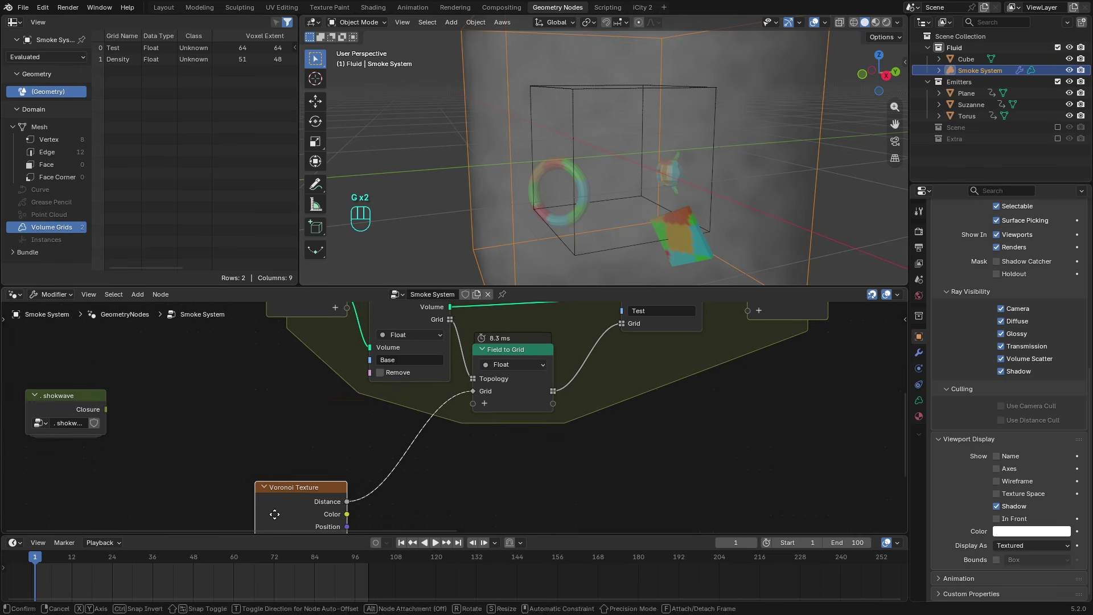
{"action": "left_click", "coordinate": [271, 510]}
- Add a Position node next to the .shokwave node
{"action": "key", "text": "shift+a"}
{"action": "left_click", "coordinate": [236, 352]}
{"action": "type", "text": "pos"}
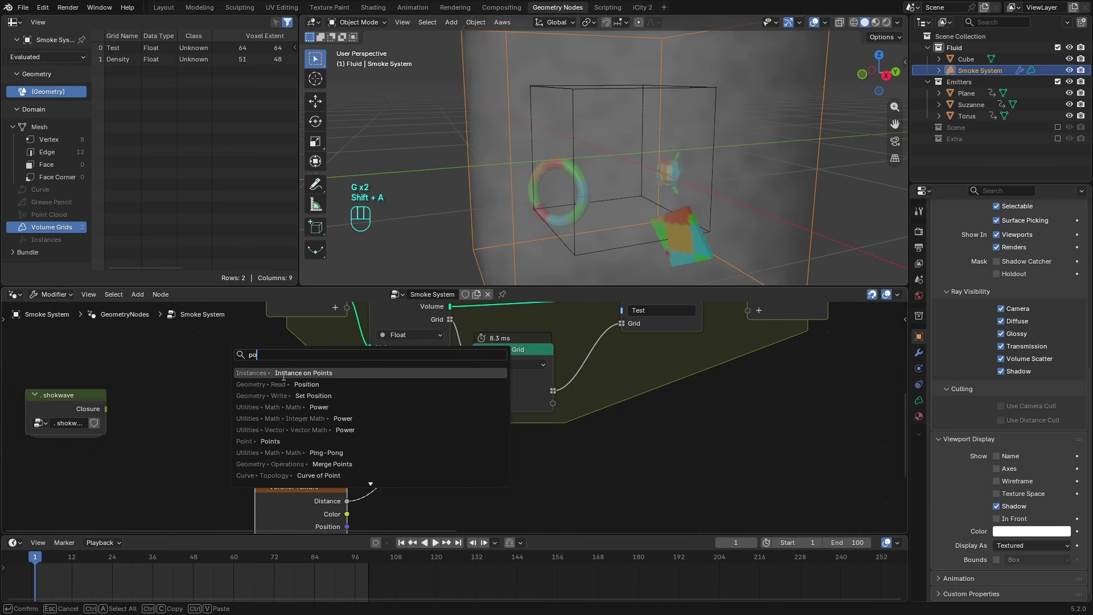
{"action": "key", "text": "Return"}
{"action": "left_click", "coordinate": [242, 436]}
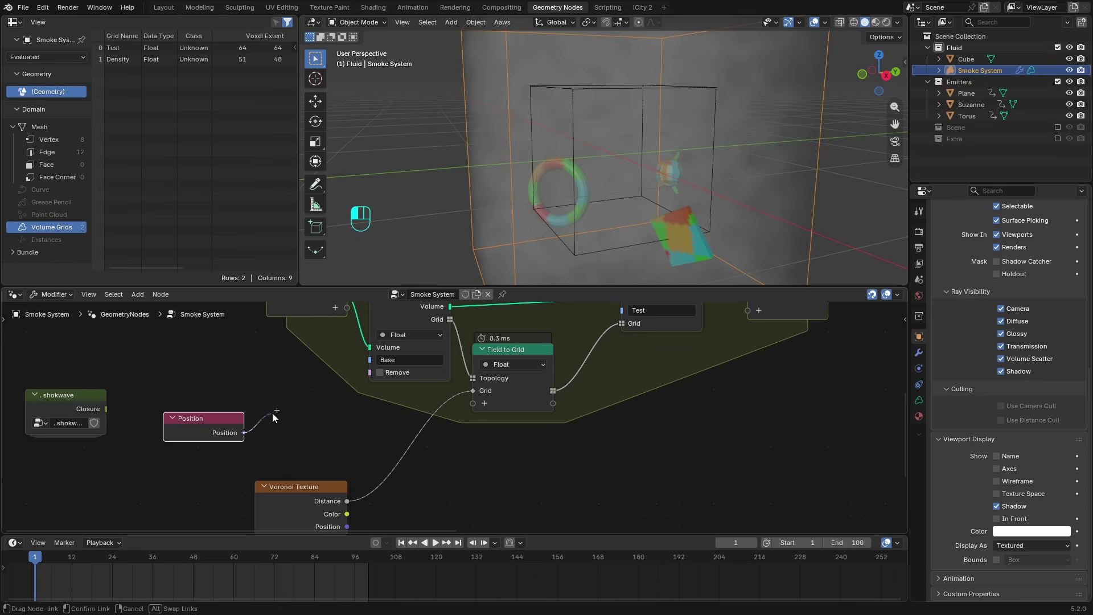
- Link the Position output to a new Vector Math node set to Length and move both nodes farther from the closure zone
{"action": "key", "text": "shift+a"}
{"action": "type", "text": "lesn"}
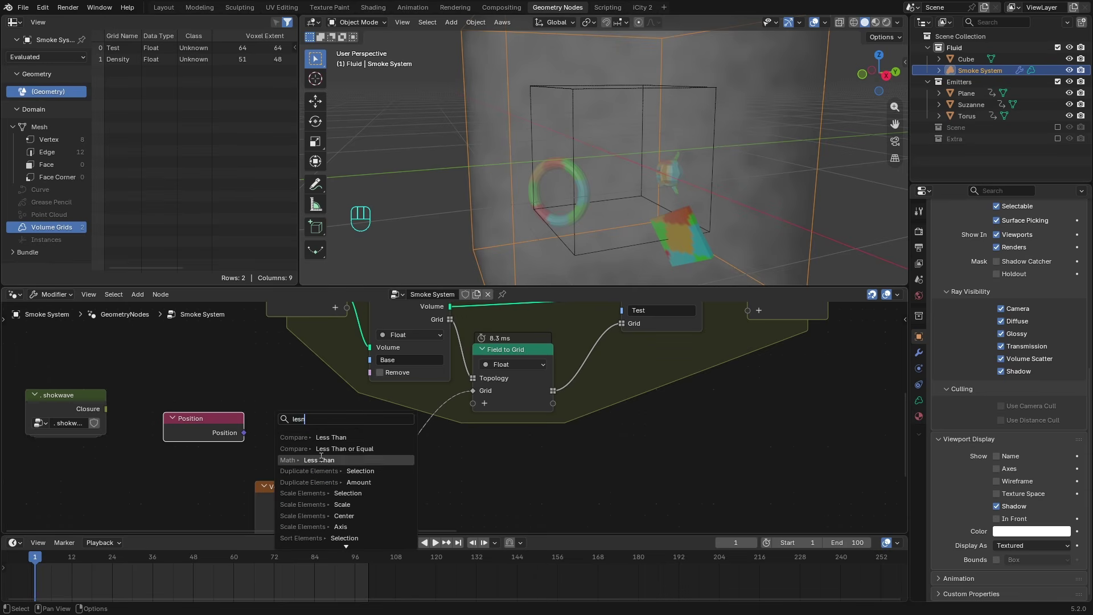
{"action": "left_click_drag", "start_coordinate": [244, 433], "coordinate": [268, 418]}
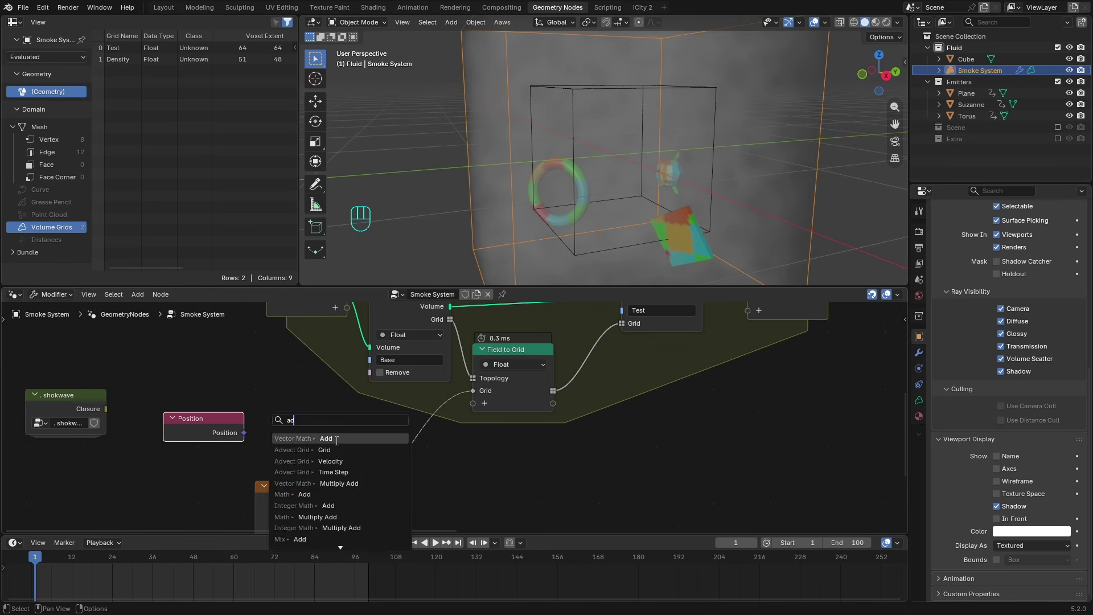
{"action": "left_click", "coordinate": [296, 434]}
{"action": "left_click", "coordinate": [312, 426]}
{"action": "left_click", "coordinate": [307, 387]}
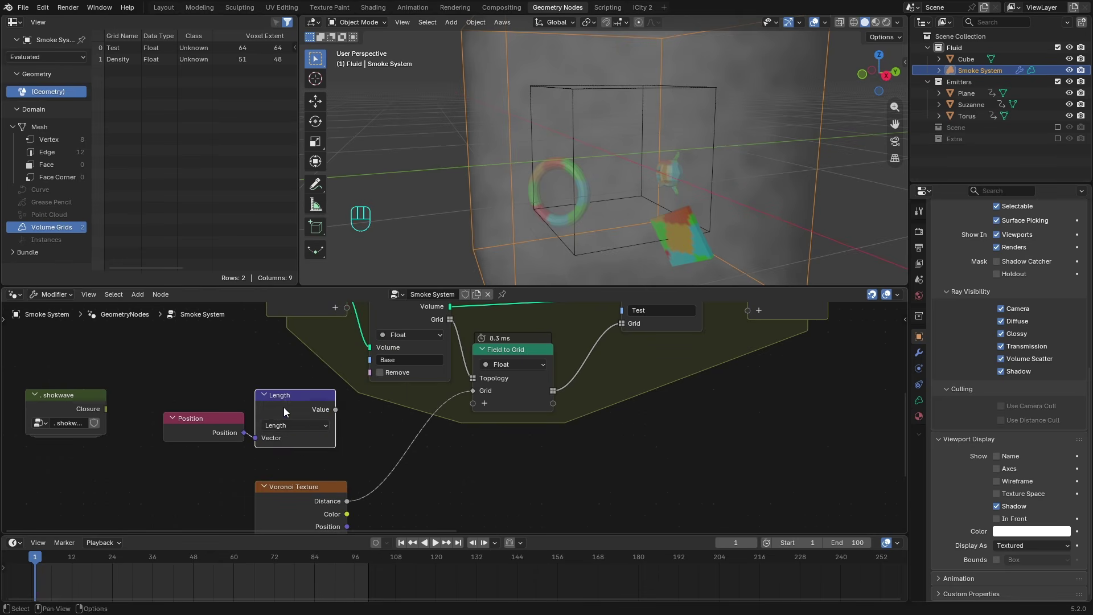
{"action": "key", "text": "g"}
{"action": "left_click", "coordinate": [221, 456]}
- Add a Map Range node fed by the Length value and set its From Max to 0.5
{"action": "left_click_drag", "start_coordinate": [221, 456], "coordinate": [265, 438]}
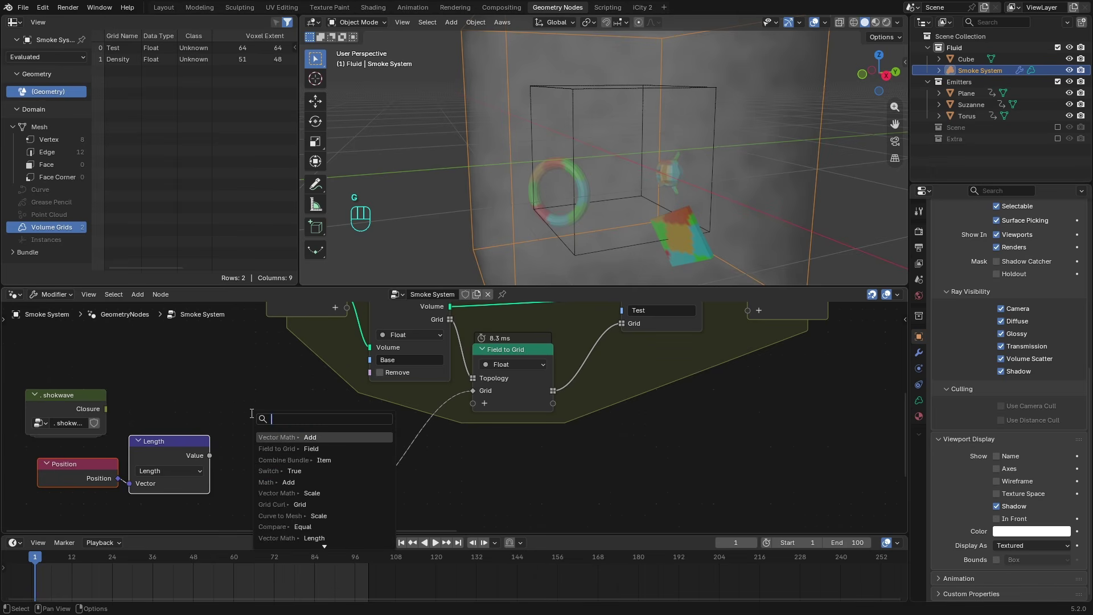
{"action": "type", "text": "map"}
{"action": "key", "text": "Return"}
{"action": "left_click", "coordinate": [302, 412]}
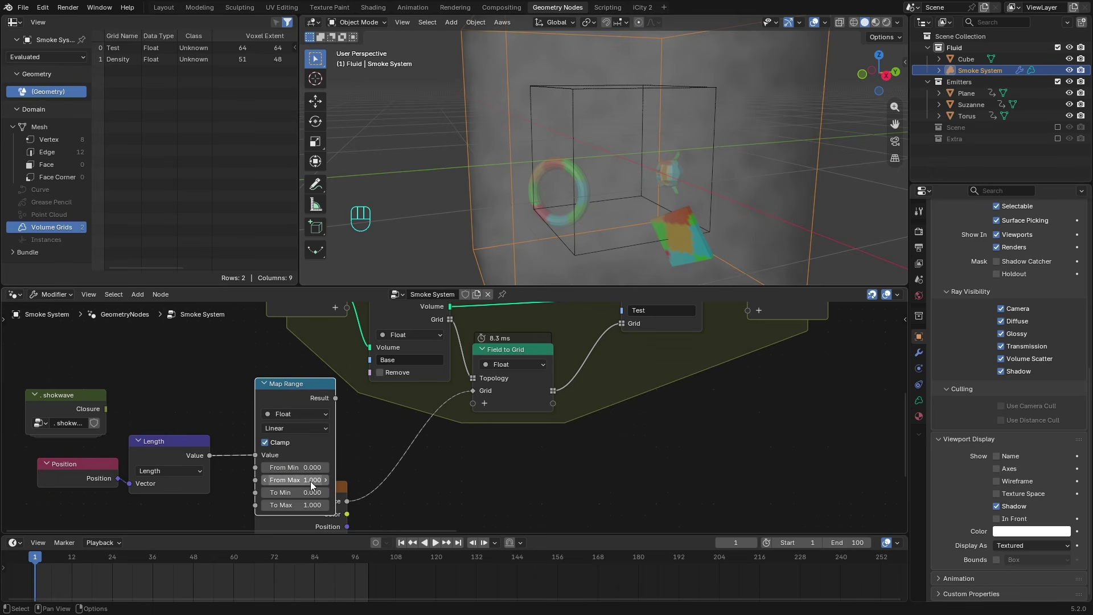
{"action": "left_click", "coordinate": [310, 478]}
{"action": "type", "text": ".5"}
{"action": "key", "text": "Return"}
- Link the Map Range Result to the Field to Grid node's Grid input and delete the Voronoi Texture node
{"action": "left_click_drag", "start_coordinate": [336, 398], "coordinate": [460, 392]}
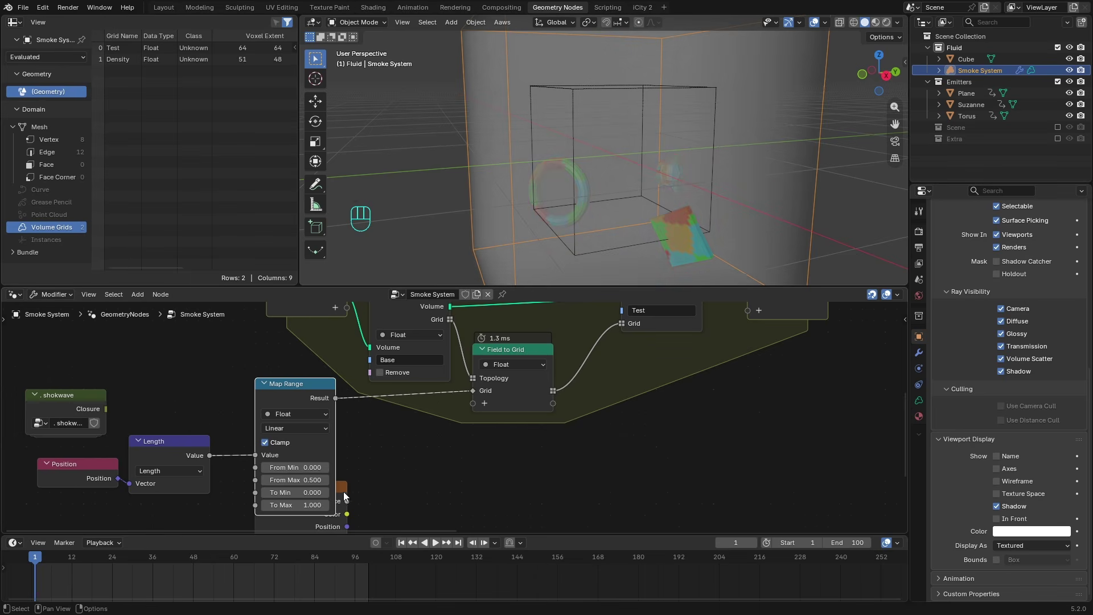
{"action": "left_click", "coordinate": [343, 491]}
{"action": "key", "text": "x"}
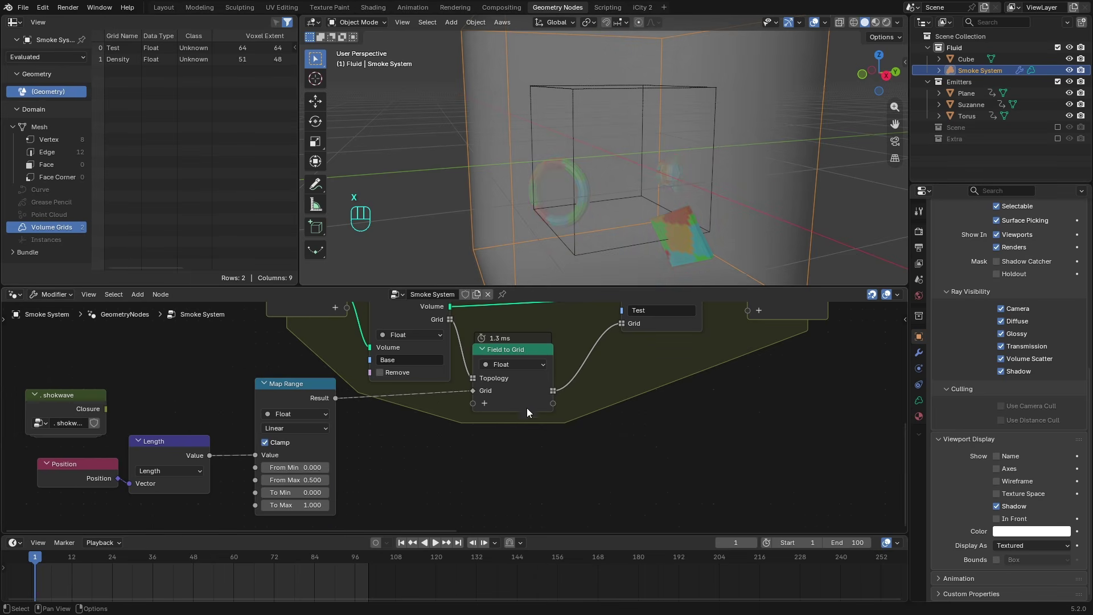
- View the Field to Grid output through a Viewer node and tidy the positions of both nodes
{"action": "left_click", "coordinate": [558, 390], "text": "ctrl+shift"}
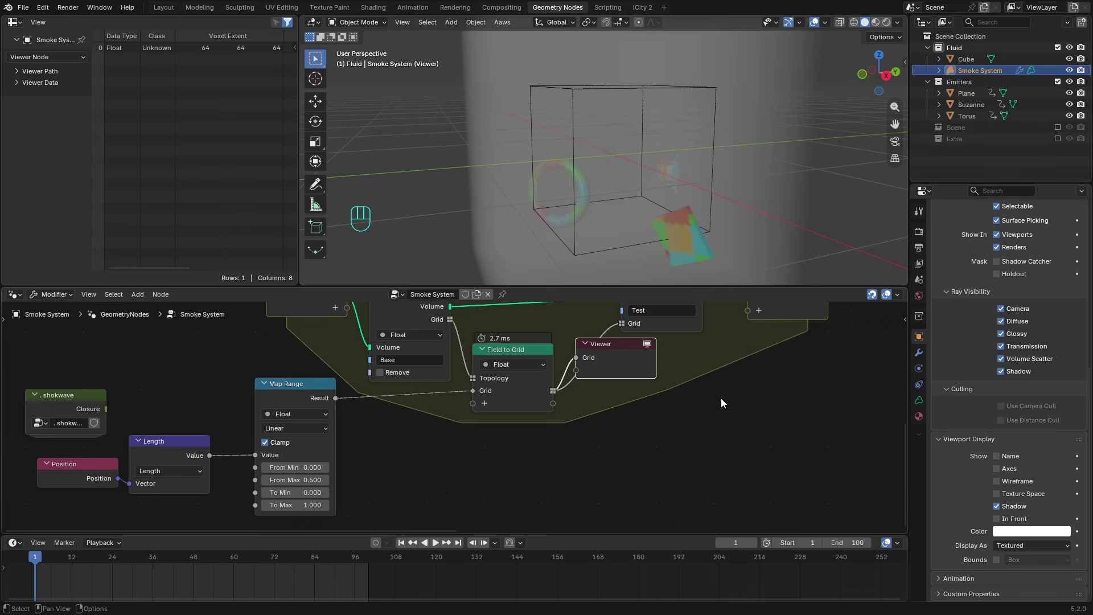
{"action": "middle_click_drag", "start_coordinate": [721, 398], "coordinate": [607, 437]}
{"action": "left_click", "coordinate": [532, 403]}
{"action": "key", "text": "g"}
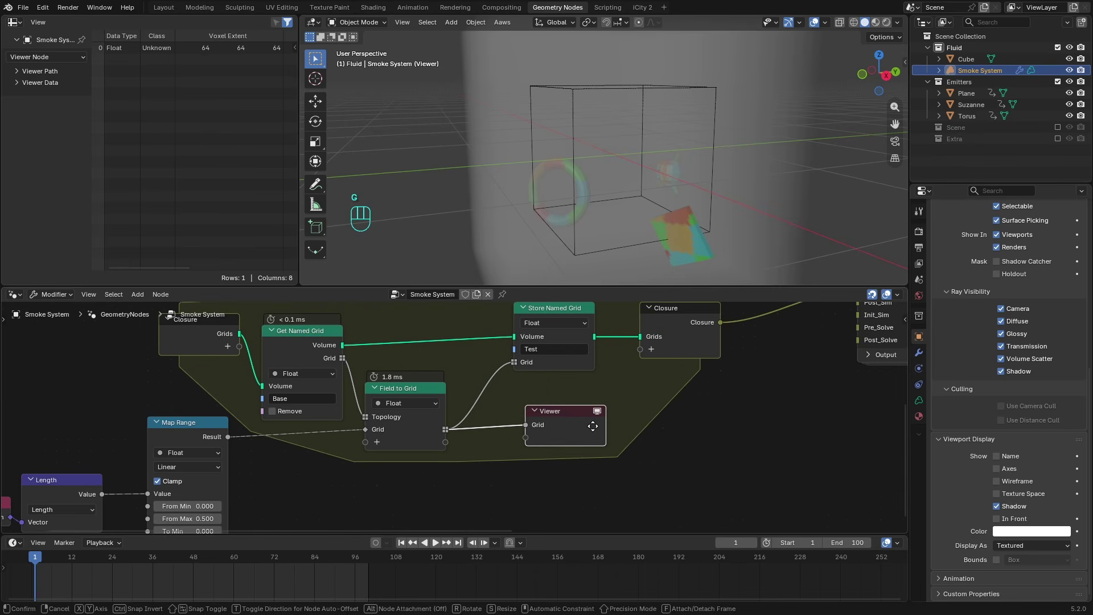
{"action": "right_click", "coordinate": [593, 426]}
{"action": "left_click", "coordinate": [423, 427]}
{"action": "key", "text": "g"}
{"action": "left_click", "coordinate": [457, 463]}
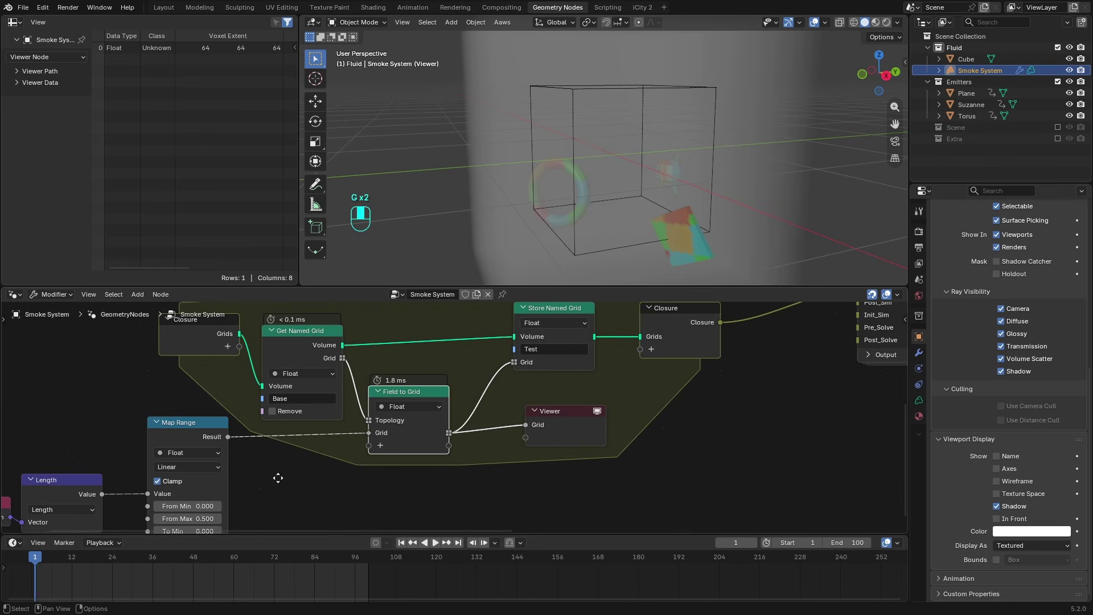
- Invert the Map Range output by setting To Min to 1 and To Max to 0
{"action": "middle_click_drag", "start_coordinate": [234, 521], "coordinate": [322, 446]}
{"action": "scroll", "coordinate": [308, 454], "scroll_direction": "up", "scroll_amount": 1}
{"action": "left_click", "coordinate": [251, 473]}
{"action": "type", "text": "1"}
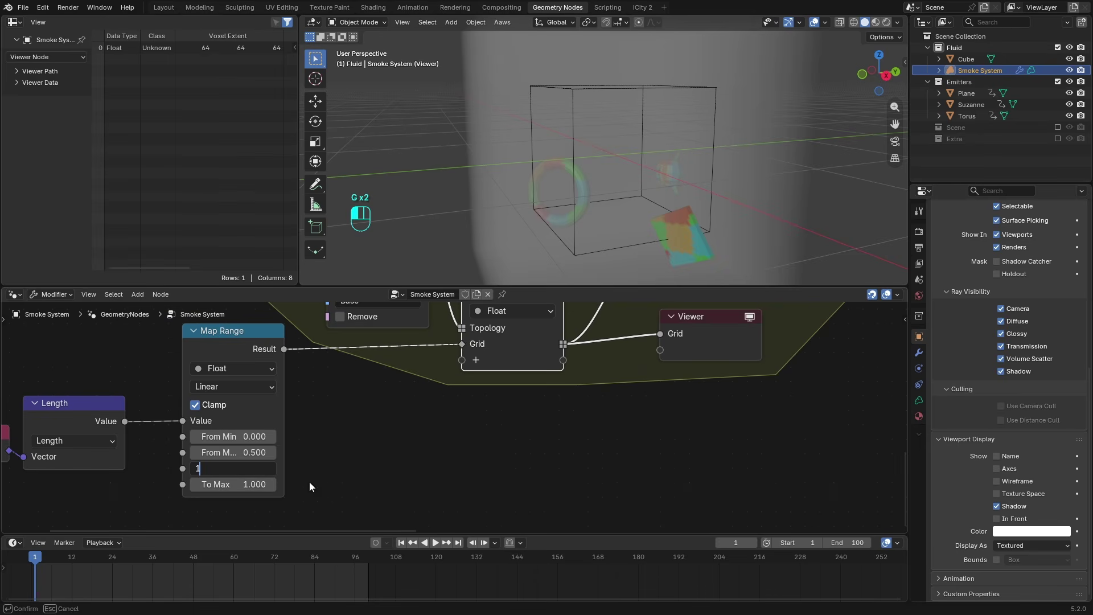
{"action": "key", "text": "Tab"}
{"action": "type", "text": "0"}
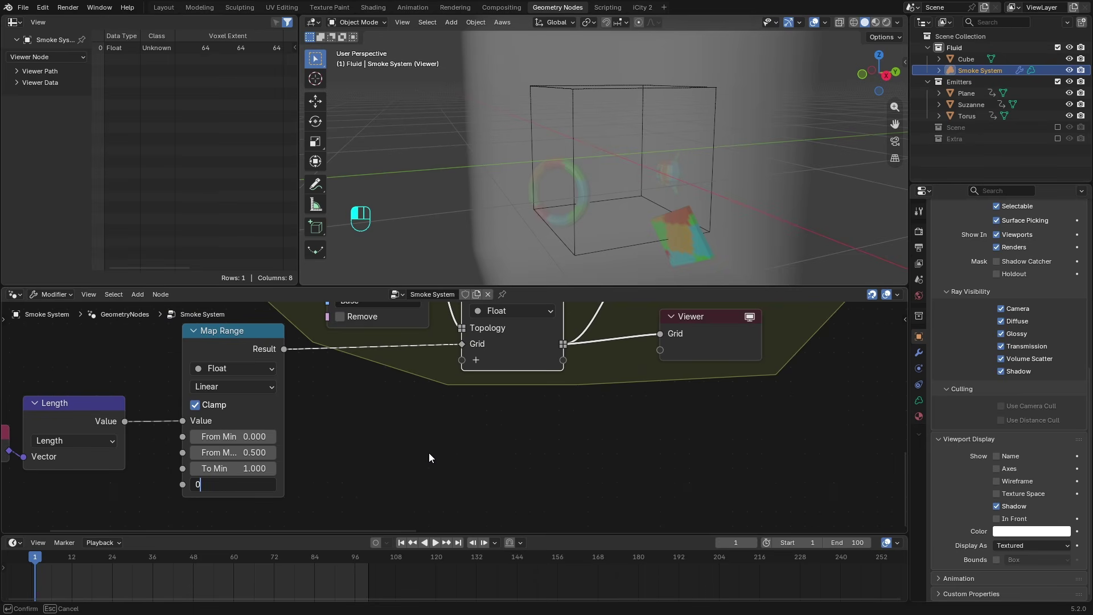
{"action": "key", "text": "Return"}
- Insert a Math node set to Multiply with a value of 5 between Map Range and Field to Grid
{"action": "middle_click_drag", "start_coordinate": [297, 347], "coordinate": [357, 330]}
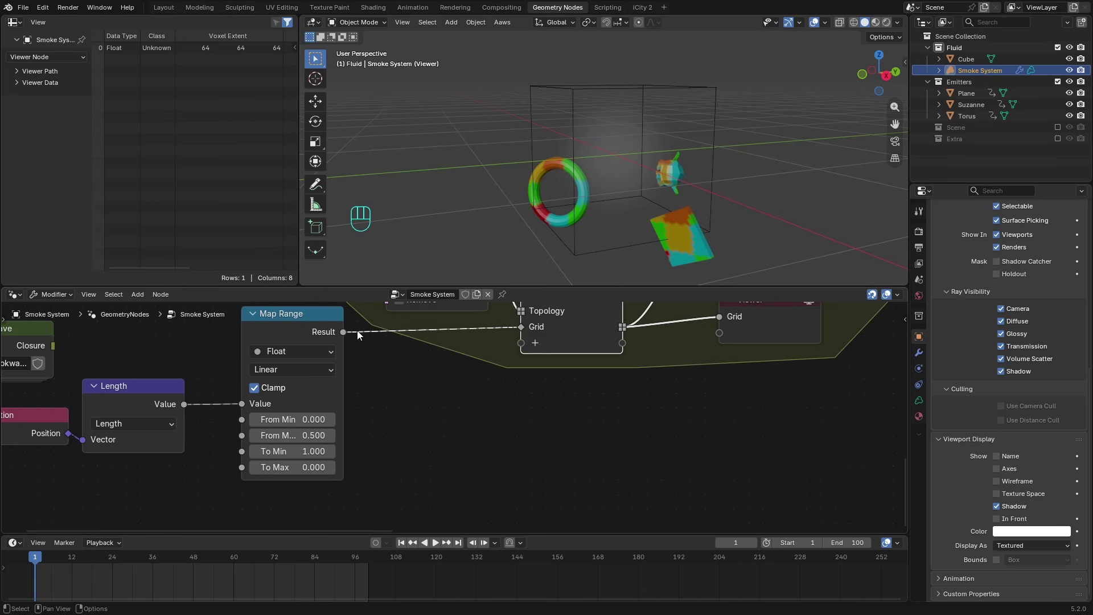
{"action": "left_click_drag", "start_coordinate": [343, 331], "coordinate": [360, 342]}
{"action": "type", "text": "add"}
{"action": "key", "text": "Return"}
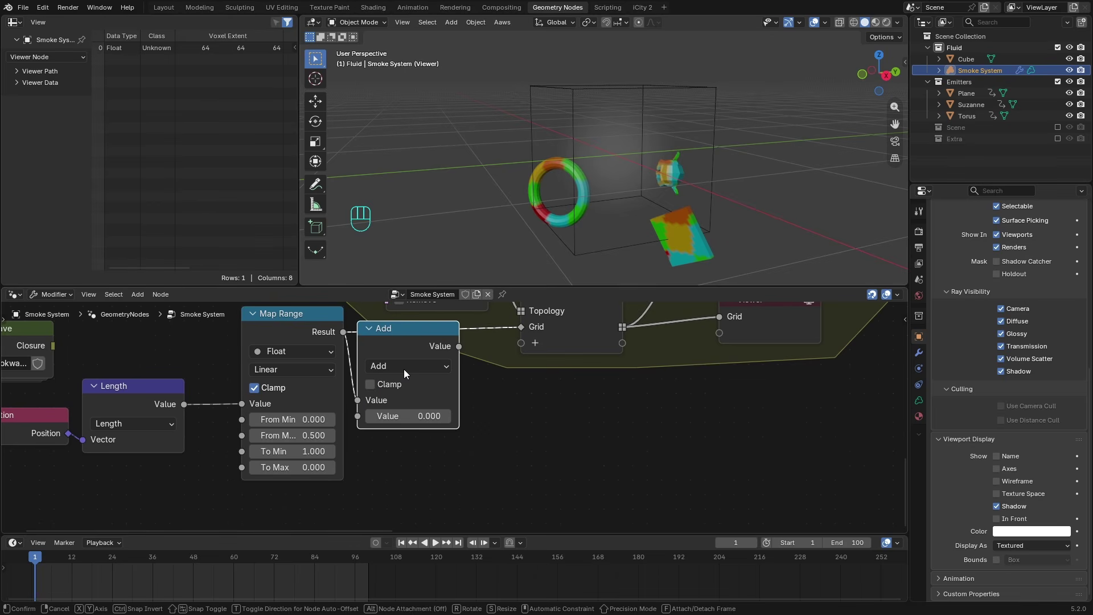
{"action": "left_click", "coordinate": [405, 369]}
{"action": "left_click", "coordinate": [404, 369]}
{"action": "left_click", "coordinate": [410, 438]}
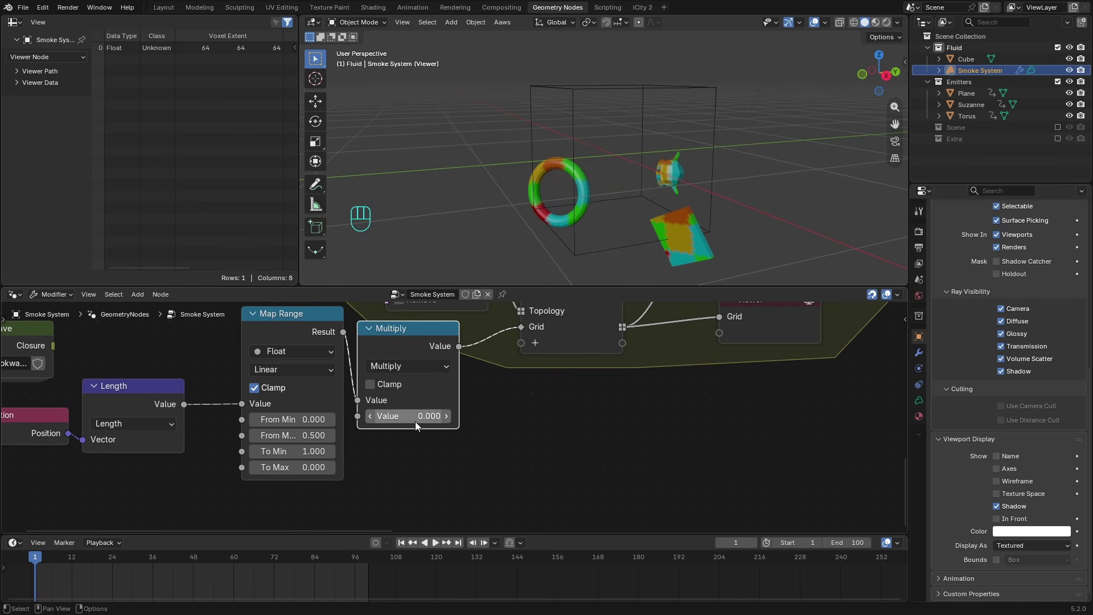
{"action": "left_click", "coordinate": [415, 421]}
{"action": "type", "text": "5"}
{"action": "key", "text": "Return"}
- Shrink the spherical falloff by trying a Map Range From Max of 0.1 and settling on 0.25
{"action": "middle_click_drag", "start_coordinate": [695, 386], "coordinate": [668, 405]}
{"action": "left_click", "coordinate": [284, 452]}
{"action": "type", "text": "0.1"}
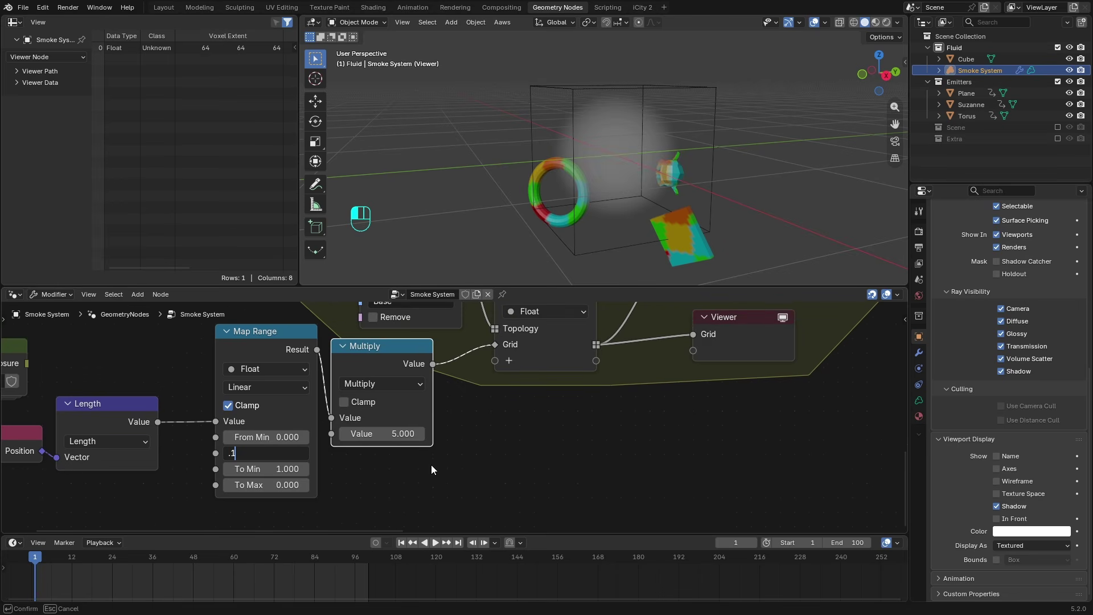
{"action": "key", "text": "Return"}
{"action": "left_click", "coordinate": [258, 454]}
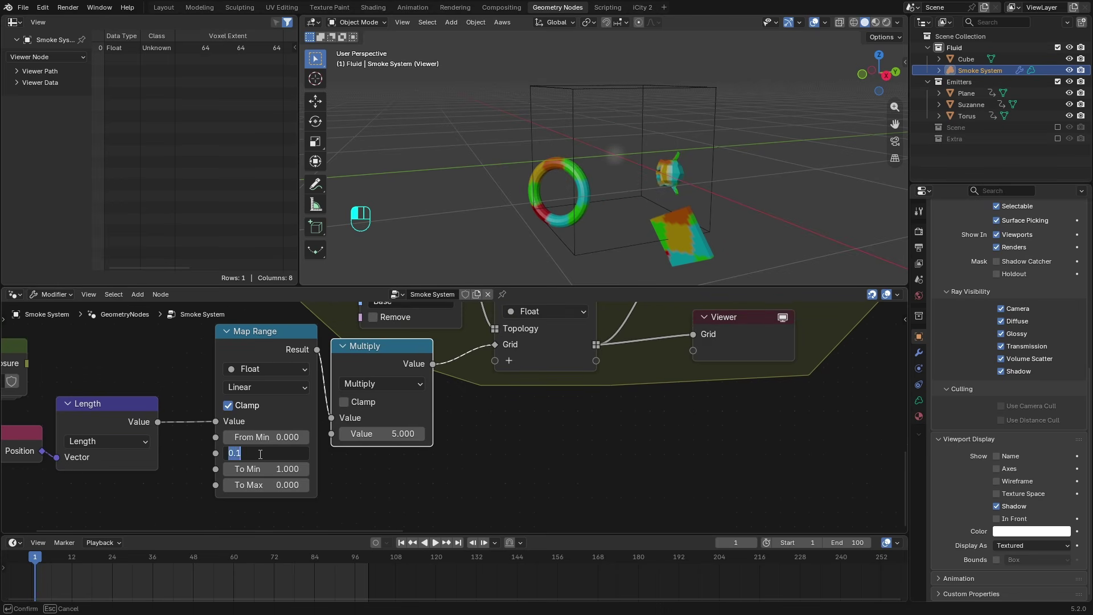
{"action": "type", "text": ".25"}
{"action": "key", "text": "Return"}
{"action": "scroll", "coordinate": [753, 371], "scroll_direction": "down", "scroll_amount": 3}
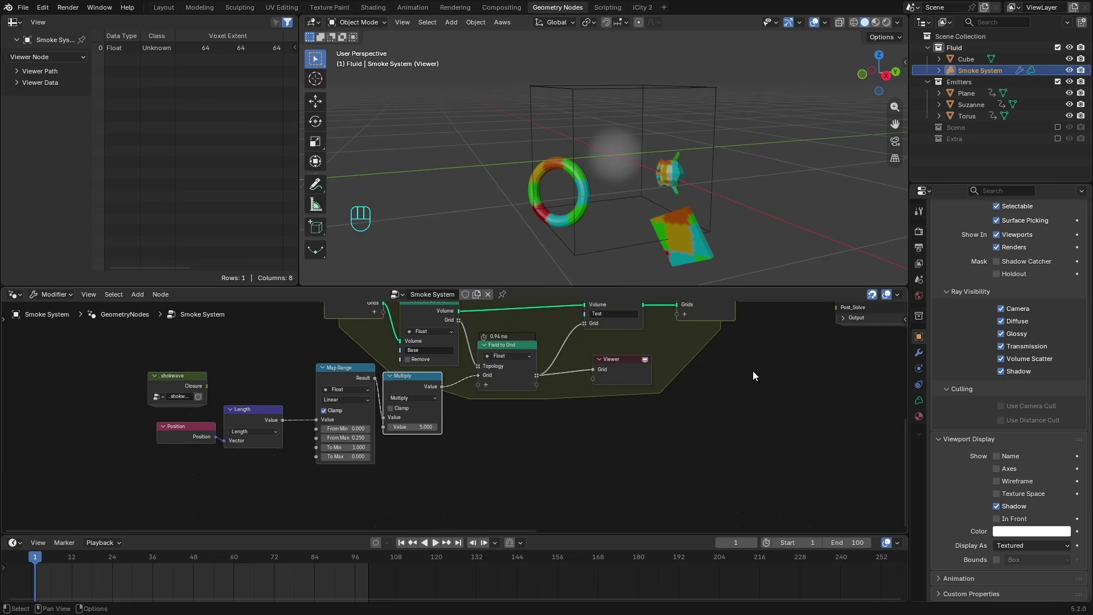
- Delete the Viewer node connected to the Field to Grid output
{"action": "scroll", "coordinate": [595, 443], "scroll_direction": "up", "scroll_amount": 3}
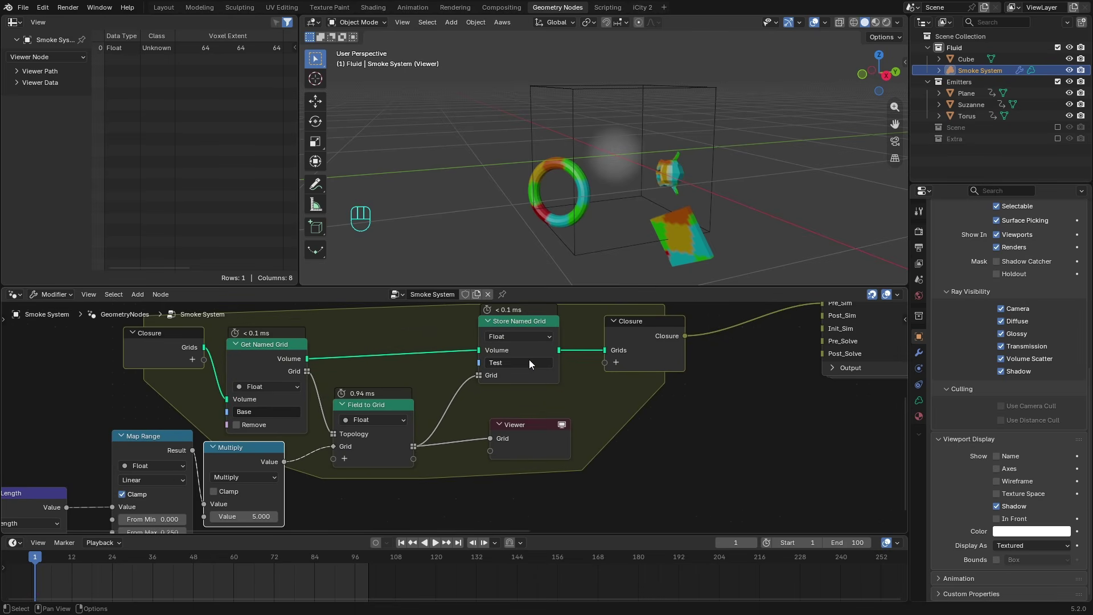
{"action": "left_click_drag", "start_coordinate": [506, 405], "coordinate": [573, 467]}
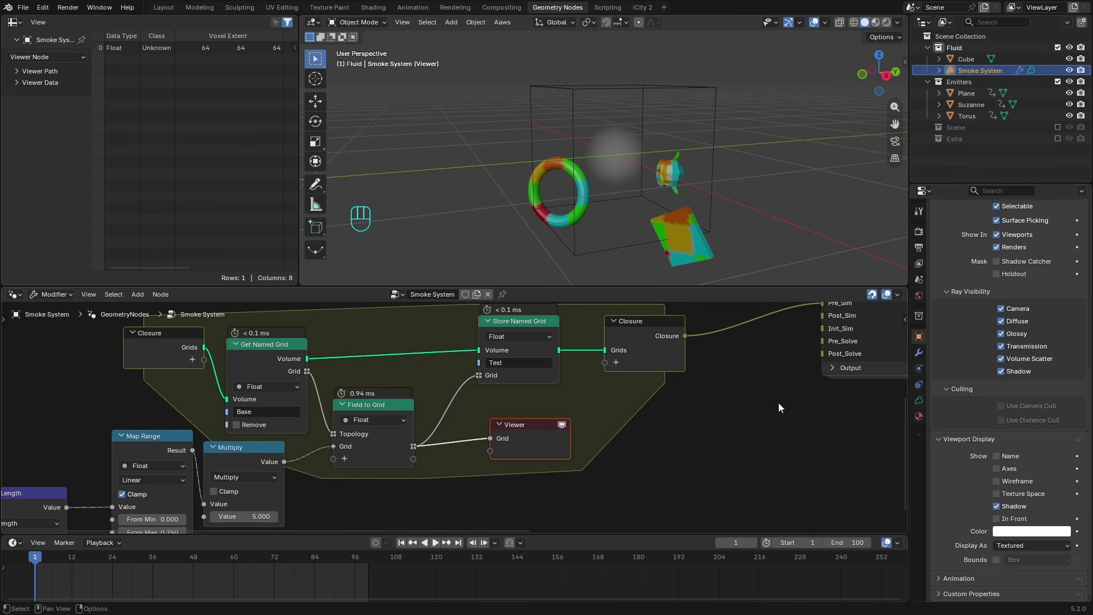
{"action": "middle_click_drag", "start_coordinate": [778, 402], "coordinate": [598, 456]}
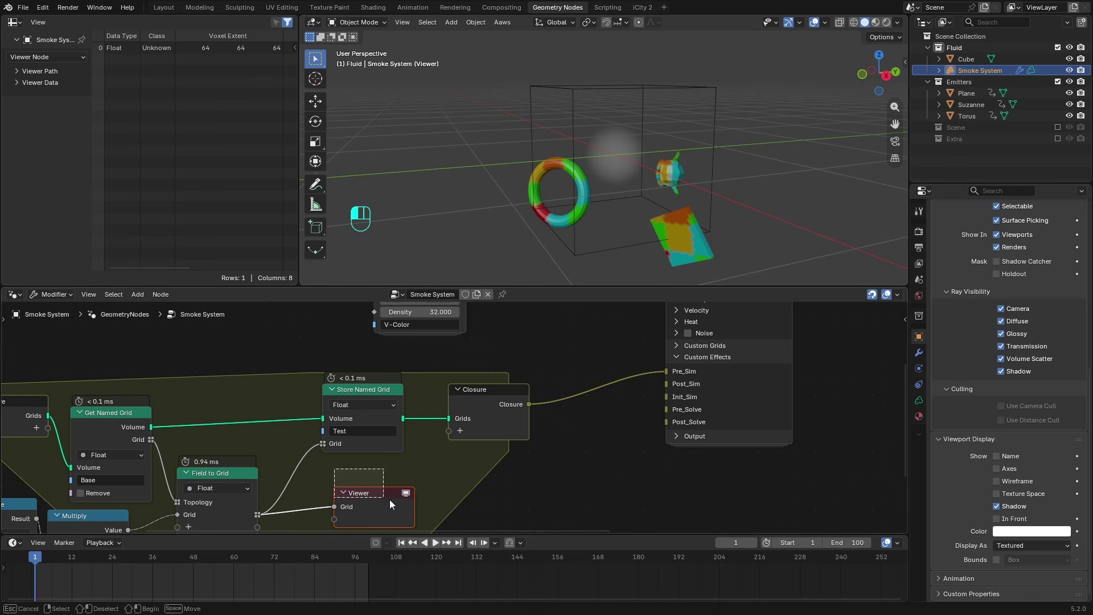
{"action": "key", "text": "x"}
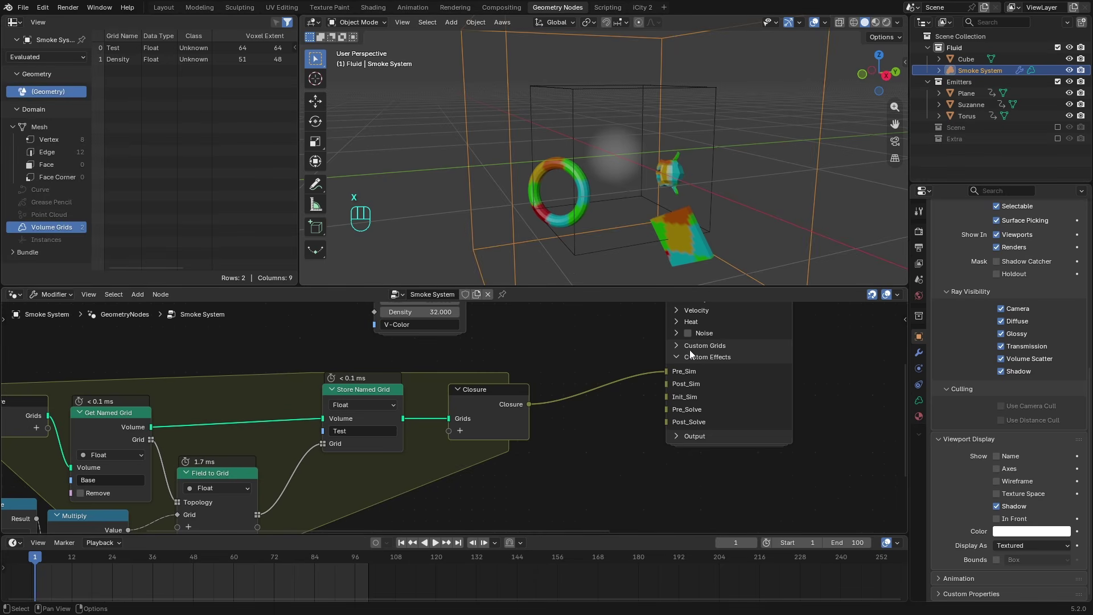
- Expand the Solver node's Custom Grids settings and enter F-Test as the extra grid name
{"action": "left_click", "coordinate": [687, 345]}
{"action": "left_click", "coordinate": [708, 385]}
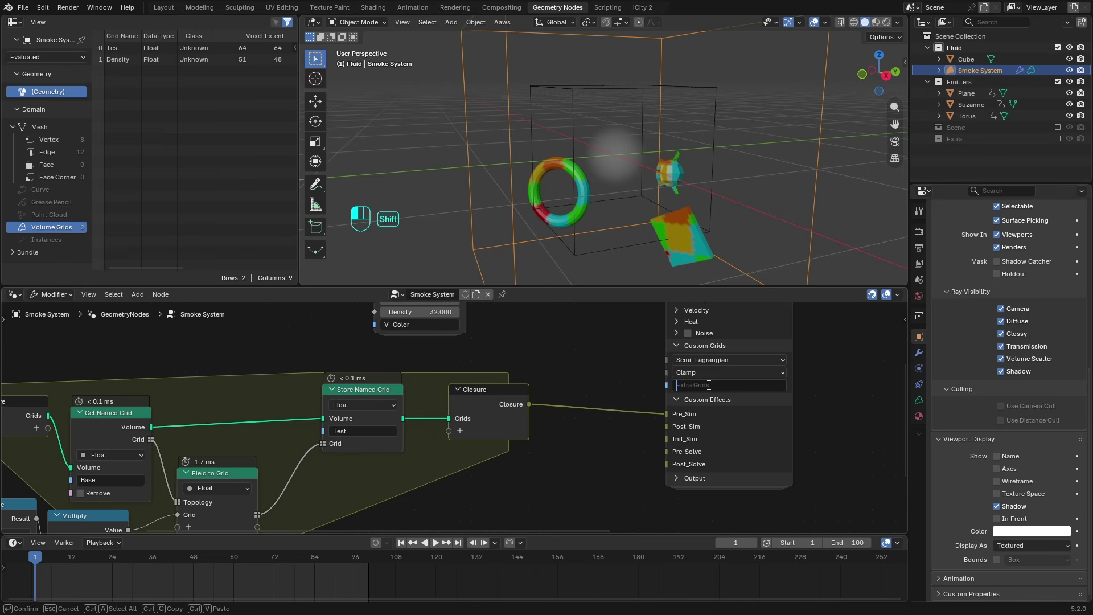
{"action": "type", "text": "F-Test"}
{"action": "key", "text": "Return"}
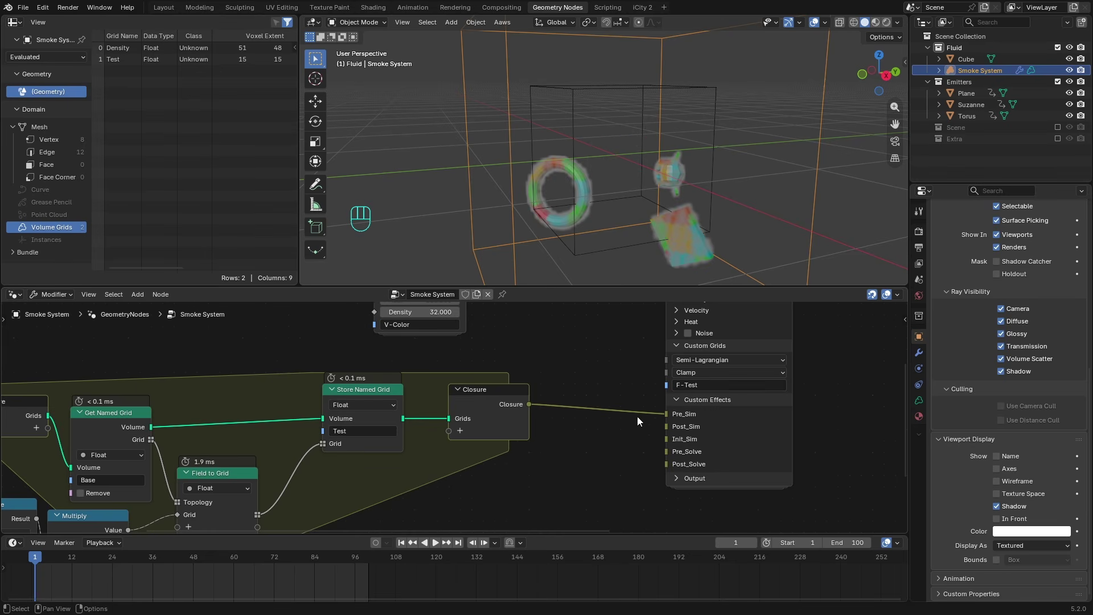
- Copy the F-Test name from the Solver into the View Grids node's attribute and set its displayed grid to Custom
{"action": "scroll", "coordinate": [637, 415], "scroll_direction": "down", "scroll_amount": 4}
{"action": "scroll", "coordinate": [731, 361], "scroll_direction": "up", "scroll_amount": 4}
{"action": "scroll", "coordinate": [624, 464], "scroll_direction": "down", "scroll_amount": 6}
{"action": "middle_click_drag", "start_coordinate": [518, 475], "coordinate": [505, 425]}
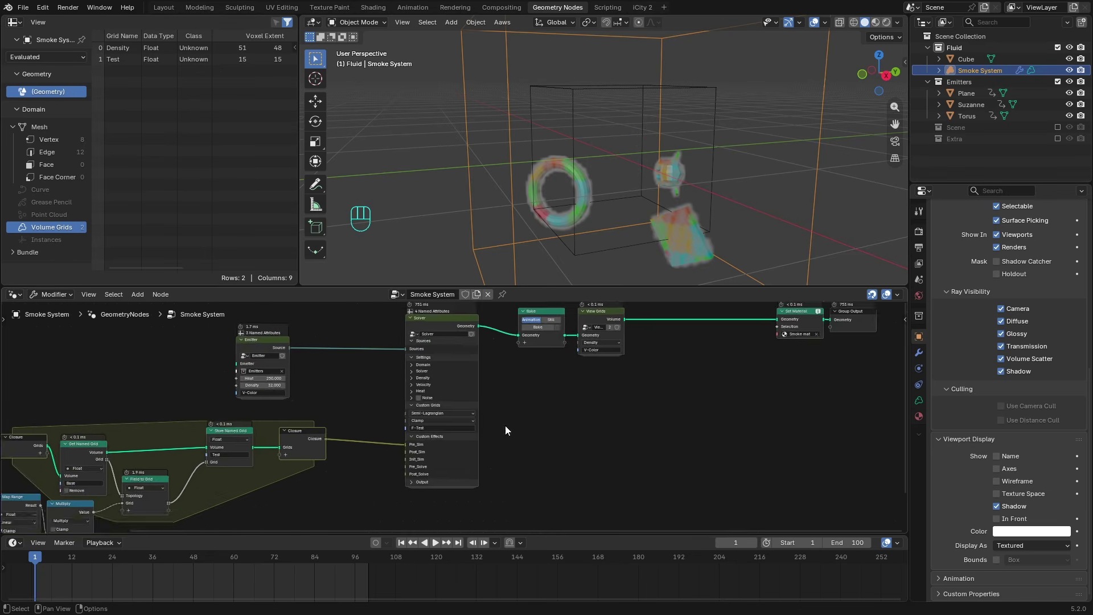
{"action": "scroll", "coordinate": [455, 433], "scroll_direction": "up", "scroll_amount": 6}
{"action": "left_click", "coordinate": [427, 435]}
{"action": "key", "text": "ctrl+c"}
{"action": "left_click", "coordinate": [607, 383]}
{"action": "middle_click_drag", "start_coordinate": [667, 370], "coordinate": [580, 425]}
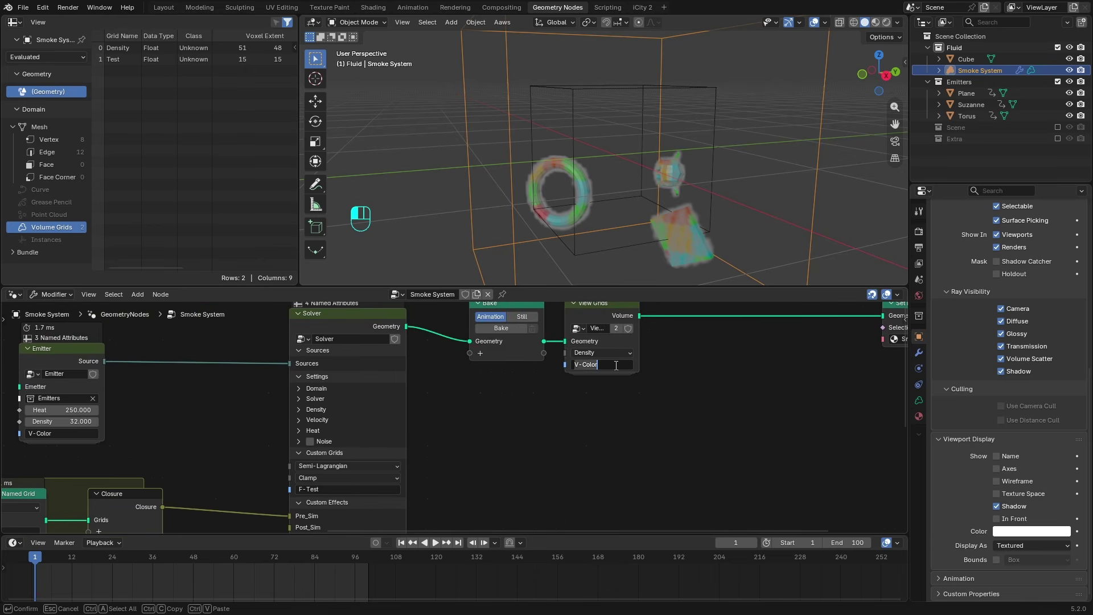
{"action": "key", "text": "ctrl+v"}
{"action": "left_click", "coordinate": [620, 352]}
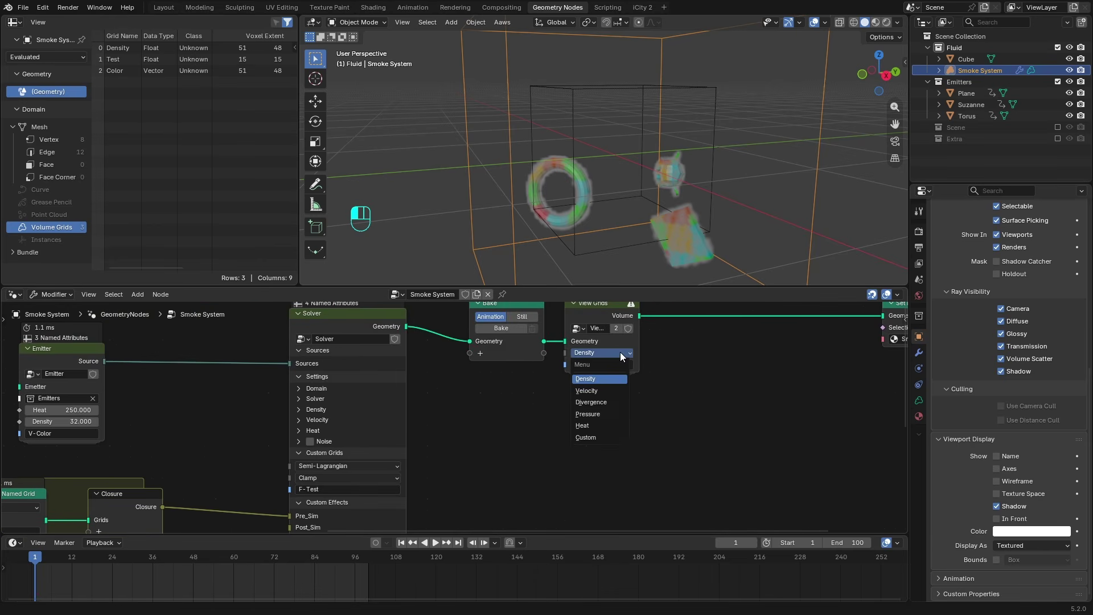
{"action": "left_click", "coordinate": [606, 437]}
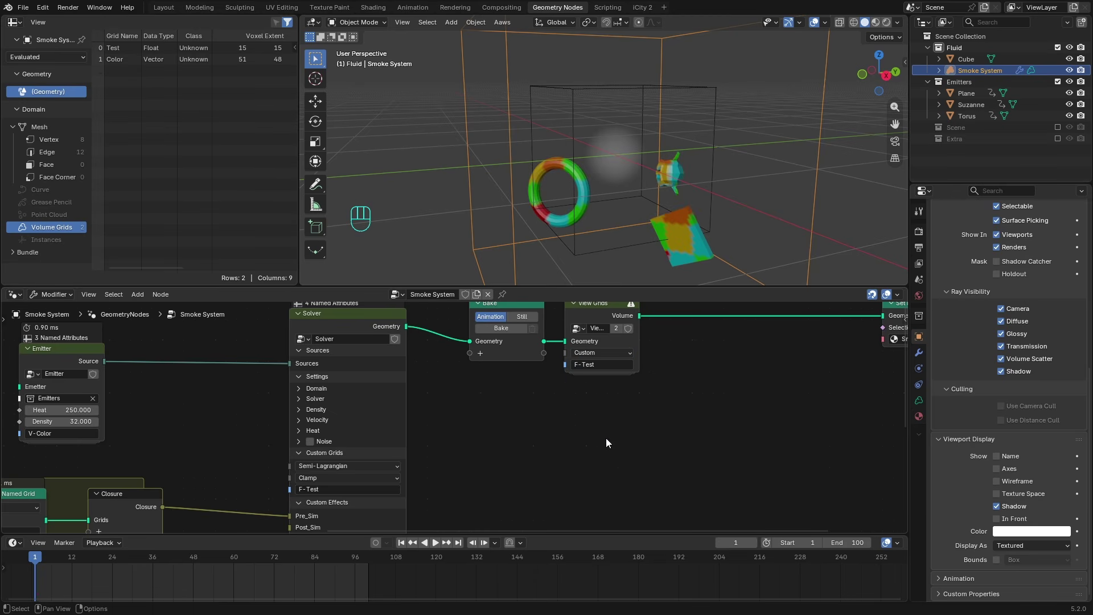
- Play the simulation from frame 1 and stop at frame 20, watching the custom grid from a different angle
{"action": "scroll", "coordinate": [648, 353], "scroll_direction": "up", "scroll_amount": 1}
{"action": "scroll", "coordinate": [627, 339], "scroll_direction": "up", "scroll_amount": 1}
{"action": "mouse_move", "coordinate": [640, 339]}
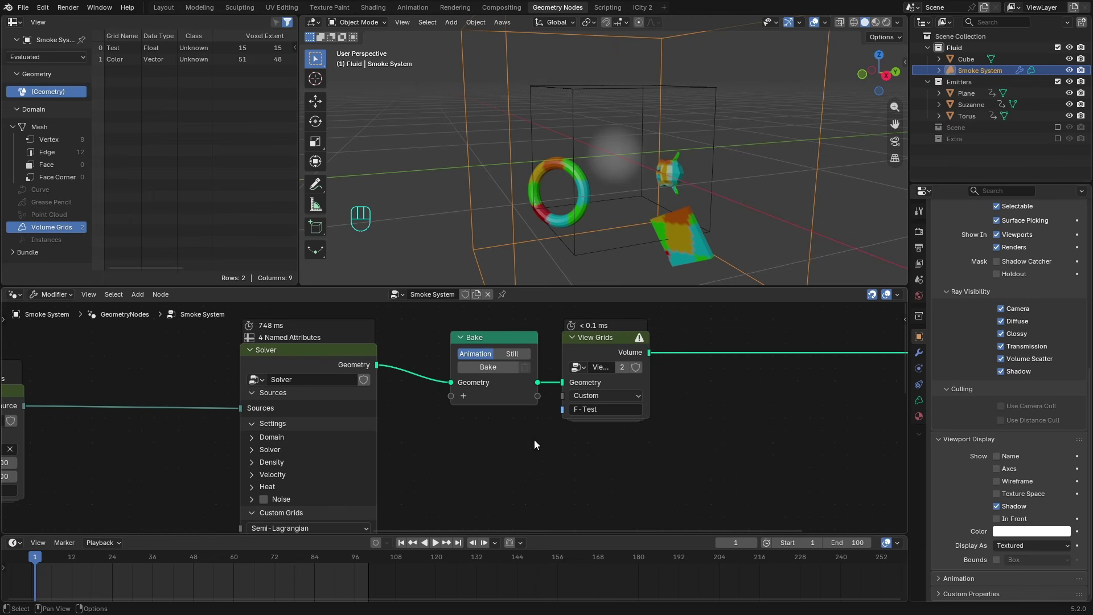
{"action": "left_click", "coordinate": [409, 543]}
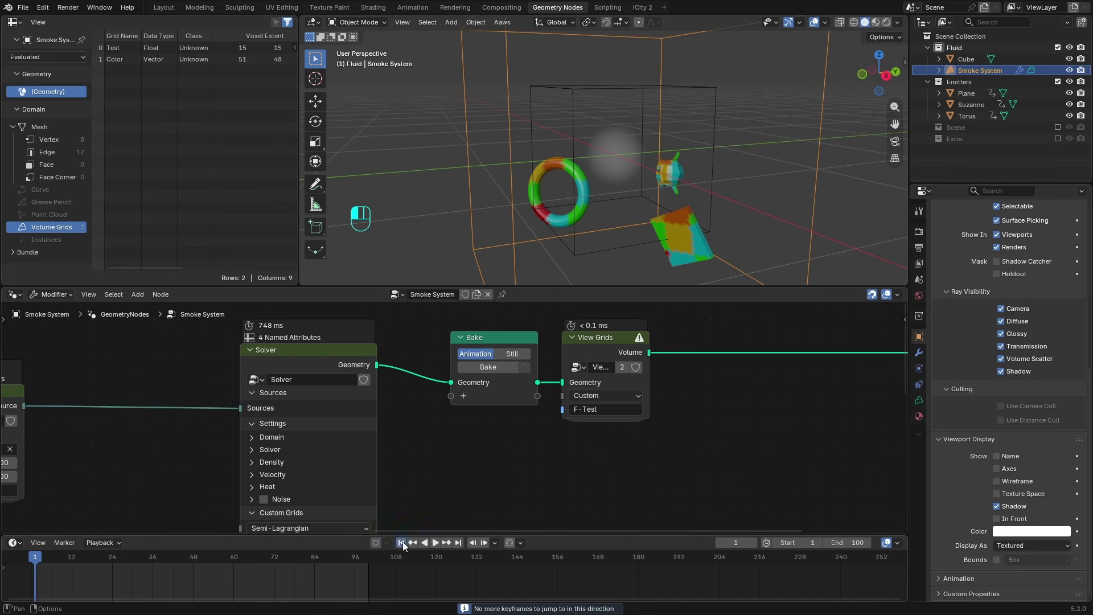
{"action": "key", "text": "space"}
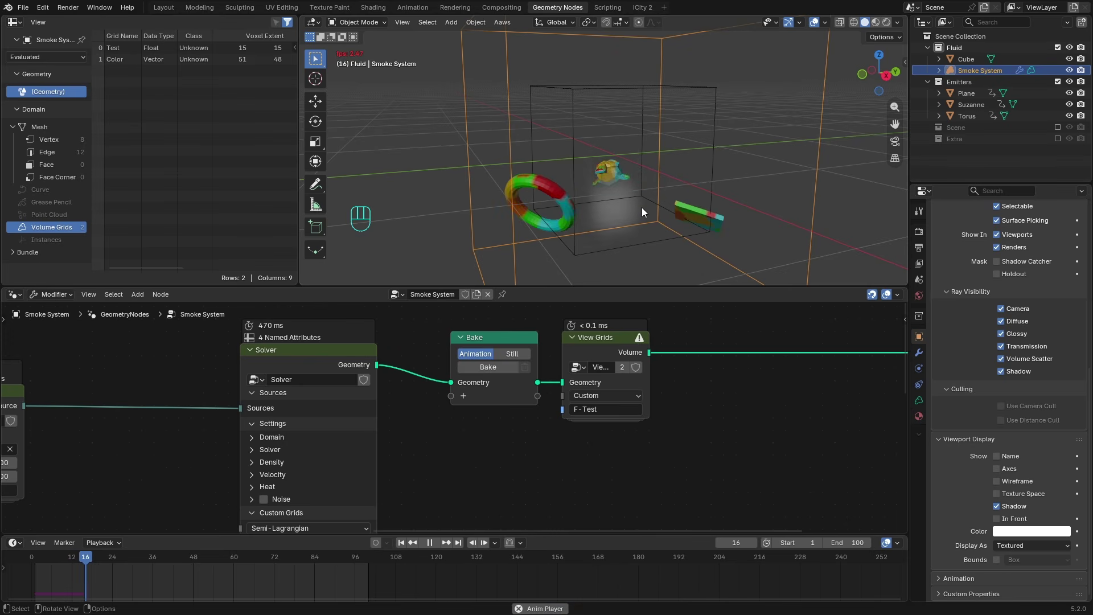
{"action": "key", "text": "space"}
{"action": "middle_click_drag", "start_coordinate": [672, 209], "coordinate": [566, 130]}
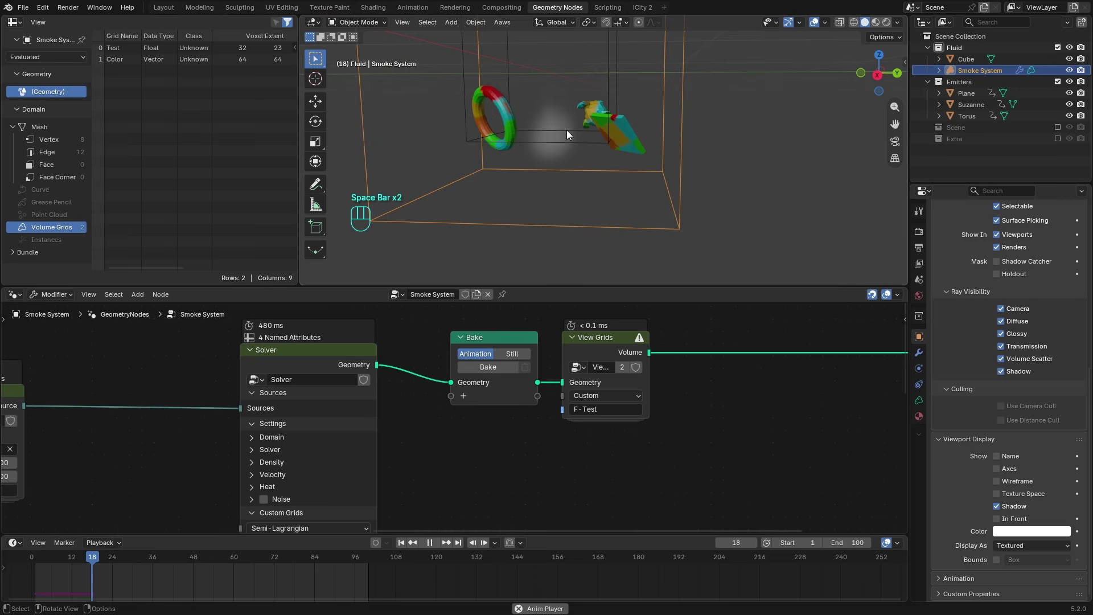
{"action": "key", "text": "space"}
- Check the View Grids warning, examine the Get Named Grid and Switch nodes inside its group, and return to the parent tree
{"action": "mouse_move", "coordinate": [642, 339]}
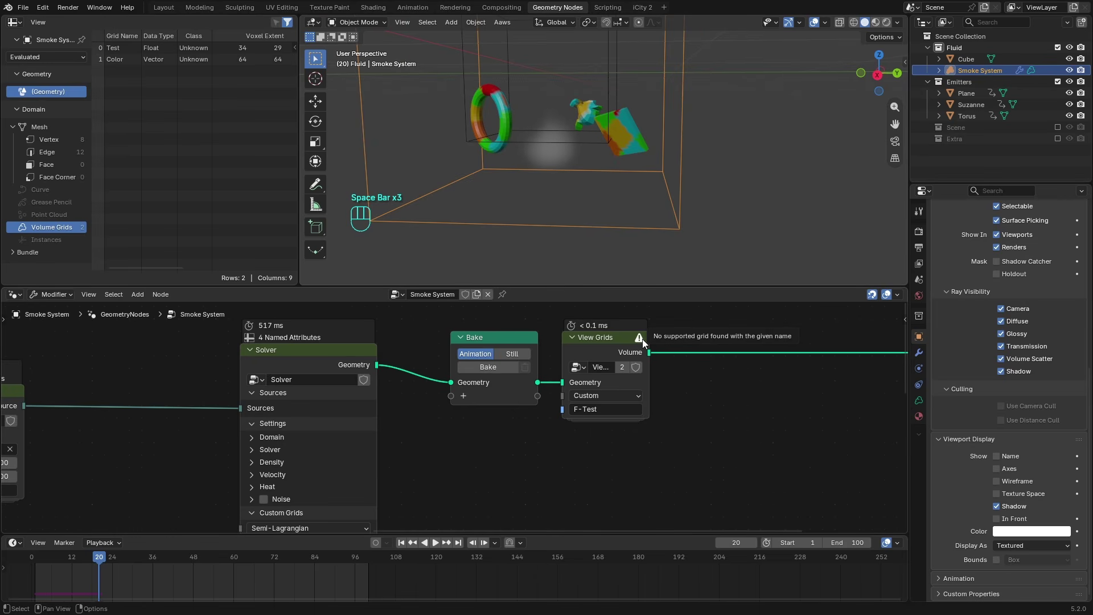
{"action": "key", "text": "Tab"}
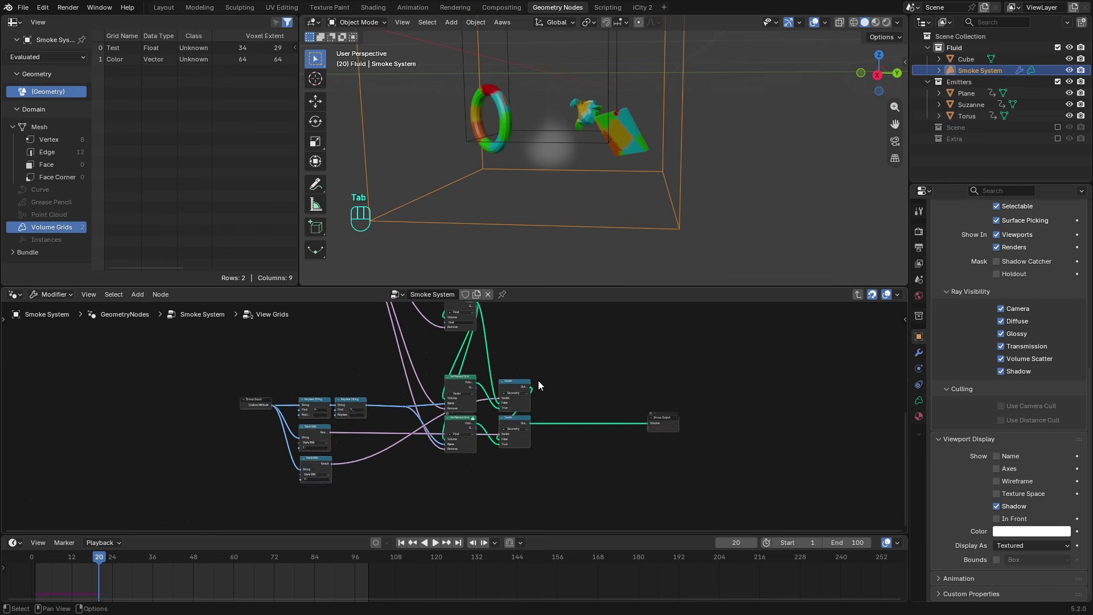
{"action": "middle_click_drag", "start_coordinate": [538, 385], "coordinate": [534, 333]}
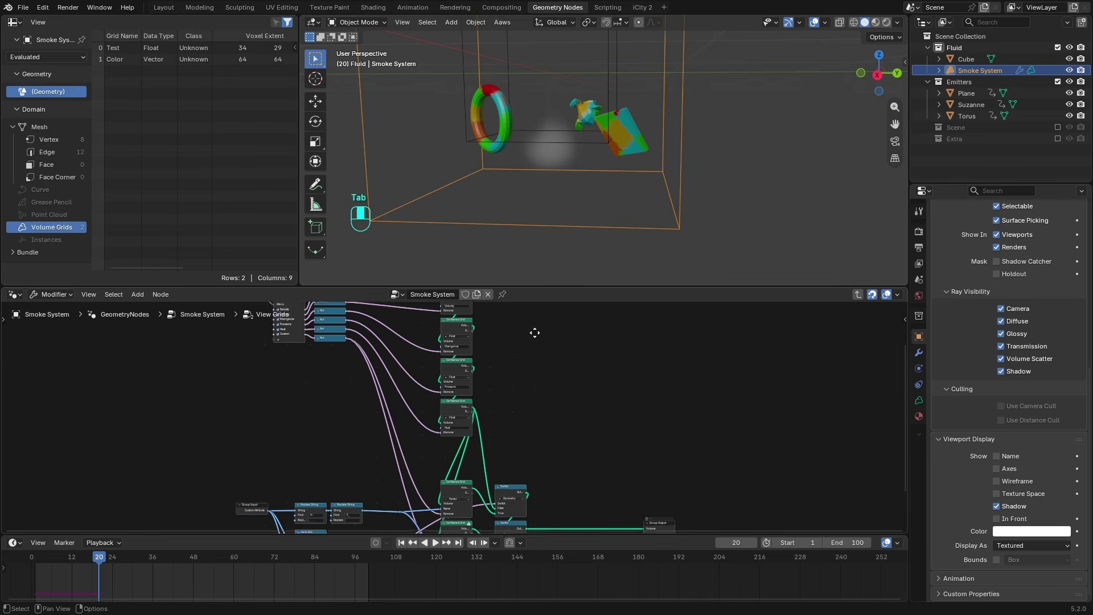
{"action": "scroll", "coordinate": [527, 365], "scroll_direction": "up", "scroll_amount": 4}
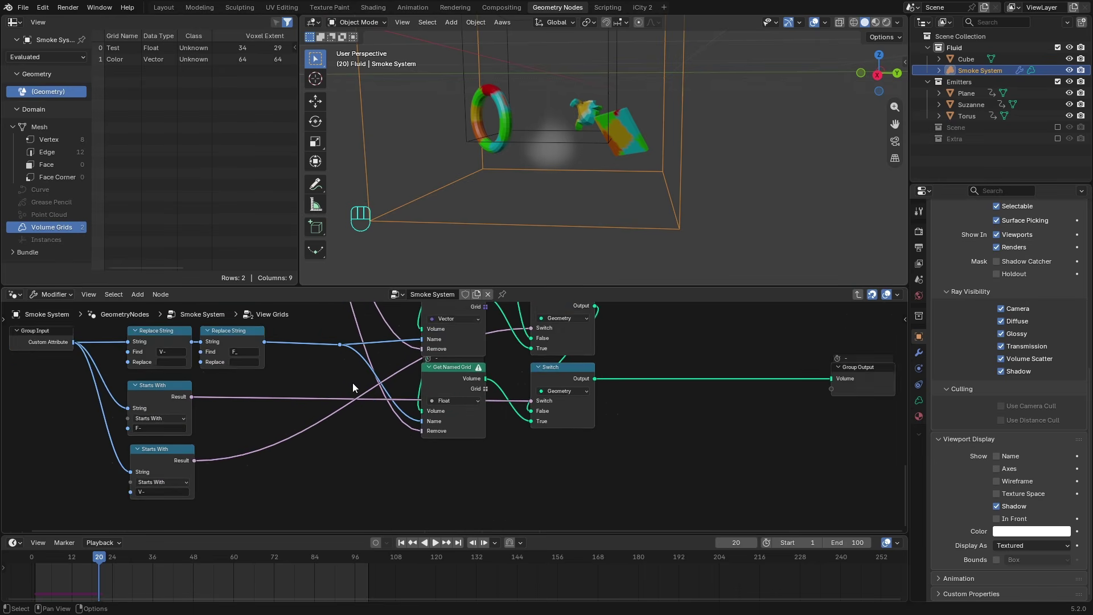
{"action": "middle_click_drag", "start_coordinate": [353, 383], "coordinate": [439, 416]}
{"action": "key", "text": "ctrl+Tab"}
{"action": "scroll", "coordinate": [557, 419], "scroll_direction": "up", "scroll_amount": 4}
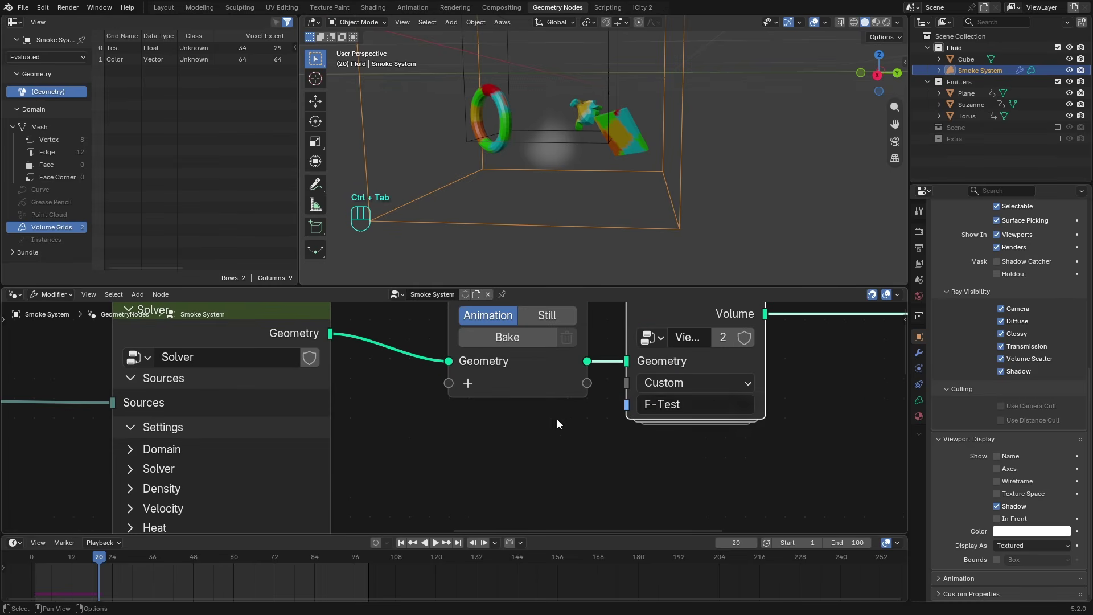
{"action": "scroll", "coordinate": [697, 407], "scroll_direction": "down", "scroll_amount": 2}
{"action": "scroll", "coordinate": [602, 397], "scroll_direction": "up", "scroll_amount": 2}
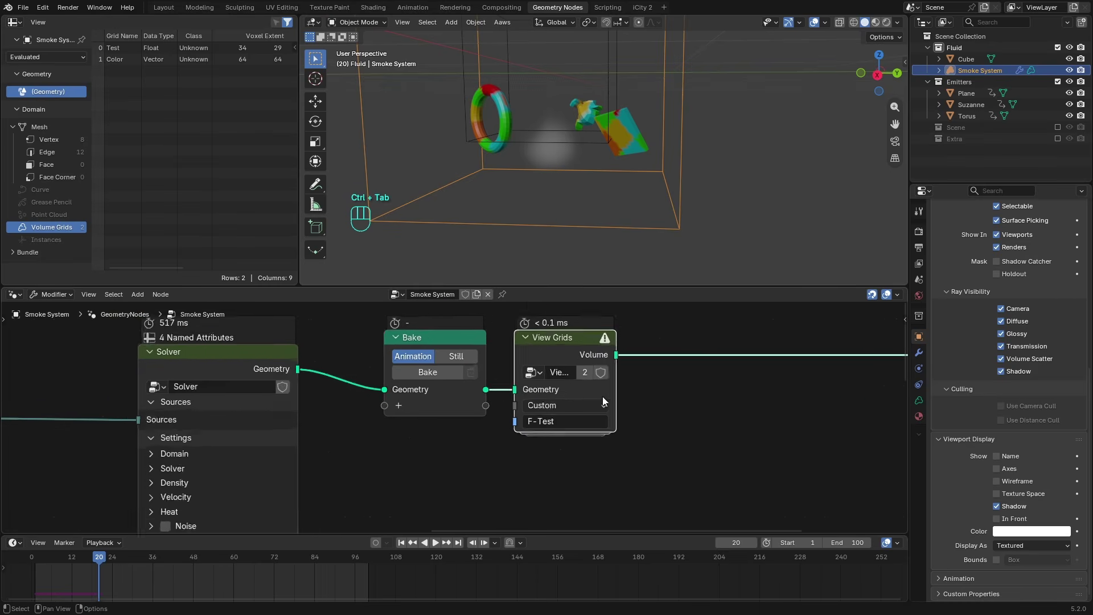
- Compare the custom name on View Grids with the Replace String and Starts With nodes inside its group
{"action": "key", "text": "Tab"}
{"action": "scroll", "coordinate": [466, 433], "scroll_direction": "up", "scroll_amount": 2}
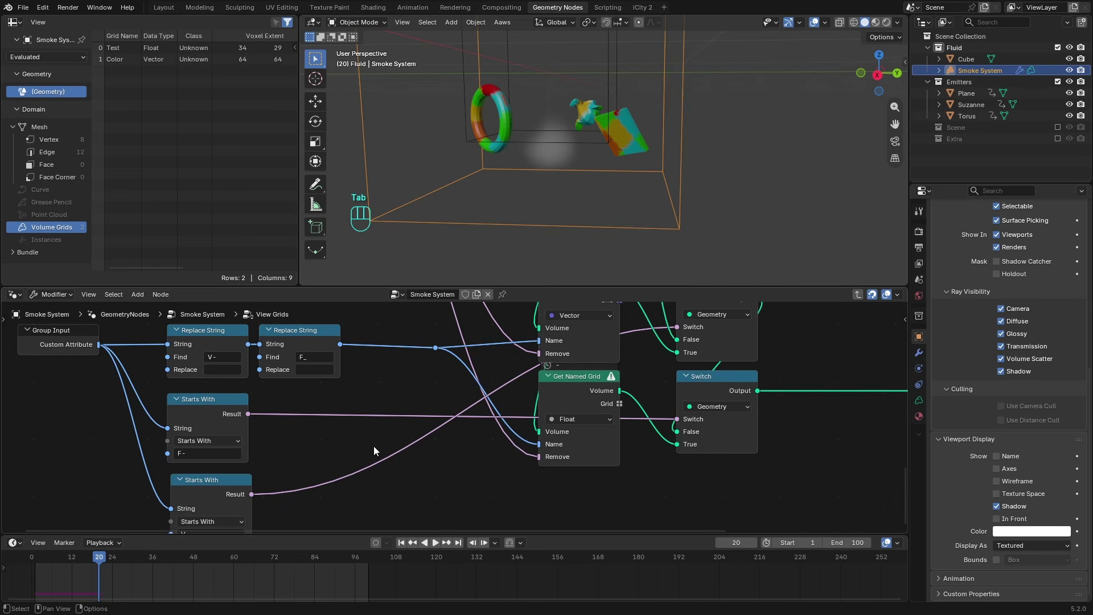
{"action": "scroll", "coordinate": [368, 447], "scroll_direction": "down", "scroll_amount": 2}
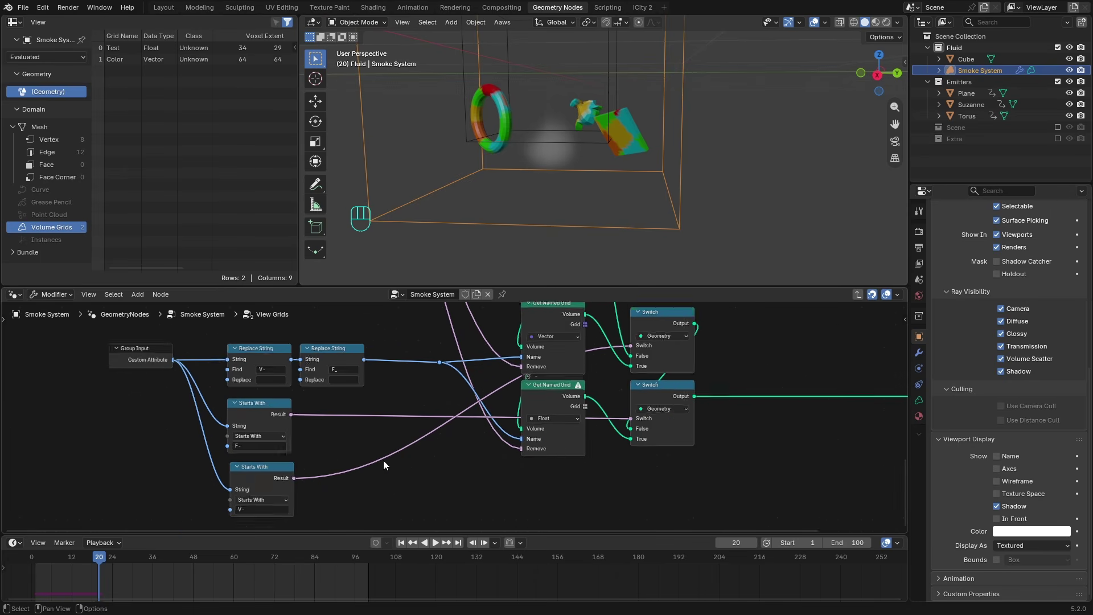
{"action": "key", "text": "ctrl+Tab"}
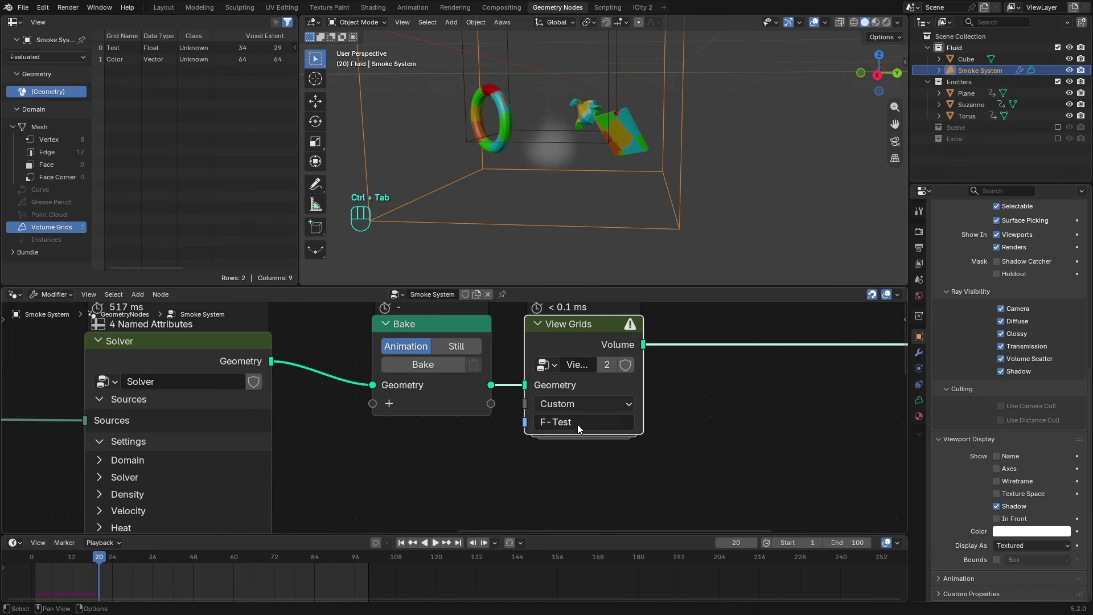
{"action": "middle_click_drag", "start_coordinate": [564, 392], "coordinate": [523, 402]}
{"action": "key", "text": "Tab"}
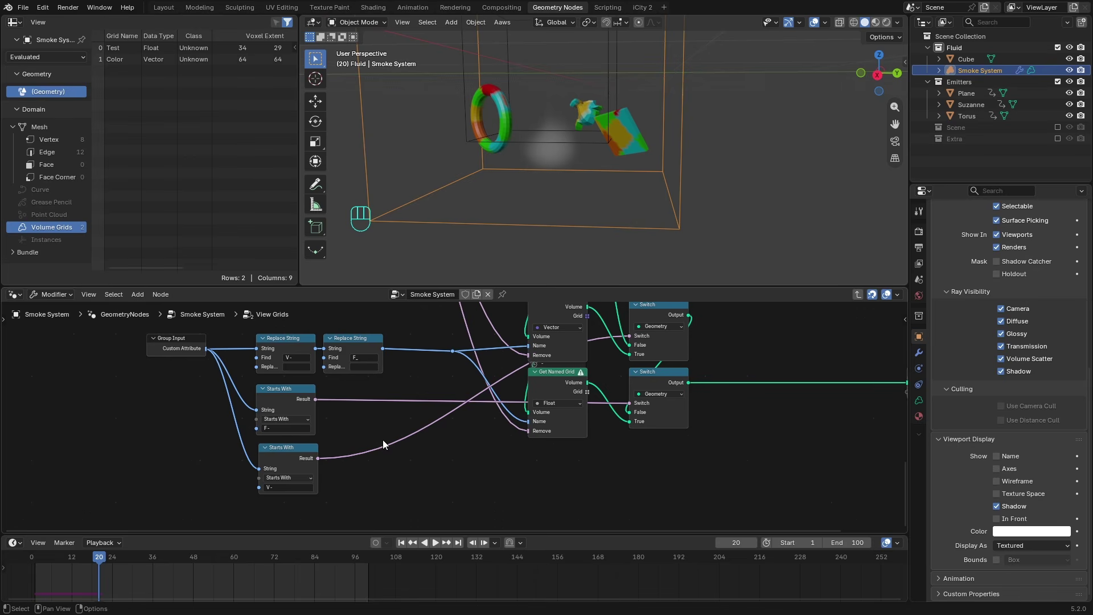
{"action": "key", "text": "ctrl+Tab"}
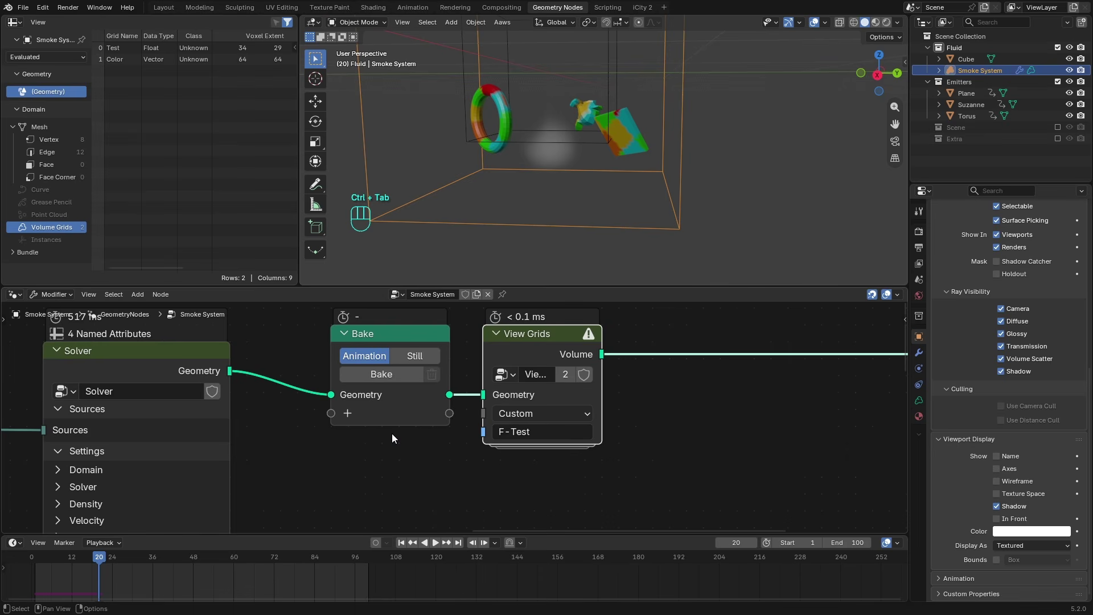
- Review the whole custom closure network and the Solver's Custom Effects inputs it can connect to
{"action": "scroll", "coordinate": [396, 436], "scroll_direction": "down", "scroll_amount": 8}
{"action": "middle_click_drag", "start_coordinate": [376, 466], "coordinate": [587, 414]}
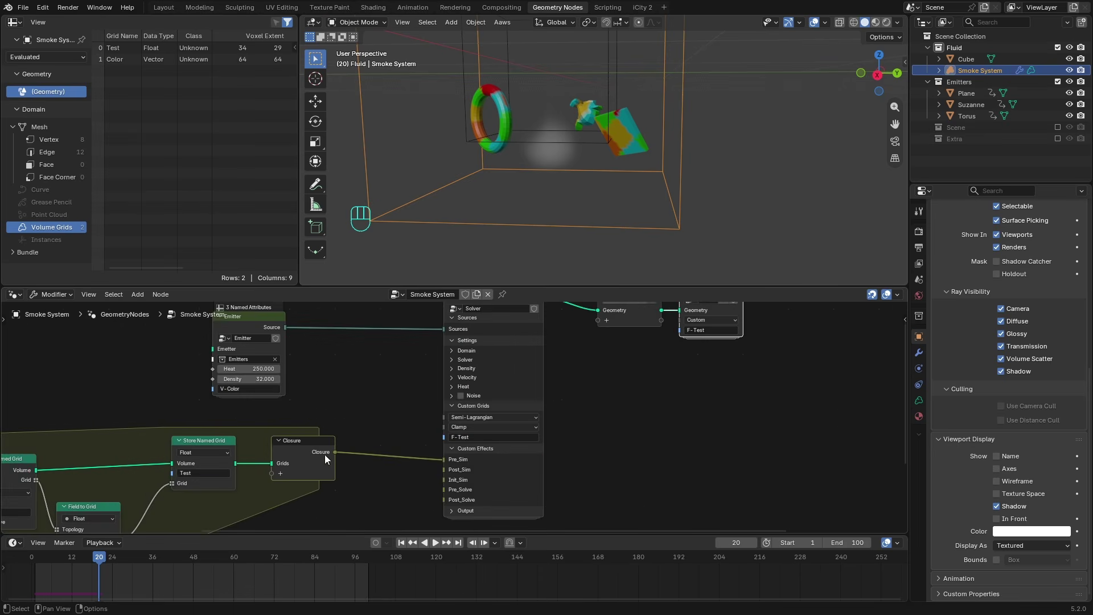
{"action": "key", "text": "Home"}
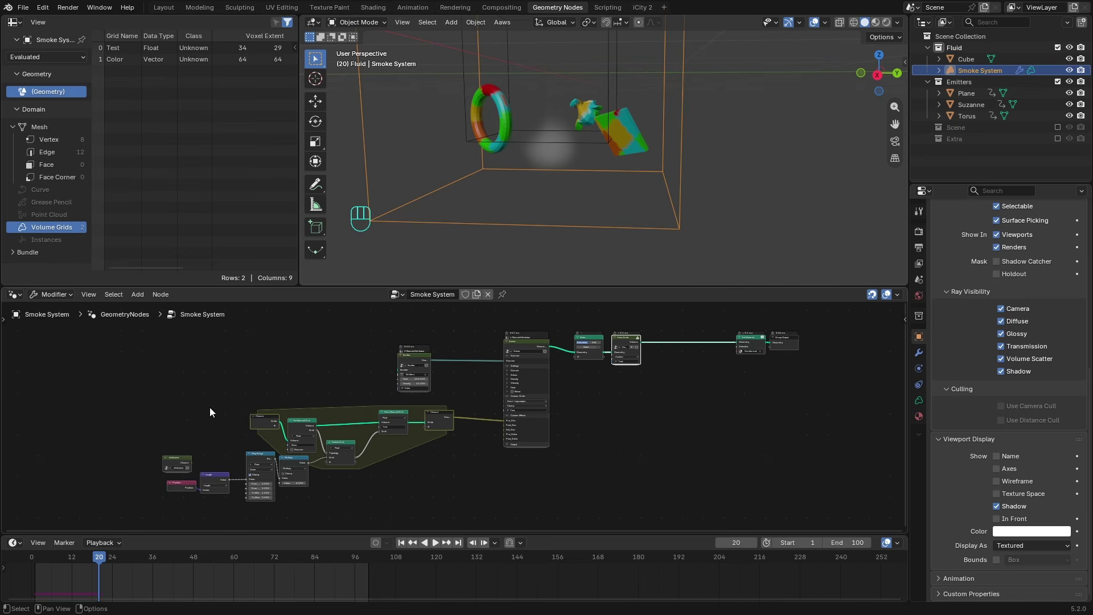
{"action": "left_click_drag", "start_coordinate": [218, 391], "coordinate": [245, 420]}
{"action": "left_click_drag", "start_coordinate": [236, 488], "coordinate": [166, 495], "text": "shift"}
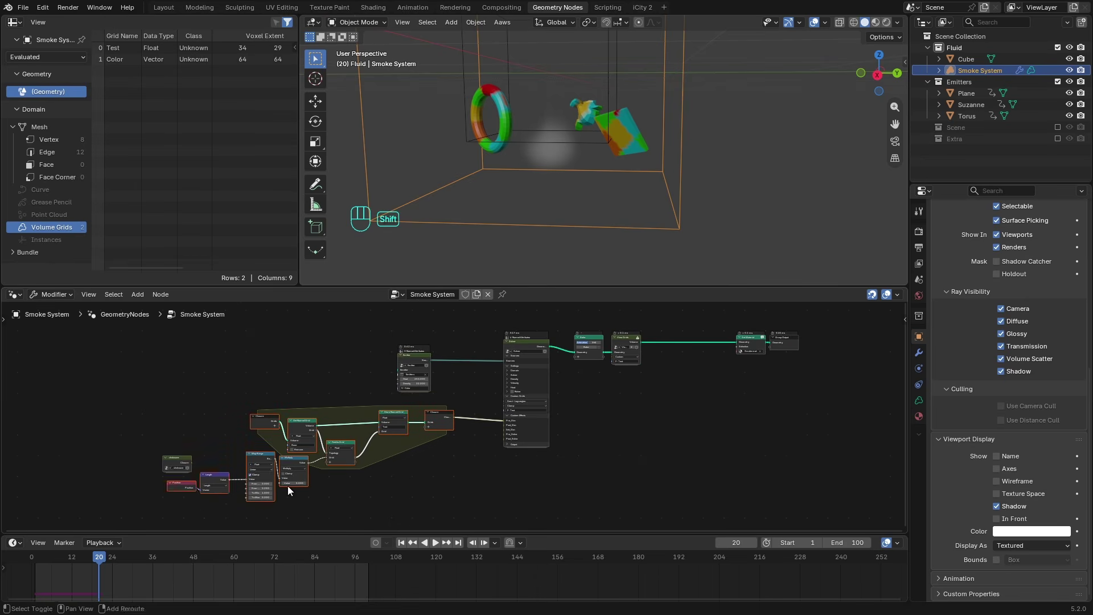
{"action": "scroll", "coordinate": [456, 455], "scroll_direction": "up", "scroll_amount": 8}
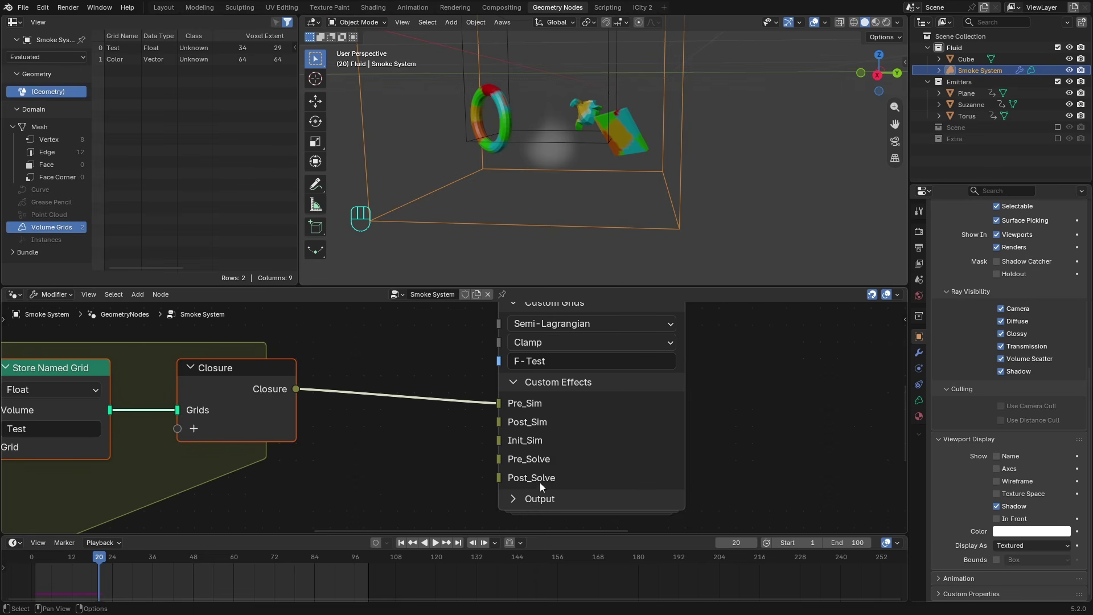
{"action": "scroll", "coordinate": [530, 482], "scroll_direction": "down", "scroll_amount": 6}
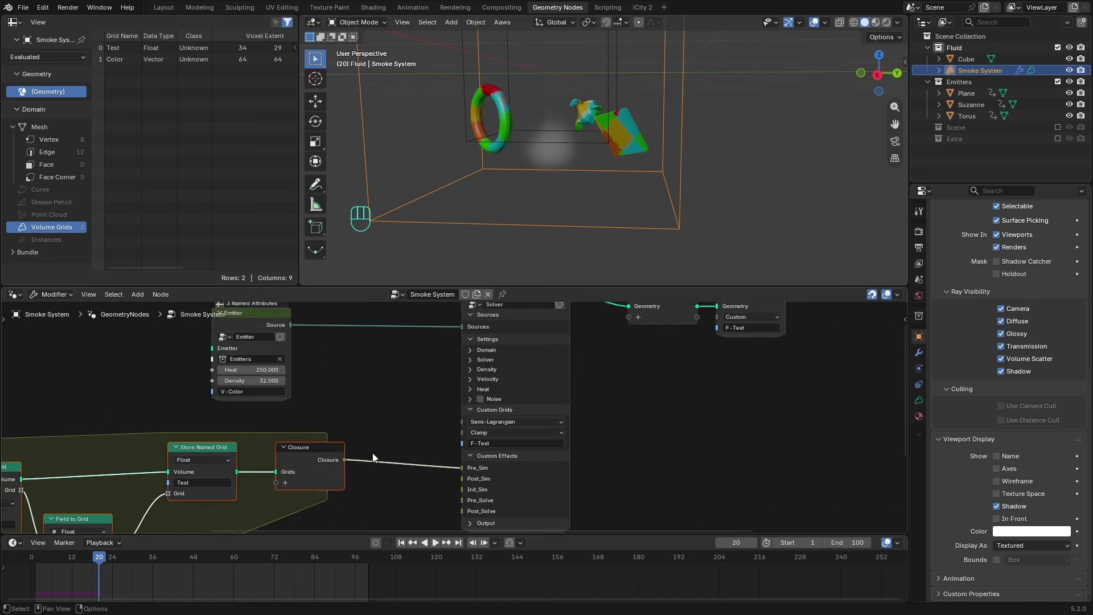
- Delete the custom Pre_Sim closure zone together with its Position, Length, Map Range and Multiply nodes
{"action": "middle_click_drag", "start_coordinate": [372, 452], "coordinate": [432, 413]}
{"action": "left_click", "coordinate": [416, 456]}
{"action": "left_click_drag", "start_coordinate": [455, 398], "coordinate": [163, 506]}
{"action": "left_click", "coordinate": [76, 494], "text": "shift"}
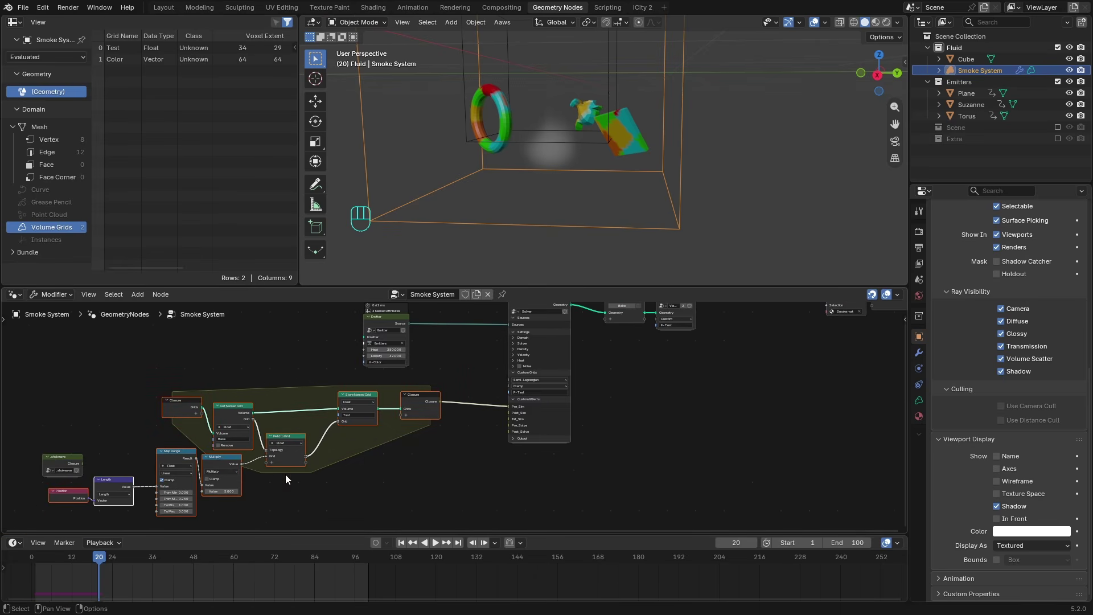
{"action": "key", "text": "x"}
{"action": "scroll", "coordinate": [499, 429], "scroll_direction": "up", "scroll_amount": 2}
{"action": "middle_click_drag", "start_coordinate": [683, 350], "coordinate": [549, 420]}
{"action": "scroll", "coordinate": [551, 419], "scroll_direction": "up", "scroll_amount": 1}
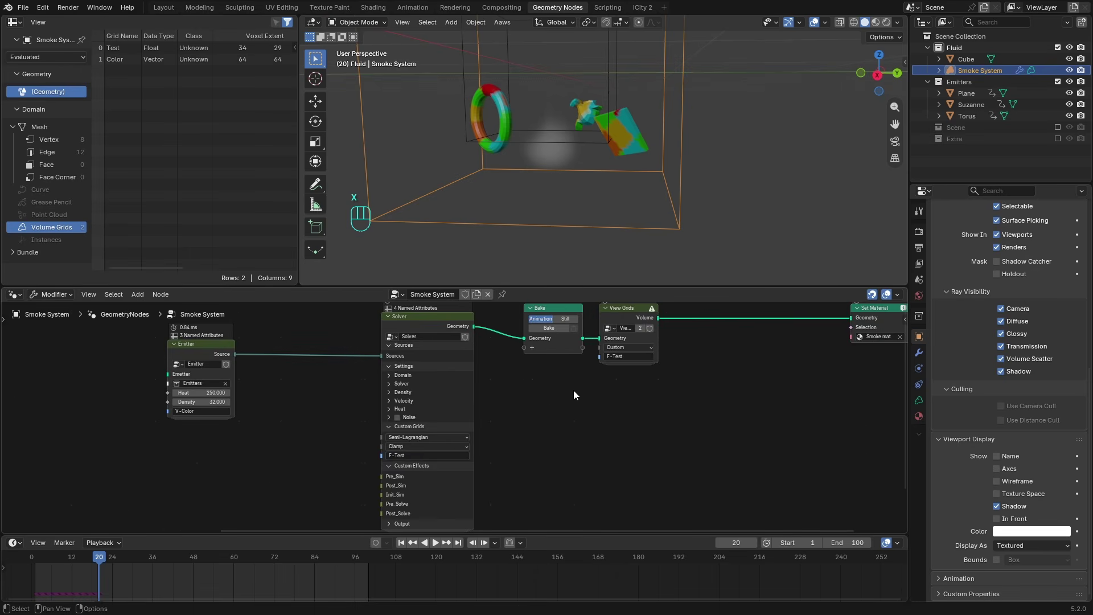
- Set View Grids to show the Density grid and return the timeline to frame 1
{"action": "scroll", "coordinate": [584, 358], "scroll_direction": "up", "scroll_amount": 2}
{"action": "left_click", "coordinate": [595, 365]}
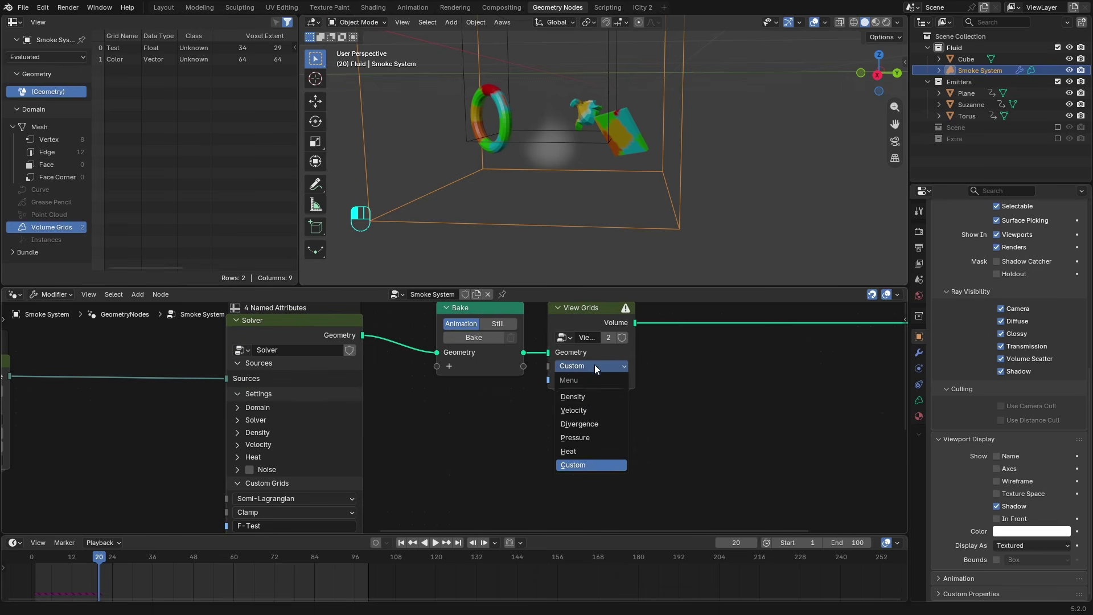
{"action": "left_click", "coordinate": [584, 395]}
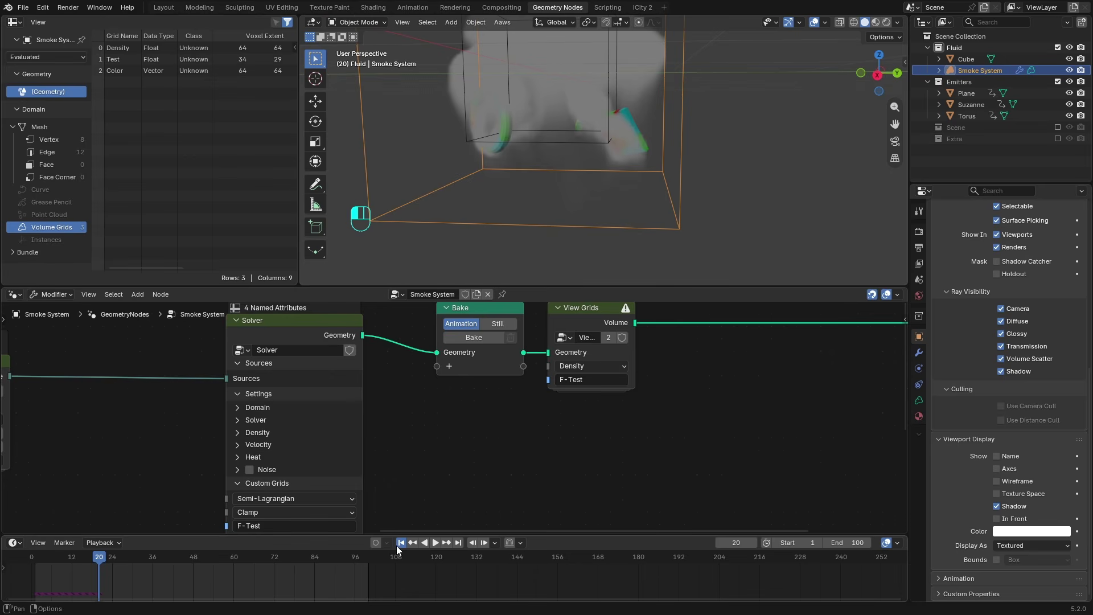
{"action": "key", "text": "shift+Left"}
{"action": "key", "text": "Home"}
- Clear the F-Test name from the Solver's Custom Grids settings
{"action": "scroll", "coordinate": [450, 396], "scroll_direction": "up", "scroll_amount": 4}
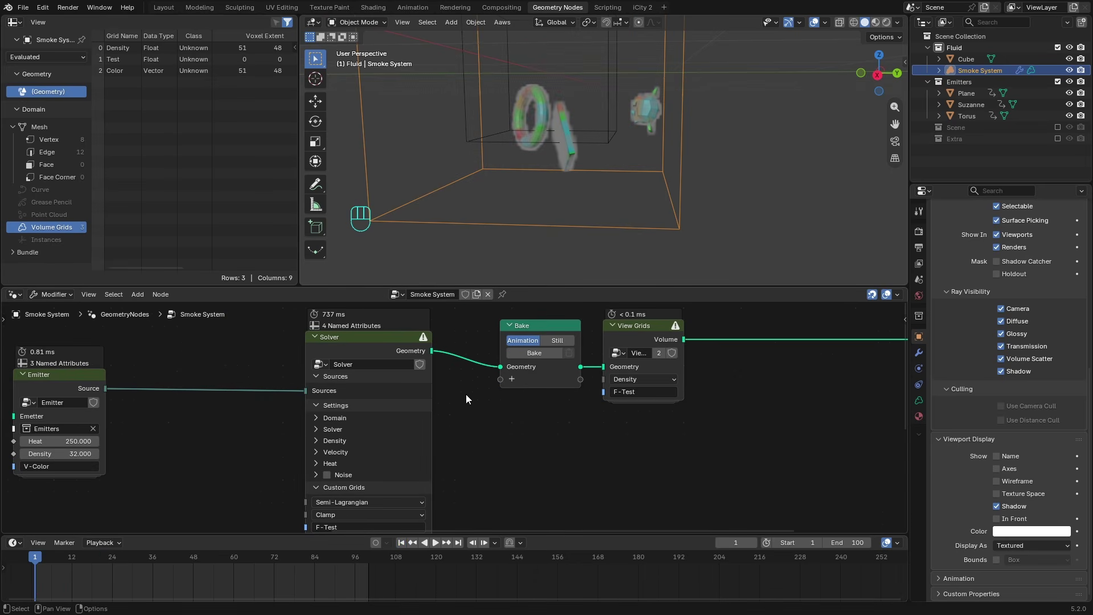
{"action": "middle_click_drag", "start_coordinate": [201, 420], "coordinate": [250, 429]}
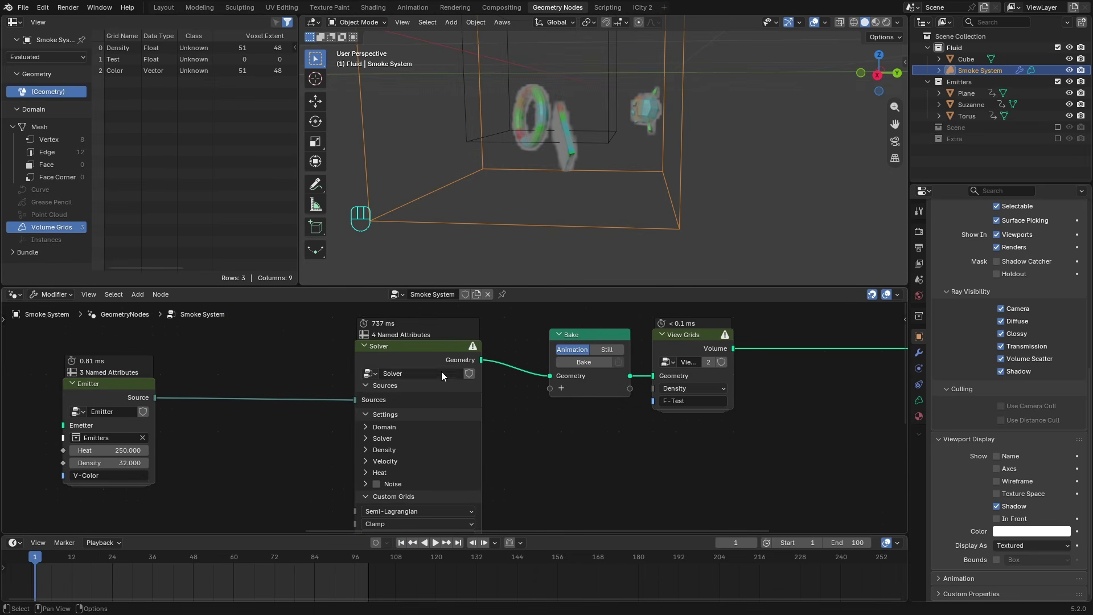
{"action": "middle_click_drag", "start_coordinate": [483, 413], "coordinate": [523, 434]}
{"action": "left_click", "coordinate": [409, 485]}
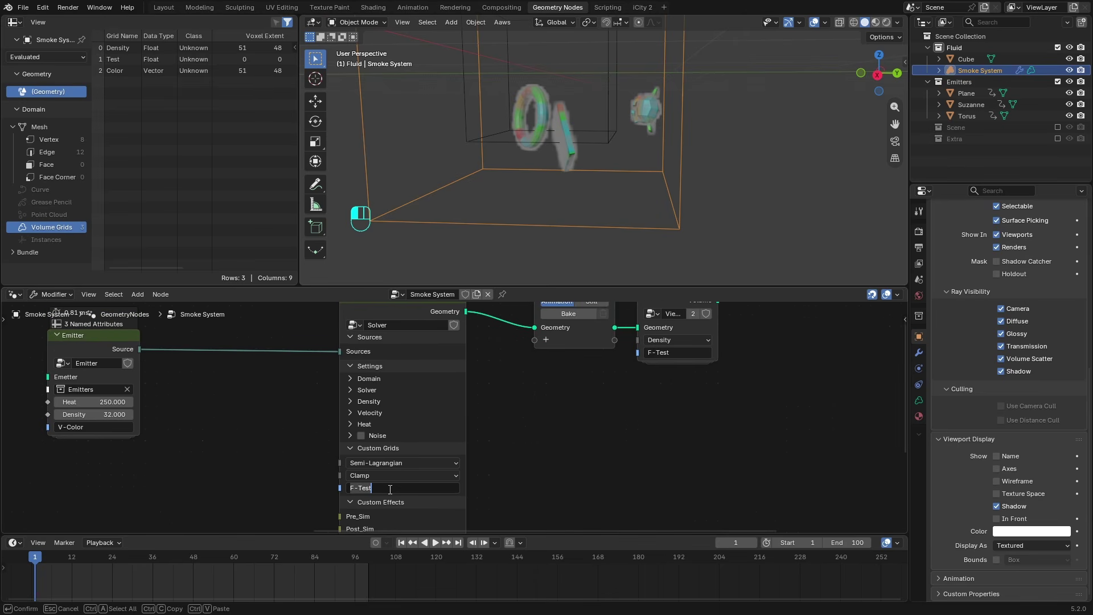
{"action": "left_click", "coordinate": [390, 489]}
{"action": "key", "text": "BackSpace"}
{"action": "key", "text": "BackSpace"}
{"action": "key", "text": "BackSpace"}
{"action": "key", "text": "BackSpace"}
{"action": "key", "text": "BackSpace"}
{"action": "key", "text": "Return"}
- Clear the F-Test custom grid name from the View Grids node
{"action": "middle_click_drag", "start_coordinate": [494, 381], "coordinate": [489, 432]}
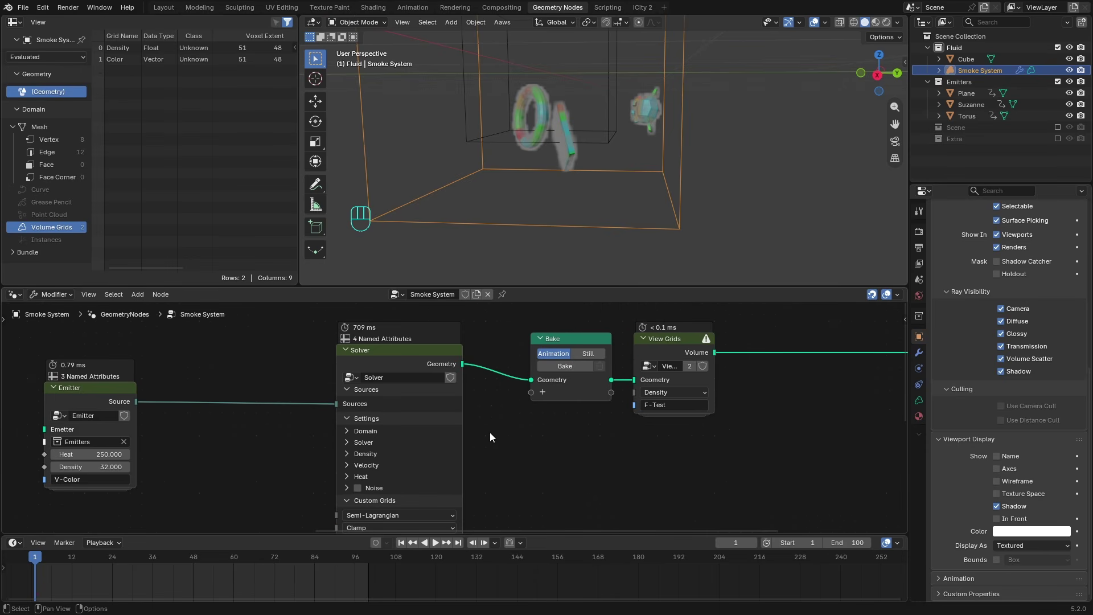
{"action": "left_click", "coordinate": [694, 406]}
{"action": "key", "text": "BackSpace"}
{"action": "key", "text": "Return"}
- Enter the Solver group and examine the set bounds node at the start of its network
{"action": "left_click", "coordinate": [385, 364]}
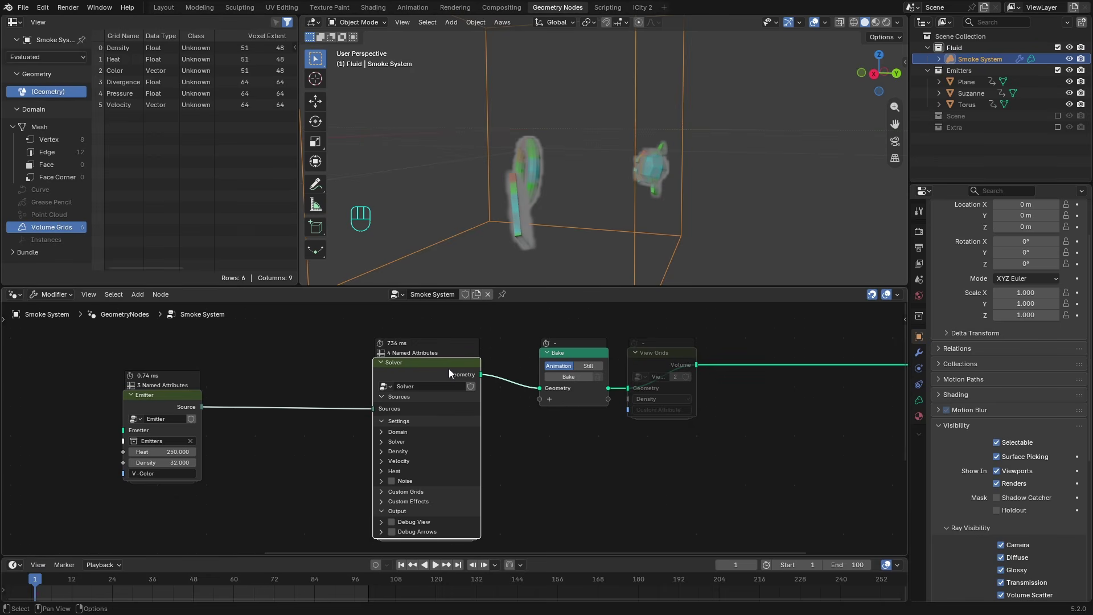
{"action": "key", "text": "Tab"}
{"action": "scroll", "coordinate": [446, 410], "scroll_direction": "down", "scroll_amount": 3}
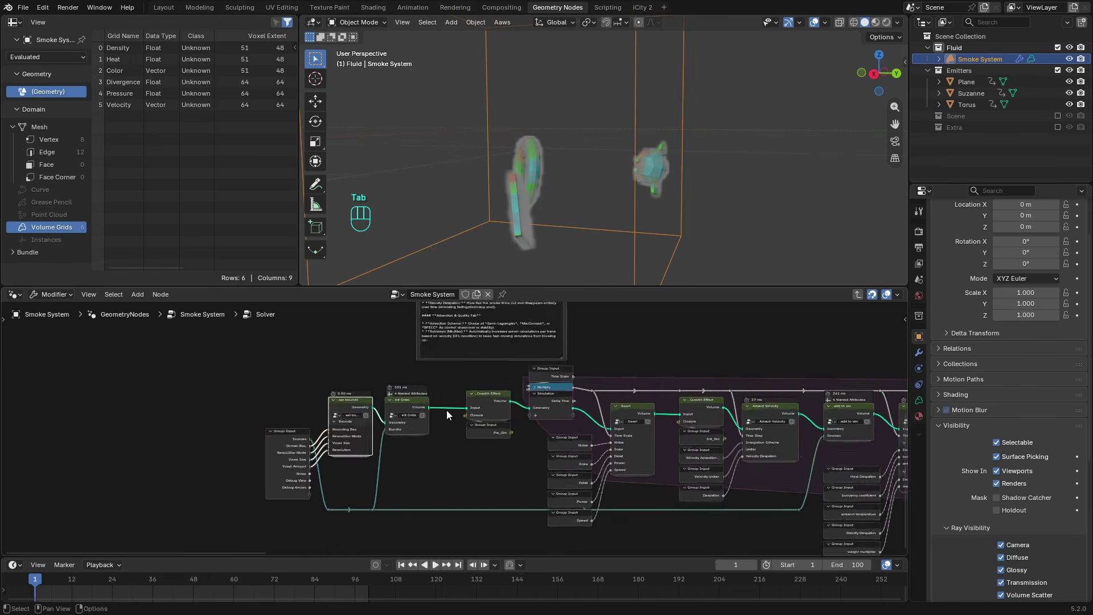
{"action": "middle_click_drag", "start_coordinate": [447, 410], "coordinate": [312, 402]}
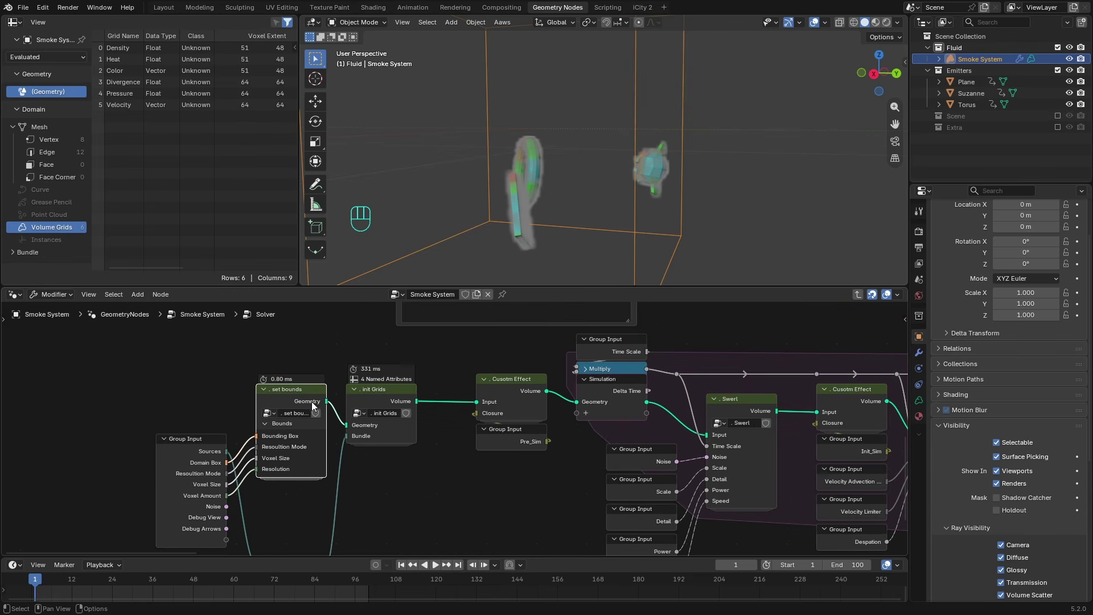
{"action": "key", "text": "g"}
{"action": "left_click", "coordinate": [281, 393]}
- Look inside the init Grids group and return to the Solver tree
{"action": "left_click", "coordinate": [386, 391]}
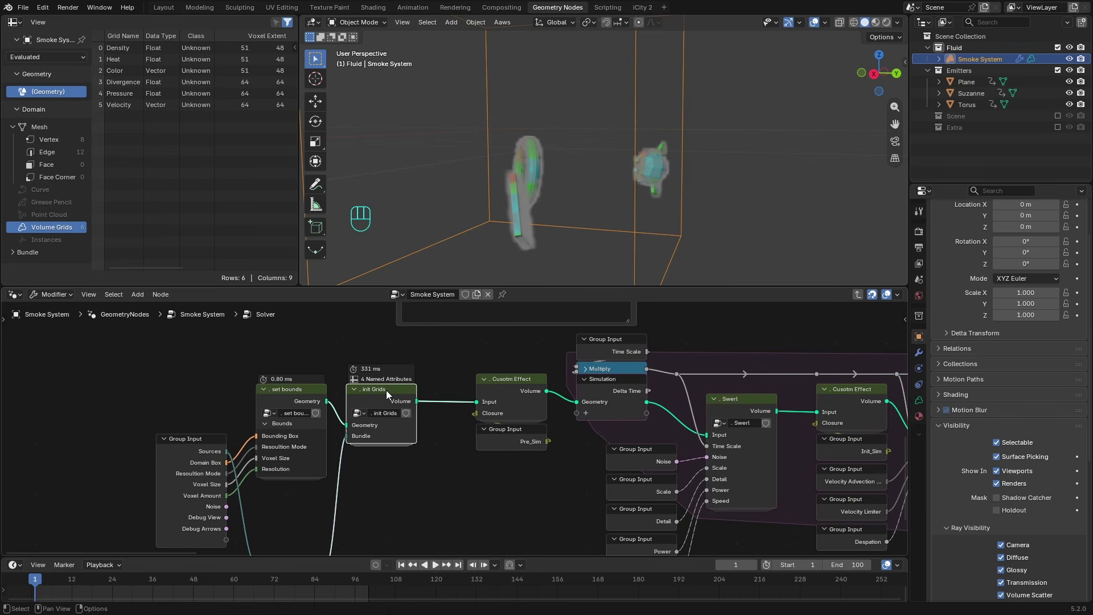
{"action": "key", "text": "Tab"}
{"action": "middle_click_drag", "start_coordinate": [569, 484], "coordinate": [526, 438]}
{"action": "key", "text": "ctrl+Tab"}
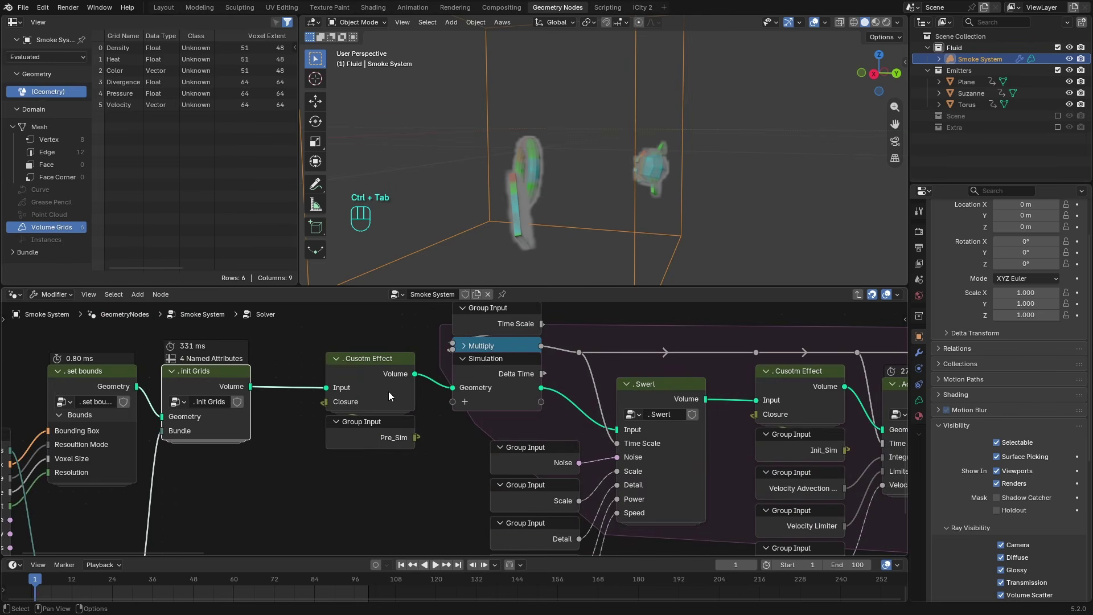
- Check the Pre_Sim custom effect node, examine the noise setup inside the Swirl group, and return to the Solver tree
{"action": "left_click", "coordinate": [368, 383]}
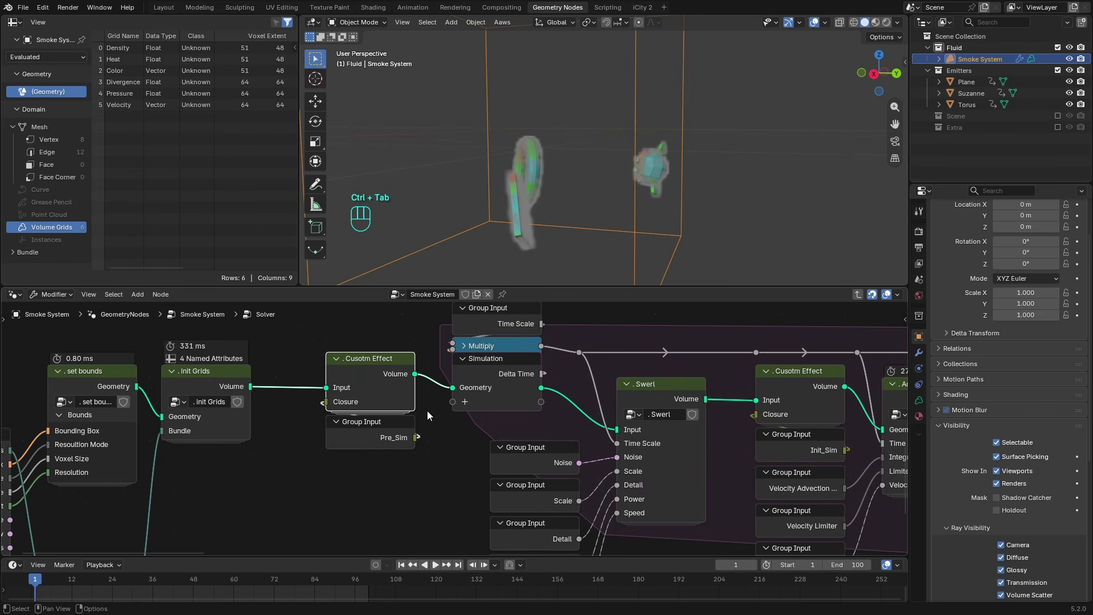
{"action": "scroll", "coordinate": [427, 411], "scroll_direction": "down", "scroll_amount": 6}
{"action": "middle_click_drag", "start_coordinate": [571, 428], "coordinate": [470, 394]}
{"action": "scroll", "coordinate": [470, 394], "scroll_direction": "up", "scroll_amount": 3}
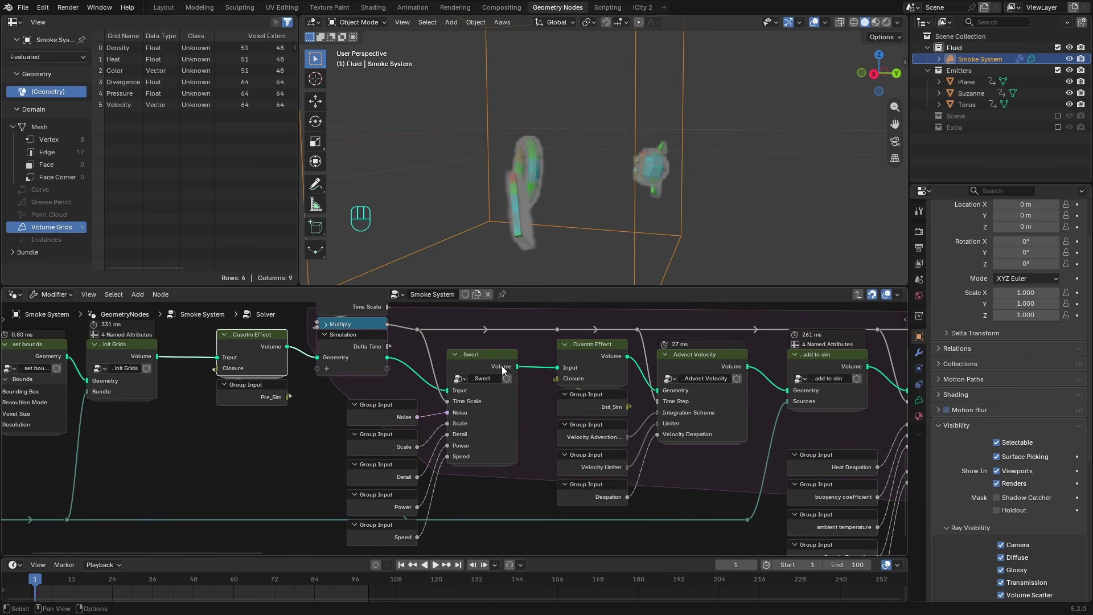
{"action": "left_click", "coordinate": [477, 361]}
{"action": "key", "text": "Tab"}
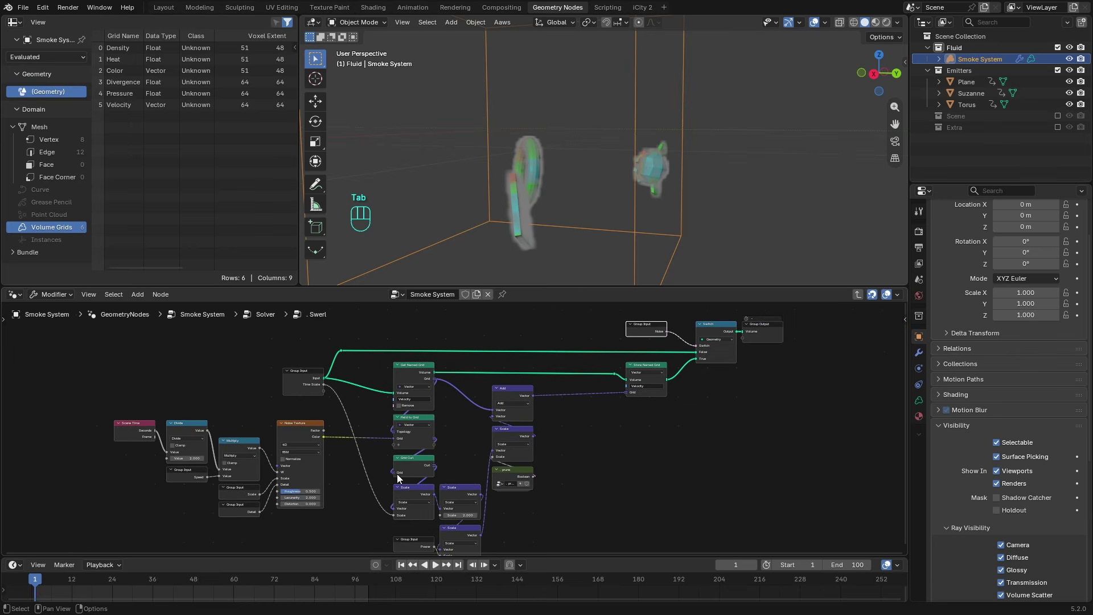
{"action": "middle_click_drag", "start_coordinate": [397, 474], "coordinate": [376, 427]}
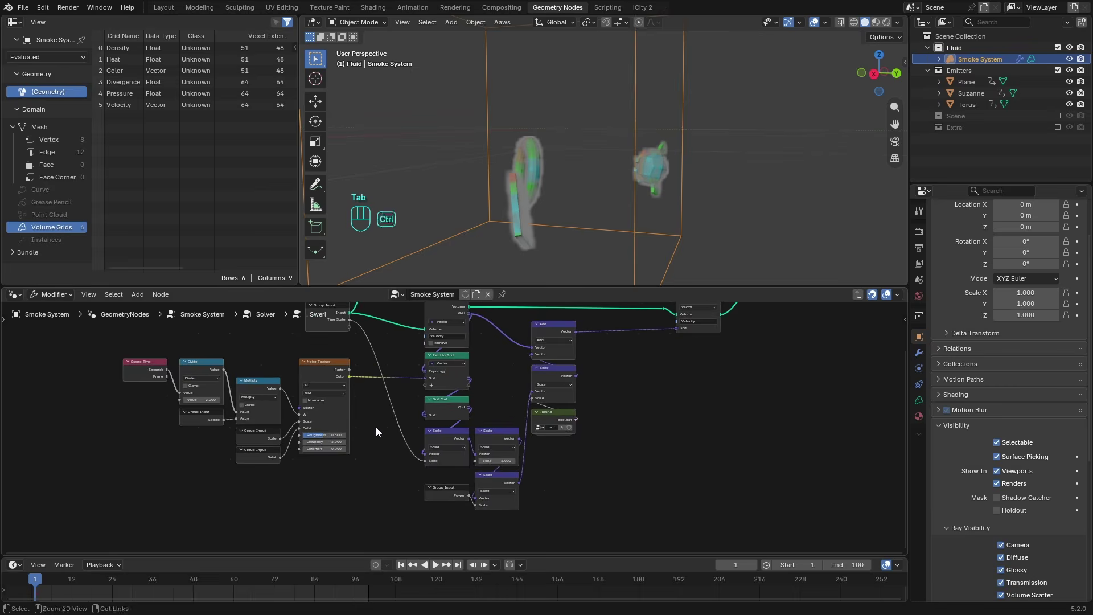
{"action": "key", "text": "ctrl+Tab"}
- Examine the Advect Velocity, add to sim and Heat & Density nodes along the simulation chain
{"action": "middle_click_drag", "start_coordinate": [600, 398], "coordinate": [425, 399]}
{"action": "scroll", "coordinate": [425, 400], "scroll_direction": "up", "scroll_amount": 2}
{"action": "left_click", "coordinate": [405, 361]}
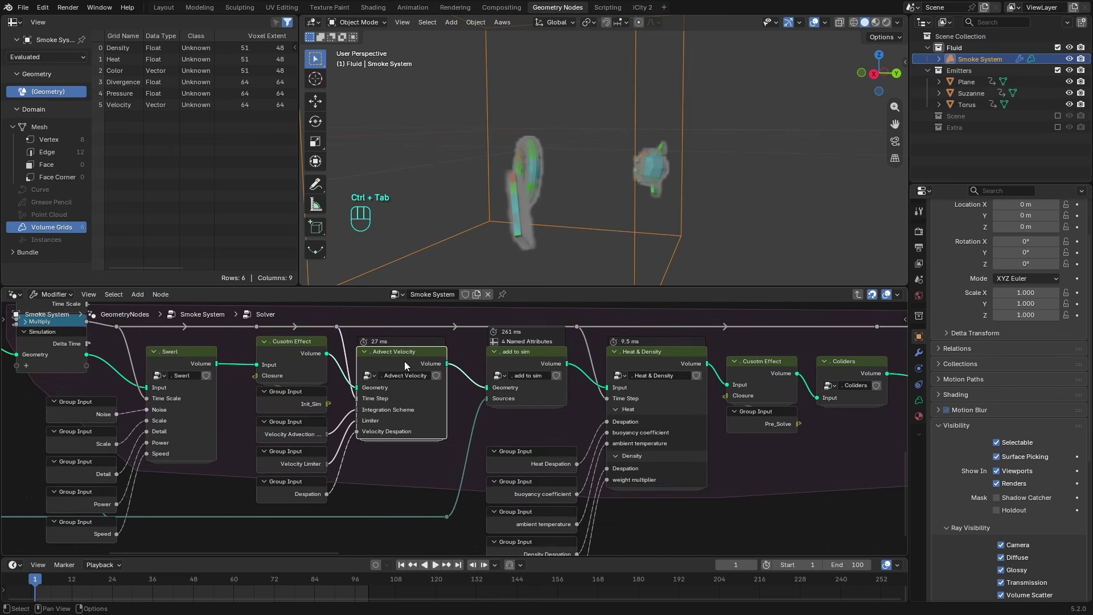
{"action": "scroll", "coordinate": [450, 390], "scroll_direction": "down", "scroll_amount": 4}
{"action": "middle_click_drag", "start_coordinate": [530, 415], "coordinate": [418, 426]}
{"action": "scroll", "coordinate": [430, 426], "scroll_direction": "up", "scroll_amount": 3}
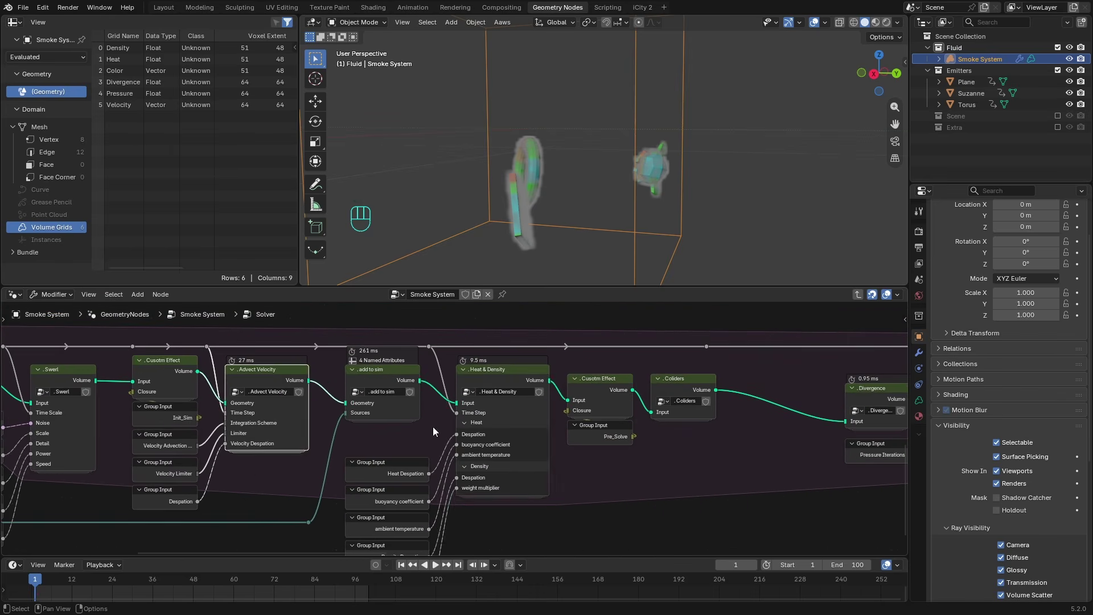
{"action": "left_click", "coordinate": [494, 378]}
{"action": "scroll", "coordinate": [570, 467], "scroll_direction": "up", "scroll_amount": 1}
{"action": "middle_click_drag", "start_coordinate": [569, 467], "coordinate": [471, 428]}
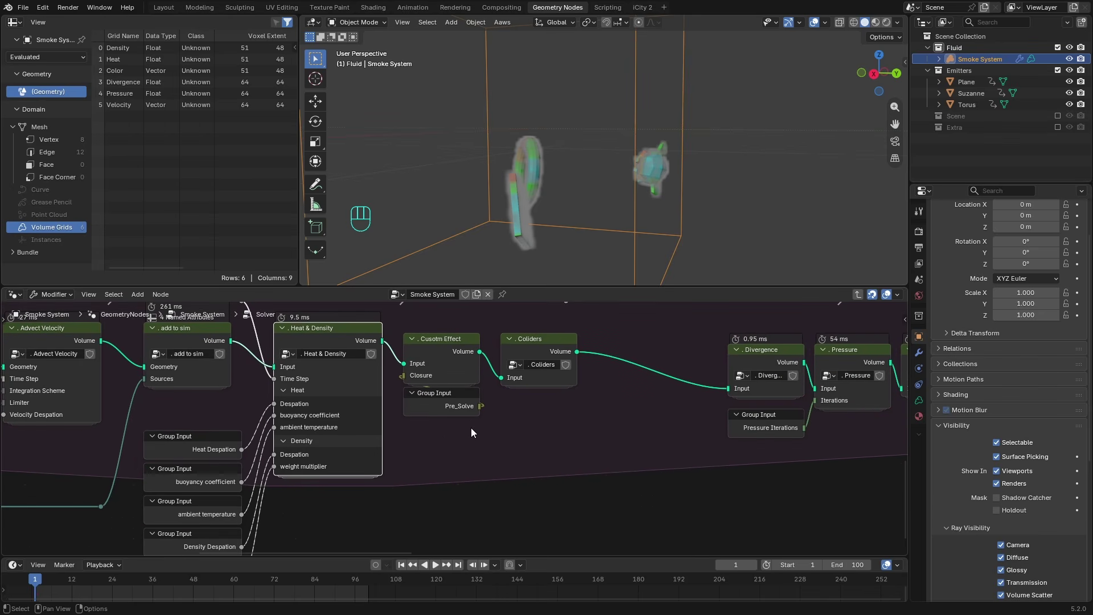
- Point out the Colliders node between the Pre_Solve custom effect and Divergence, keeping its position
{"action": "left_click", "coordinate": [538, 353]}
{"action": "key", "text": "g"}
{"action": "right_click", "coordinate": [568, 352]}
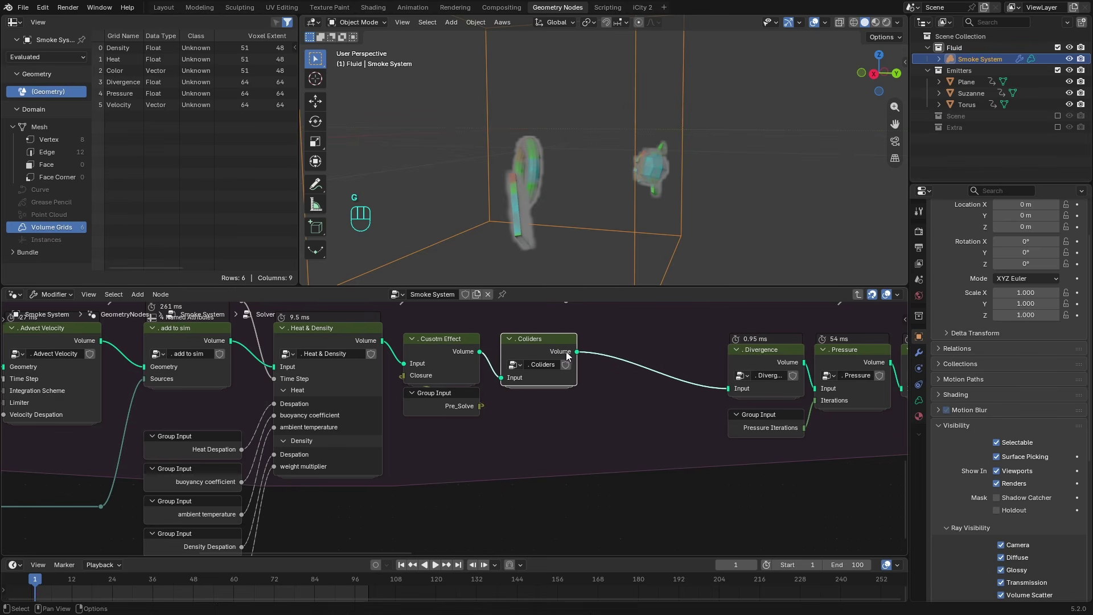
{"action": "key", "text": "g"}
{"action": "right_click", "coordinate": [590, 351]}
{"action": "middle_click_drag", "start_coordinate": [608, 355], "coordinate": [537, 379]}
{"action": "key", "text": "g"}
{"action": "right_click", "coordinate": [569, 373]}
{"action": "middle_click_drag", "start_coordinate": [658, 369], "coordinate": [507, 374]}
- Examine the Velocity grid and Grid Divergence setup inside the Divergence group, and return to the Solver tree
{"action": "left_click", "coordinate": [558, 380]}
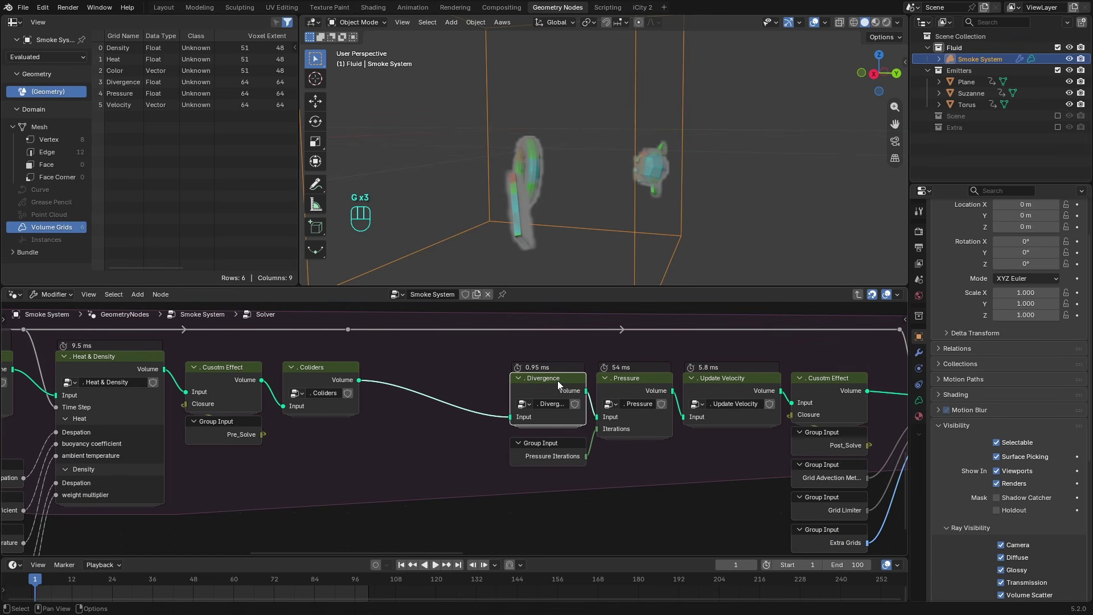
{"action": "key", "text": "Tab"}
{"action": "middle_click_drag", "start_coordinate": [464, 451], "coordinate": [462, 400]}
{"action": "scroll", "coordinate": [446, 406], "scroll_direction": "up", "scroll_amount": 2}
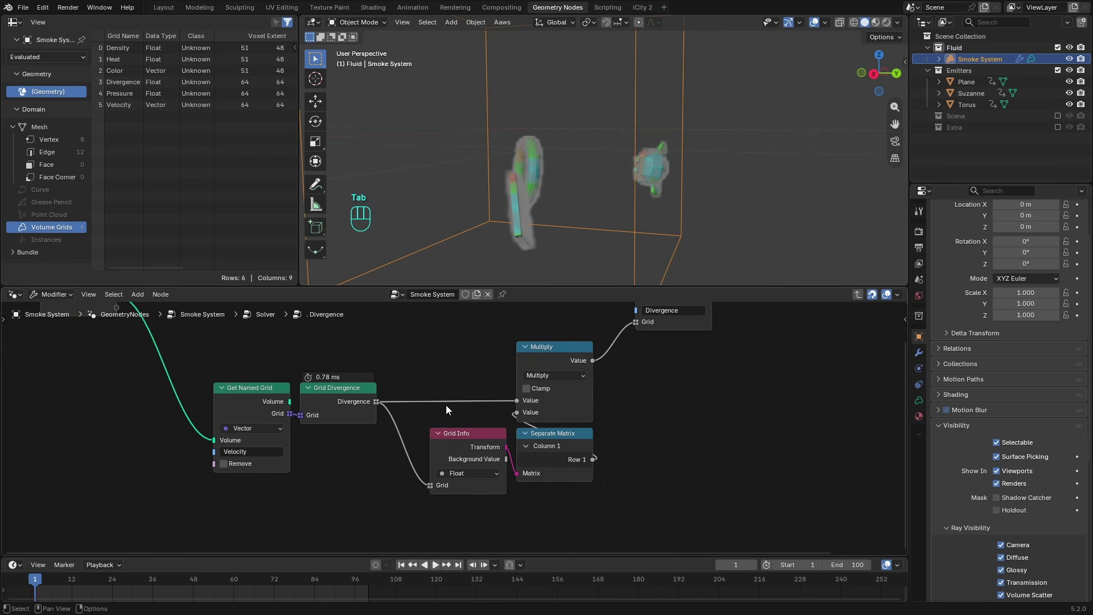
{"action": "left_click", "coordinate": [253, 415]}
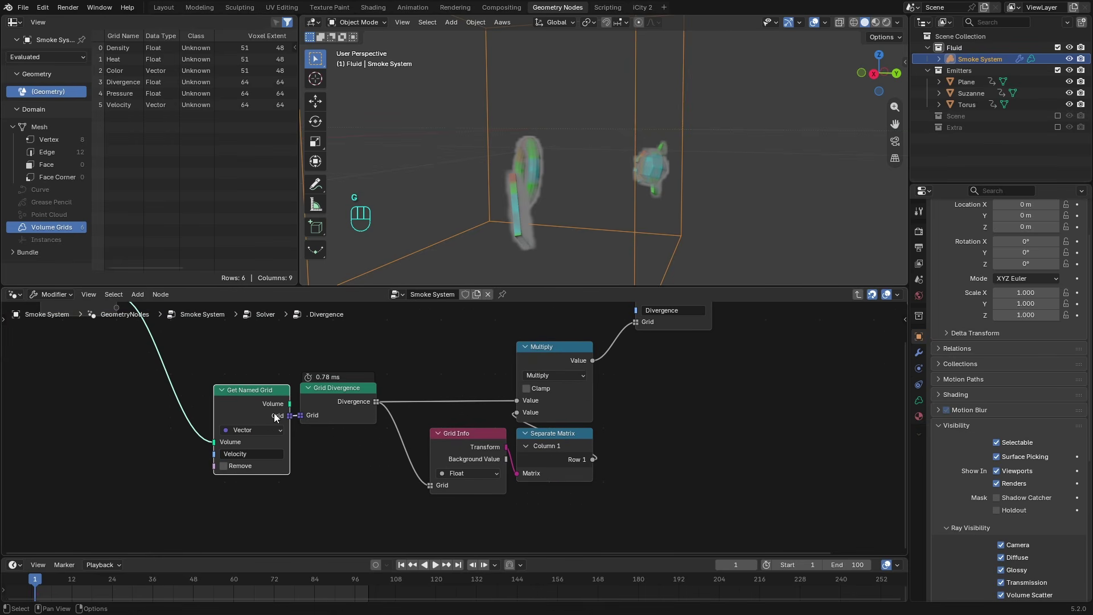
{"action": "key", "text": "g"}
{"action": "key", "text": "ctrl"}
{"action": "mouse_move", "coordinate": [349, 405]}
{"action": "key", "text": "ctrl+Tab"}
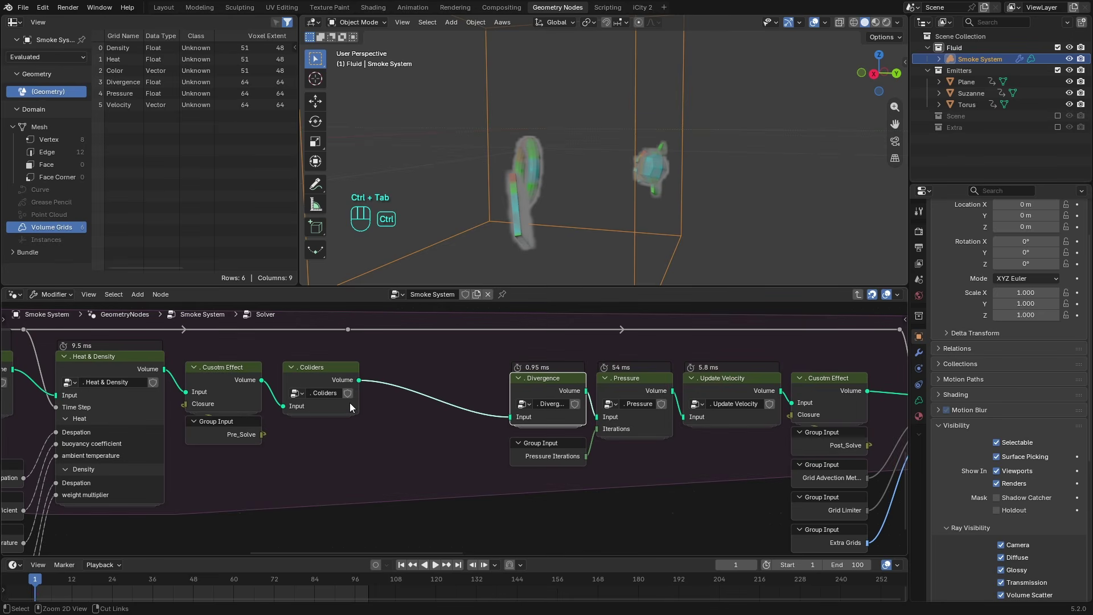
{"action": "key", "text": "g"}
{"action": "left_click", "coordinate": [558, 391]}
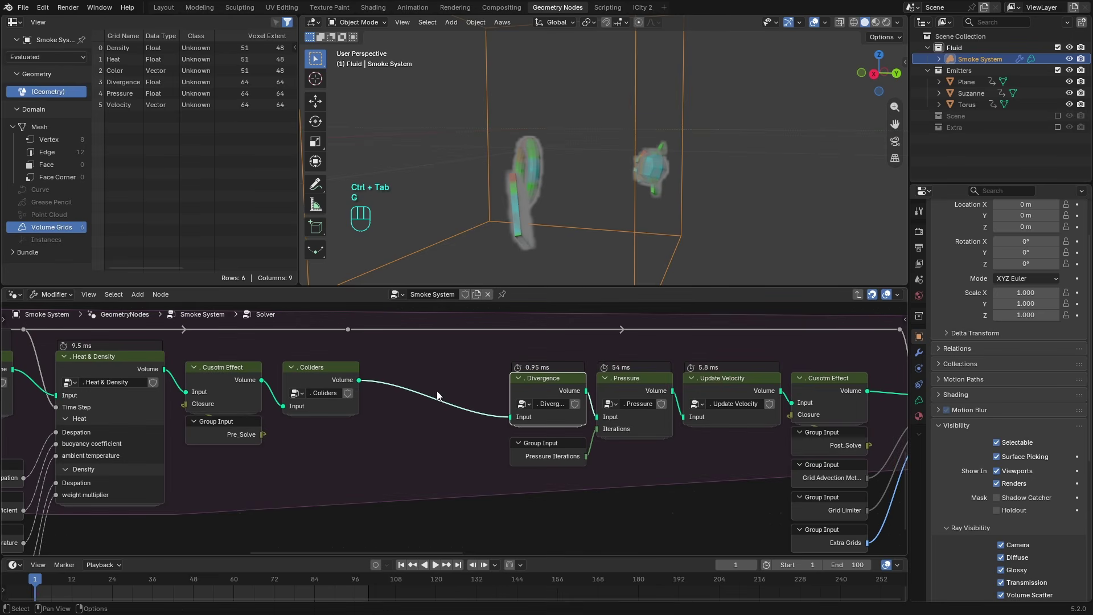
- Examine the repeat zone in the Pressure group and its nested pressure group's full network, and return to the Solver tree
{"action": "left_click", "coordinate": [634, 387]}
{"action": "key", "text": "Tab"}
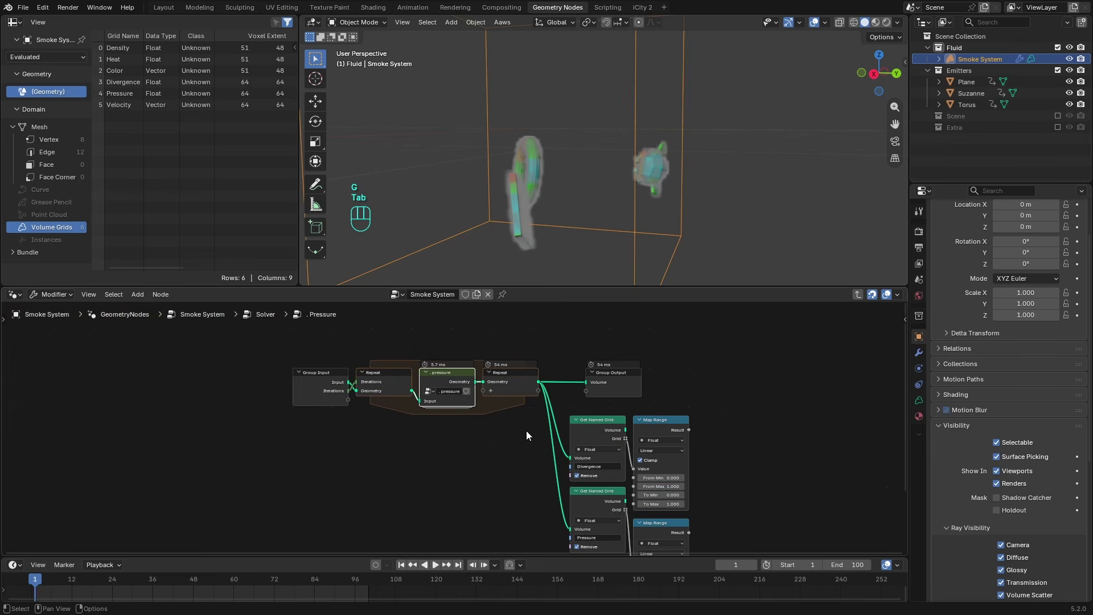
{"action": "key", "text": "Tab"}
{"action": "middle_click_drag", "start_coordinate": [393, 460], "coordinate": [504, 389], "text": "ctrl"}
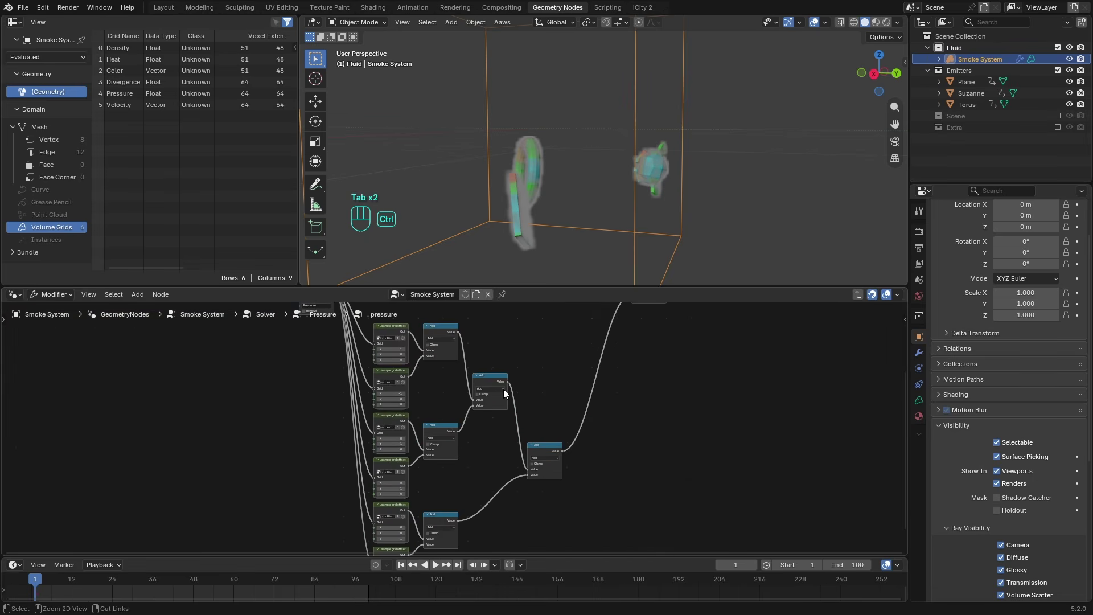
{"action": "key", "text": "ctrl+space"}
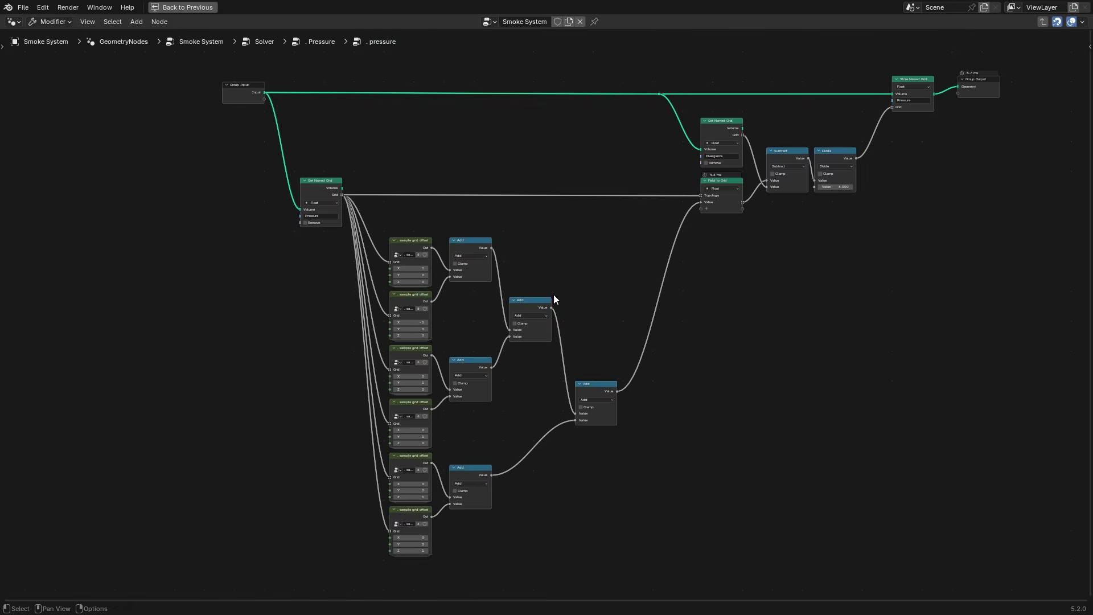
{"action": "key", "text": "ctrl+Tab"}
{"action": "key", "text": "ctrl+Tab"}
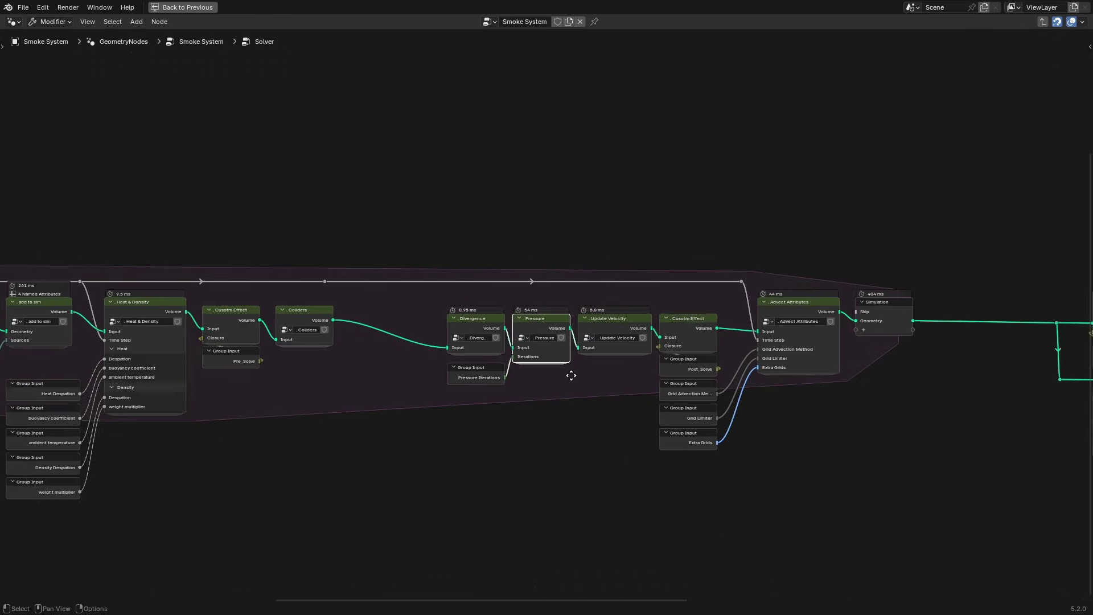
- Examine how the Update Velocity group subtracts the scaled pressure gradient from Velocity, and return to the Solver tree
{"action": "scroll", "coordinate": [572, 375], "scroll_direction": "up", "scroll_amount": 2}
{"action": "left_click", "coordinate": [633, 340]}
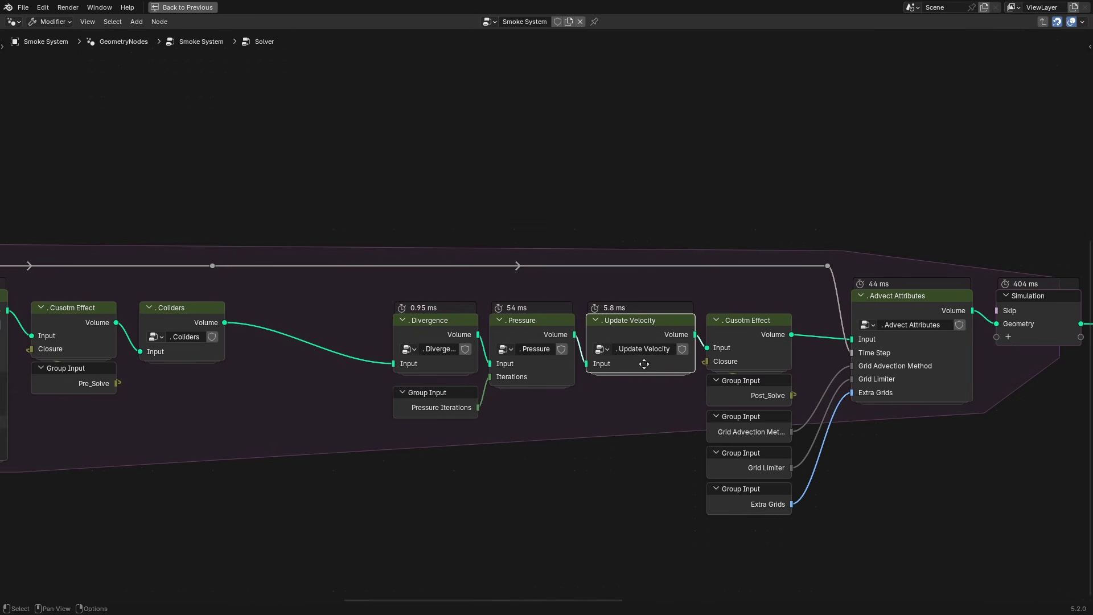
{"action": "key", "text": "ctrl+space"}
{"action": "key", "text": "Tab"}
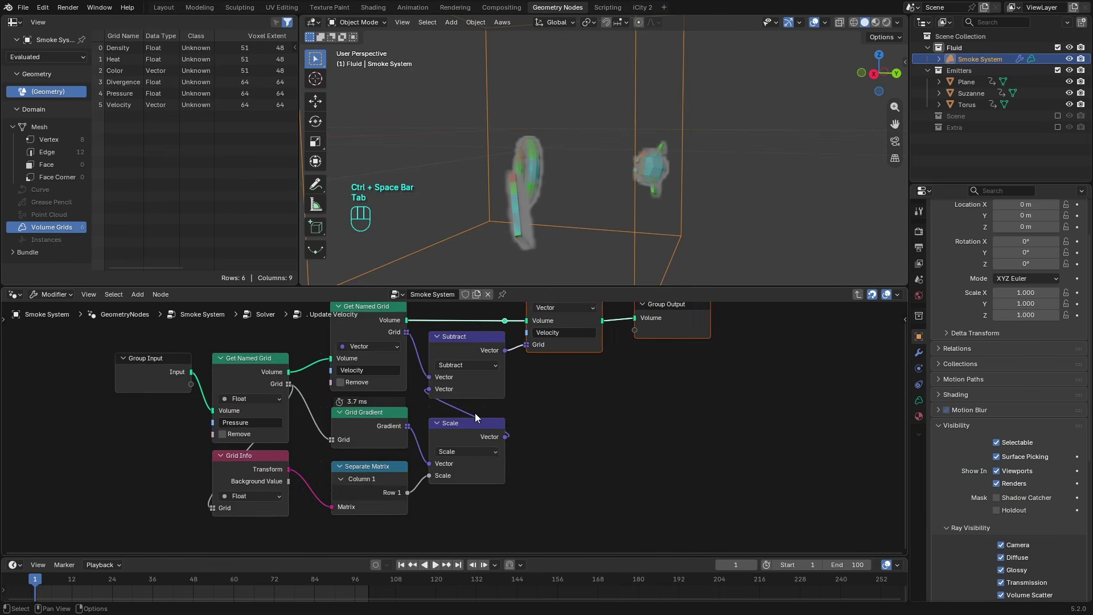
{"action": "scroll", "coordinate": [475, 412], "scroll_direction": "up", "scroll_amount": 3}
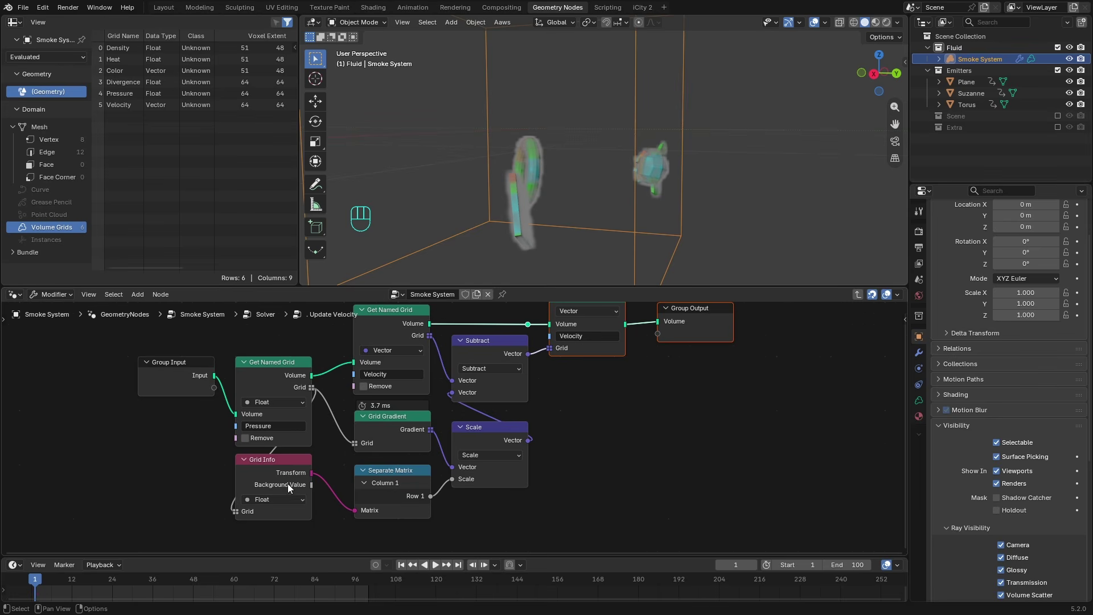
{"action": "key", "text": "ctrl"}
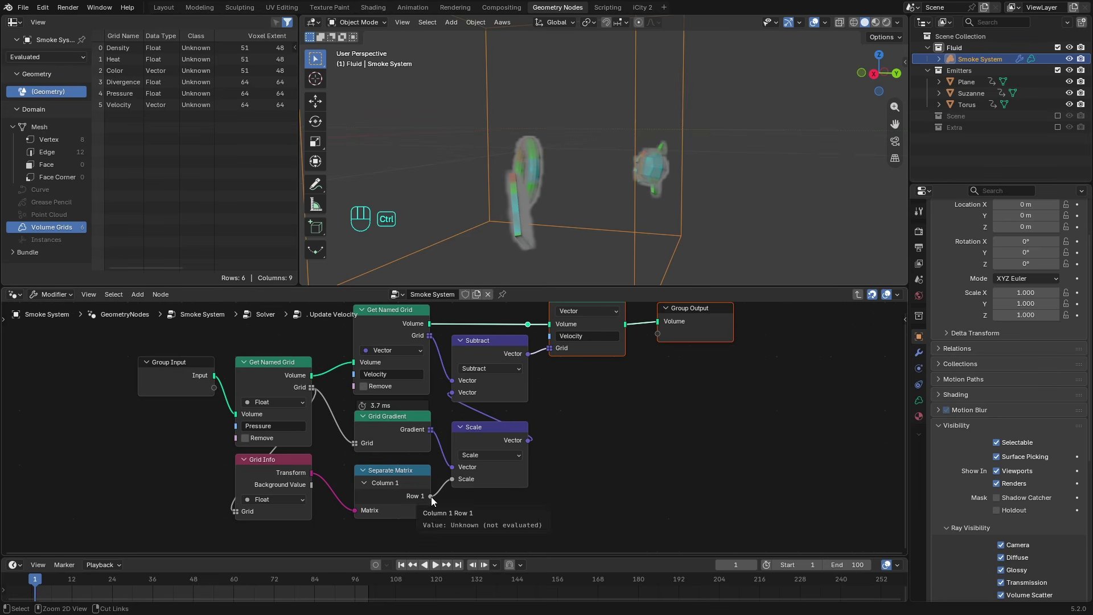
{"action": "key", "text": "ctrl+Tab"}
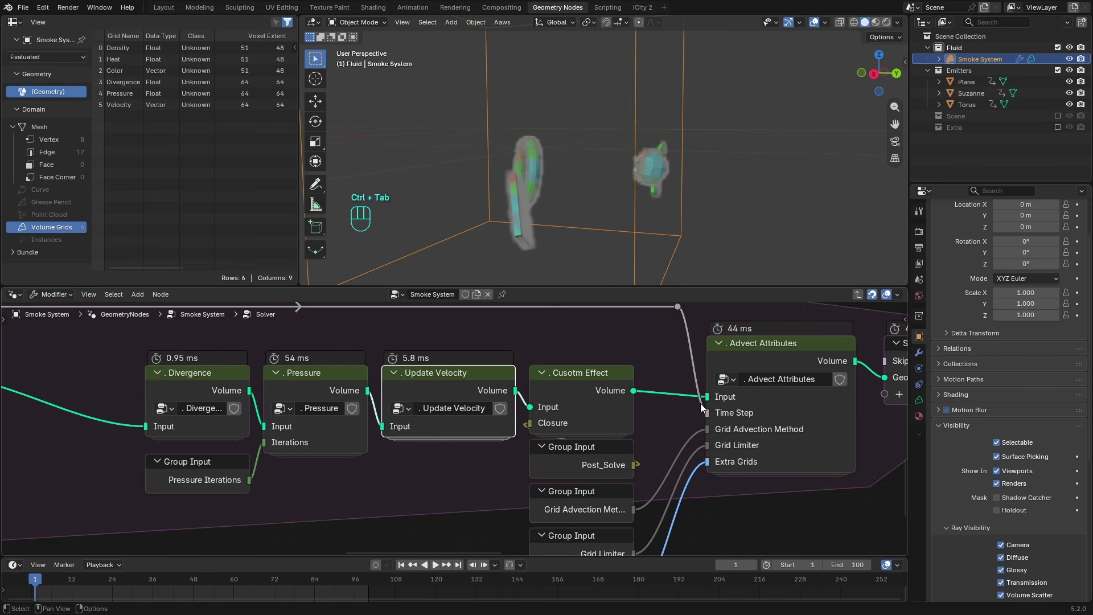
- Open the Advect Attributes group and examine its extra-grid bundle and the repeat zone that advects Float grids with Velocity
{"action": "left_click", "coordinate": [490, 386]}
{"action": "middle_click_drag", "start_coordinate": [518, 391], "coordinate": [455, 395]}
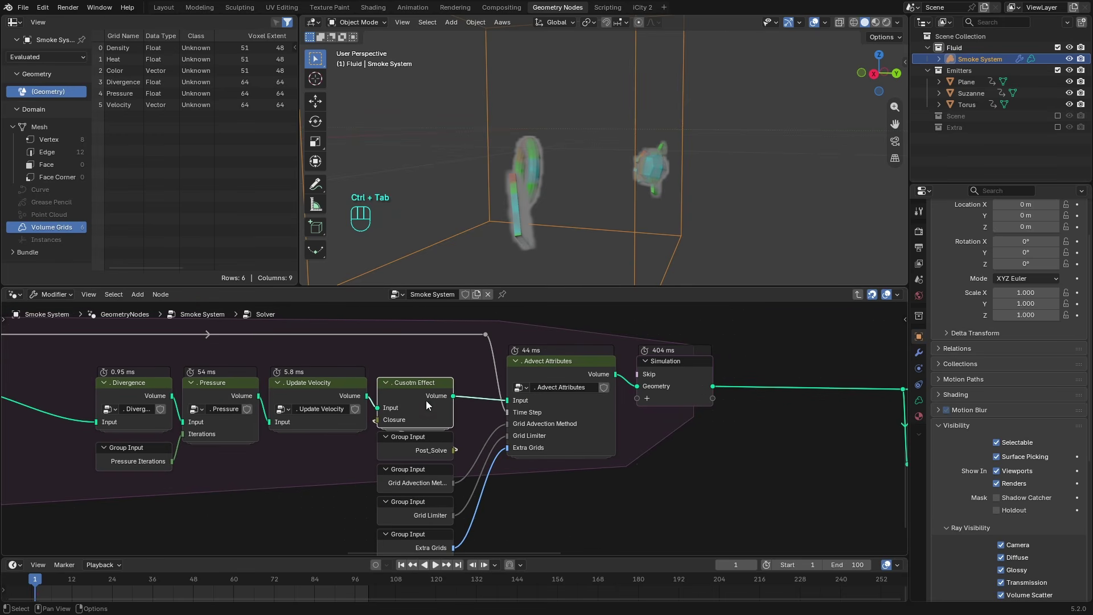
{"action": "left_click", "coordinate": [541, 370]}
{"action": "key", "text": "Tab"}
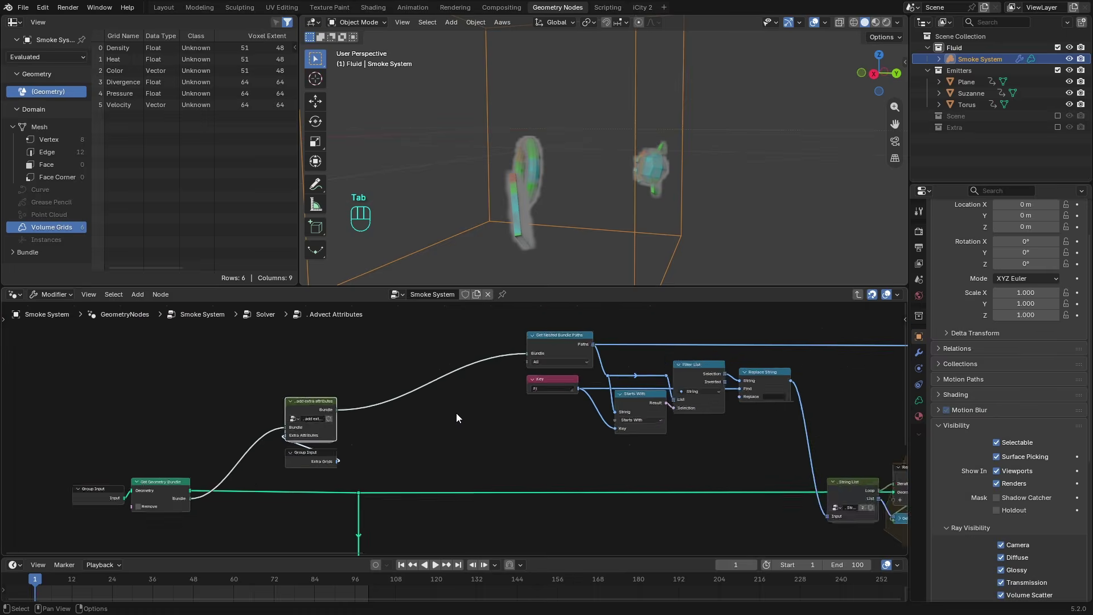
{"action": "scroll", "coordinate": [425, 440], "scroll_direction": "up", "scroll_amount": 3}
{"action": "middle_click_drag", "start_coordinate": [395, 420], "coordinate": [426, 395]}
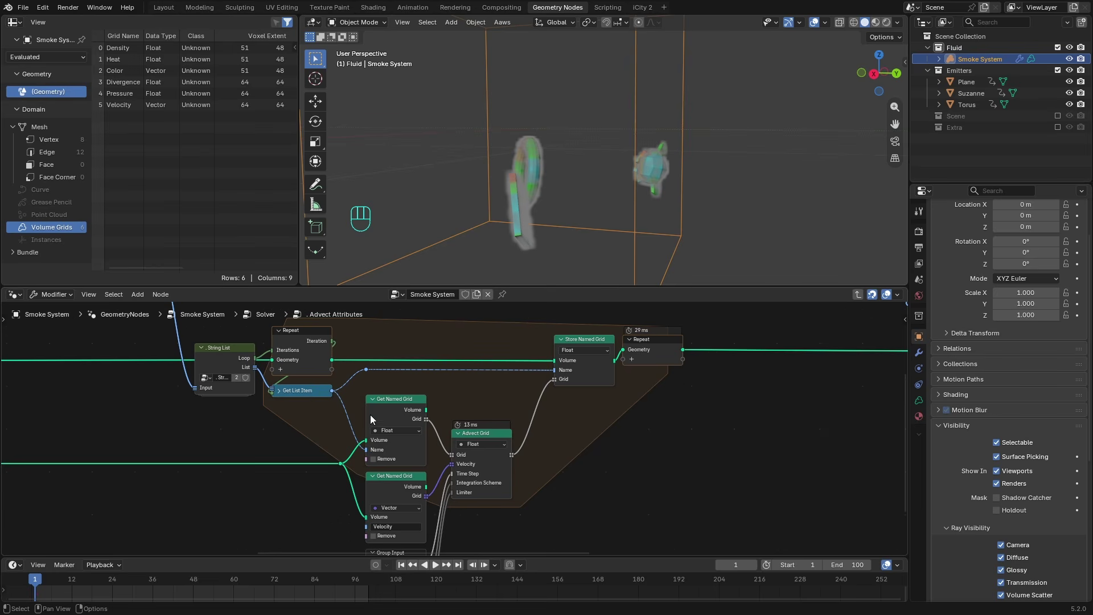
{"action": "middle_click_drag", "start_coordinate": [365, 477], "coordinate": [366, 481]}
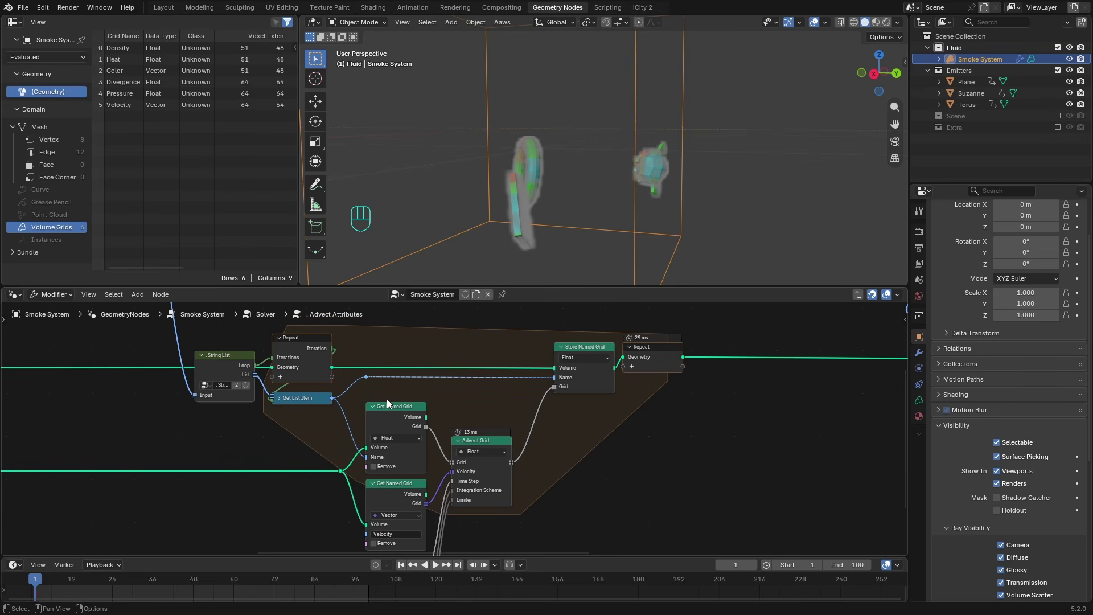
- Examine the repeat zone for Vector grids and the string filters feeding both zones, and return to the Solver tree
{"action": "scroll", "coordinate": [450, 424], "scroll_direction": "down", "scroll_amount": 7}
{"action": "middle_click_drag", "start_coordinate": [693, 416], "coordinate": [473, 428]}
{"action": "scroll", "coordinate": [323, 427], "scroll_direction": "up", "scroll_amount": 3}
{"action": "scroll", "coordinate": [472, 428], "scroll_direction": "up", "scroll_amount": 3}
{"action": "scroll", "coordinate": [473, 429], "scroll_direction": "up", "scroll_amount": 1}
{"action": "scroll", "coordinate": [640, 424], "scroll_direction": "down", "scroll_amount": 3}
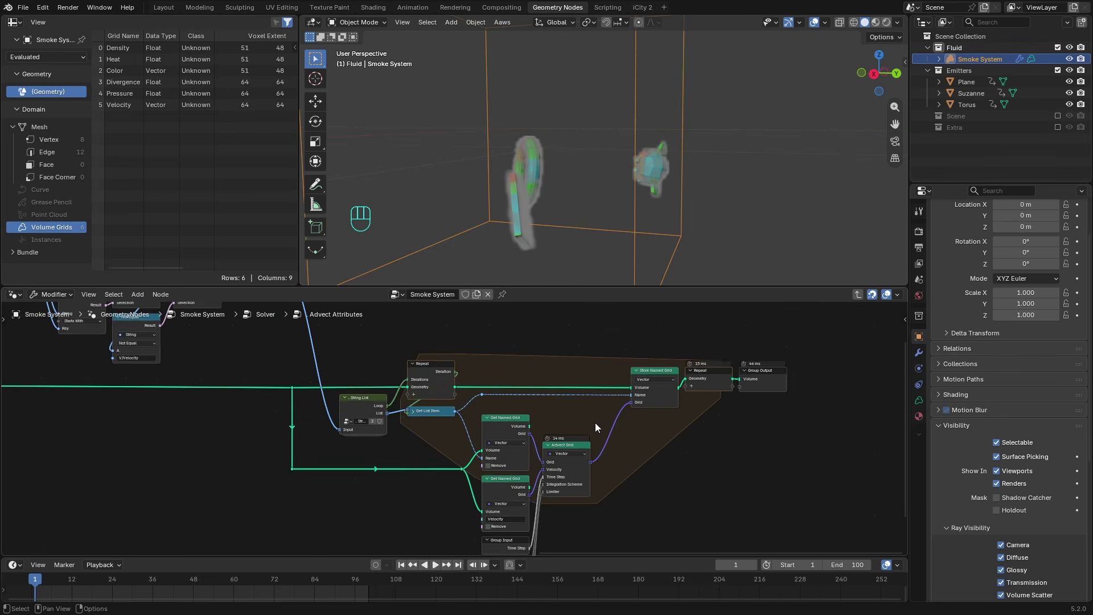
{"action": "middle_click_drag", "start_coordinate": [309, 405], "coordinate": [489, 465]}
{"action": "middle_click_drag", "start_coordinate": [225, 371], "coordinate": [719, 394]}
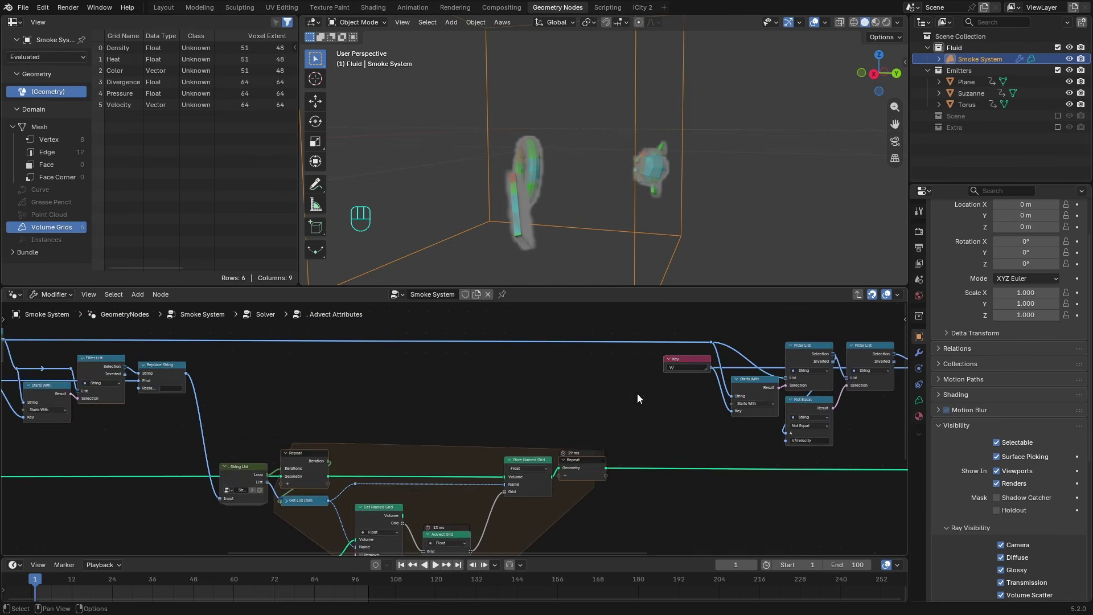
{"action": "scroll", "coordinate": [458, 406], "scroll_direction": "down", "scroll_amount": 7}
{"action": "key", "text": "ctrl"}
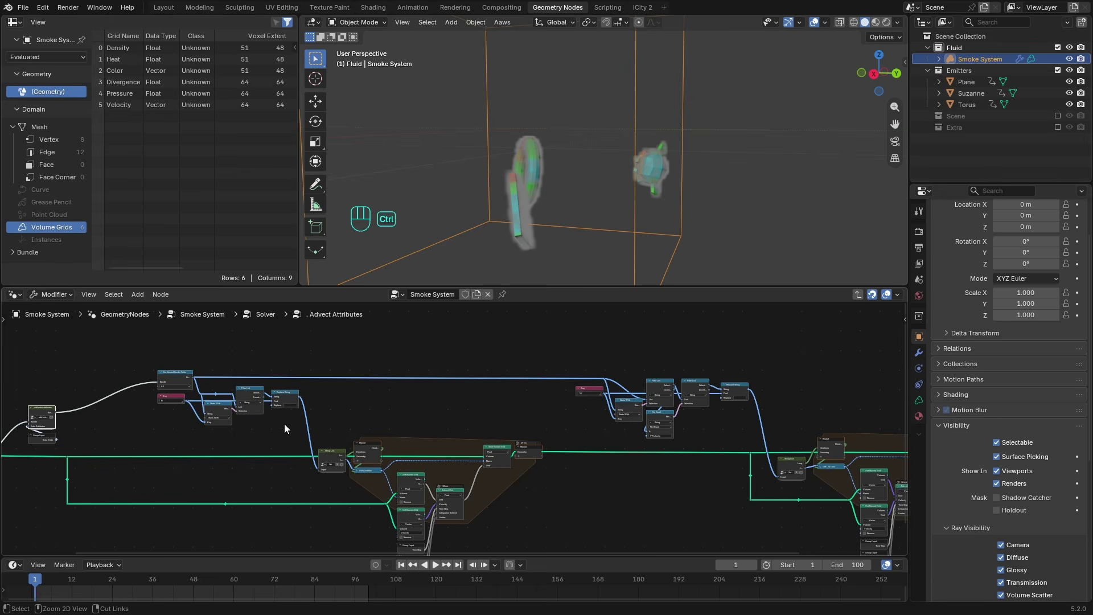
{"action": "key", "text": "ctrl+Tab"}
- Point out the Post_Sim custom effect, the removal of the Base grid and the debug arrows node after the simulation zone
{"action": "scroll", "coordinate": [630, 429], "scroll_direction": "down", "scroll_amount": 1}
{"action": "middle_click_drag", "start_coordinate": [630, 429], "coordinate": [410, 432]}
{"action": "middle_click_drag", "start_coordinate": [531, 399], "coordinate": [497, 407]}
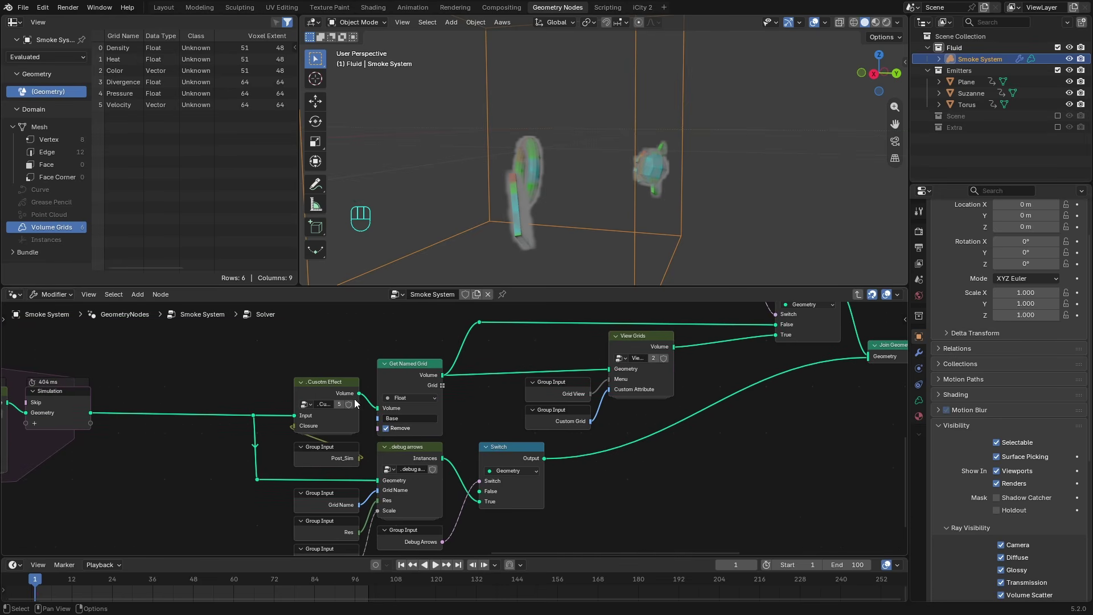
{"action": "left_click_drag", "start_coordinate": [310, 350], "coordinate": [413, 409]}
{"action": "middle_click_drag", "start_coordinate": [670, 420], "coordinate": [612, 370]}
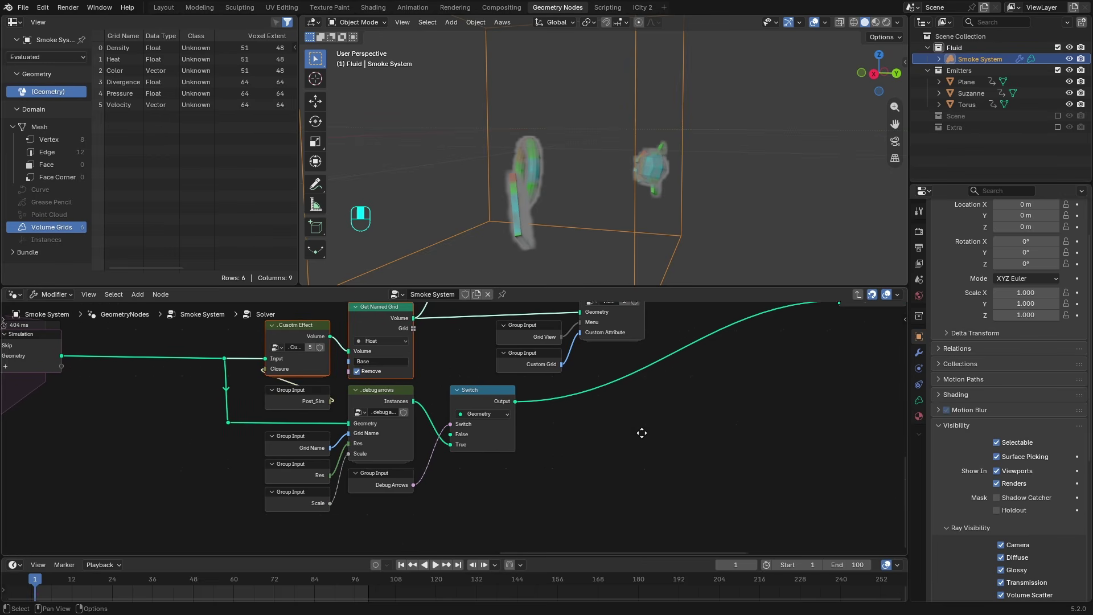
{"action": "left_click", "coordinate": [378, 437]}
{"action": "middle_click_drag", "start_coordinate": [570, 430], "coordinate": [546, 446]}
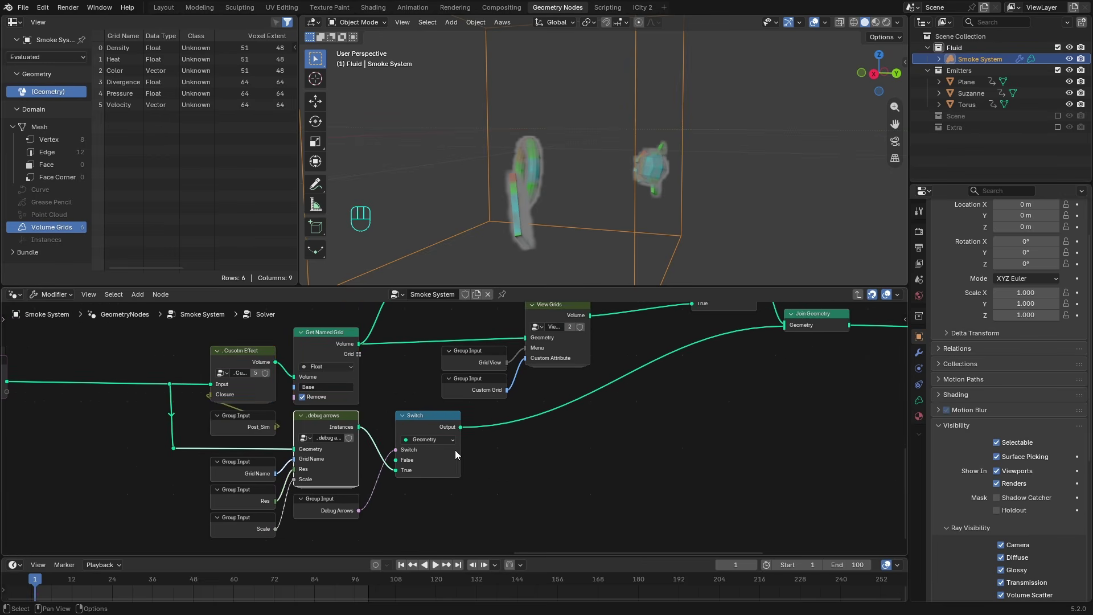
- Move the Switch node fed by the debug arrows output slightly closer to the debug arrows node
{"action": "scroll", "coordinate": [461, 448], "scroll_direction": "down", "scroll_amount": 7}
{"action": "middle_click_drag", "start_coordinate": [477, 450], "coordinate": [449, 455]}
{"action": "scroll", "coordinate": [448, 453], "scroll_direction": "up", "scroll_amount": 5}
{"action": "left_click_drag", "start_coordinate": [381, 441], "coordinate": [374, 442]}
{"action": "middle_click_drag", "start_coordinate": [545, 419], "coordinate": [504, 452]}
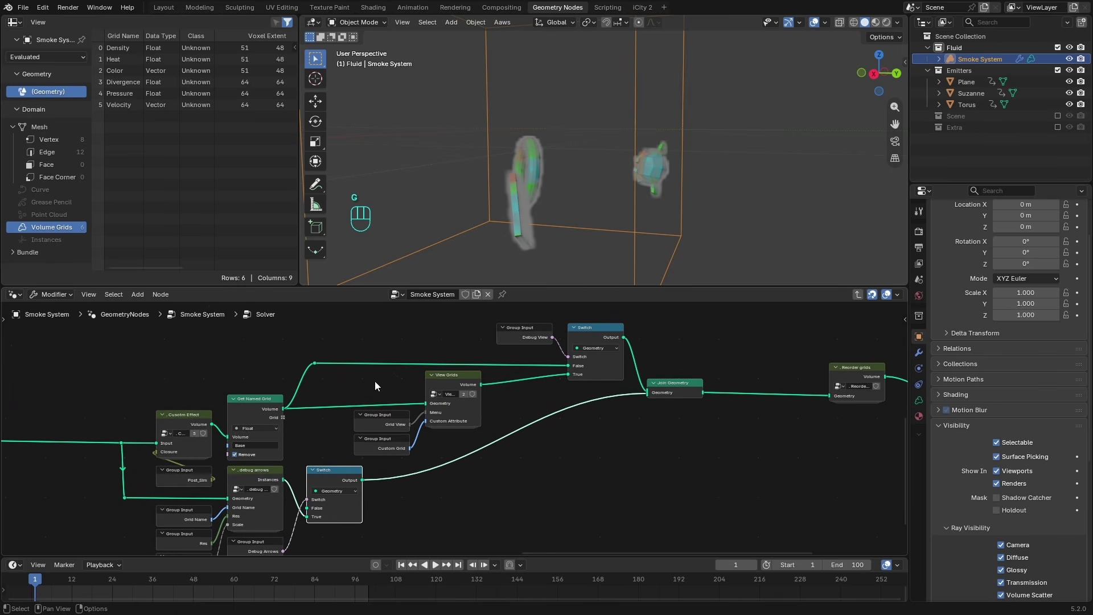
- Shift the View Grids node slightly together with its Grid View and Custom Grid inputs, and select View Grids alone
{"action": "left_click_drag", "start_coordinate": [374, 385], "coordinate": [477, 454]}
{"action": "key", "text": "g"}
{"action": "left_click", "coordinate": [491, 425]}
{"action": "scroll", "coordinate": [454, 429], "scroll_direction": "up", "scroll_amount": 2}
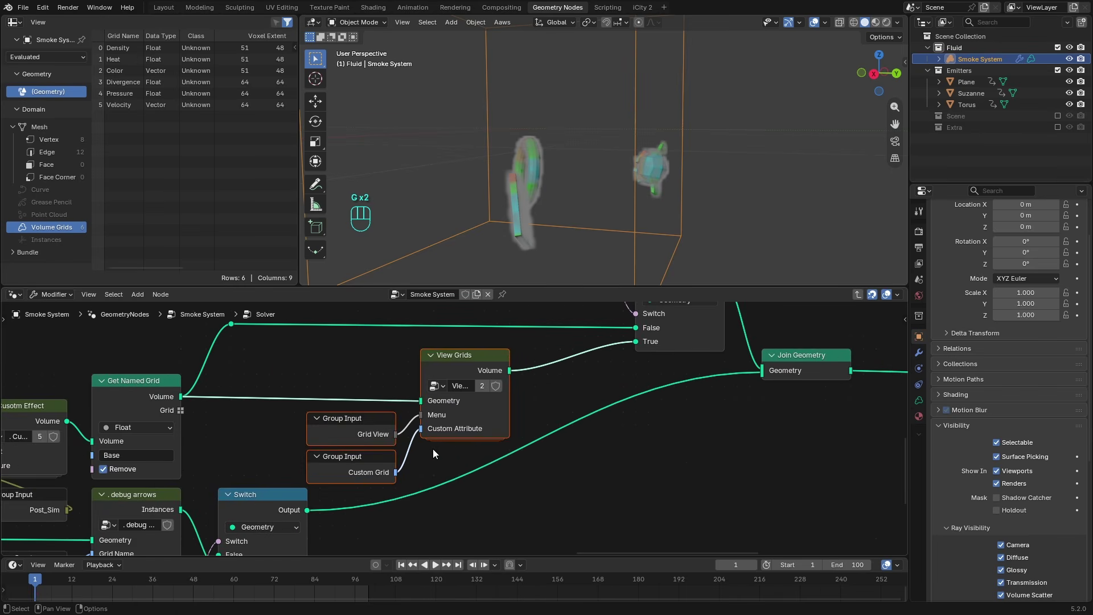
{"action": "left_click", "coordinate": [479, 370]}
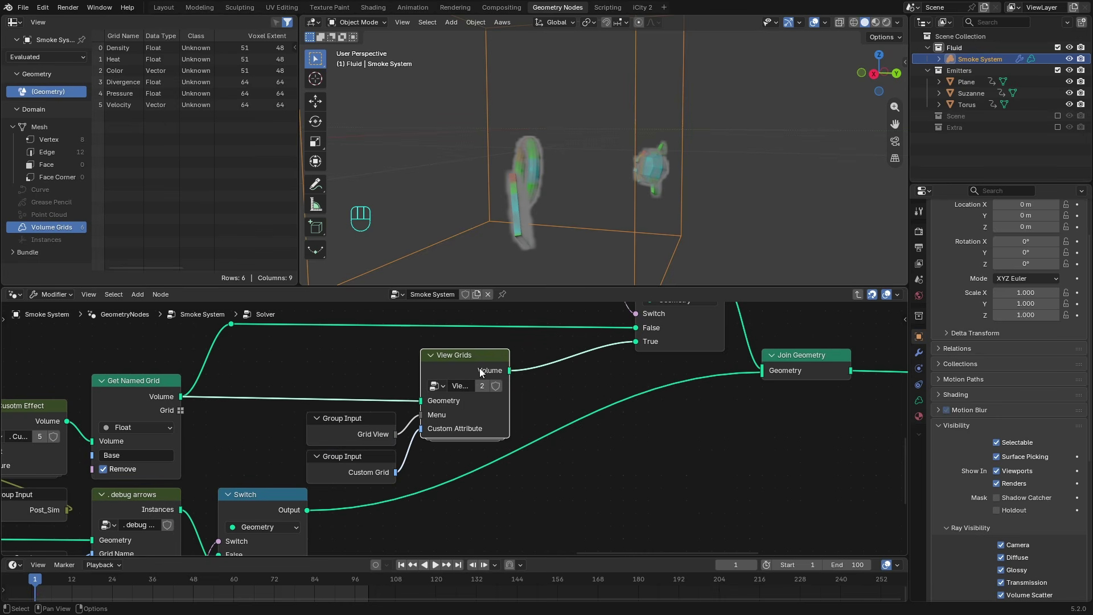
{"action": "scroll", "coordinate": [480, 367], "scroll_direction": "down", "scroll_amount": 2}
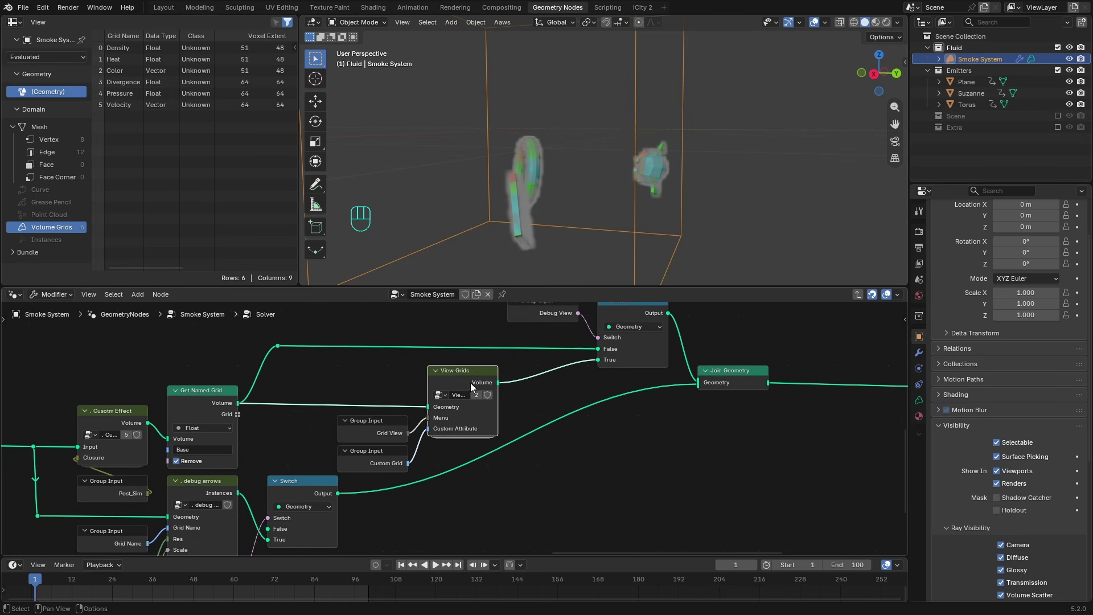
{"action": "left_click", "coordinate": [470, 383]}
- Mute the Reorder grids node after Join Geometry to compare the grid order, and unmute it
{"action": "middle_click_drag", "start_coordinate": [786, 399], "coordinate": [447, 430]}
{"action": "left_click", "coordinate": [634, 393]}
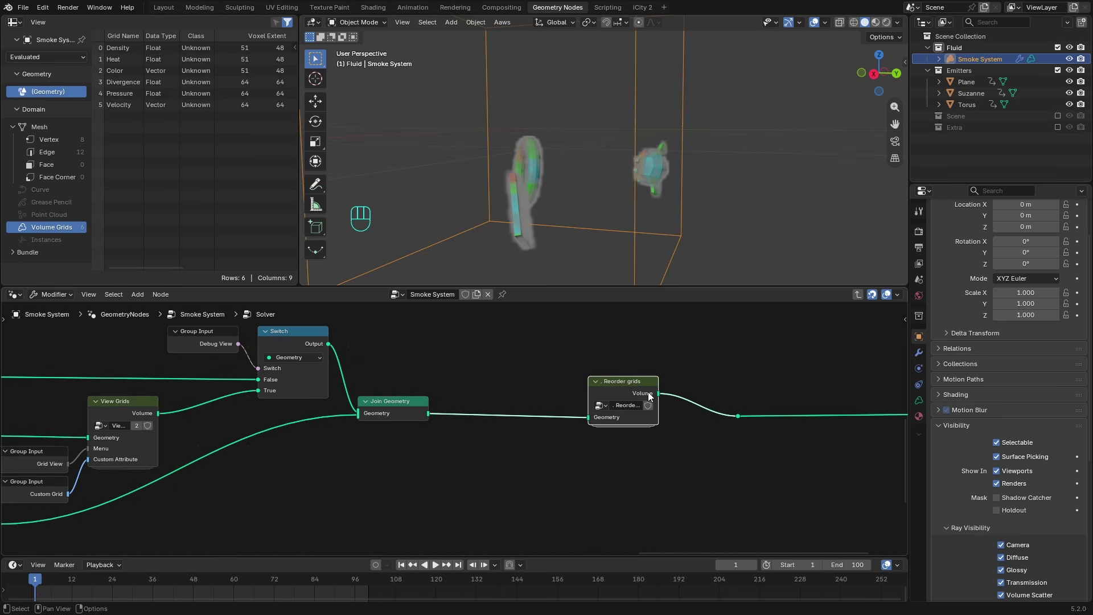
{"action": "scroll", "coordinate": [562, 398], "scroll_direction": "up", "scroll_amount": 2}
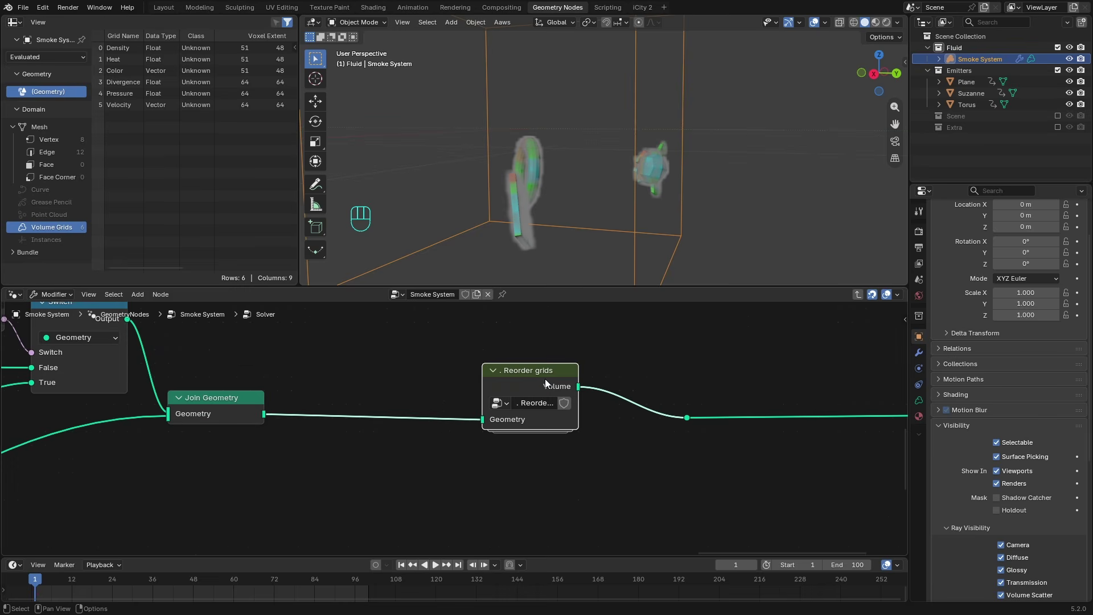
{"action": "key", "text": "m"}
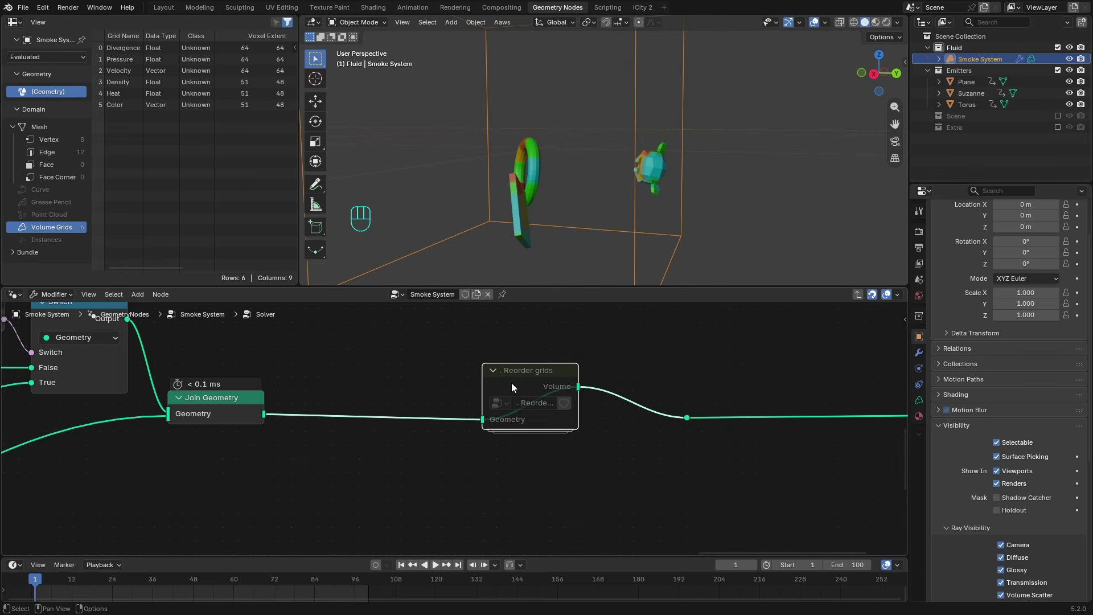
{"action": "key", "text": "m"}
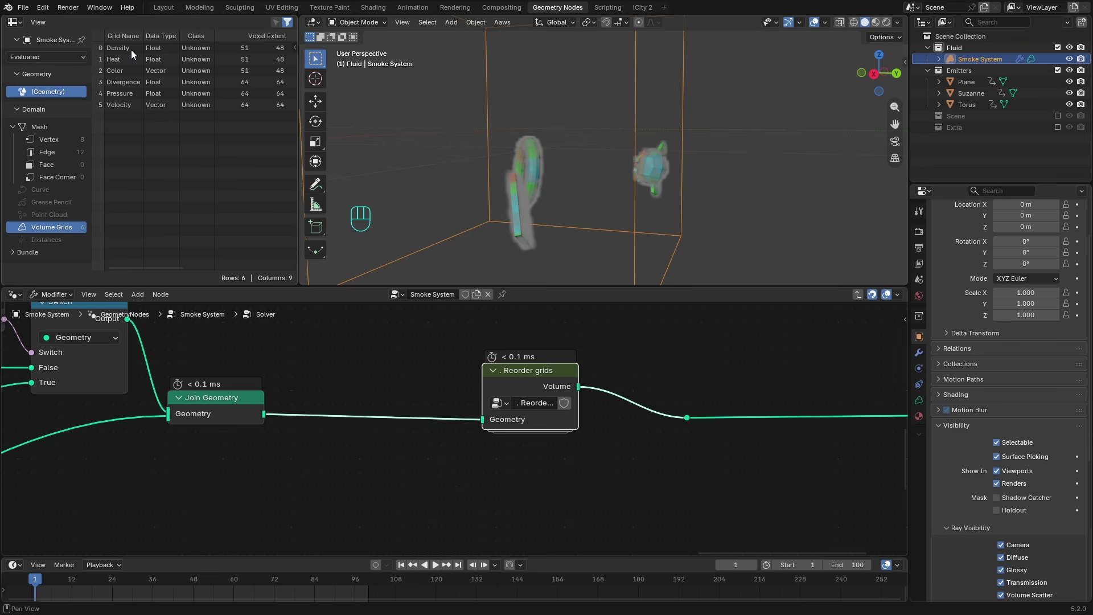
- Go back to the beginning of the Solver tree and open the set bounds group at its bounding box input
{"action": "scroll", "coordinate": [534, 377], "scroll_direction": "down", "scroll_amount": 3}
{"action": "middle_click_drag", "start_coordinate": [380, 445], "coordinate": [395, 442]}
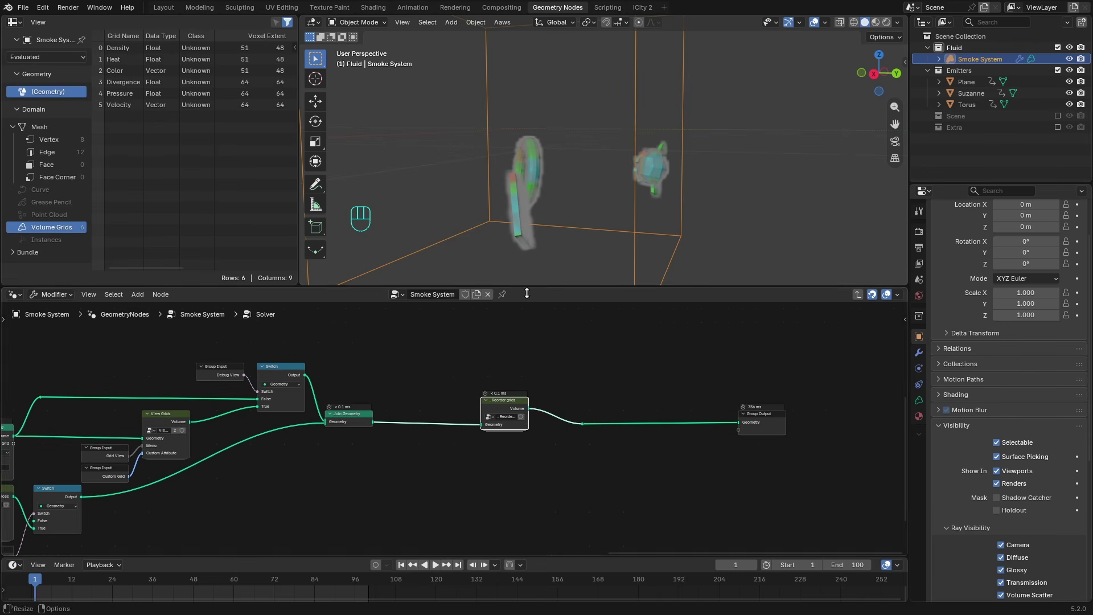
{"action": "scroll", "coordinate": [308, 460], "scroll_direction": "down", "scroll_amount": 8}
{"action": "middle_click_drag", "start_coordinate": [302, 462], "coordinate": [564, 457]}
{"action": "scroll", "coordinate": [560, 457], "scroll_direction": "up", "scroll_amount": 5}
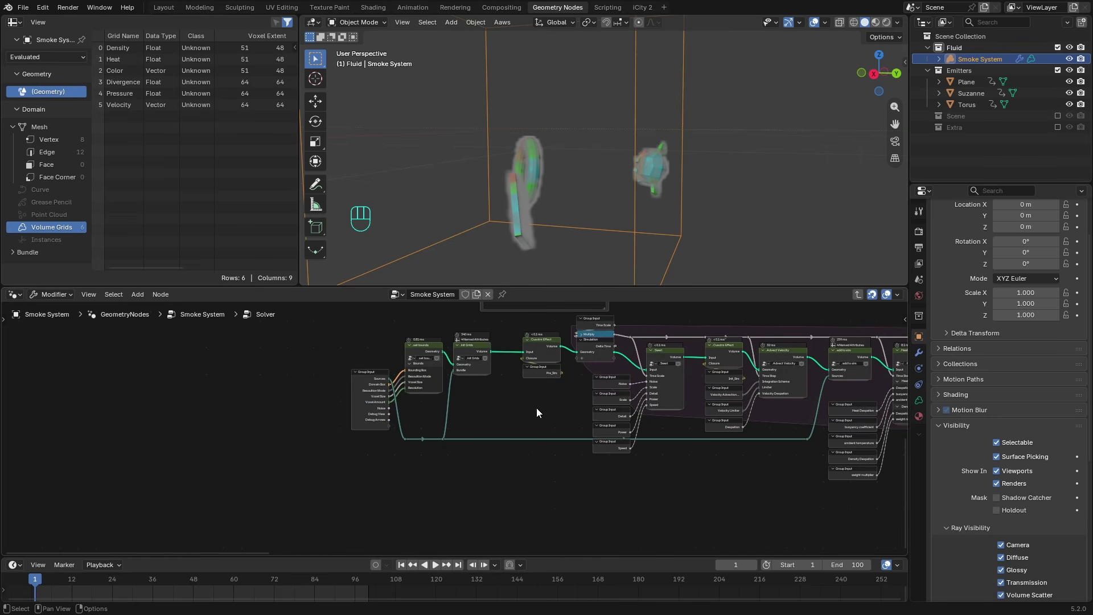
{"action": "scroll", "coordinate": [508, 446], "scroll_direction": "up", "scroll_amount": 2}
{"action": "left_click", "coordinate": [346, 358]}
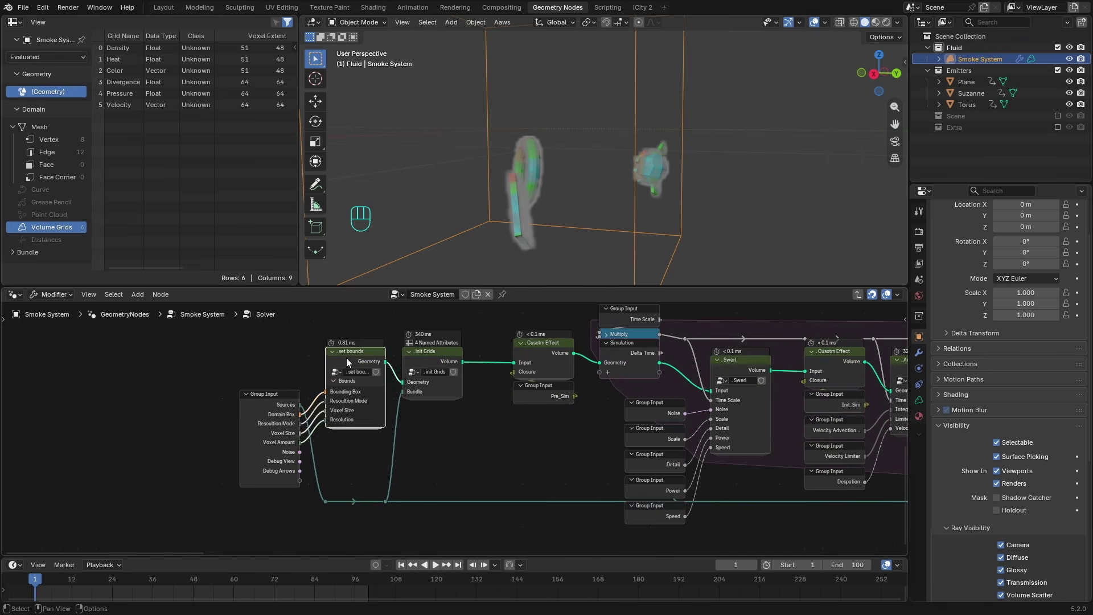
{"action": "key", "text": "Tab"}
{"action": "scroll", "coordinate": [290, 437], "scroll_direction": "down", "scroll_amount": 3}
{"action": "middle_click_drag", "start_coordinate": [290, 438], "coordinate": [586, 439]}
{"action": "scroll", "coordinate": [450, 427], "scroll_direction": "up", "scroll_amount": 6}
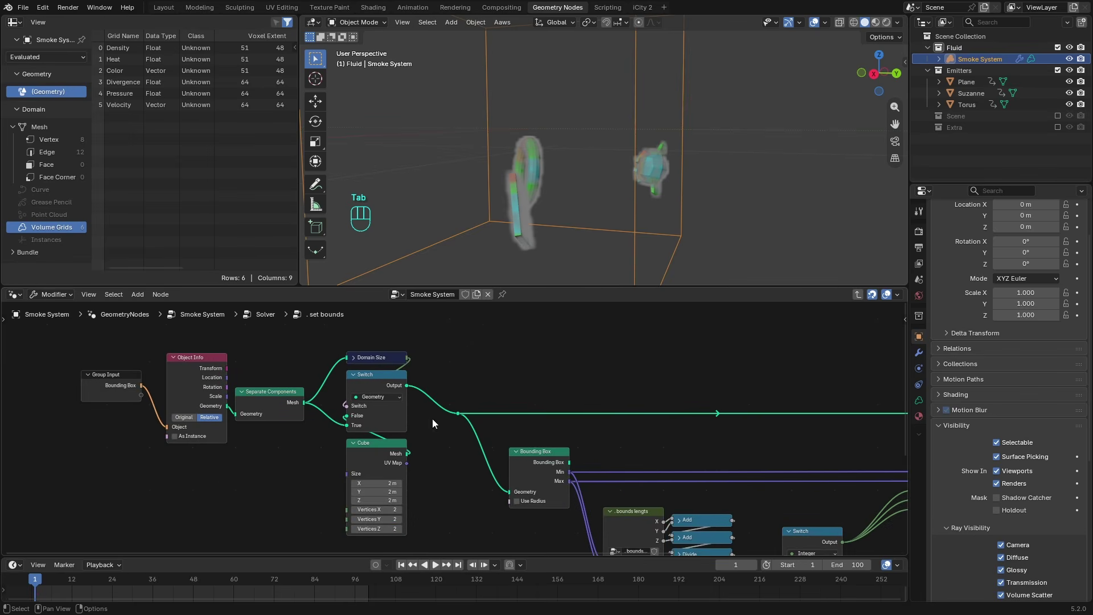
- Examine how the bounding box object or the Cube passes through Bounding Box into Cube Grid Topology
{"action": "middle_click_drag", "start_coordinate": [455, 479], "coordinate": [433, 458]}
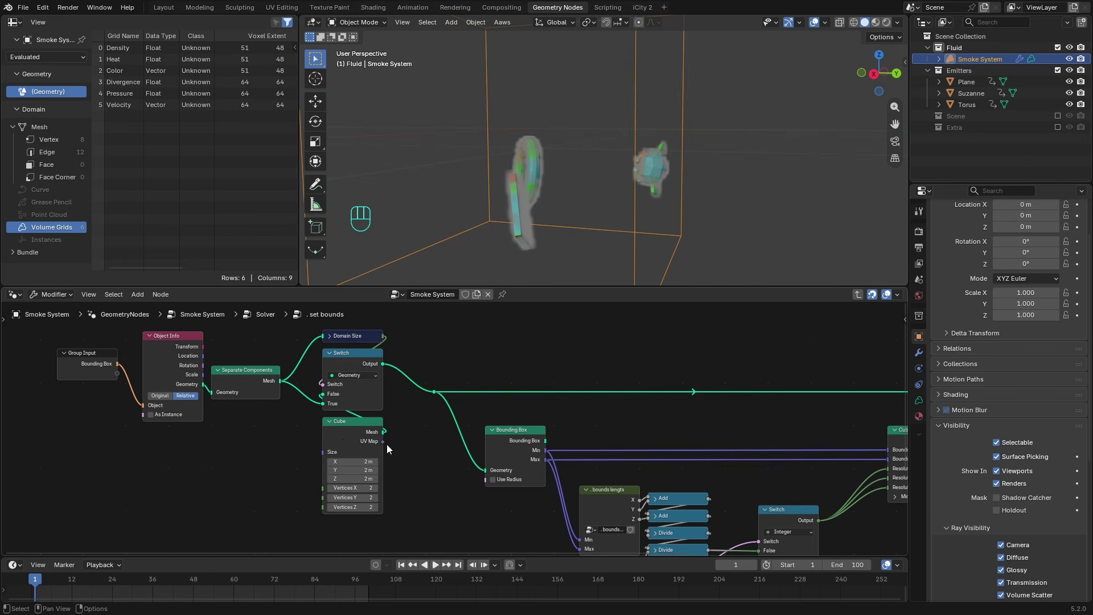
{"action": "middle_click_drag", "start_coordinate": [387, 444], "coordinate": [248, 408]}
{"action": "left_click", "coordinate": [214, 411]}
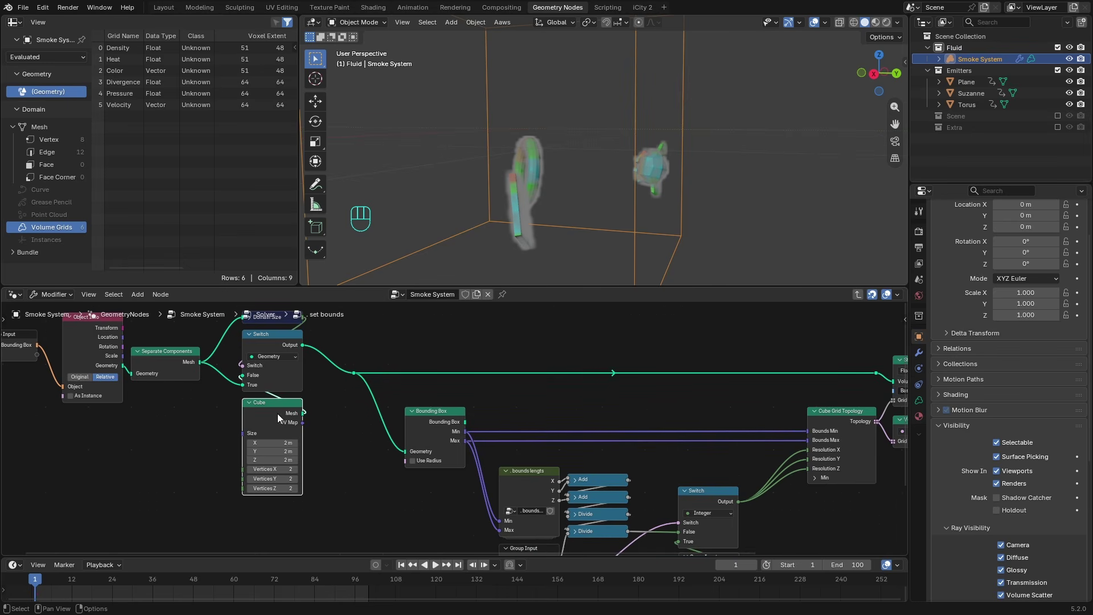
{"action": "middle_click_drag", "start_coordinate": [309, 464], "coordinate": [170, 448]}
{"action": "scroll", "coordinate": [443, 450], "scroll_direction": "down", "scroll_amount": 4}
{"action": "middle_click_drag", "start_coordinate": [460, 437], "coordinate": [246, 397]}
{"action": "scroll", "coordinate": [246, 397], "scroll_direction": "up", "scroll_amount": 3}
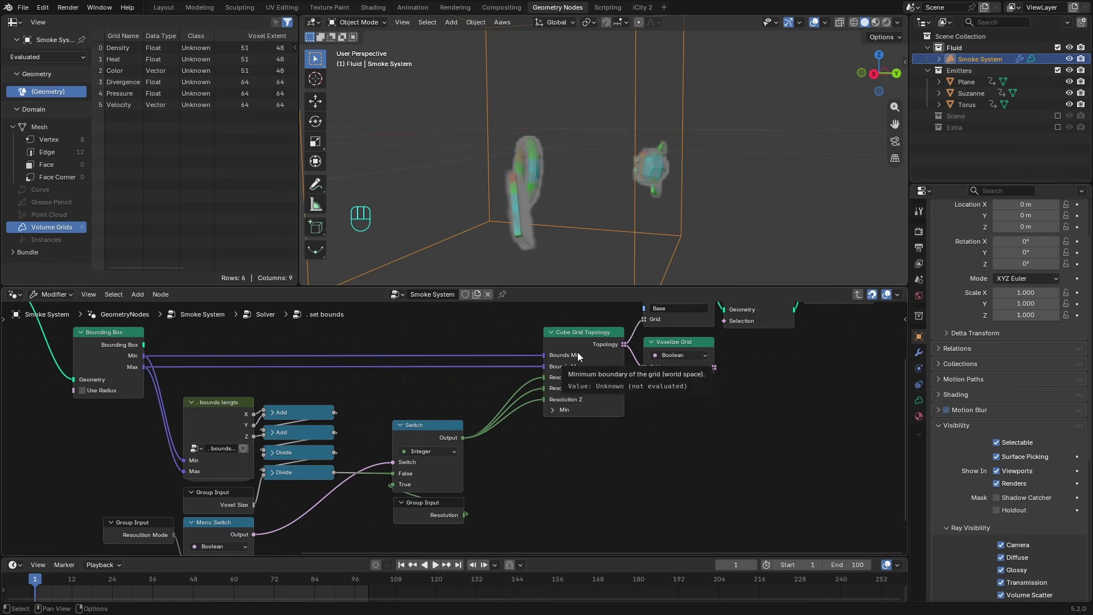
- Examine how Resolution Mode switches between voxel size and amount for the grid resolution, and inspect the domain box
{"action": "middle_click_drag", "start_coordinate": [452, 391], "coordinate": [507, 361]}
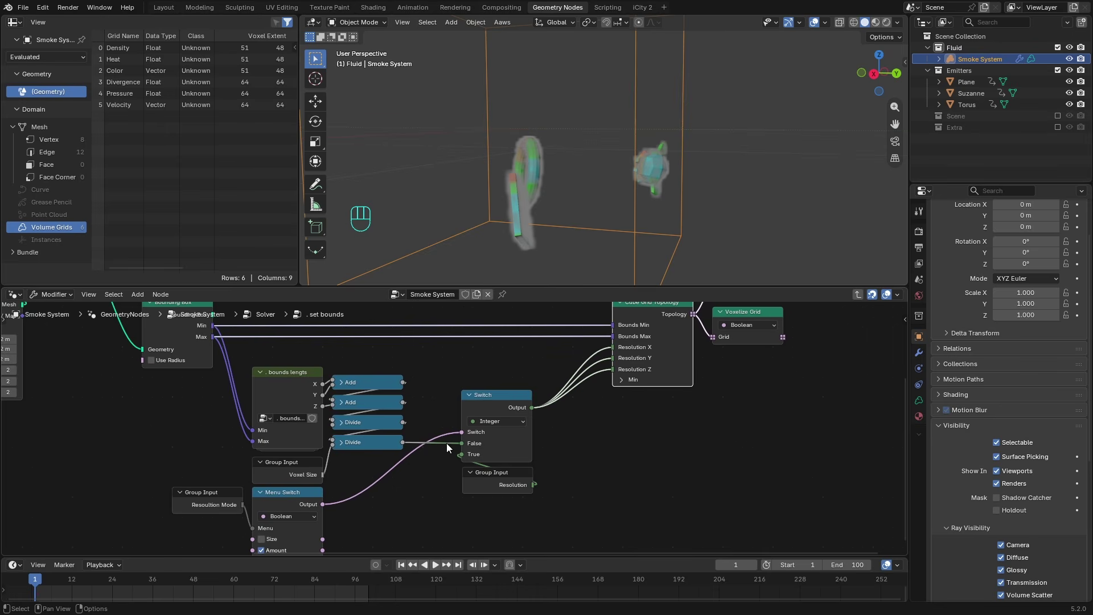
{"action": "middle_click_drag", "start_coordinate": [447, 443], "coordinate": [421, 420]}
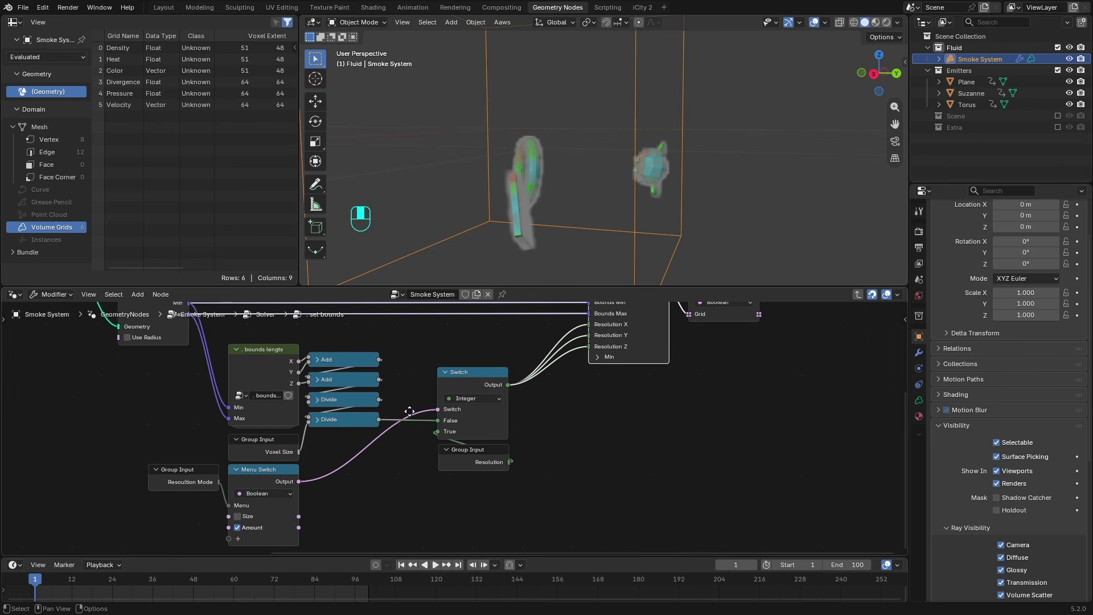
{"action": "left_click", "coordinate": [292, 476]}
{"action": "middle_click_drag", "start_coordinate": [503, 448], "coordinate": [476, 450]}
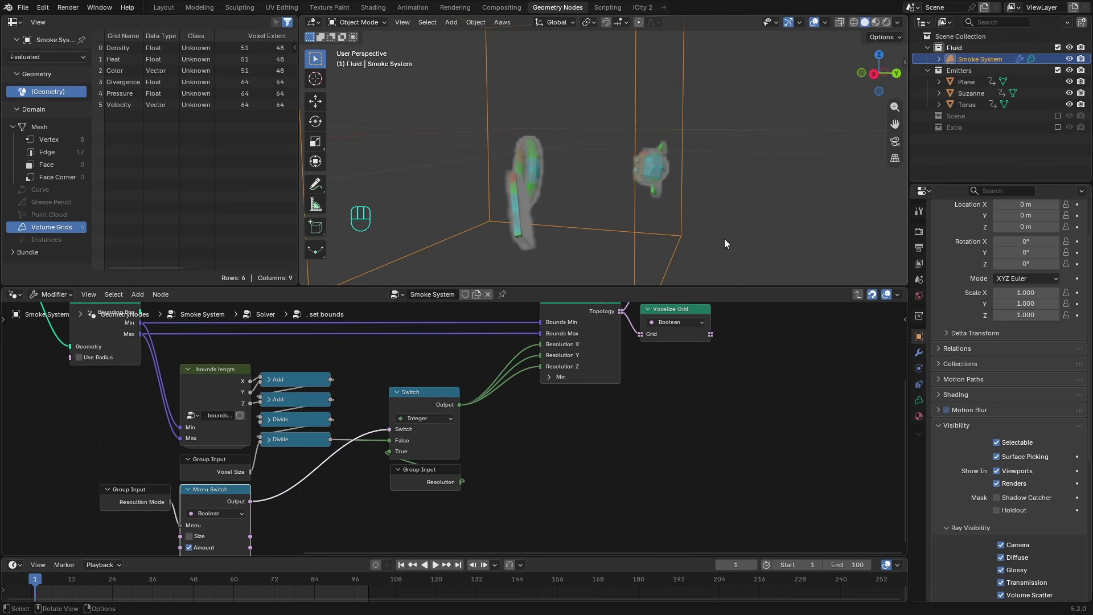
{"action": "middle_click_drag", "start_coordinate": [541, 214], "coordinate": [622, 206], "text": "shift"}
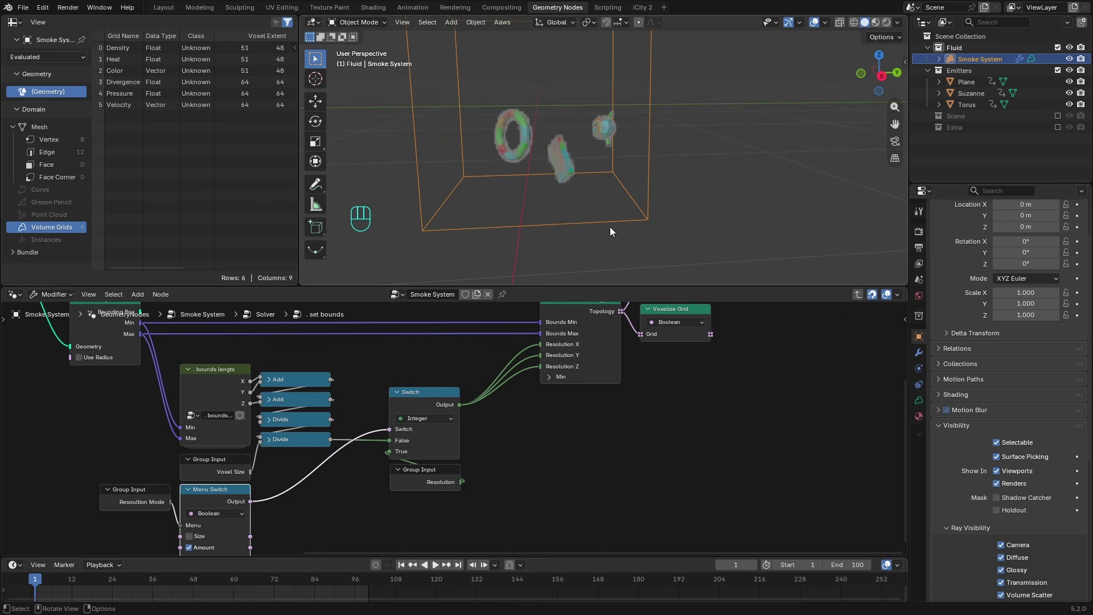
{"action": "middle_click_drag", "start_coordinate": [348, 507], "coordinate": [313, 500]}
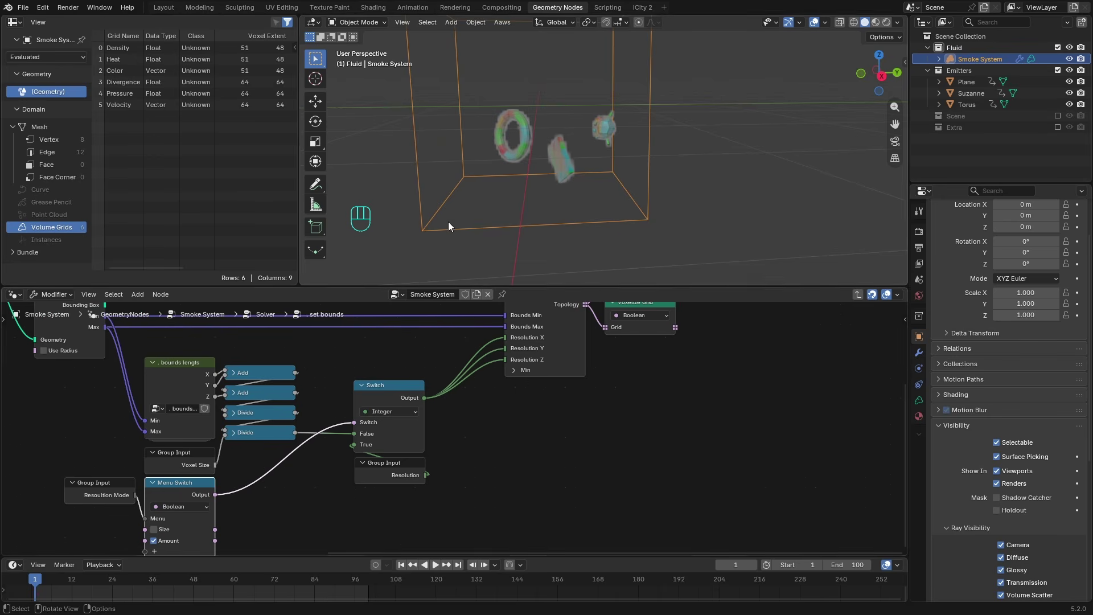
- Examine the Cube Grid Topology node and the Store Named Grid node that stores the Base grid in the set bounds group
{"action": "middle_click_drag", "start_coordinate": [507, 462], "coordinate": [415, 478]}
{"action": "middle_click_drag", "start_coordinate": [524, 409], "coordinate": [450, 493]}
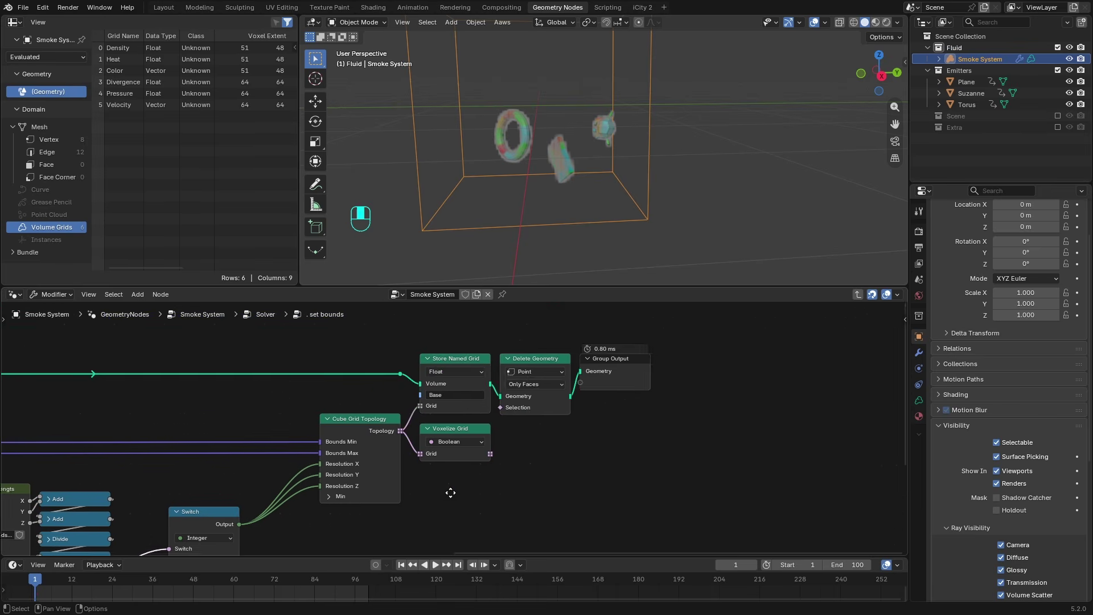
{"action": "scroll", "coordinate": [444, 463], "scroll_direction": "up", "scroll_amount": 2}
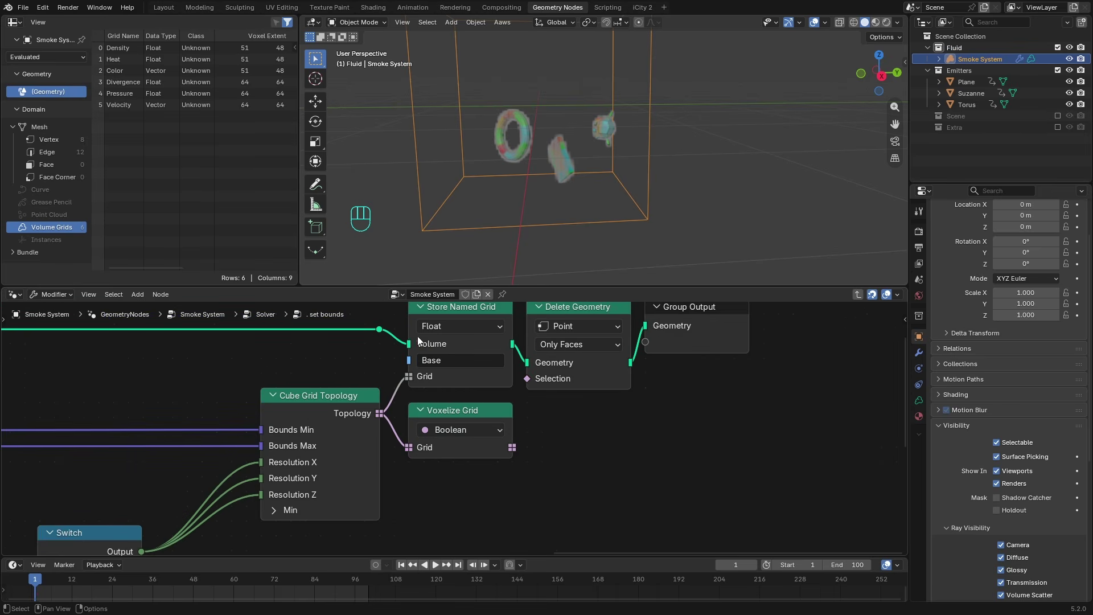
{"action": "left_click", "coordinate": [465, 312]}
{"action": "key", "text": "ctrl"}
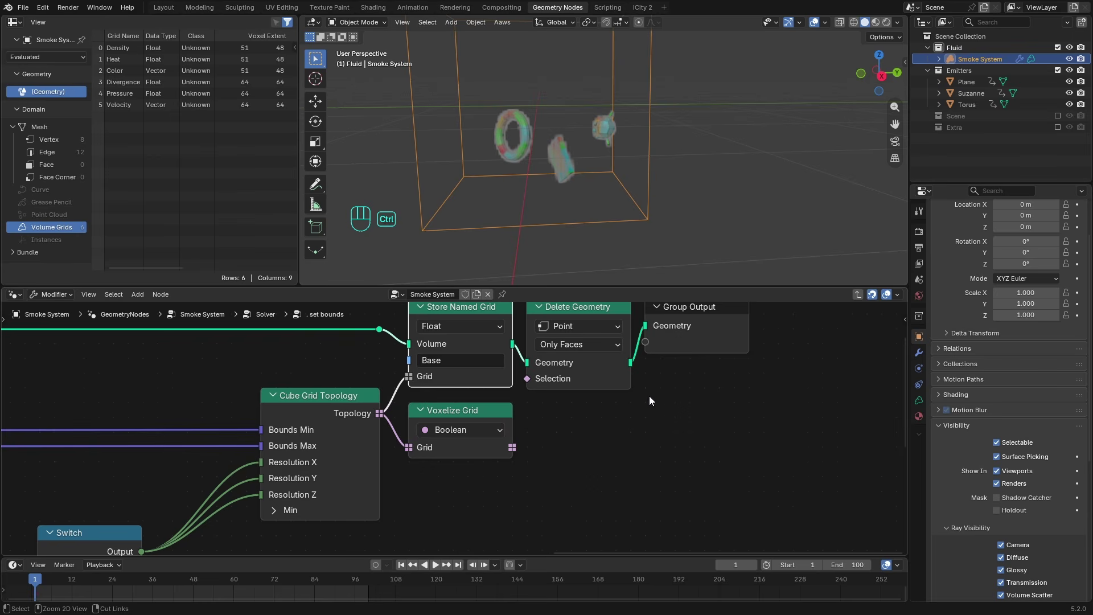
- Mute the Delete Geometry node before the Group Output to compare the domain box in the viewport, and unmute it again
{"action": "left_click", "coordinate": [586, 373]}
{"action": "scroll", "coordinate": [587, 373], "scroll_direction": "down", "scroll_amount": 7}
{"action": "middle_click_drag", "start_coordinate": [590, 385], "coordinate": [574, 397]}
{"action": "scroll", "coordinate": [571, 398], "scroll_direction": "up", "scroll_amount": 3}
{"action": "left_click", "coordinate": [523, 399]}
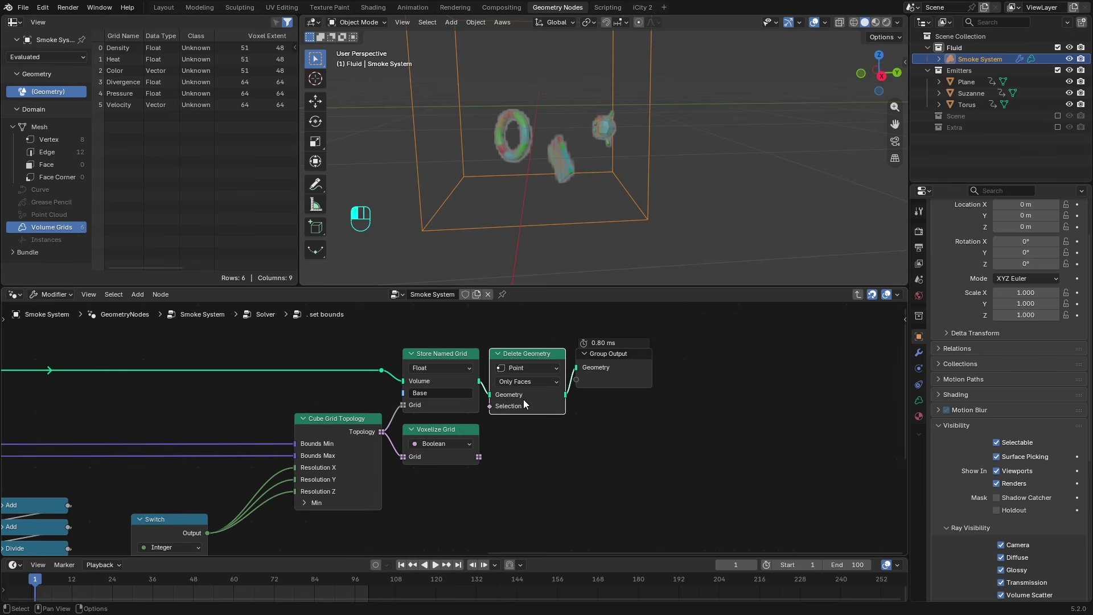
{"action": "key", "text": "m"}
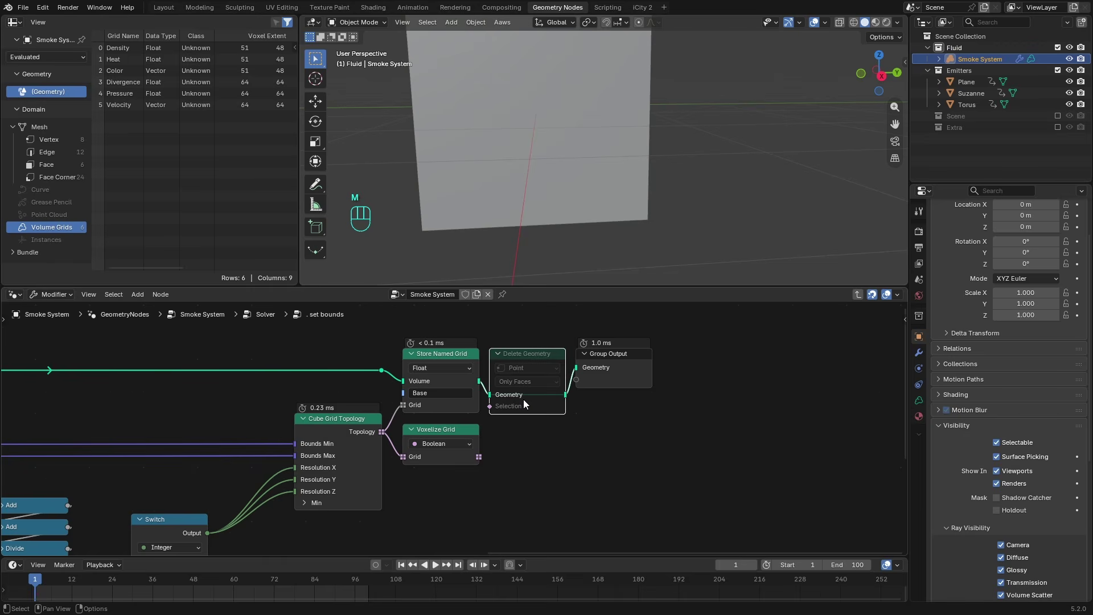
{"action": "key", "text": "m"}
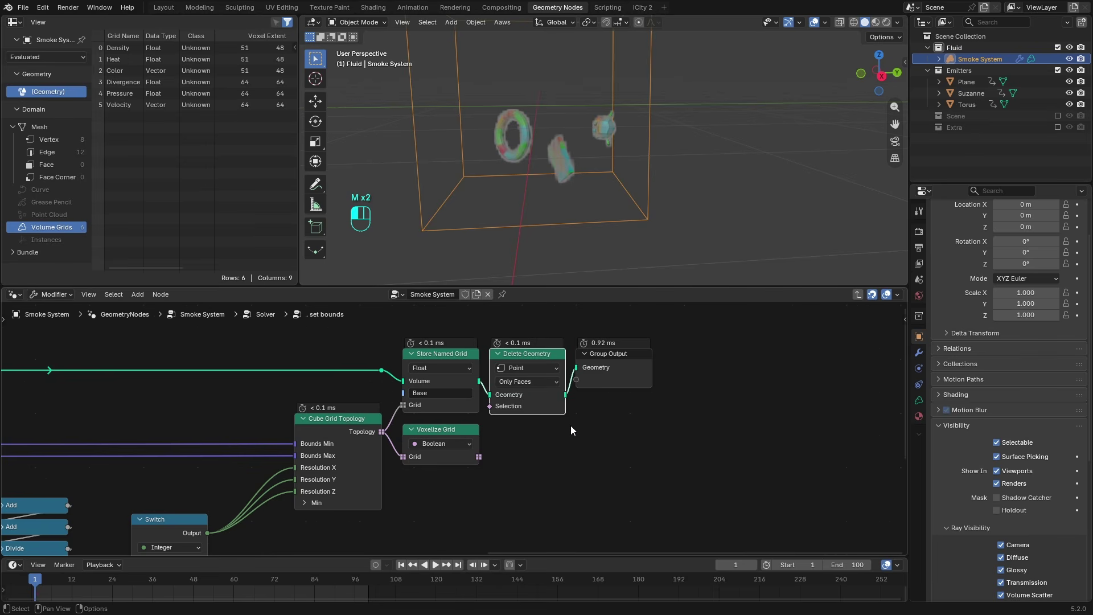
- Leave the set bounds group and open the init Grids node group in the Solver
{"action": "key", "text": "ctrl+Tab"}
{"action": "left_click", "coordinate": [429, 360]}
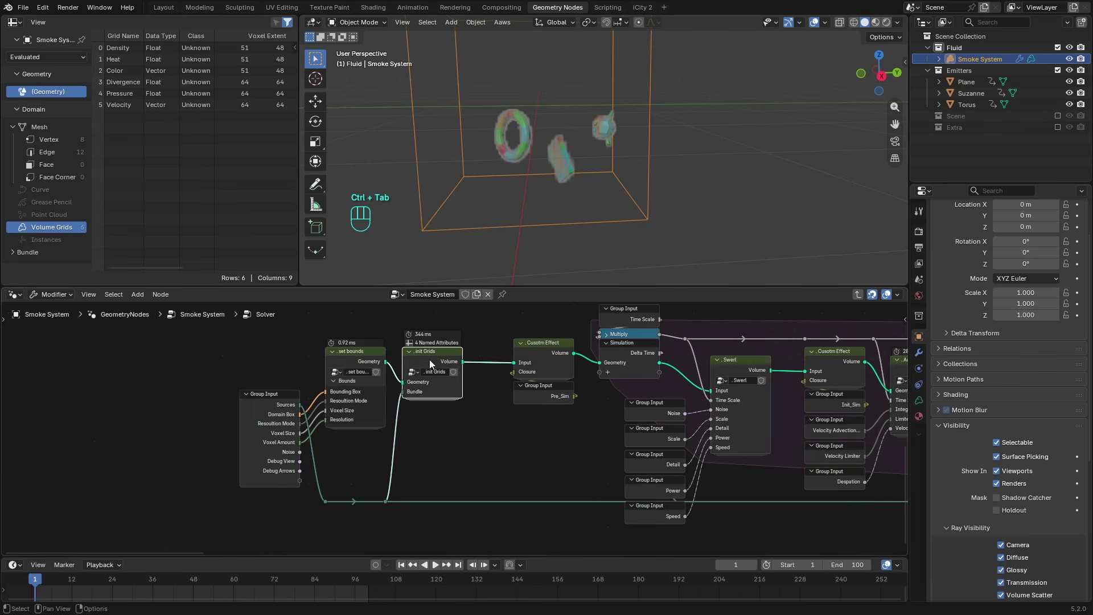
{"action": "key", "text": "Tab"}
{"action": "scroll", "coordinate": [397, 393], "scroll_direction": "down", "scroll_amount": 10}
{"action": "middle_click_drag", "start_coordinate": [279, 378], "coordinate": [529, 512]}
{"action": "scroll", "coordinate": [433, 473], "scroll_direction": "up", "scroll_amount": 10}
{"action": "middle_click_drag", "start_coordinate": [227, 463], "coordinate": [354, 425]}
- Move the Group Input node slightly closer to the Get Named Grid node in the init Grids group
{"action": "key", "text": "x"}
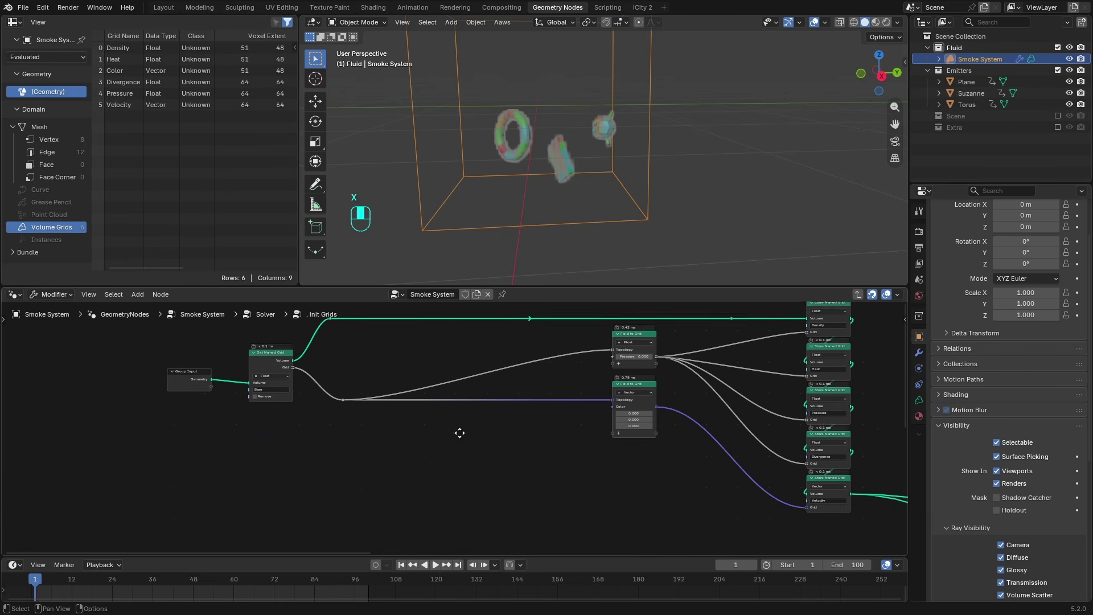
{"action": "scroll", "coordinate": [480, 432], "scroll_direction": "up", "scroll_amount": 2}
{"action": "left_click", "coordinate": [102, 356]}
{"action": "key", "text": "g"}
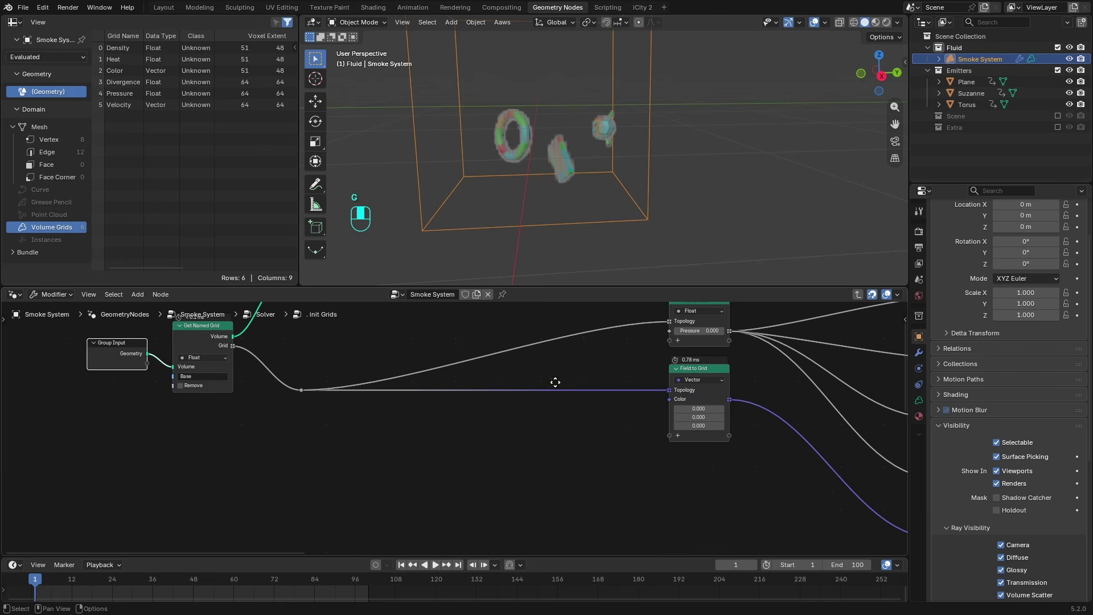
- Examine the Field to Grid nodes and the Density, Heat, Pressure, Divergence and Velocity Store Named Grid nodes in a maximized node editor
{"action": "middle_click_drag", "start_coordinate": [556, 383], "coordinate": [434, 427]}
{"action": "middle_click_drag", "start_coordinate": [583, 407], "coordinate": [332, 423]}
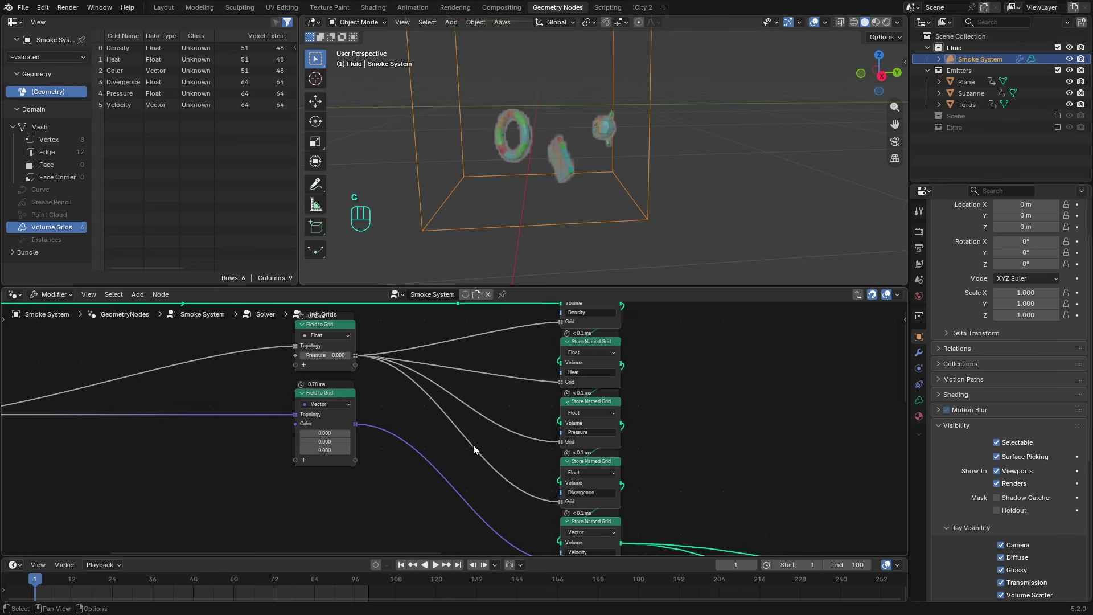
{"action": "middle_click_drag", "start_coordinate": [496, 462], "coordinate": [473, 390]}
{"action": "middle_click_drag", "start_coordinate": [550, 387], "coordinate": [539, 462]}
{"action": "mouse_move", "coordinate": [621, 329]}
{"action": "middle_mouse_down"}
{"action": "mouse_move", "coordinate": [621, 354]}
{"action": "mouse_move", "coordinate": [606, 342]}
{"action": "middle_mouse_up"}
{"action": "key", "text": "ctrl+space"}
{"action": "scroll", "coordinate": [661, 164], "scroll_direction": "up", "scroll_amount": 1}
{"action": "left_click_drag", "start_coordinate": [661, 164], "coordinate": [578, 242]}
{"action": "left_click_drag", "start_coordinate": [633, 296], "coordinate": [565, 389]}
{"action": "left_click_drag", "start_coordinate": [646, 437], "coordinate": [575, 481]}
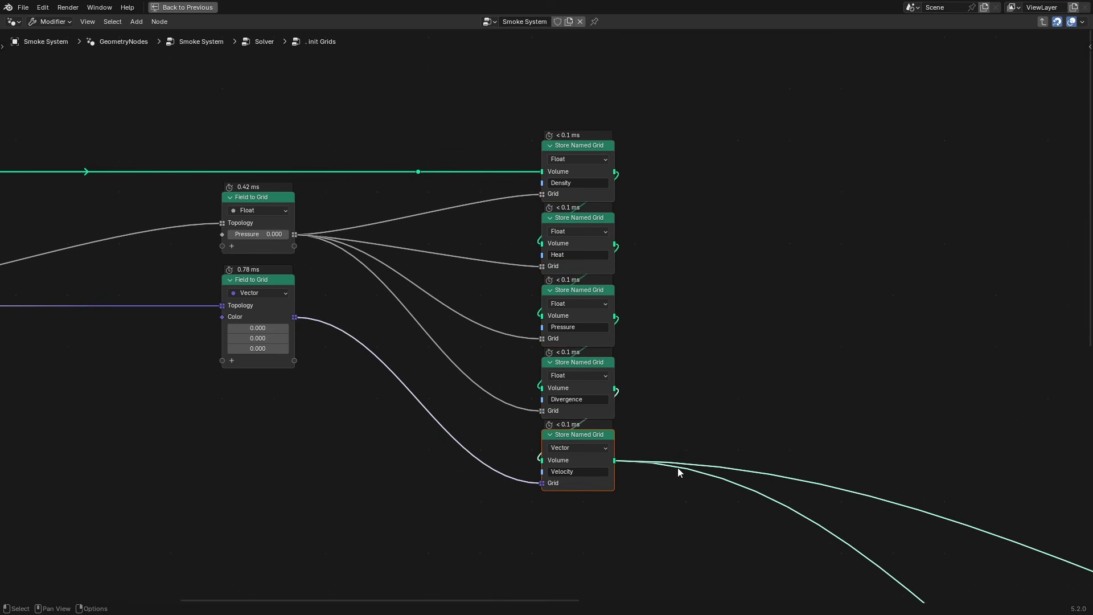
- Follow the Velocity grid's volume output to the Repeat zone with the Source Init groups and the Switch node
{"action": "scroll", "coordinate": [695, 446], "scroll_direction": "down", "scroll_amount": 2}
{"action": "scroll", "coordinate": [726, 456], "scroll_direction": "up", "scroll_amount": 2}
{"action": "middle_click_drag", "start_coordinate": [726, 455], "coordinate": [494, 376]}
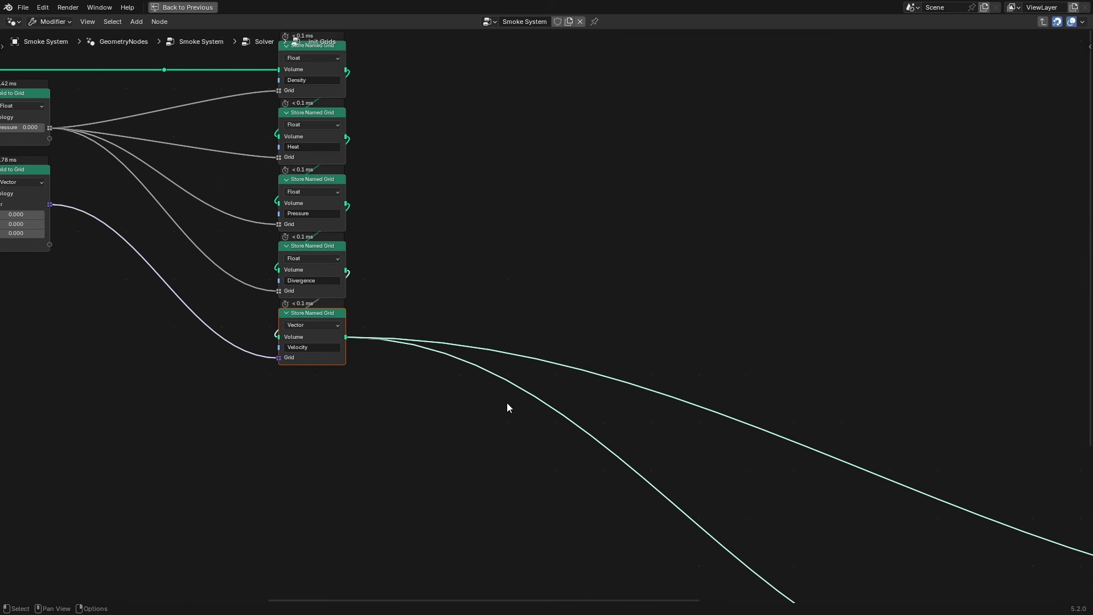
{"action": "scroll", "coordinate": [507, 402], "scroll_direction": "down", "scroll_amount": 8}
{"action": "middle_click_drag", "start_coordinate": [646, 460], "coordinate": [627, 393]}
{"action": "scroll", "coordinate": [723, 412], "scroll_direction": "up", "scroll_amount": 6}
{"action": "middle_click_drag", "start_coordinate": [723, 412], "coordinate": [531, 347]}
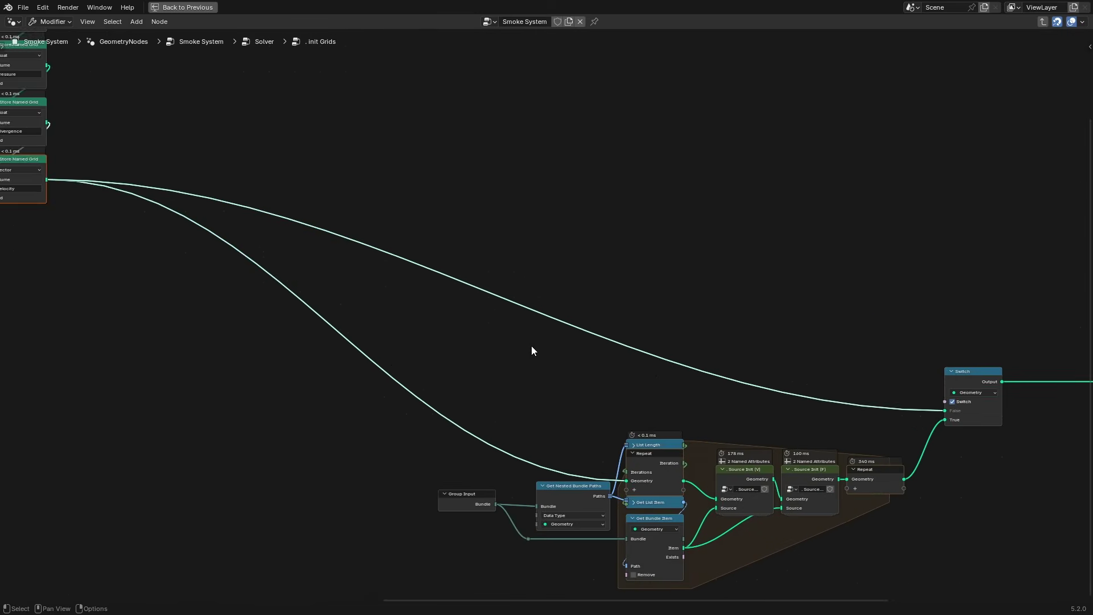
{"action": "middle_click_drag", "start_coordinate": [664, 383], "coordinate": [563, 300]}
{"action": "middle_click_drag", "start_coordinate": [798, 349], "coordinate": [699, 282]}
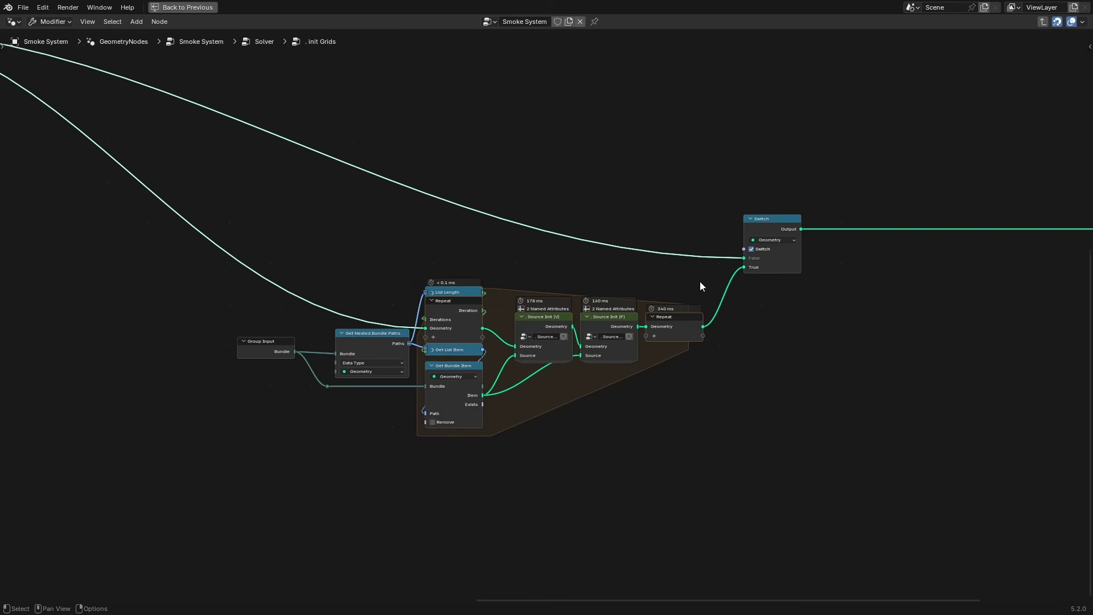
{"action": "scroll", "coordinate": [273, 320], "scroll_direction": "up", "scroll_amount": 1}
{"action": "scroll", "coordinate": [531, 358], "scroll_direction": "up", "scroll_amount": 1}
{"action": "middle_click_drag", "start_coordinate": [530, 359], "coordinate": [630, 385]}
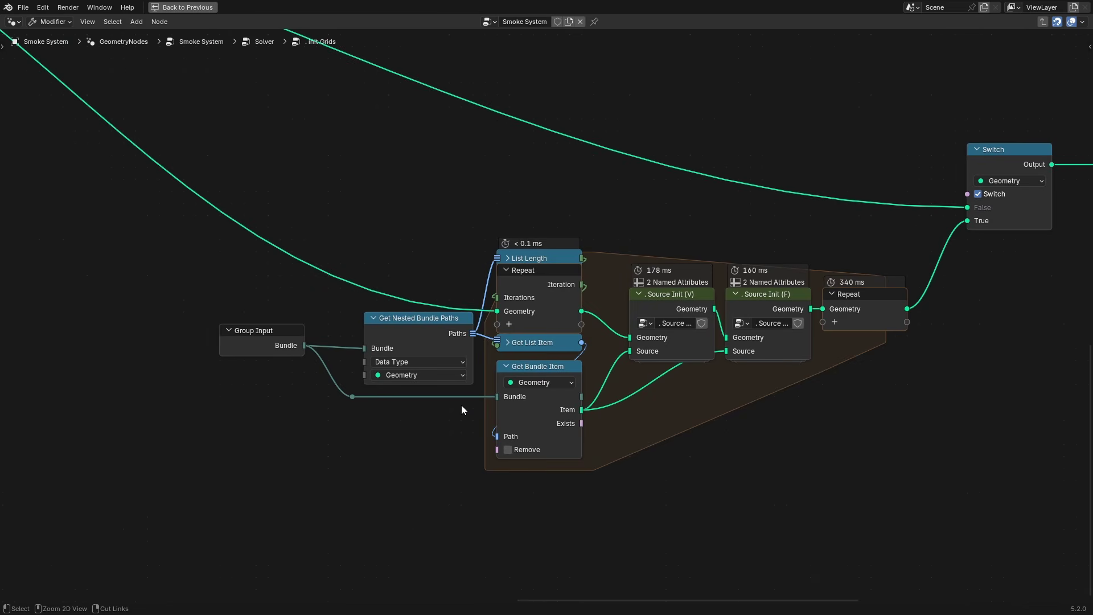
- Restore the full workspace layout and preview the Group Input's Bundle and the Get Nested Bundle Paths node's Paths in the Viewer
{"action": "key", "text": "ctrl+space"}
{"action": "middle_click_drag", "start_coordinate": [472, 426], "coordinate": [502, 421]}
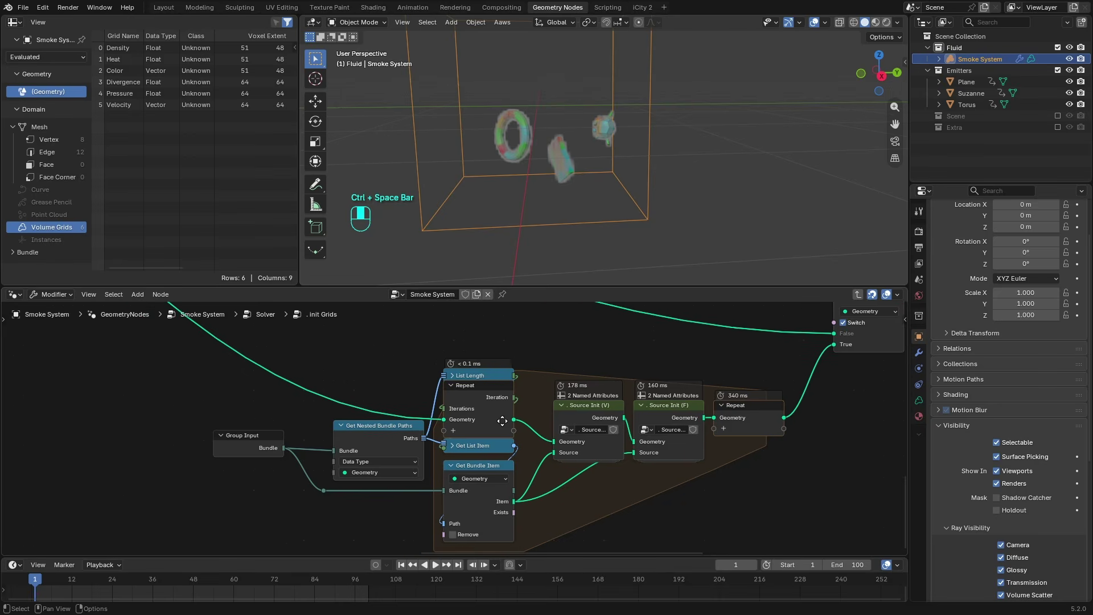
{"action": "scroll", "coordinate": [348, 468], "scroll_direction": "up", "scroll_amount": 2}
{"action": "left_click", "coordinate": [254, 439], "text": "ctrl+shift"}
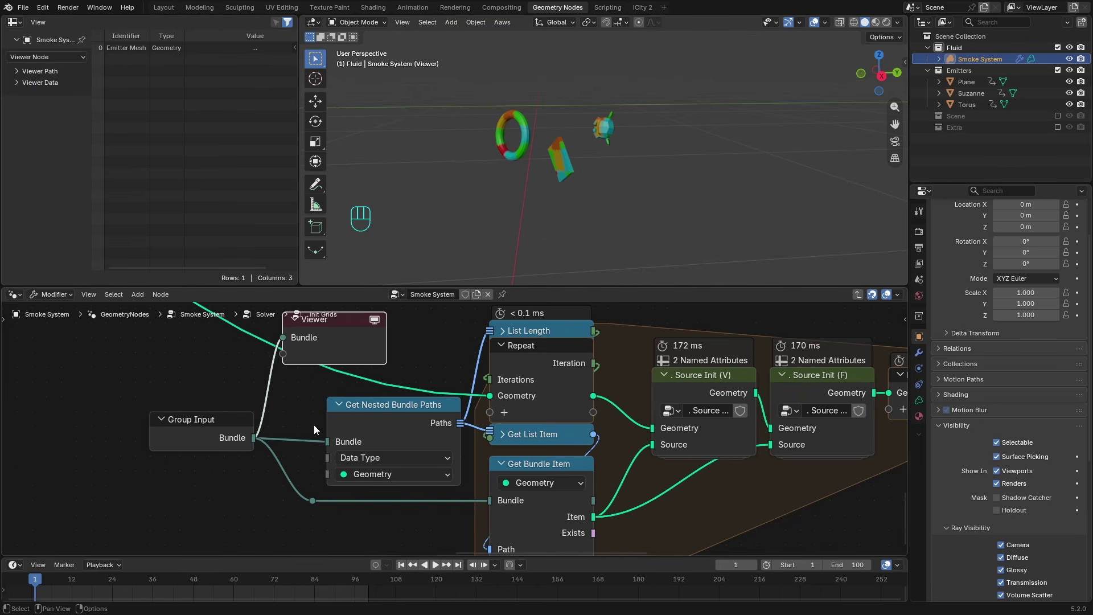
{"action": "left_click", "coordinate": [459, 423], "text": "ctrl+shift"}
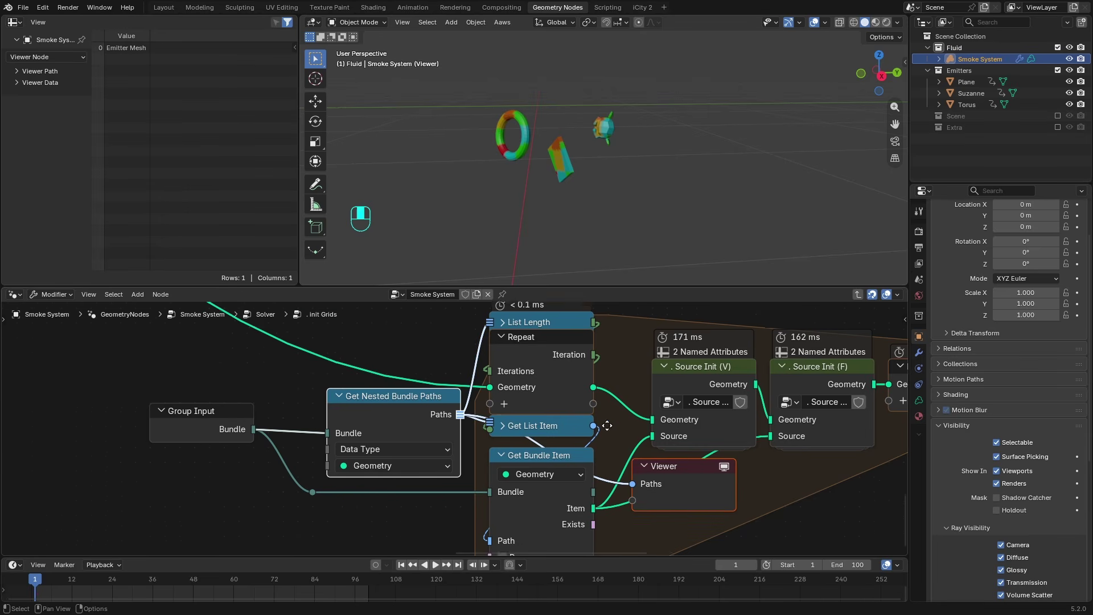
- Preview the Item output of Get Bundle Item with a fresh Viewer node, and delete the Viewer
{"action": "middle_click_drag", "start_coordinate": [596, 508], "coordinate": [527, 428]}
{"action": "left_click", "coordinate": [526, 434], "text": "ctrl+shift"}
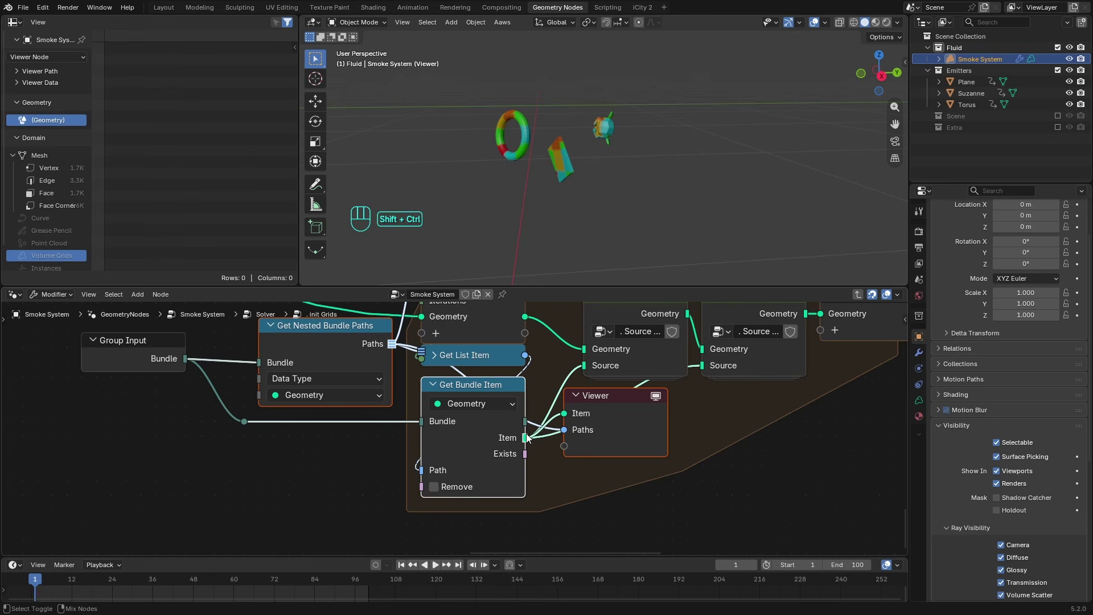
{"action": "left_click", "coordinate": [605, 442]}
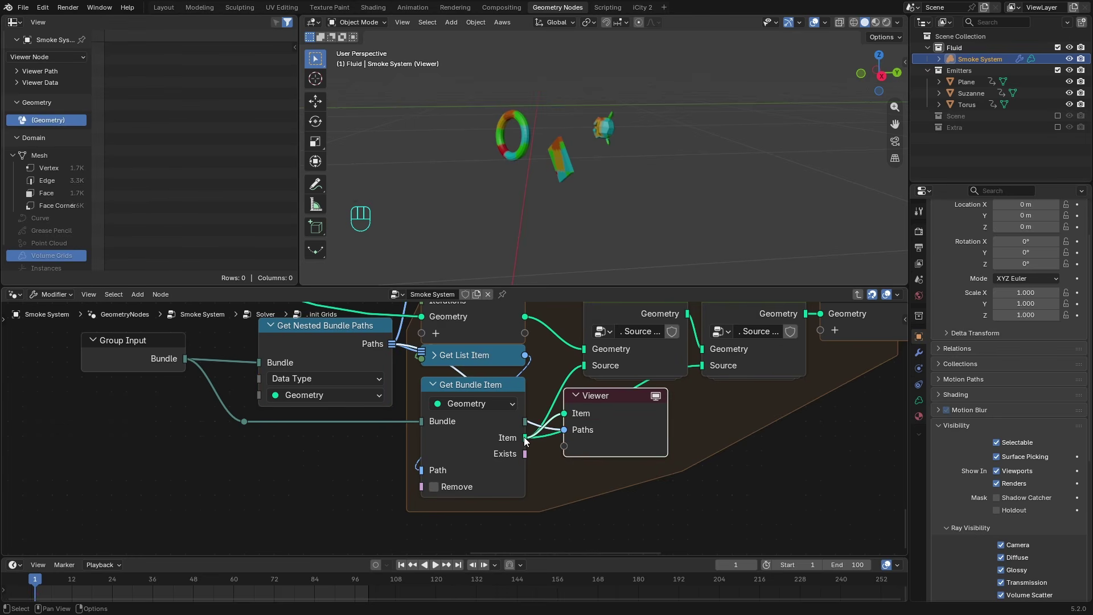
{"action": "key", "text": "x"}
{"action": "left_click", "coordinate": [524, 437], "text": "ctrl+shift"}
{"action": "left_click", "coordinate": [630, 420]}
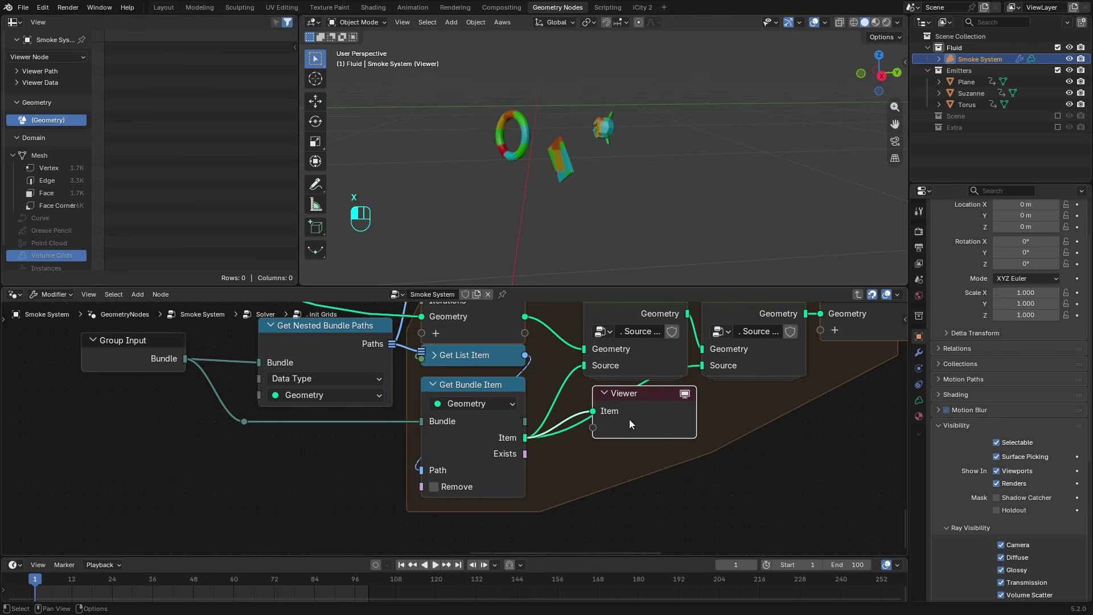
{"action": "key", "text": "x"}
- Open the Source Init (V) node group inside the Repeat zone
{"action": "middle_click_drag", "start_coordinate": [646, 334], "coordinate": [514, 408]}
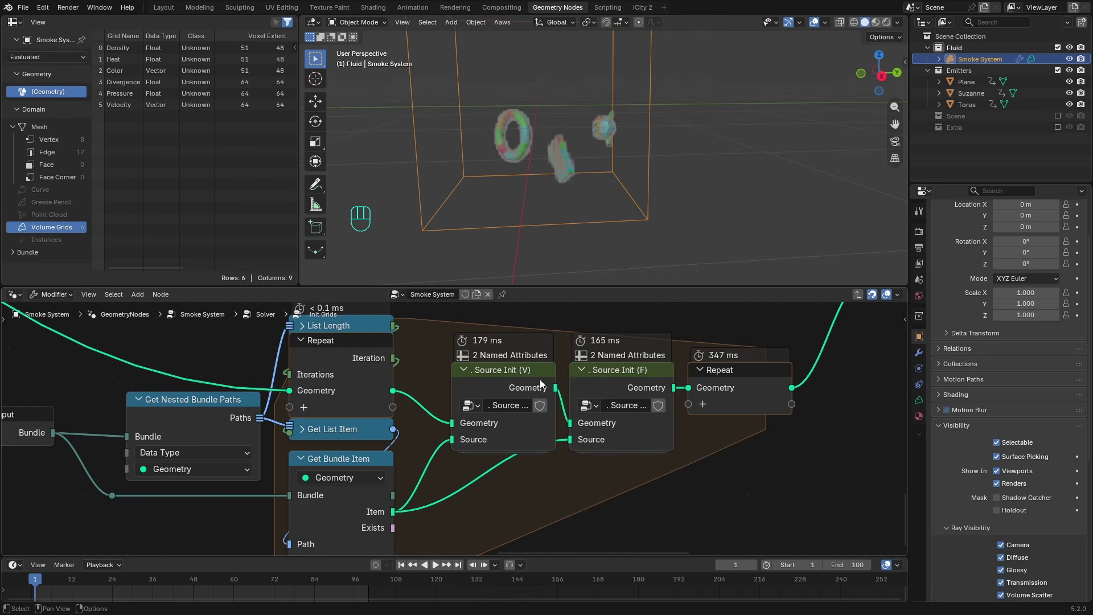
{"action": "left_click", "coordinate": [622, 385]}
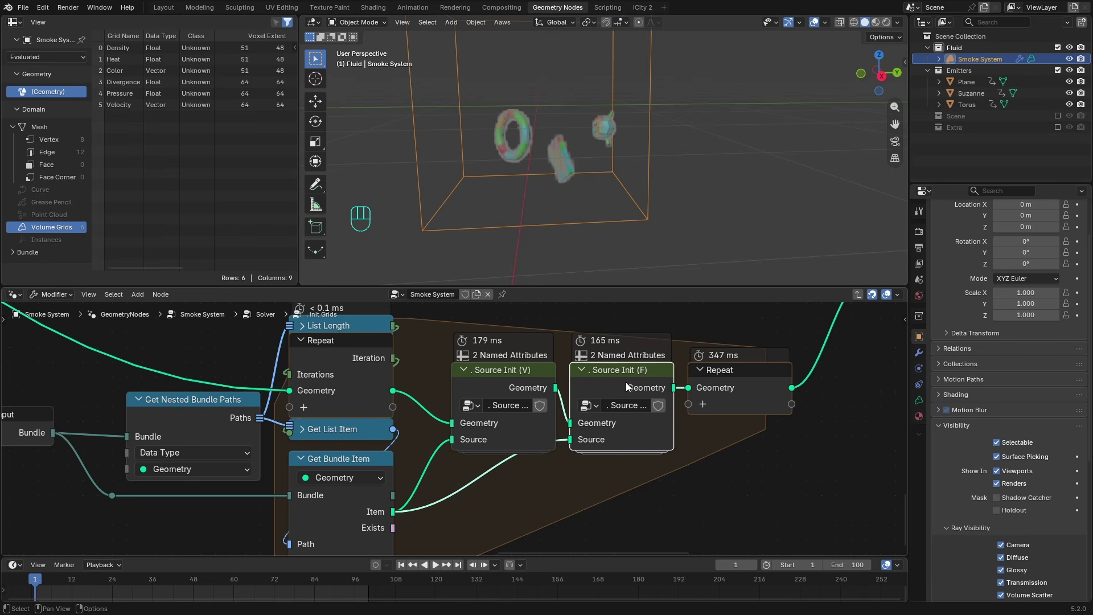
{"action": "left_click", "coordinate": [499, 377]}
{"action": "mouse_move", "coordinate": [512, 380]}
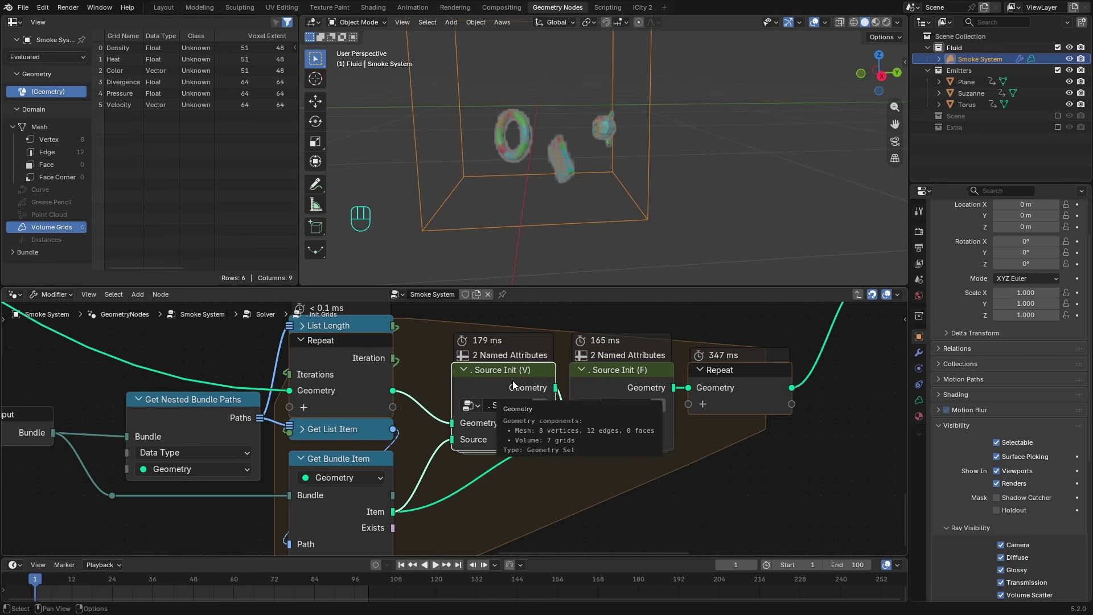
{"action": "key", "text": "Tab"}
{"action": "middle_click_drag", "start_coordinate": [394, 409], "coordinate": [522, 427]}
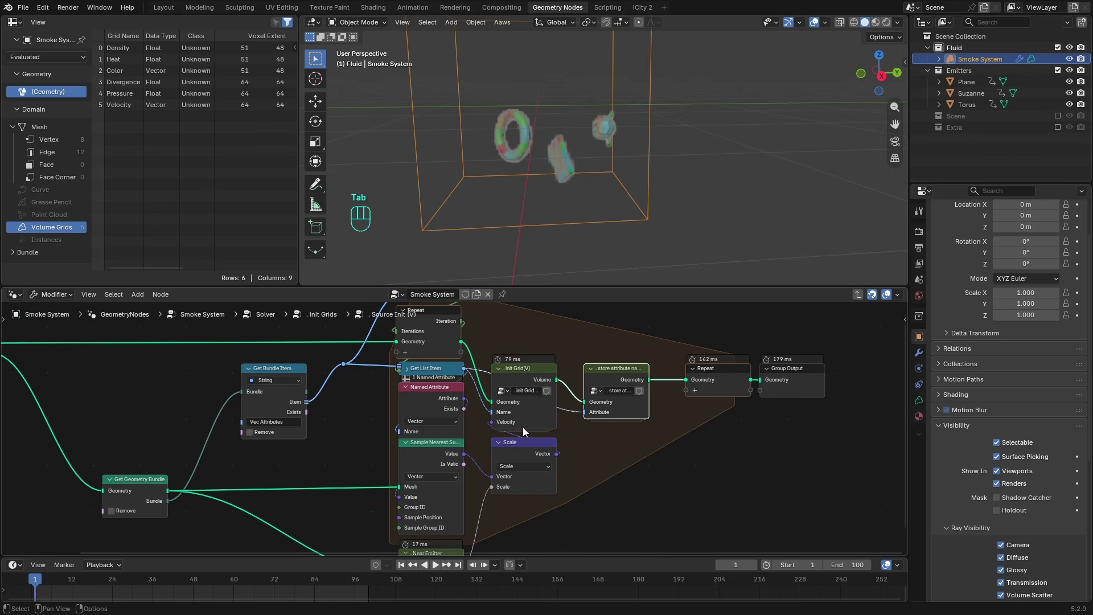
- Preview the Bundle output of the Get Geometry Bundle node in the Viewer and examine the attribute lists it carries
{"action": "left_click", "coordinate": [607, 479]}
{"action": "middle_click_drag", "start_coordinate": [488, 464], "coordinate": [531, 439]}
{"action": "middle_click_drag", "start_coordinate": [206, 458], "coordinate": [254, 460]}
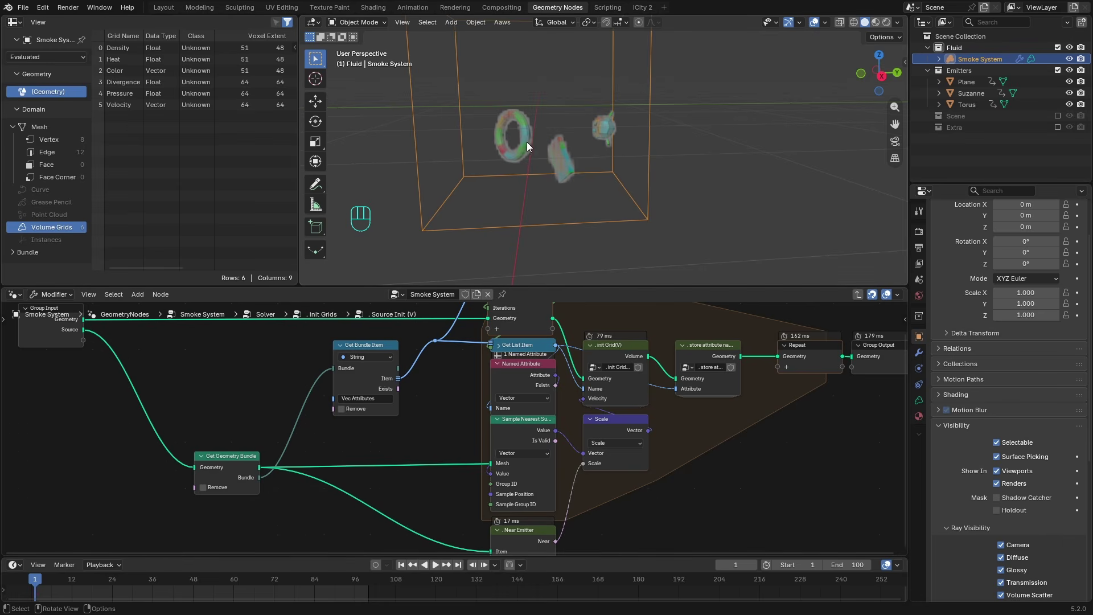
{"action": "middle_click_drag", "start_coordinate": [320, 477], "coordinate": [430, 456]}
{"action": "scroll", "coordinate": [429, 456], "scroll_direction": "up", "scroll_amount": 2}
{"action": "scroll", "coordinate": [429, 456], "scroll_direction": "up", "scroll_amount": 1}
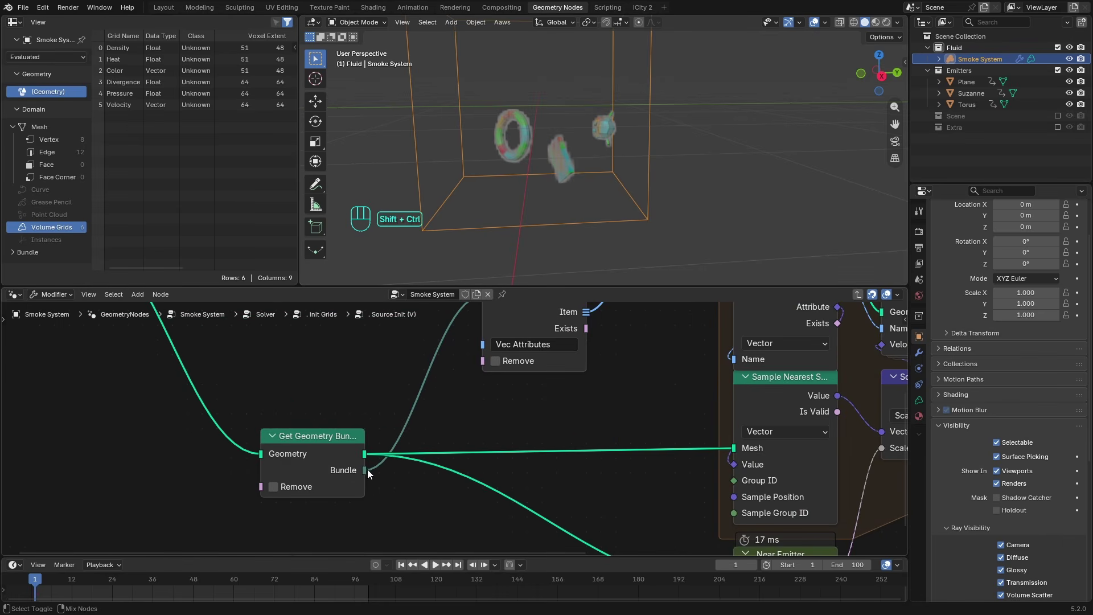
{"action": "left_click", "coordinate": [367, 469], "text": "ctrl+shift"}
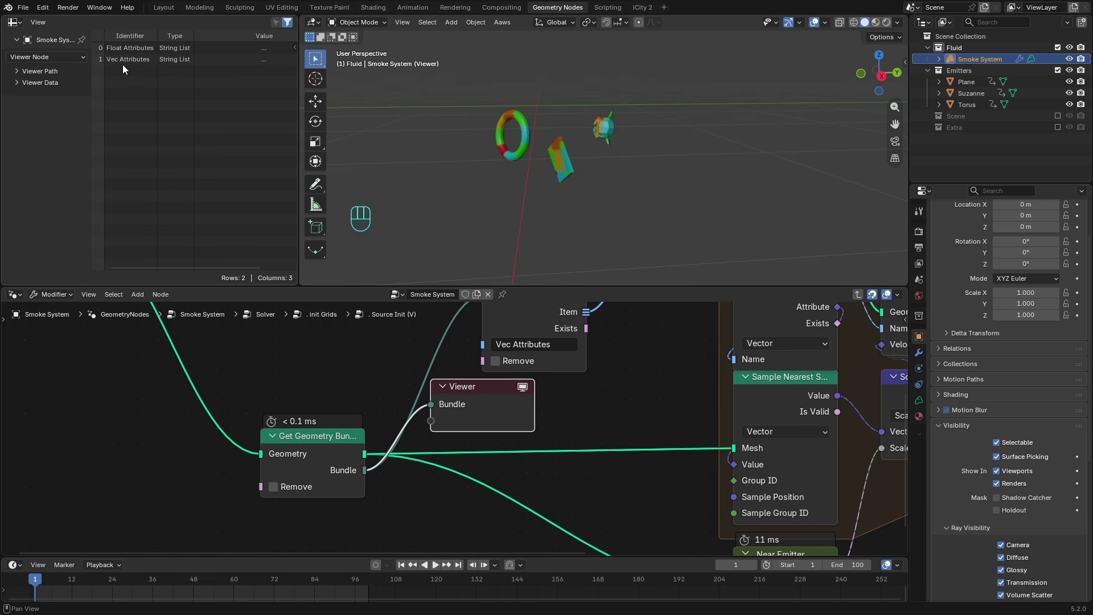
{"action": "scroll", "coordinate": [499, 428], "scroll_direction": "down", "scroll_amount": 4}
{"action": "scroll", "coordinate": [418, 475], "scroll_direction": "up", "scroll_amount": 3}
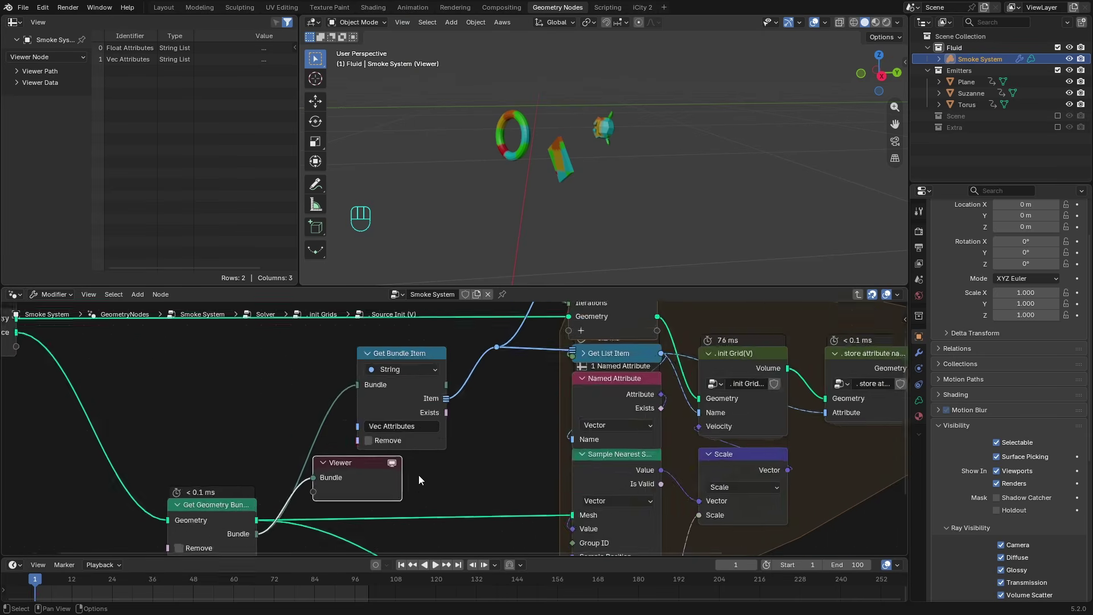
{"action": "scroll", "coordinate": [446, 398], "scroll_direction": "down", "scroll_amount": 2}
{"action": "middle_click_drag", "start_coordinate": [502, 403], "coordinate": [480, 402]}
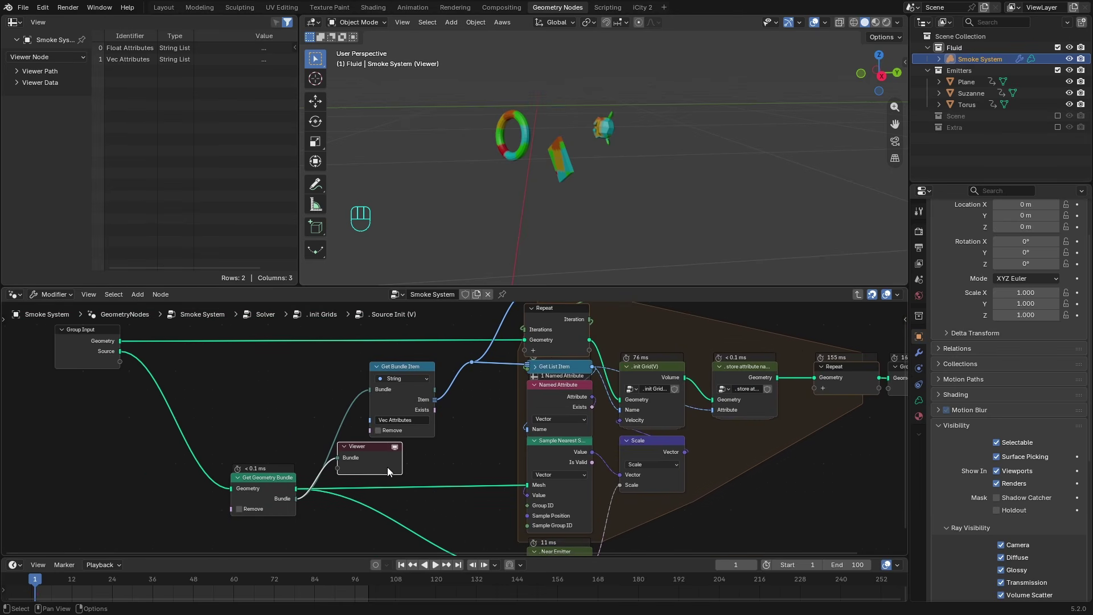
{"action": "left_click", "coordinate": [466, 416]}
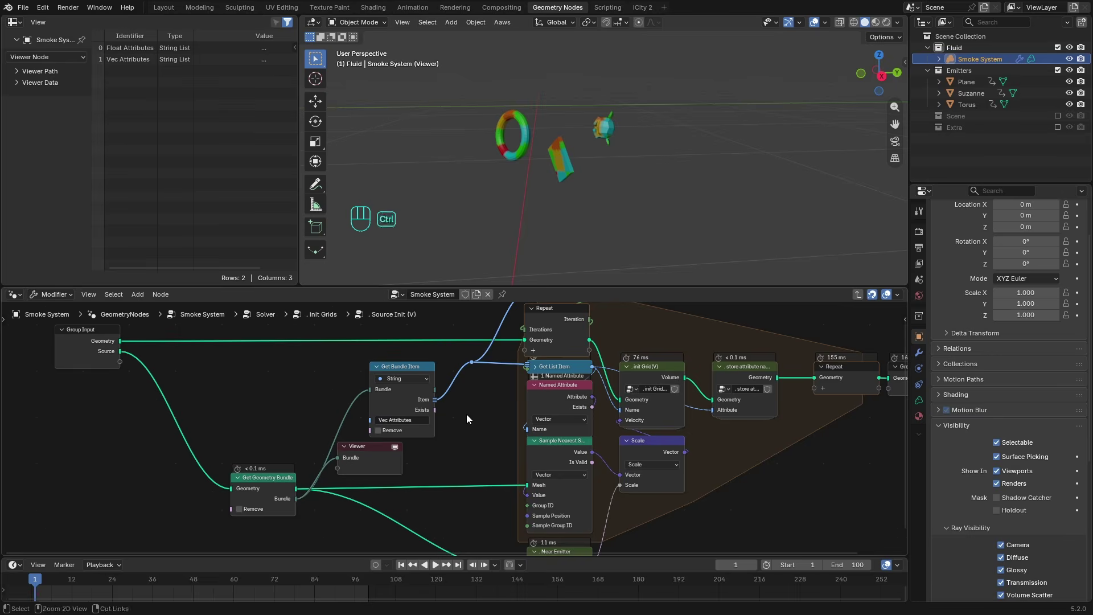
- Look inside the Source Init (F) group to compare its Float Attributes setup, and return to the Source Init (V) group
{"action": "key", "text": "ctrl+Tab"}
{"action": "left_click", "coordinate": [628, 379]}
{"action": "key", "text": "Tab"}
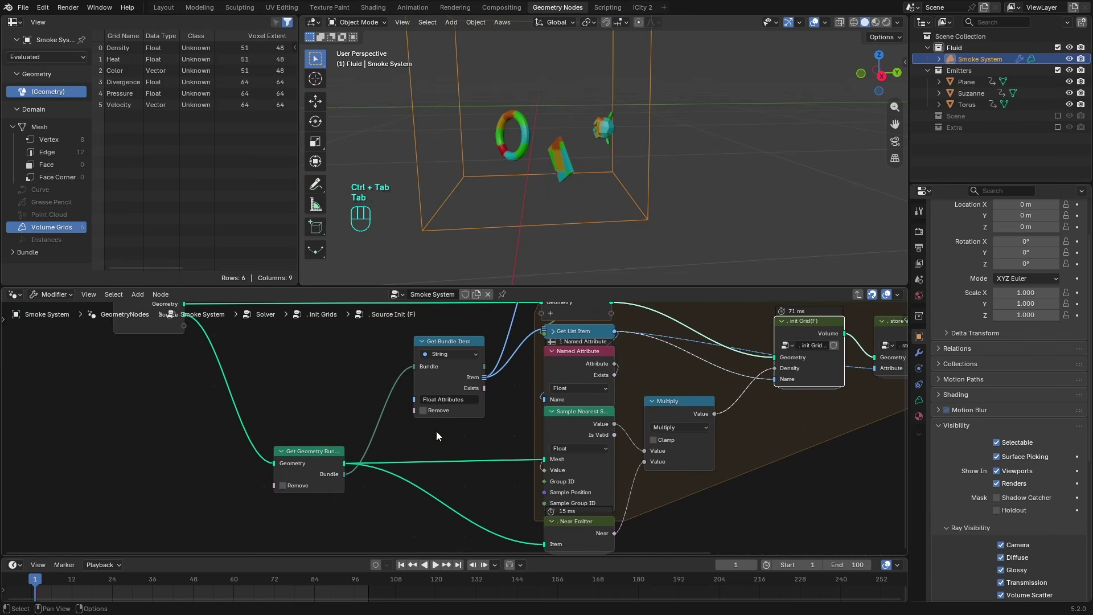
{"action": "key", "text": "ctrl+Tab"}
{"action": "left_click", "coordinate": [660, 388]}
{"action": "key", "text": "Tab"}
- Preview the Item output of the Vec Attributes Get Bundle Item node in the Viewer to read the vector attribute names
{"action": "scroll", "coordinate": [592, 402], "scroll_direction": "up", "scroll_amount": 2}
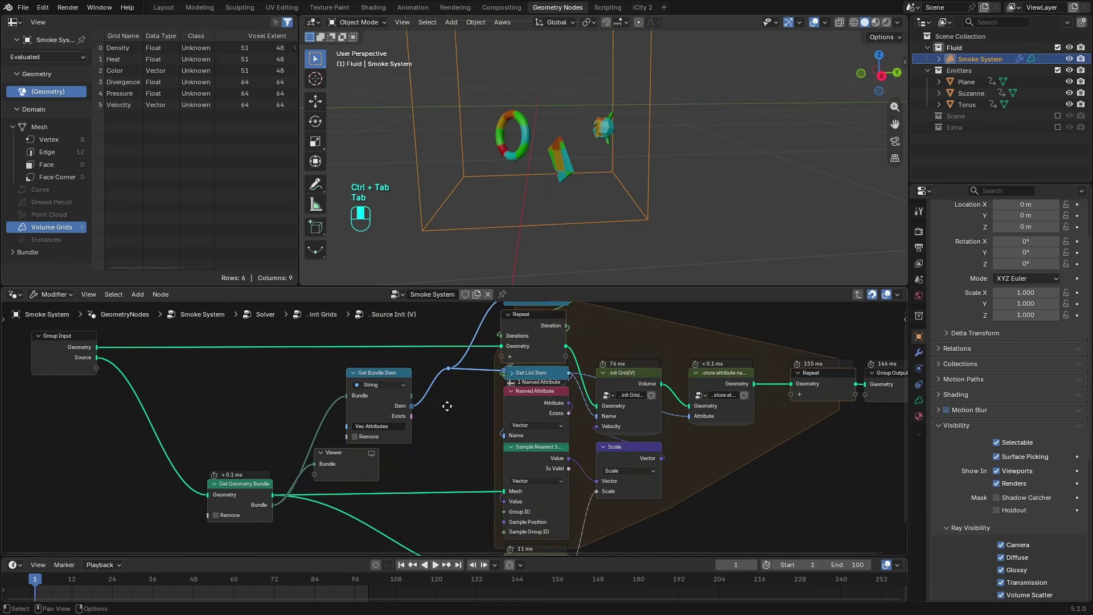
{"action": "left_click", "coordinate": [405, 405], "text": "ctrl+shift"}
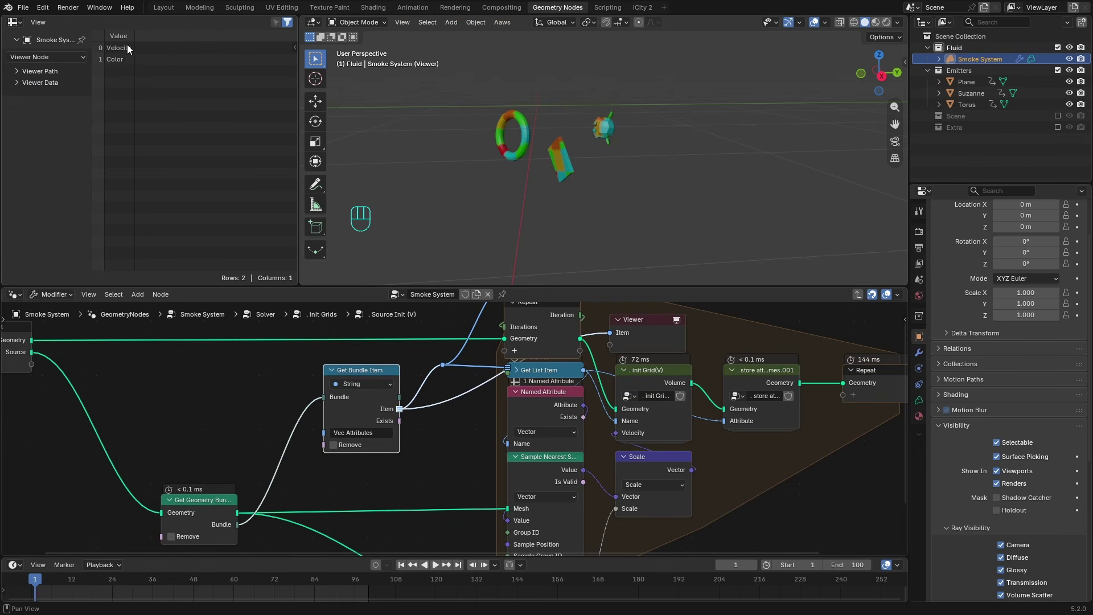
{"action": "scroll", "coordinate": [452, 404], "scroll_direction": "up", "scroll_amount": 2}
{"action": "middle_click_drag", "start_coordinate": [685, 349], "coordinate": [452, 405]}
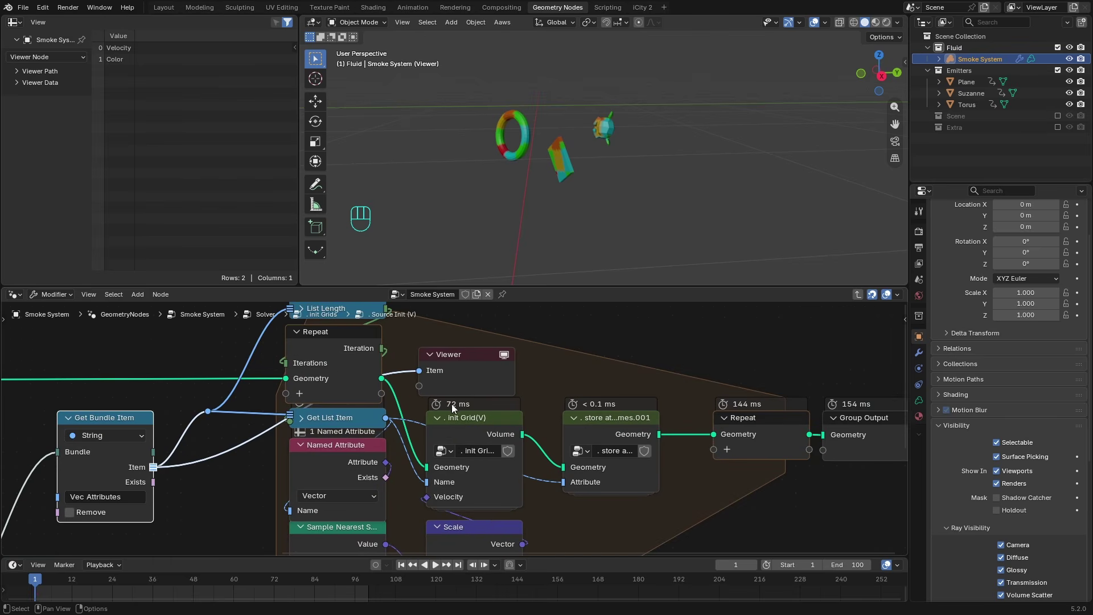
- Open the store attribute names.001 group, examine its bundle node chain, and return to the Source Init (V) group
{"action": "left_click", "coordinate": [480, 429]}
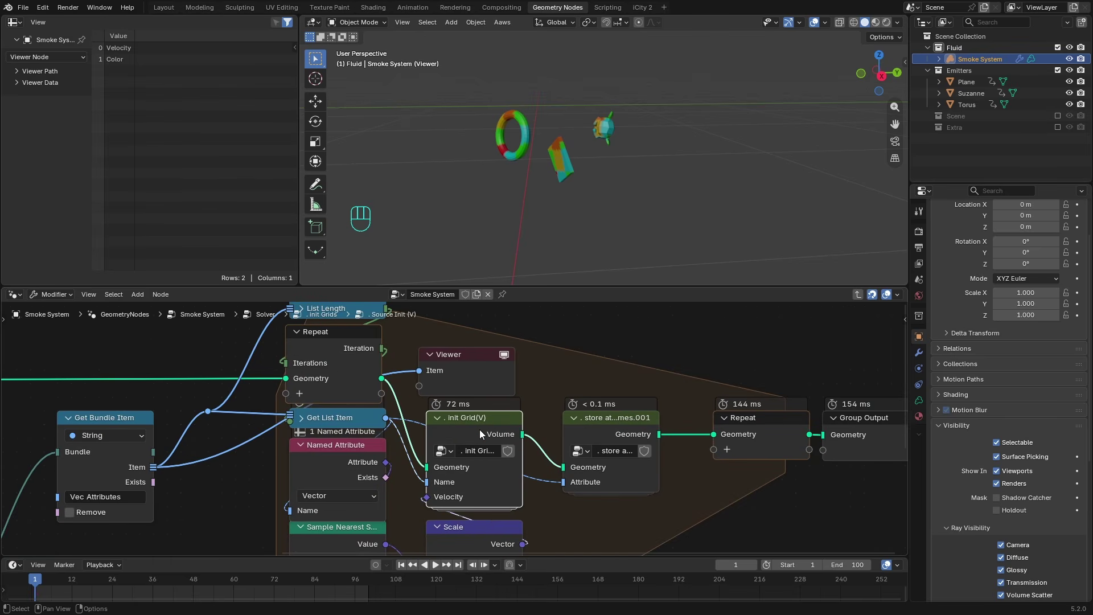
{"action": "middle_click_drag", "start_coordinate": [509, 437], "coordinate": [488, 387]}
{"action": "left_click", "coordinate": [590, 378]}
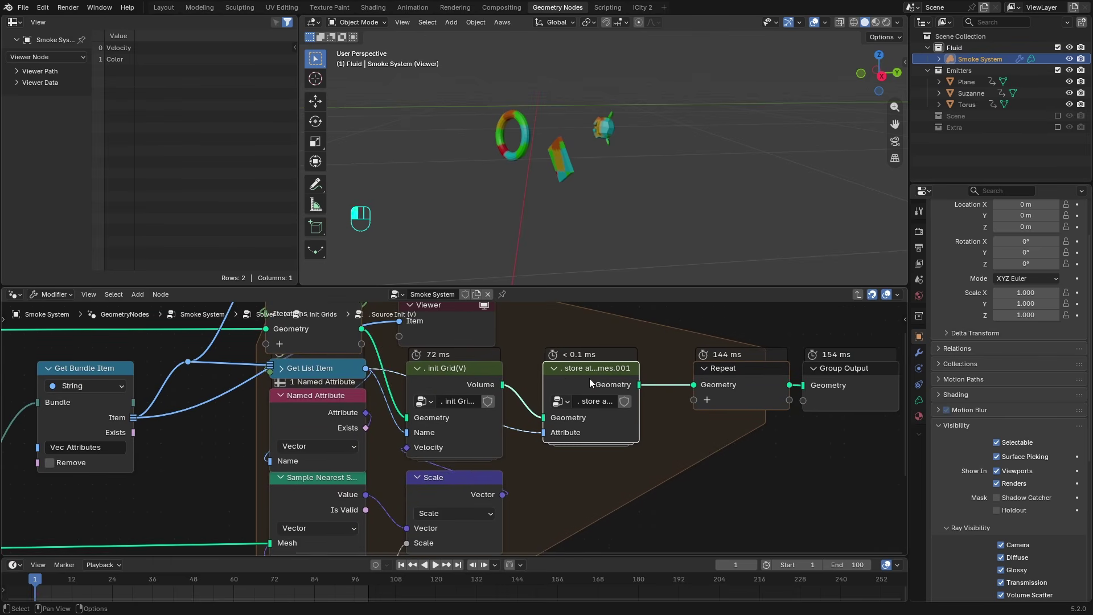
{"action": "key", "text": "Tab"}
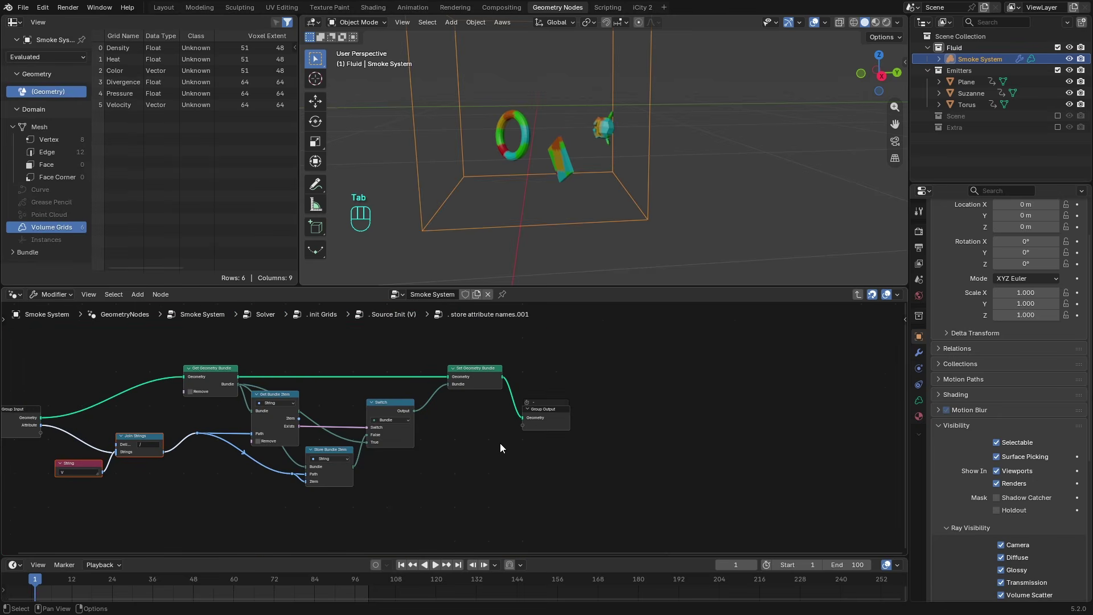
{"action": "key", "text": "ctrl+Tab"}
{"action": "key", "text": "Tab"}
{"action": "scroll", "coordinate": [425, 407], "scroll_direction": "up", "scroll_amount": 3}
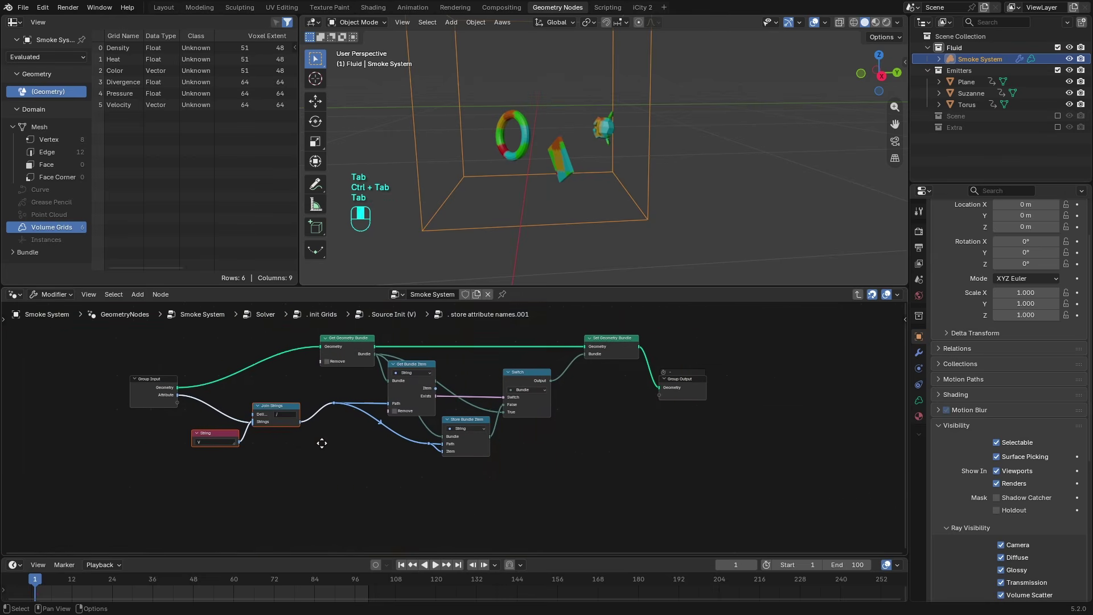
{"action": "key", "text": "ctrl+Tab"}
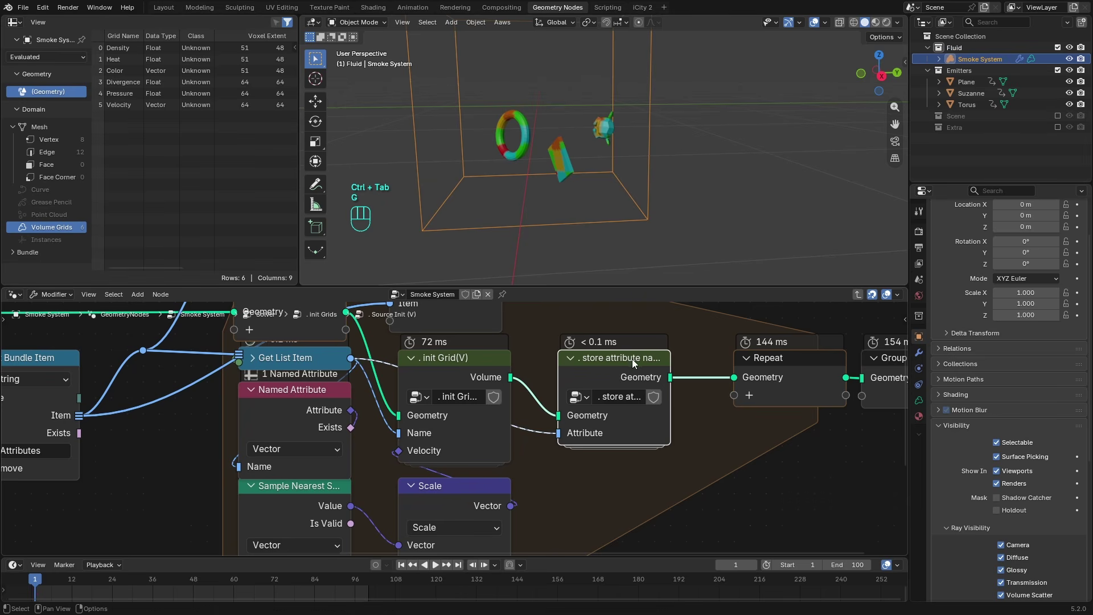
- Recheck the Join Strings and Switch setup inside the store attribute names.001 group and go back to Source Init (V)
{"action": "key", "text": "g"}
{"action": "scroll", "coordinate": [610, 353], "scroll_direction": "down", "scroll_amount": 2}
{"action": "left_click", "coordinate": [480, 390]}
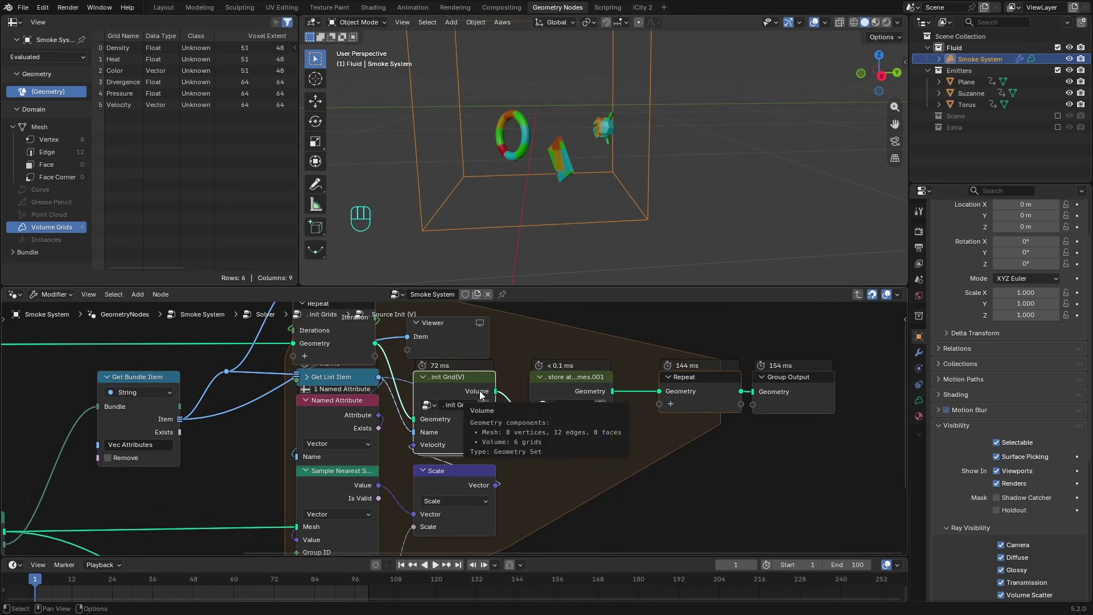
{"action": "key", "text": "Tab"}
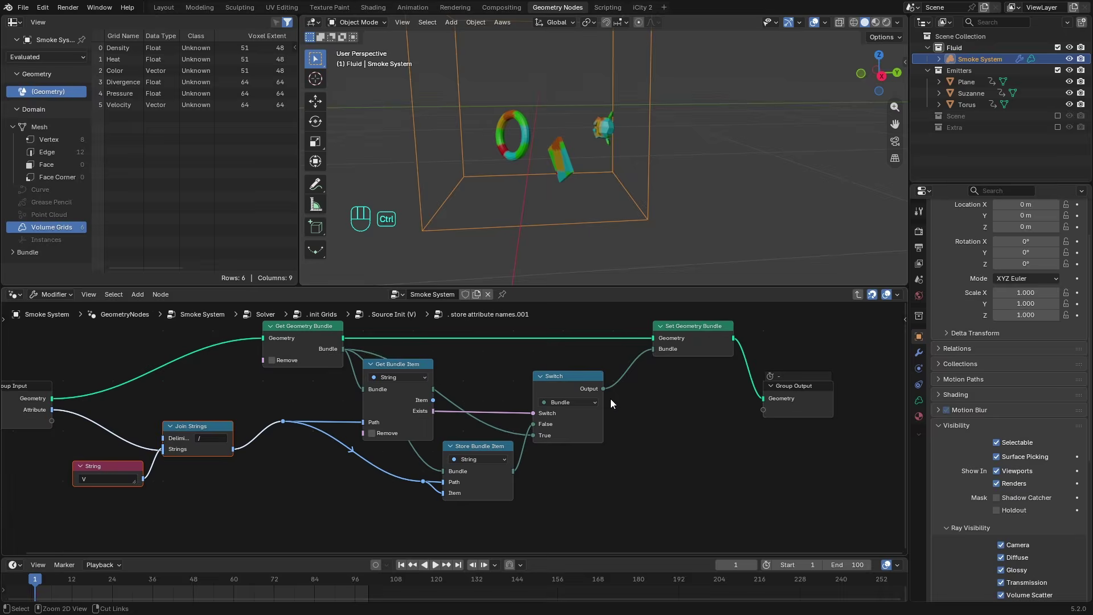
{"action": "key", "text": "ctrl+Tab"}
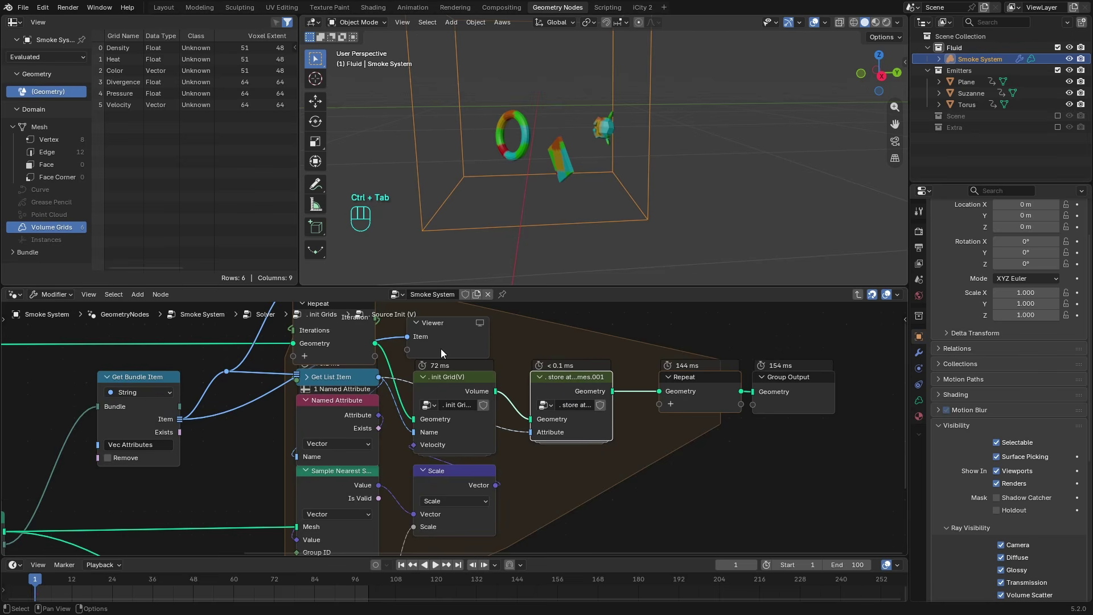
- Delete the Viewer node in the Source Init (V) group and return to the init Grids group
{"action": "left_click", "coordinate": [441, 348]}
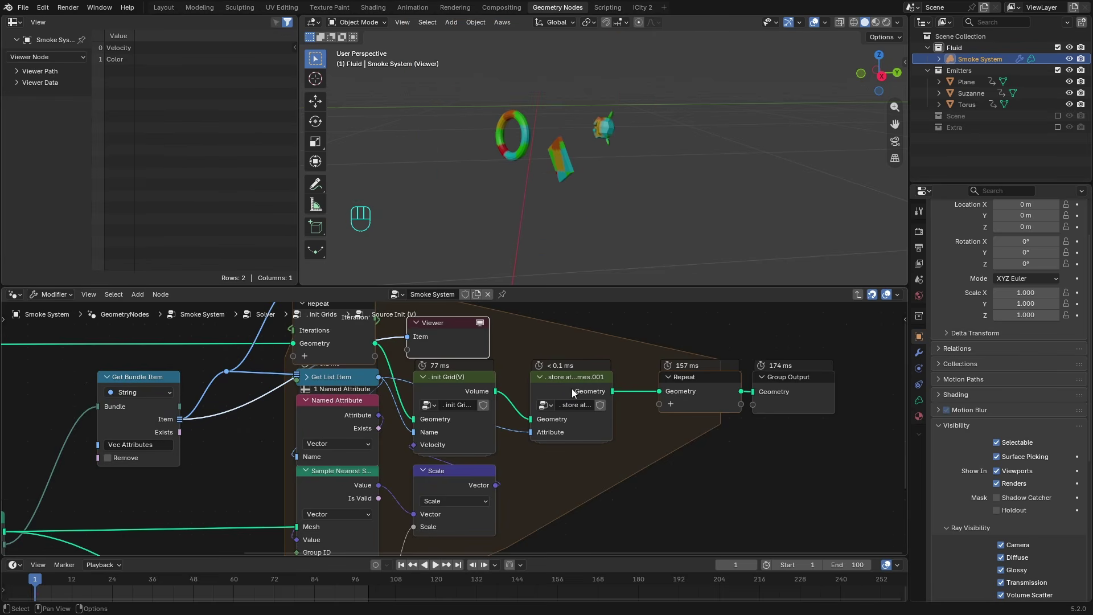
{"action": "key", "text": "x"}
{"action": "key", "text": "ctrl+Tab"}
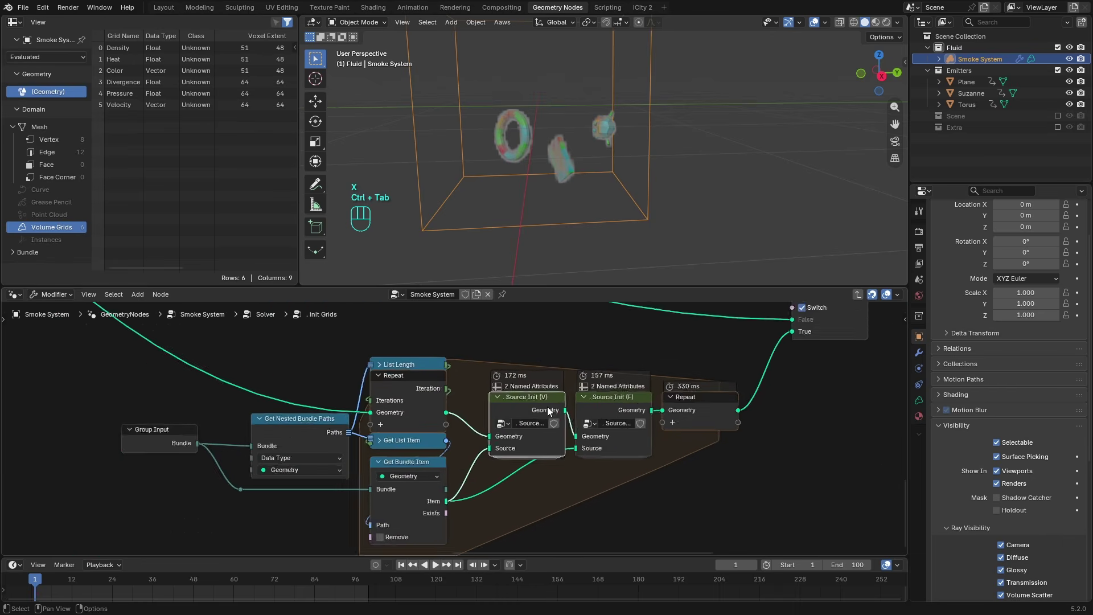
- Open the Source Init (F) group and examine the nodes around Sample Nearest Surface, Multiply and Near Emitter
{"action": "scroll", "coordinate": [549, 406], "scroll_direction": "down", "scroll_amount": 1}
{"action": "middle_click_drag", "start_coordinate": [637, 408], "coordinate": [558, 408]}
{"action": "left_click", "coordinate": [554, 405]}
{"action": "key", "text": "Tab"}
{"action": "scroll", "coordinate": [592, 410], "scroll_direction": "down", "scroll_amount": 5}
{"action": "middle_click_drag", "start_coordinate": [691, 407], "coordinate": [565, 404]}
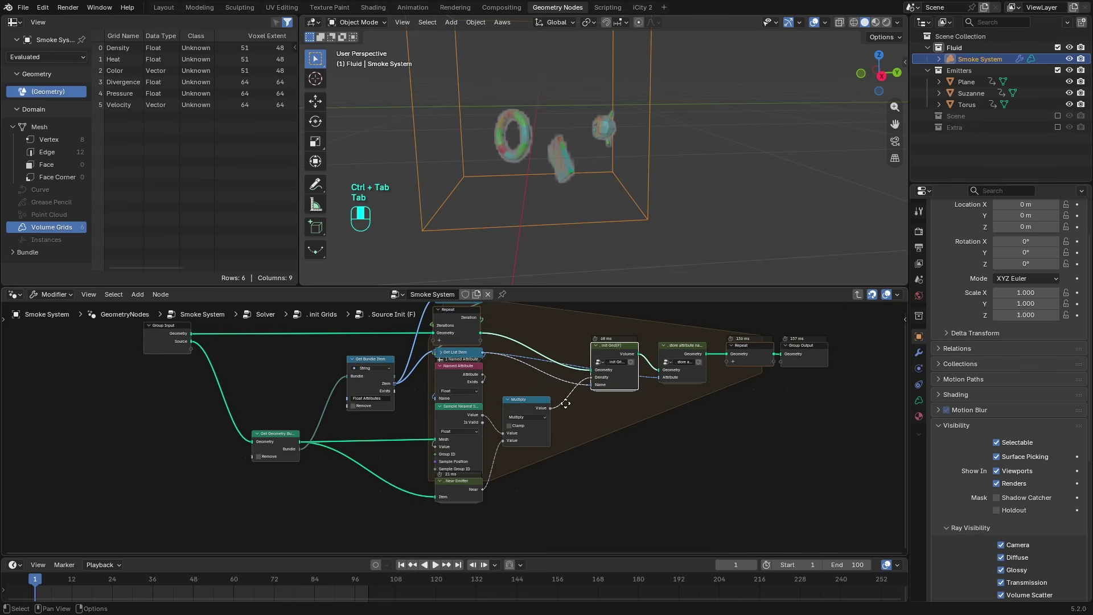
{"action": "scroll", "coordinate": [619, 396], "scroll_direction": "up", "scroll_amount": 1}
{"action": "middle_click_drag", "start_coordinate": [576, 483], "coordinate": [561, 449]}
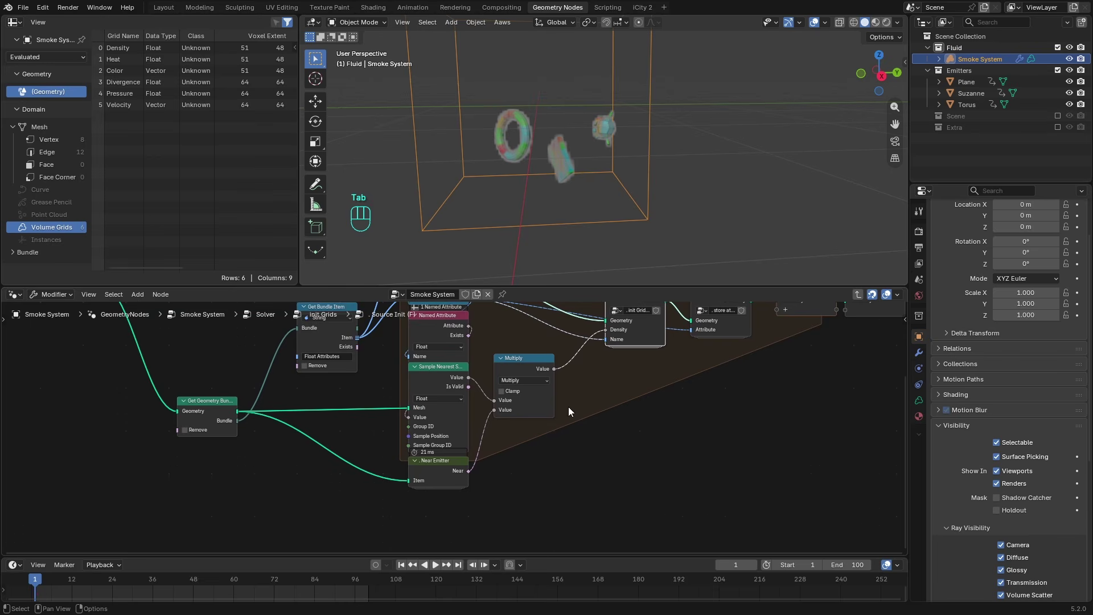
{"action": "middle_click_drag", "start_coordinate": [602, 396], "coordinate": [580, 391]}
- Open the Near Emitter group and examine its Mesh to Volume and Geometry Proximity node chains
{"action": "left_click", "coordinate": [422, 475]}
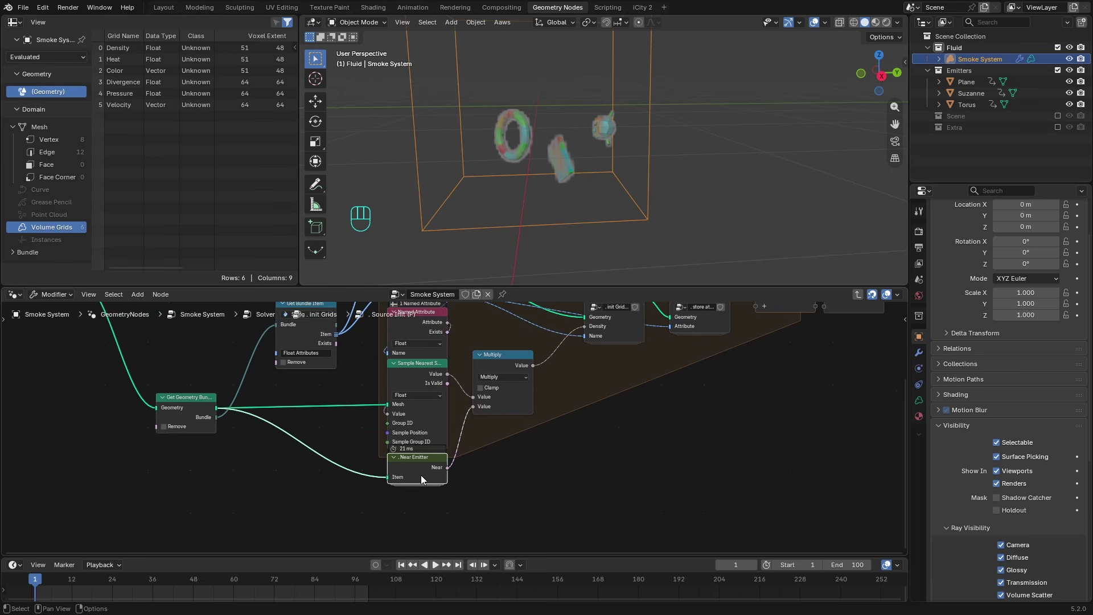
{"action": "key", "text": "Tab"}
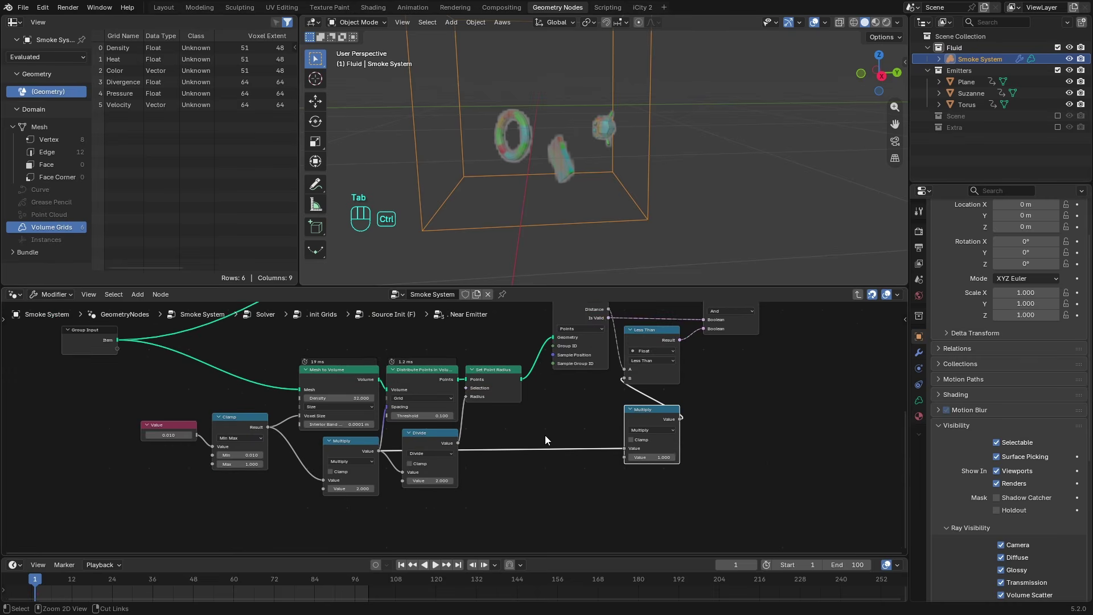
{"action": "key", "text": "ctrl+Tab"}
{"action": "scroll", "coordinate": [409, 490], "scroll_direction": "down", "scroll_amount": 3}
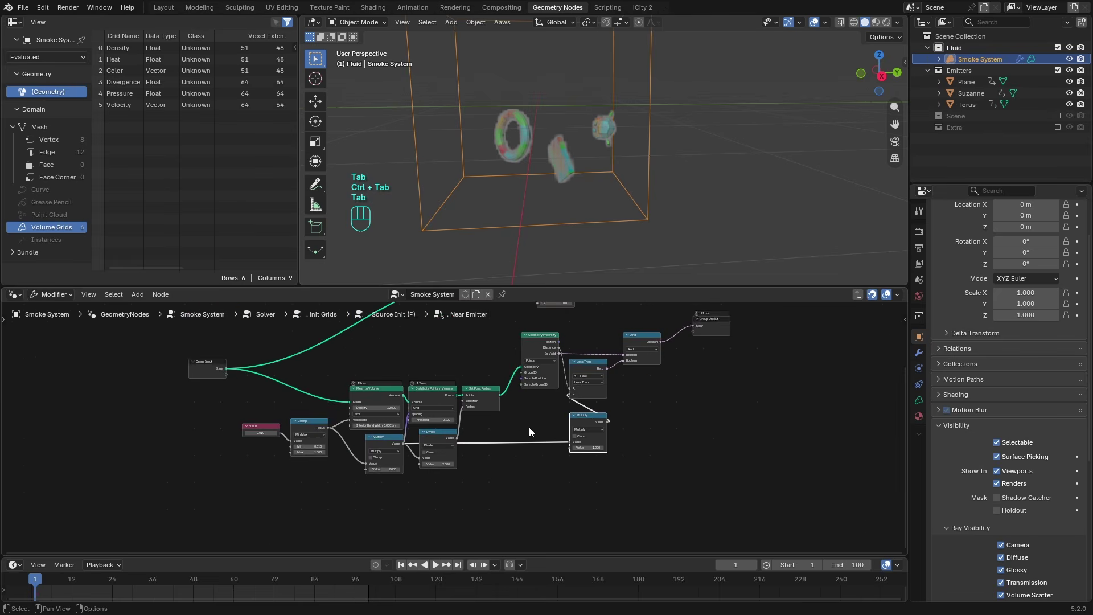
{"action": "key", "text": "Tab"}
{"action": "middle_click_drag", "start_coordinate": [464, 459], "coordinate": [371, 470]}
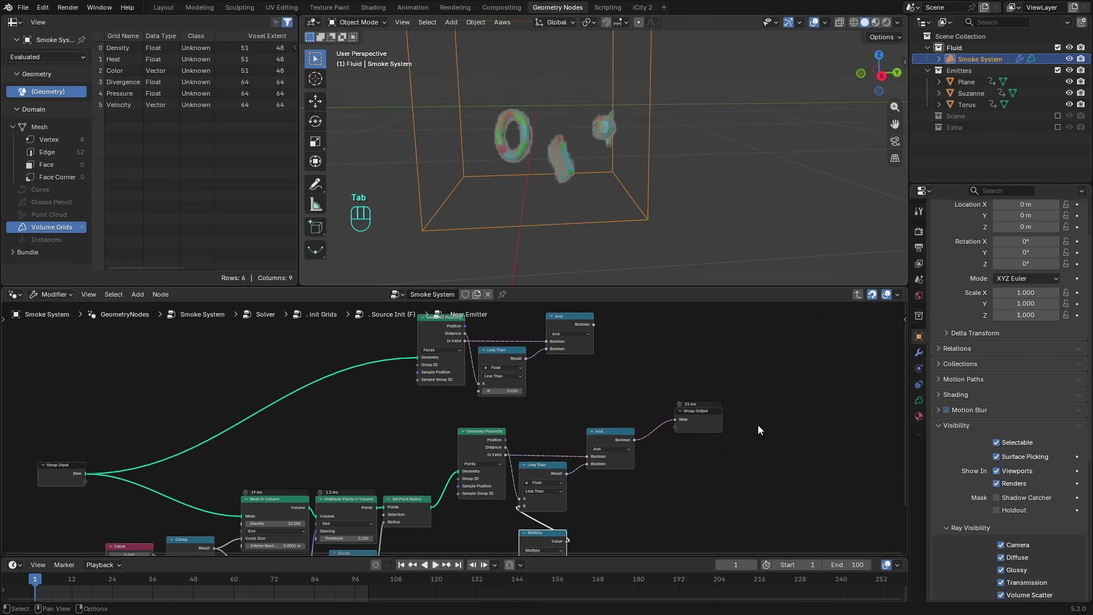
- Move the Group Output node of the Near Emitter group down in line with the And node
{"action": "left_click", "coordinate": [716, 419]}
{"action": "key", "text": "g"}
{"action": "left_click", "coordinate": [715, 440]}
{"action": "middle_click_drag", "start_coordinate": [677, 449], "coordinate": [657, 395]}
{"action": "scroll", "coordinate": [658, 396], "scroll_direction": "up", "scroll_amount": 3}
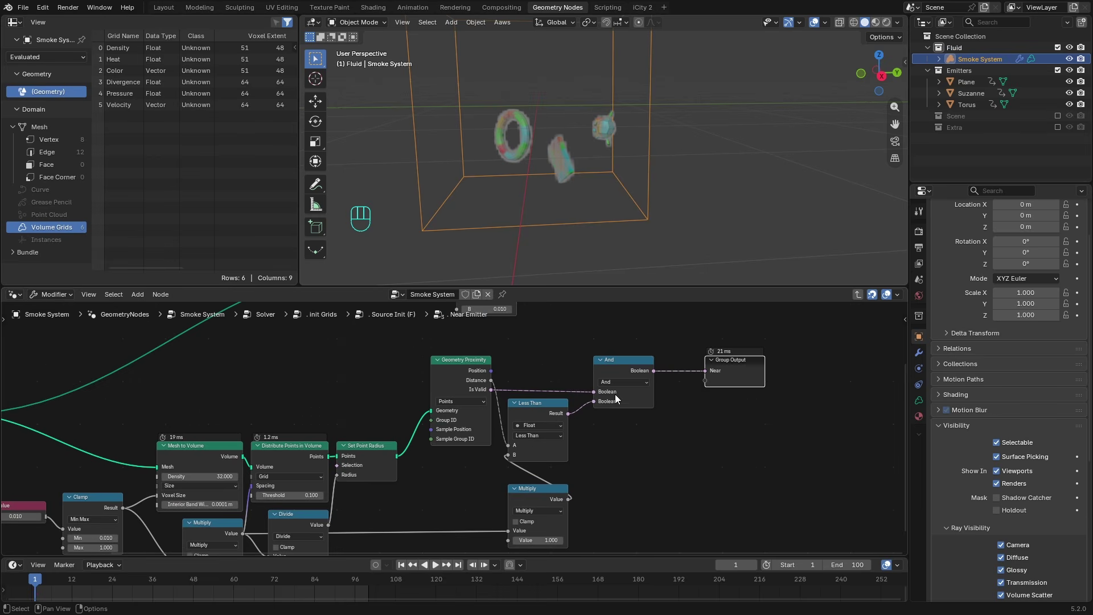
{"action": "middle_click_drag", "start_coordinate": [356, 442], "coordinate": [468, 375]}
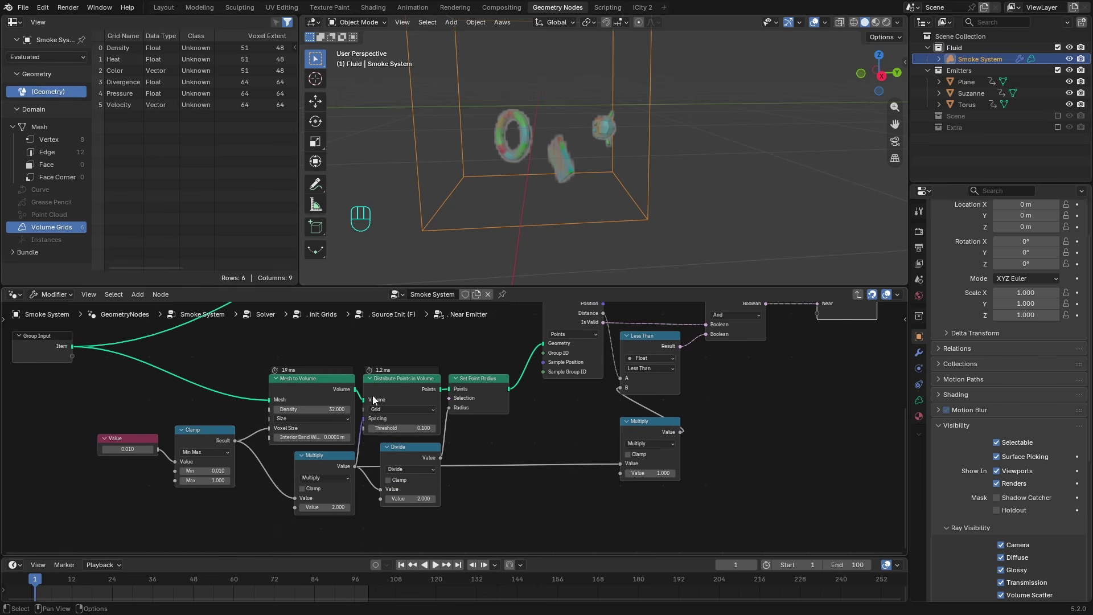
- Preview the Group Input and Mesh to Volume outputs in the Viewer, and hide the Emitters collection in the viewport
{"action": "left_click", "coordinate": [67, 343], "text": "ctrl+shift"}
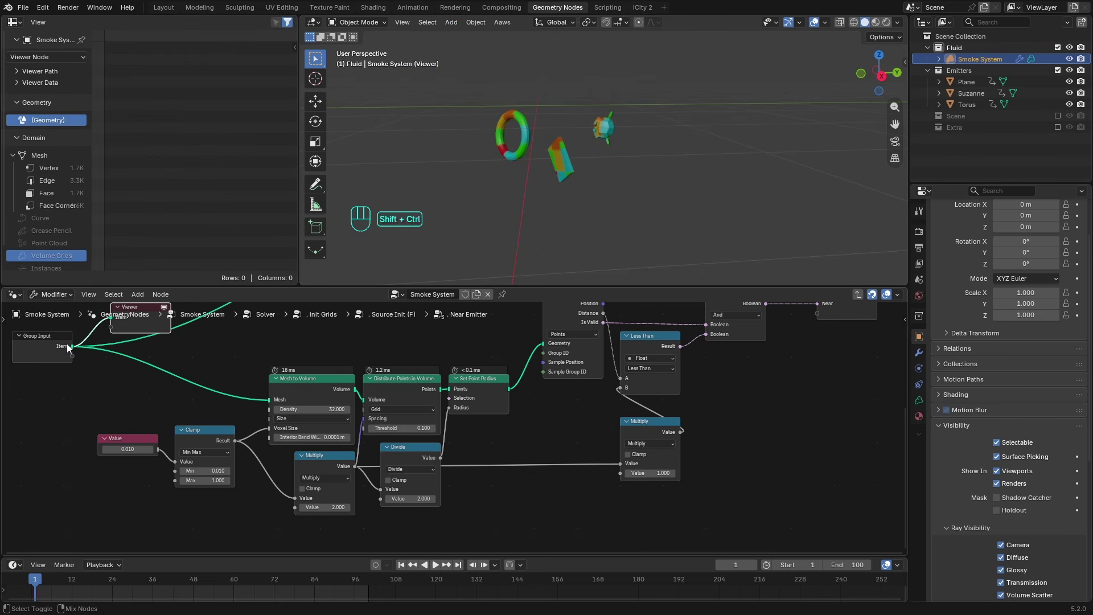
{"action": "left_click", "coordinate": [343, 385], "text": "ctrl+shift"}
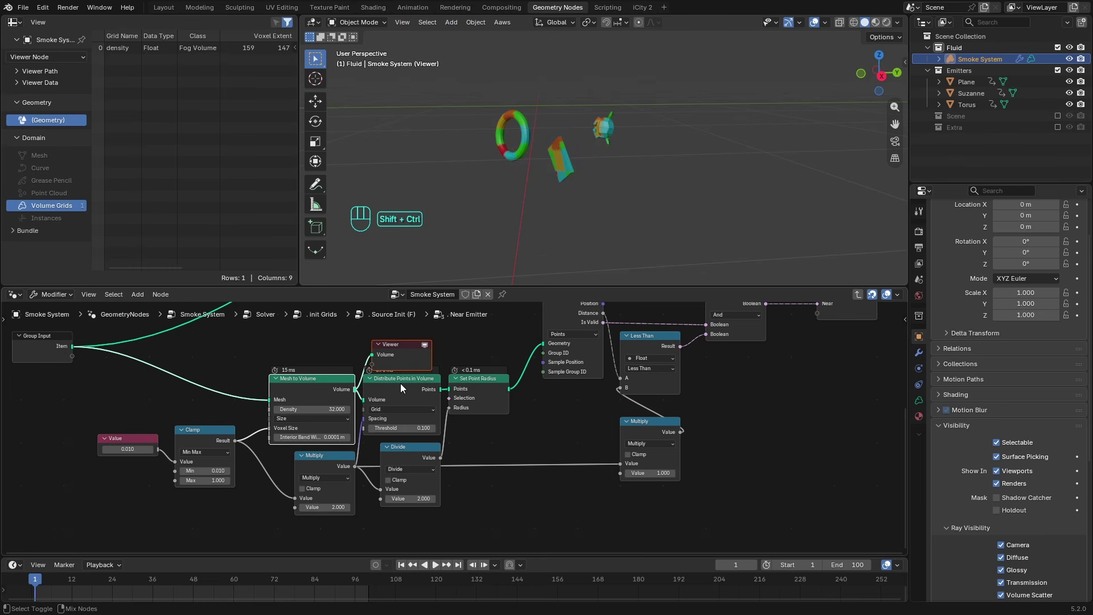
{"action": "left_click", "coordinate": [1069, 71]}
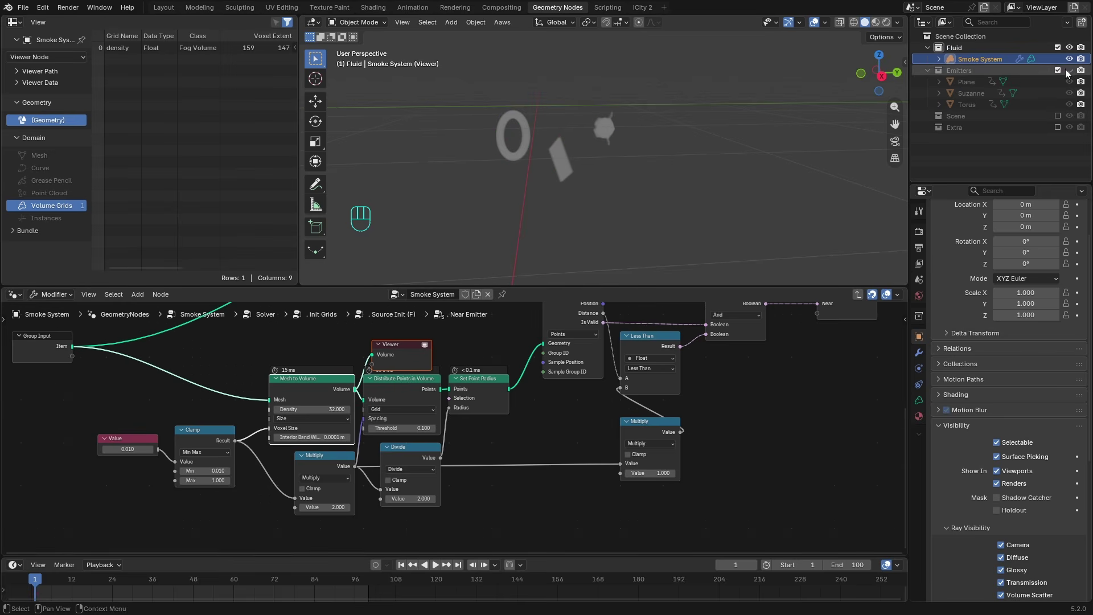
- Preview the Distribute Points in Volume and Set Point Radius outputs in the Viewer and examine the points up close
{"action": "left_click", "coordinate": [394, 383], "text": "ctrl+shift"}
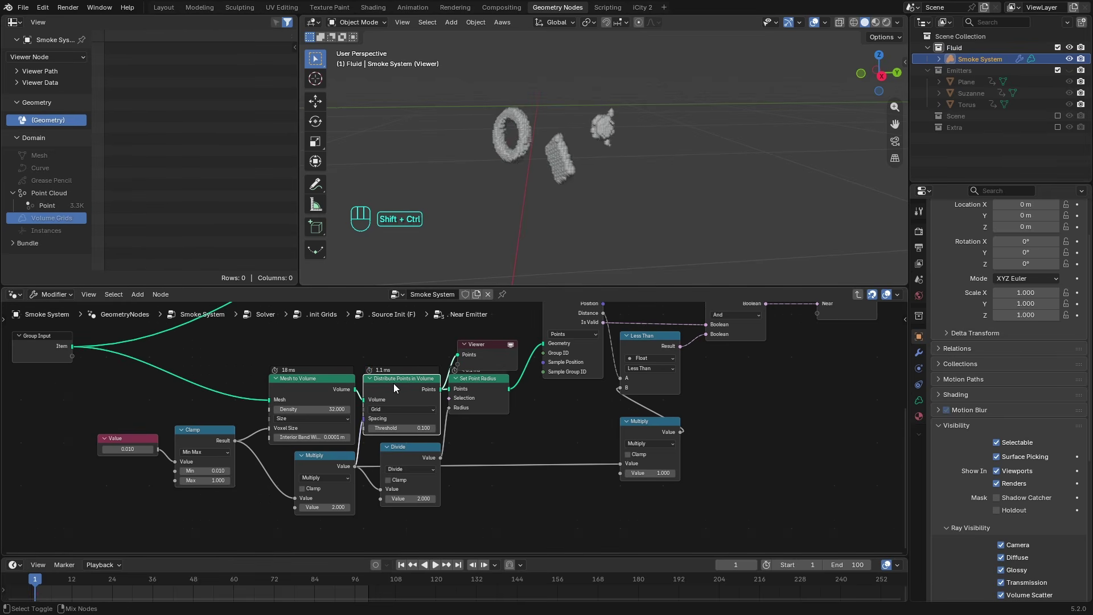
{"action": "left_click", "coordinate": [480, 385], "text": "ctrl+shift"}
{"action": "middle_click_drag", "start_coordinate": [475, 133], "coordinate": [545, 174]}
{"action": "scroll", "coordinate": [545, 173], "scroll_direction": "up", "scroll_amount": 5}
{"action": "middle_click_drag", "start_coordinate": [394, 197], "coordinate": [579, 163], "text": "shift"}
{"action": "scroll", "coordinate": [509, 166], "scroll_direction": "up", "scroll_amount": 3}
{"action": "middle_click_drag", "start_coordinate": [509, 166], "coordinate": [605, 167], "text": "shift"}
{"action": "scroll", "coordinate": [603, 168], "scroll_direction": "up", "scroll_amount": 4}
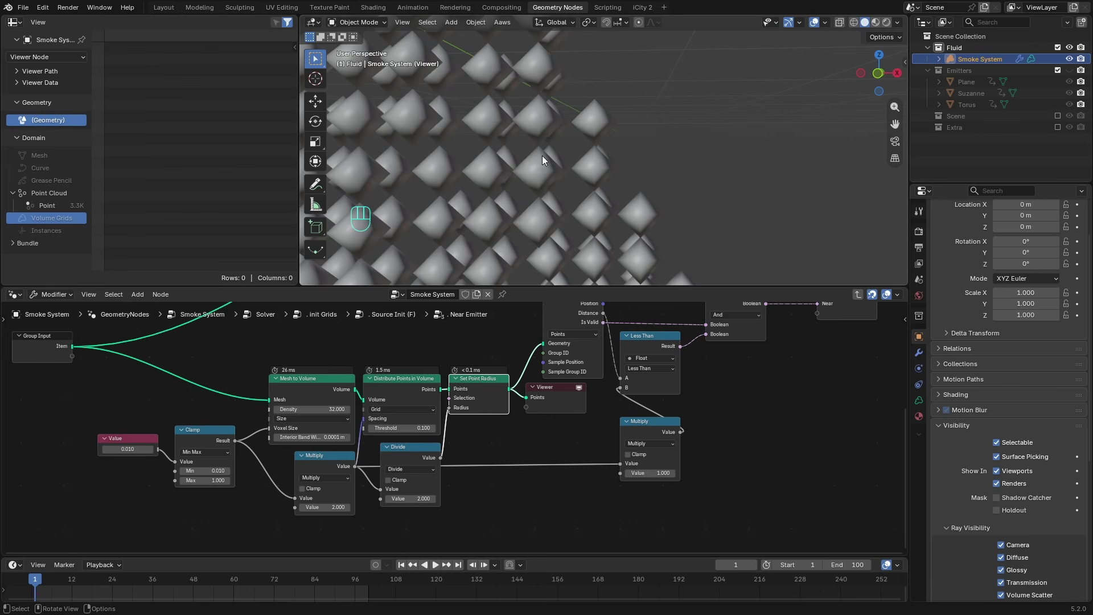
{"action": "scroll", "coordinate": [520, 182], "scroll_direction": "down", "scroll_amount": 8}
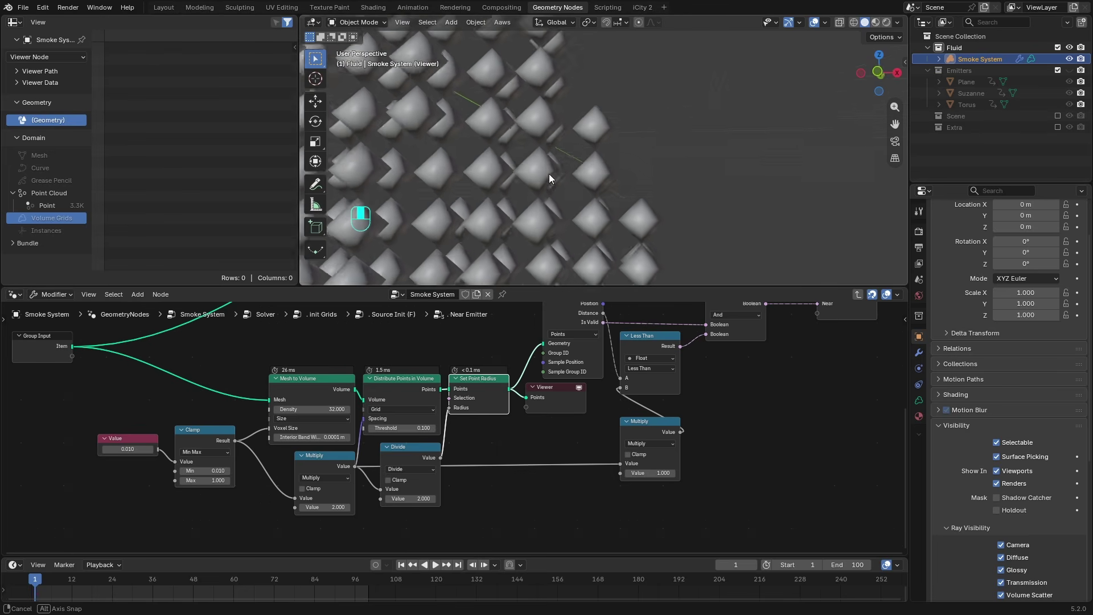
{"action": "middle_click_drag", "start_coordinate": [517, 180], "coordinate": [535, 196]}
{"action": "scroll", "coordinate": [558, 183], "scroll_direction": "down", "scroll_amount": 3}
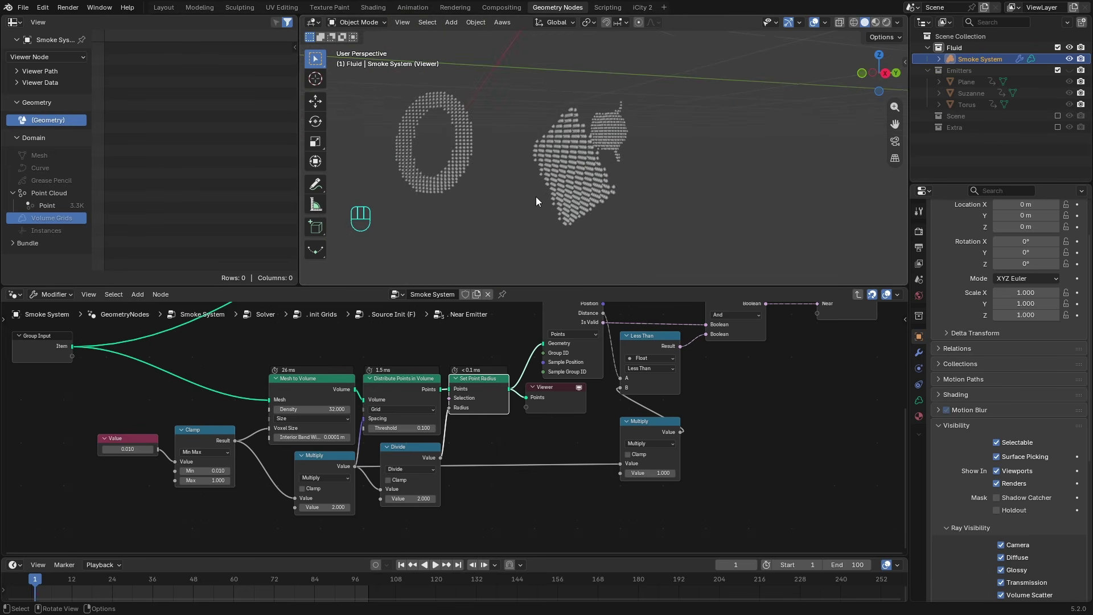
{"action": "scroll", "coordinate": [555, 388], "scroll_direction": "down", "scroll_amount": 3}
{"action": "scroll", "coordinate": [556, 388], "scroll_direction": "up", "scroll_amount": 3}
- Delete the Viewer node connected to Set Point Radius
{"action": "middle_click_drag", "start_coordinate": [541, 394], "coordinate": [471, 422]}
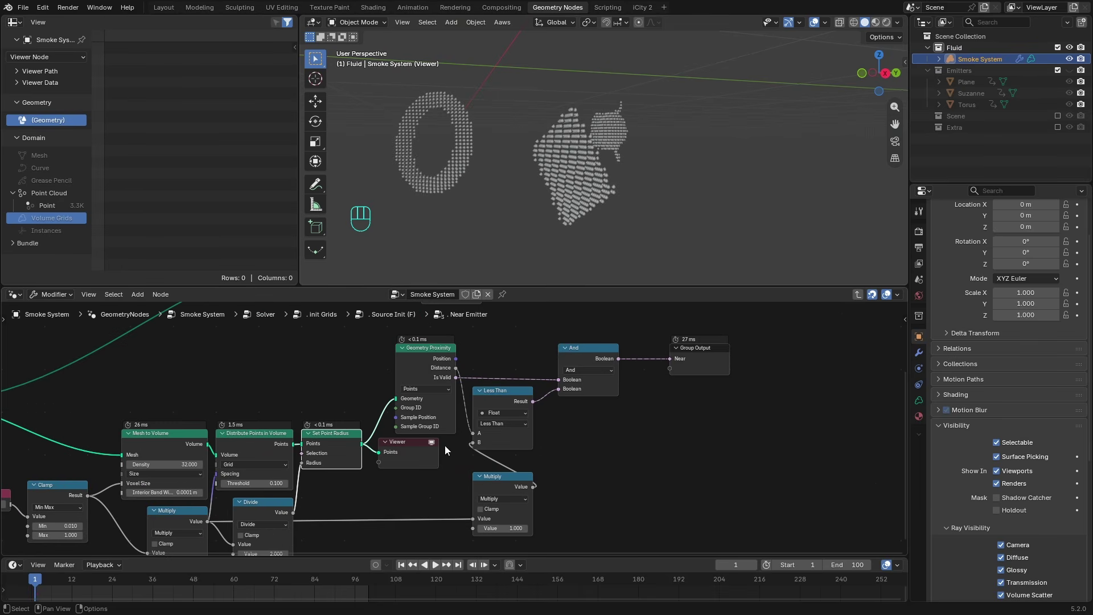
{"action": "left_click", "coordinate": [425, 460]}
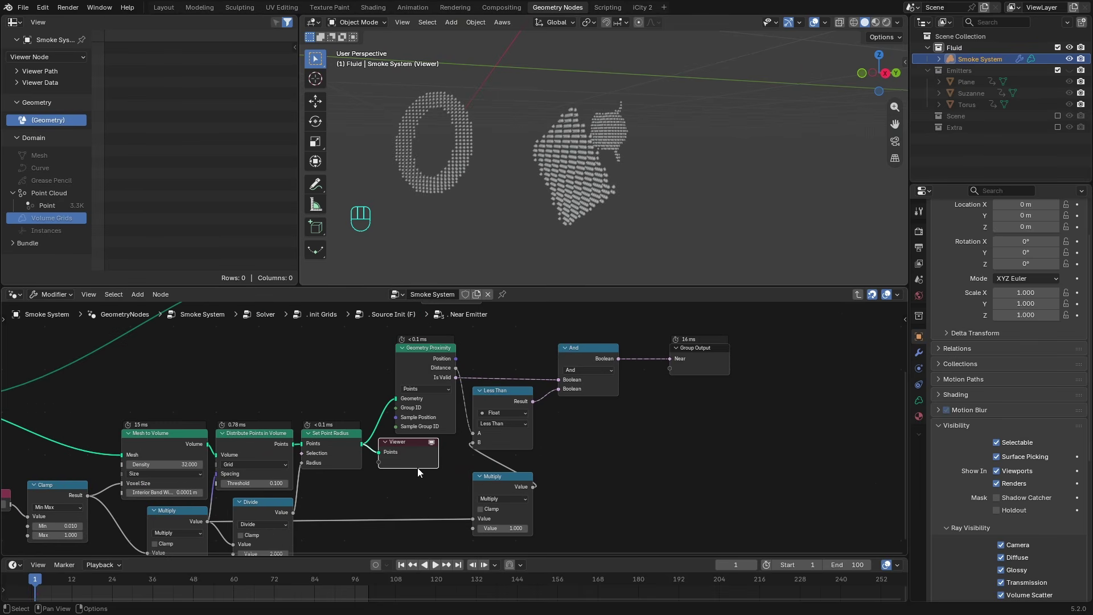
{"action": "key", "text": "x"}
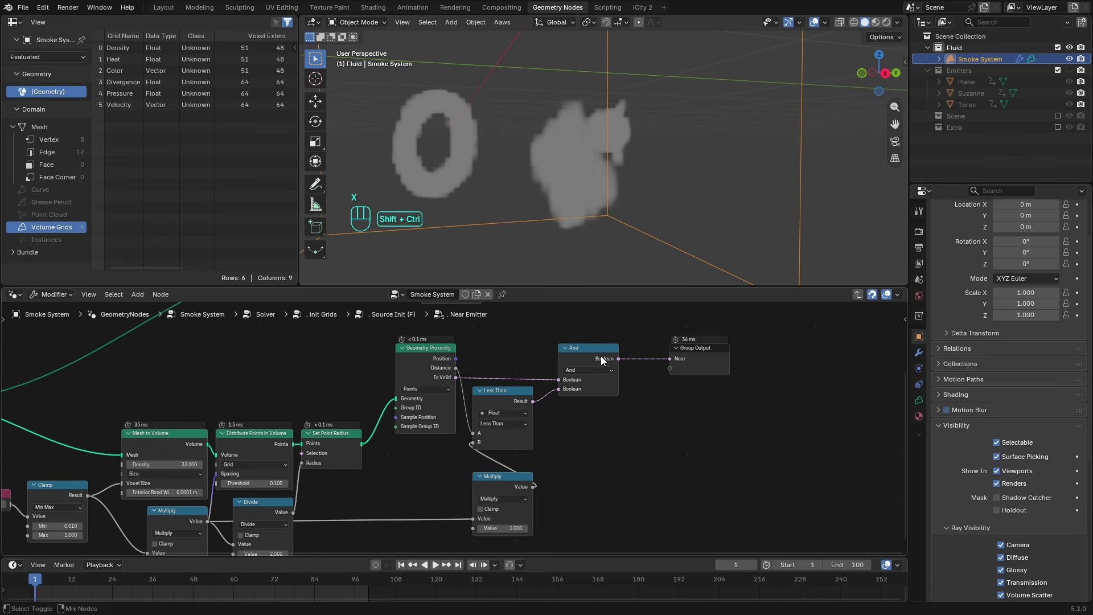
- Preview the And node's Boolean output, and delete that Viewer before returning to the Source Init (F) group
{"action": "left_click", "coordinate": [600, 356], "text": "ctrl+shift"}
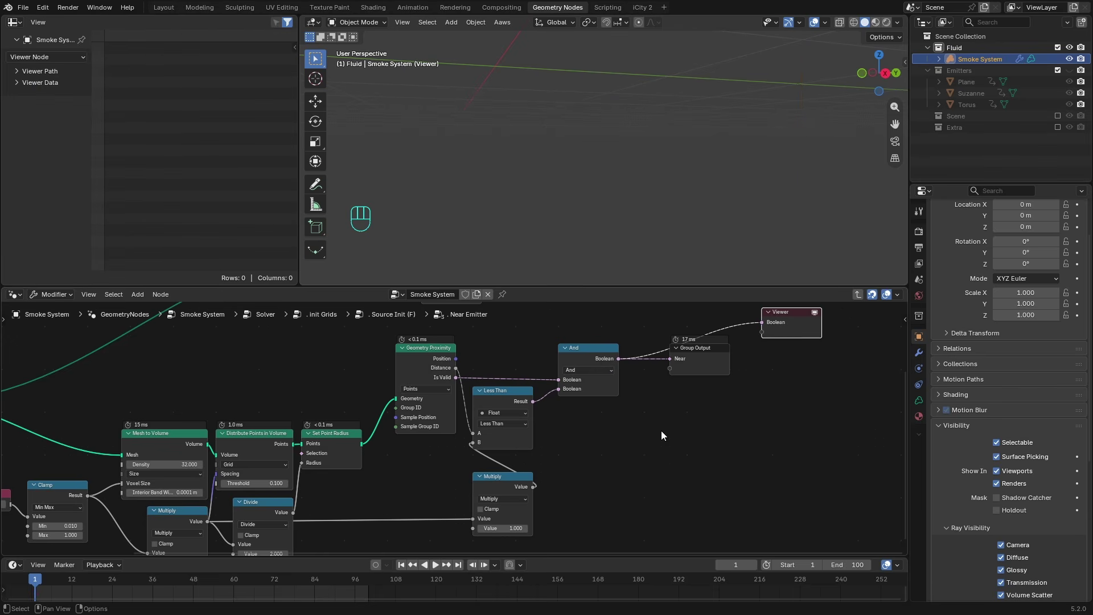
{"action": "key", "text": "x"}
{"action": "key", "text": "ctrl+Tab"}
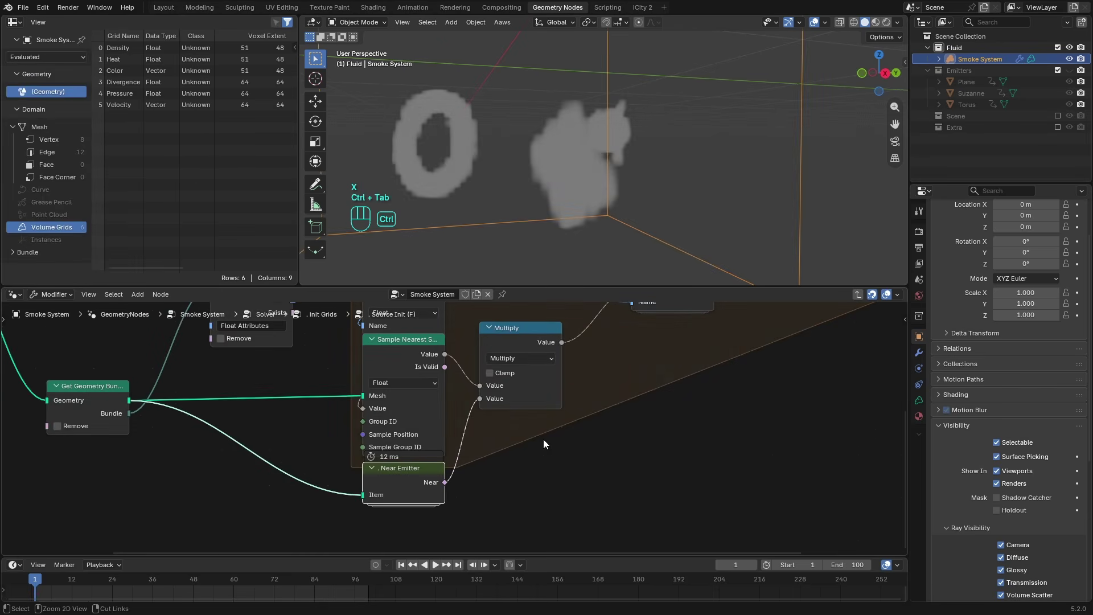
- Move the Near Emitter node slightly down, away from the Sample Nearest Surface node
{"action": "left_click", "coordinate": [404, 484]}
{"action": "key", "text": "g"}
{"action": "left_click", "coordinate": [420, 494]}
{"action": "scroll", "coordinate": [524, 437], "scroll_direction": "down", "scroll_amount": 5}
{"action": "middle_click_drag", "start_coordinate": [560, 394], "coordinate": [515, 434]}
{"action": "scroll", "coordinate": [449, 430], "scroll_direction": "up", "scroll_amount": 3}
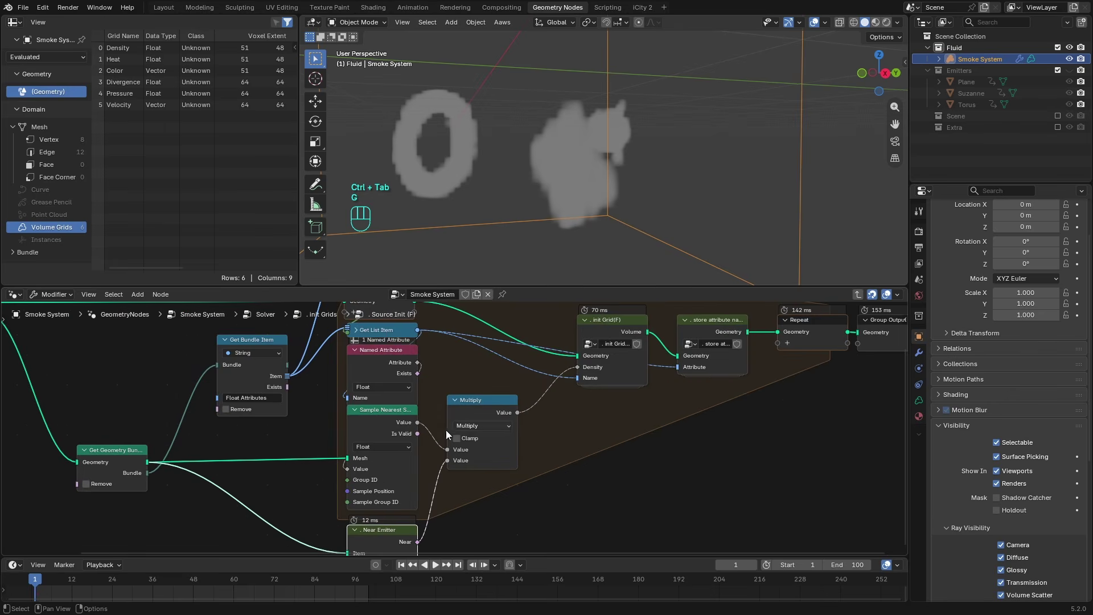
- Shift the Sample Nearest Surface, Multiply and Near Emitter nodes together slightly down
{"action": "left_click_drag", "start_coordinate": [336, 443], "coordinate": [563, 532], "text": "shift"}
{"action": "key", "text": "g"}
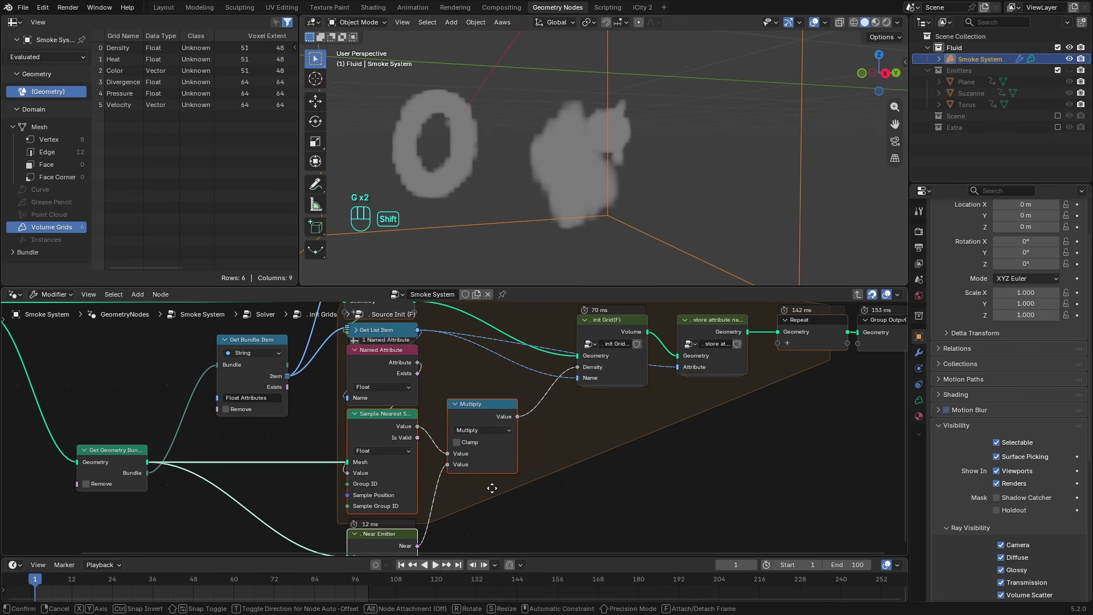
{"action": "left_click", "coordinate": [586, 442]}
- Step out to the init Grids group and go back into the Source Init (F) group
{"action": "key", "text": "ctrl+Tab"}
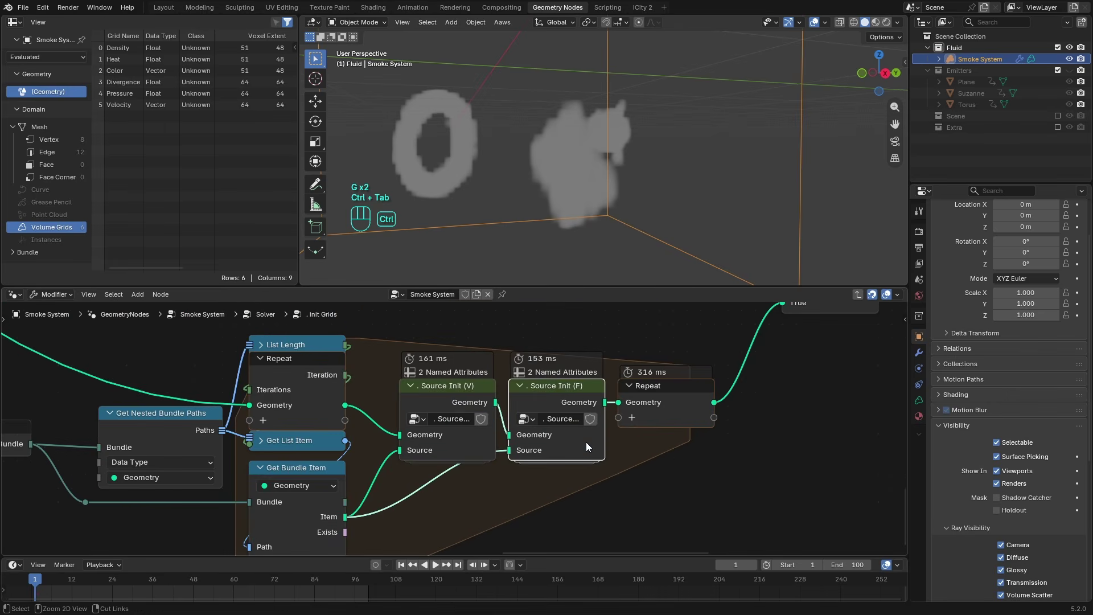
{"action": "key", "text": "Tab"}
{"action": "key", "text": "ctrl+Tab"}
{"action": "key", "text": "Tab"}
- Look inside the init Grid(F) group, return to Source Init (F), and select the neighbouring store attribute names node
{"action": "left_click", "coordinate": [613, 326]}
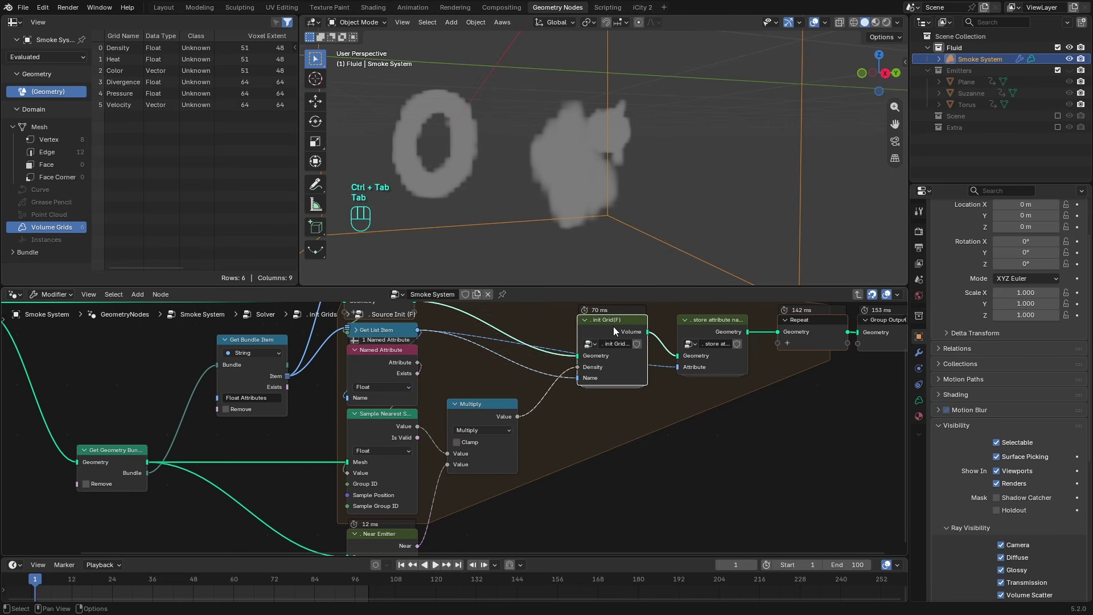
{"action": "key", "text": "Tab"}
{"action": "key", "text": "ctrl+Tab"}
{"action": "left_click", "coordinate": [707, 321]}
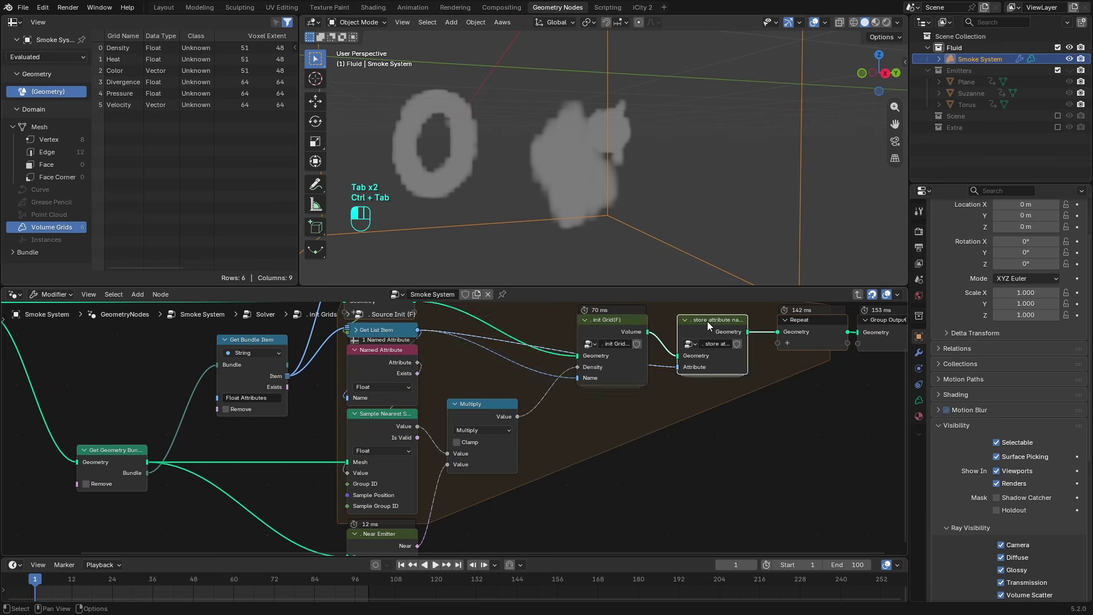
- Look inside the store attribute names group, stepping back out through init Grids to the Solver group
{"action": "key", "text": "Tab"}
{"action": "key", "text": "ctrl"}
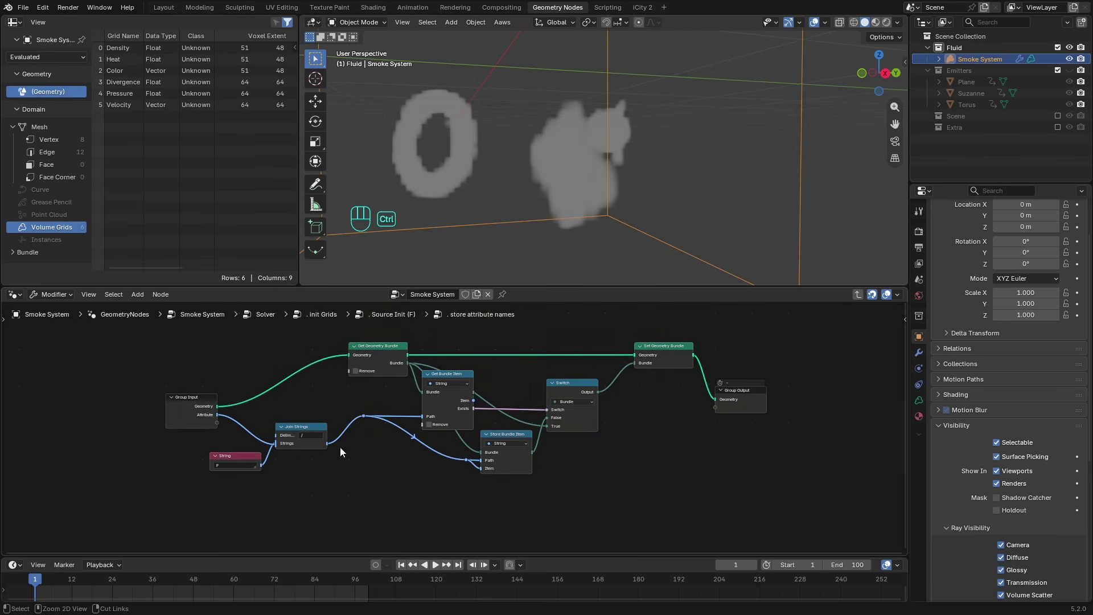
{"action": "key", "text": "ctrl+Tab"}
{"action": "key", "text": "ctrl+Tab"}
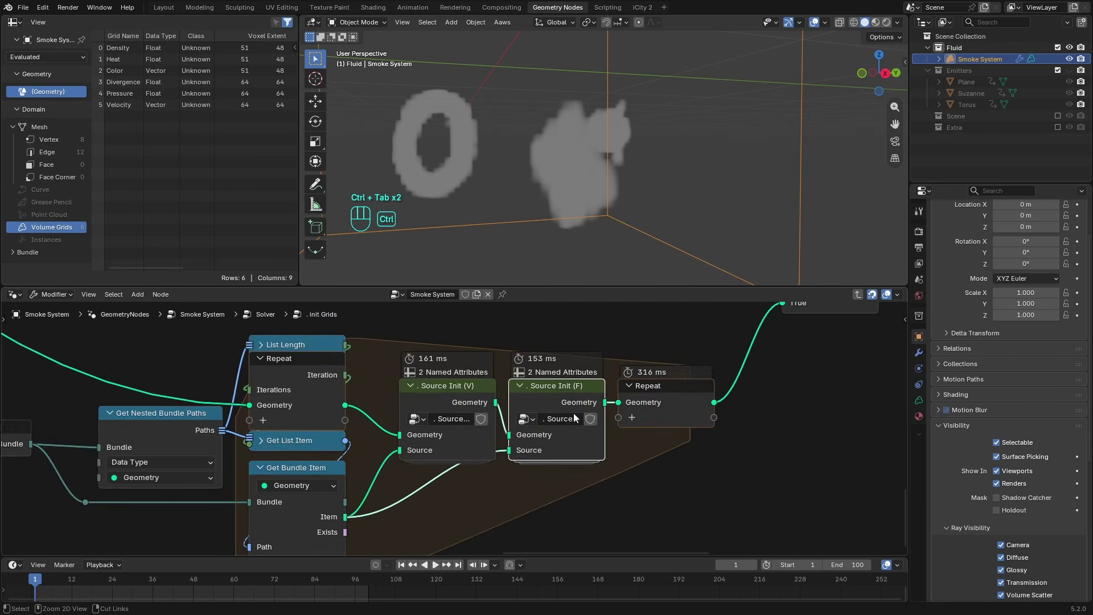
{"action": "scroll", "coordinate": [620, 432], "scroll_direction": "down", "scroll_amount": 7}
{"action": "middle_click_drag", "start_coordinate": [638, 424], "coordinate": [630, 395]}
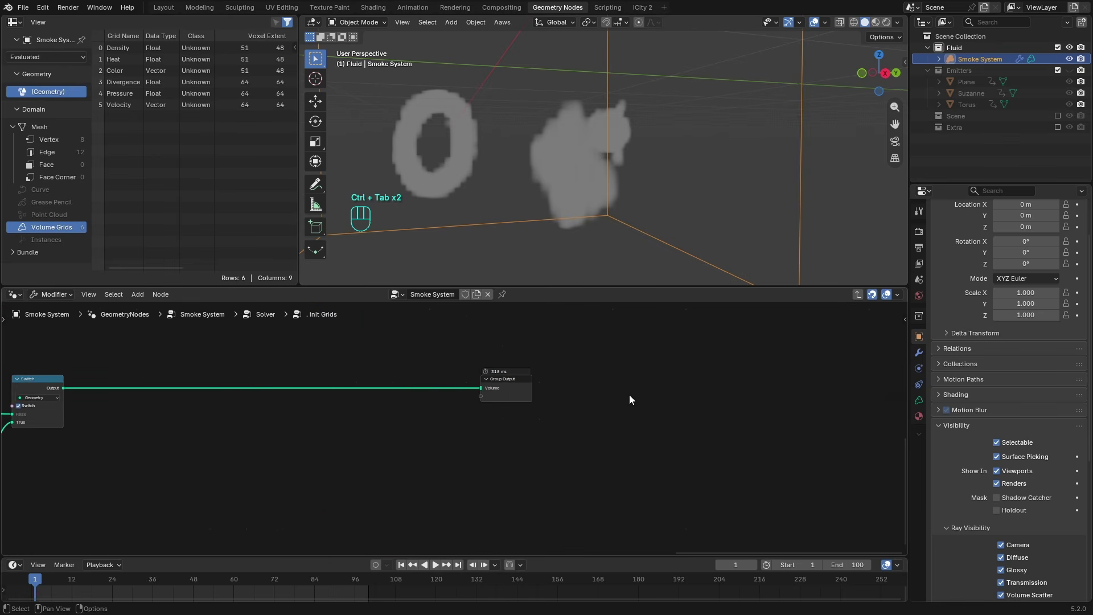
{"action": "key", "text": "ctrl+Tab"}
{"action": "scroll", "coordinate": [480, 398], "scroll_direction": "up", "scroll_amount": 1}
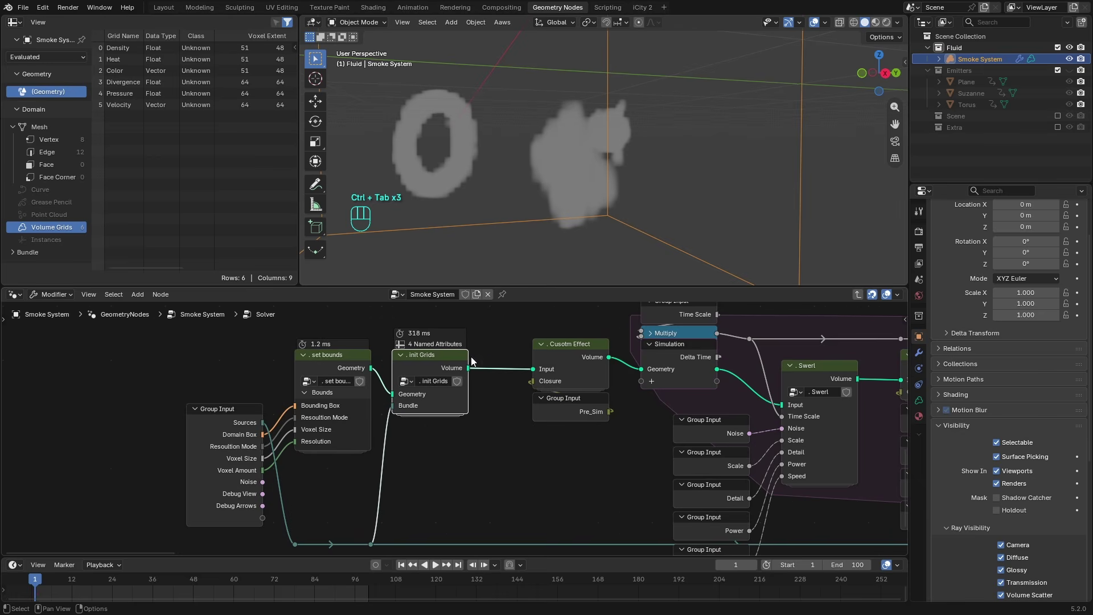
- Look inside the Cusotm Effect group before the simulation, return to Solver, and check its Pre_Sim Group Input
{"action": "left_click", "coordinate": [587, 349]}
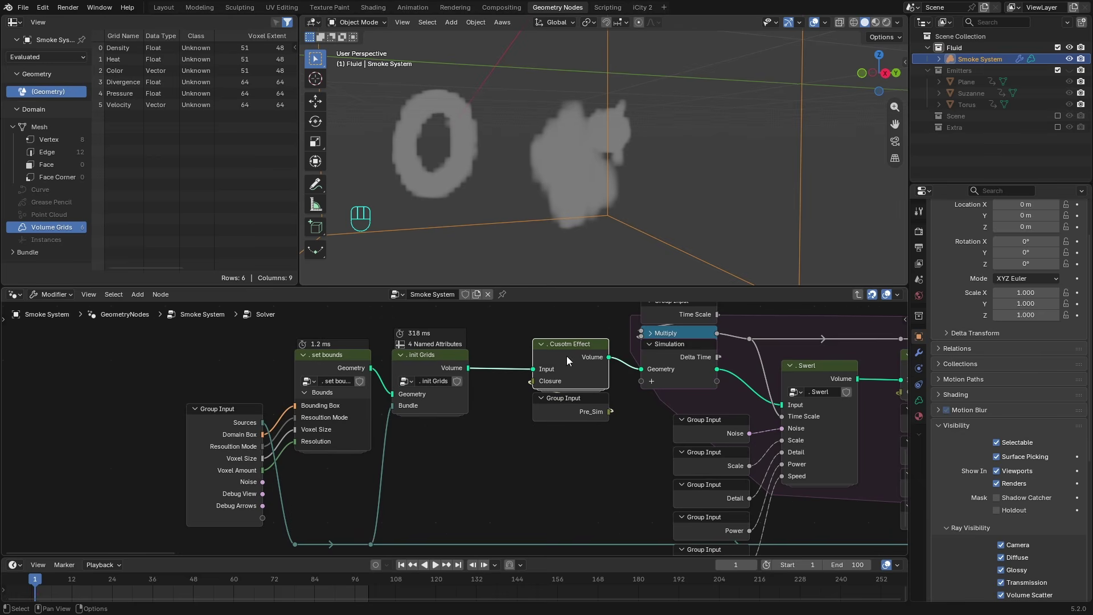
{"action": "key", "text": "Tab"}
{"action": "scroll", "coordinate": [476, 484], "scroll_direction": "up", "scroll_amount": 3}
{"action": "key", "text": "ctrl+Tab"}
{"action": "middle_click_drag", "start_coordinate": [595, 361], "coordinate": [539, 365]}
{"action": "left_click", "coordinate": [509, 410]}
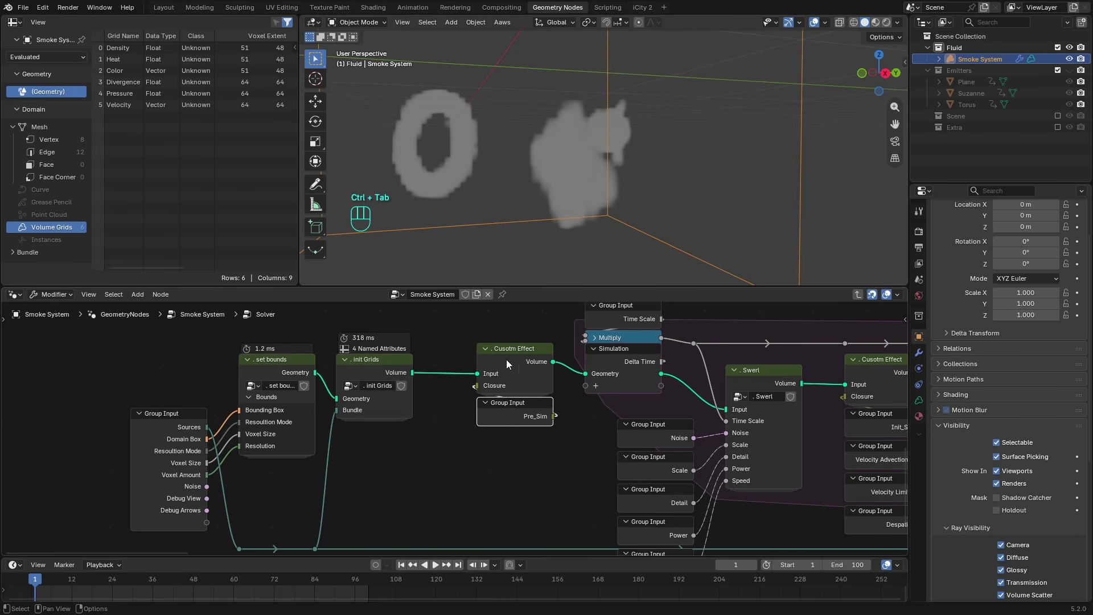
{"action": "left_click", "coordinate": [540, 372]}
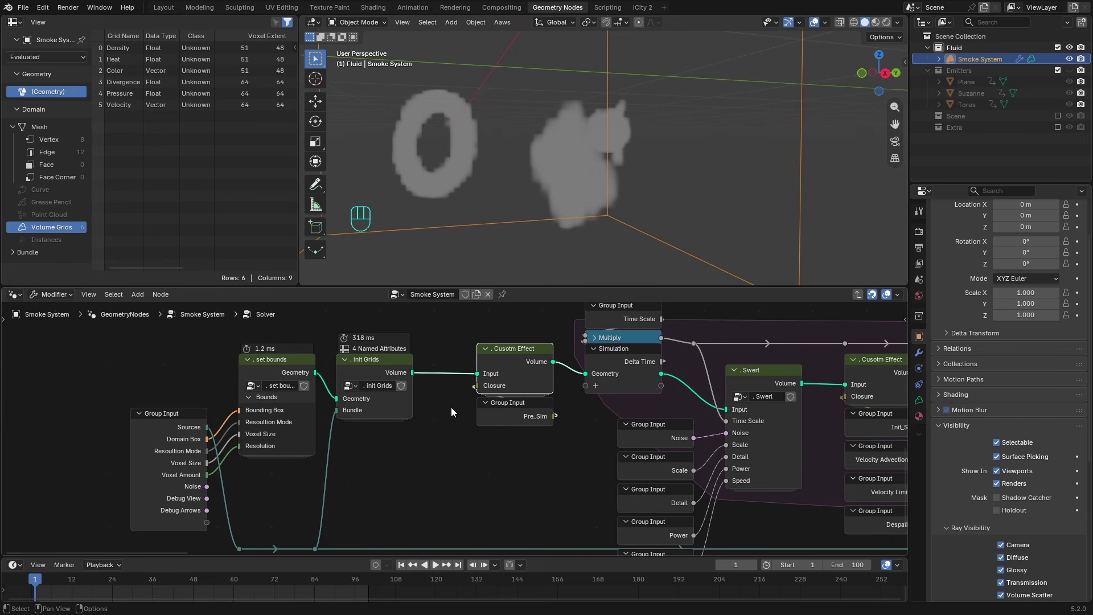
- Go into the Swerl group at the start of the simulation zone
{"action": "scroll", "coordinate": [528, 406], "scroll_direction": "down", "scroll_amount": 4}
{"action": "middle_click_drag", "start_coordinate": [609, 369], "coordinate": [453, 367]}
{"action": "scroll", "coordinate": [552, 376], "scroll_direction": "up", "scroll_amount": 6}
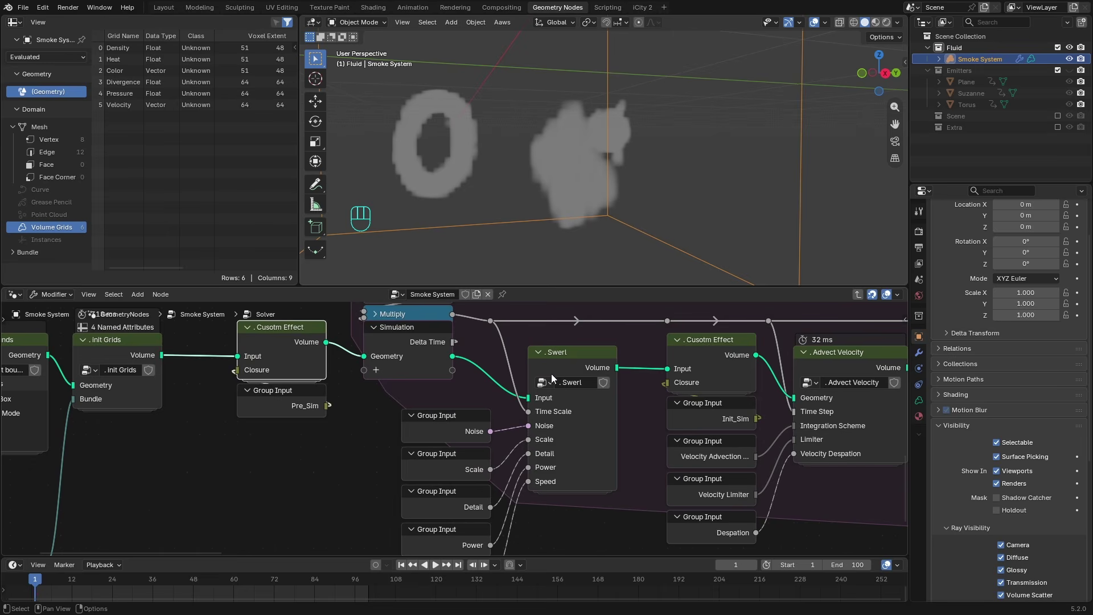
{"action": "left_click", "coordinate": [566, 363]}
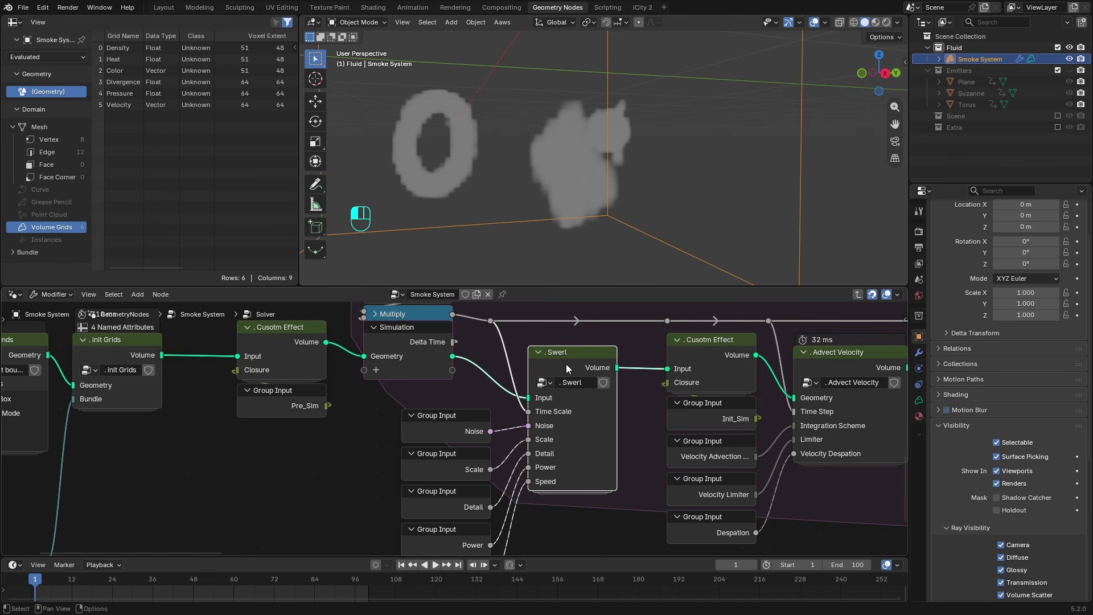
{"action": "key", "text": "Tab"}
{"action": "scroll", "coordinate": [458, 408], "scroll_direction": "up", "scroll_amount": 3}
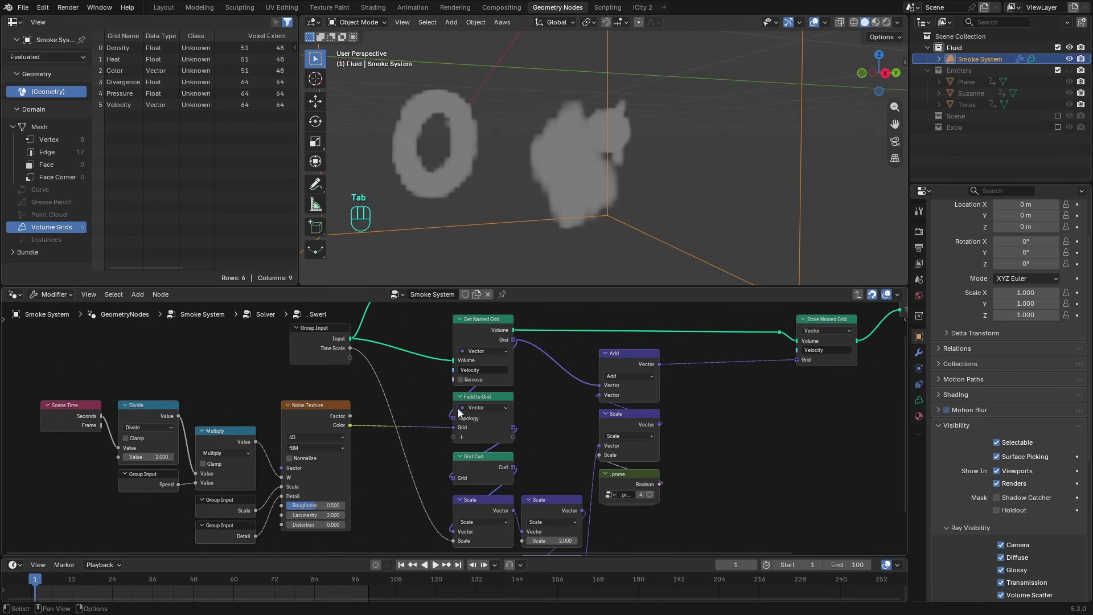
- Examine the Time Scale Group Input and the Noise Texture that feeds the Field to Grid node
{"action": "left_click", "coordinate": [346, 353]}
{"action": "middle_click_drag", "start_coordinate": [557, 398], "coordinate": [529, 383]}
{"action": "scroll", "coordinate": [501, 373], "scroll_direction": "up", "scroll_amount": 1}
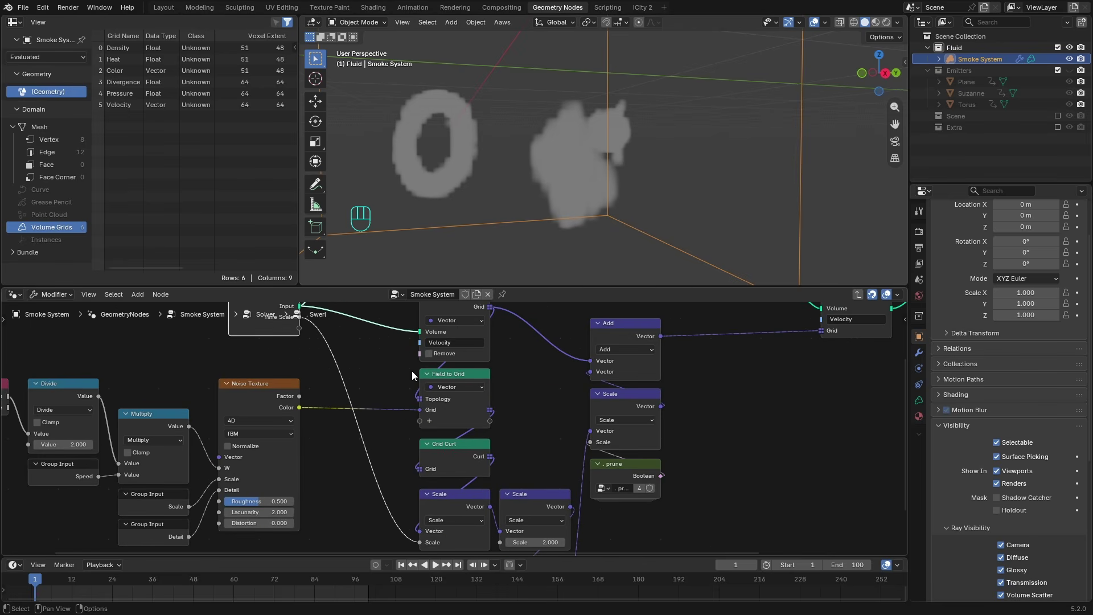
{"action": "middle_click_drag", "start_coordinate": [412, 371], "coordinate": [422, 409]}
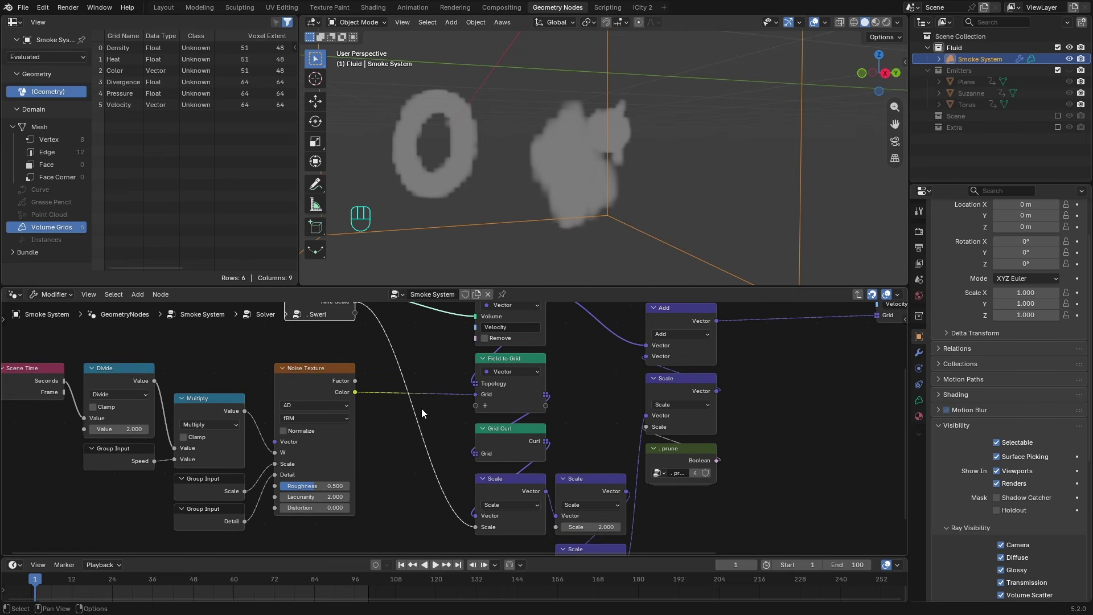
{"action": "left_click", "coordinate": [316, 392]}
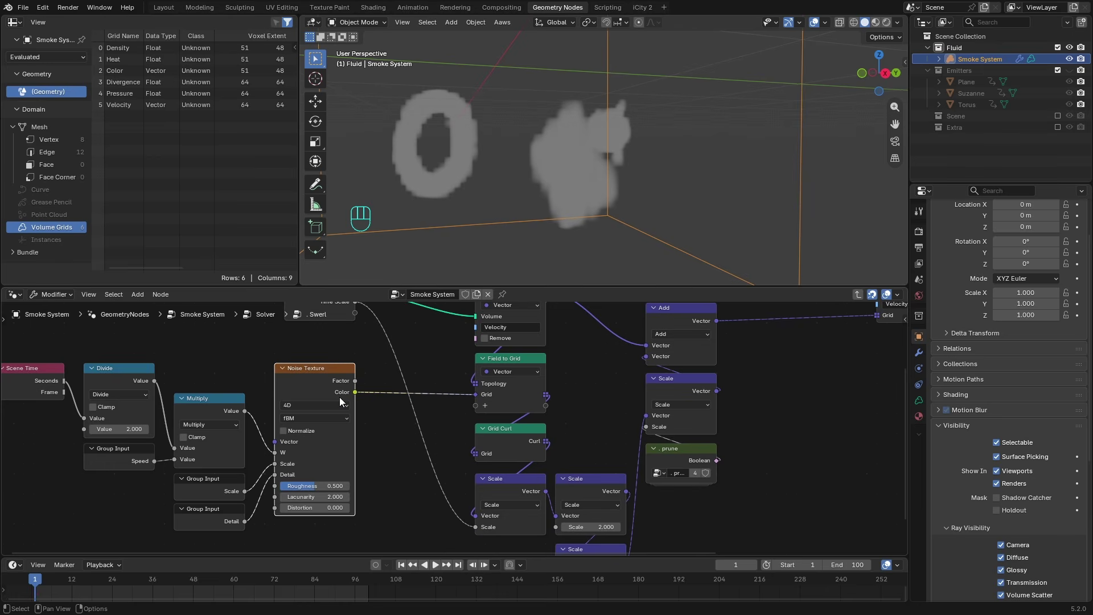
{"action": "left_click", "coordinate": [517, 445]}
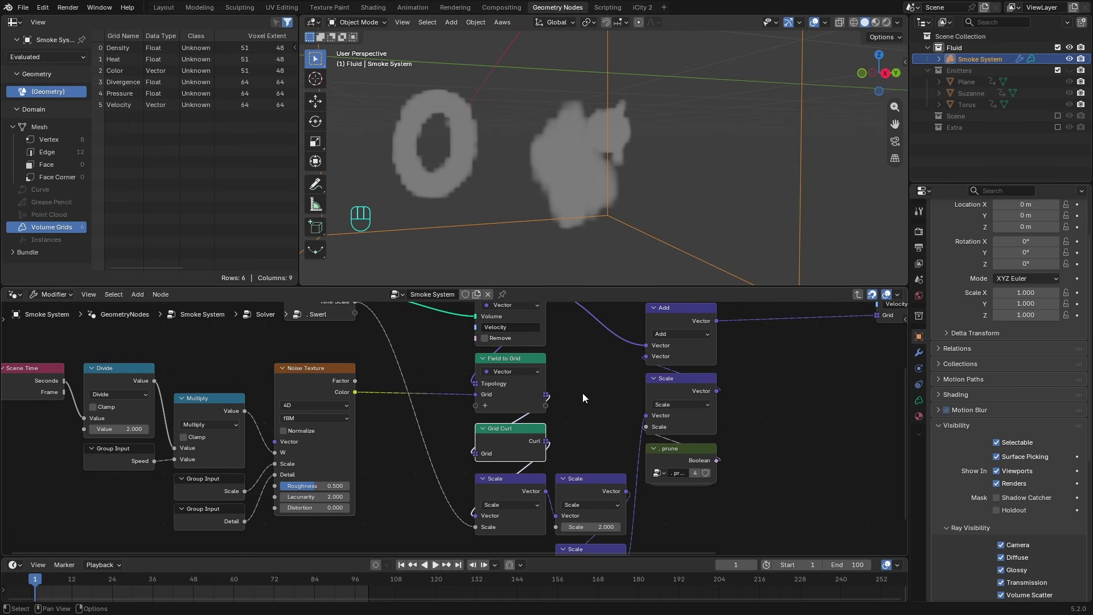
{"action": "key", "text": "g"}
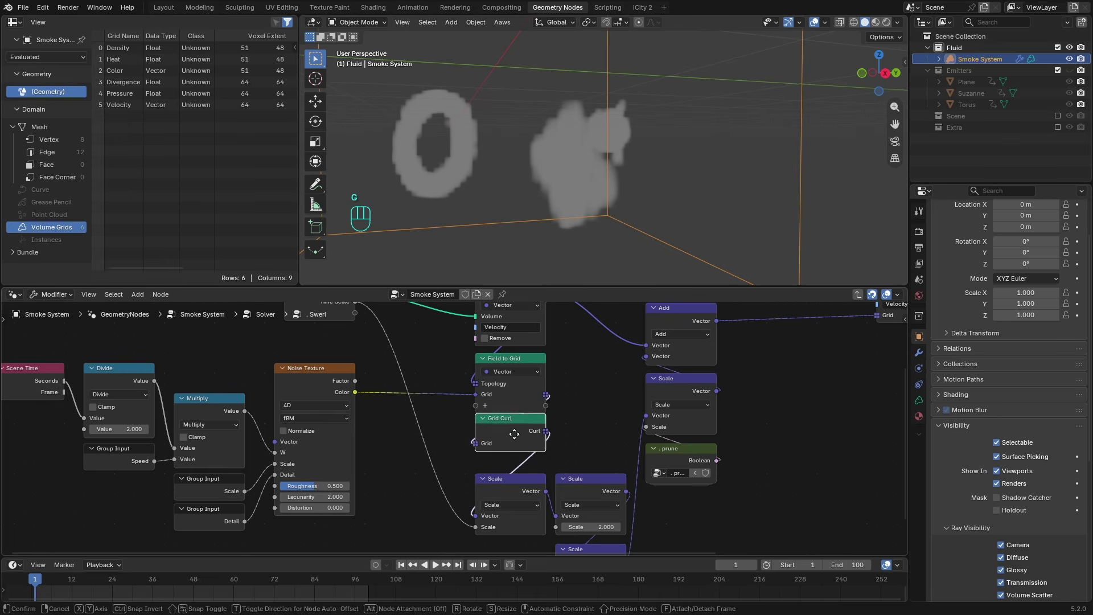
{"action": "right_click", "coordinate": [526, 434]}
{"action": "key", "text": "g"}
{"action": "right_click", "coordinate": [551, 424]}
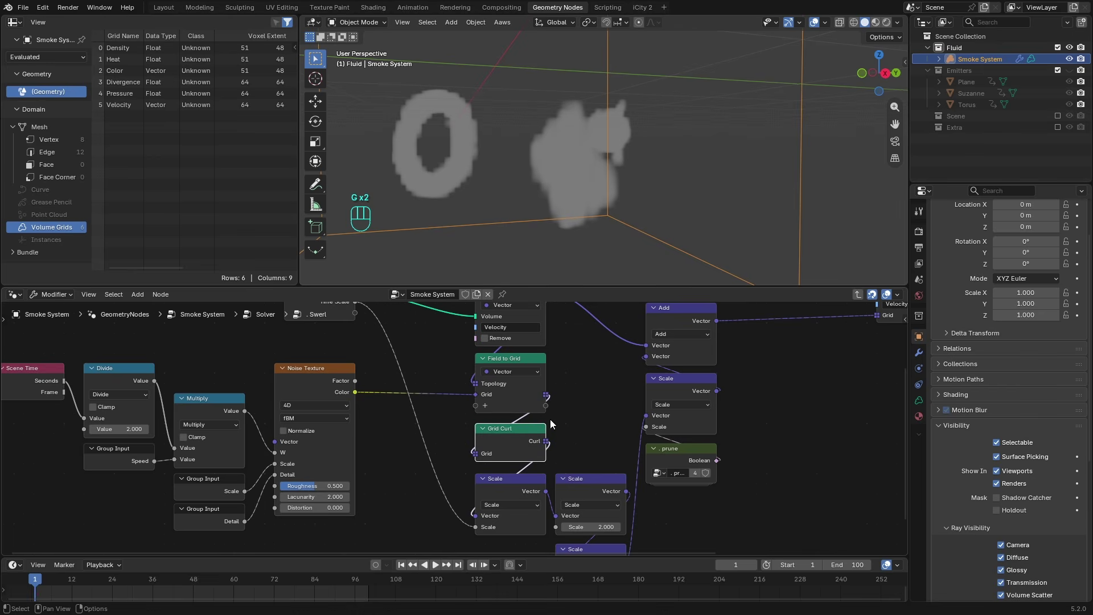
- Examine the Scale nodes after Grid Curl and the Power Group Input feeding the last of them
{"action": "middle_click_drag", "start_coordinate": [571, 453], "coordinate": [546, 422]}
{"action": "left_click", "coordinate": [511, 472]}
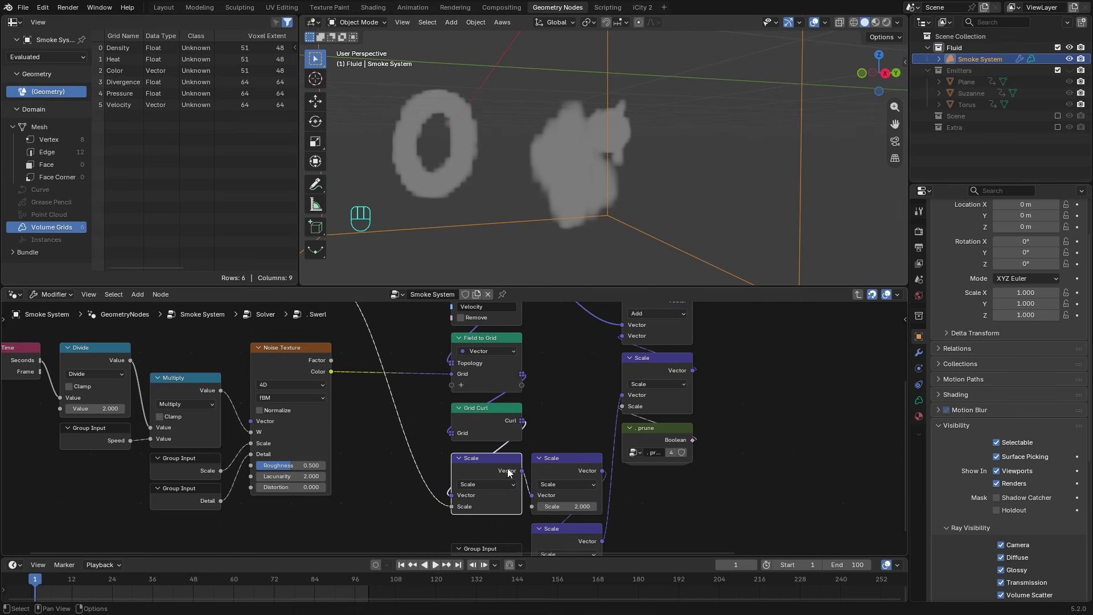
{"action": "middle_click_drag", "start_coordinate": [511, 472], "coordinate": [508, 415]}
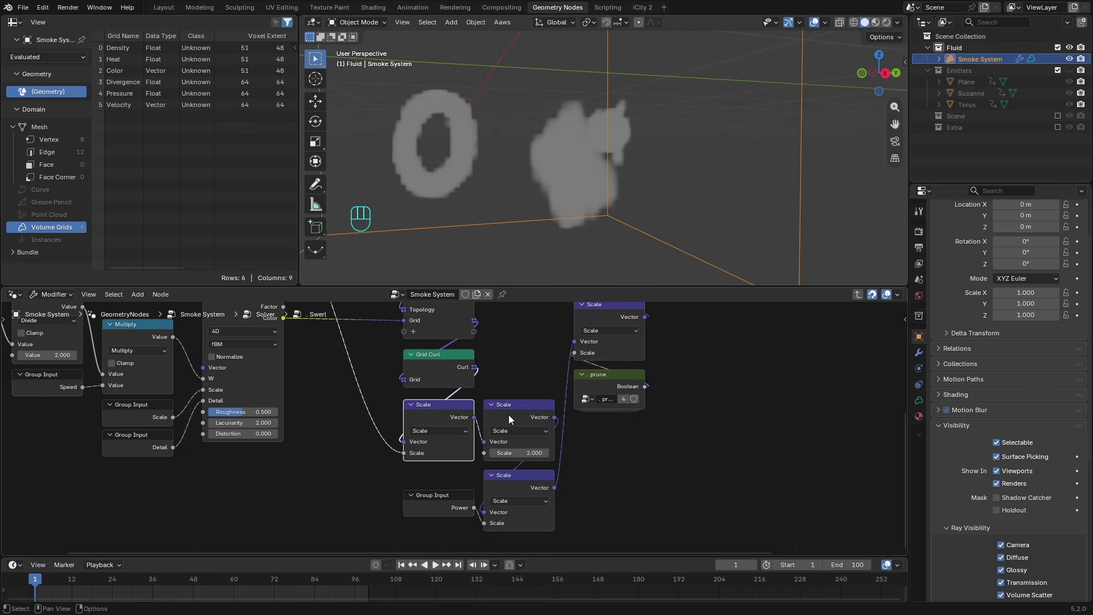
{"action": "left_click", "coordinate": [520, 413]}
{"action": "key", "text": "g"}
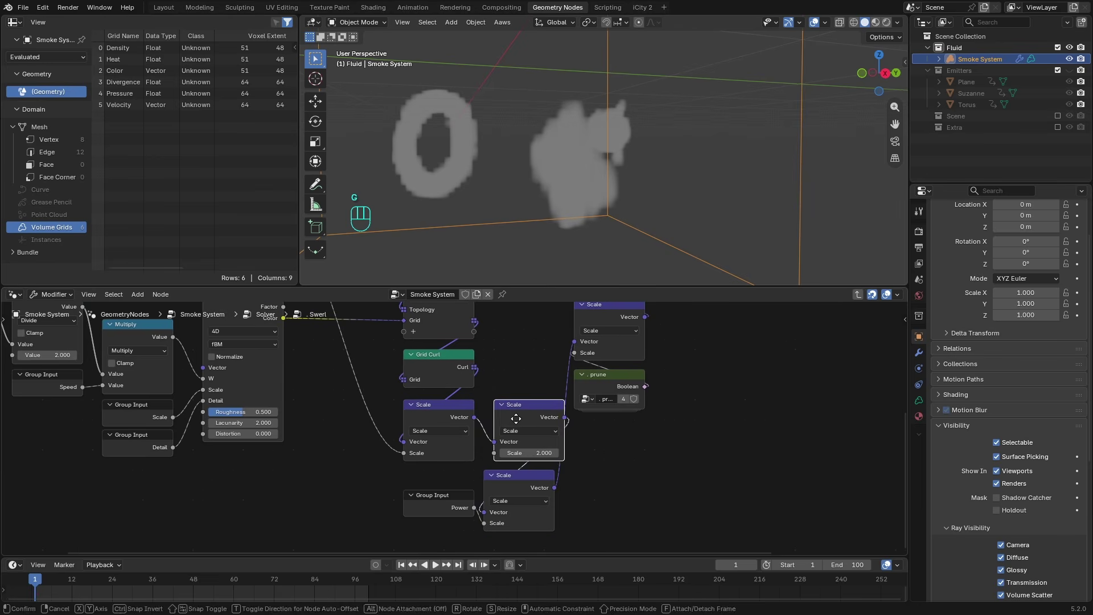
{"action": "right_click", "coordinate": [516, 418]}
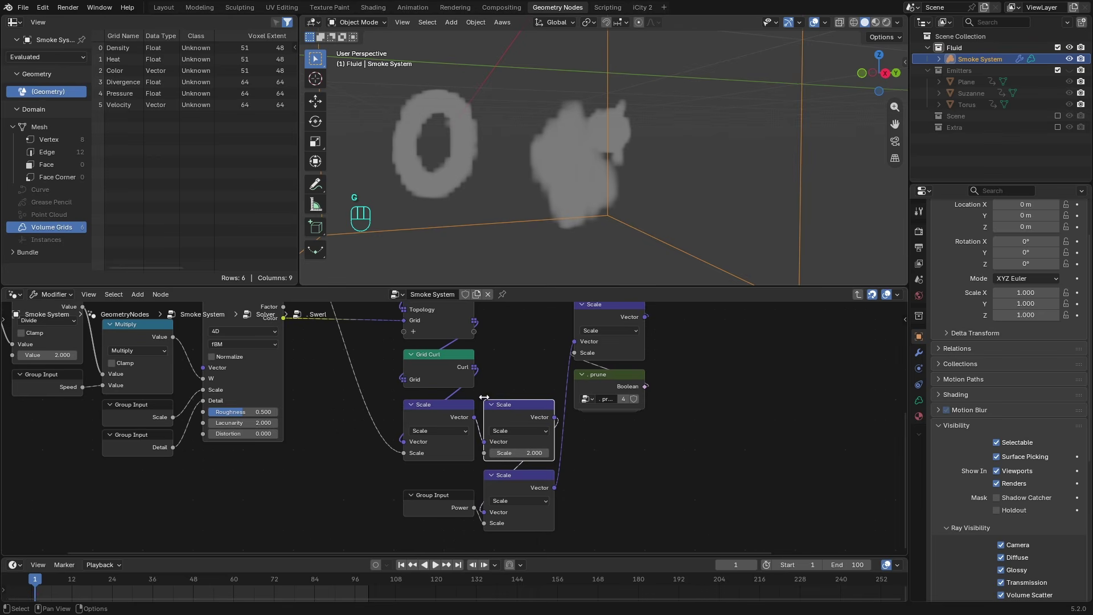
{"action": "middle_click_drag", "start_coordinate": [484, 396], "coordinate": [511, 405]}
{"action": "left_click", "coordinate": [477, 515]}
{"action": "key", "text": "g"}
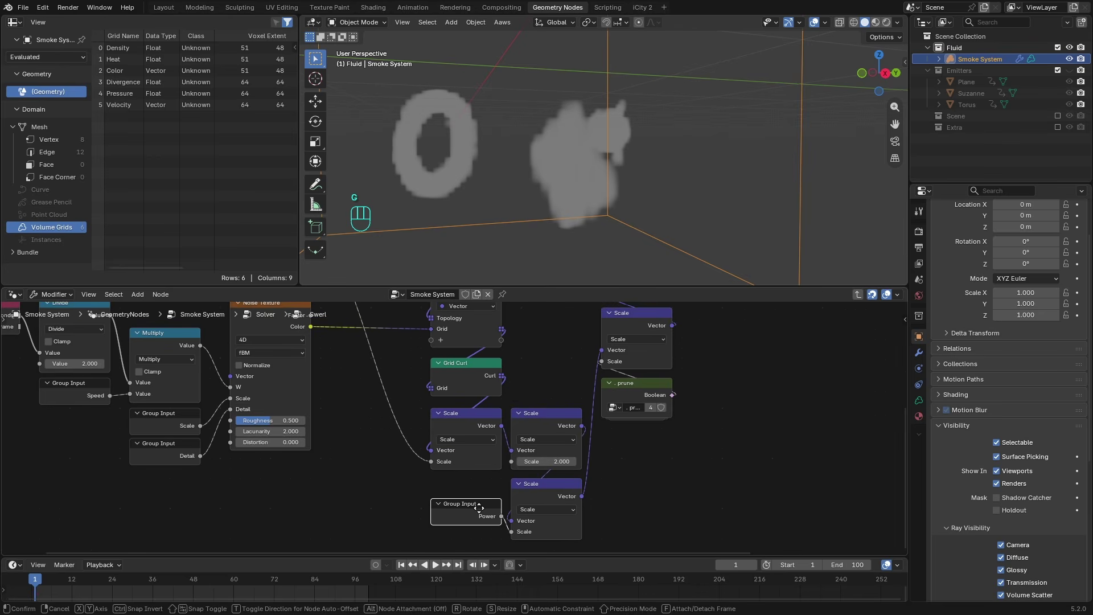
{"action": "left_click", "coordinate": [479, 508]}
- Check the Swerl node's inputs in the Solver group and return inside Swerl to its node chain
{"action": "key", "text": "ctrl+Tab"}
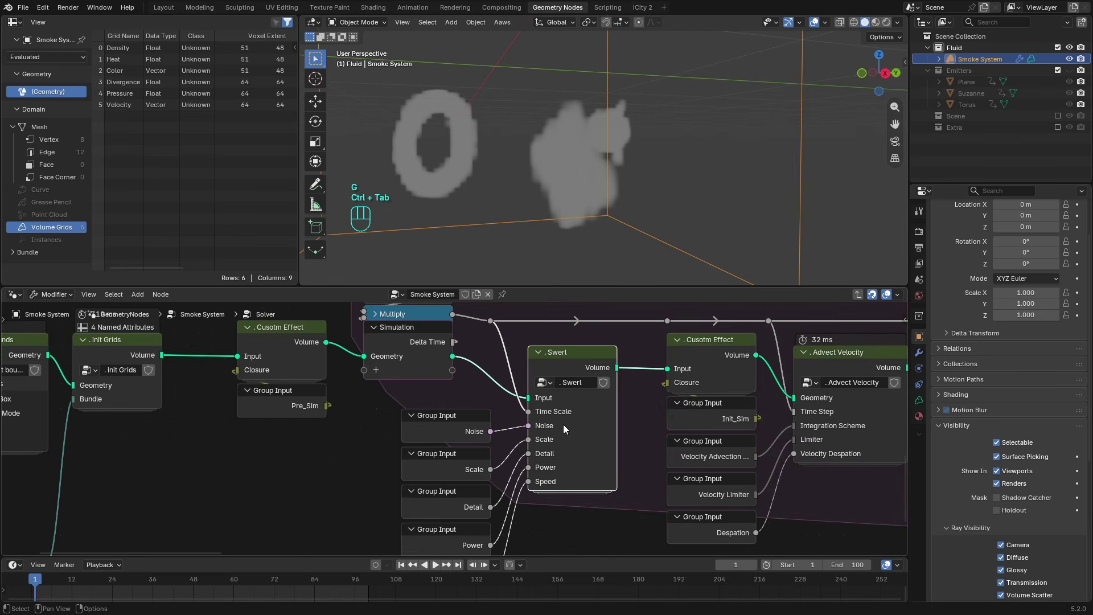
{"action": "key", "text": "Tab"}
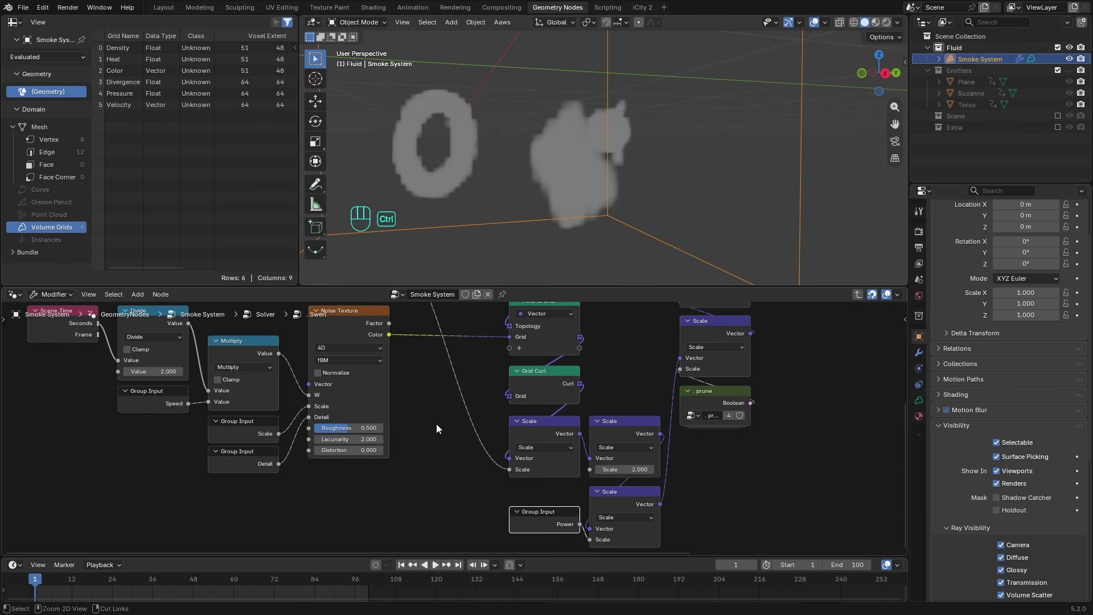
{"action": "scroll", "coordinate": [436, 424], "scroll_direction": "down", "scroll_amount": 2}
{"action": "scroll", "coordinate": [637, 405], "scroll_direction": "up", "scroll_amount": 2}
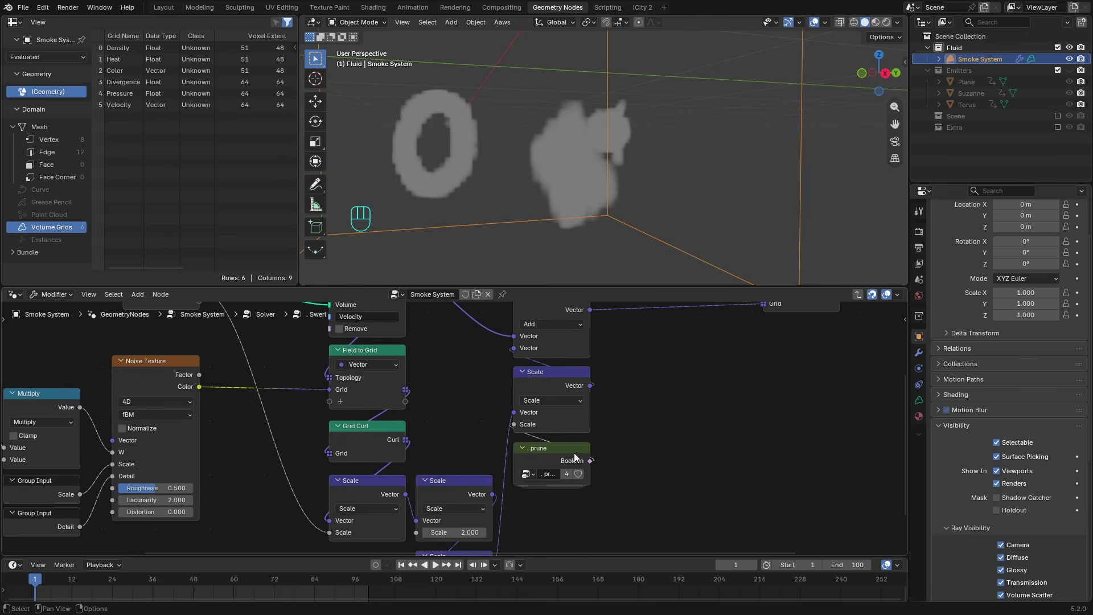
- Orbit the 3D view to show the smoke domain box and go into the prune group
{"action": "left_click", "coordinate": [574, 452]}
{"action": "key", "text": "g"}
{"action": "left_click_drag", "start_coordinate": [596, 453], "coordinate": [575, 453]}
{"action": "middle_click_drag", "start_coordinate": [678, 188], "coordinate": [716, 200]}
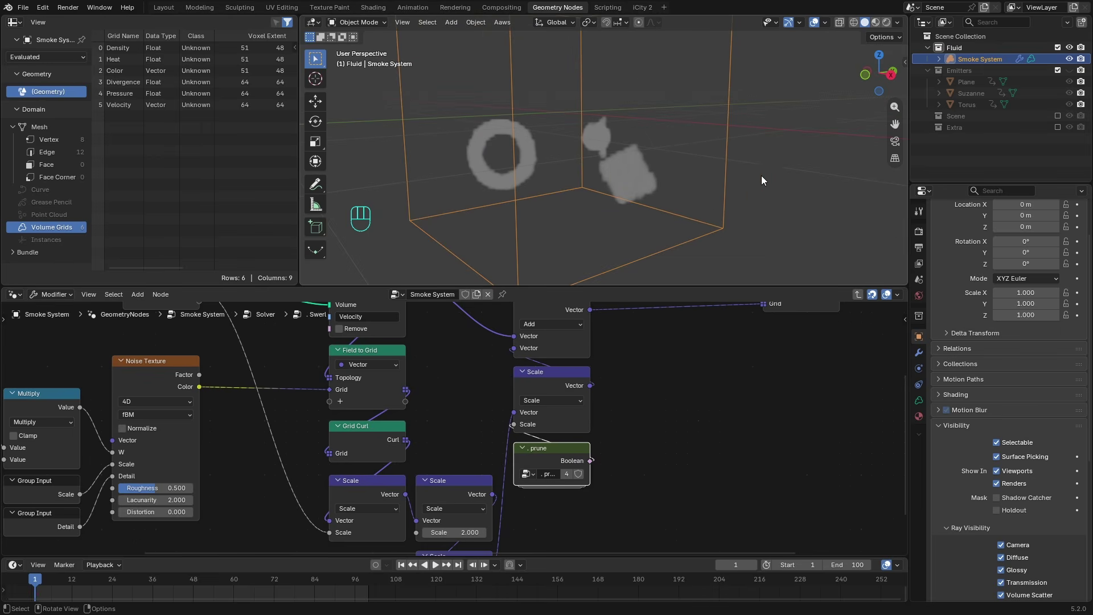
{"action": "left_click", "coordinate": [574, 453]}
{"action": "key", "text": "Tab"}
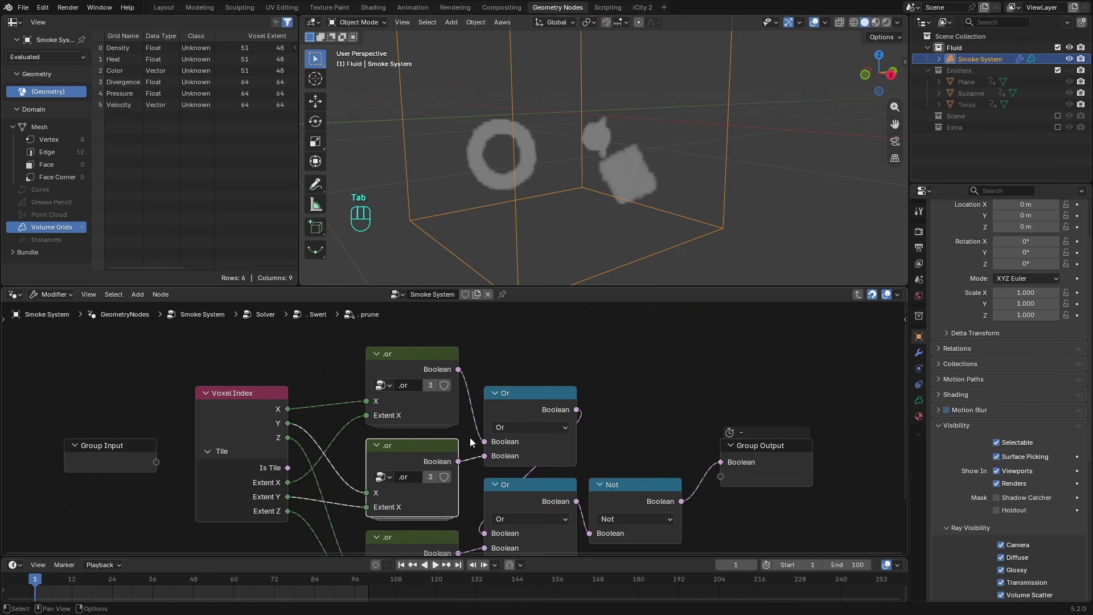
- Inspect the three .or group nodes for the X, Y and Z voxel indices and step out to Swerl
{"action": "left_click", "coordinate": [423, 359]}
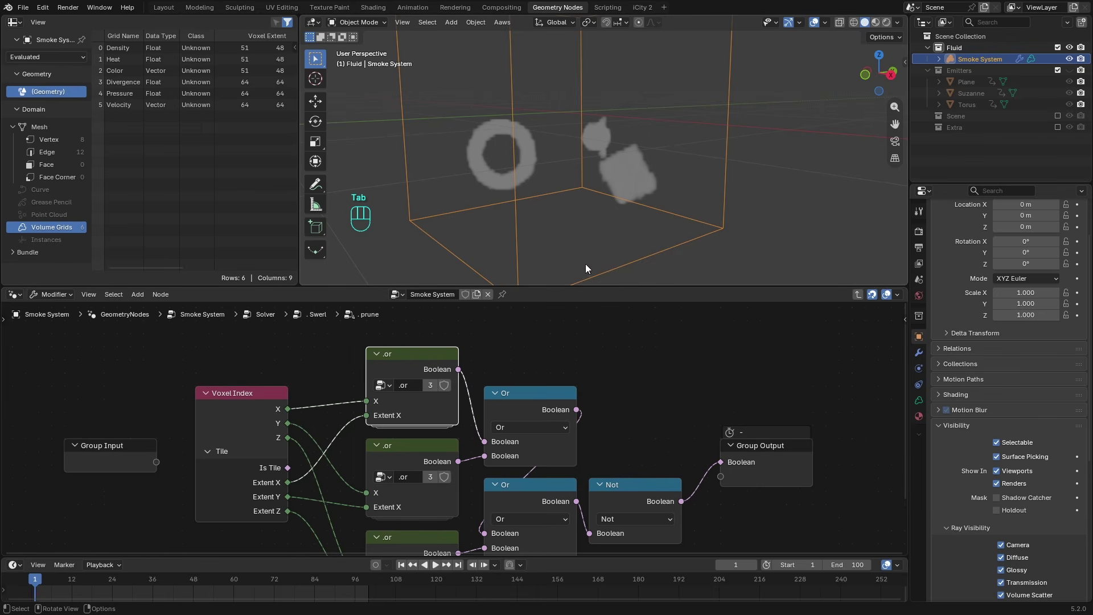
{"action": "left_click", "coordinate": [432, 461]}
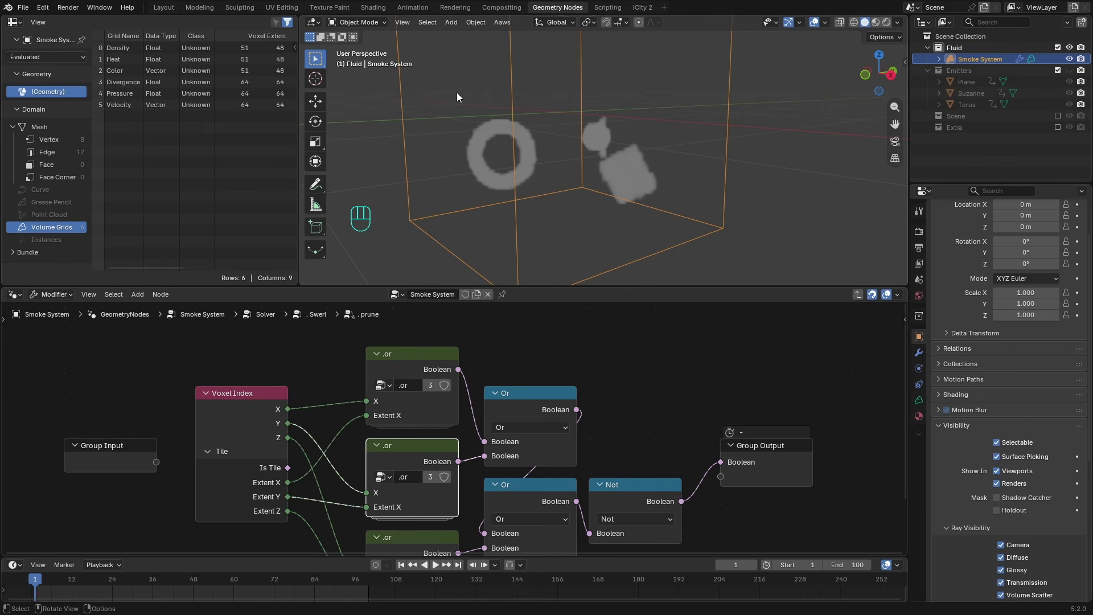
{"action": "middle_click_drag", "start_coordinate": [433, 552], "coordinate": [439, 416]}
{"action": "left_click", "coordinate": [417, 414]}
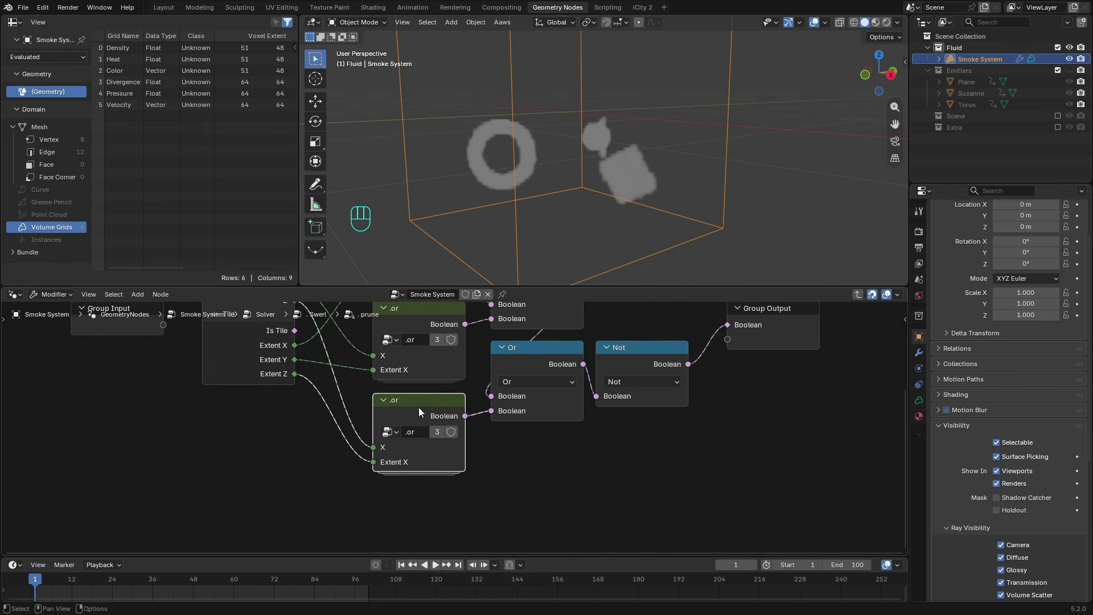
{"action": "key", "text": "ctrl+Tab"}
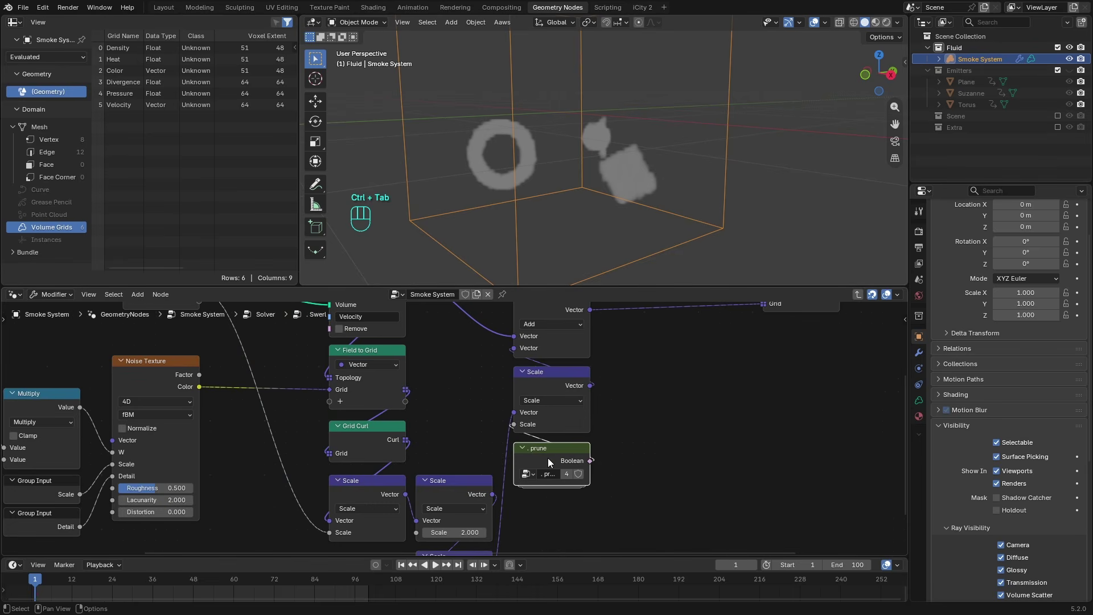
- Go back into the prune group, inspect the Not node before the output, and return to Swerl
{"action": "key", "text": "Tab"}
{"action": "left_click", "coordinate": [630, 362]}
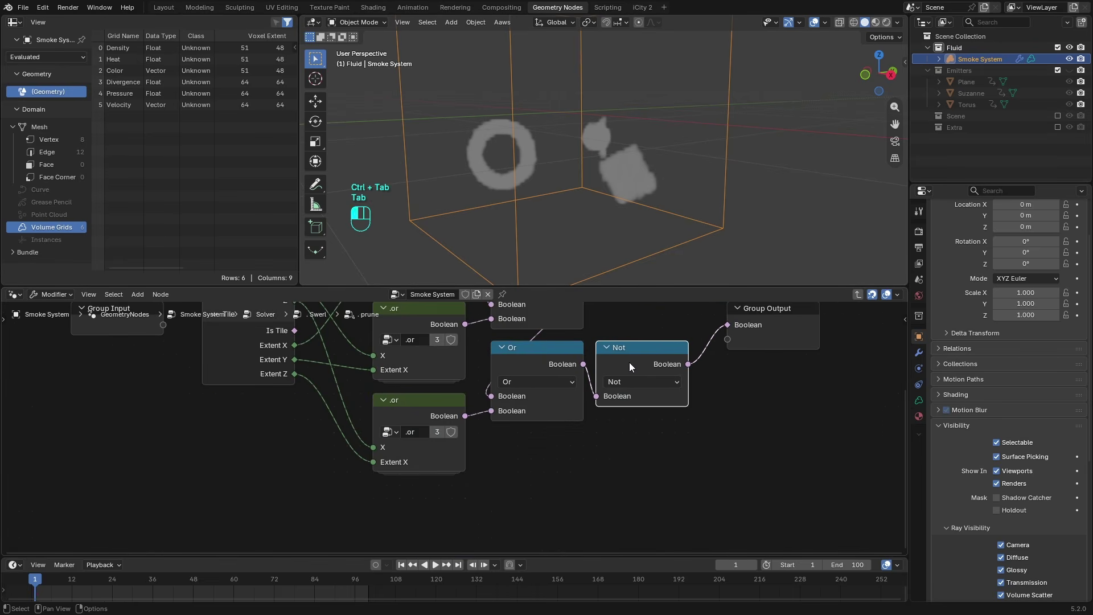
{"action": "key", "text": "ctrl+Tab"}
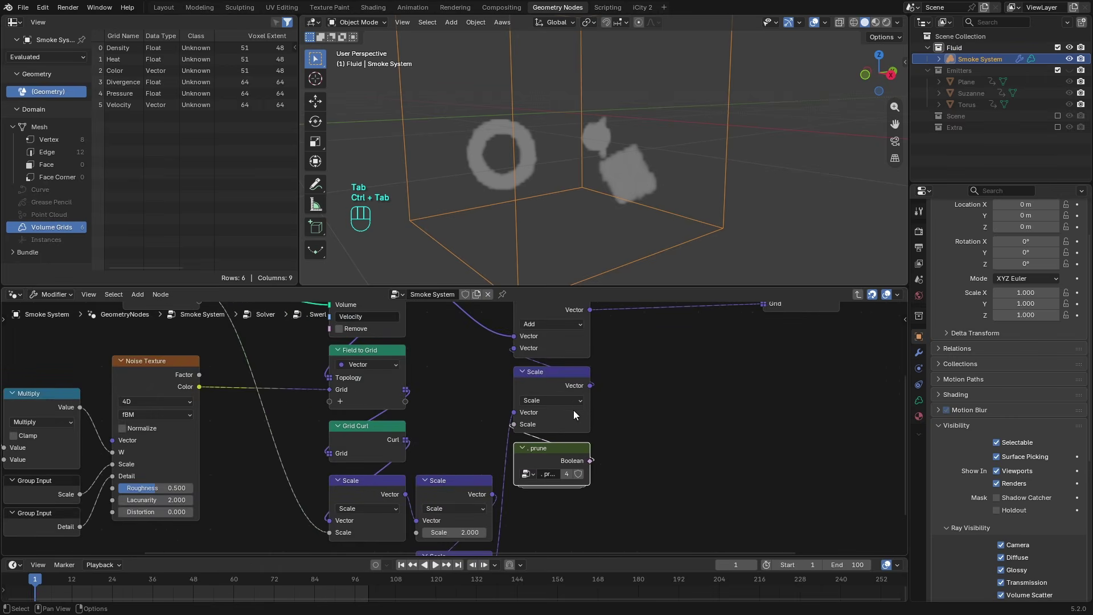
- Move the Store Named Grid node and its reroute horizontally closer to the Add node
{"action": "middle_click_drag", "start_coordinate": [645, 370], "coordinate": [563, 437]}
{"action": "scroll", "coordinate": [562, 437], "scroll_direction": "up", "scroll_amount": 3}
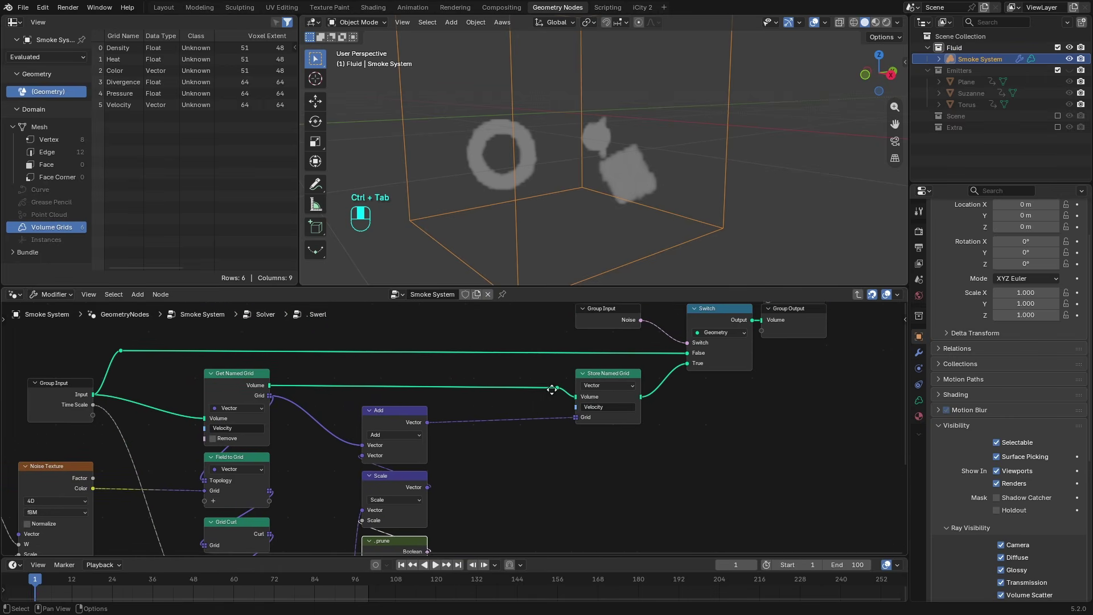
{"action": "left_click", "coordinate": [597, 430]}
{"action": "key", "text": "g"}
{"action": "key", "text": "x"}
{"action": "left_click", "coordinate": [507, 433]}
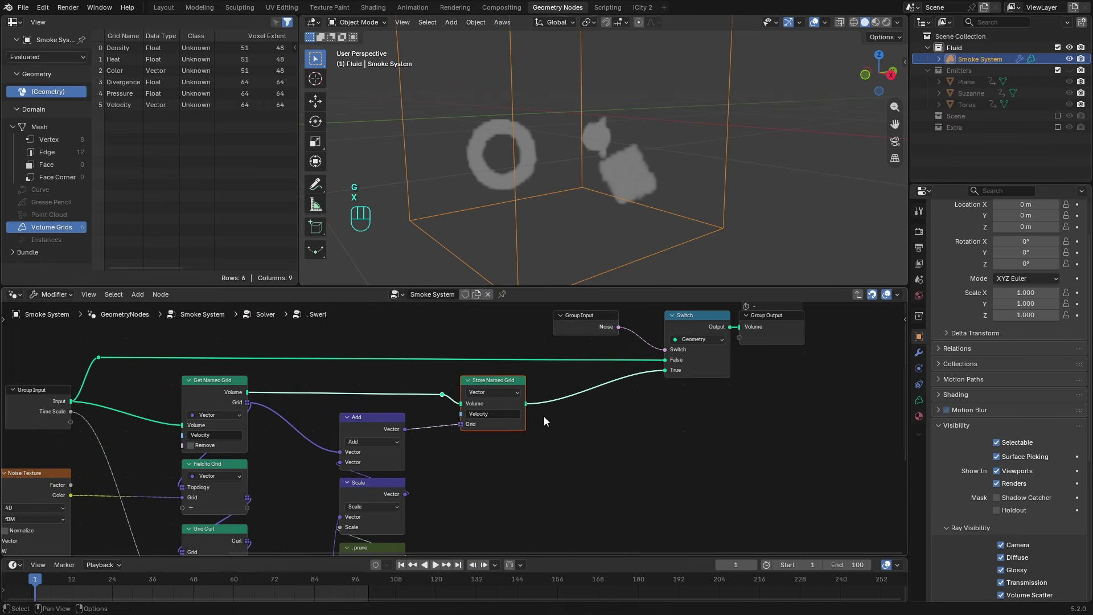
- Move the Noise Group Input, Switch and Group Output nodes about 199 units horizontally toward Store Named Grid and step out to Solver
{"action": "middle_click_drag", "start_coordinate": [545, 415], "coordinate": [537, 460]}
{"action": "left_click_drag", "start_coordinate": [554, 343], "coordinate": [805, 399]}
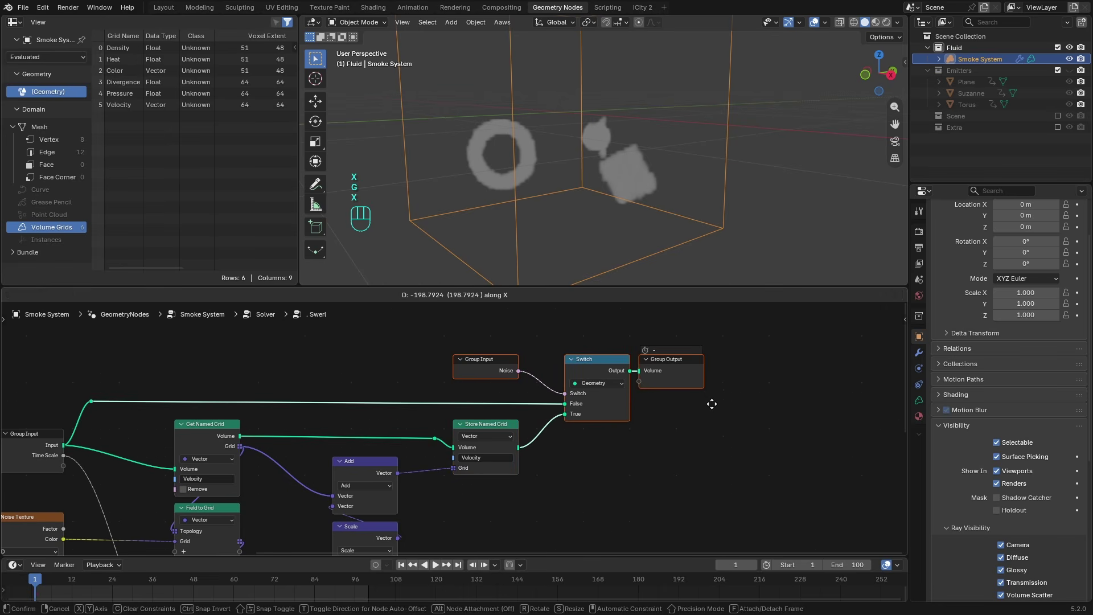
{"action": "left_click", "coordinate": [712, 403]}
{"action": "key", "text": "ctrl+Tab"}
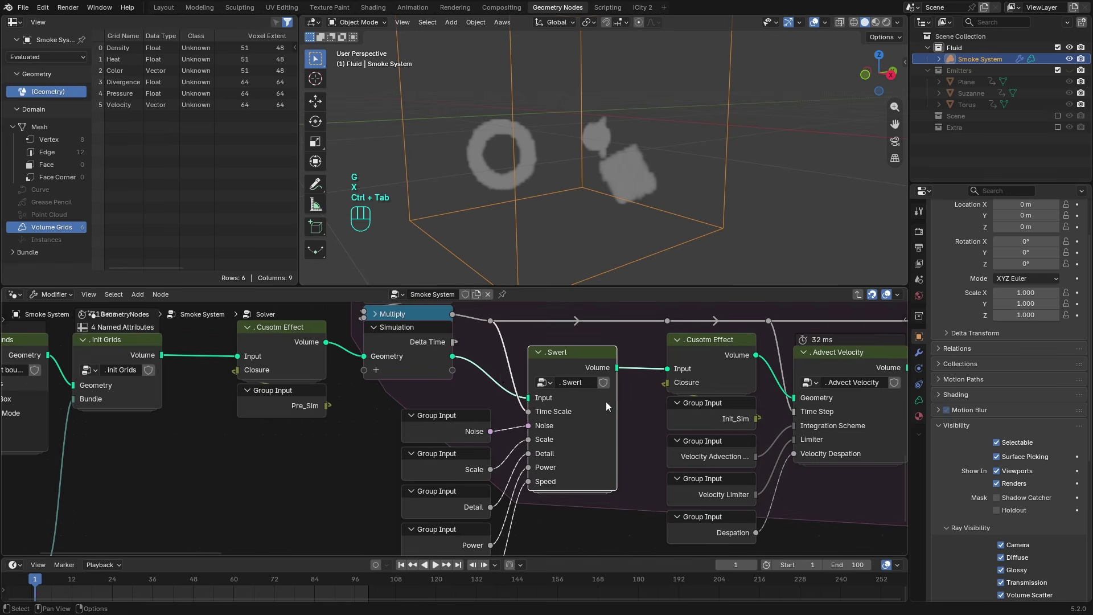
- Look inside the Cusotm Effect group between Swerl and Advect Velocity and return to the Solver group
{"action": "middle_click_drag", "start_coordinate": [605, 402], "coordinate": [420, 377]}
{"action": "key", "text": "g"}
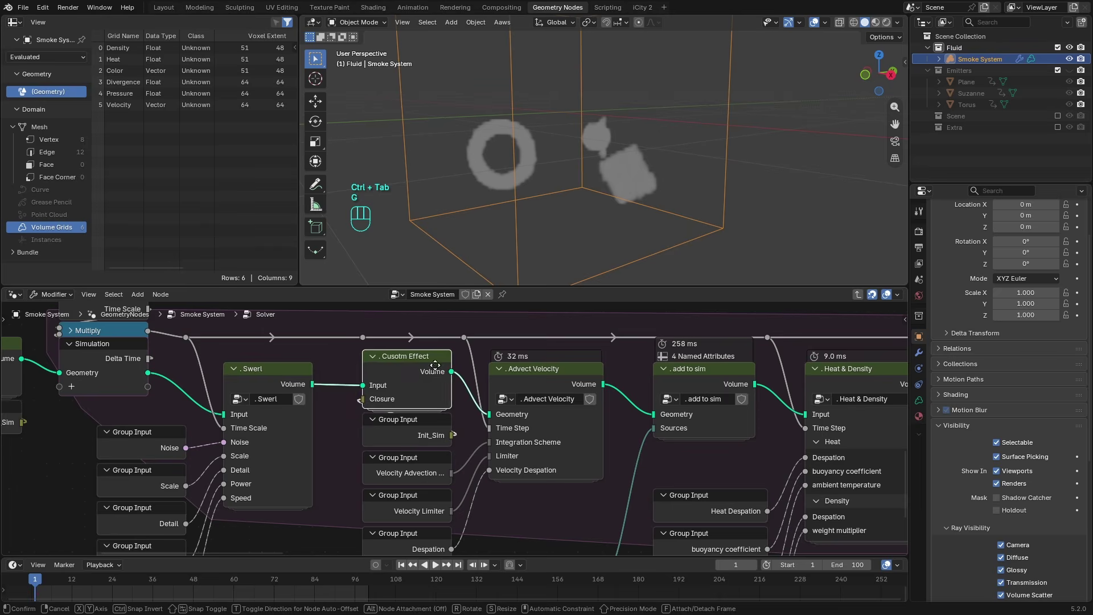
{"action": "key", "text": "Tab"}
{"action": "key", "text": "ctrl+Tab"}
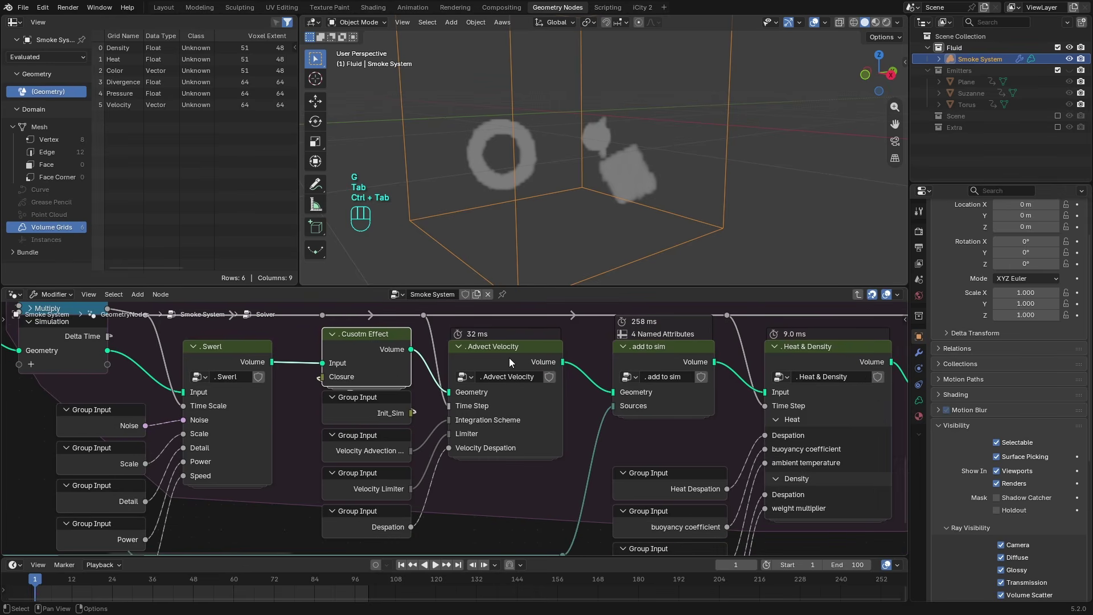
- Go into the Advect Velocity group and inspect the Advect Grid node and the reroute feeding its Grid and Velocity inputs
{"action": "left_click", "coordinate": [509, 358]}
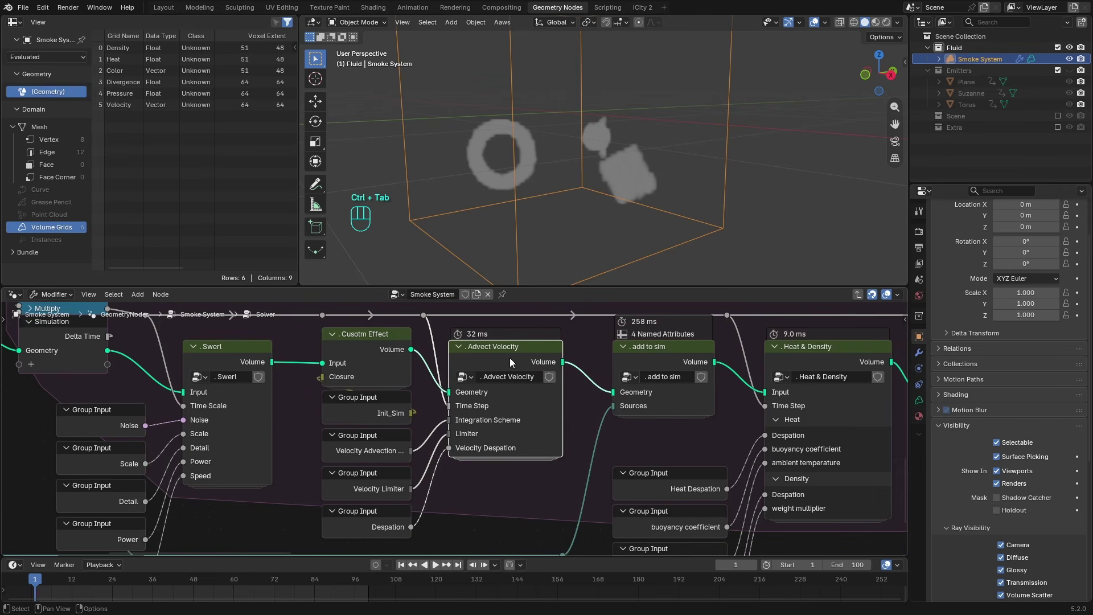
{"action": "key", "text": "Tab"}
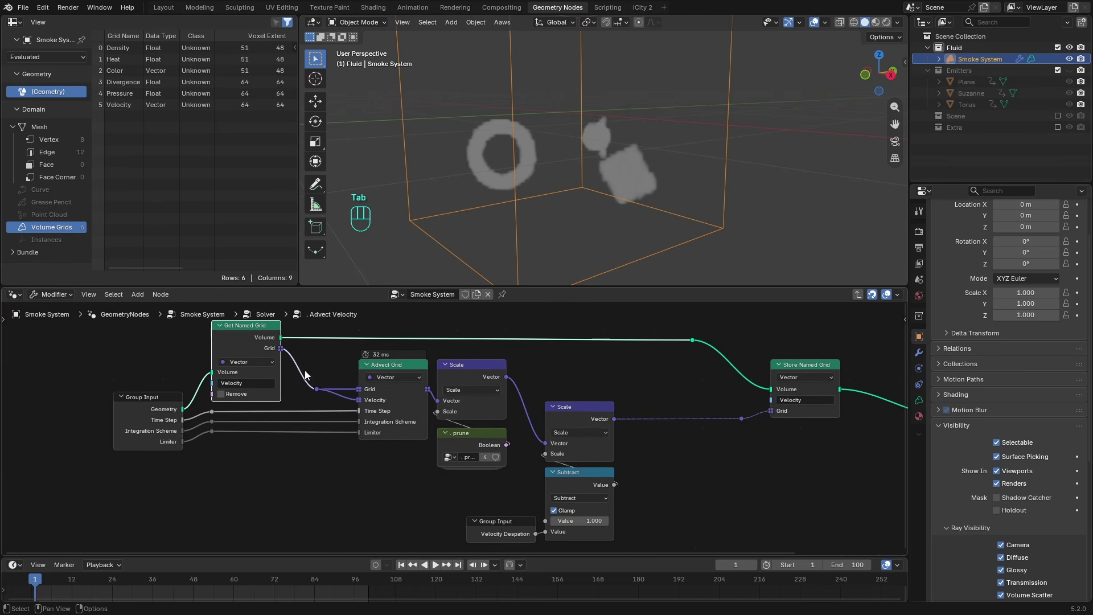
{"action": "left_click", "coordinate": [397, 392]}
{"action": "scroll", "coordinate": [408, 389], "scroll_direction": "up", "scroll_amount": 2}
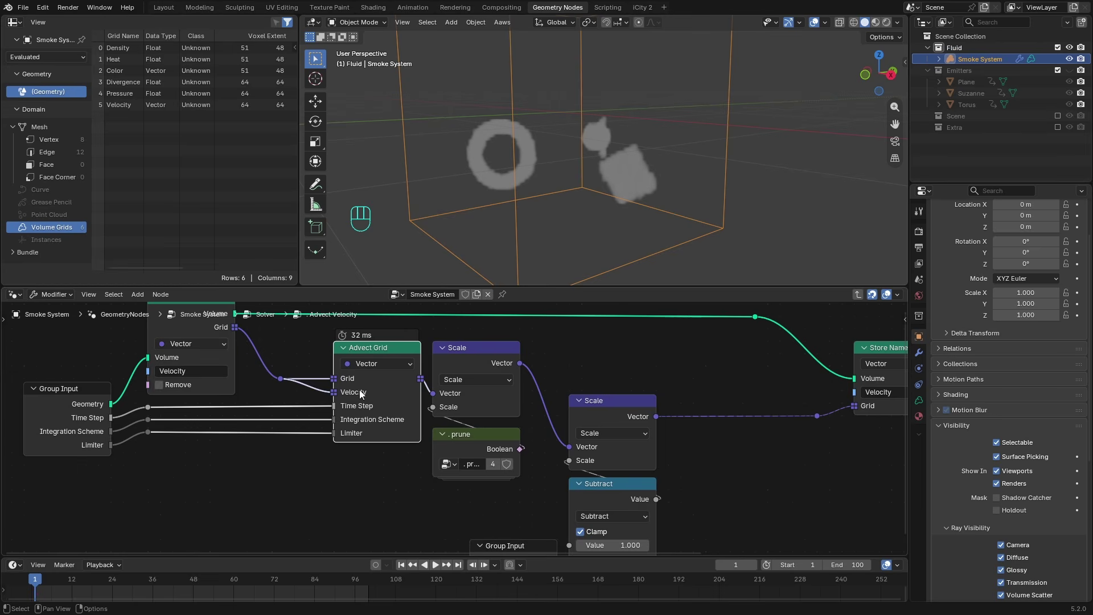
{"action": "left_click", "coordinate": [281, 379]}
{"action": "key", "text": "g"}
{"action": "left_click", "coordinate": [292, 384]}
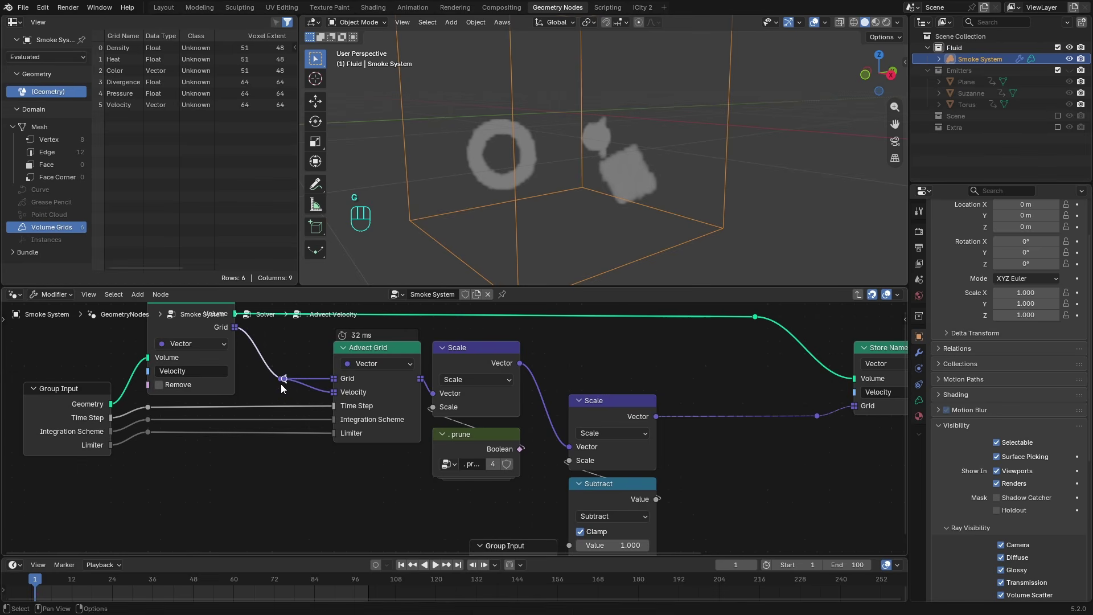
{"action": "key", "text": "g"}
{"action": "left_click", "coordinate": [302, 364]}
{"action": "key", "text": "ctrl+x"}
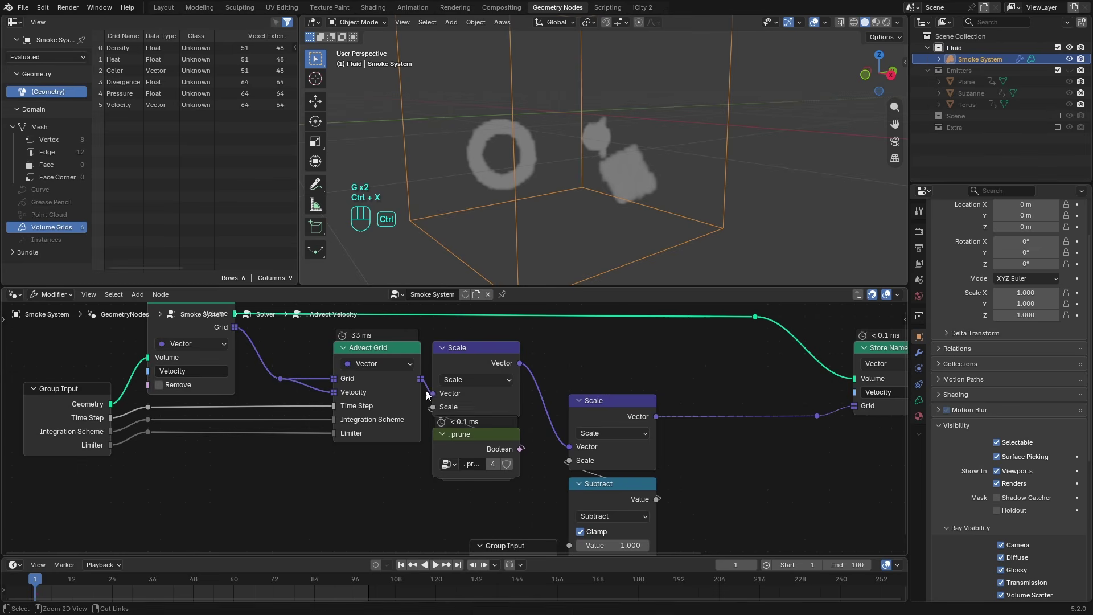
- Inspect the Scale and prune nodes after Advect Grid and the Velocity Despation input feeding the Subtract node
{"action": "left_click", "coordinate": [492, 360]}
{"action": "left_click", "coordinate": [486, 445]}
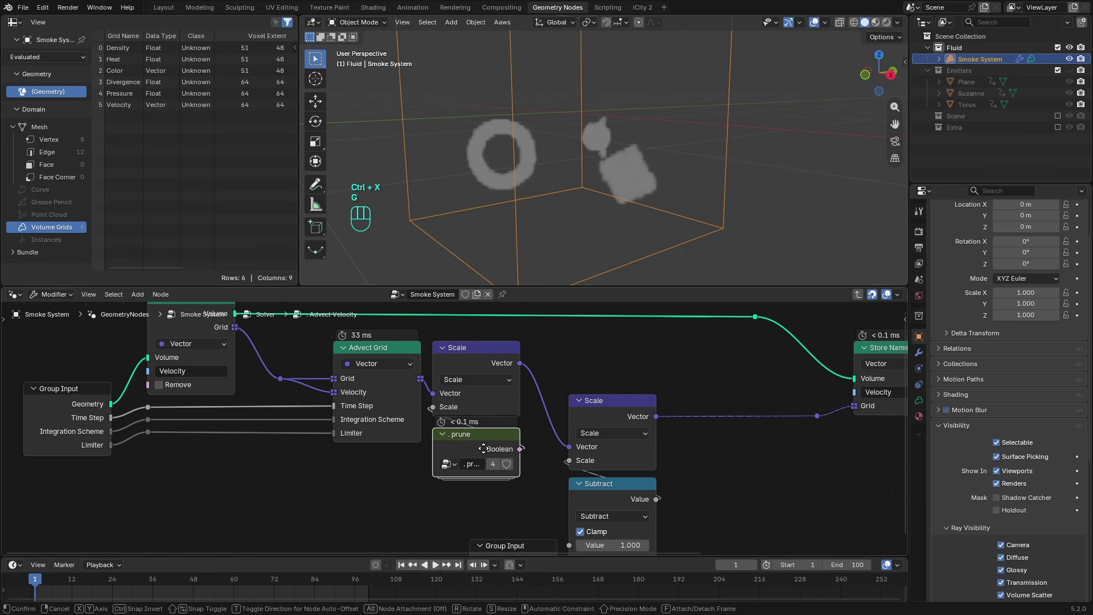
{"action": "left_click", "coordinate": [473, 356]}
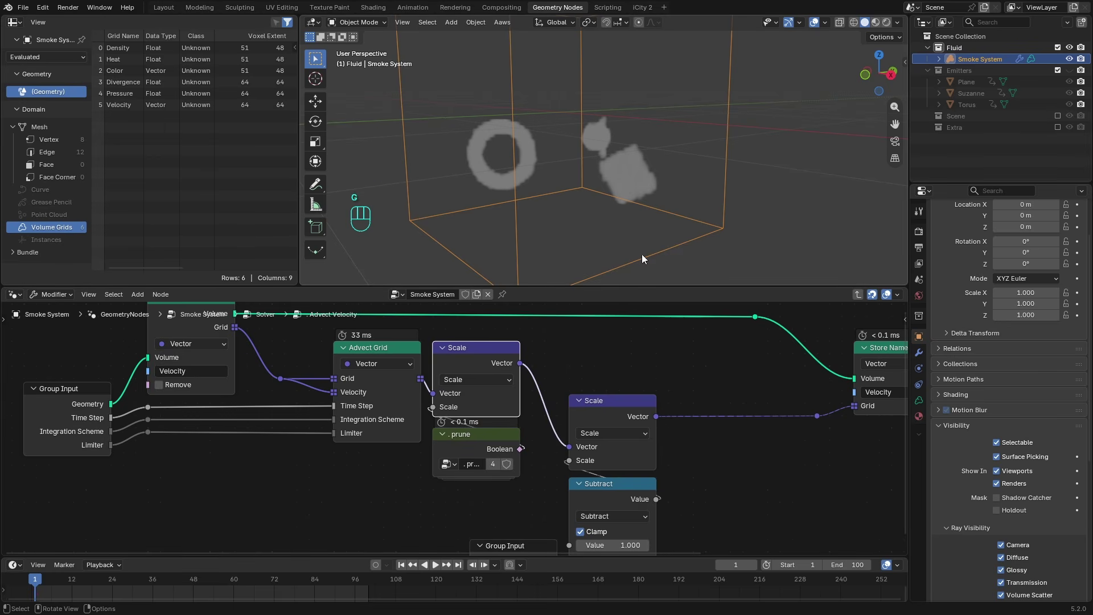
{"action": "left_click", "coordinate": [487, 439]}
{"action": "middle_click_drag", "start_coordinate": [666, 486], "coordinate": [587, 432]}
{"action": "left_click", "coordinate": [420, 502]}
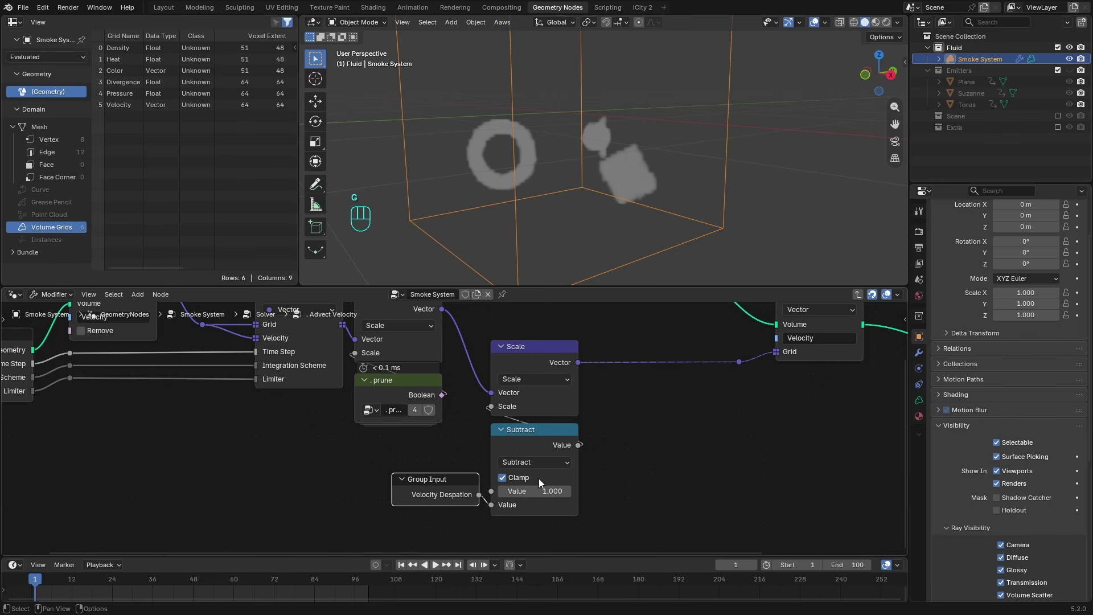
{"action": "key", "text": "g"}
{"action": "left_click", "coordinate": [576, 449]}
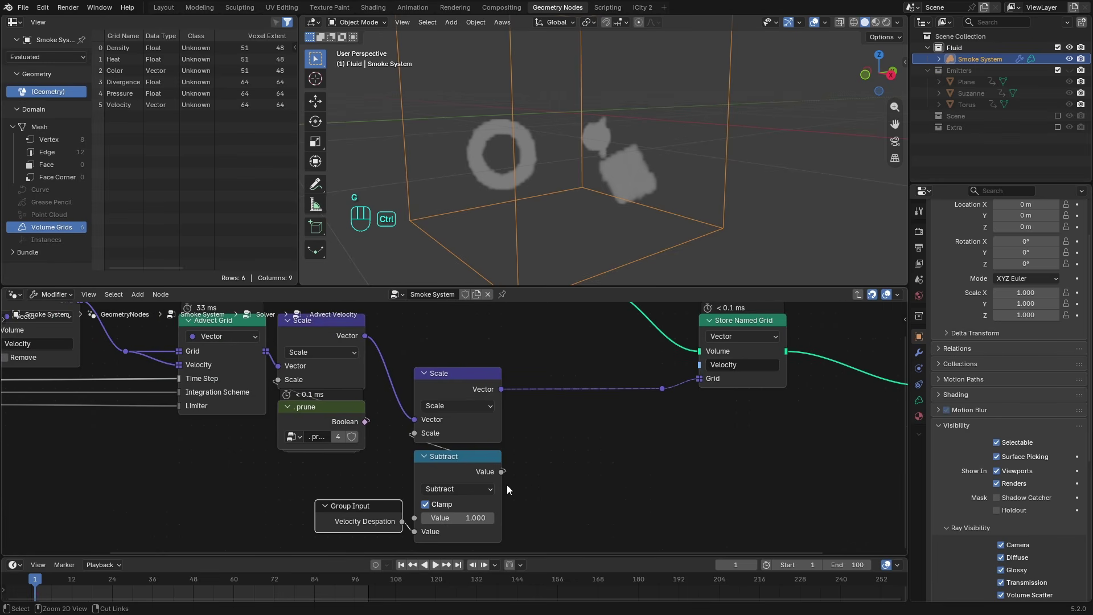
- Step out to Solver, revisit Advect Velocity to check its Store Named Grid end, and return to Solver
{"action": "key", "text": "ctrl+Tab"}
{"action": "key", "text": "Tab"}
{"action": "key", "text": "ctrl+Tab"}
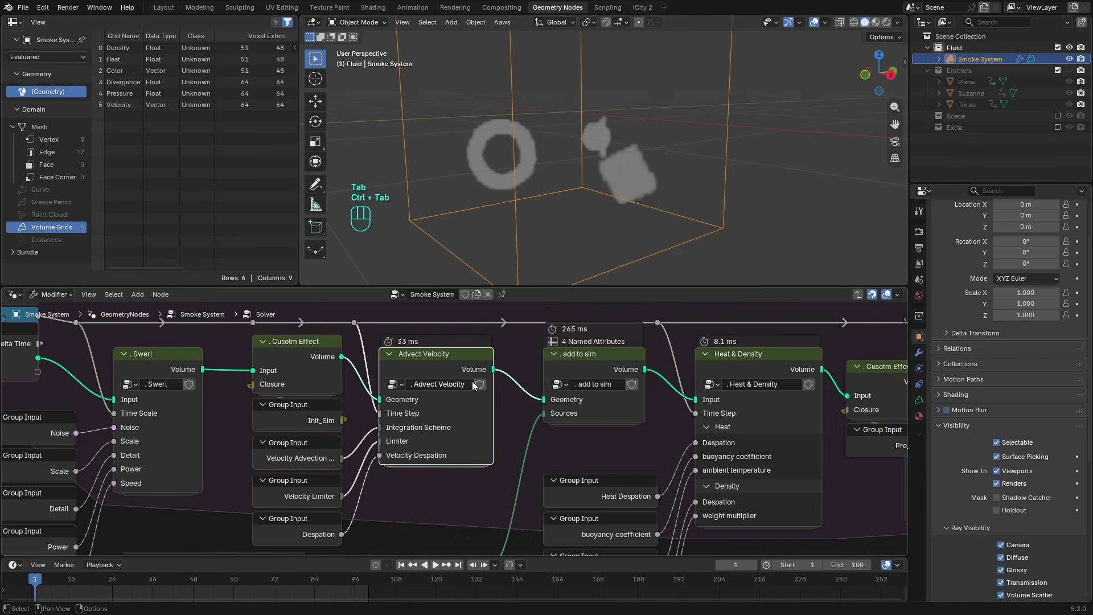
{"action": "key", "text": "Tab"}
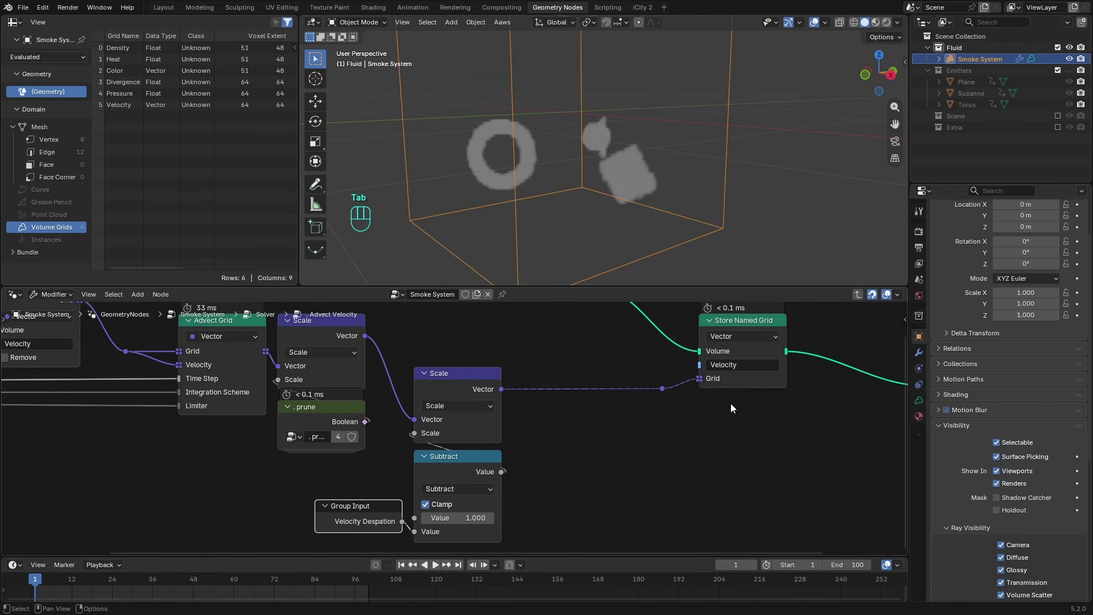
{"action": "middle_click_drag", "start_coordinate": [730, 403], "coordinate": [569, 471]}
{"action": "scroll", "coordinate": [618, 449], "scroll_direction": "down", "scroll_amount": 3}
{"action": "key", "text": "ctrl+Tab"}
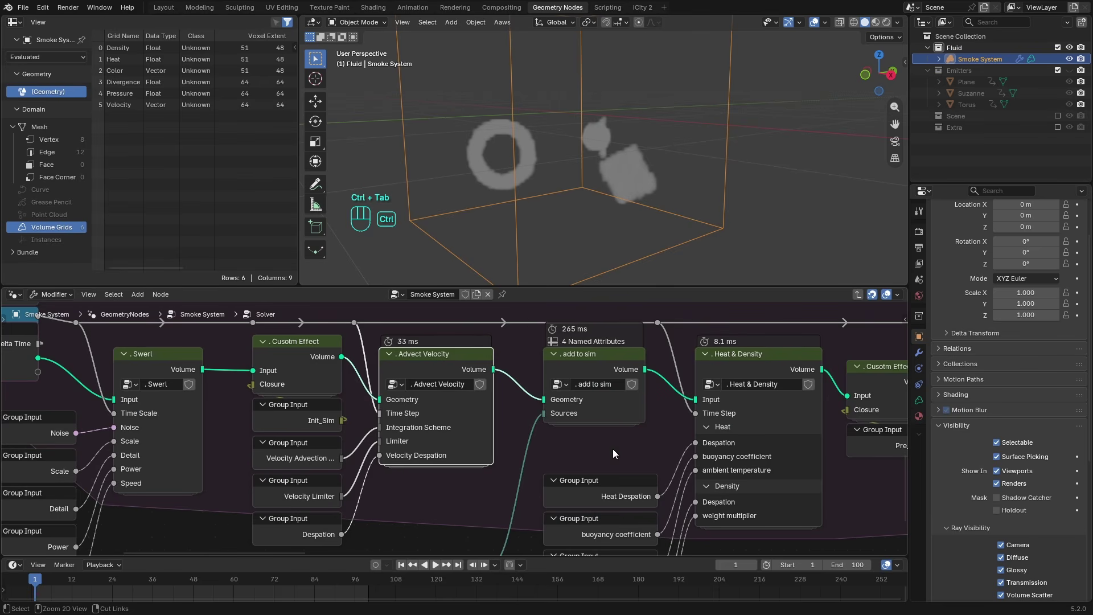
- Trace the Sources link into the add to sim node in the Solver and go into that group
{"action": "left_click", "coordinate": [606, 361]}
{"action": "scroll", "coordinate": [599, 373], "scroll_direction": "down", "scroll_amount": 4}
{"action": "middle_click_drag", "start_coordinate": [446, 473], "coordinate": [562, 458]}
{"action": "scroll", "coordinate": [609, 394], "scroll_direction": "down", "scroll_amount": 1}
{"action": "scroll", "coordinate": [615, 385], "scroll_direction": "up", "scroll_amount": 5}
{"action": "left_click", "coordinate": [628, 350]}
{"action": "scroll", "coordinate": [572, 435], "scroll_direction": "down", "scroll_amount": 7}
{"action": "scroll", "coordinate": [551, 447], "scroll_direction": "up", "scroll_amount": 3}
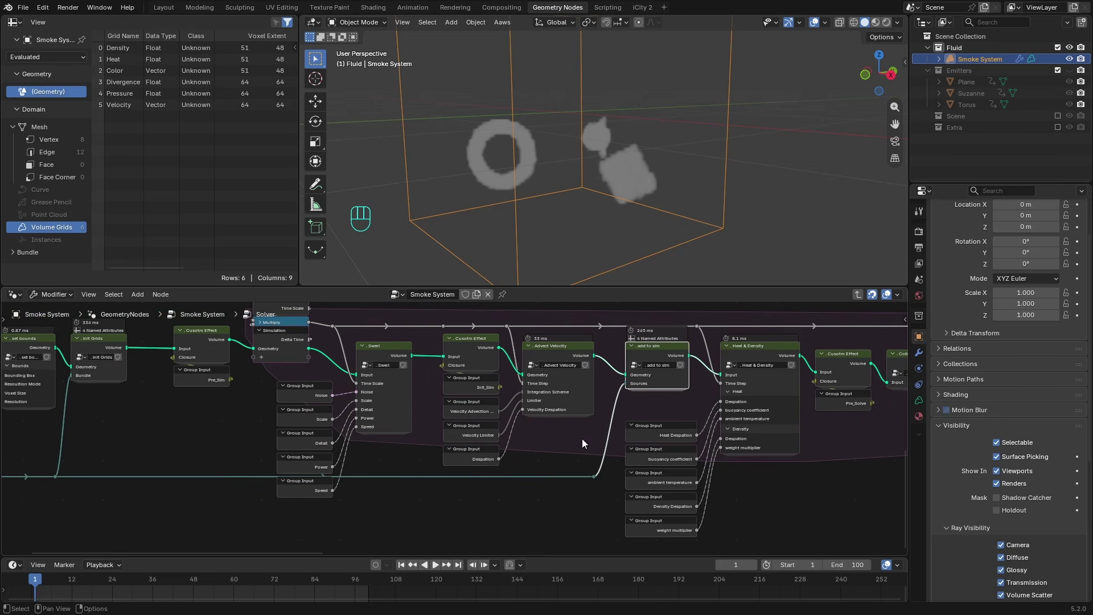
{"action": "middle_click_drag", "start_coordinate": [613, 390], "coordinate": [534, 437]}
{"action": "left_click", "coordinate": [545, 392]}
{"action": "key", "text": "Tab"}
{"action": "middle_click_drag", "start_coordinate": [257, 484], "coordinate": [379, 454]}
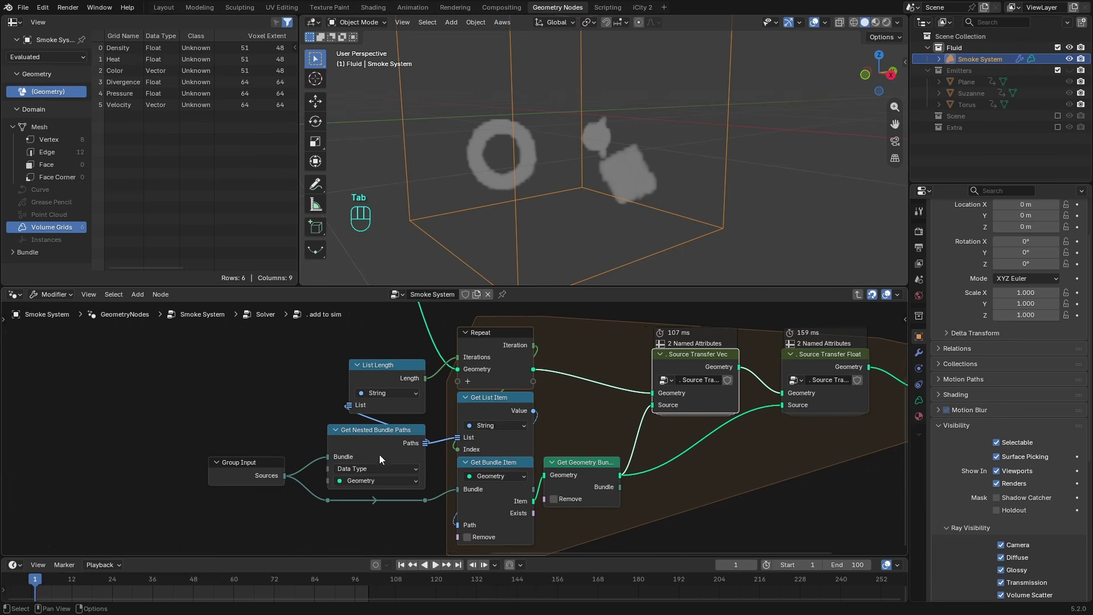
- Preview the Group Input's Sources bundle and the Get Nested Bundle Paths output with a Viewer, and delete the Viewer
{"action": "scroll", "coordinate": [261, 477], "scroll_direction": "up", "scroll_amount": 3}
{"action": "left_click", "coordinate": [237, 482], "text": "ctrl+shift"}
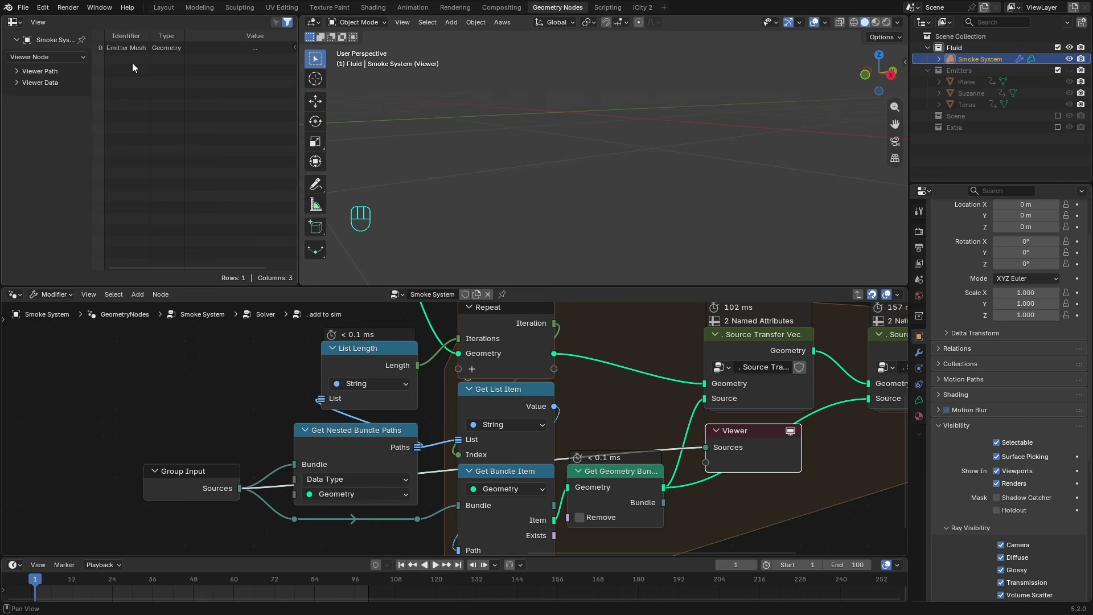
{"action": "left_click", "coordinate": [405, 450], "text": "ctrl+shift"}
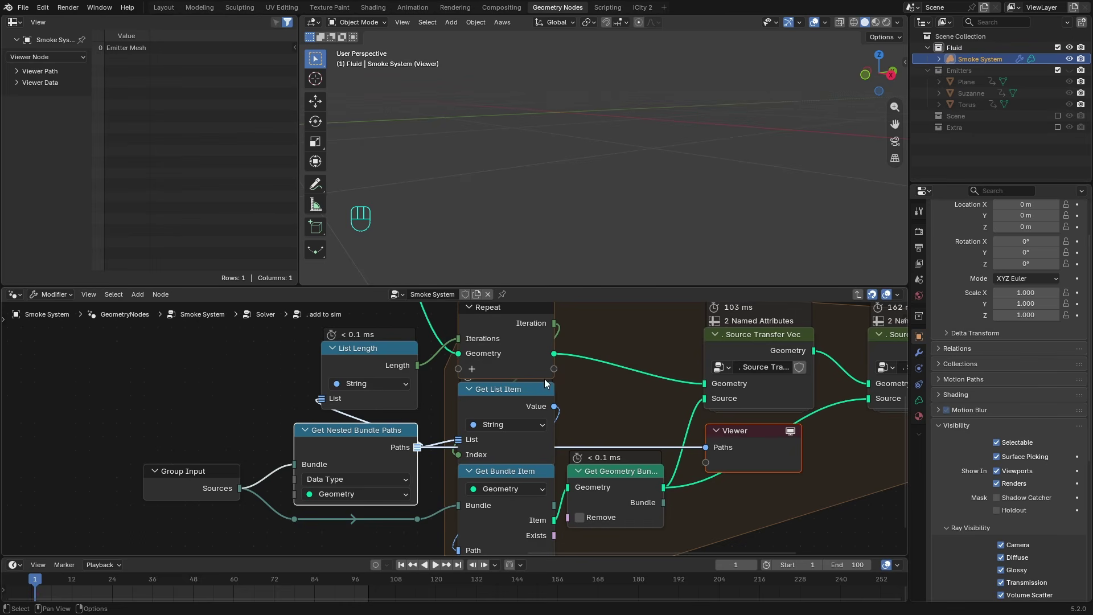
{"action": "scroll", "coordinate": [549, 455], "scroll_direction": "down", "scroll_amount": 2}
{"action": "left_click", "coordinate": [627, 436]}
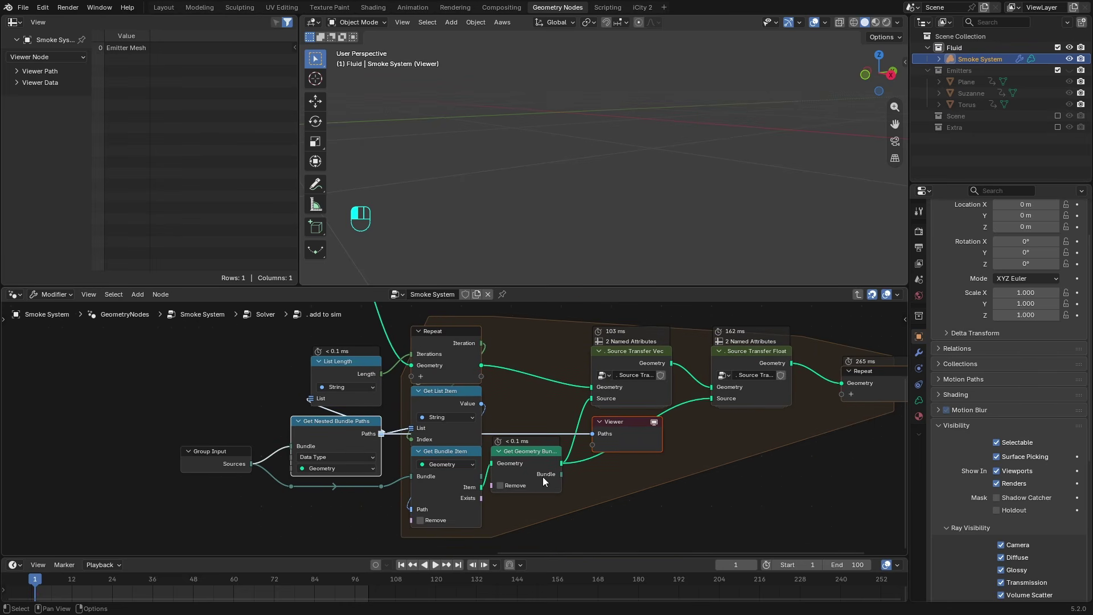
{"action": "key", "text": "x"}
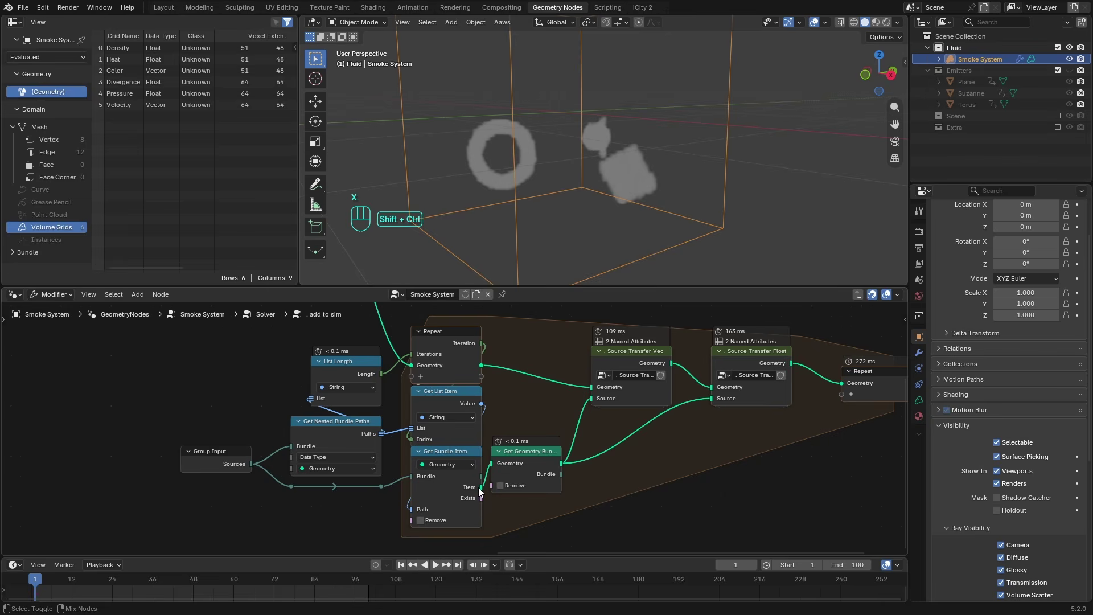
- Preview the Get Geometry Bundle node's geometry with a Viewer and remove the Viewer
{"action": "left_click", "coordinate": [540, 468], "text": "ctrl+shift"}
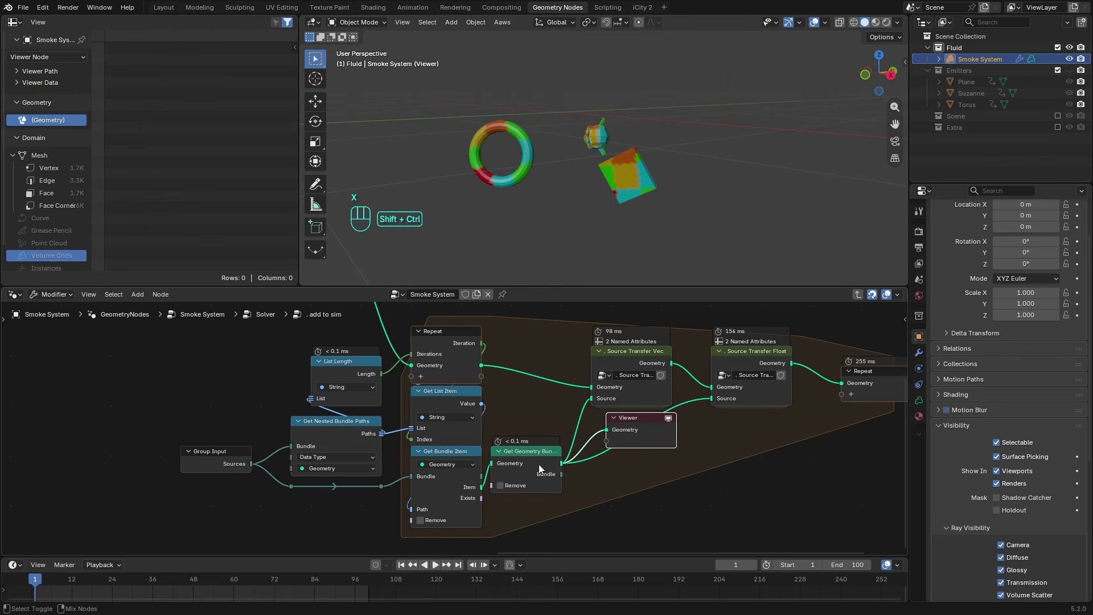
{"action": "left_click", "coordinate": [650, 434]}
{"action": "key", "text": "ctrl+x"}
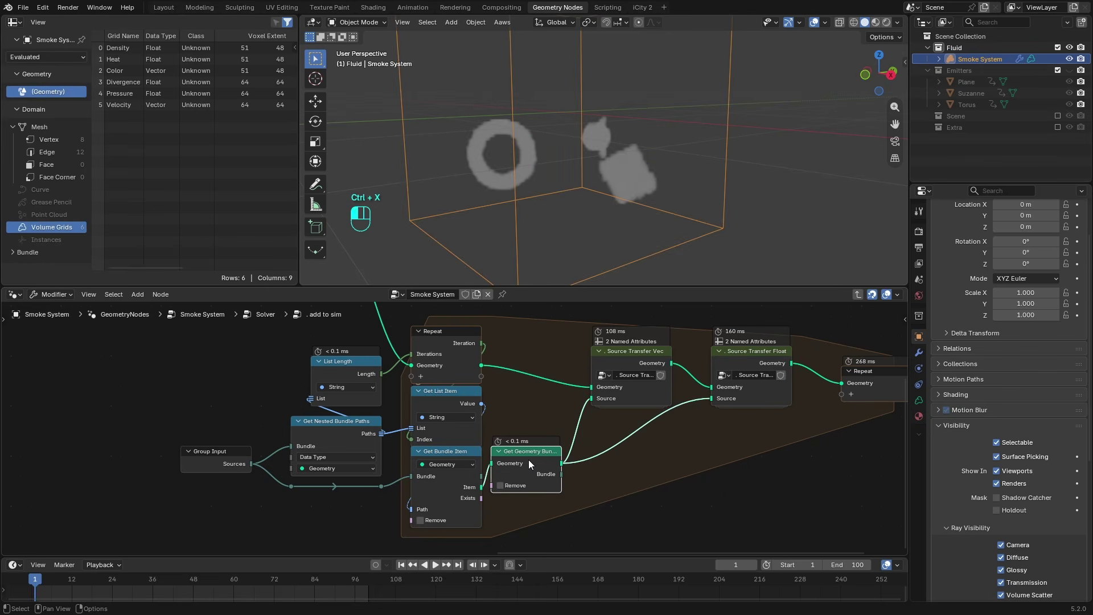
{"action": "middle_click_drag", "start_coordinate": [607, 466], "coordinate": [541, 463], "text": "ctrl"}
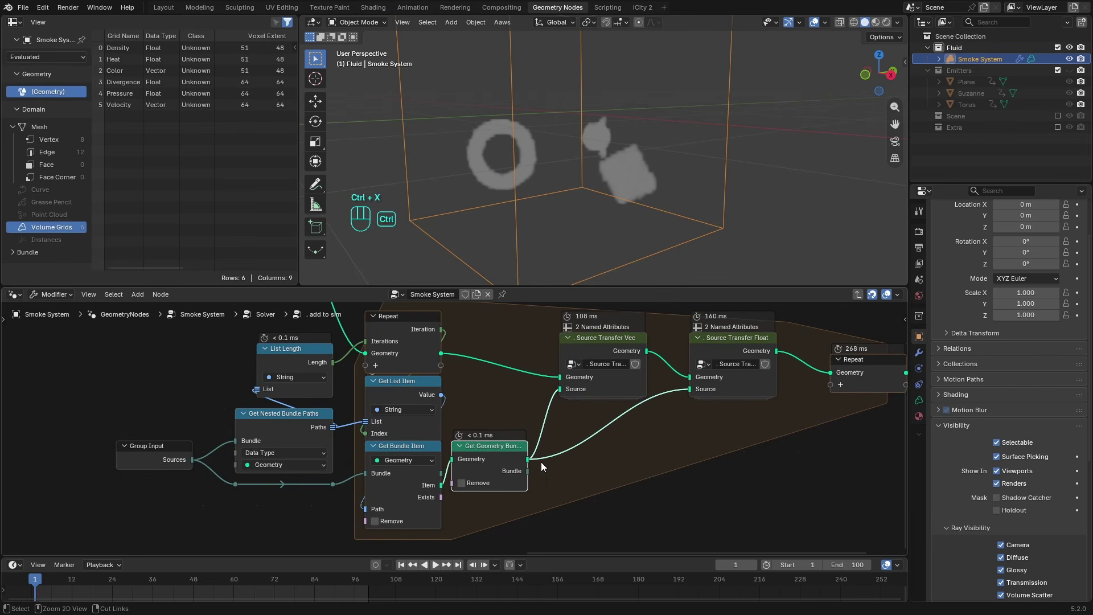
{"action": "key", "text": "ctrl+x"}
- Go into Source Transfer Vec and move Vec Attributes and Get Geometry Bundle about 156 units horizontally toward the Repeat zone
{"action": "left_click", "coordinate": [599, 353]}
{"action": "key", "text": "Tab"}
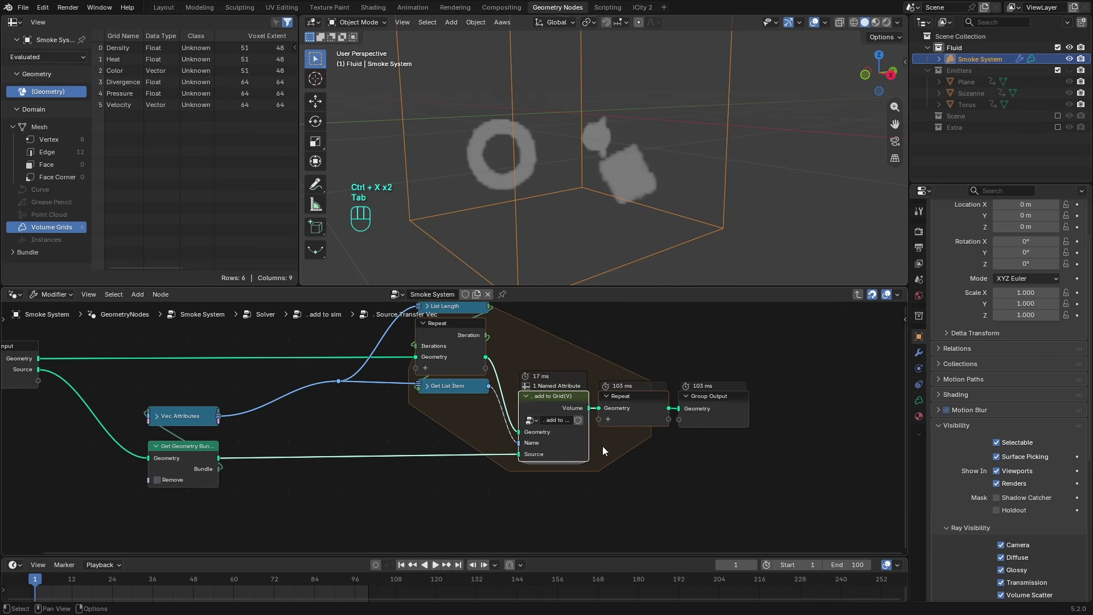
{"action": "middle_click_drag", "start_coordinate": [498, 425], "coordinate": [534, 449]}
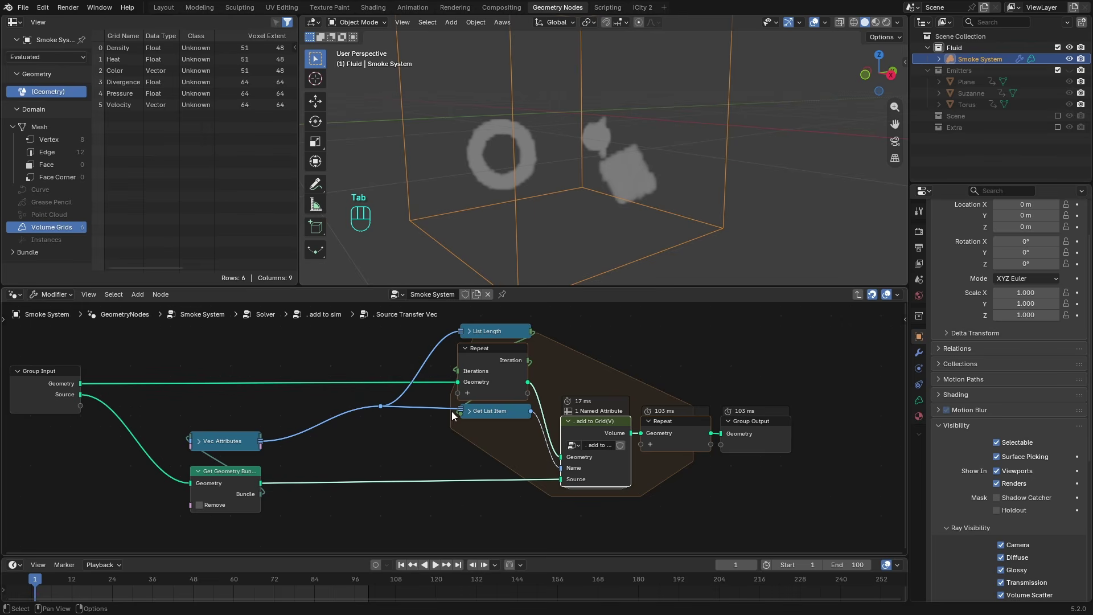
{"action": "left_click_drag", "start_coordinate": [205, 414], "coordinate": [339, 511]}
{"action": "key", "text": "g"}
{"action": "key", "text": "x"}
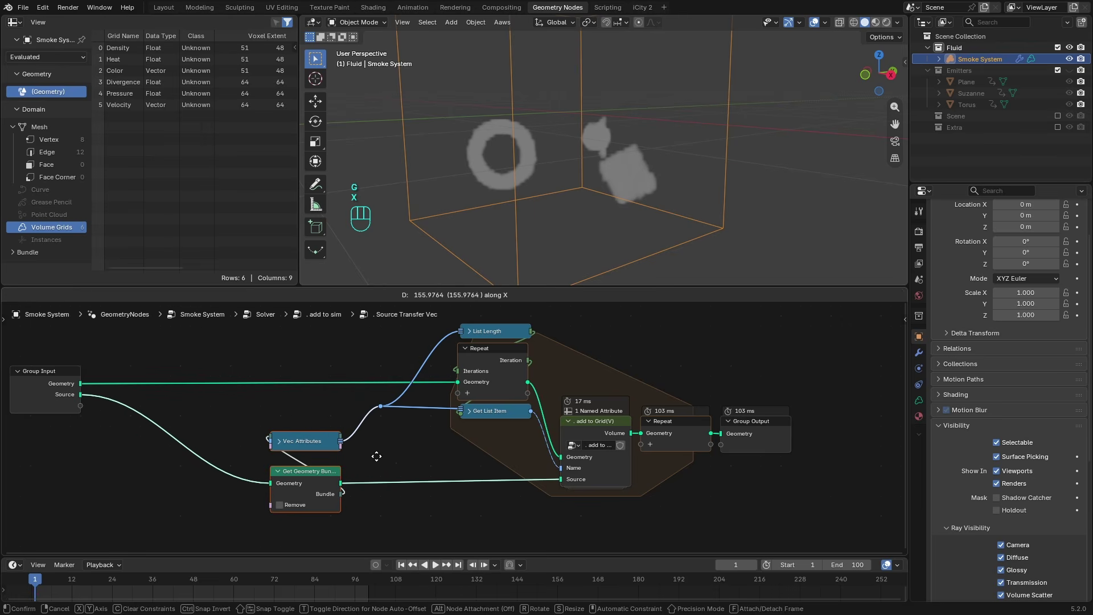
{"action": "left_click", "coordinate": [381, 452]}
- Expand the collapsed Vec Attributes node and place it directly above the Get Geometry Bundle node
{"action": "left_click", "coordinate": [287, 440]}
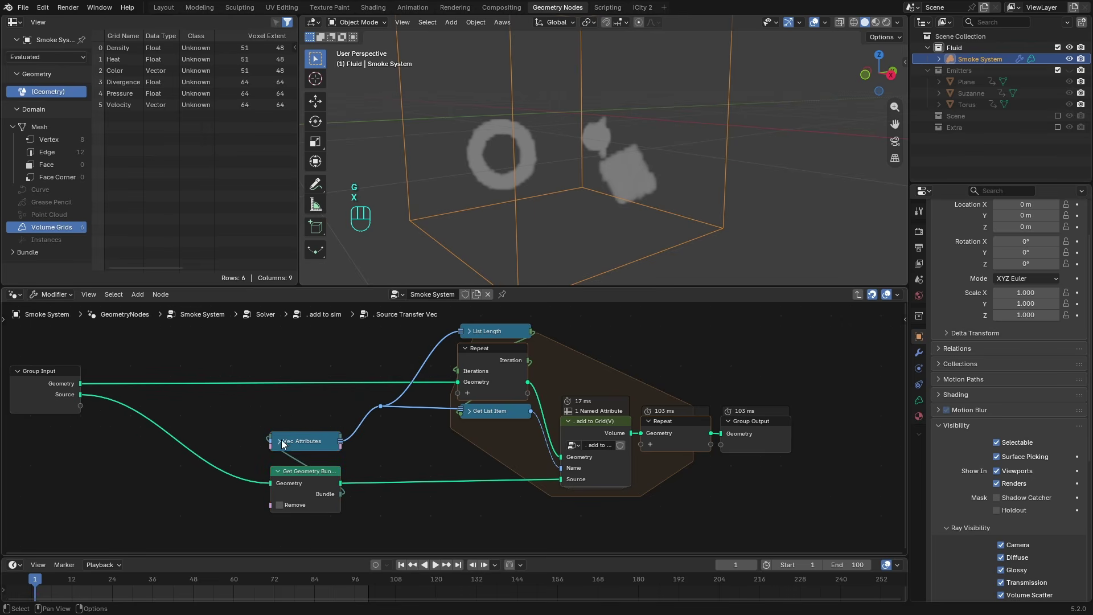
{"action": "left_click", "coordinate": [280, 440]}
{"action": "key", "text": "g"}
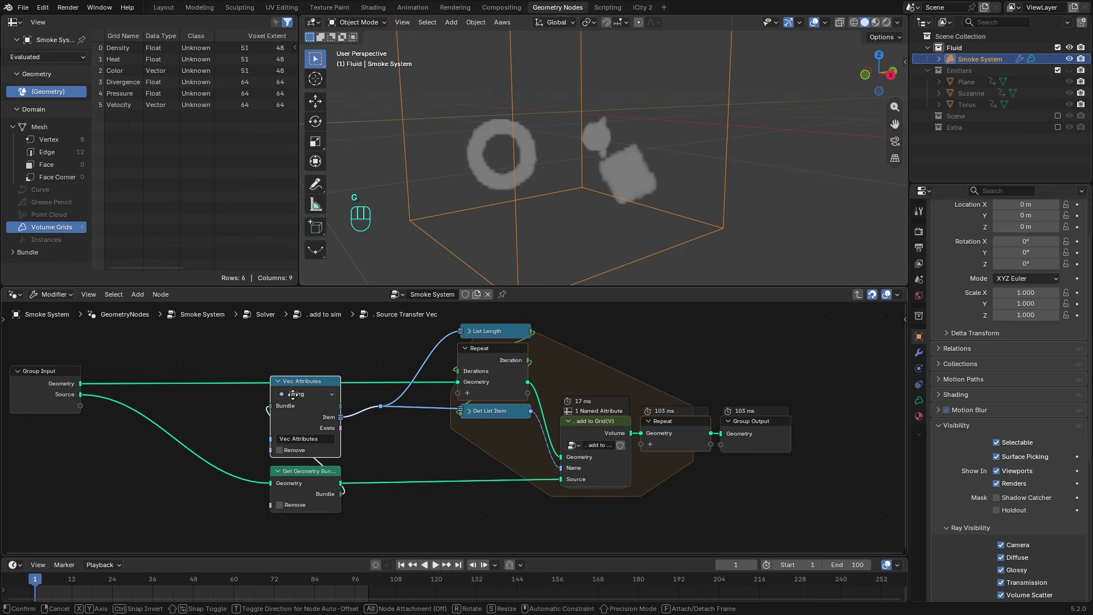
{"action": "left_click", "coordinate": [294, 396]}
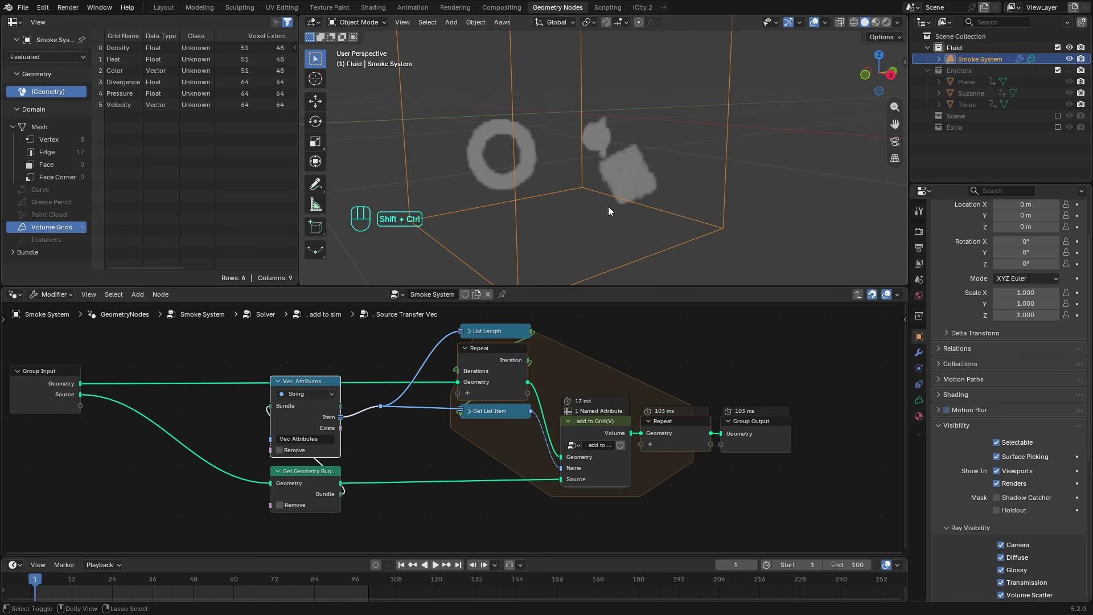
- Preview the Get Geometry Bundle geometry and the Vec Attributes item in a Viewer, and go into add to Grid(V)
{"action": "left_click", "coordinate": [336, 487], "text": "ctrl+shift"}
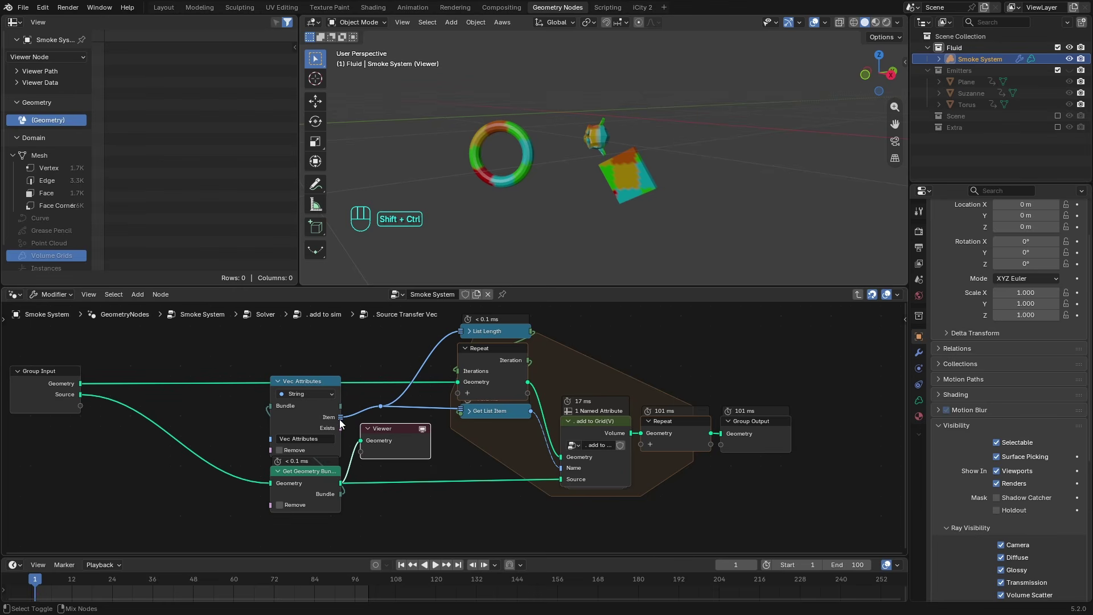
{"action": "left_click", "coordinate": [340, 418], "text": "ctrl+shift"}
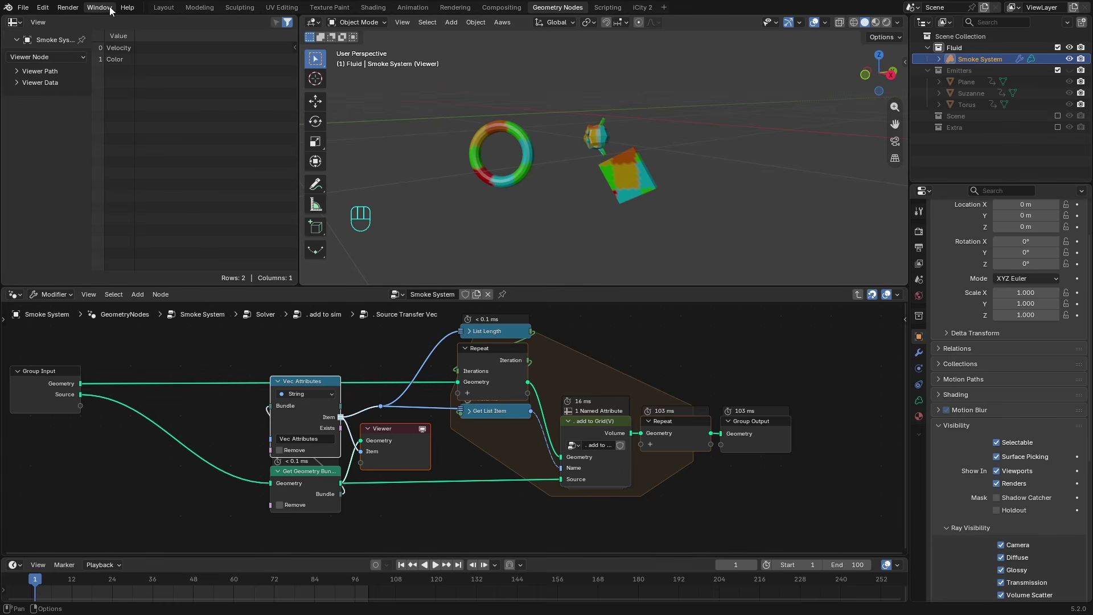
{"action": "left_click", "coordinate": [487, 448]}
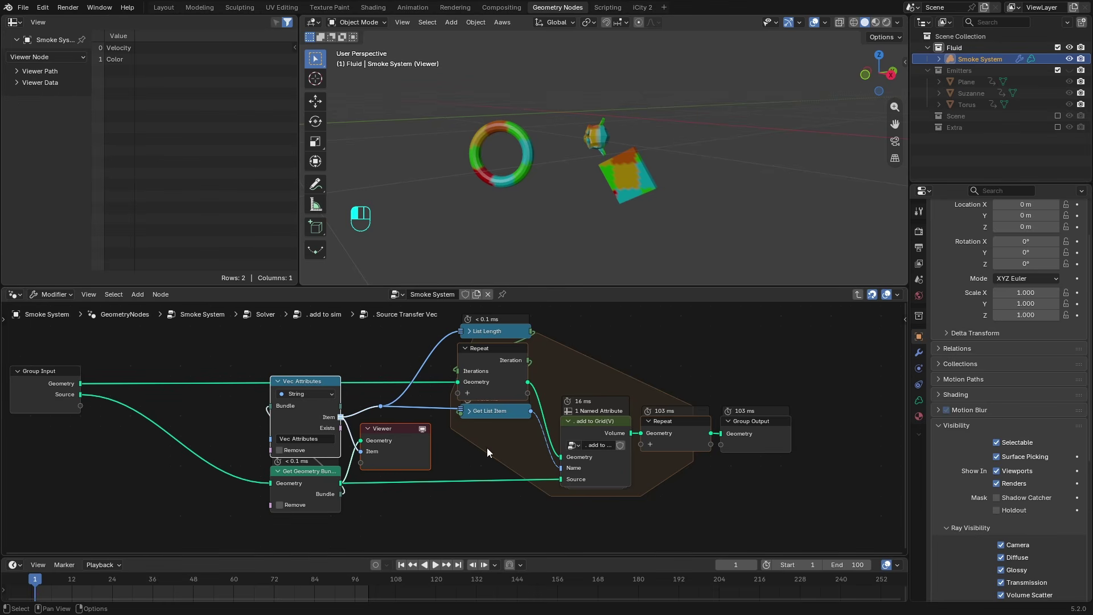
{"action": "left_click", "coordinate": [593, 433]}
{"action": "key", "text": "Tab"}
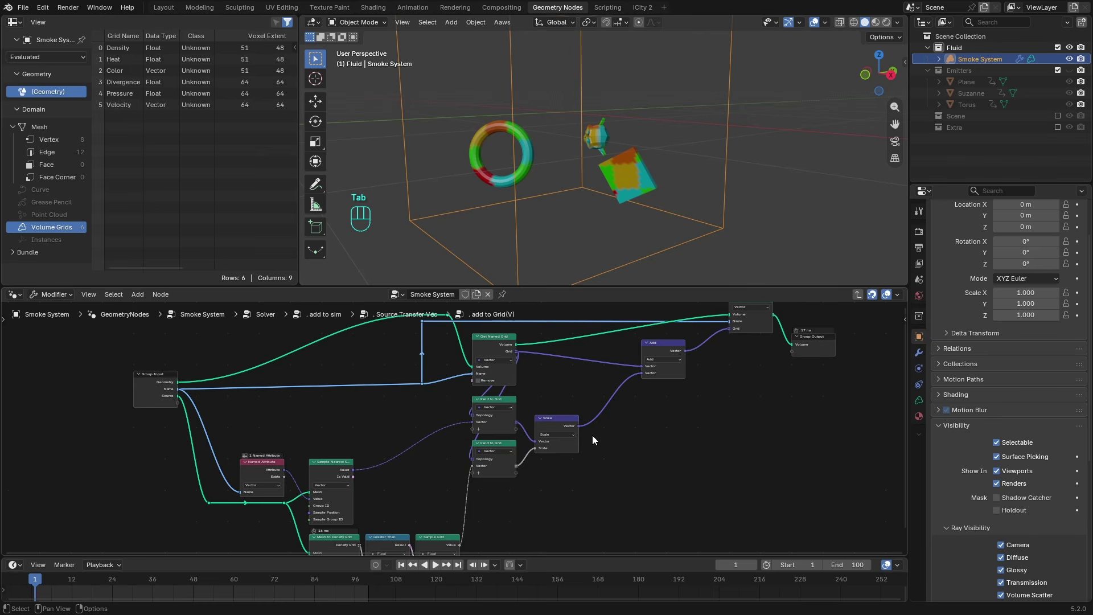
- Preview the Sample Nearest Surface node's value in a Viewer inside add to Grid(V), and delete the Viewer
{"action": "middle_click_drag", "start_coordinate": [555, 433], "coordinate": [366, 463]}
{"action": "middle_click_drag", "start_coordinate": [226, 463], "coordinate": [309, 427]}
{"action": "scroll", "coordinate": [343, 449], "scroll_direction": "up", "scroll_amount": 2}
{"action": "key", "text": "ctrl+space"}
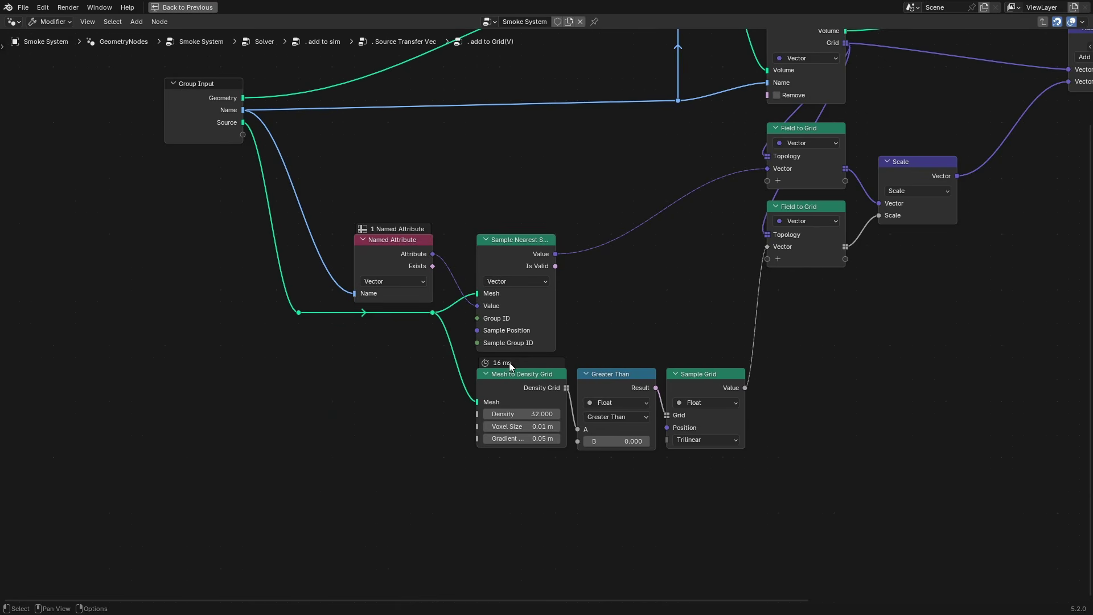
{"action": "middle_click_drag", "start_coordinate": [550, 392], "coordinate": [476, 387]}
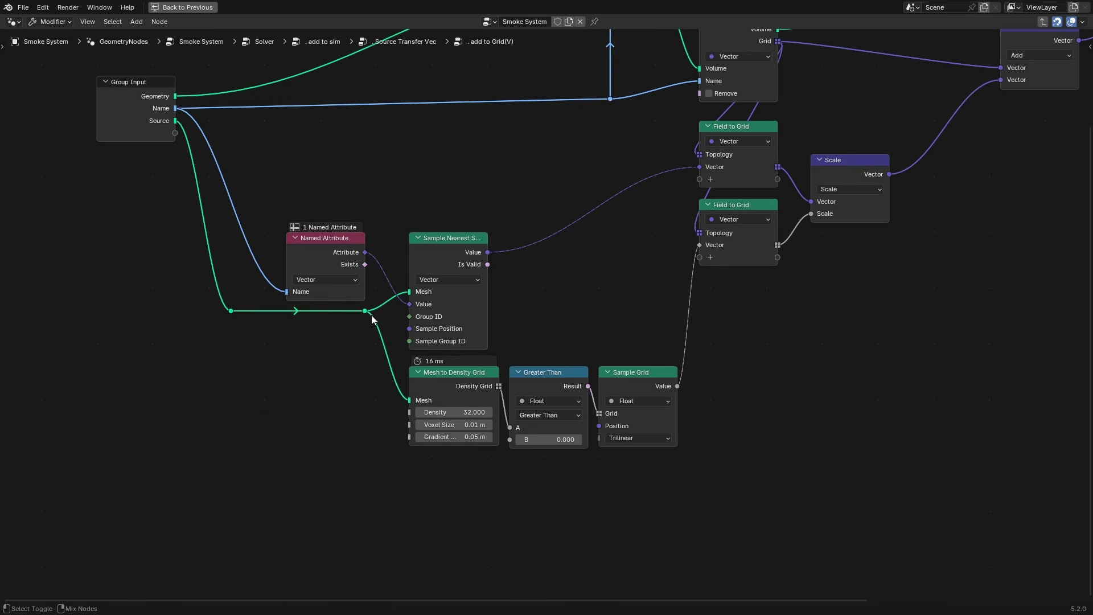
{"action": "left_click", "coordinate": [418, 340], "text": "ctrl+shift"}
{"action": "key", "text": "ctrl+space"}
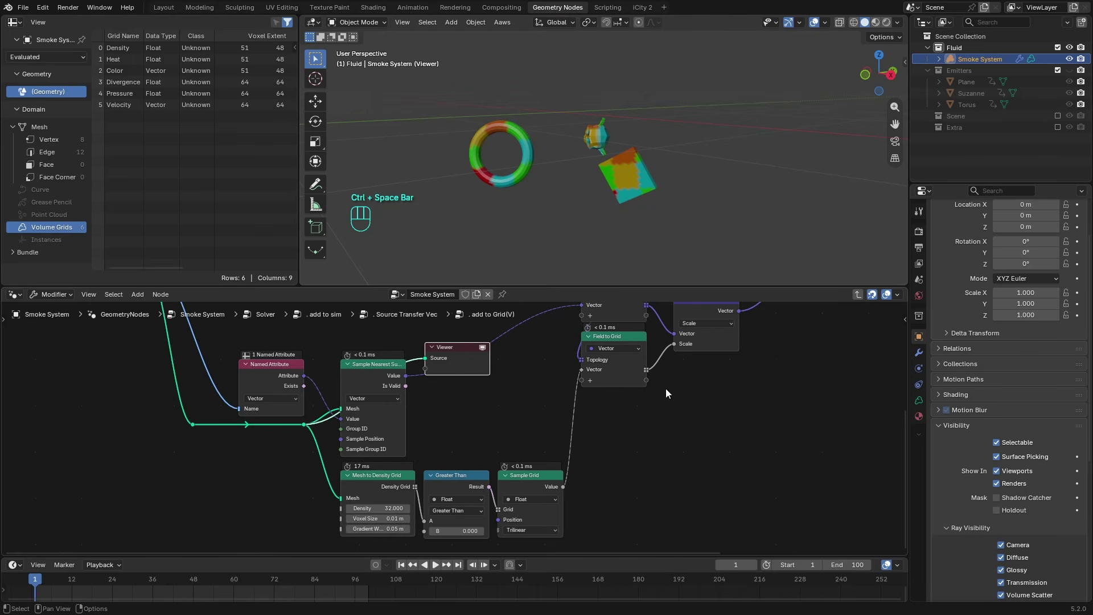
{"action": "key", "text": "x"}
- Play the simulation to frame 5 and preview both Field to Grid nodes and the Scale node in the Viewer
{"action": "middle_click_drag", "start_coordinate": [667, 393], "coordinate": [578, 473]}
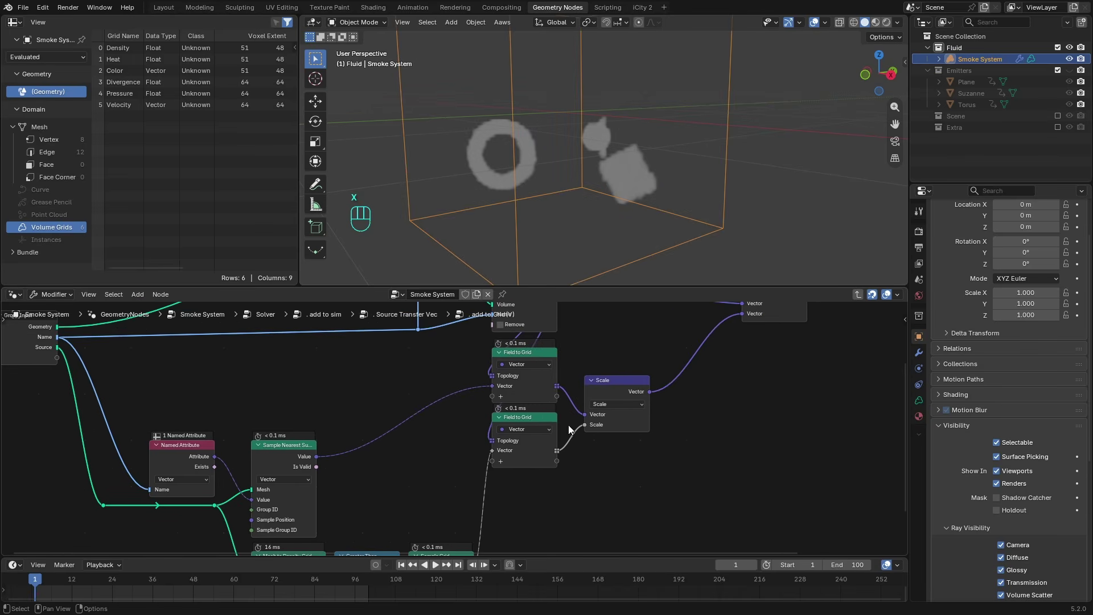
{"action": "left_click", "coordinate": [558, 391], "text": "ctrl+shift"}
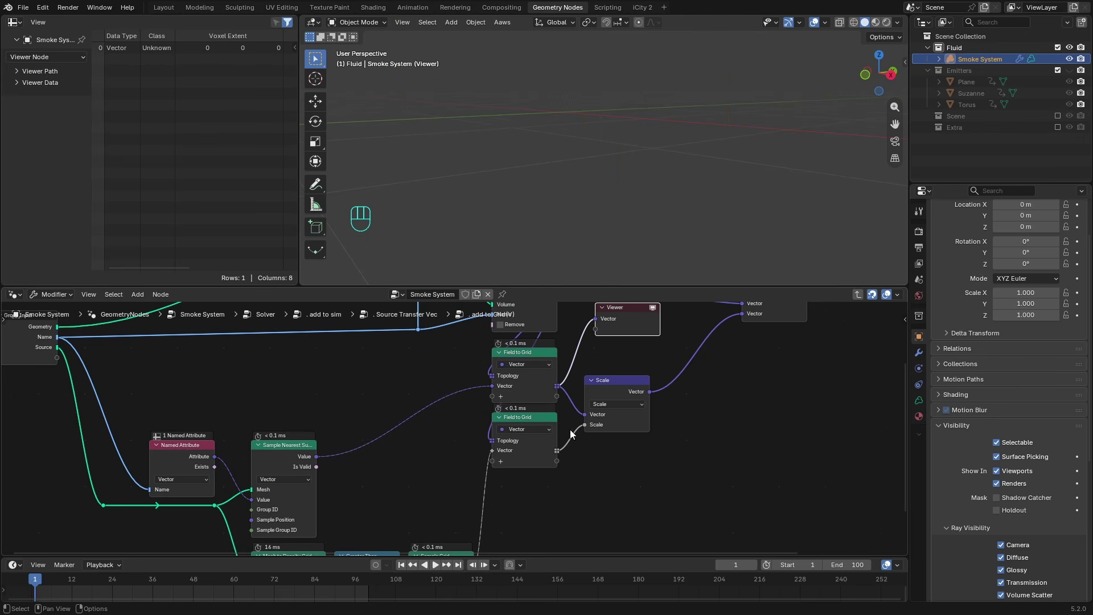
{"action": "key", "text": "space"}
{"action": "key", "text": "space"}
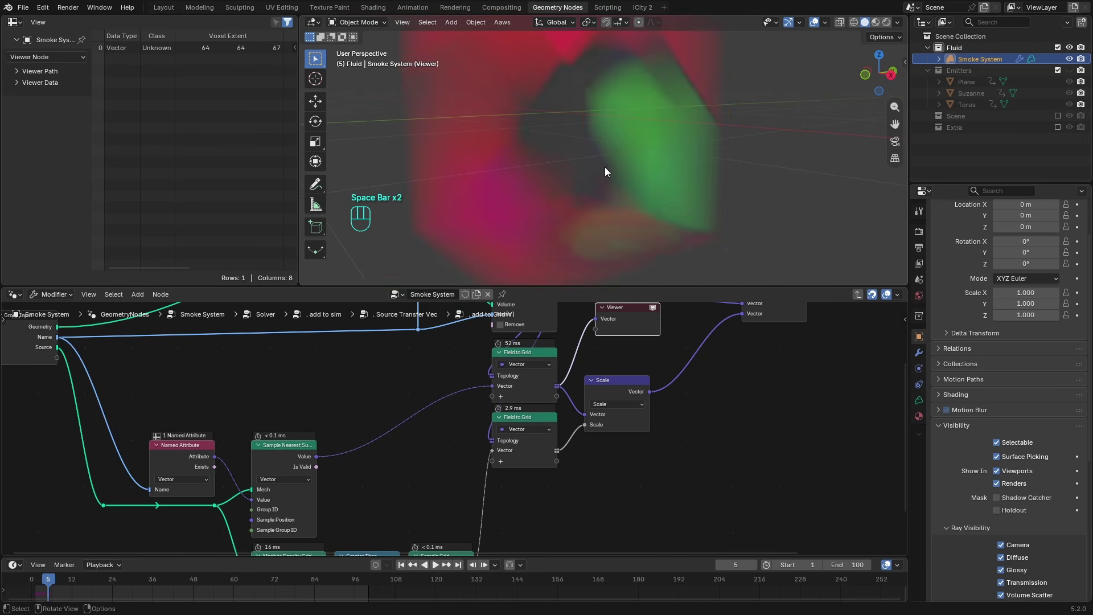
{"action": "mouse_move", "coordinate": [604, 166]}
{"action": "middle_mouse_down"}
{"action": "mouse_move", "coordinate": [655, 163]}
{"action": "mouse_move", "coordinate": [549, 172]}
{"action": "mouse_move", "coordinate": [628, 156]}
{"action": "mouse_move", "coordinate": [542, 183]}
{"action": "mouse_move", "coordinate": [635, 139]}
{"action": "mouse_move", "coordinate": [603, 166]}
{"action": "middle_mouse_up"}
{"action": "left_click", "coordinate": [558, 450], "text": "ctrl+shift"}
{"action": "left_click", "coordinate": [627, 390], "text": "ctrl+shift"}
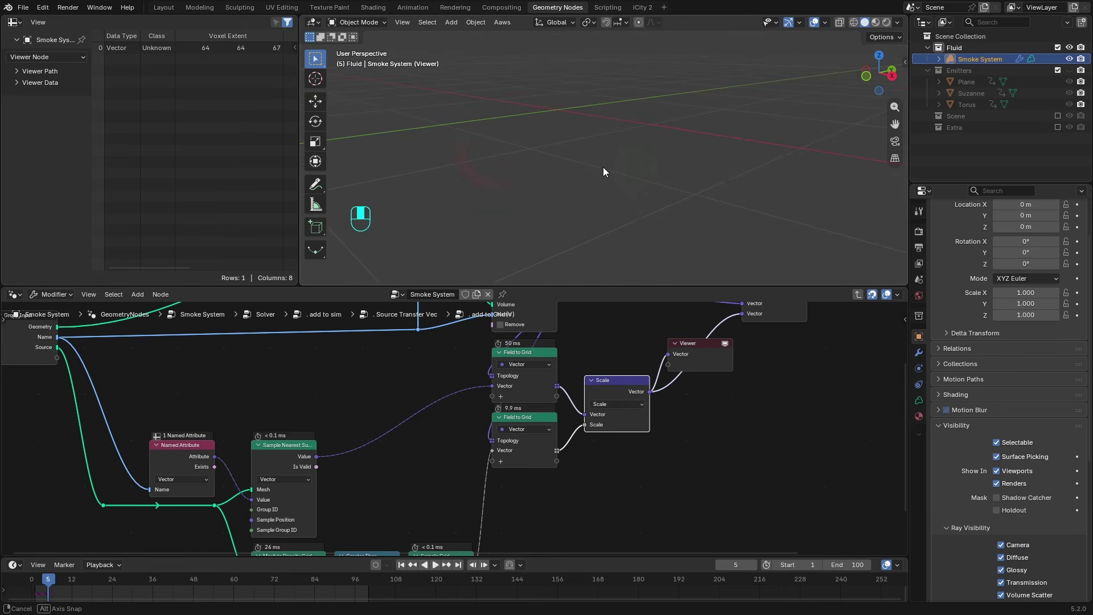
- Delete the Viewer on the Scale node and preview the Add node's vector result with a temporary Viewer
{"action": "middle_click_drag", "start_coordinate": [770, 302], "coordinate": [613, 394]}
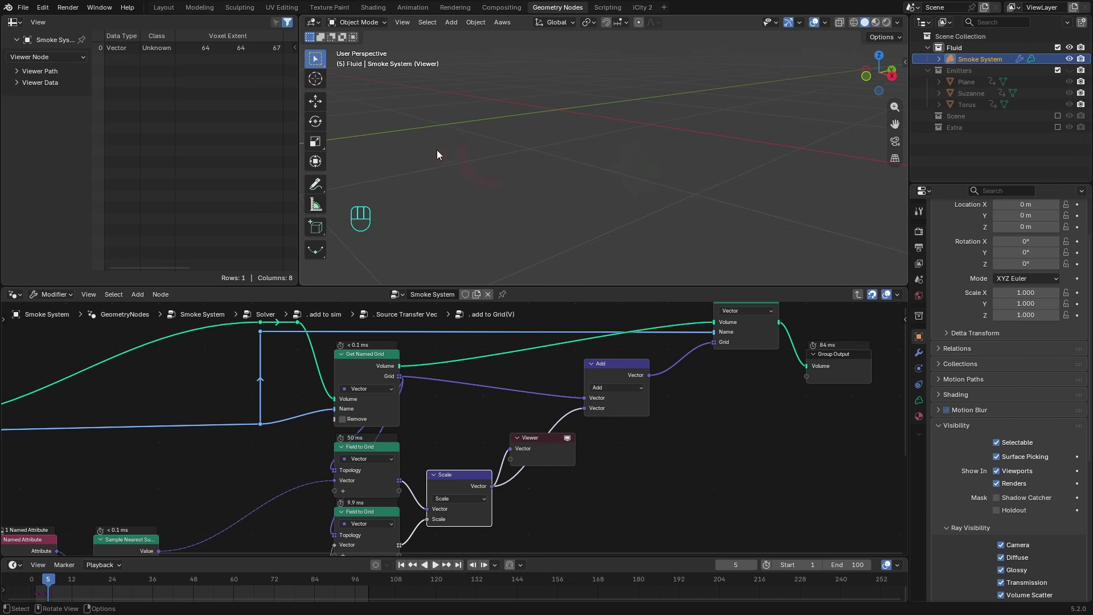
{"action": "left_click", "coordinate": [545, 460]}
{"action": "key", "text": "x"}
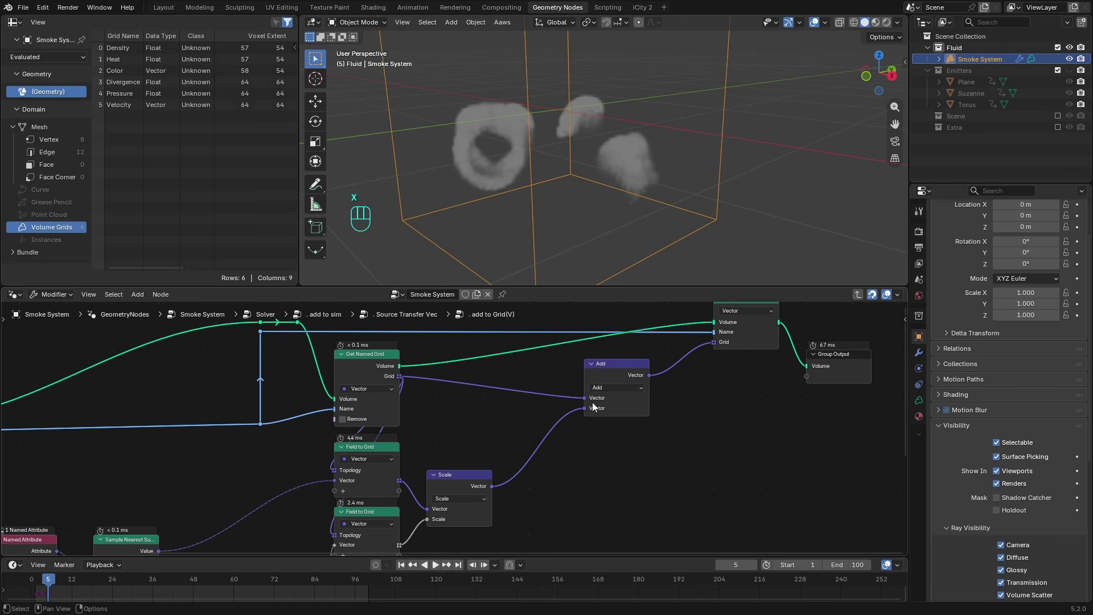
{"action": "left_click", "coordinate": [614, 370], "text": "ctrl+shift"}
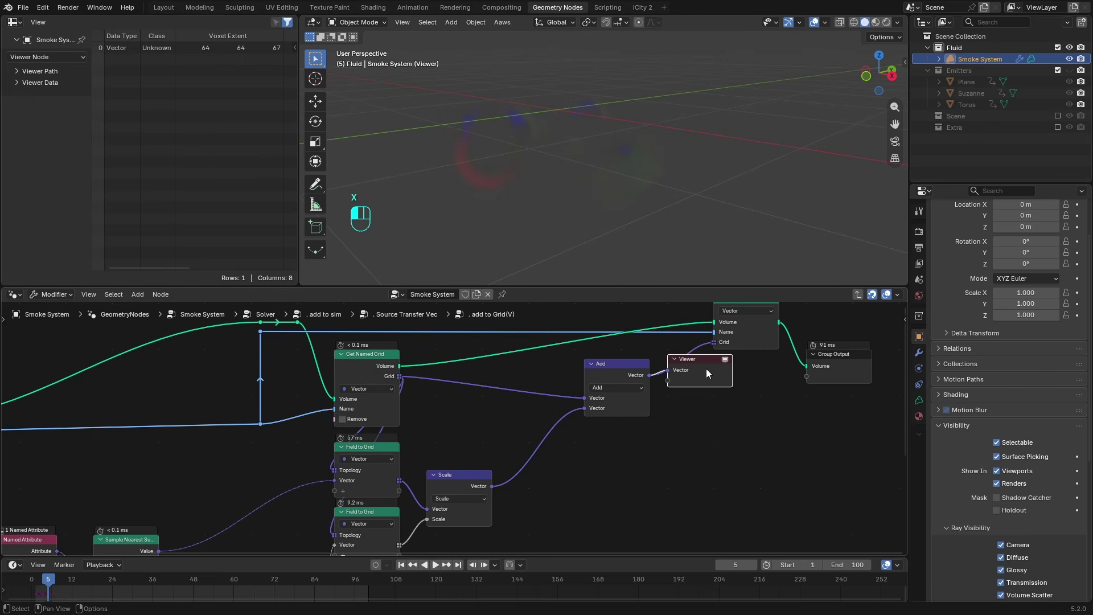
{"action": "key", "text": "ctrl+x"}
- Go back up to the add to sim group and enter the Source Transfer Float group
{"action": "key", "text": "ctrl+Tab"}
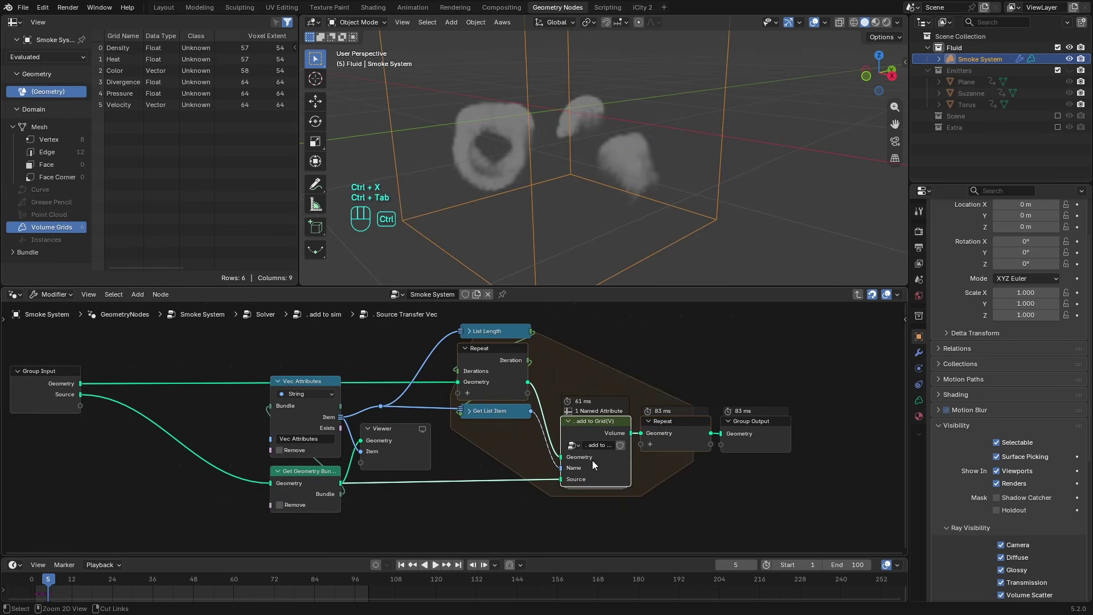
{"action": "key", "text": "ctrl+Tab"}
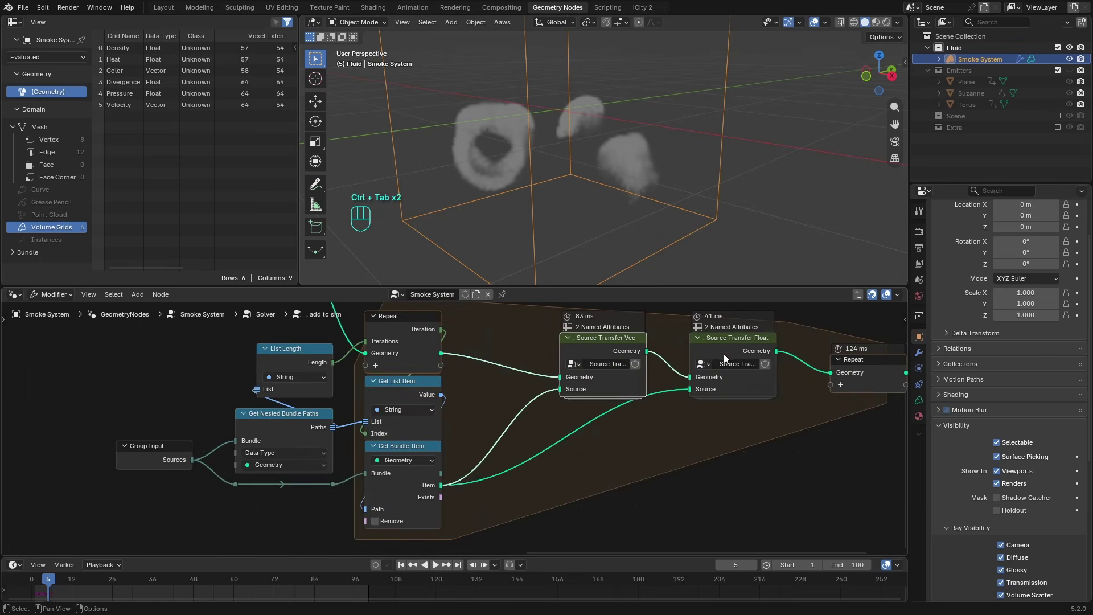
{"action": "left_click", "coordinate": [734, 343]}
{"action": "key", "text": "Tab"}
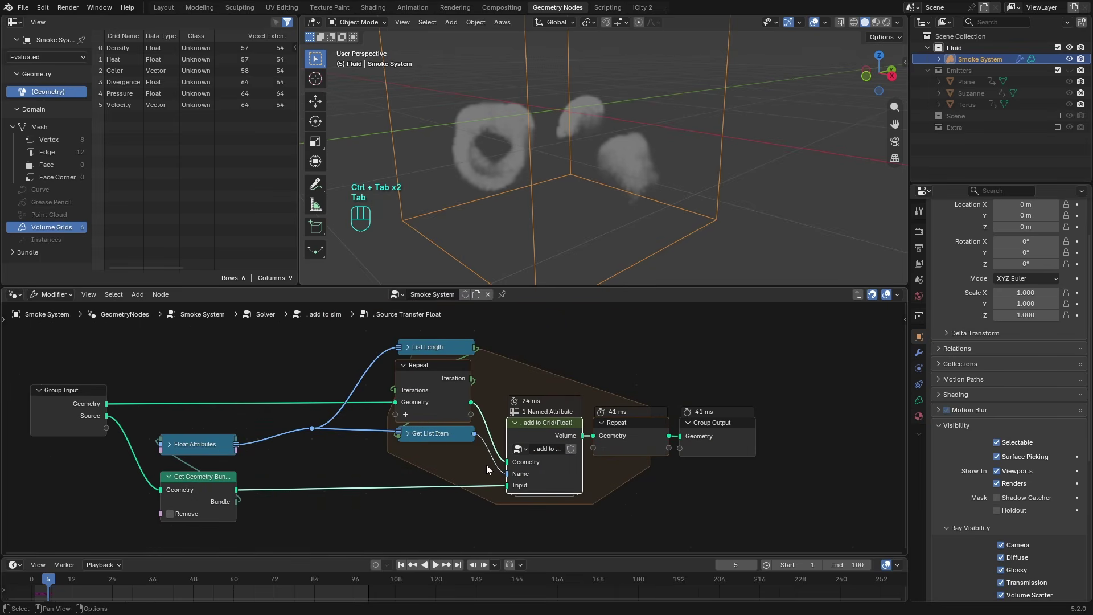
- Preview the Float Attributes item in a Viewer and go into the add to Grid(Float) group
{"action": "left_click", "coordinate": [234, 448], "text": "ctrl+shift"}
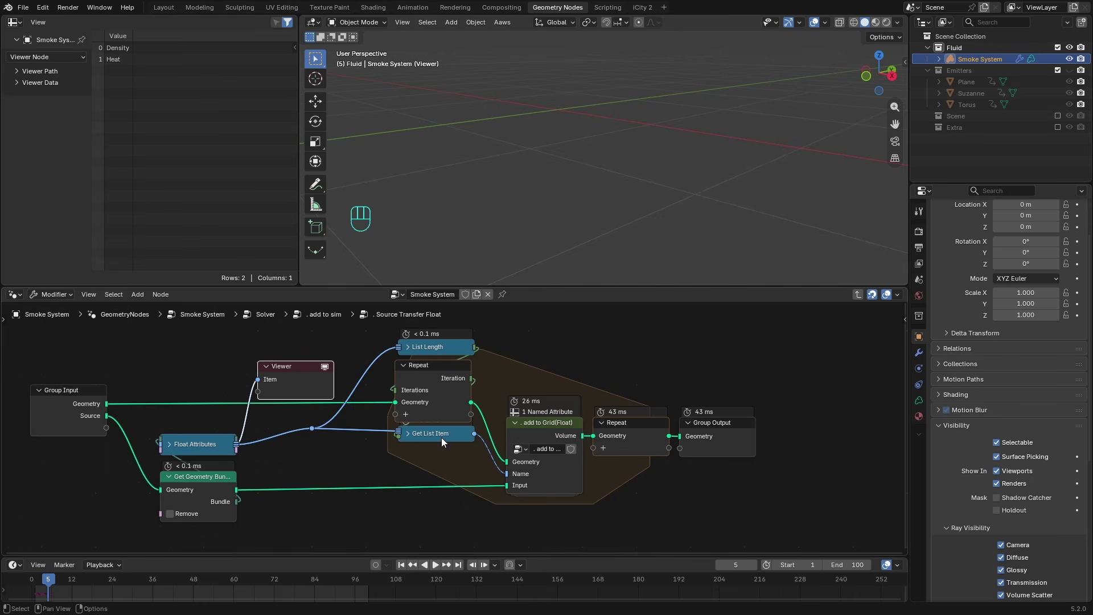
{"action": "left_click", "coordinate": [555, 442]}
{"action": "key", "text": "Tab"}
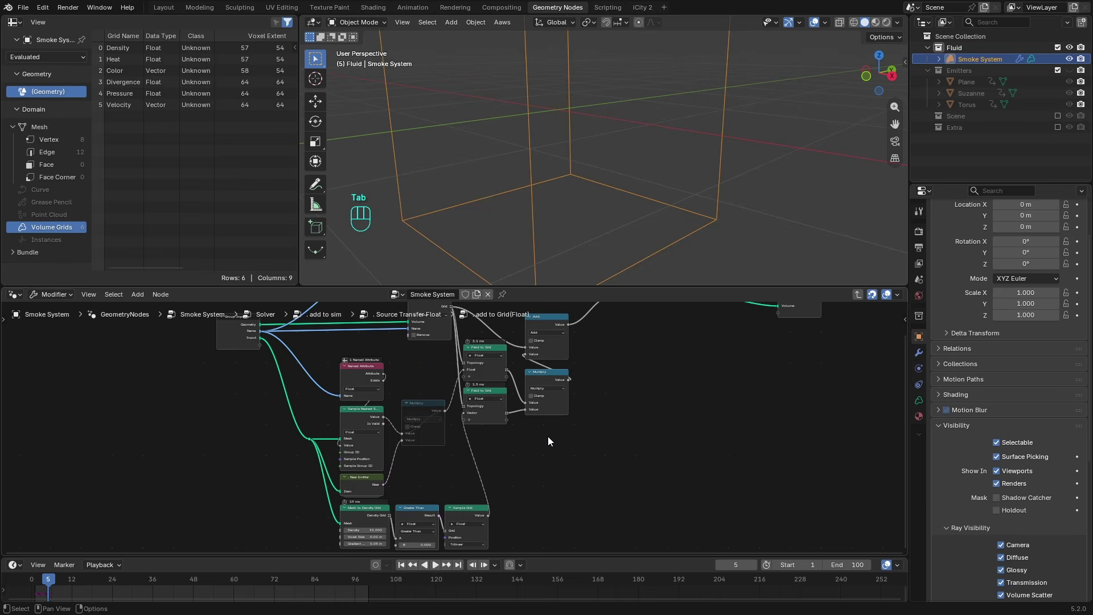
- Delete the muted Multiply node while keeping its link, and delete the unused Near Emitter node
{"action": "middle_click_drag", "start_coordinate": [465, 475], "coordinate": [508, 474]}
{"action": "scroll", "coordinate": [500, 436], "scroll_direction": "up", "scroll_amount": 2}
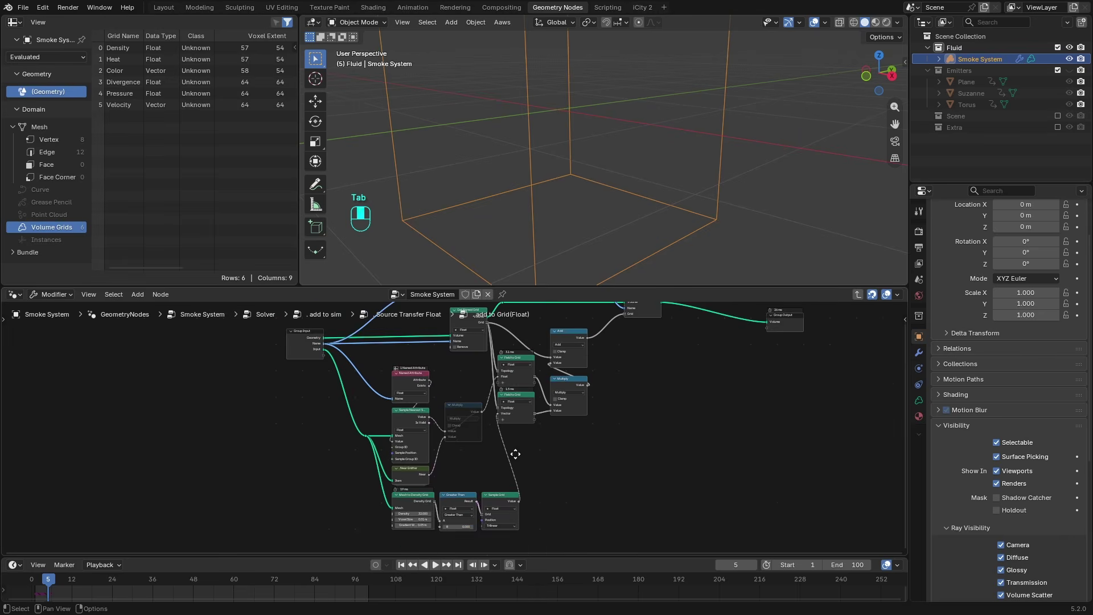
{"action": "scroll", "coordinate": [507, 450], "scroll_direction": "up", "scroll_amount": 1}
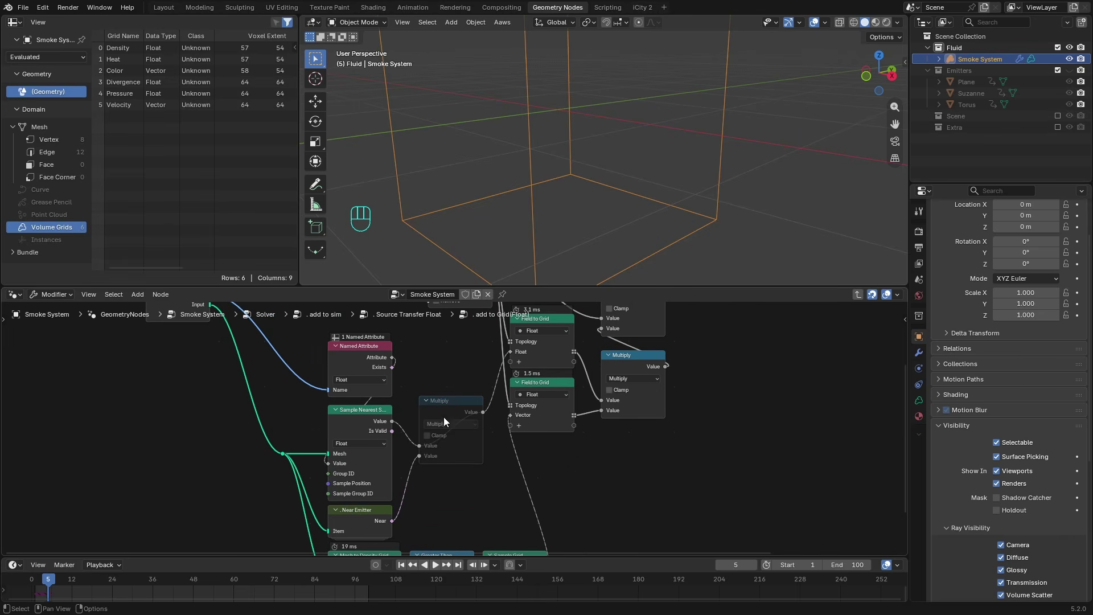
{"action": "left_click", "coordinate": [463, 404]}
{"action": "key", "text": "ctrl+x"}
{"action": "left_click", "coordinate": [366, 514]}
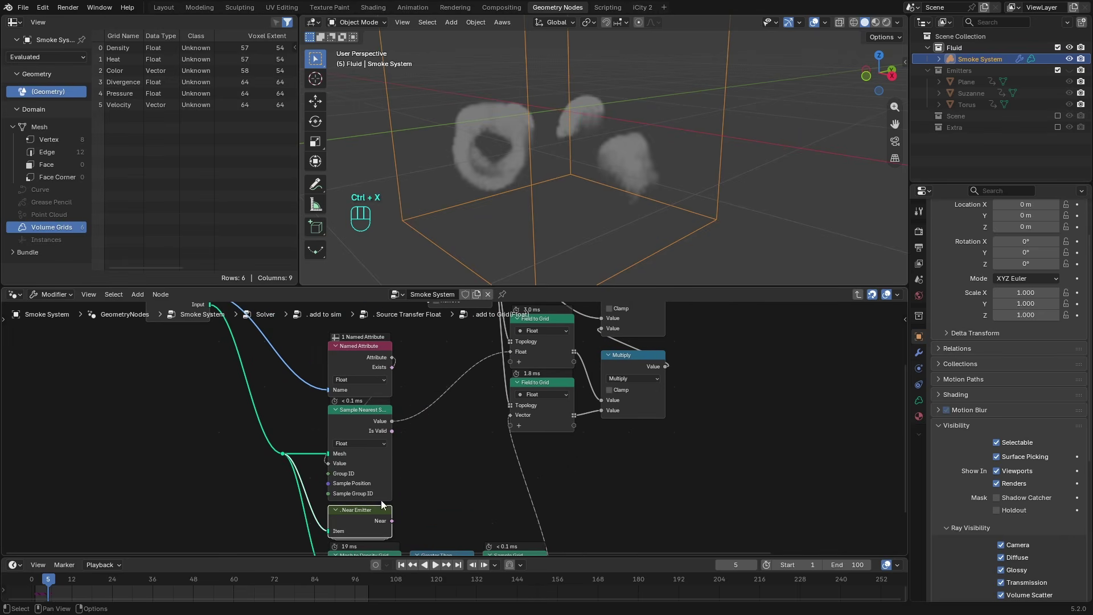
{"action": "key", "text": "x"}
- Move the Mesh to Density Grid, Greater Than and Sample Grid nodes up closer beneath Sample Nearest Surface
{"action": "middle_click_drag", "start_coordinate": [402, 465], "coordinate": [371, 397]}
{"action": "left_click_drag", "start_coordinate": [285, 535], "coordinate": [547, 502]}
{"action": "key", "text": "g"}
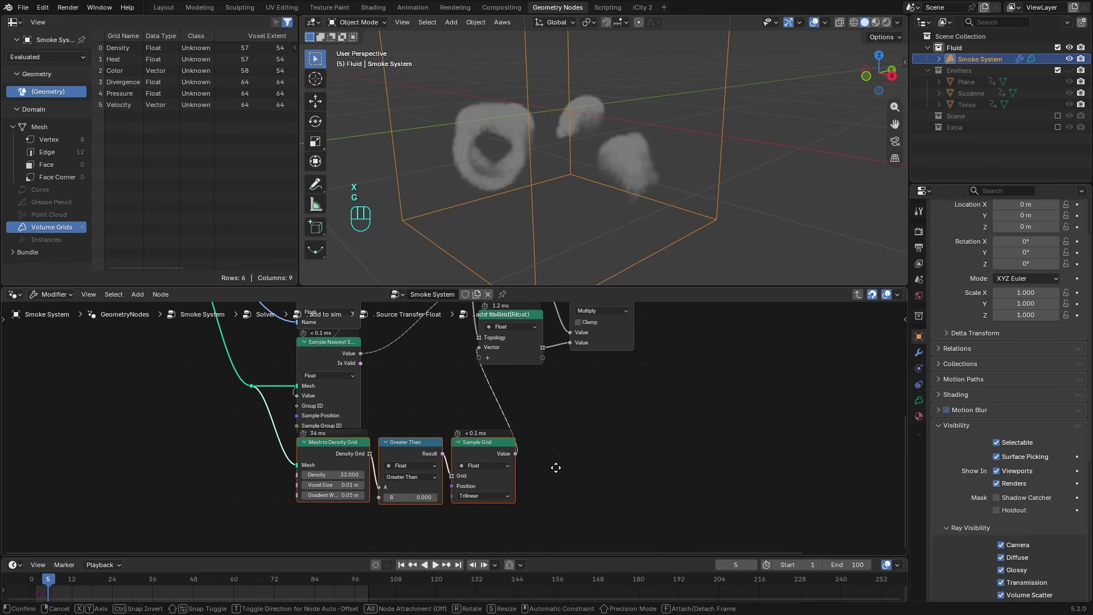
{"action": "left_click", "coordinate": [550, 470]}
{"action": "middle_click_drag", "start_coordinate": [550, 469], "coordinate": [555, 499]}
- Preview the Sample Nearest Surface value and the upper Field to Grid node's float grid in the Viewer
{"action": "left_click", "coordinate": [358, 380], "text": "ctrl+shift"}
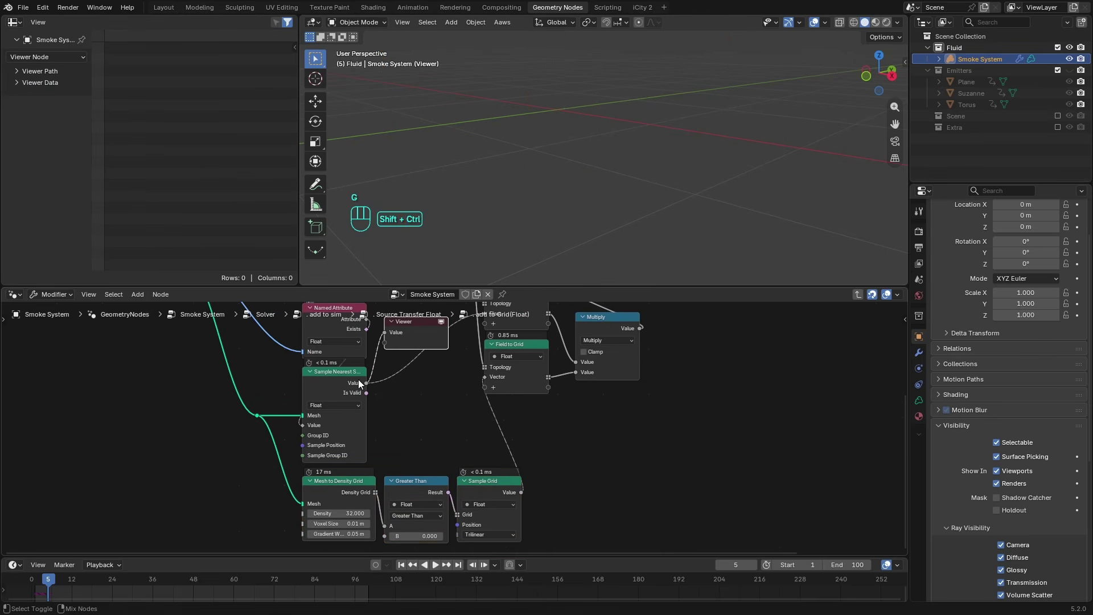
{"action": "middle_click_drag", "start_coordinate": [412, 377], "coordinate": [433, 396]}
{"action": "scroll", "coordinate": [449, 405], "scroll_direction": "down", "scroll_amount": 2}
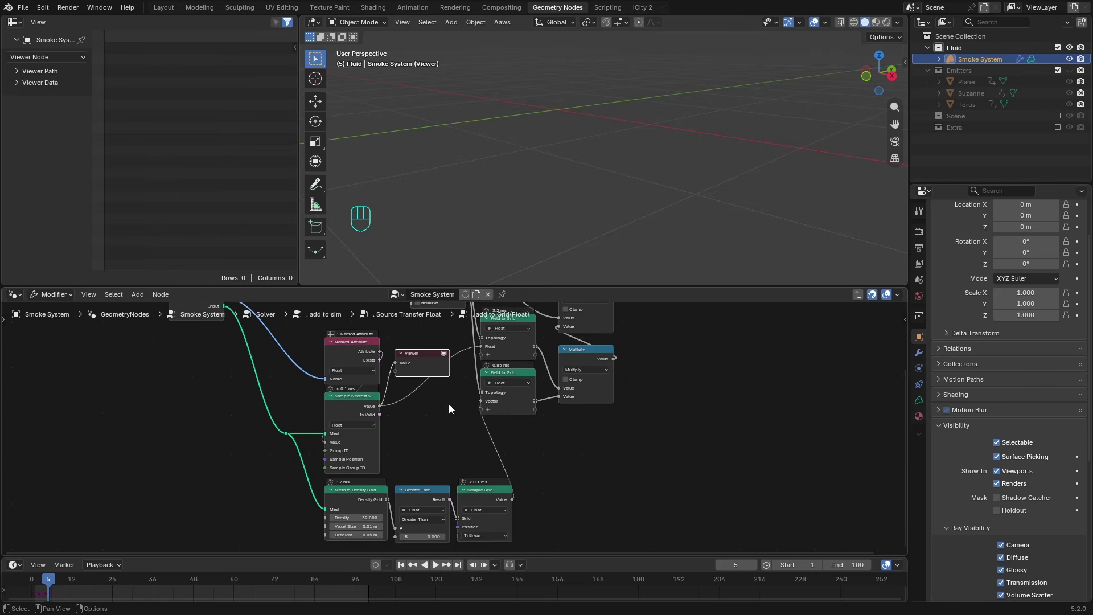
{"action": "left_click", "coordinate": [524, 368], "text": "ctrl+shift"}
{"action": "mouse_move", "coordinate": [603, 225]}
{"action": "middle_mouse_down"}
{"action": "mouse_move", "coordinate": [623, 204]}
{"action": "mouse_move", "coordinate": [617, 220]}
{"action": "middle_mouse_up"}
{"action": "middle_click_drag", "start_coordinate": [539, 372], "coordinate": [531, 442]}
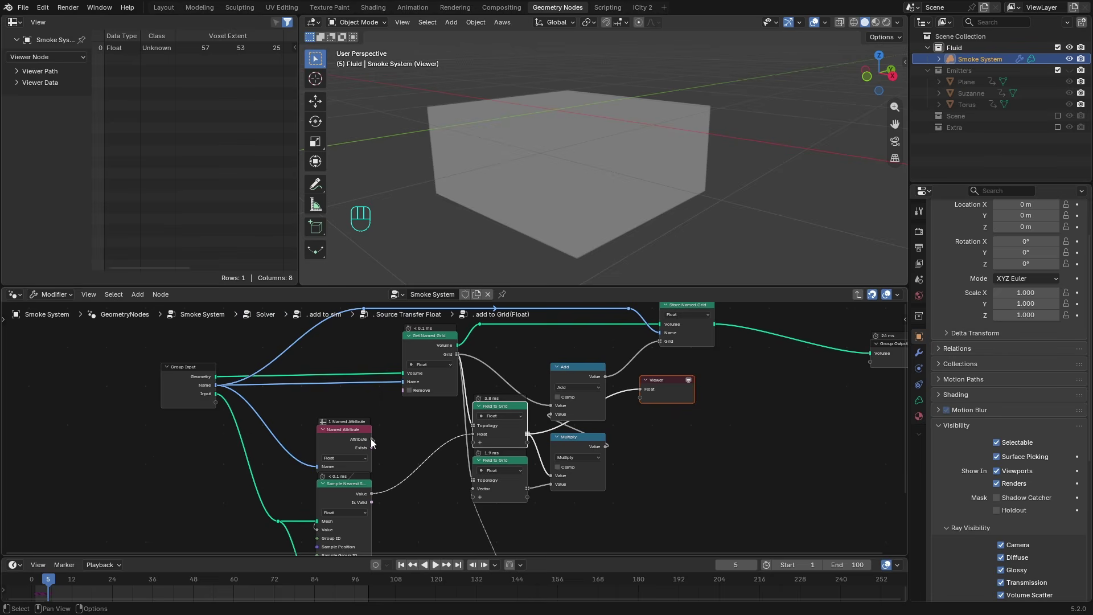
{"action": "left_click", "coordinate": [218, 389], "text": "ctrl+shift"}
{"action": "left_click", "coordinate": [524, 428], "text": "ctrl+shift"}
- Preview the lower Field to Grid, Greater Than and Sample Grid outputs, and return the Viewer to the lower Field to Grid
{"action": "middle_click_drag", "start_coordinate": [486, 557], "coordinate": [493, 486]}
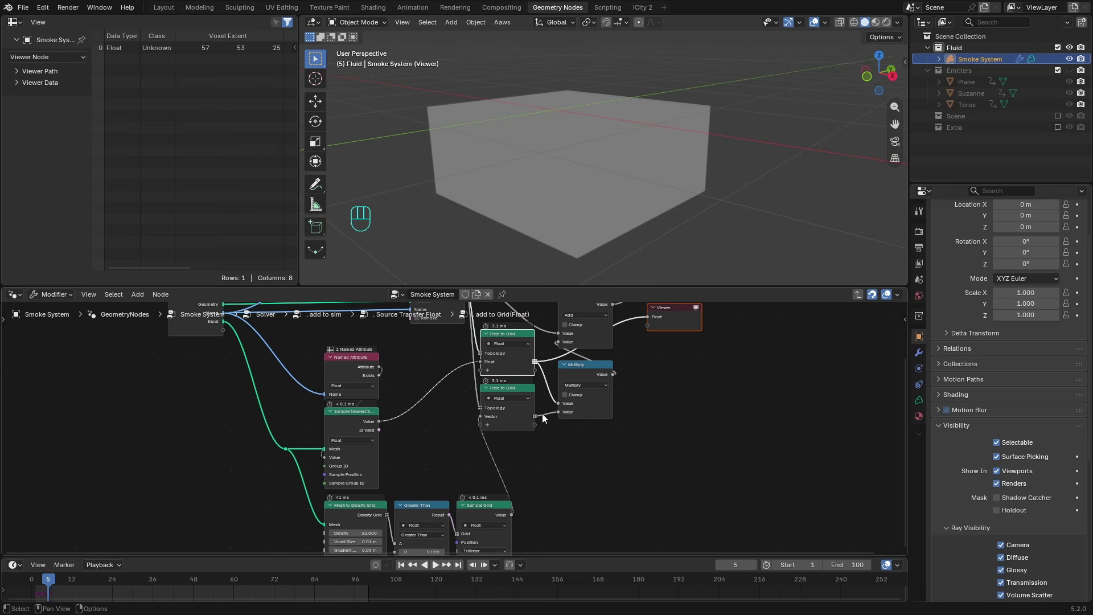
{"action": "left_click", "coordinate": [532, 415], "text": "ctrl+shift"}
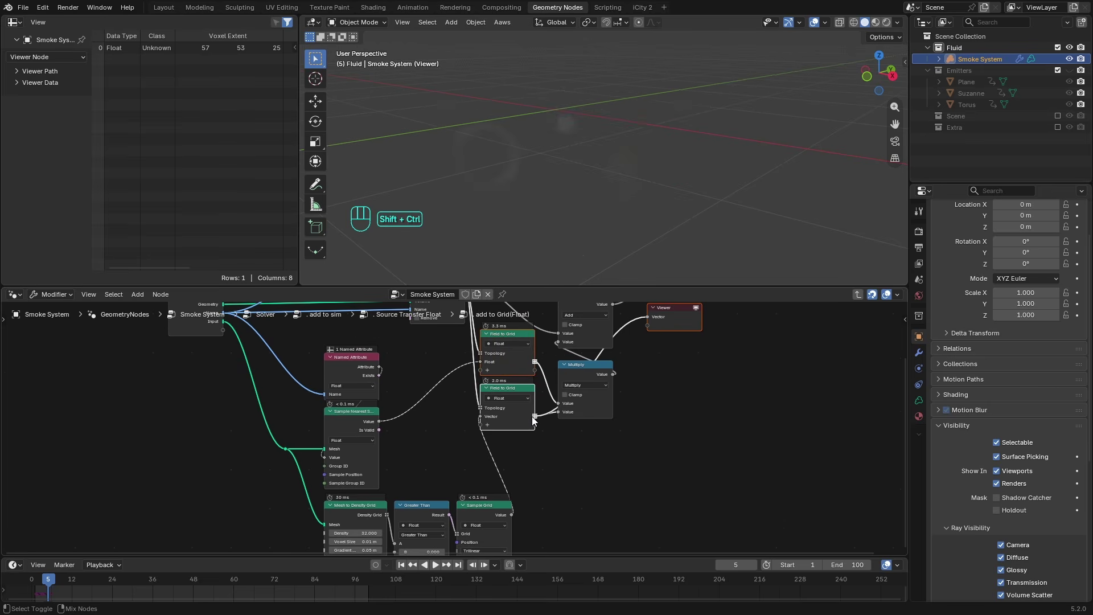
{"action": "middle_click_drag", "start_coordinate": [548, 498], "coordinate": [540, 459]}
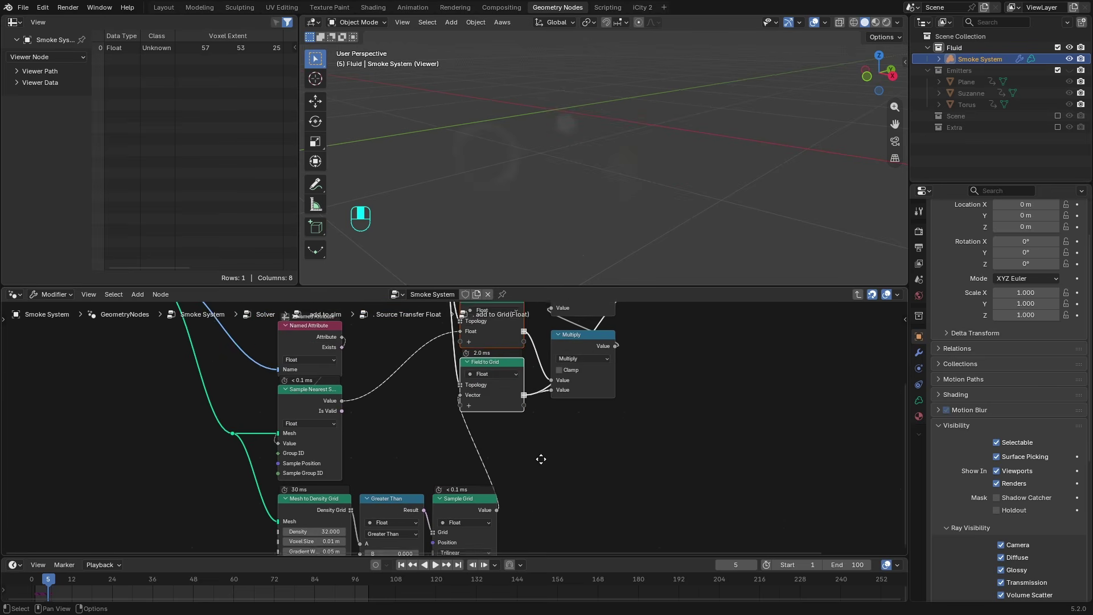
{"action": "scroll", "coordinate": [540, 459], "scroll_direction": "up", "scroll_amount": 2}
{"action": "middle_click_drag", "start_coordinate": [466, 540], "coordinate": [488, 464]}
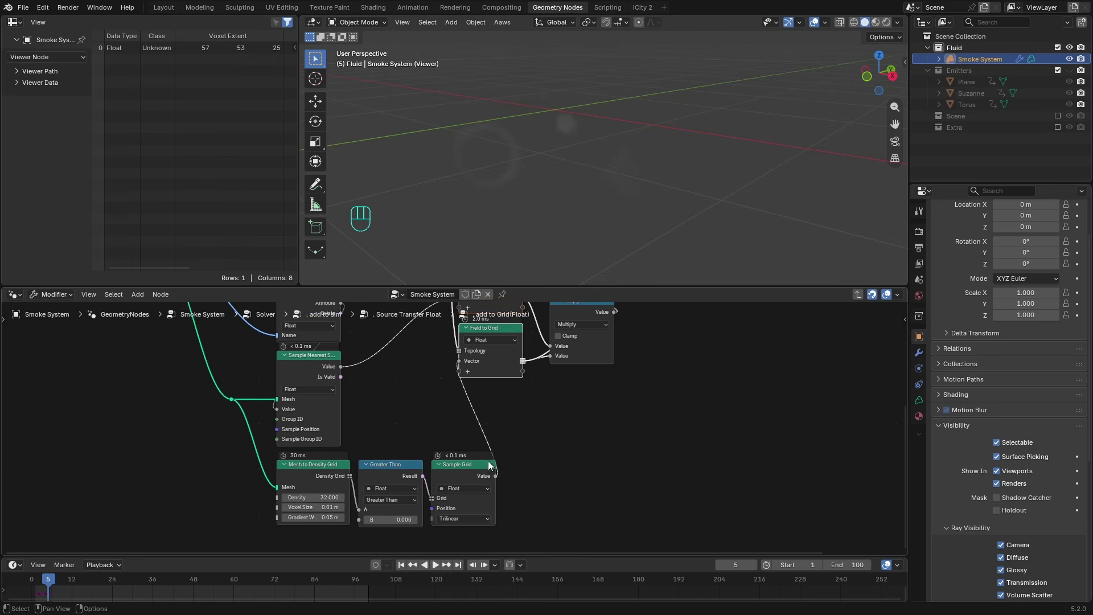
{"action": "left_click", "coordinate": [471, 466]}
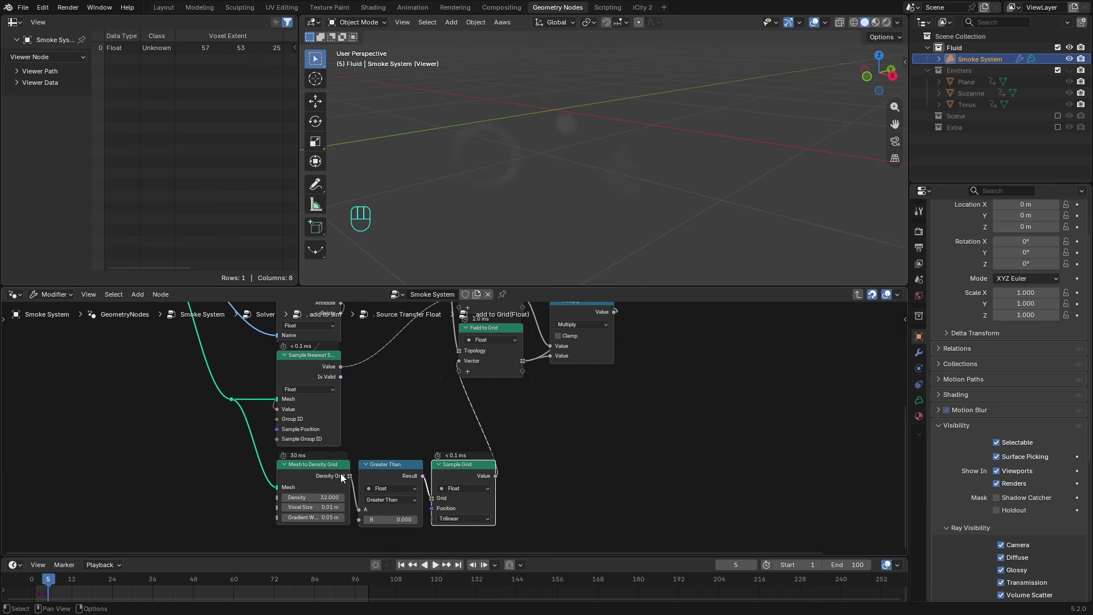
{"action": "left_click", "coordinate": [391, 470], "text": "ctrl+shift"}
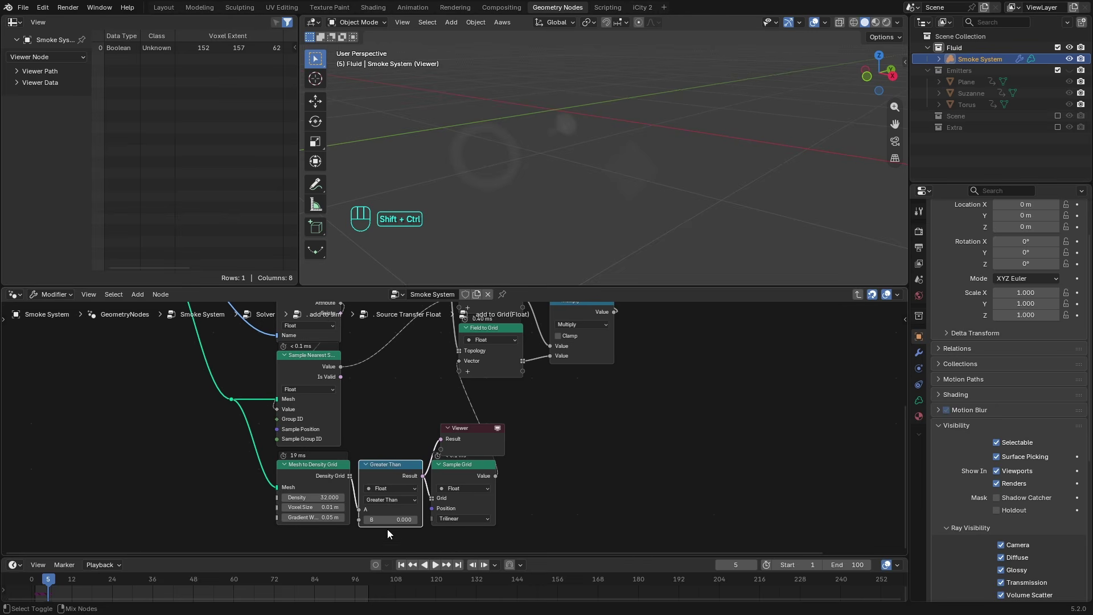
{"action": "left_click", "coordinate": [477, 474], "text": "ctrl+shift"}
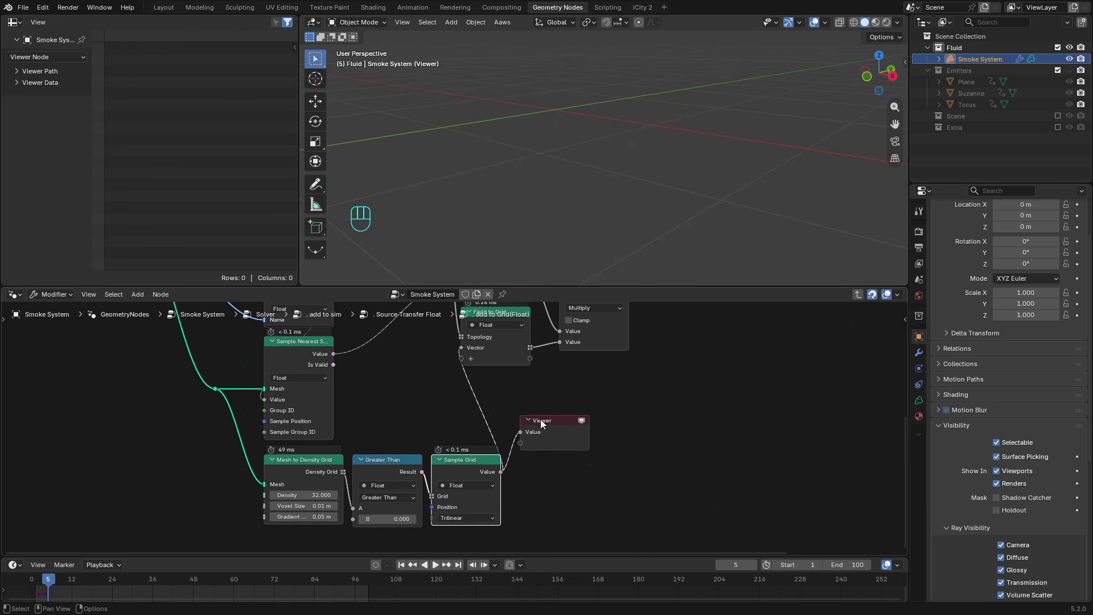
{"action": "scroll", "coordinate": [541, 422], "scroll_direction": "up", "scroll_amount": 1}
{"action": "left_click", "coordinate": [519, 391], "text": "ctrl+shift"}
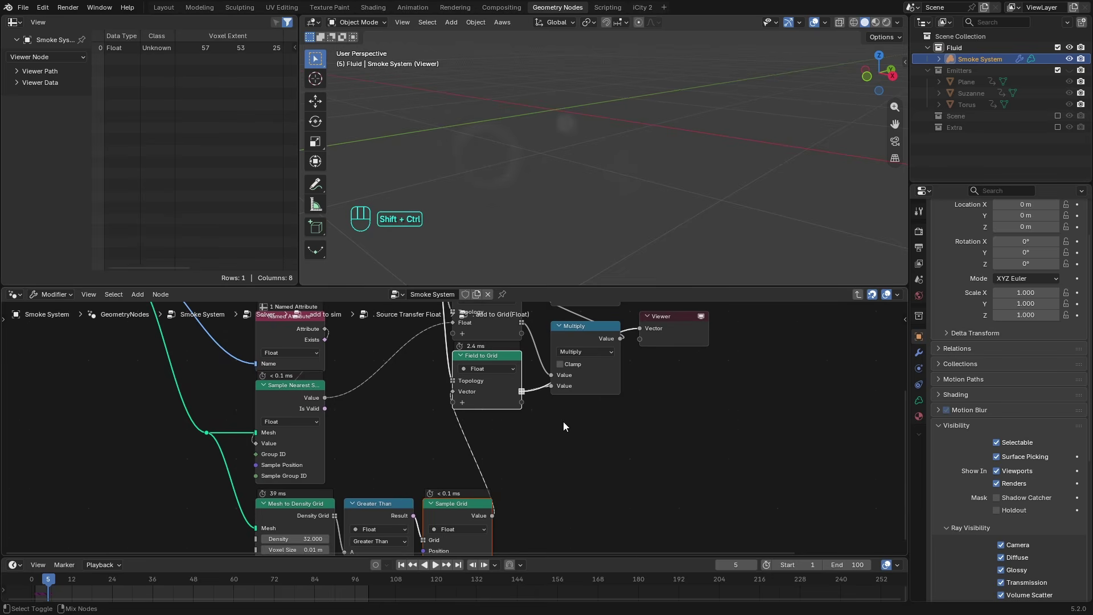
- Preview the Add node's value before deleting the Viewer, and go back up to Source Transfer Float
{"action": "middle_click_drag", "start_coordinate": [699, 387], "coordinate": [665, 452]}
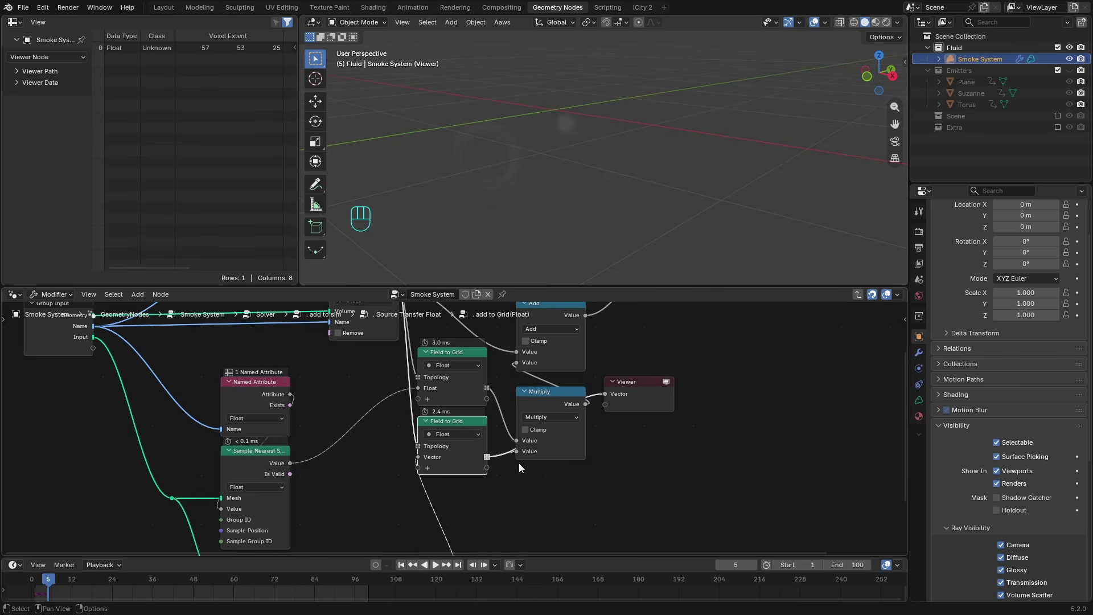
{"action": "left_click", "coordinate": [638, 405]}
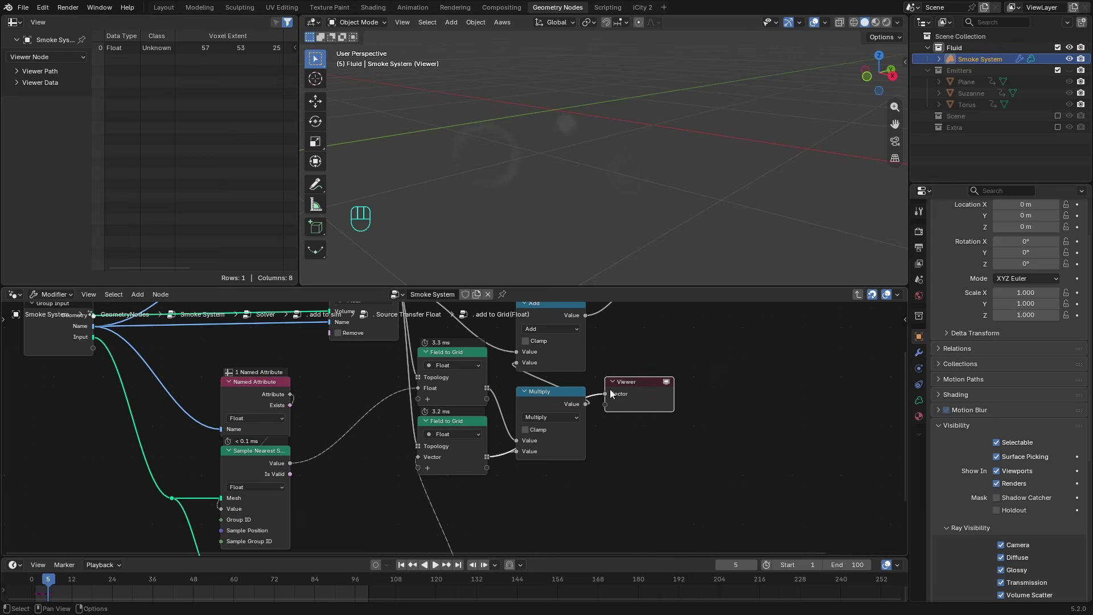
{"action": "middle_click_drag", "start_coordinate": [597, 341], "coordinate": [580, 383]}
{"action": "left_click", "coordinate": [559, 356], "text": "ctrl+shift"}
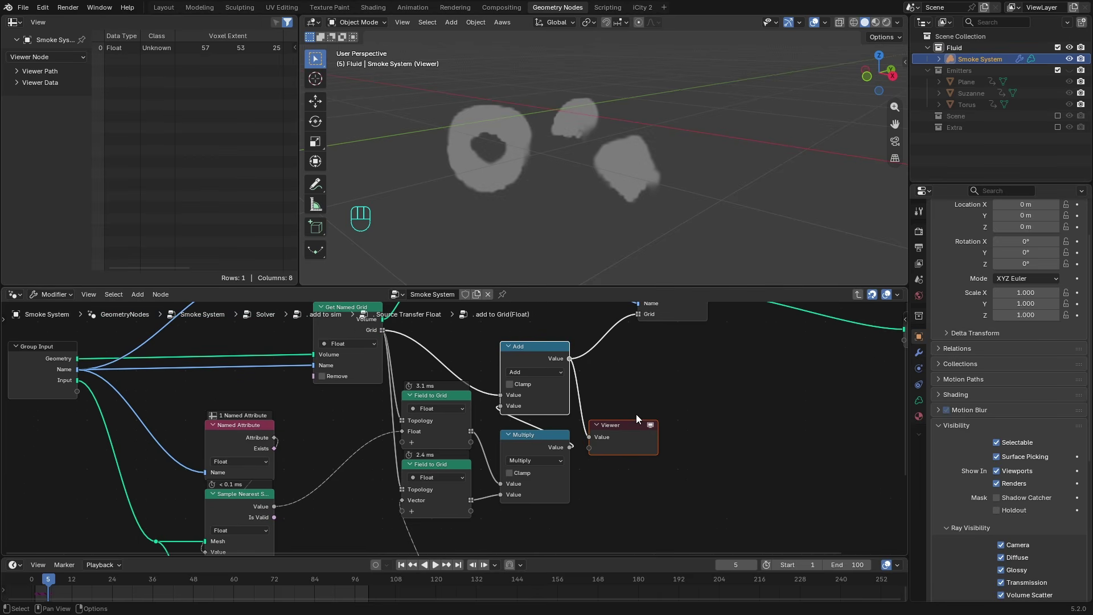
{"action": "left_click", "coordinate": [641, 434]}
{"action": "key", "text": "x"}
{"action": "middle_click_drag", "start_coordinate": [661, 381], "coordinate": [635, 428]}
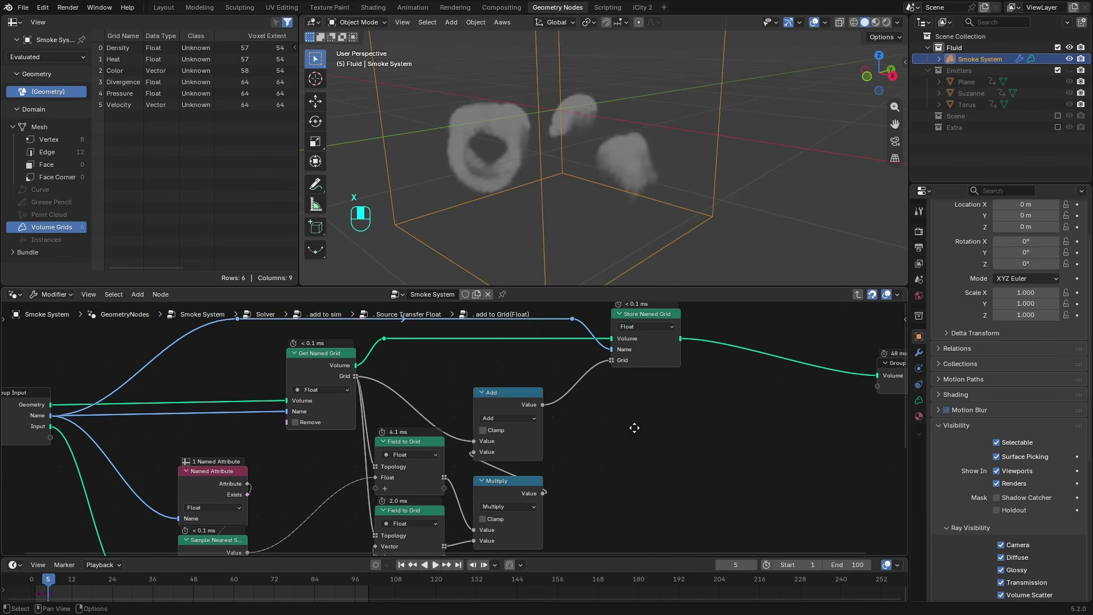
{"action": "key", "text": "ctrl+Tab"}
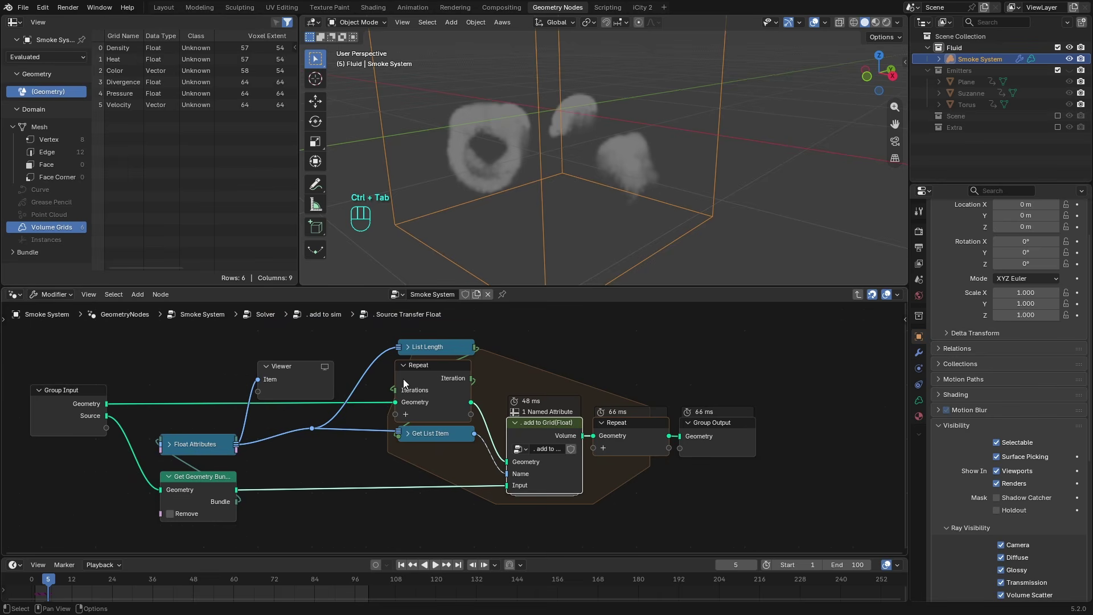
- Delete the Viewer node from Source Transfer Float and go back up to the Solver group
{"action": "left_click", "coordinate": [302, 391]}
{"action": "key", "text": "x"}
{"action": "key", "text": "ctrl+Tab"}
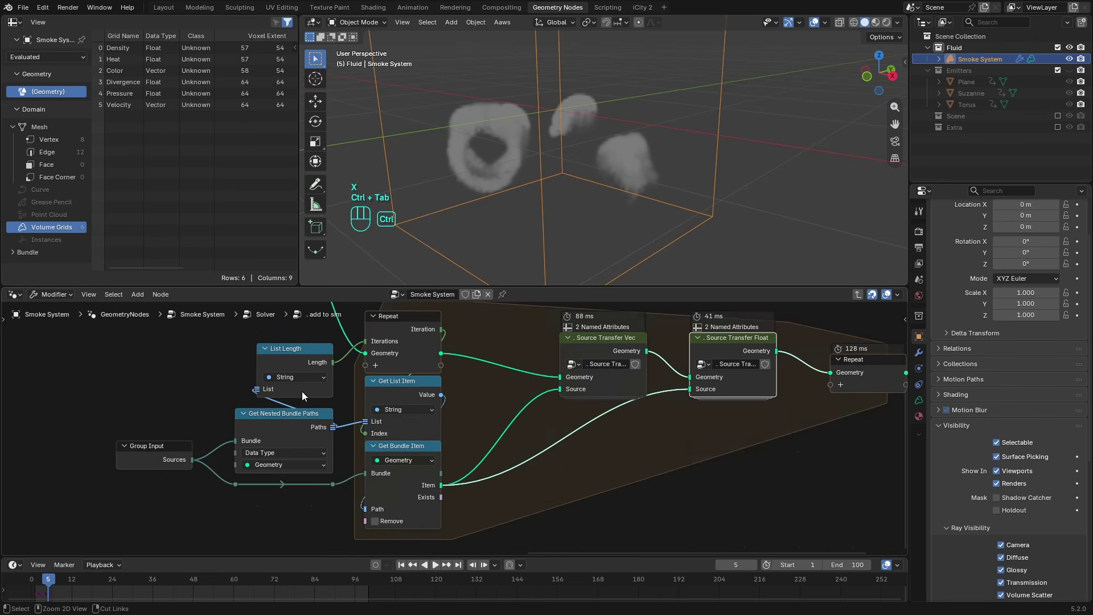
{"action": "key", "text": "ctrl+Tab"}
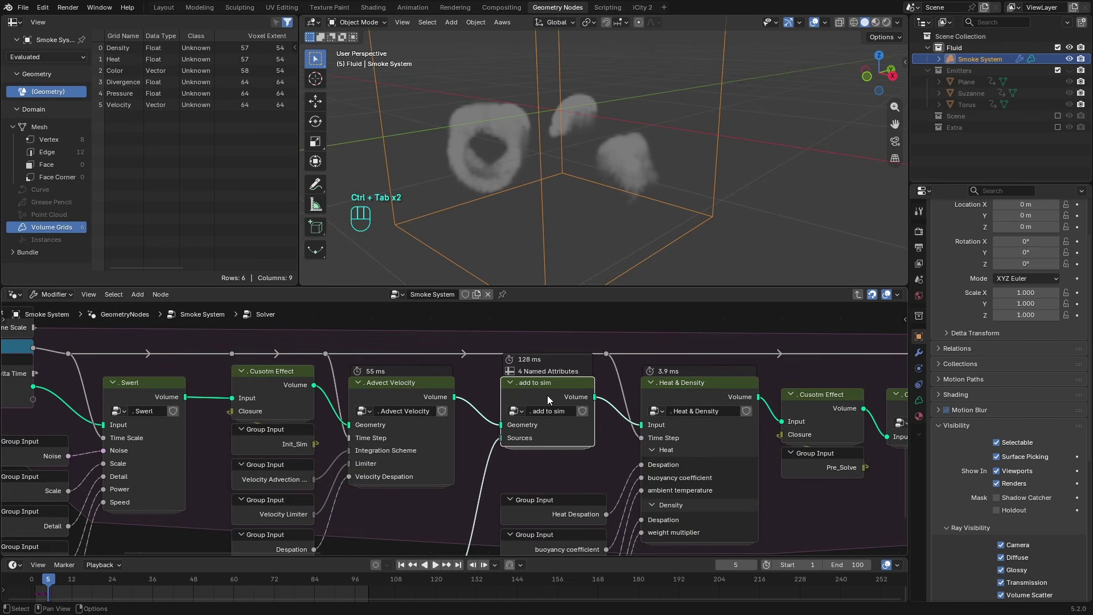
{"action": "left_click", "coordinate": [555, 412]}
{"action": "key", "text": "Tab"}
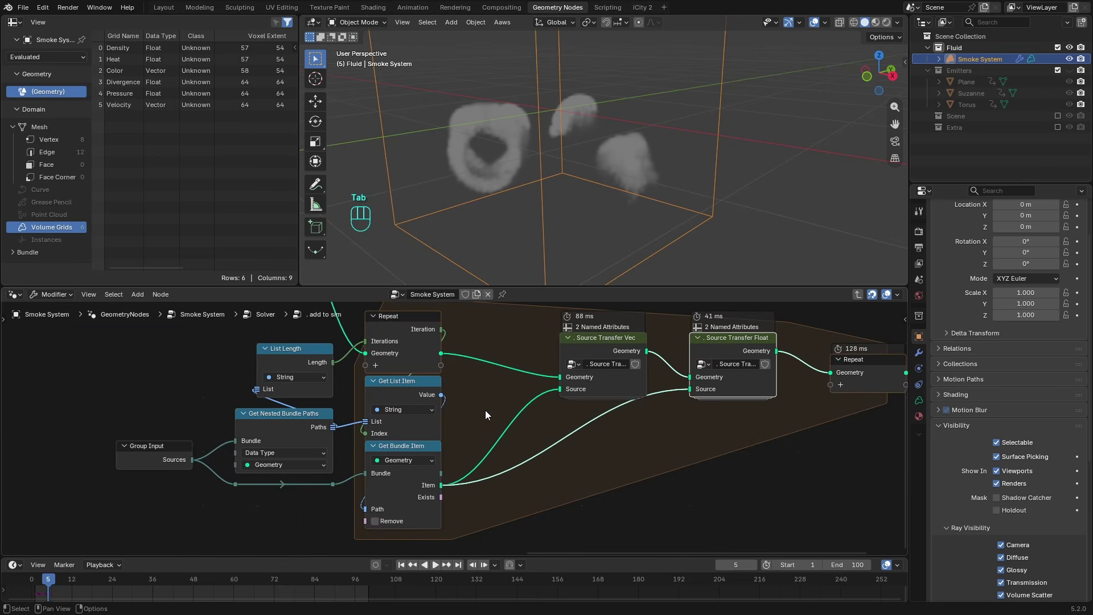
{"action": "key", "text": "ctrl+Tab"}
- Move the column of Group Input nodes feeding Heat & Density up closer beneath the add to sim node
{"action": "left_click", "coordinate": [563, 384]}
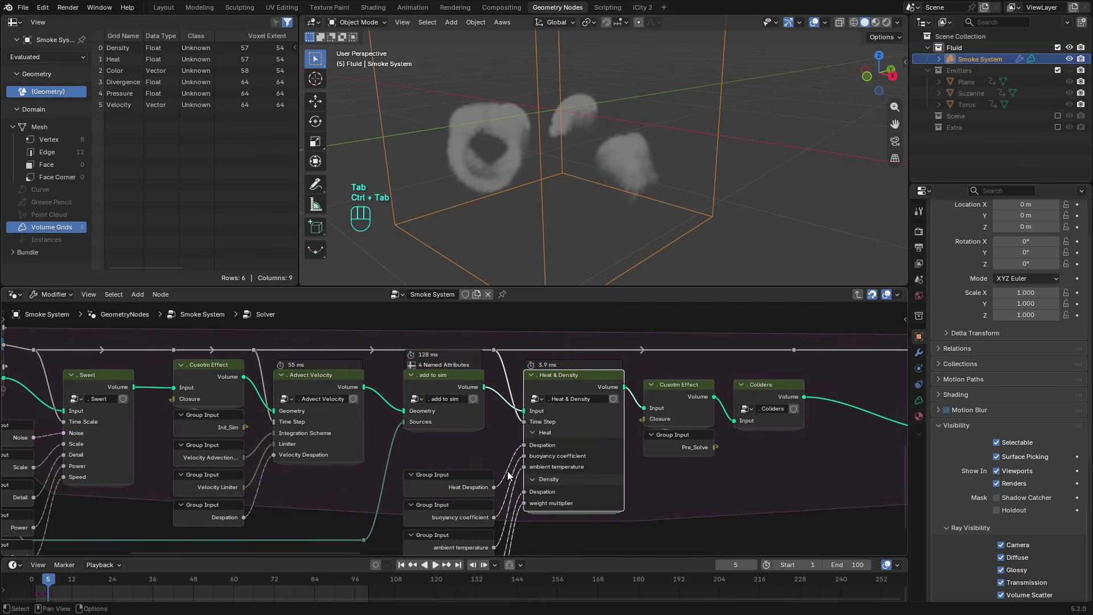
{"action": "scroll", "coordinate": [459, 453], "scroll_direction": "down", "scroll_amount": 2}
{"action": "left_click_drag", "start_coordinate": [459, 452], "coordinate": [473, 547]}
{"action": "scroll", "coordinate": [514, 514], "scroll_direction": "up", "scroll_amount": 2}
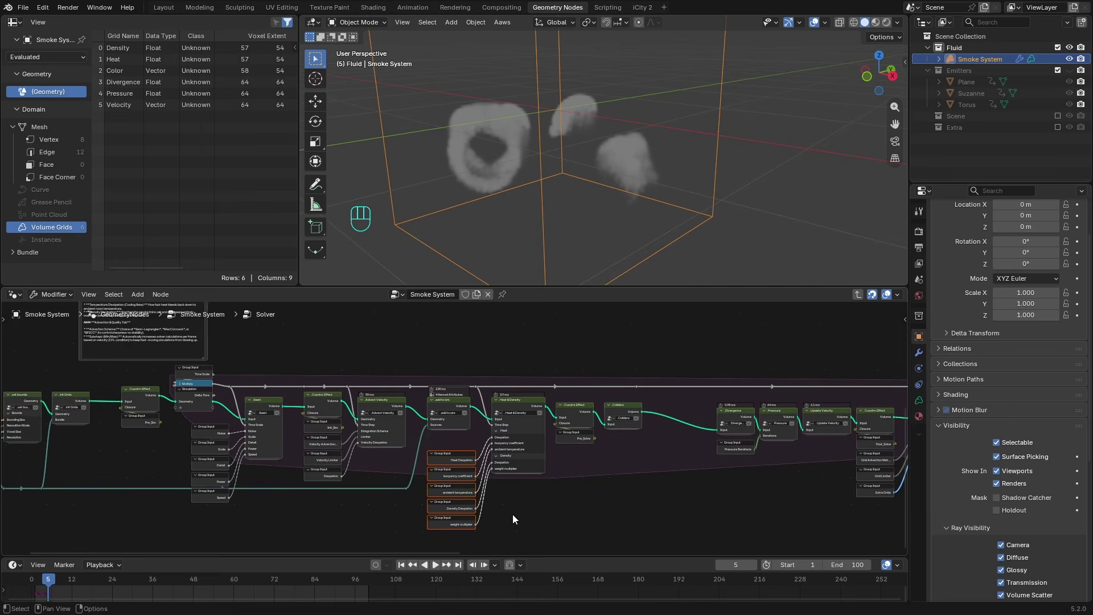
{"action": "key", "text": "g"}
{"action": "scroll", "coordinate": [458, 428], "scroll_direction": "up", "scroll_amount": 2}
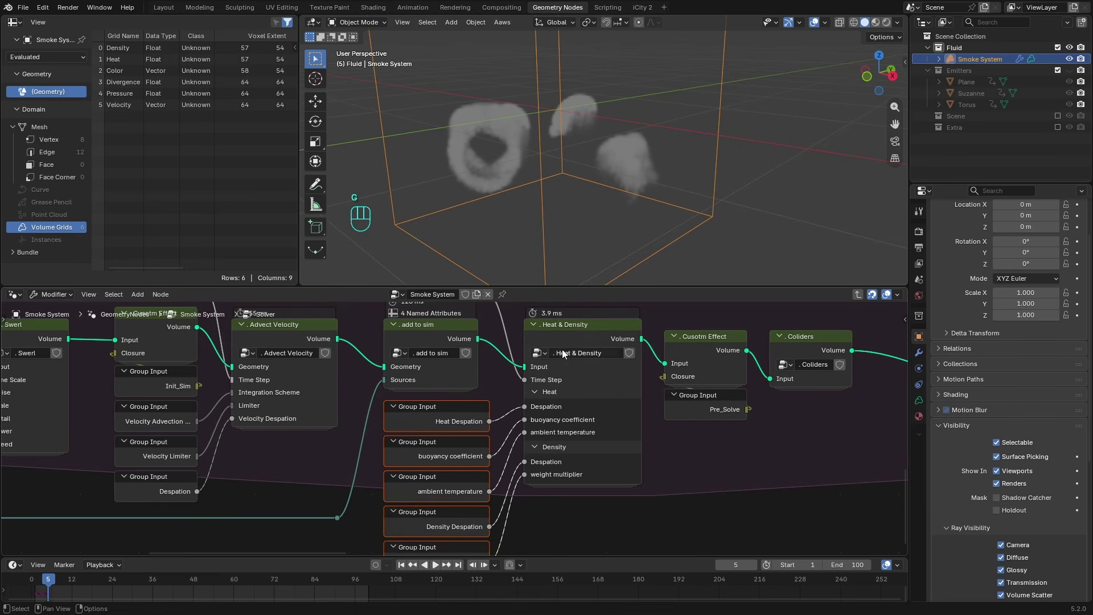
- Open the Heat & Density group and examine how Heat Despation reduces the Heat grid through Subtract and Multiply
{"action": "left_click", "coordinate": [573, 330]}
{"action": "key", "text": "Tab"}
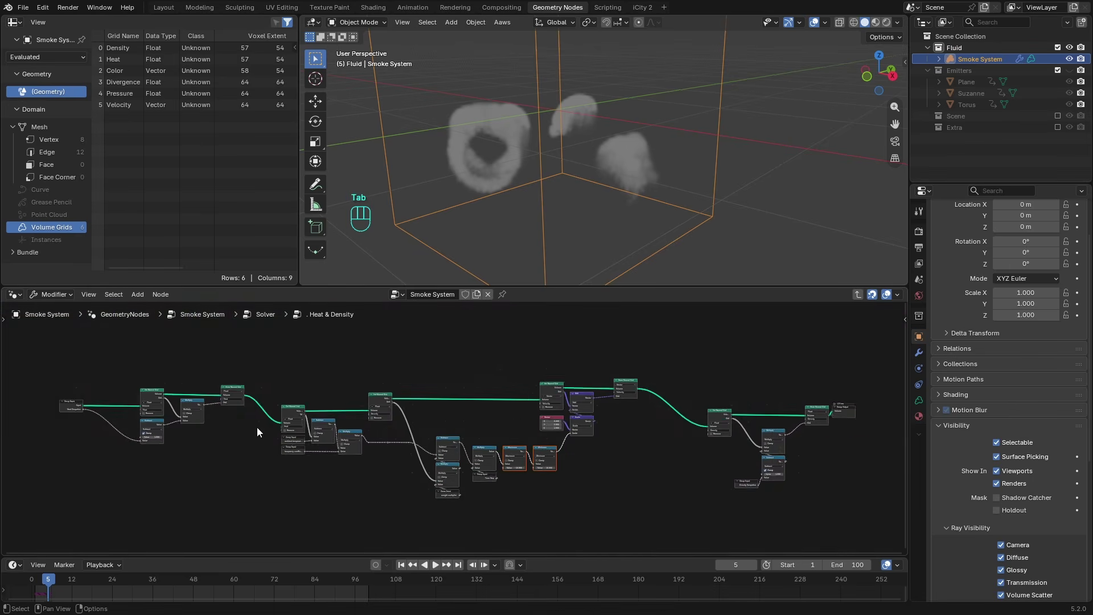
{"action": "scroll", "coordinate": [568, 423], "scroll_direction": "up", "scroll_amount": 3}
{"action": "middle_click_drag", "start_coordinate": [664, 418], "coordinate": [510, 456]}
{"action": "scroll", "coordinate": [456, 450], "scroll_direction": "up", "scroll_amount": 2}
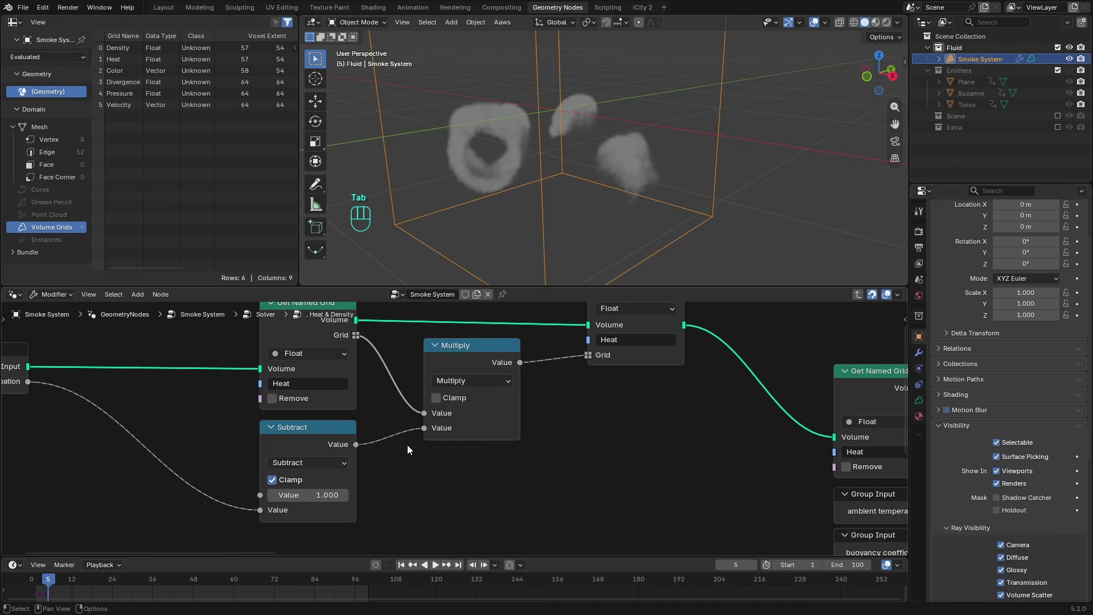
{"action": "scroll", "coordinate": [256, 451], "scroll_direction": "down", "scroll_amount": 1}
{"action": "middle_click_drag", "start_coordinate": [217, 450], "coordinate": [284, 438]}
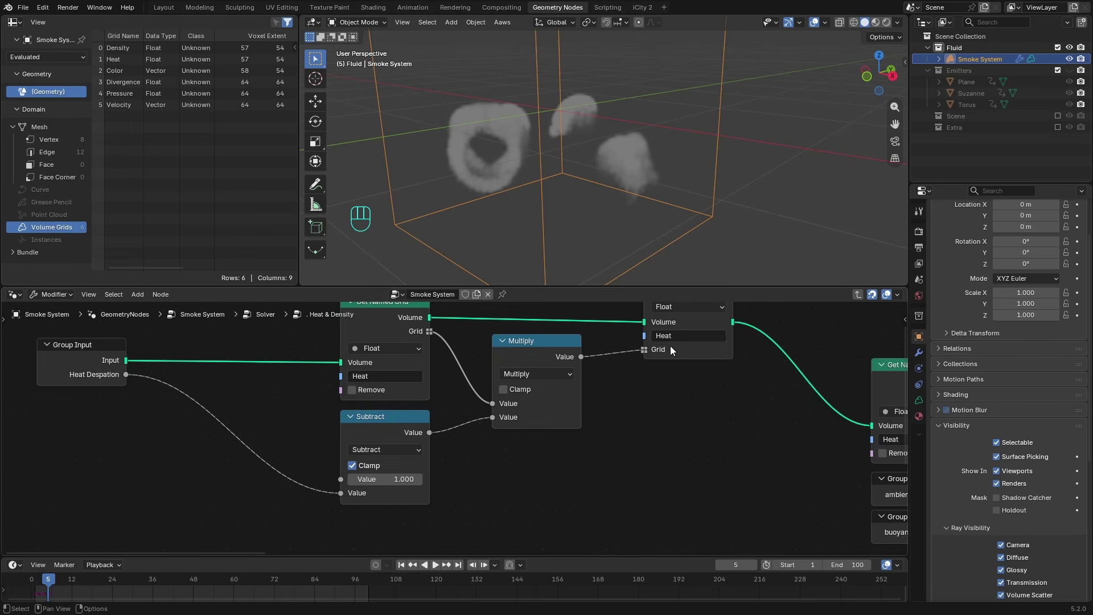
{"action": "scroll", "coordinate": [450, 475], "scroll_direction": "down", "scroll_amount": 2}
{"action": "middle_click_drag", "start_coordinate": [630, 445], "coordinate": [362, 432]}
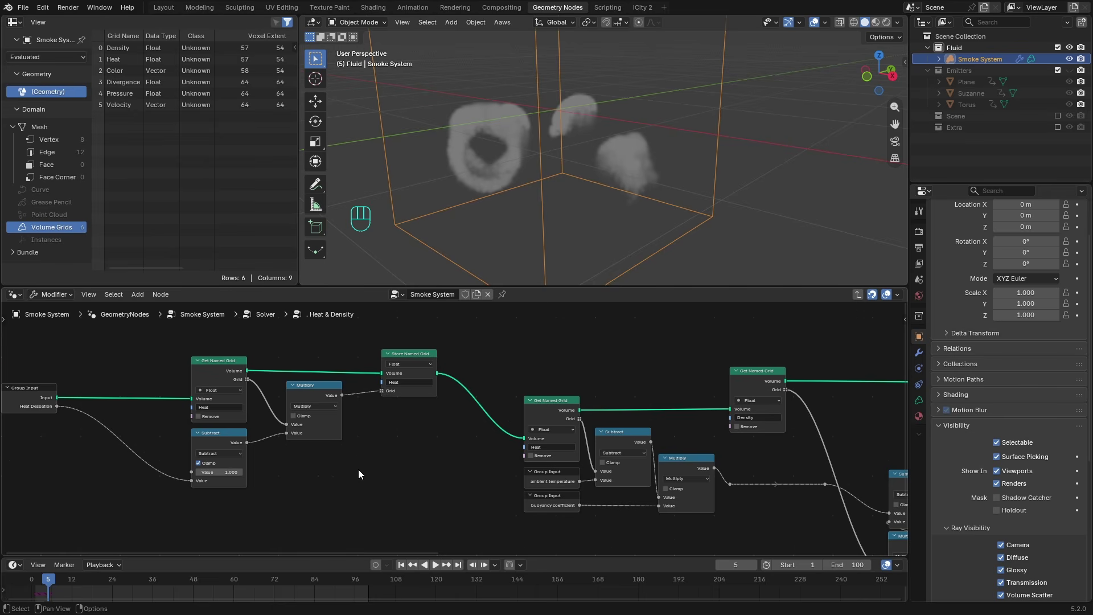
- Follow the buoyancy chain from the Heat and Density grids through to the stored Velocity grid
{"action": "middle_click_drag", "start_coordinate": [358, 470], "coordinate": [281, 442]}
{"action": "scroll", "coordinate": [243, 442], "scroll_direction": "up", "scroll_amount": 2}
{"action": "scroll", "coordinate": [678, 404], "scroll_direction": "up", "scroll_amount": 1}
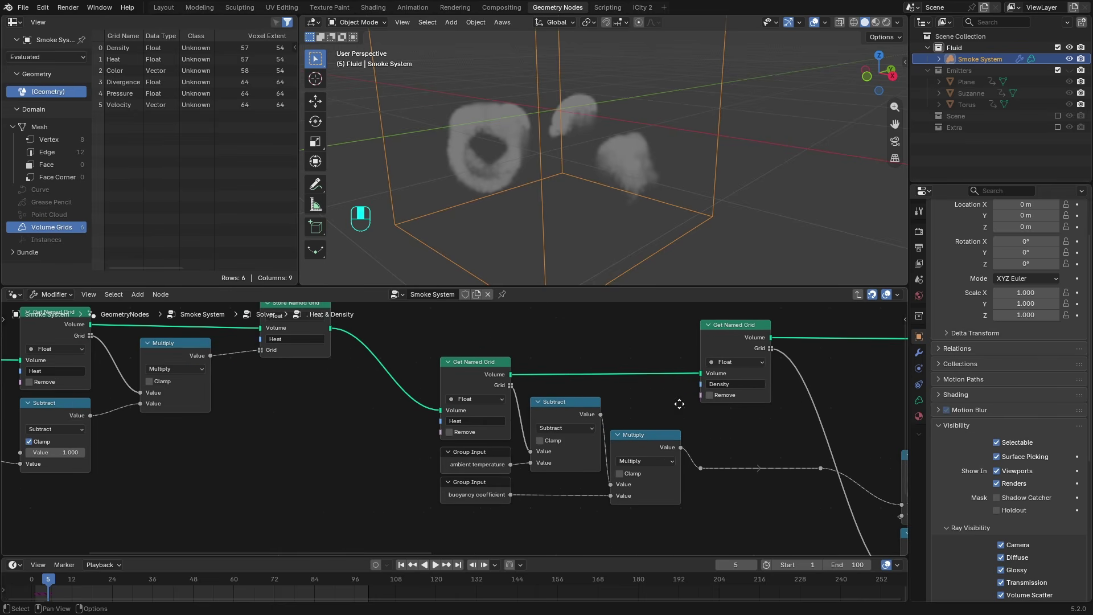
{"action": "middle_click_drag", "start_coordinate": [679, 404], "coordinate": [502, 415]}
{"action": "middle_click_drag", "start_coordinate": [449, 449], "coordinate": [461, 413]}
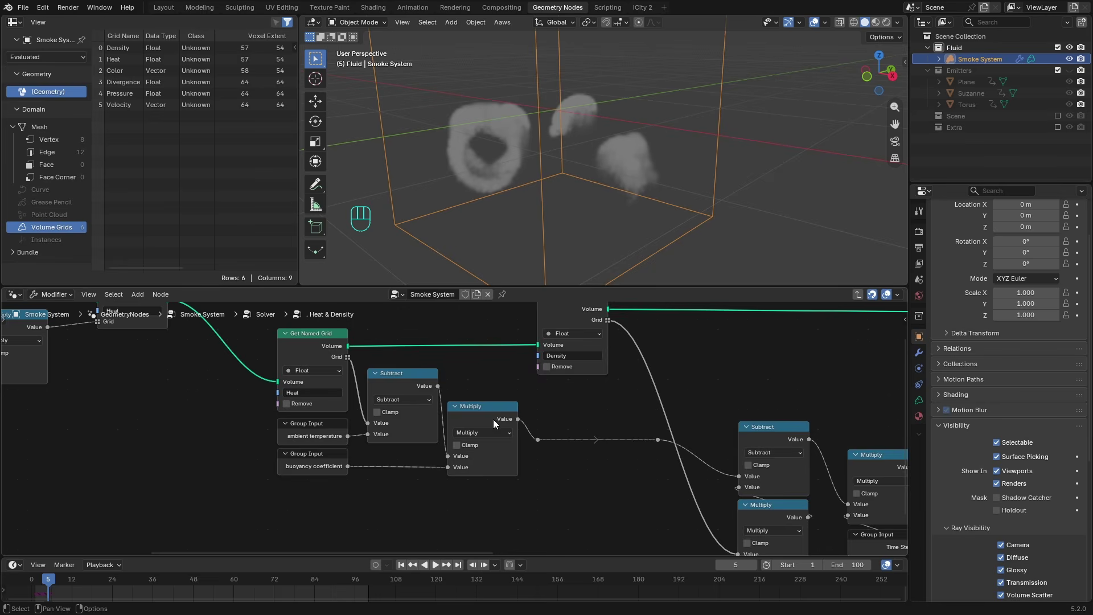
{"action": "scroll", "coordinate": [501, 420], "scroll_direction": "down", "scroll_amount": 6}
{"action": "middle_click_drag", "start_coordinate": [583, 421], "coordinate": [437, 424]}
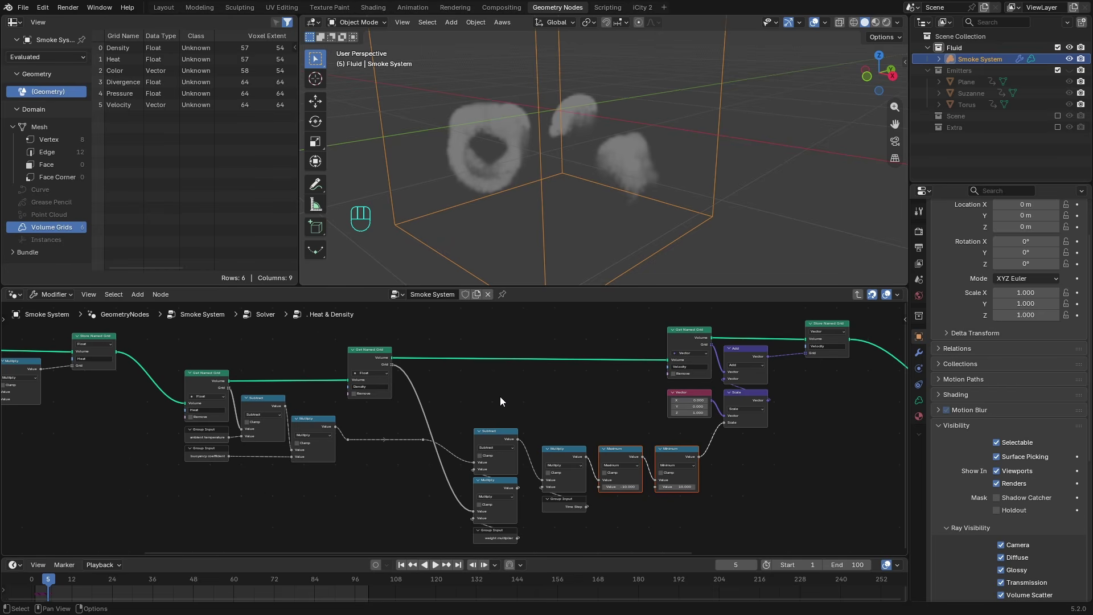
{"action": "middle_click_drag", "start_coordinate": [500, 402], "coordinate": [483, 394]}
{"action": "scroll", "coordinate": [254, 415], "scroll_direction": "up", "scroll_amount": 3}
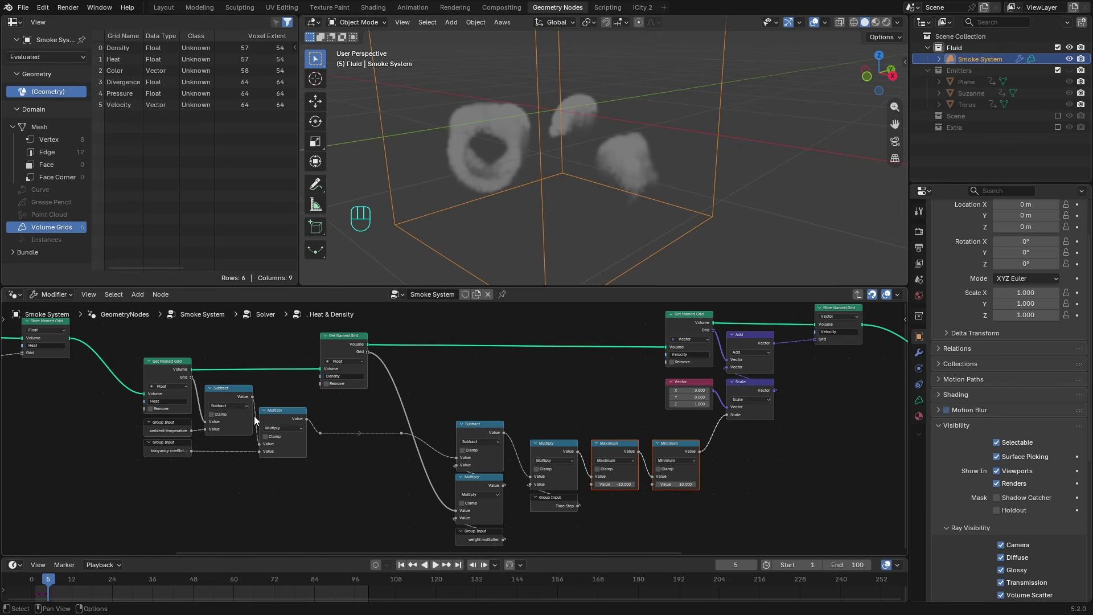
- Examine how ambient temperature and buoyancy coefficient act on Heat, and how the weighted Density is subtracted from that result
{"action": "left_click", "coordinate": [248, 344]}
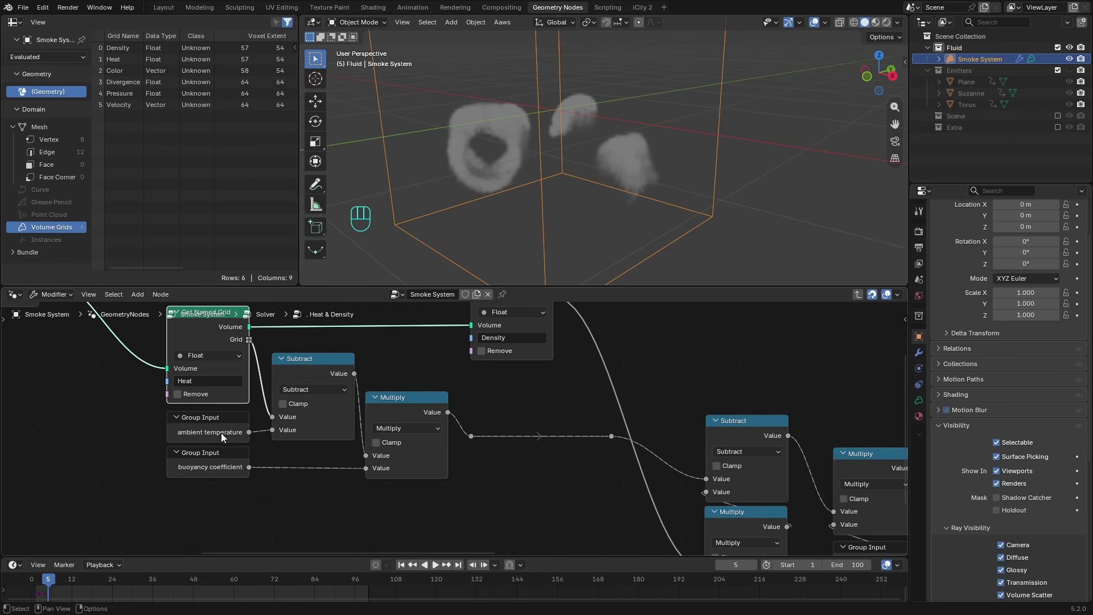
{"action": "left_click", "coordinate": [411, 402]}
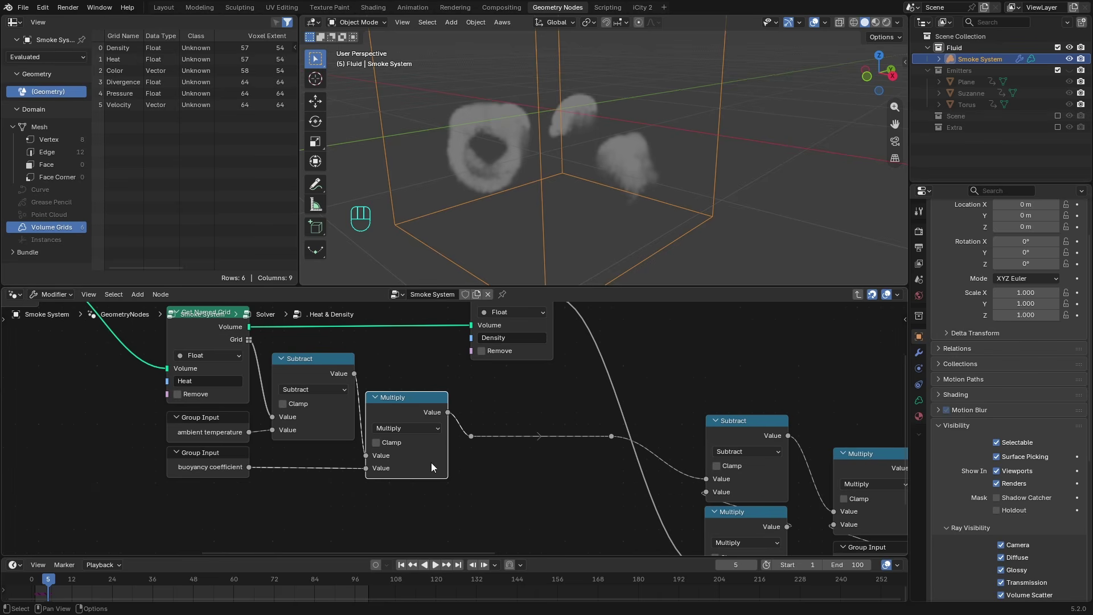
{"action": "middle_click_drag", "start_coordinate": [521, 460], "coordinate": [416, 401]}
{"action": "middle_click_drag", "start_coordinate": [529, 406], "coordinate": [529, 431]}
{"action": "scroll", "coordinate": [534, 370], "scroll_direction": "down", "scroll_amount": 2}
{"action": "left_click", "coordinate": [511, 398]}
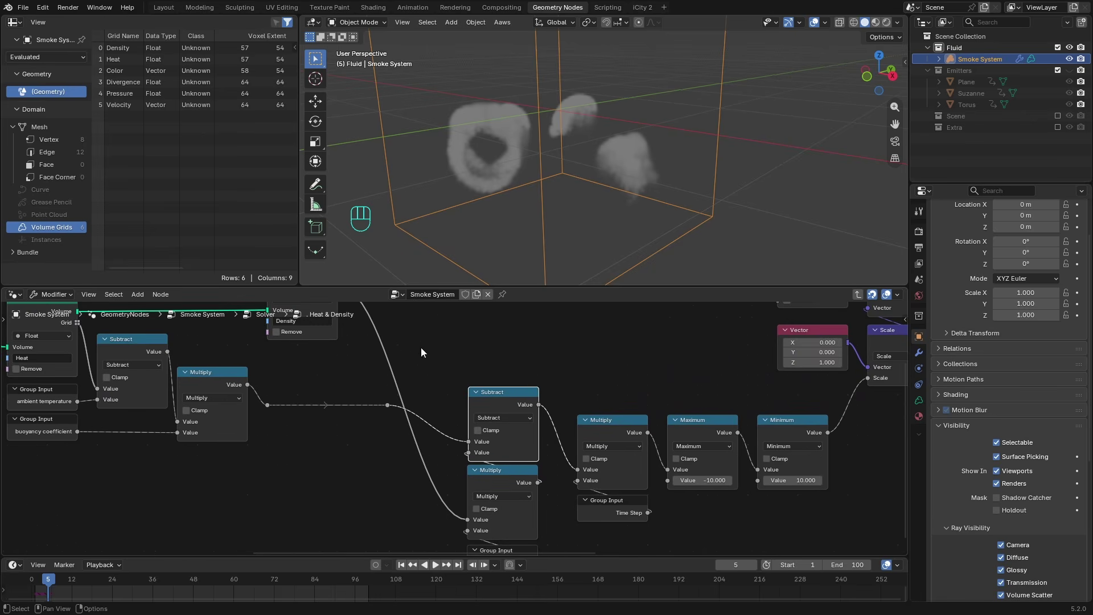
{"action": "middle_click_drag", "start_coordinate": [330, 308], "coordinate": [351, 337]}
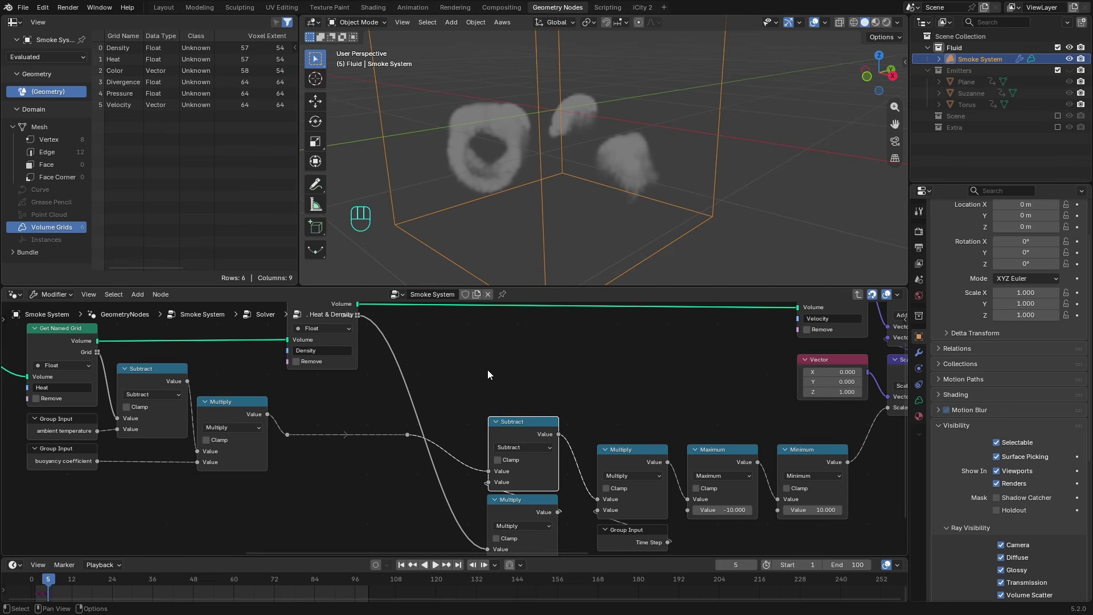
{"action": "middle_click_drag", "start_coordinate": [487, 370], "coordinate": [455, 454]}
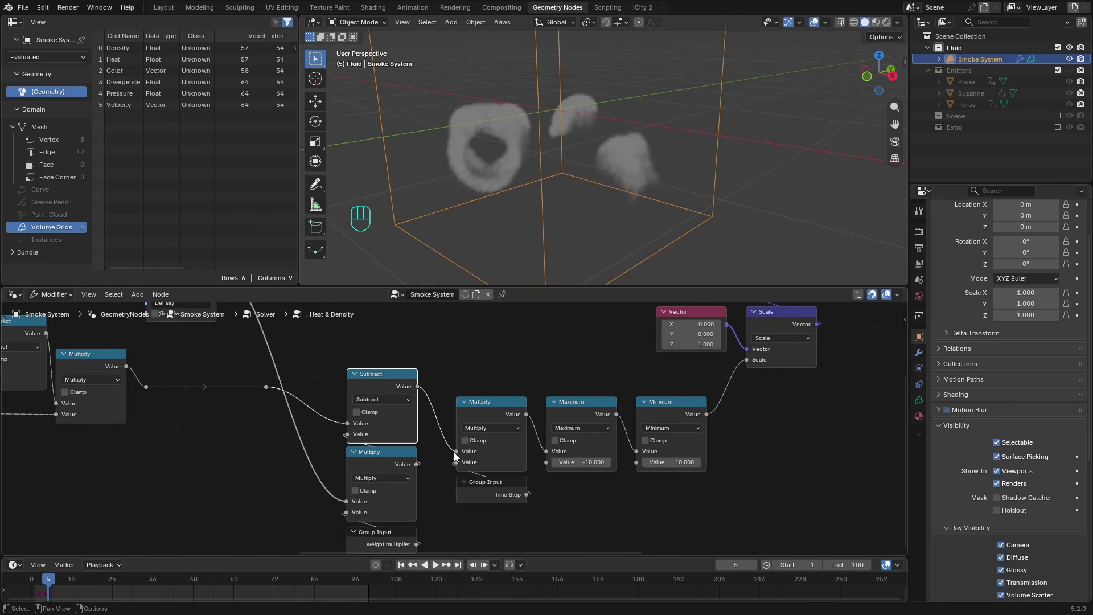
- Move the Multiply node and its Time Step input closer to Subtract, and shift Maximum and Minimum left behind them
{"action": "left_click_drag", "start_coordinate": [475, 369], "coordinate": [514, 487]}
{"action": "key", "text": "g"}
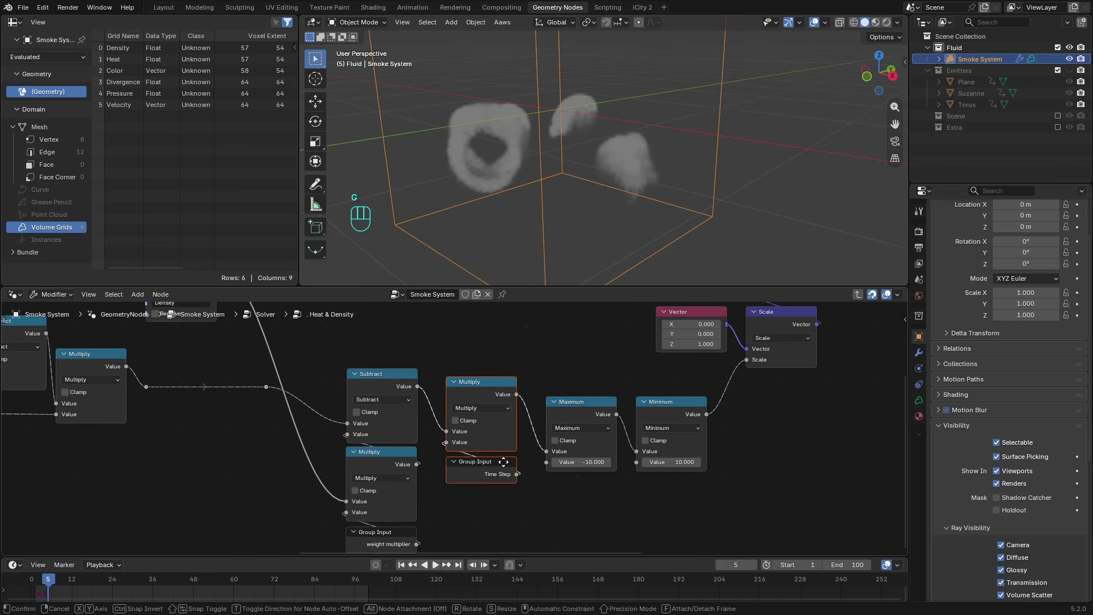
{"action": "left_click", "coordinate": [496, 455]}
{"action": "middle_click_drag", "start_coordinate": [636, 402], "coordinate": [546, 406]}
{"action": "left_click_drag", "start_coordinate": [478, 393], "coordinate": [579, 452]}
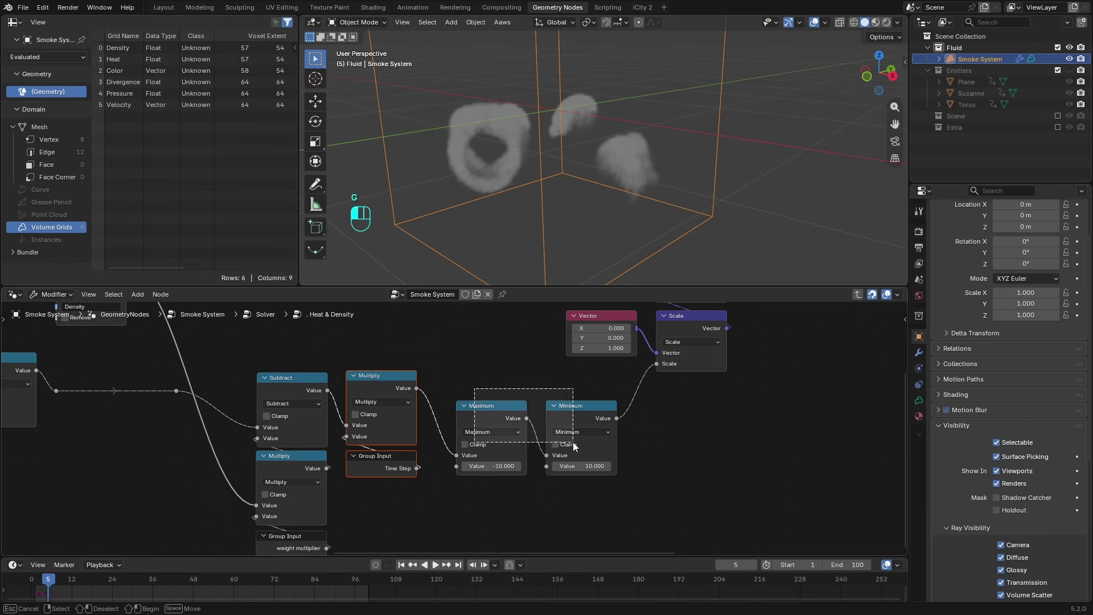
{"action": "key", "text": "g"}
{"action": "left_click", "coordinate": [612, 435]}
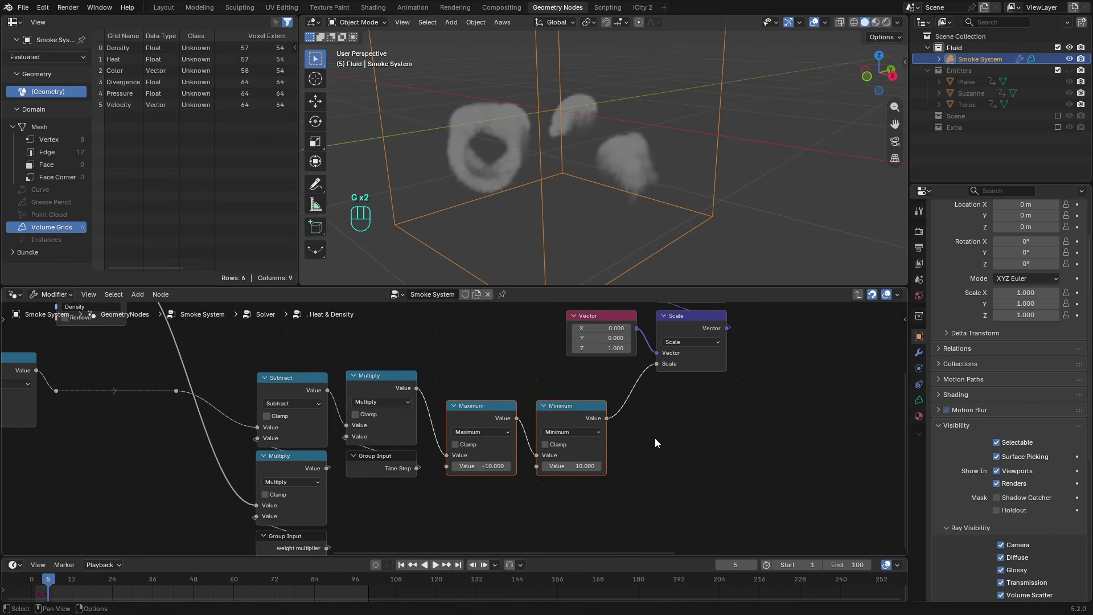
- Move the Minimum node closer to the Maximum node
{"action": "scroll", "coordinate": [655, 439], "scroll_direction": "up", "scroll_amount": 2}
{"action": "left_click", "coordinate": [615, 417]}
{"action": "key", "text": "g"}
{"action": "left_click", "coordinate": [624, 414]}
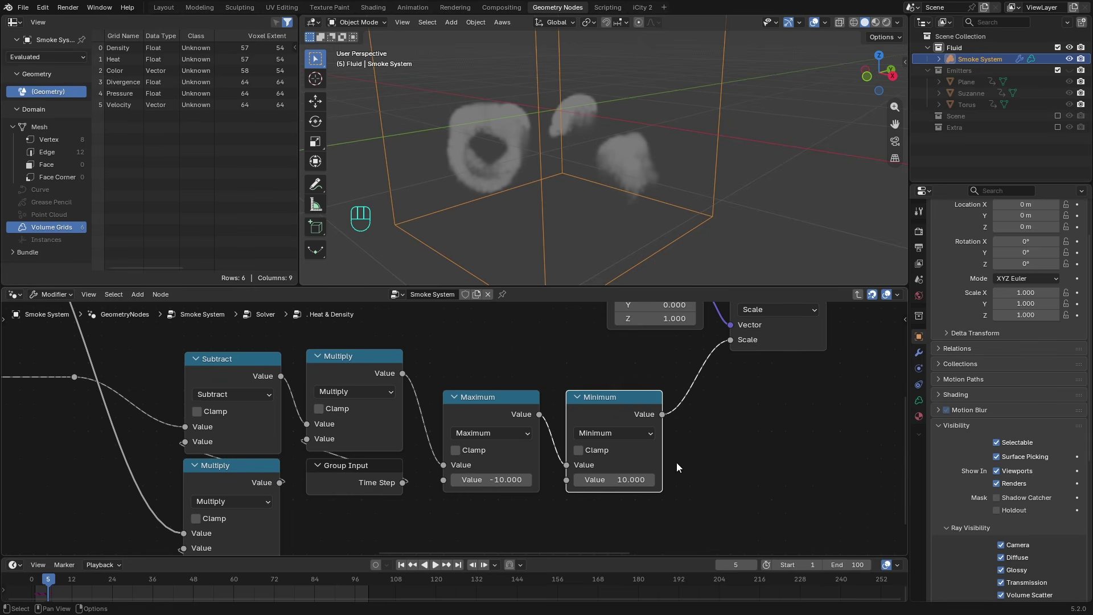
{"action": "key", "text": "g"}
{"action": "key", "text": "g"}
{"action": "left_click", "coordinate": [686, 398]}
{"action": "scroll", "coordinate": [653, 438], "scroll_direction": "down", "scroll_amount": 3}
{"action": "scroll", "coordinate": [653, 438], "scroll_direction": "up", "scroll_amount": 3}
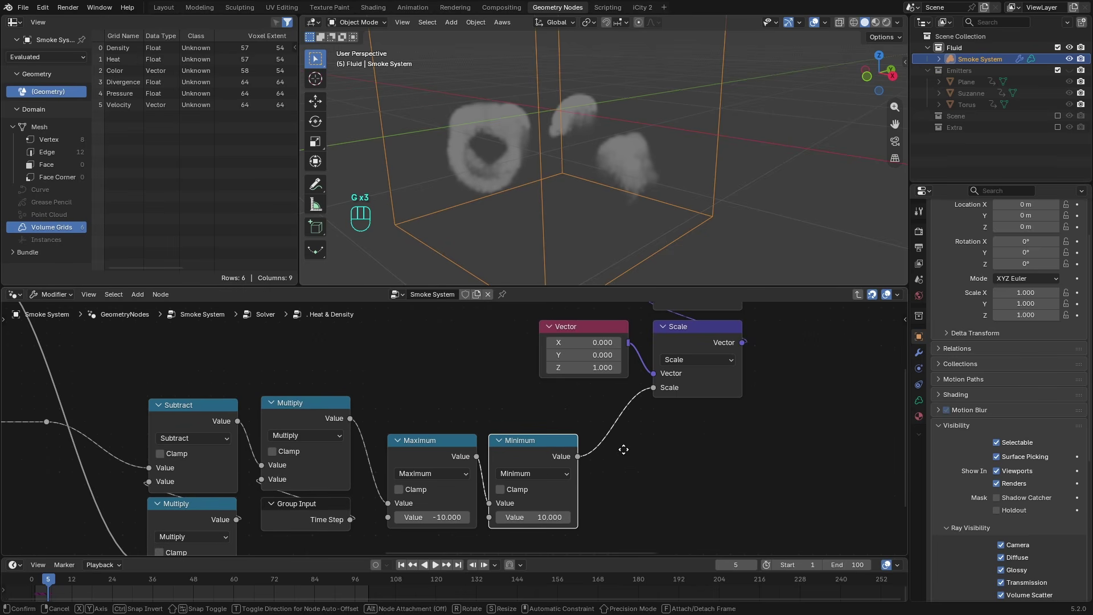
{"action": "key", "text": "g"}
{"action": "key", "text": "Escape"}
{"action": "left_click_drag", "start_coordinate": [401, 400], "coordinate": [574, 525]}
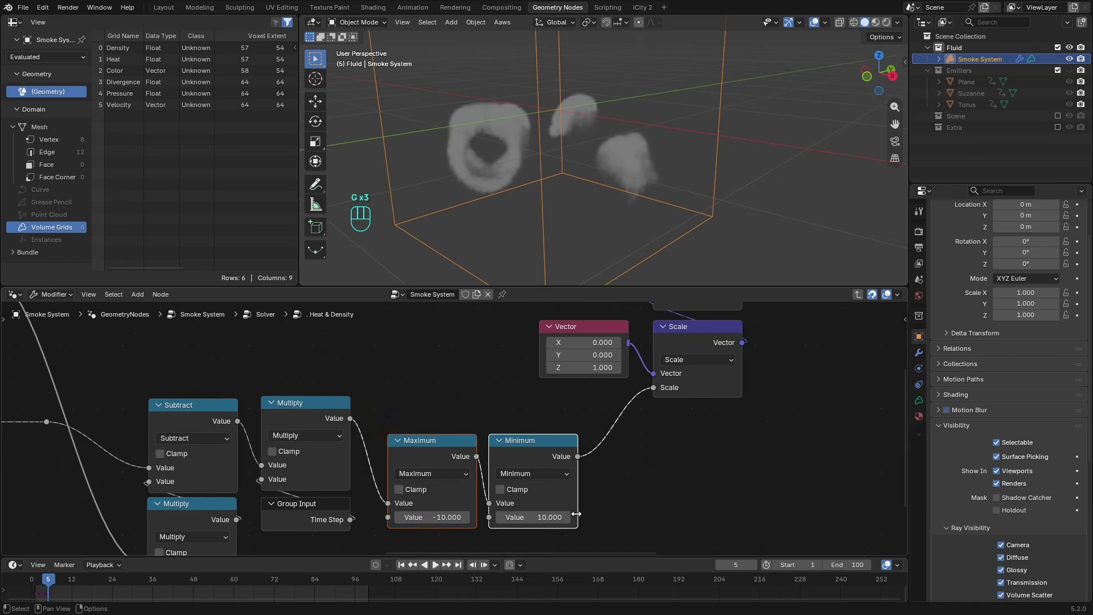
{"action": "key", "text": "g"}
{"action": "right_click", "coordinate": [587, 495]}
- Examine the Velocity Scale and Add nodes and the Density Despation section, and go back up to the Solver group
{"action": "middle_click_drag", "start_coordinate": [703, 387], "coordinate": [642, 456]}
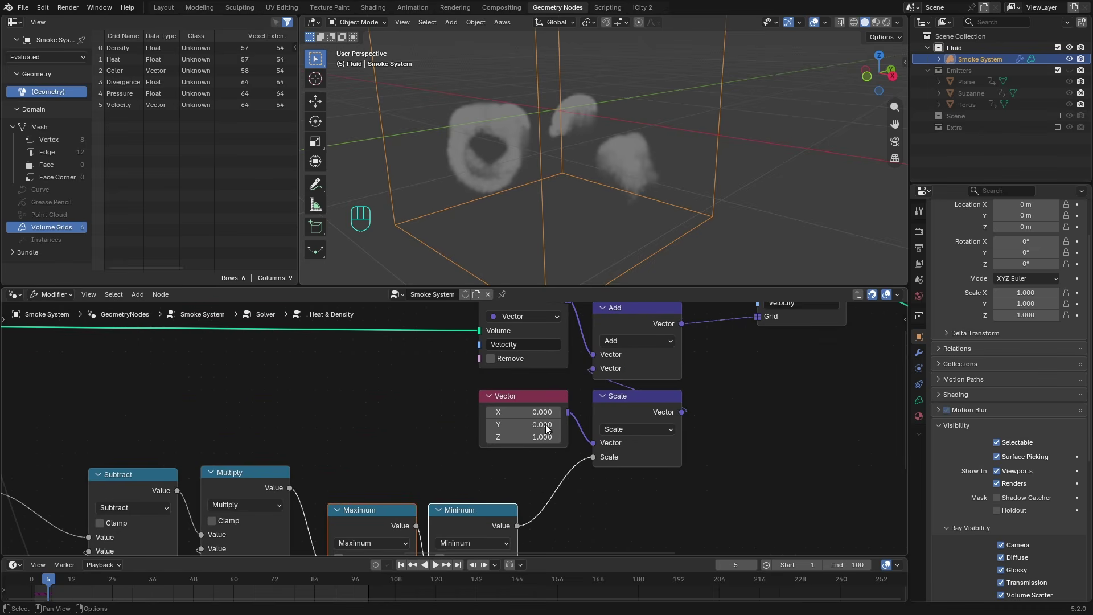
{"action": "scroll", "coordinate": [688, 402], "scroll_direction": "down", "scroll_amount": 5}
{"action": "middle_click_drag", "start_coordinate": [688, 402], "coordinate": [591, 427]}
{"action": "middle_click_drag", "start_coordinate": [652, 459], "coordinate": [365, 417]}
{"action": "middle_click_drag", "start_coordinate": [654, 441], "coordinate": [531, 424]}
{"action": "middle_click_drag", "start_coordinate": [584, 490], "coordinate": [581, 448]}
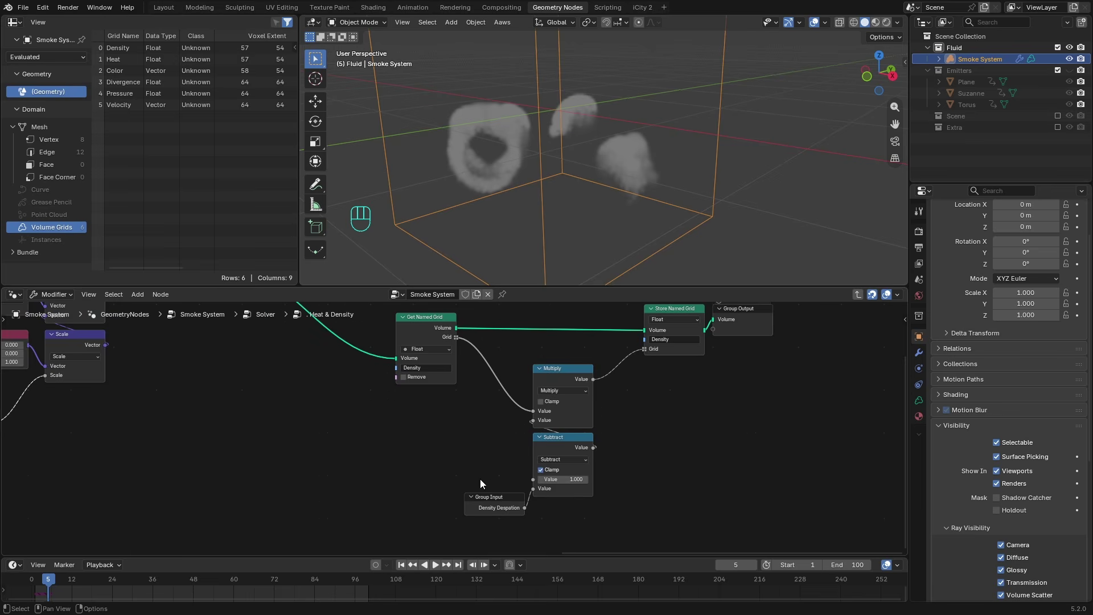
{"action": "scroll", "coordinate": [484, 479], "scroll_direction": "up", "scroll_amount": 2}
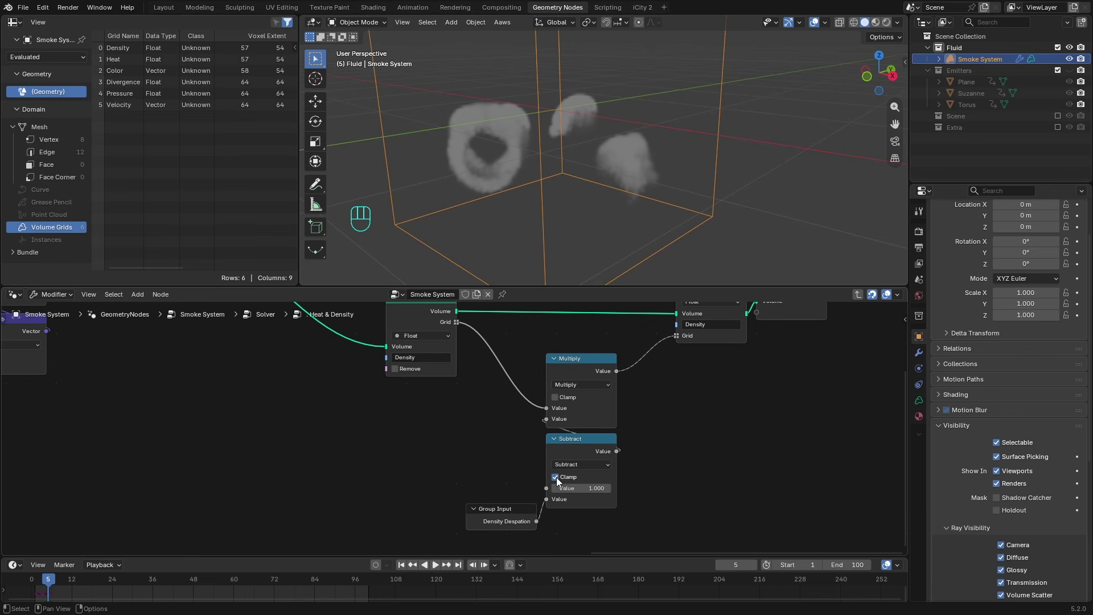
{"action": "scroll", "coordinate": [520, 453], "scroll_direction": "down", "scroll_amount": 1}
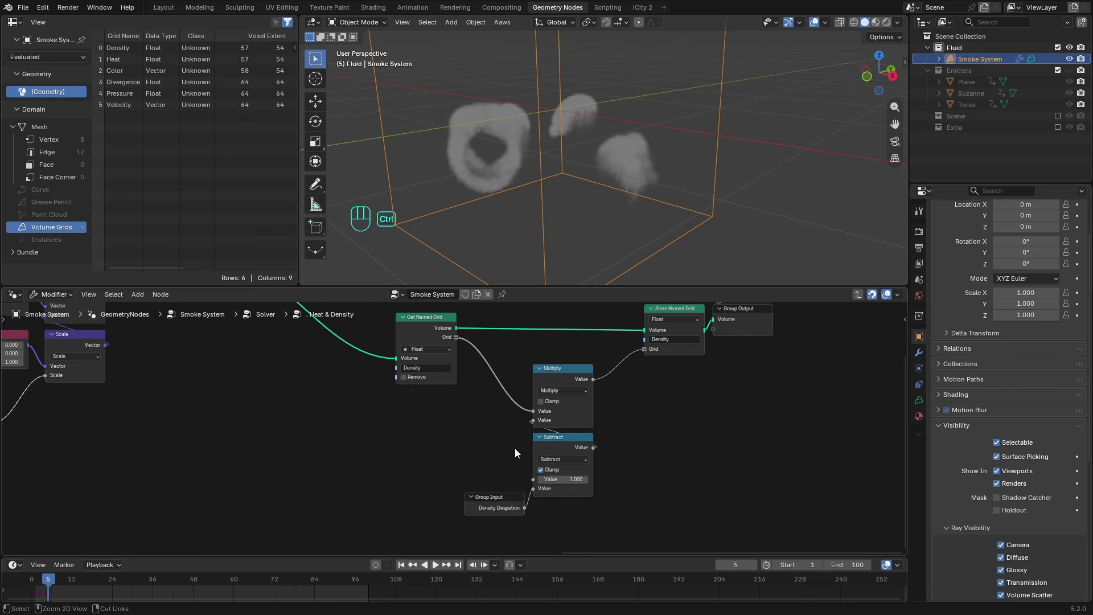
{"action": "key", "text": "ctrl+Tab"}
{"action": "middle_click_drag", "start_coordinate": [569, 453], "coordinate": [474, 472]}
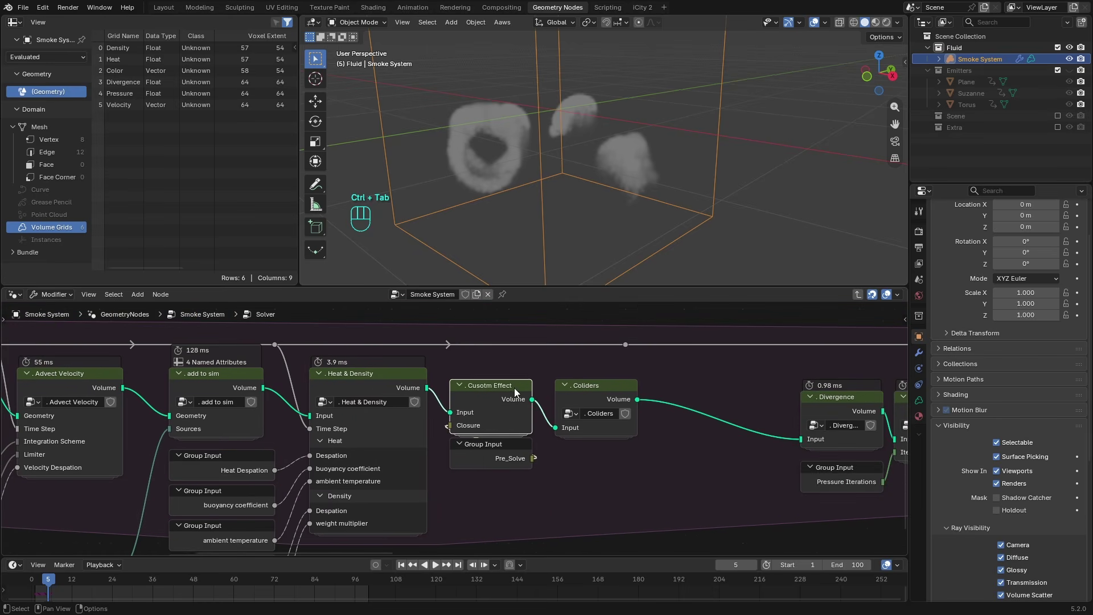
{"action": "left_click", "coordinate": [491, 385]}
{"action": "key", "text": "g"}
{"action": "left_click_drag", "start_coordinate": [483, 356], "coordinate": [507, 476]}
{"action": "key", "text": "g"}
{"action": "right_click", "coordinate": [498, 462]}
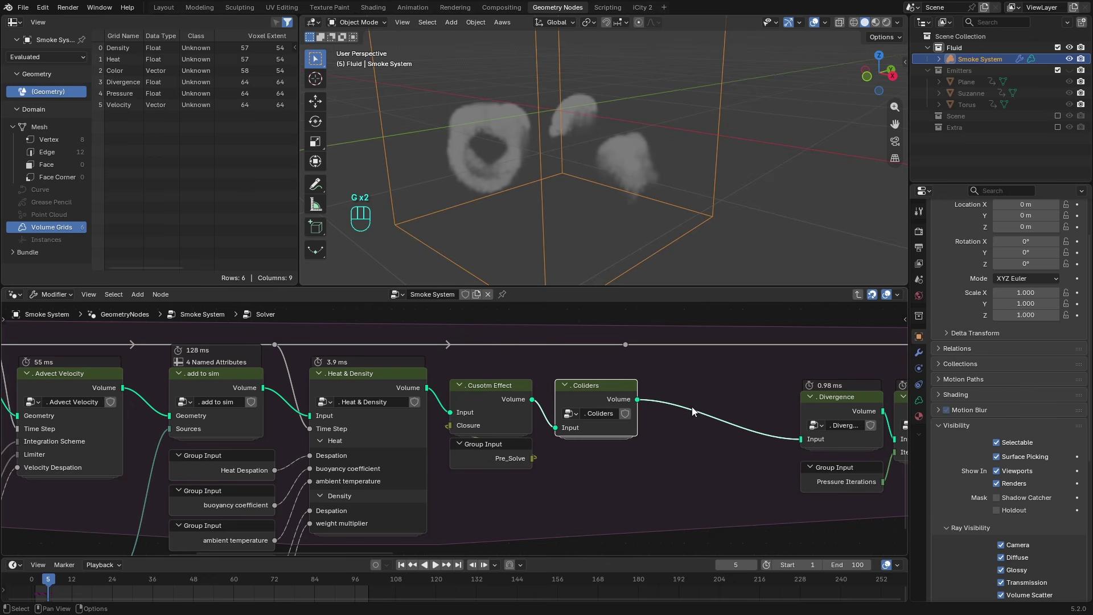
{"action": "middle_click_drag", "start_coordinate": [586, 402], "coordinate": [451, 415]}
{"action": "left_click", "coordinate": [451, 399]}
{"action": "key", "text": "g"}
{"action": "right_click", "coordinate": [596, 405]}
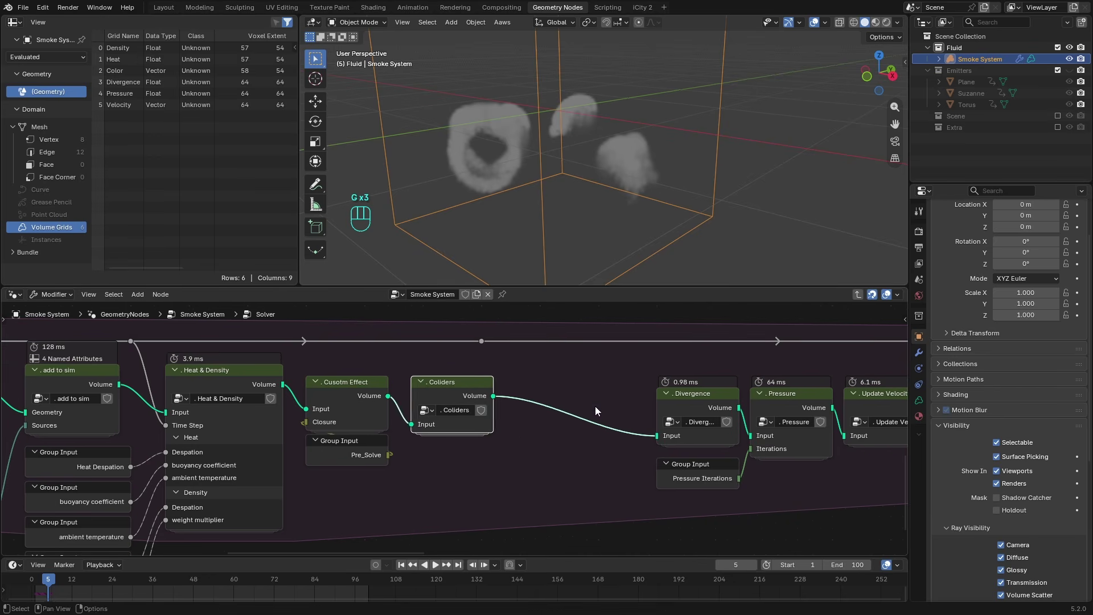
- Look briefly inside the Coliders group, and move its node to the right, midway between Cusotm Effect and Divergence
{"action": "key", "text": "Tab"}
{"action": "key", "text": "ctrl+Tab"}
{"action": "key", "text": "g"}
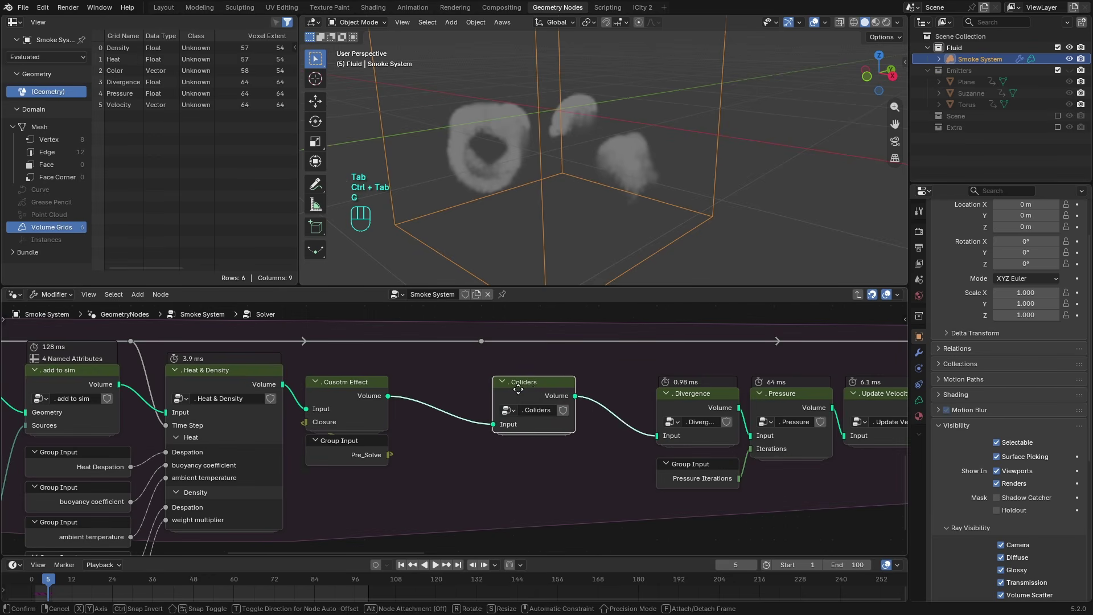
{"action": "left_click", "coordinate": [510, 390]}
{"action": "left_click", "coordinate": [425, 355]}
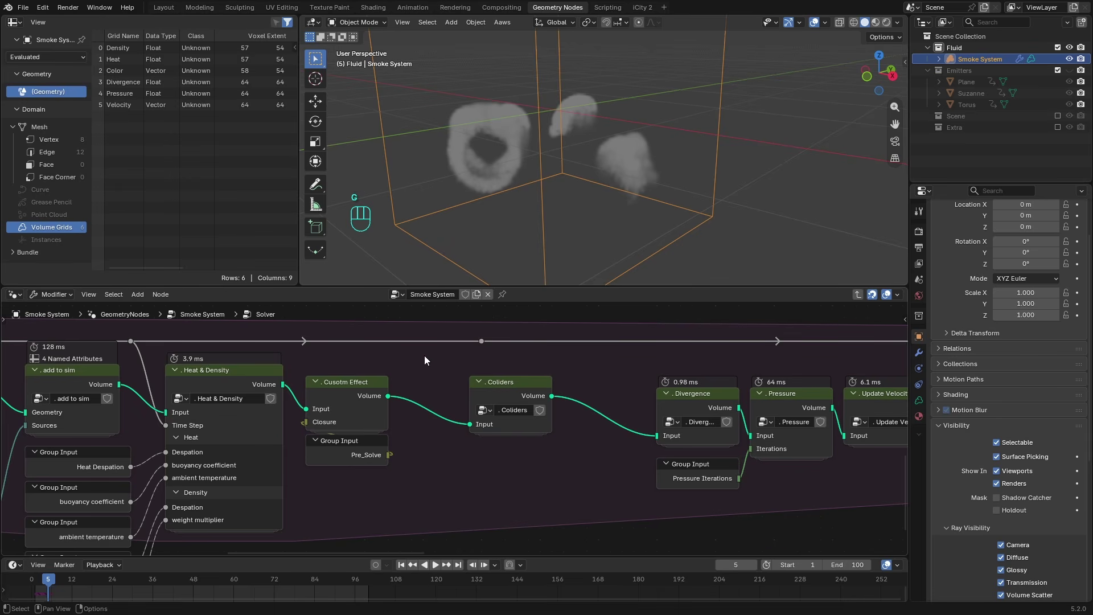
- Dissolve the surplus reroute on the long wire above the Coliders node, keeping the wire connected
{"action": "middle_click_drag", "start_coordinate": [513, 388], "coordinate": [467, 425]}
{"action": "left_click_drag", "start_coordinate": [417, 362], "coordinate": [446, 382]}
{"action": "key", "text": "ctrl+x"}
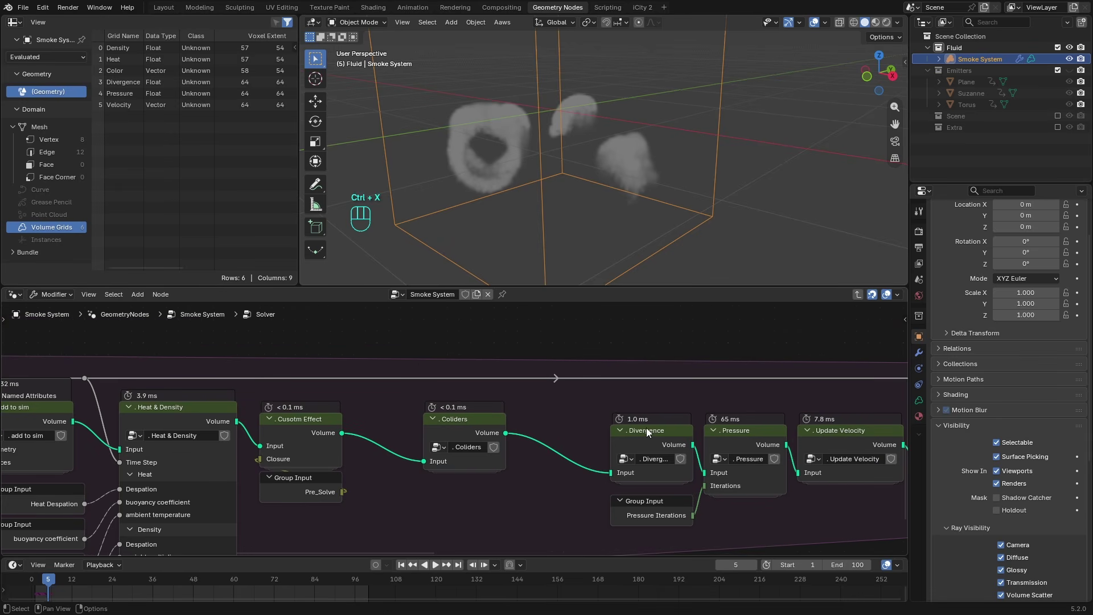
- Open the Divergence group and place the Grid Divergence node level with and right beside the Velocity grid's Get Named Grid node
{"action": "middle_click_drag", "start_coordinate": [663, 432], "coordinate": [593, 391]}
{"action": "left_click", "coordinate": [593, 391]}
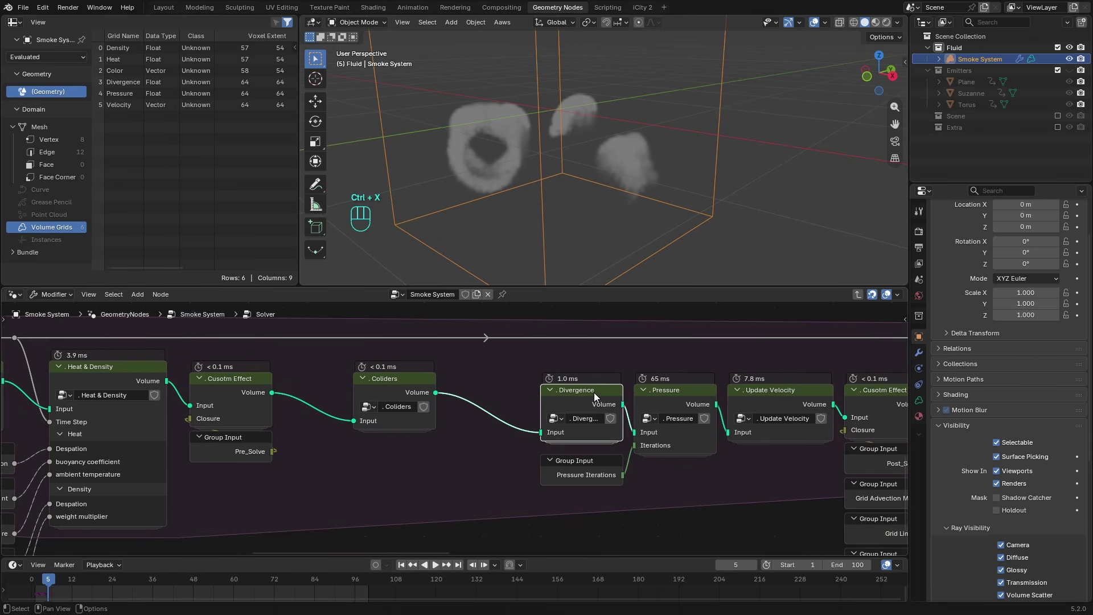
{"action": "key", "text": "Tab"}
{"action": "middle_click_drag", "start_coordinate": [324, 388], "coordinate": [384, 430]}
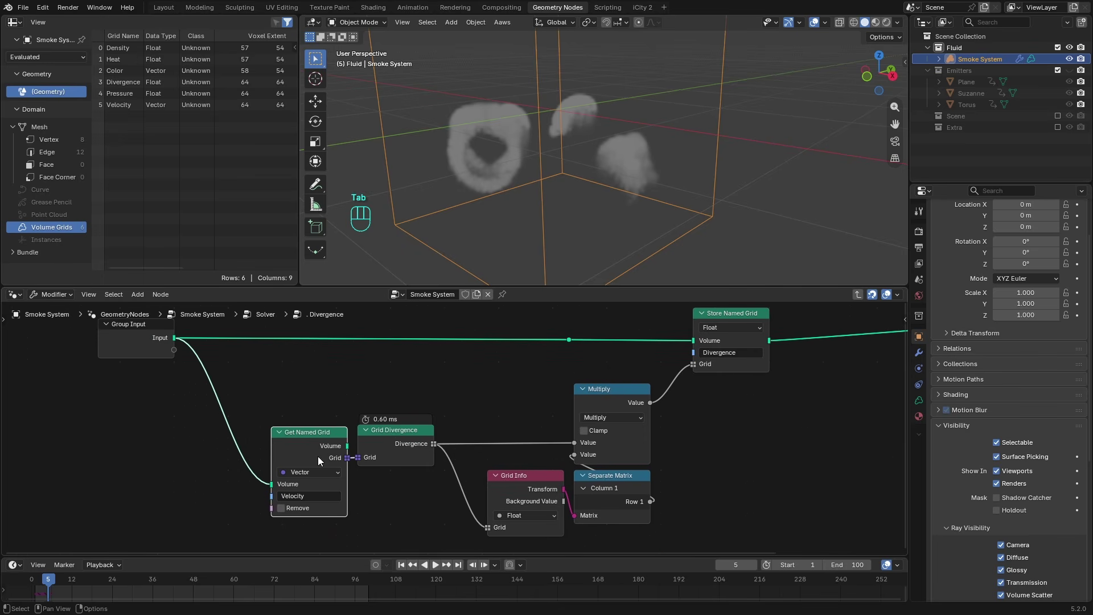
{"action": "key", "text": "g"}
{"action": "left_click", "coordinate": [398, 453]}
{"action": "key", "text": "g"}
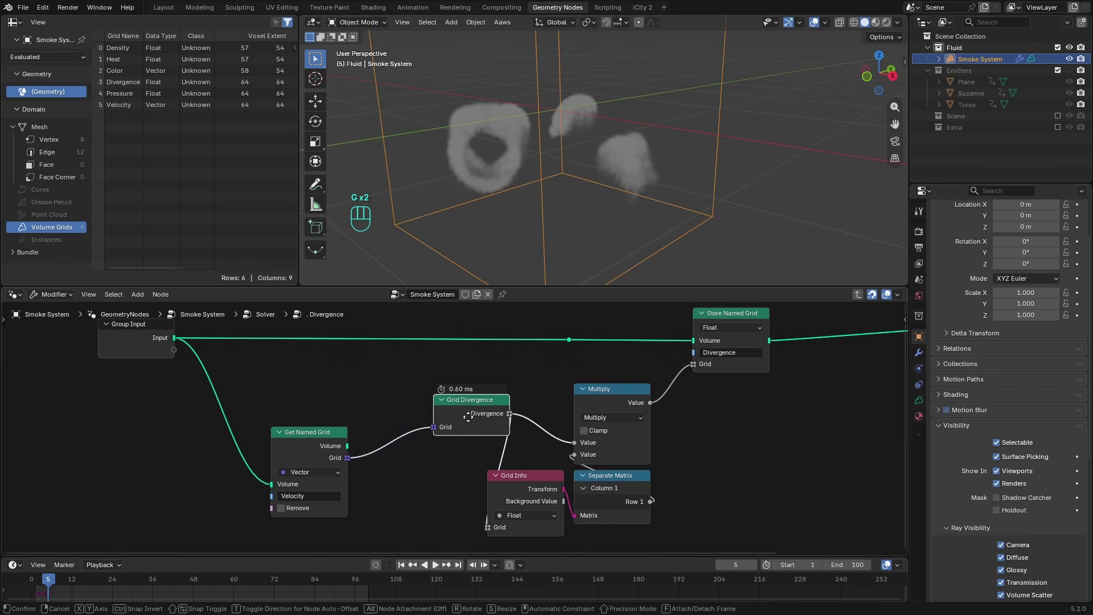
{"action": "left_click", "coordinate": [393, 450]}
- Examine the Multiply node and its link from Separate Matrix in the Divergence group, and go back up to the Solver group
{"action": "middle_click_drag", "start_coordinate": [599, 421], "coordinate": [552, 425]}
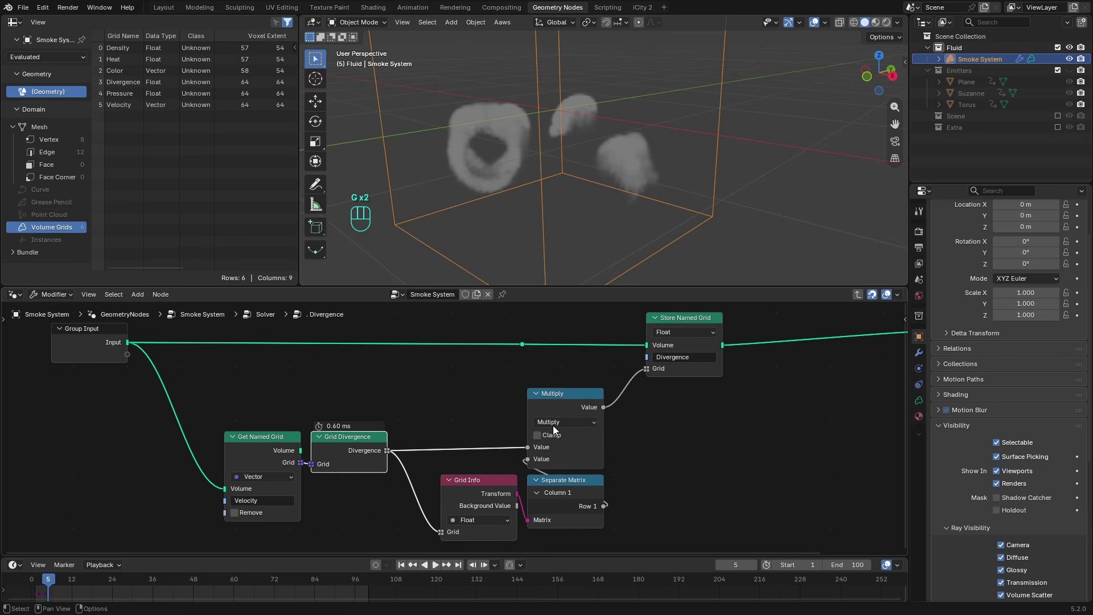
{"action": "left_click", "coordinate": [566, 405]}
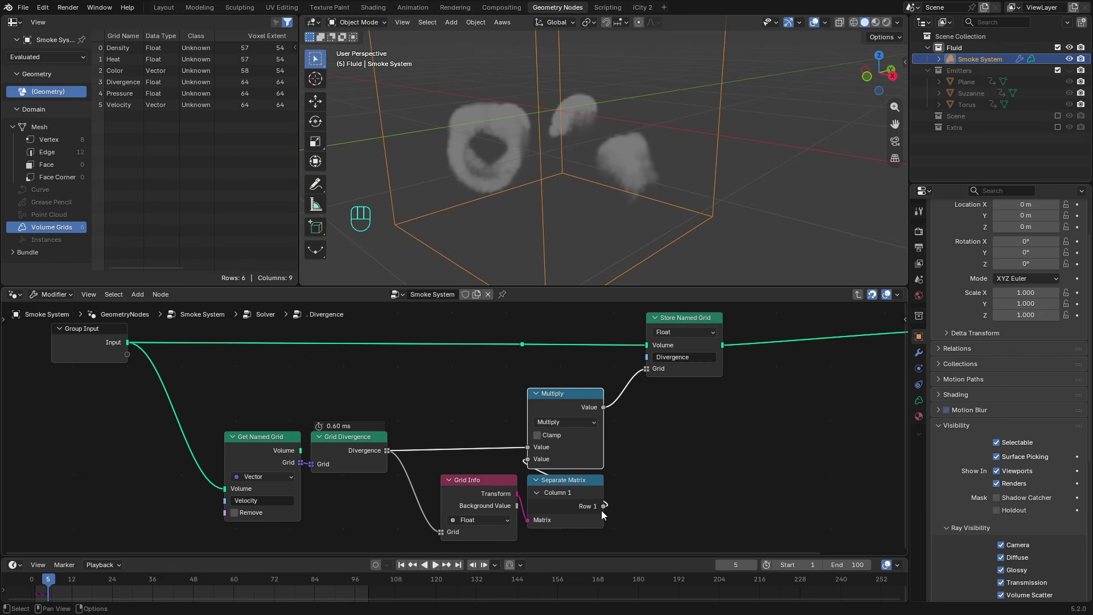
{"action": "mouse_move", "coordinate": [603, 505]}
{"action": "key", "text": "ctrl+Tab"}
{"action": "key", "text": "Tab"}
{"action": "key", "text": "ctrl+Tab"}
{"action": "middle_click_drag", "start_coordinate": [704, 484], "coordinate": [606, 487]}
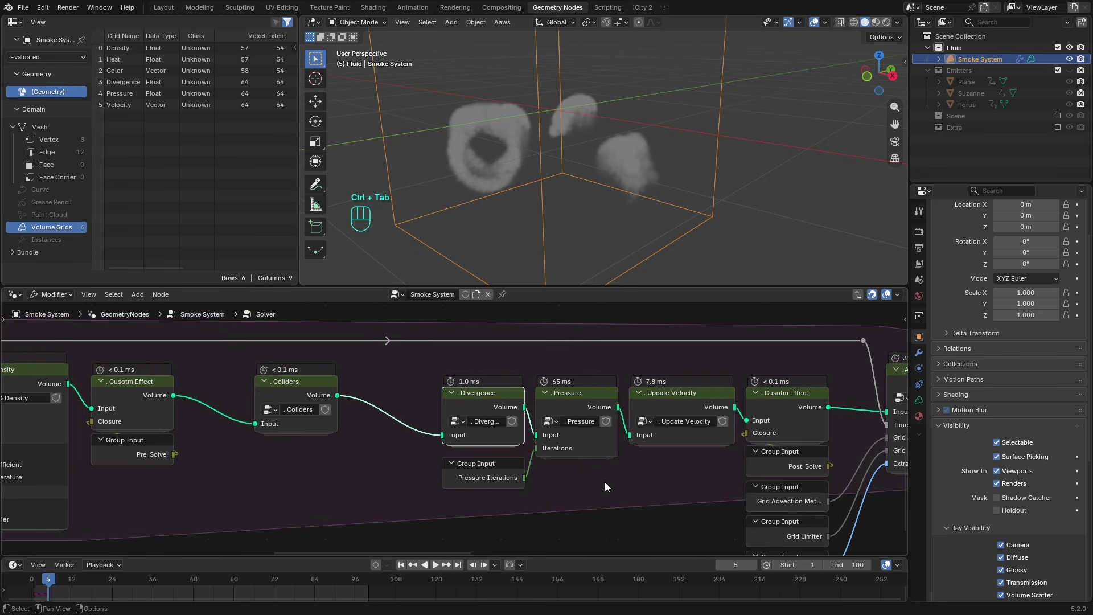
- Open the Pressure group and the pressure group nested in its Repeat zone, and maximize the node editor
{"action": "left_click", "coordinate": [584, 388]}
{"action": "key", "text": "Tab"}
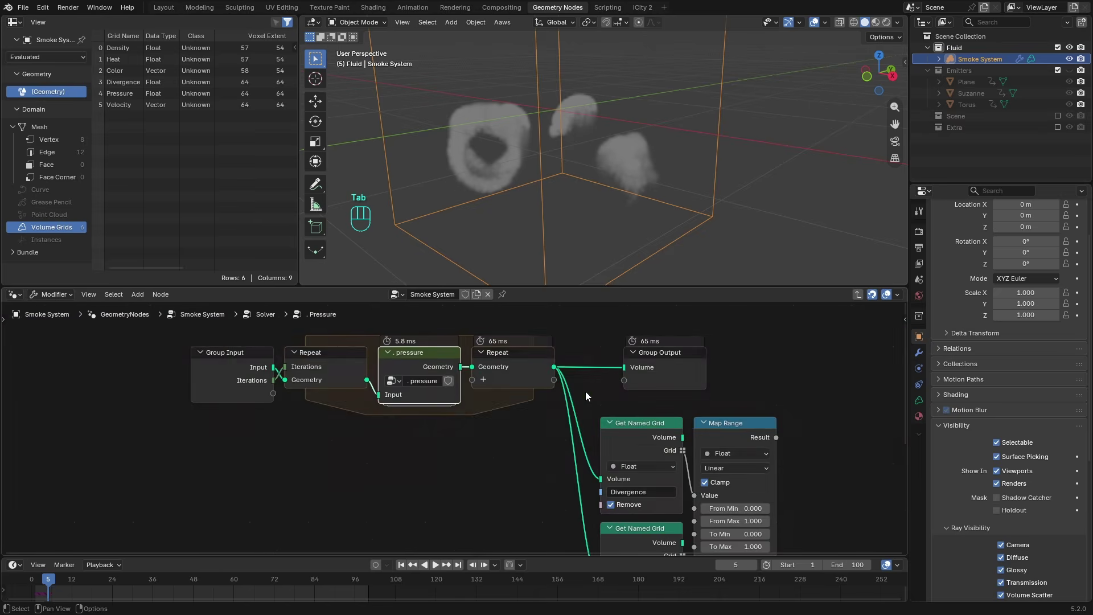
{"action": "key", "text": "Tab"}
{"action": "scroll", "coordinate": [564, 436], "scroll_direction": "up", "scroll_amount": 3}
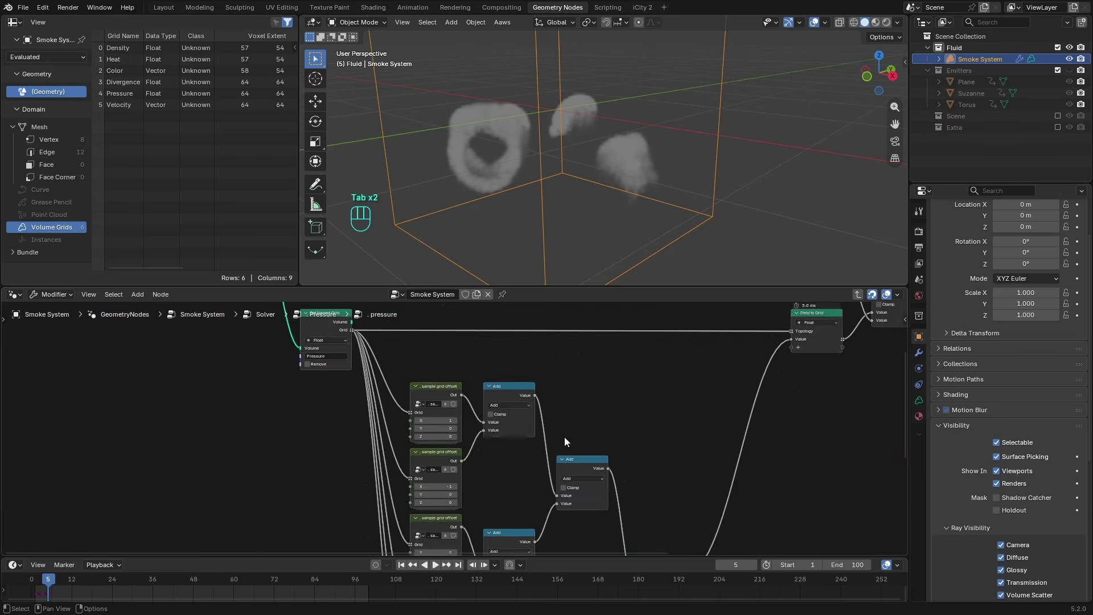
{"action": "key", "text": "ctrl+space"}
- Look inside the first sample grid offset group, inspecting its Voxel Index node, and return to the pressure group
{"action": "left_click", "coordinate": [510, 242]}
{"action": "key", "text": "Tab"}
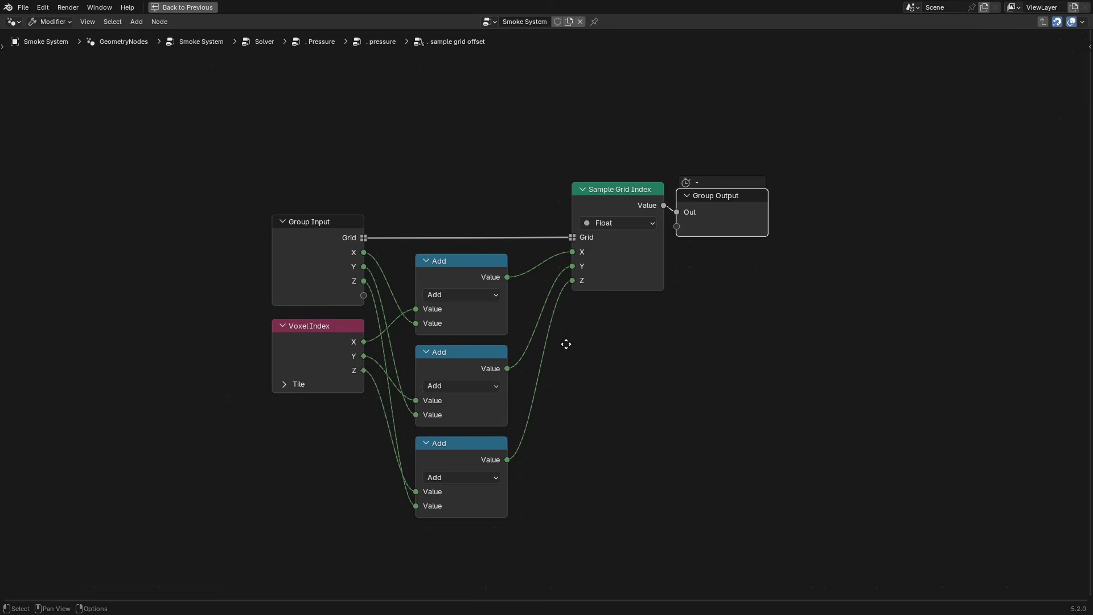
{"action": "key", "text": "Tab"}
{"action": "key", "text": "Tab"}
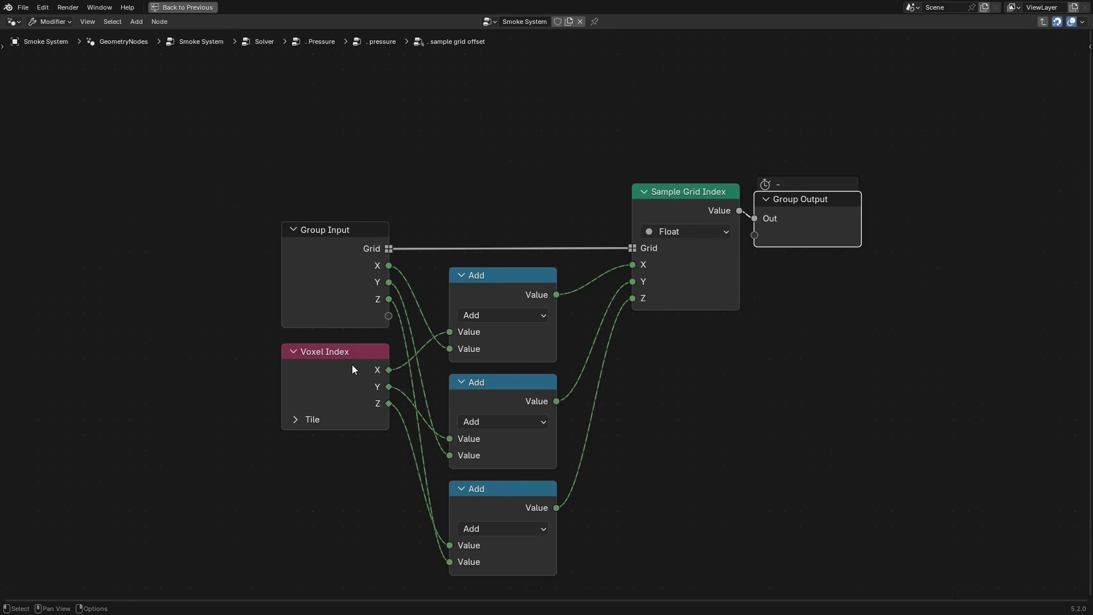
{"action": "left_click", "coordinate": [334, 393]}
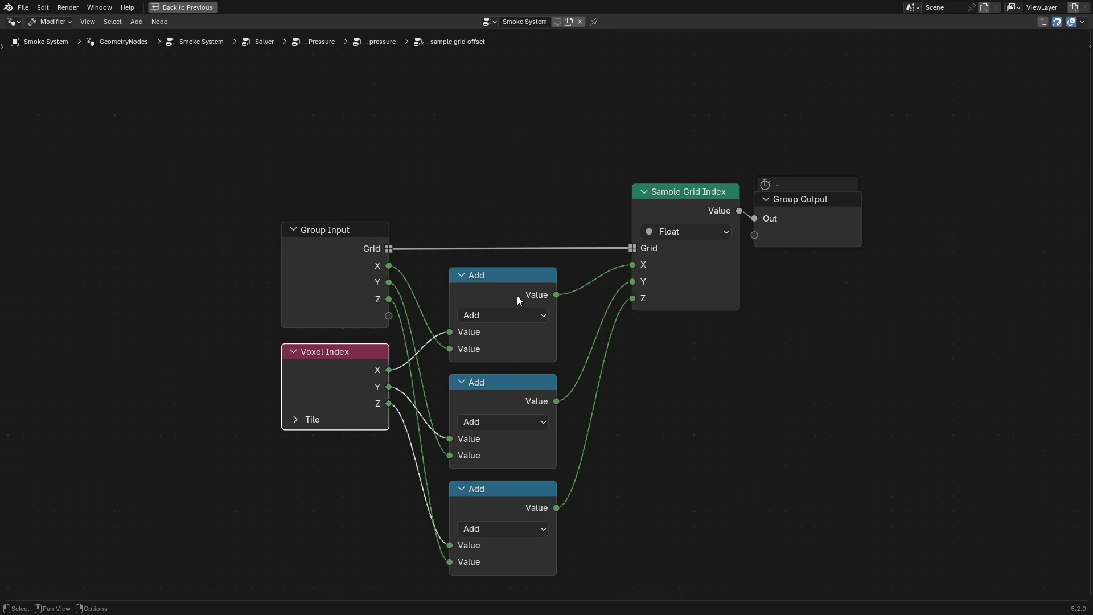
{"action": "key", "text": "Tab"}
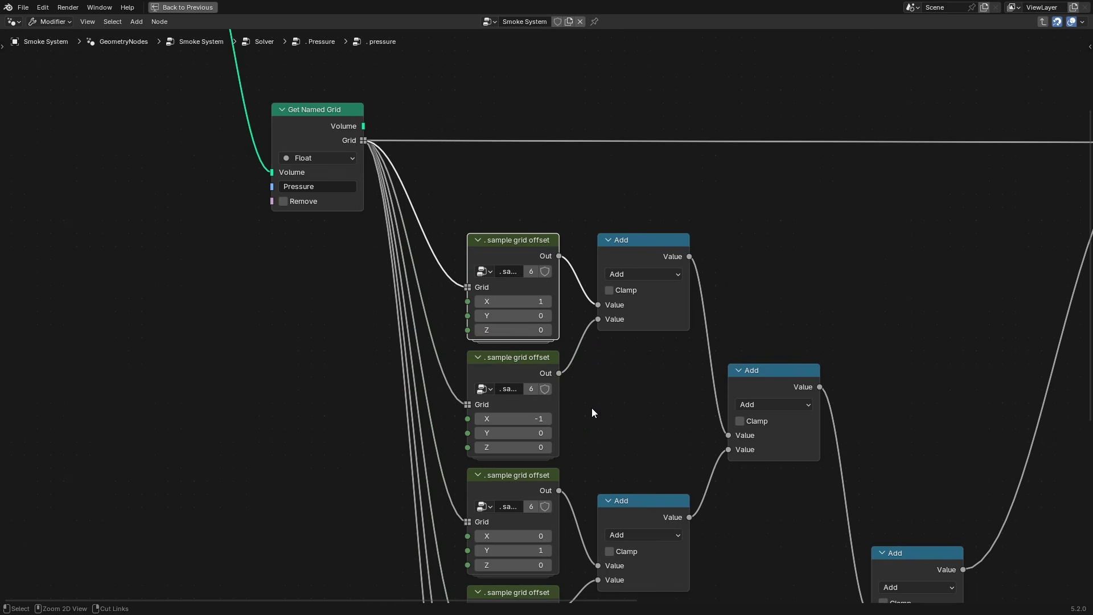
- Examine the X, Y and Z offsets of each of the six sample grid offset nodes in turn
{"action": "scroll", "coordinate": [521, 296], "scroll_direction": "up", "scroll_amount": 1}
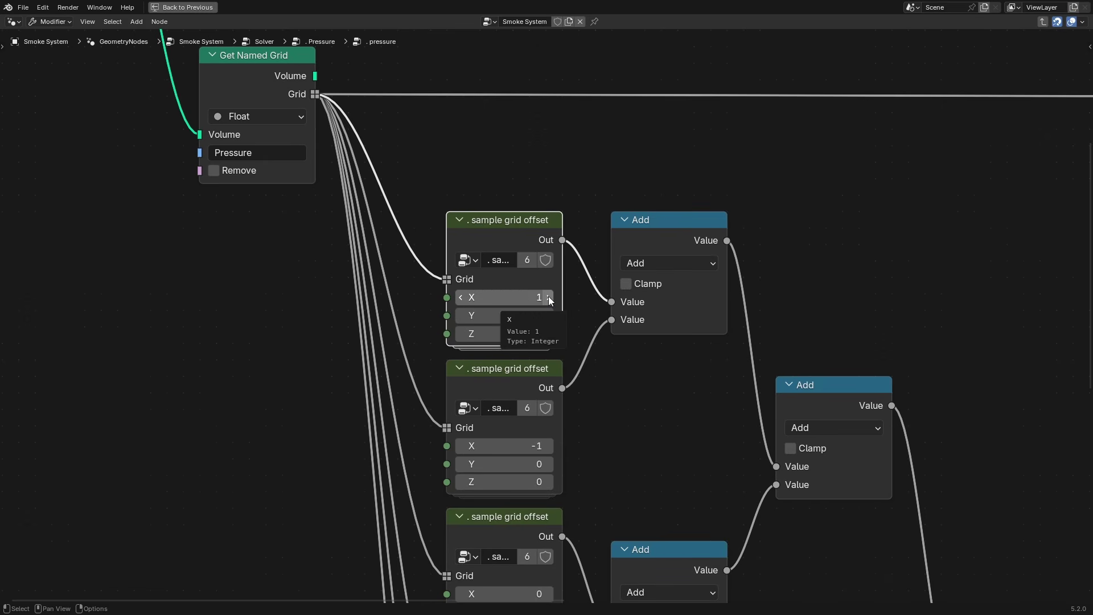
{"action": "left_click", "coordinate": [514, 390]}
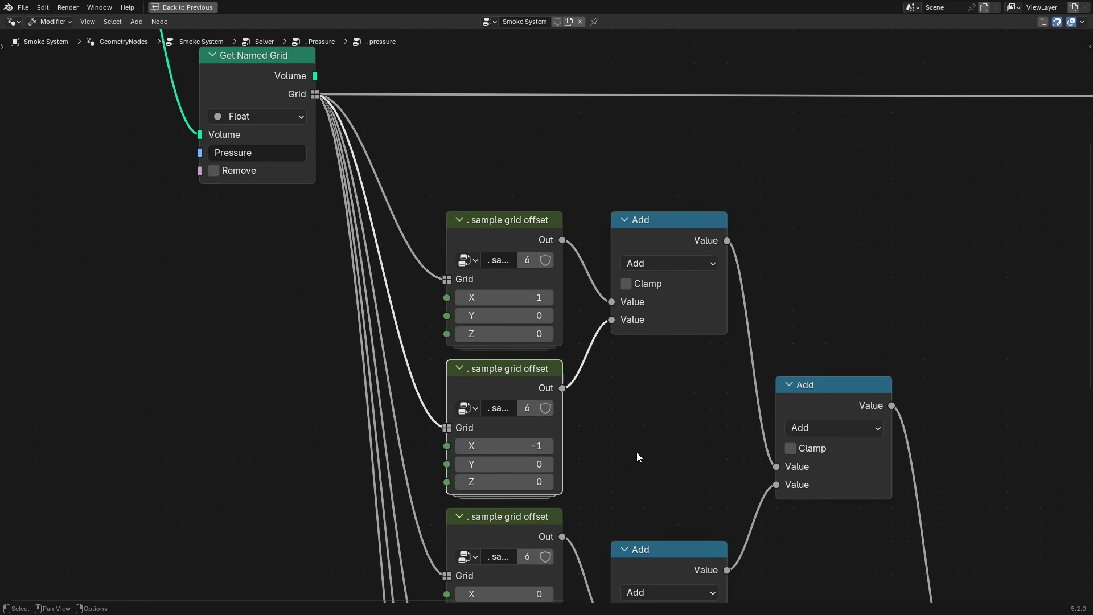
{"action": "middle_click_drag", "start_coordinate": [636, 452], "coordinate": [617, 315]}
{"action": "left_click", "coordinate": [495, 384]}
{"action": "scroll", "coordinate": [576, 375], "scroll_direction": "down", "scroll_amount": 4, "text": "shift"}
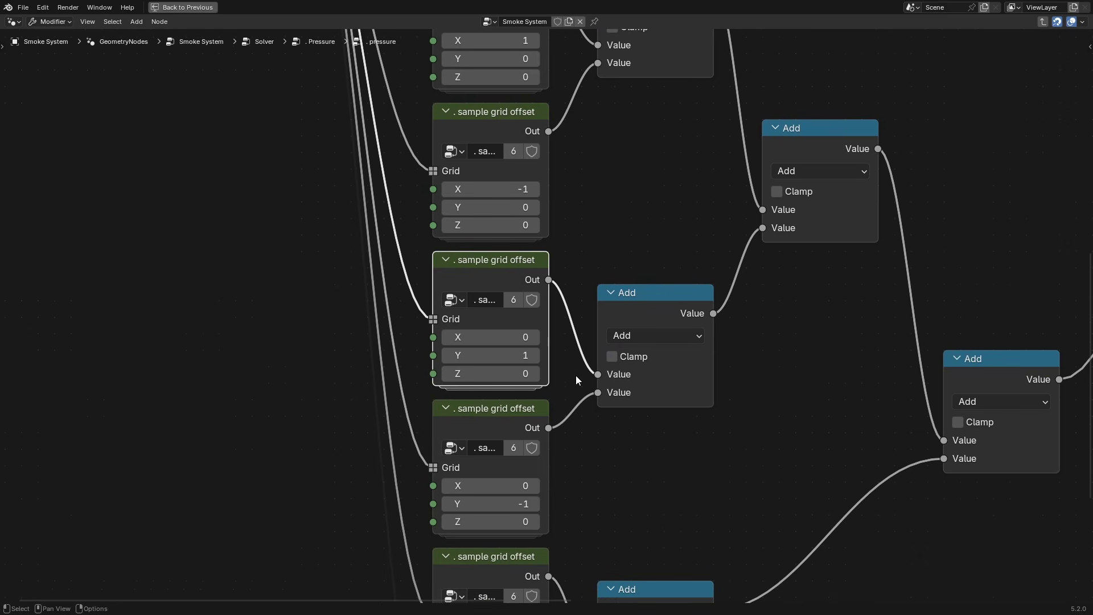
{"action": "scroll", "coordinate": [577, 399], "scroll_direction": "down", "scroll_amount": 3, "text": "shift"}
{"action": "left_click", "coordinate": [518, 320]}
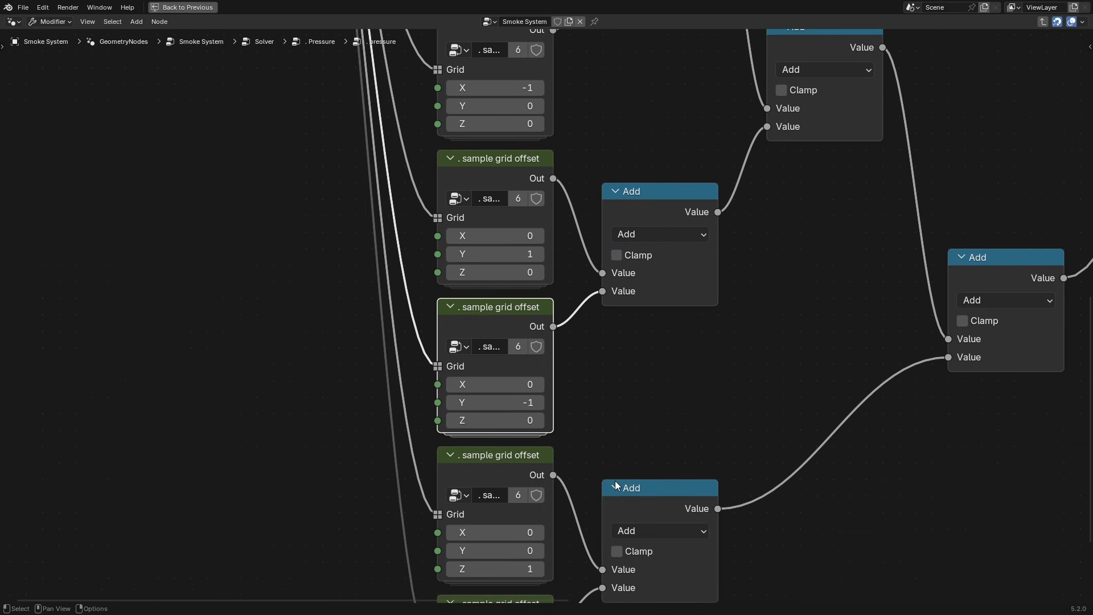
{"action": "scroll", "coordinate": [614, 399], "scroll_direction": "down", "scroll_amount": 1, "text": "shift"}
{"action": "scroll", "coordinate": [616, 376], "scroll_direction": "down", "scroll_amount": 2, "text": "shift"}
{"action": "scroll", "coordinate": [616, 350], "scroll_direction": "down", "scroll_amount": 1}
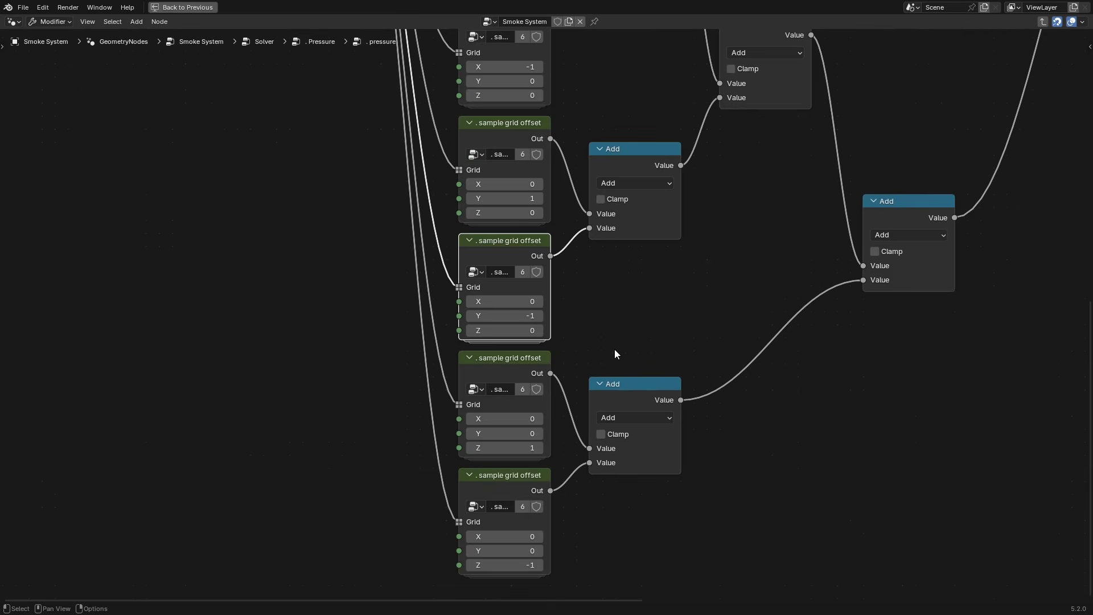
{"action": "left_click", "coordinate": [532, 367]}
{"action": "scroll", "coordinate": [608, 507], "scroll_direction": "down", "scroll_amount": 2, "text": "shift"}
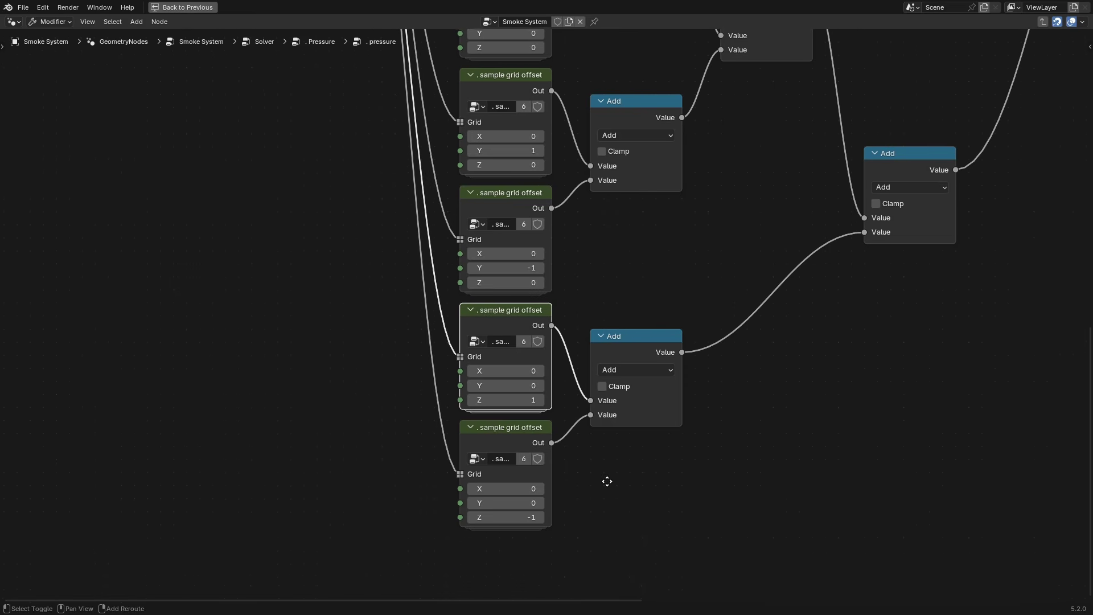
{"action": "left_click", "coordinate": [505, 437]}
{"action": "scroll", "coordinate": [617, 320], "scroll_direction": "down", "scroll_amount": 3}
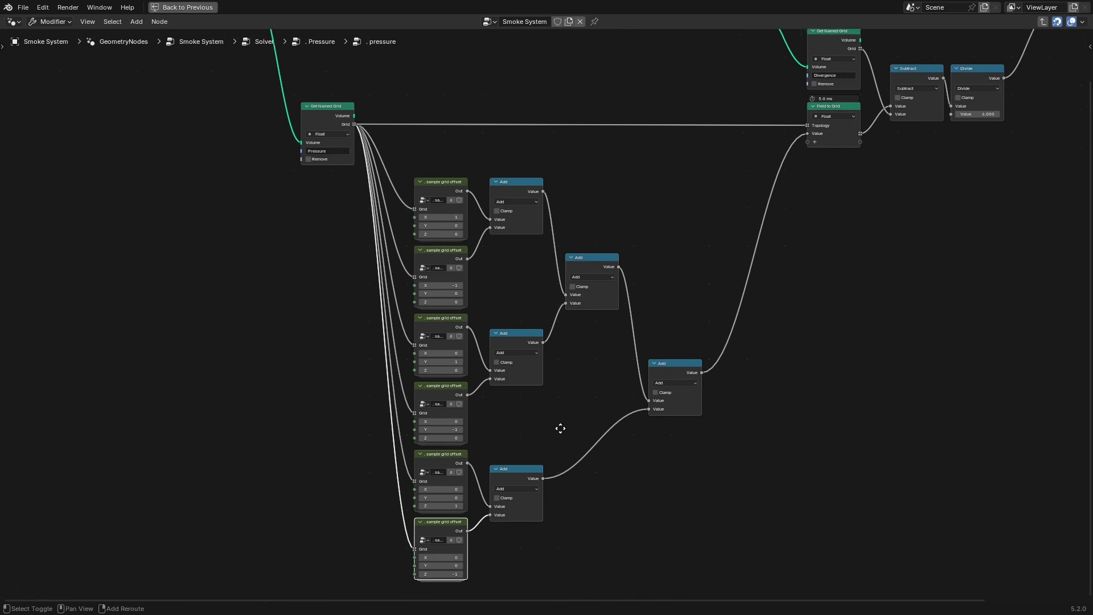
- Highlight the five chained Add nodes and follow their sum to the Field to Grid node
{"action": "left_click_drag", "start_coordinate": [492, 169], "coordinate": [655, 534]}
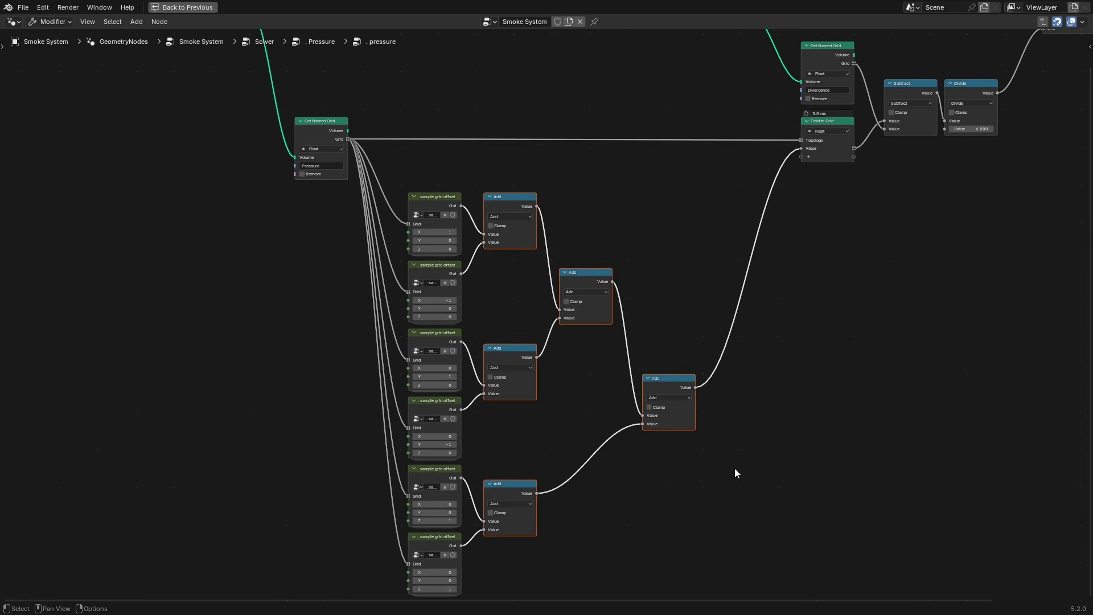
{"action": "key", "text": "h"}
{"action": "key", "text": "h"}
{"action": "middle_click_drag", "start_coordinate": [835, 298], "coordinate": [589, 444]}
{"action": "scroll", "coordinate": [777, 200], "scroll_direction": "up", "scroll_amount": 2}
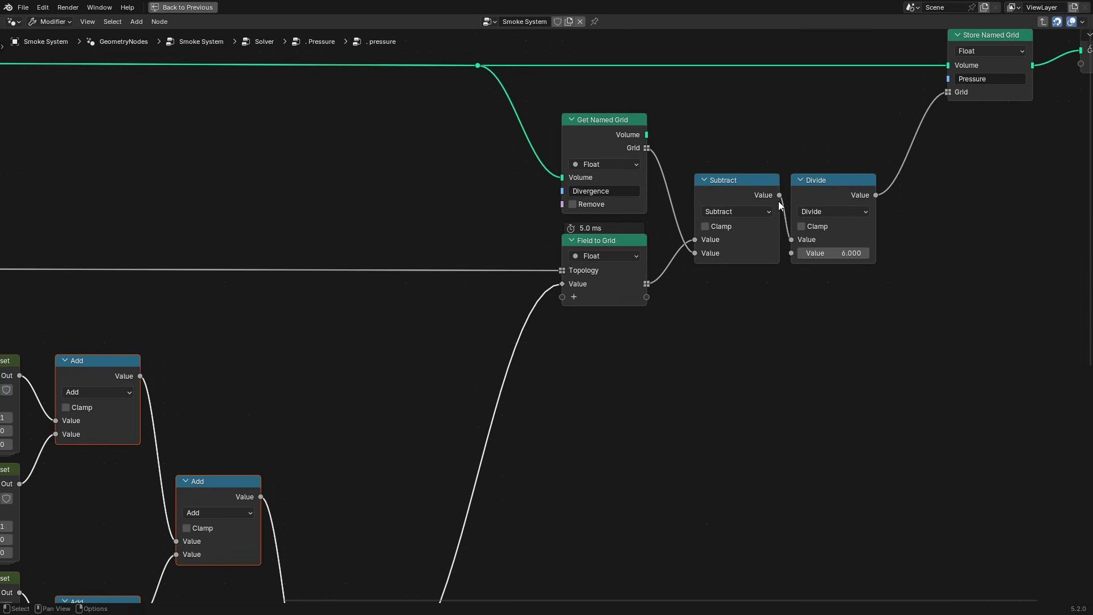
- Examine how the Divergence grid feeds the Subtract and Divide nodes ahead of Store Named Grid
{"action": "left_click", "coordinate": [604, 148]}
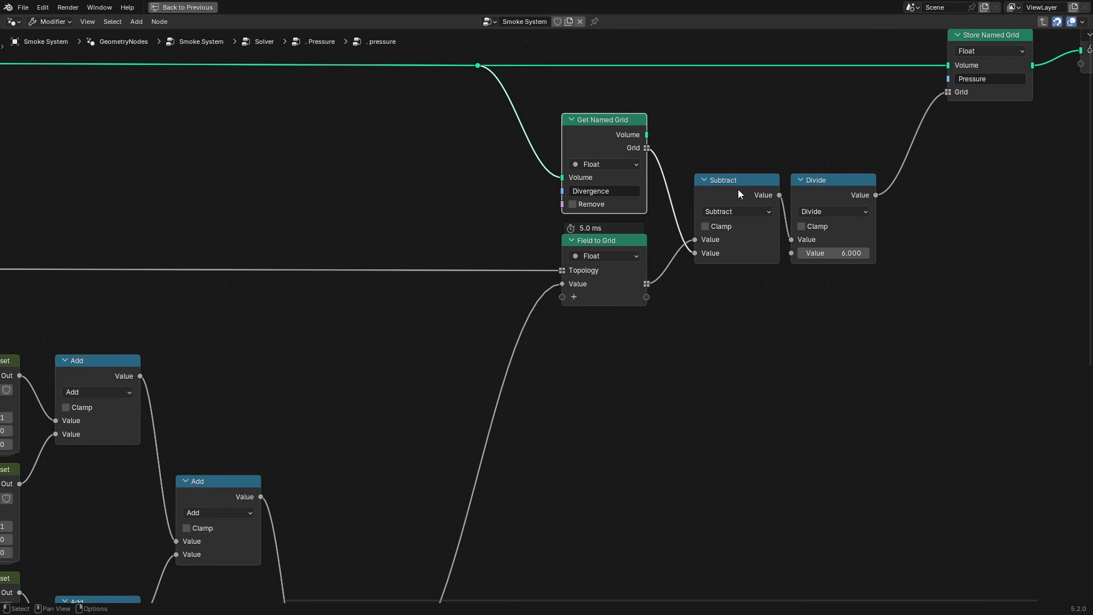
{"action": "scroll", "coordinate": [610, 129], "scroll_direction": "down", "scroll_amount": 3}
{"action": "scroll", "coordinate": [720, 268], "scroll_direction": "up", "scroll_amount": 2}
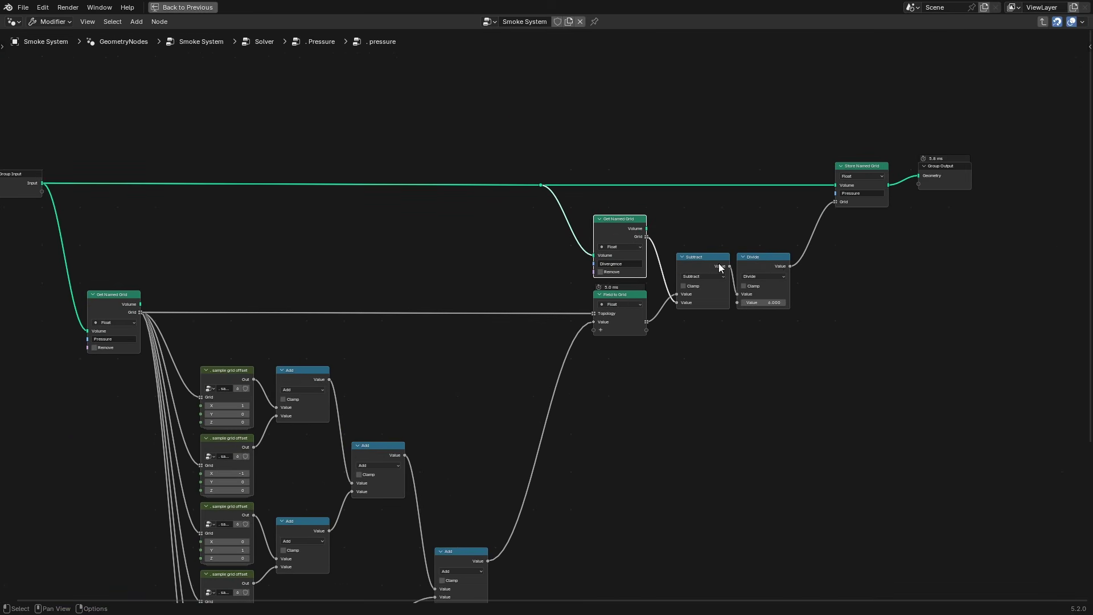
{"action": "left_click", "coordinate": [778, 263]}
{"action": "scroll", "coordinate": [682, 301], "scroll_direction": "up", "scroll_amount": 3}
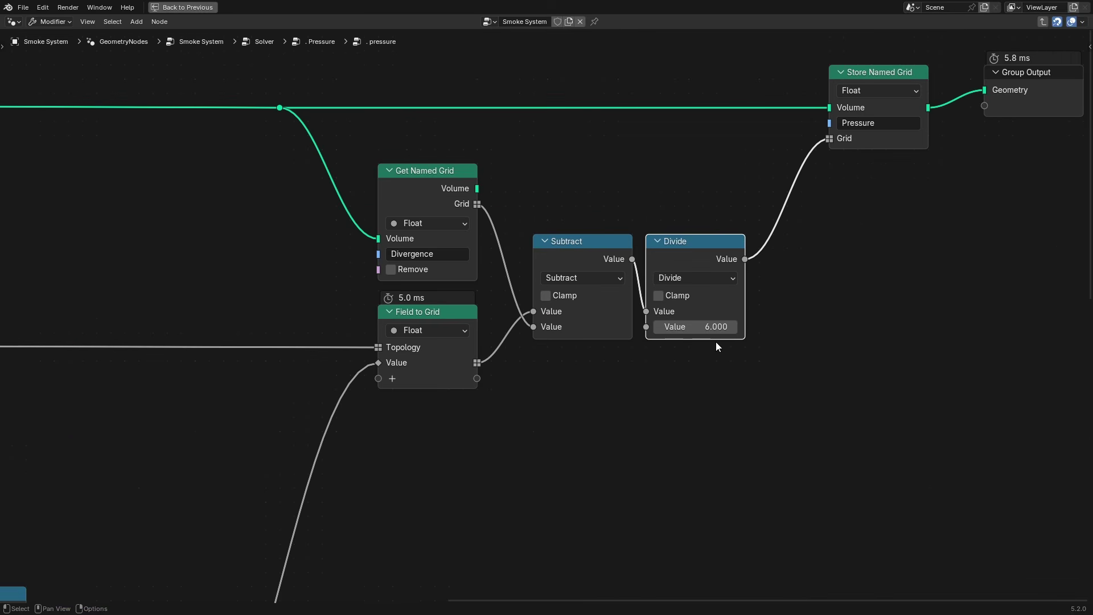
{"action": "scroll", "coordinate": [408, 322], "scroll_direction": "down", "scroll_amount": 5}
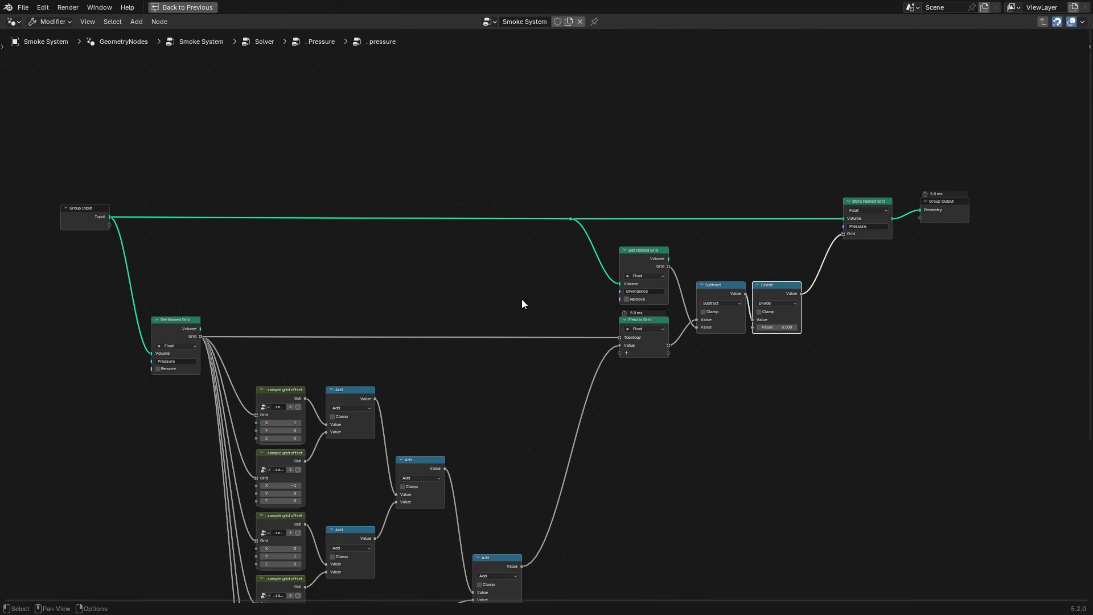
- Go up to the Solver group, revisit Pressure and its nested pressure group, and return to Solver
{"action": "key", "text": "Tab"}
{"action": "scroll", "coordinate": [523, 304], "scroll_direction": "up", "scroll_amount": 1}
{"action": "key", "text": "Tab"}
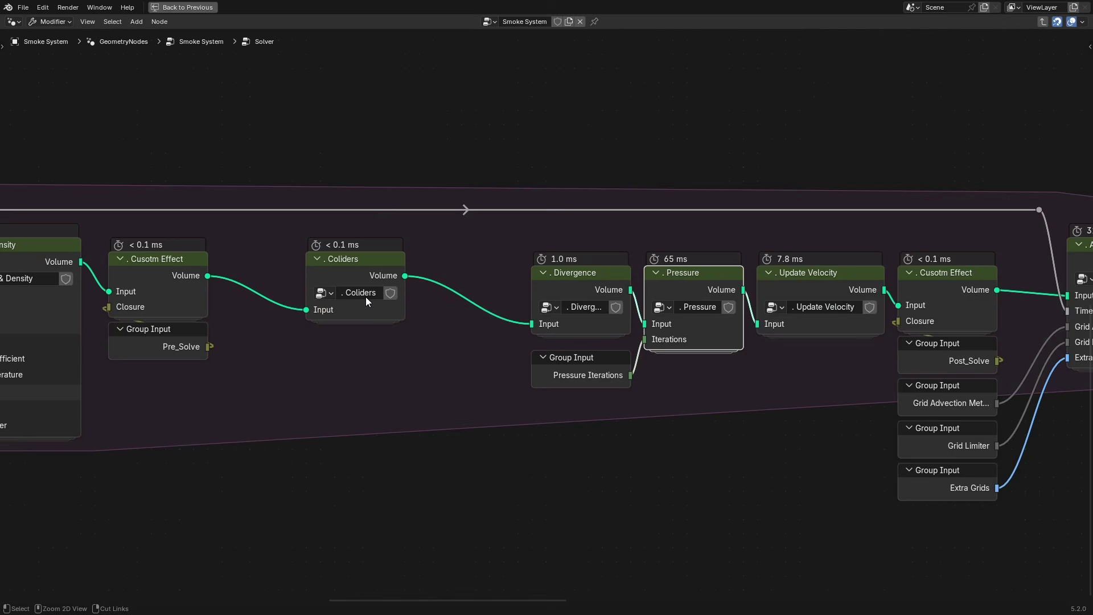
{"action": "key", "text": "Tab"}
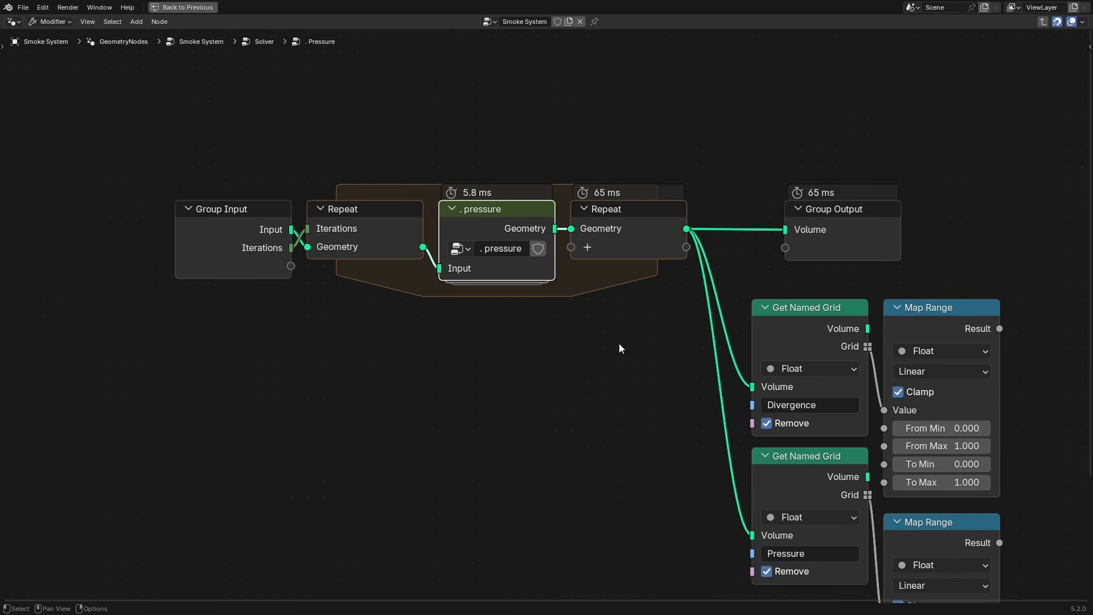
{"action": "key", "text": "Tab"}
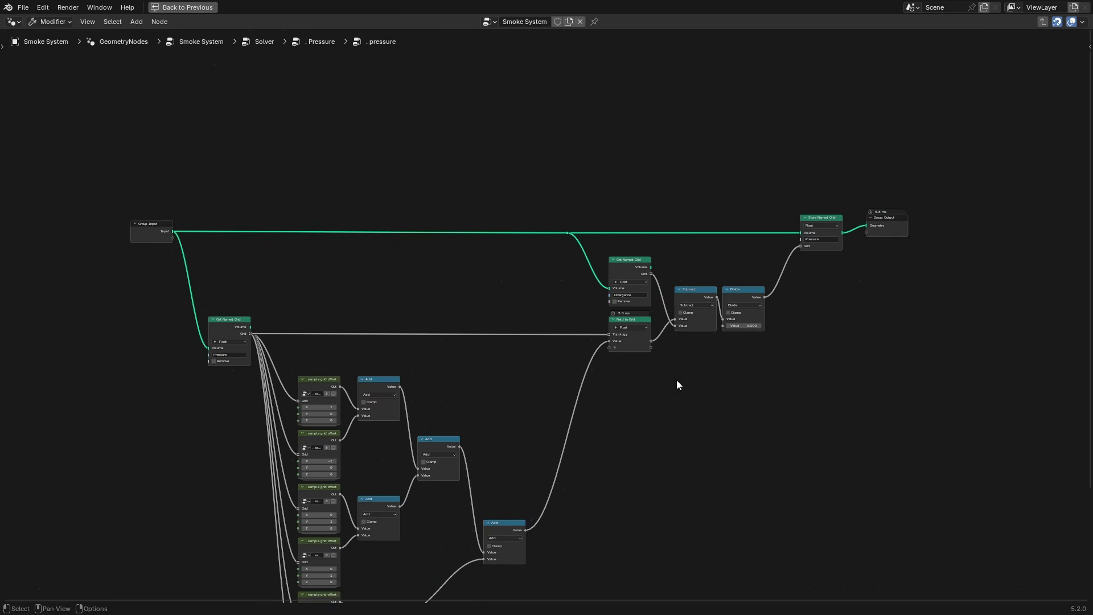
{"action": "key", "text": "Tab"}
{"action": "key", "text": "Tab"}
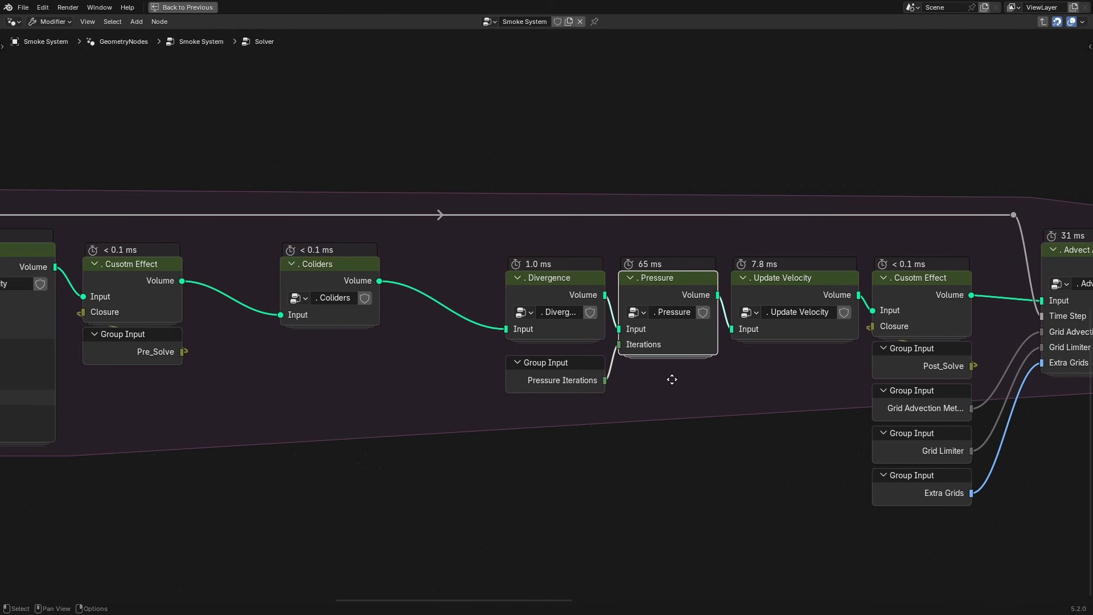
- Open the Update Velocity group and examine its Pressure Get Named Grid, Grid Gradient, Scale and Grid Info nodes
{"action": "scroll", "coordinate": [579, 340], "scroll_direction": "up", "scroll_amount": 1}
{"action": "left_click", "coordinate": [604, 302]}
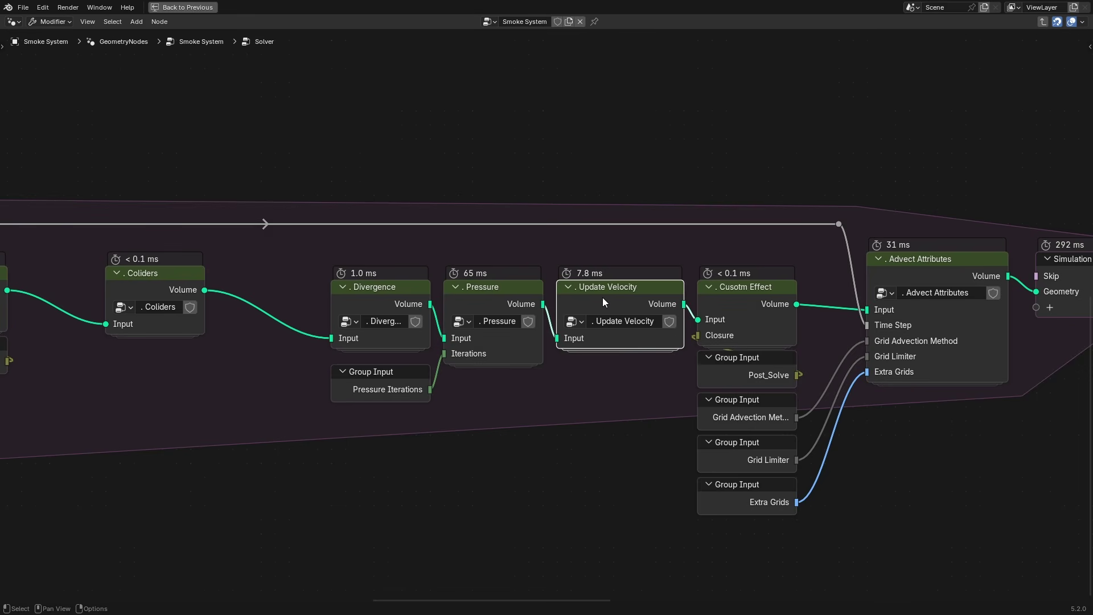
{"action": "key", "text": "Tab"}
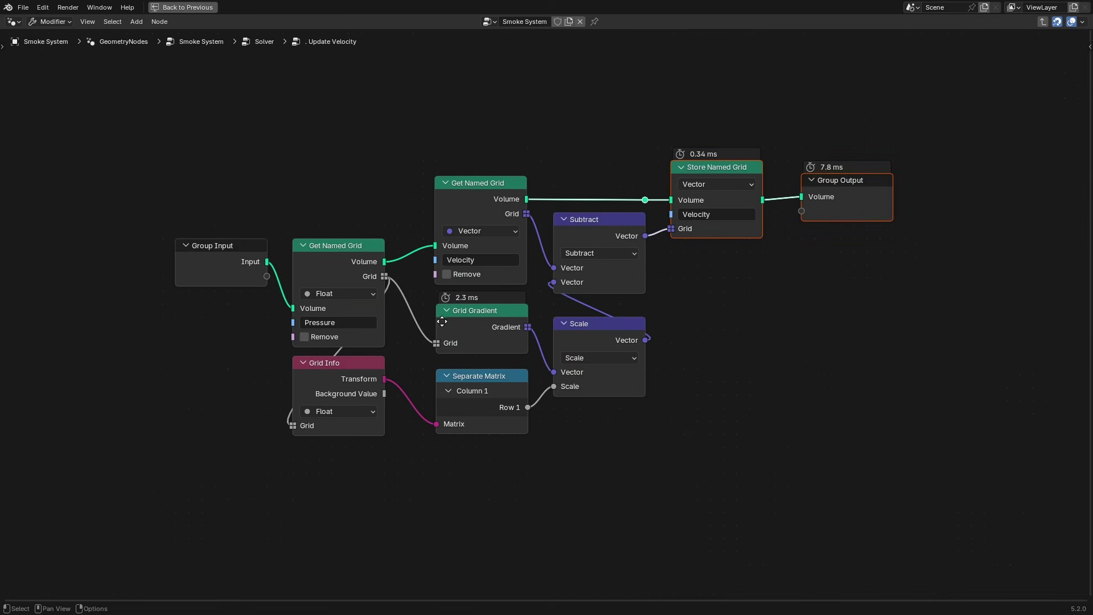
{"action": "left_click", "coordinate": [367, 268]}
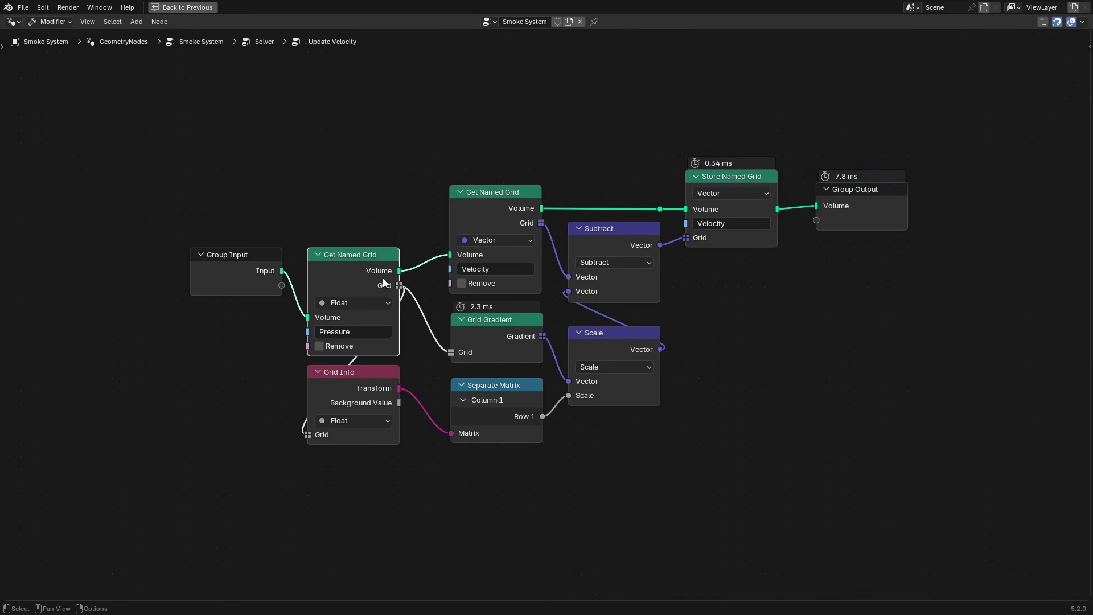
{"action": "left_click", "coordinate": [485, 343]}
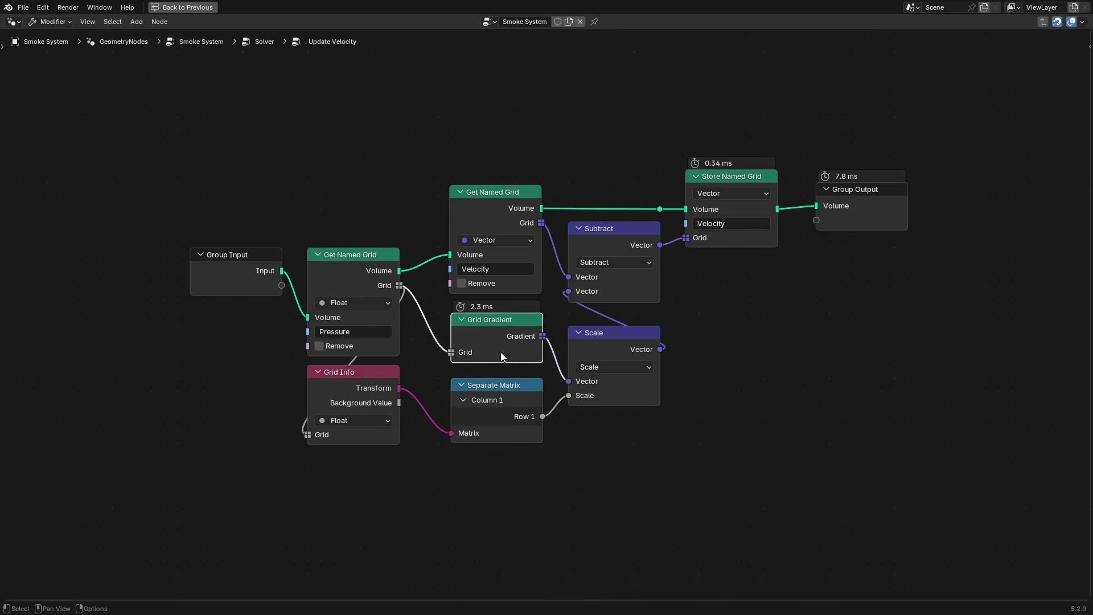
{"action": "left_click", "coordinate": [604, 350]}
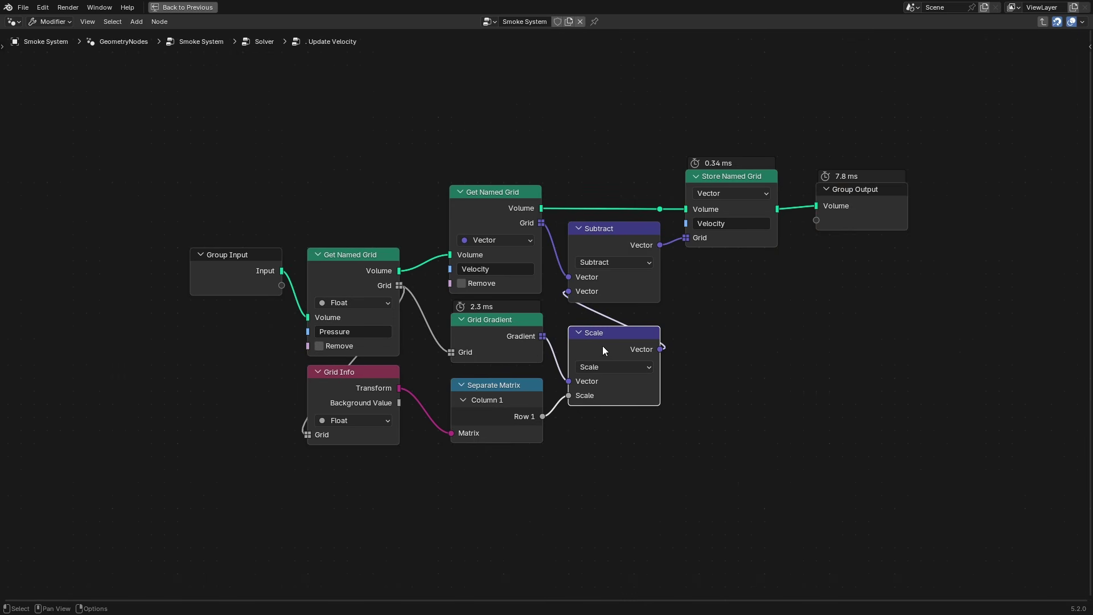
{"action": "left_click", "coordinate": [366, 395]}
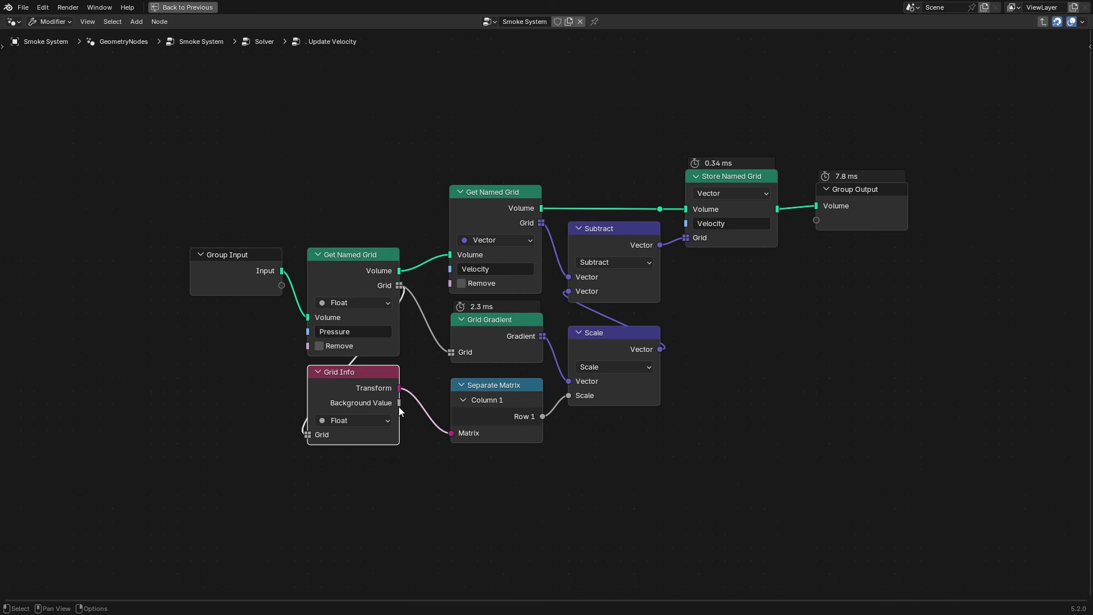
- Examine the Scale and Subtract nodes that correct the velocity grid ahead of Store Named Grid in Update Velocity
{"action": "left_click", "coordinate": [646, 347]}
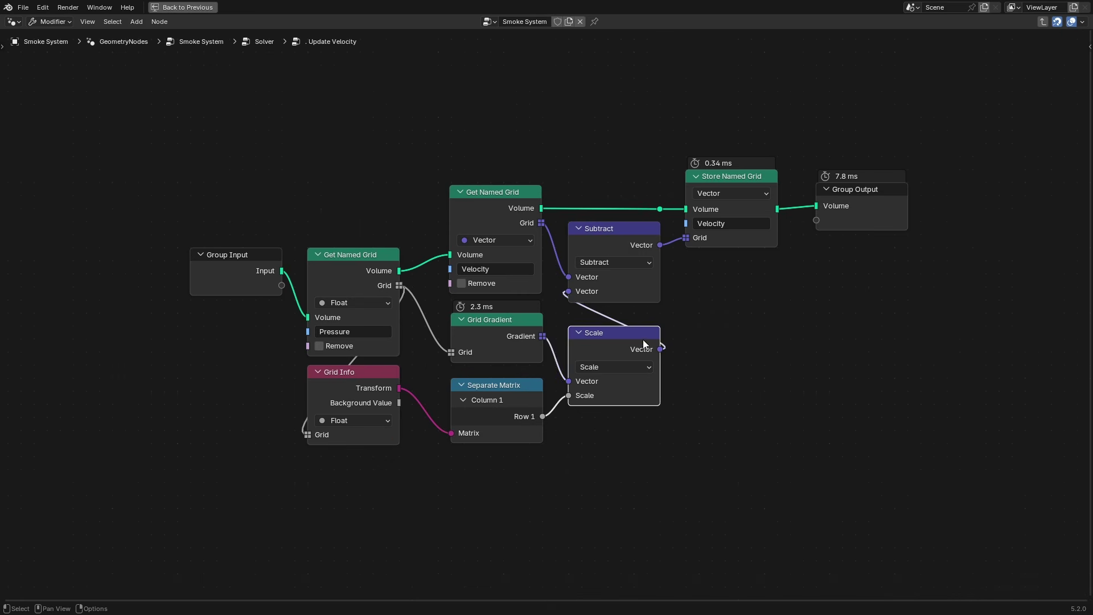
{"action": "left_click", "coordinate": [614, 246]}
{"action": "middle_click_drag", "start_coordinate": [708, 304], "coordinate": [679, 337]}
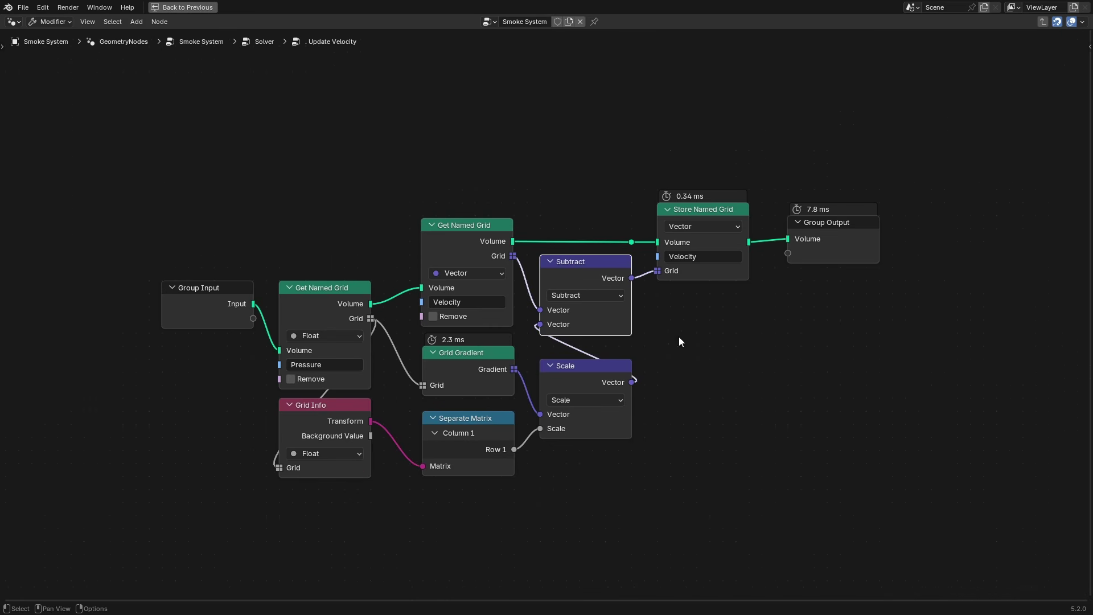
{"action": "left_click_drag", "start_coordinate": [596, 274], "coordinate": [595, 288]}
{"action": "right_click", "coordinate": [596, 287]}
{"action": "left_click", "coordinate": [632, 242]}
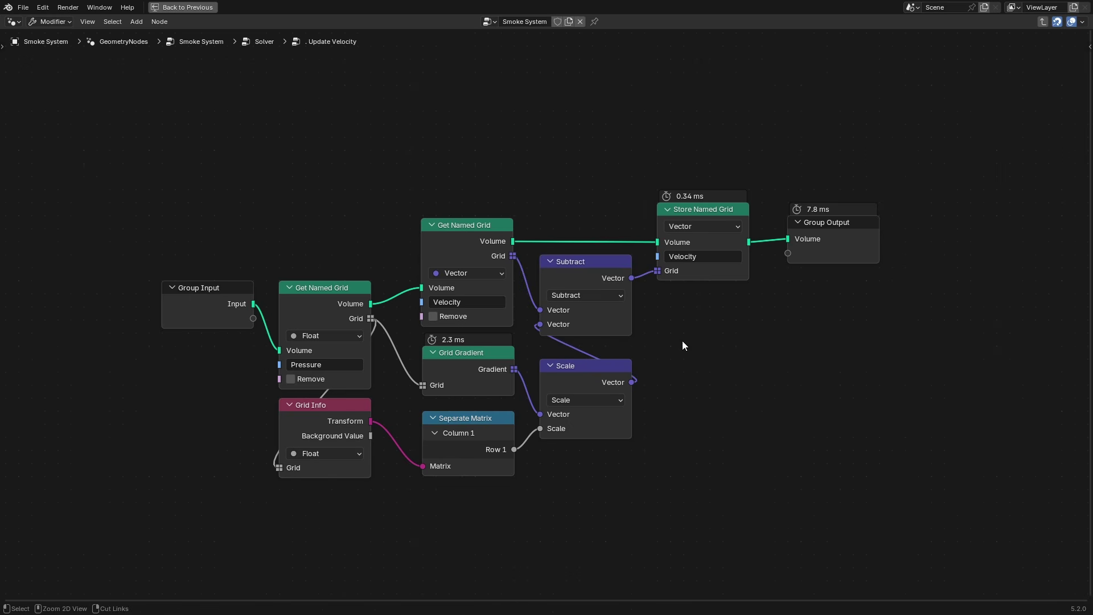
- Return to the Solver group and check the Cusotm Effect group between Update Velocity and Advect Attributes
{"action": "key", "text": "Tab"}
{"action": "key", "text": "Tab"}
{"action": "key", "text": "Tab"}
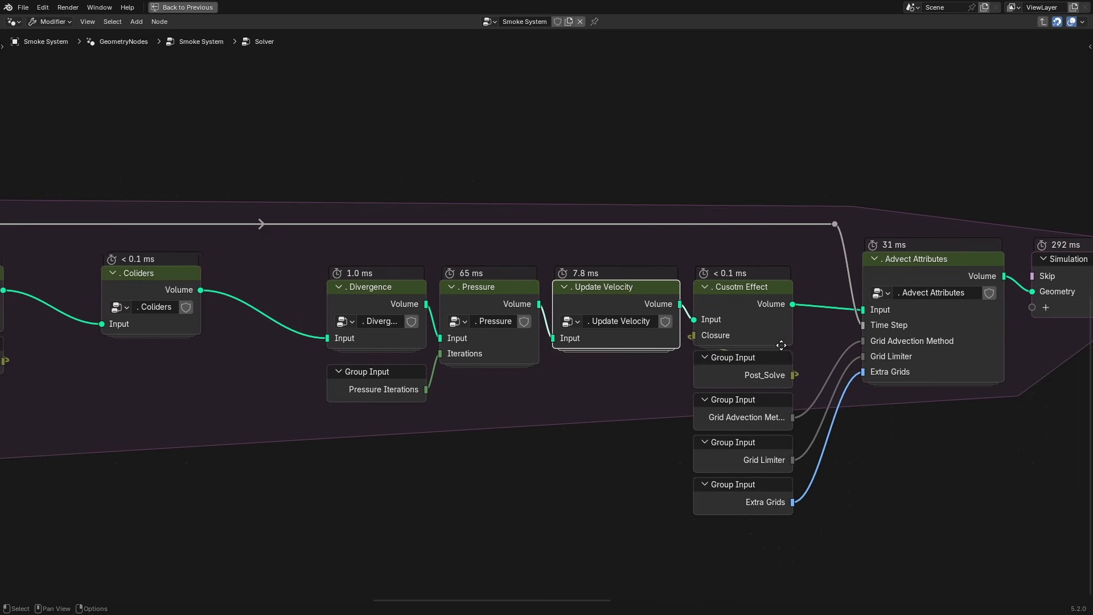
{"action": "left_click", "coordinate": [607, 325]}
{"action": "key", "text": "Tab"}
{"action": "key", "text": "Tab"}
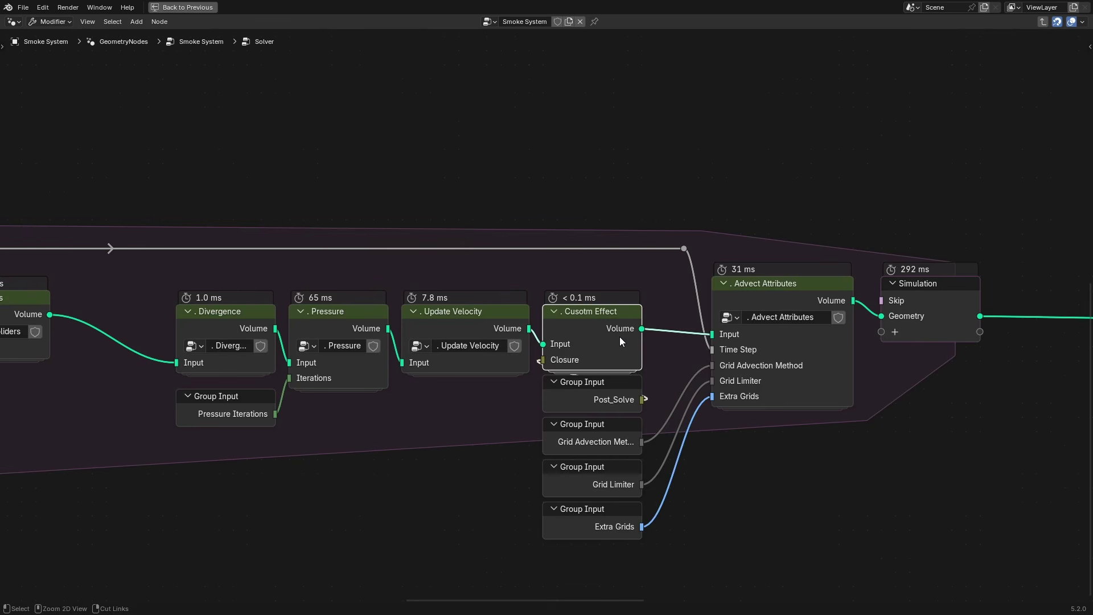
{"action": "scroll", "coordinate": [605, 343], "scroll_direction": "right", "scroll_amount": 5, "text": "ctrl"}
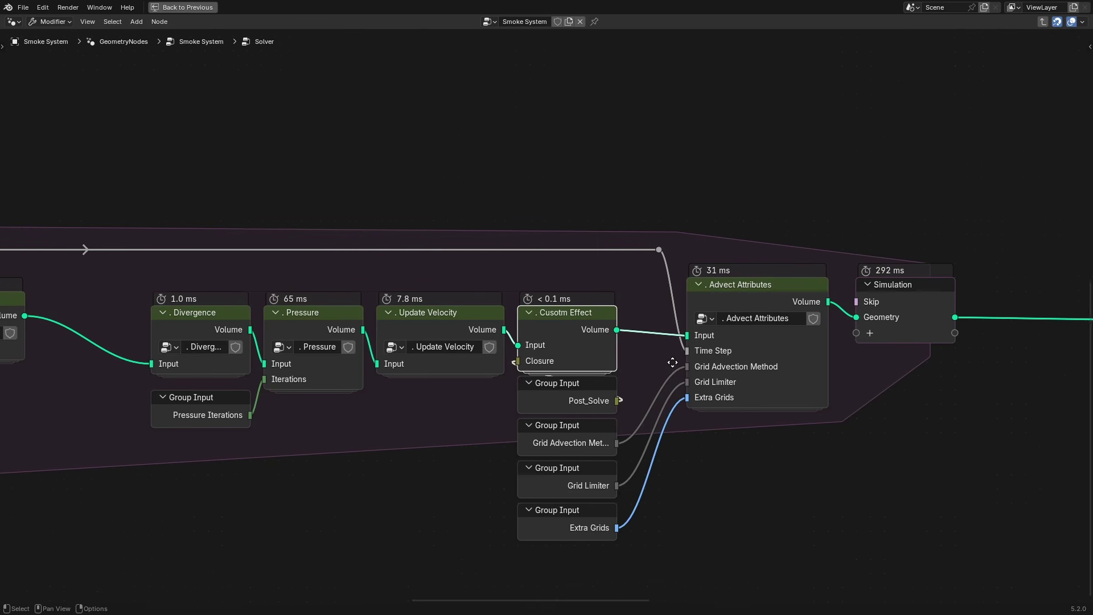
- Open the Advect Attributes group and raise the add extra attributes node with its Group Input level with Get Nested Bundle Paths
{"action": "left_click", "coordinate": [679, 297]}
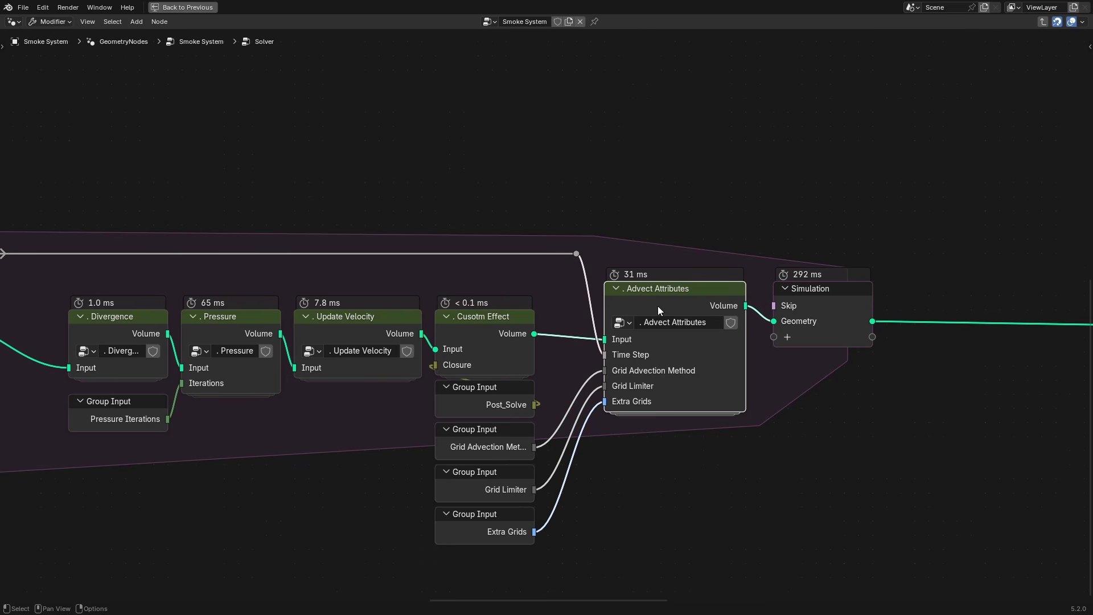
{"action": "key", "text": "Tab"}
{"action": "scroll", "coordinate": [432, 308], "scroll_direction": "down", "scroll_amount": 2}
{"action": "middle_click_drag", "start_coordinate": [432, 307], "coordinate": [639, 324]}
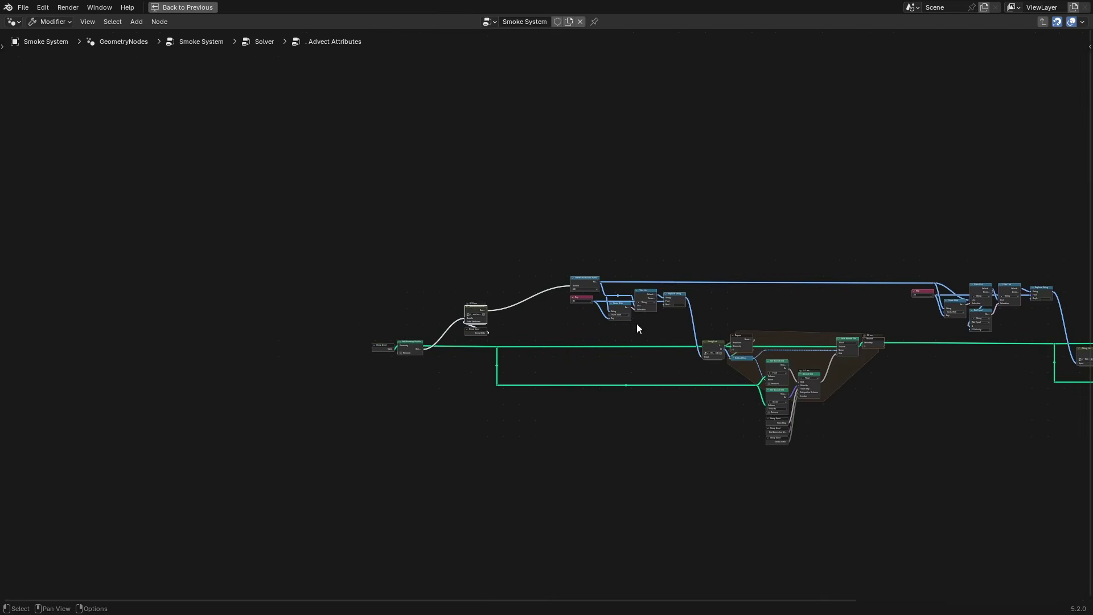
{"action": "scroll", "coordinate": [639, 325], "scroll_direction": "up", "scroll_amount": 3}
{"action": "left_click_drag", "start_coordinate": [377, 282], "coordinate": [472, 243]}
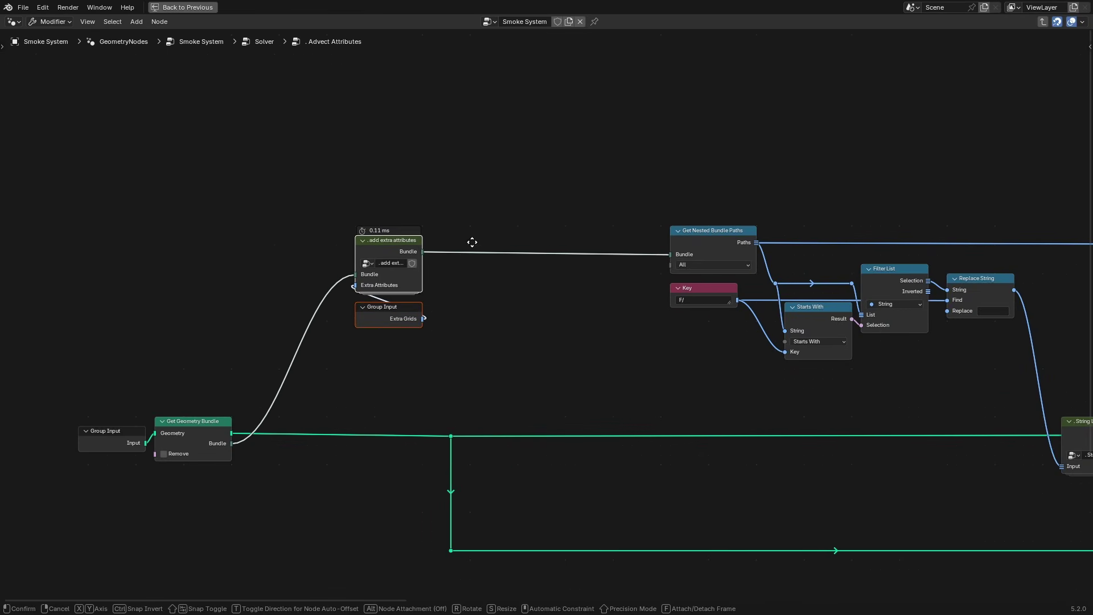
{"action": "left_click", "coordinate": [472, 242]}
- Restore the multi-area layout and preview the add extra attributes node's Bundle output in a Viewer
{"action": "key", "text": "ctrl+space"}
{"action": "scroll", "coordinate": [450, 387], "scroll_direction": "up", "scroll_amount": 3}
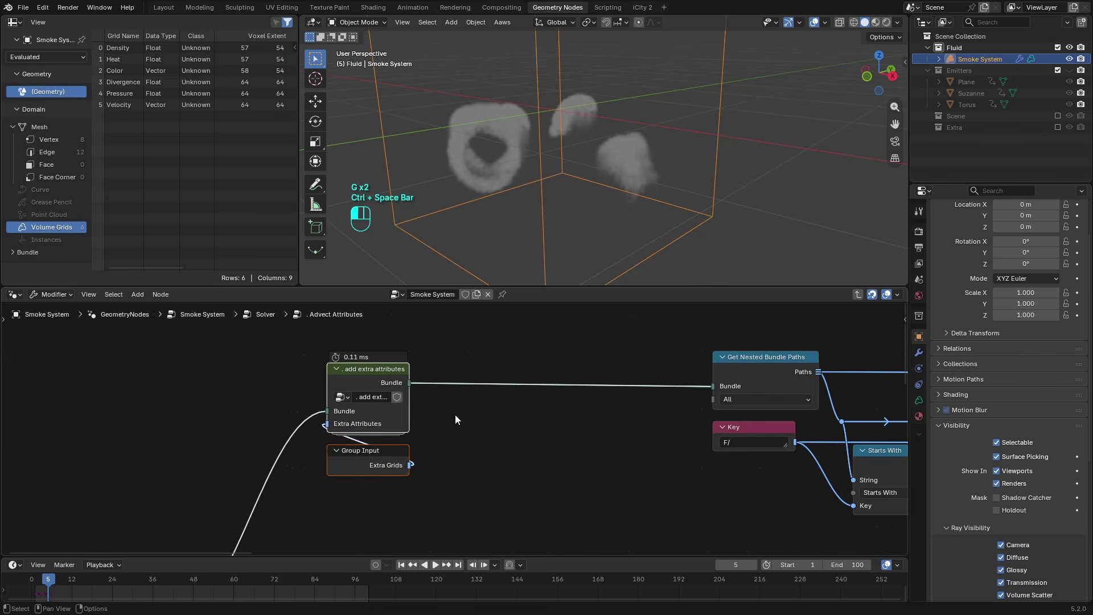
{"action": "left_click", "coordinate": [407, 381], "text": "ctrl+shift"}
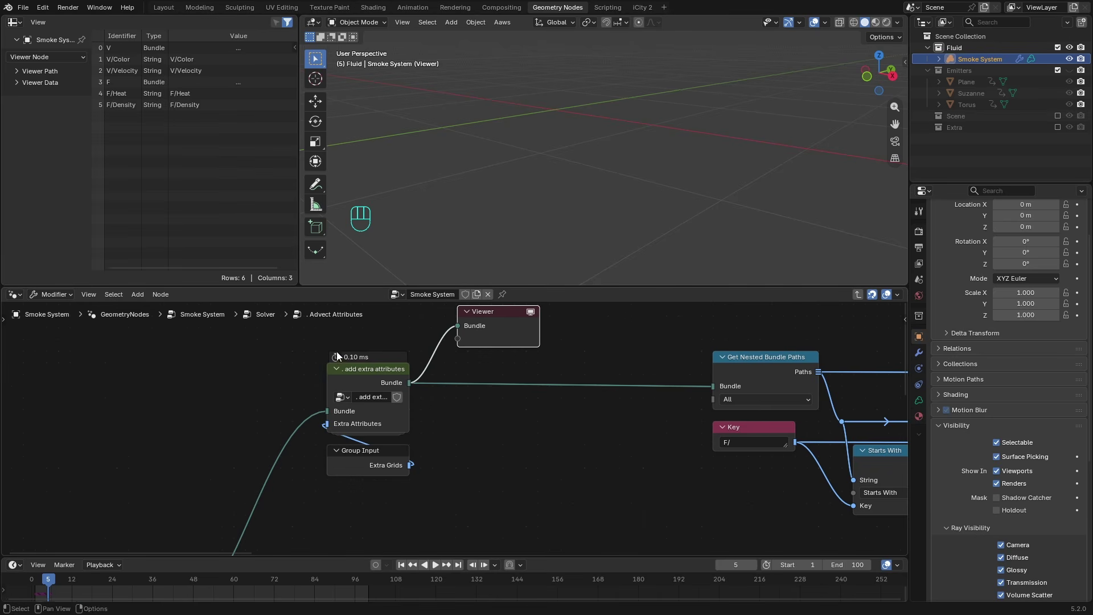
- Move the add extra attributes, Group Input and Viewer nodes together slightly downward to straighten the Bundle link
{"action": "left_click_drag", "start_coordinate": [324, 329], "coordinate": [546, 494]}
{"action": "key", "text": "g"}
{"action": "key", "text": "g"}
{"action": "left_click", "coordinate": [544, 410]}
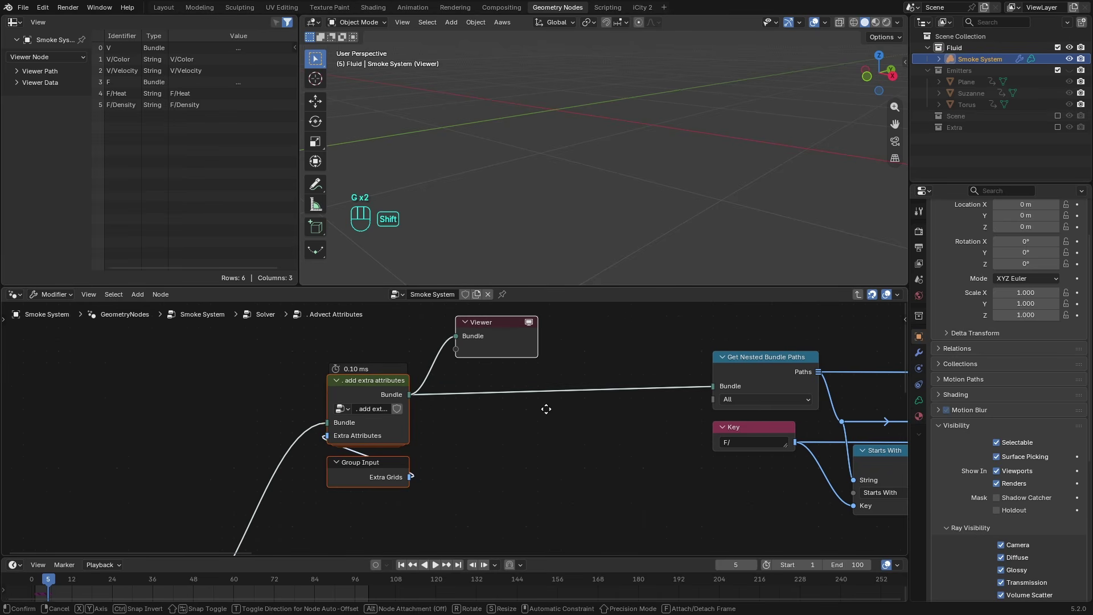
- Compare the add extra attributes Bundle with the Paths output of Get Nested Bundle Paths in the Viewer
{"action": "middle_click_drag", "start_coordinate": [573, 426], "coordinate": [486, 418]}
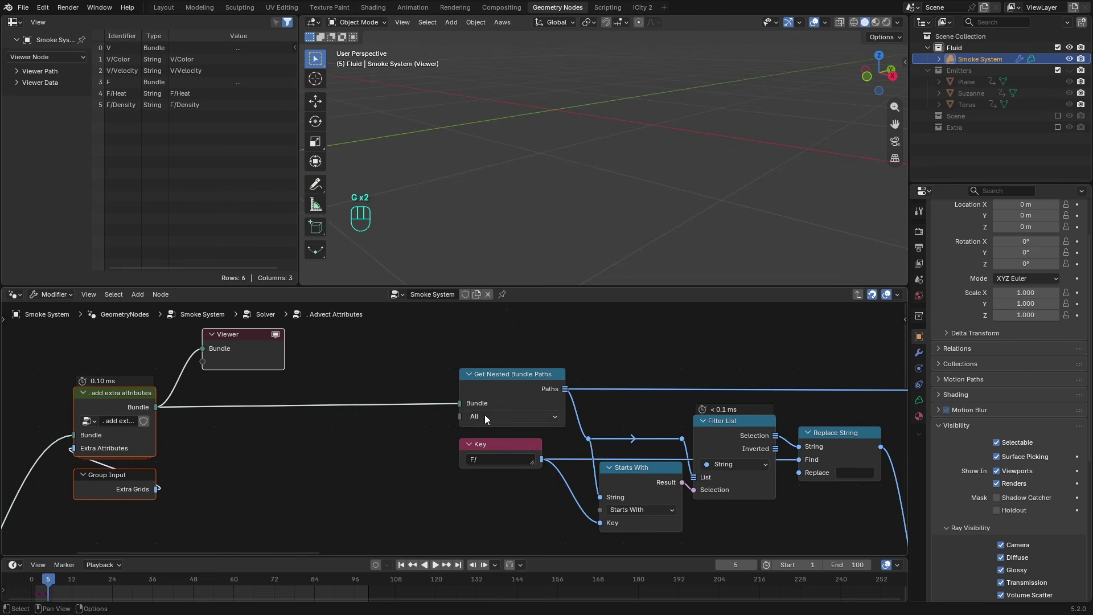
{"action": "middle_click_drag", "start_coordinate": [576, 398], "coordinate": [534, 399]}
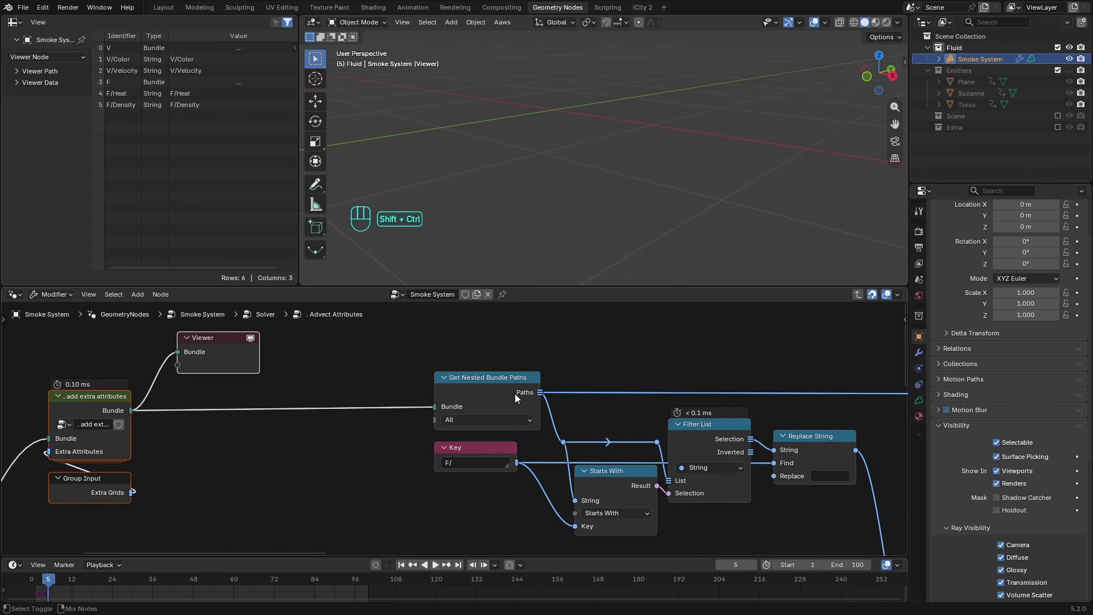
{"action": "left_click", "coordinate": [514, 394], "text": "ctrl+shift"}
{"action": "middle_click_drag", "start_coordinate": [586, 395], "coordinate": [530, 390]}
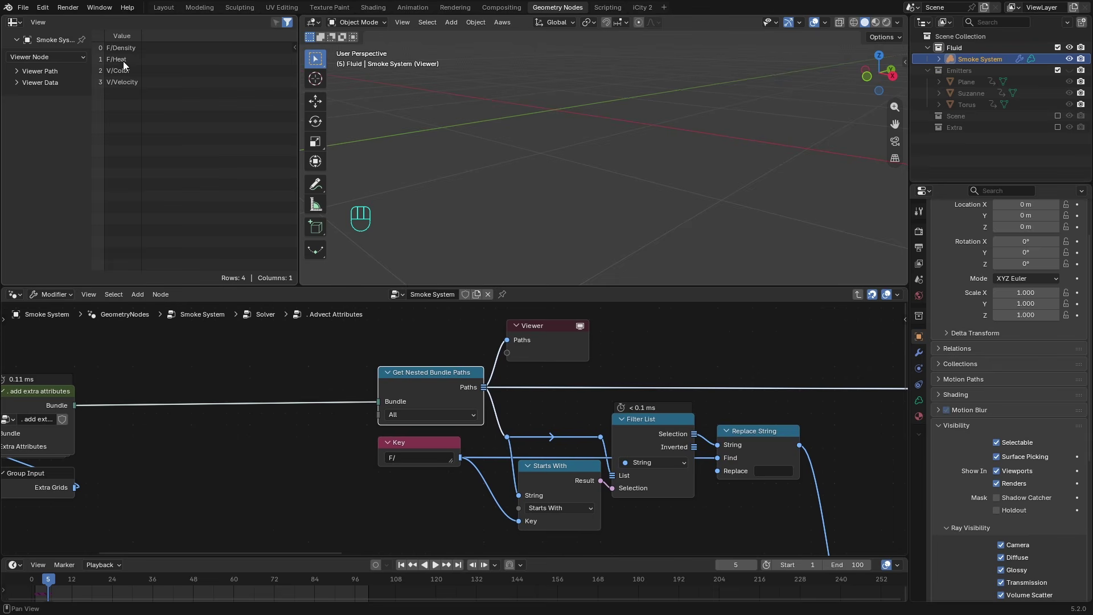
{"action": "left_click", "coordinate": [47, 405], "text": "ctrl+shift"}
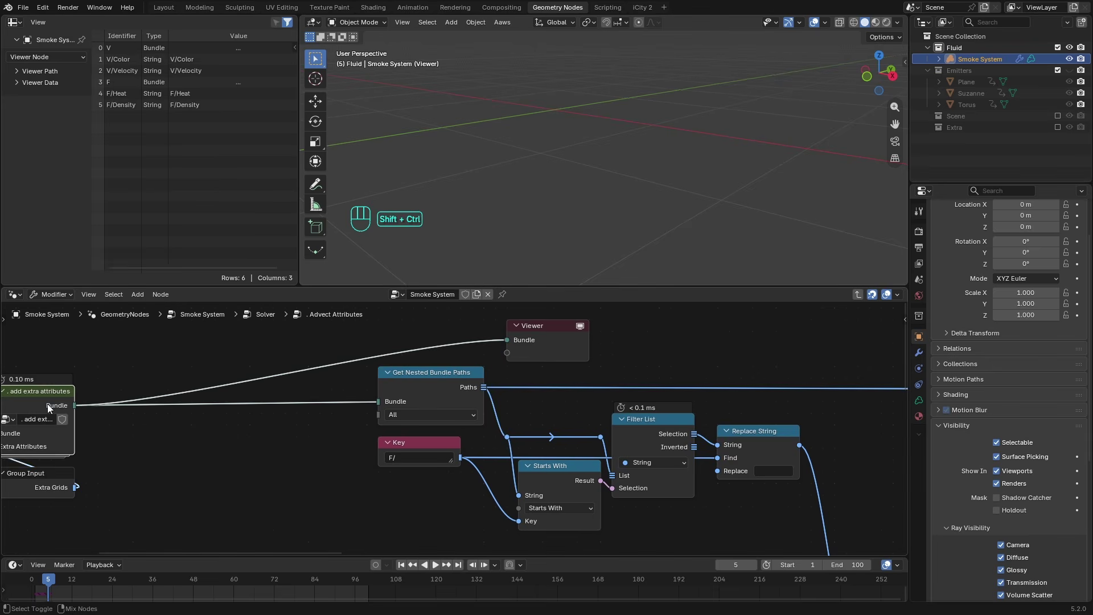
{"action": "left_click", "coordinate": [455, 387], "text": "ctrl+shift"}
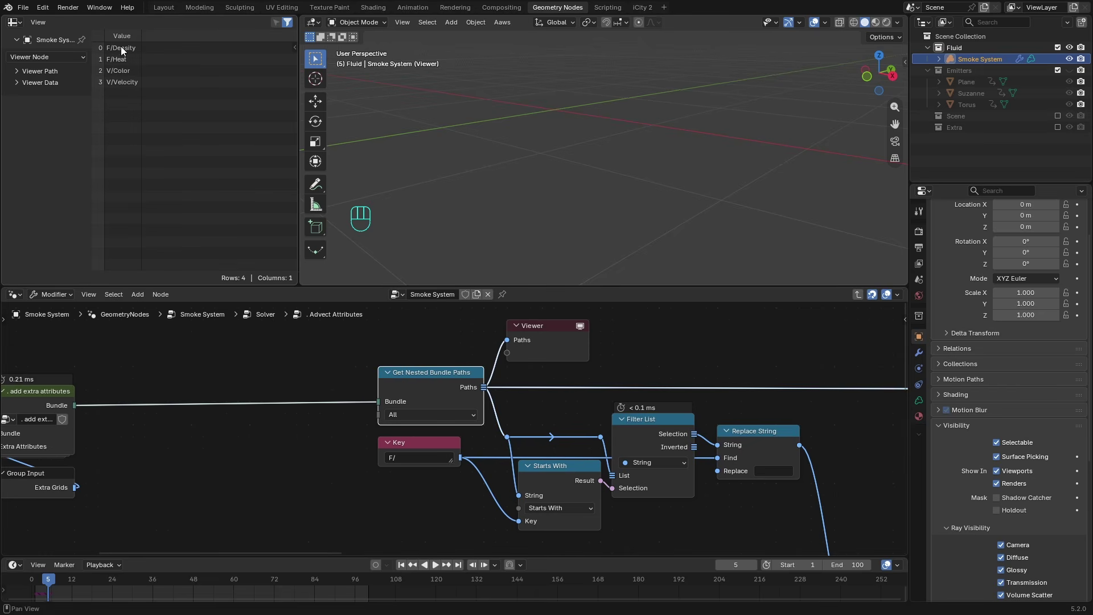
{"action": "left_click", "coordinate": [59, 406], "text": "ctrl+shift"}
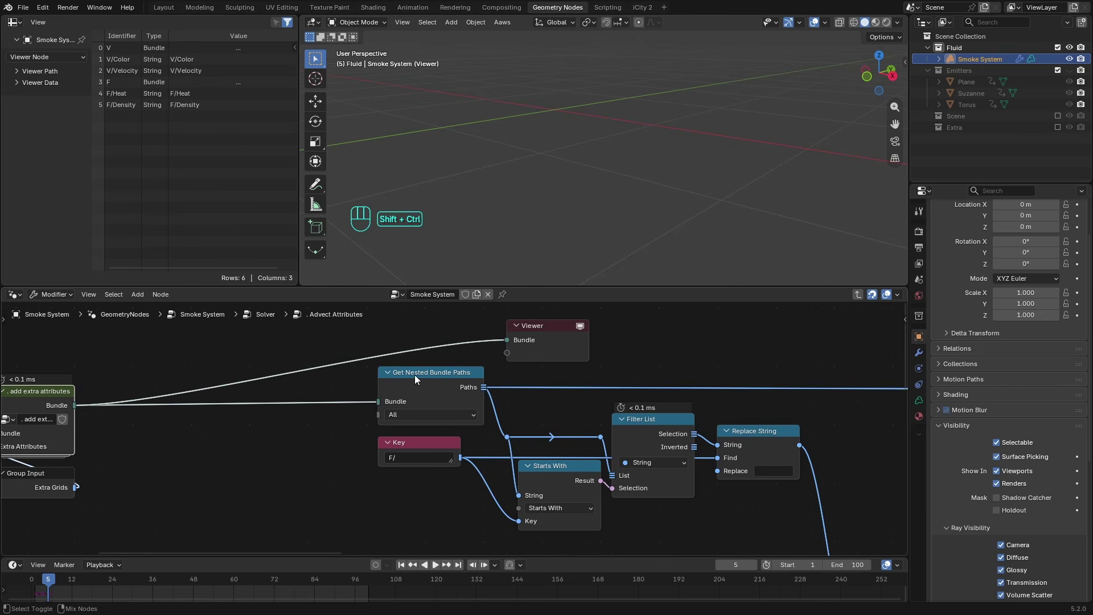
{"action": "left_click", "coordinate": [432, 384], "text": "ctrl+shift"}
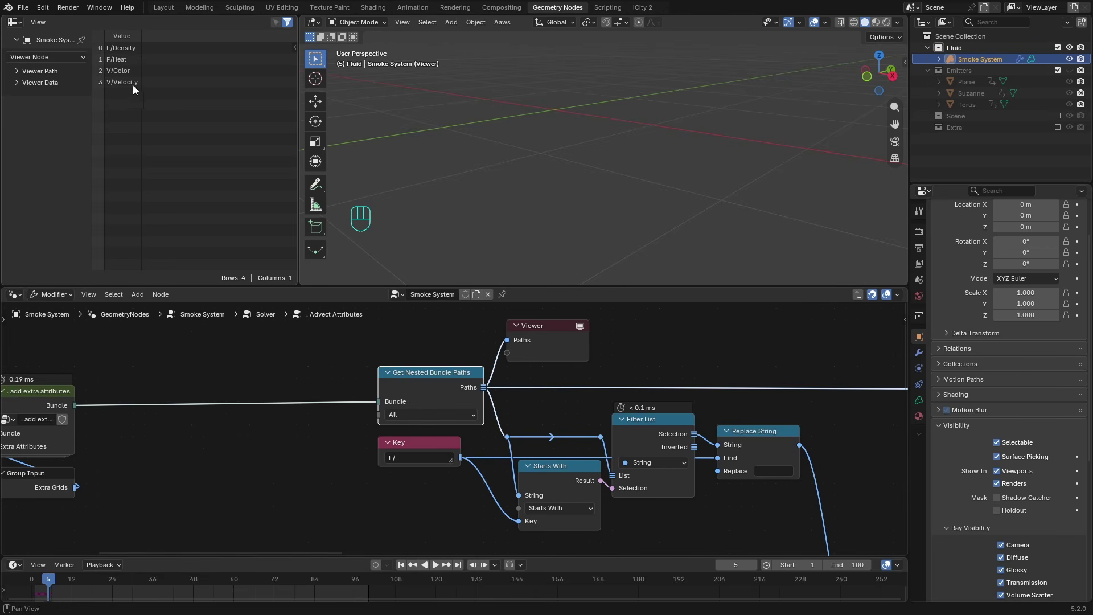
- Preview the F/ branch's Filter List Selection and Replace String outputs in the Viewer
{"action": "middle_click_drag", "start_coordinate": [488, 445], "coordinate": [369, 412]}
{"action": "scroll", "coordinate": [399, 414], "scroll_direction": "up", "scroll_amount": 2}
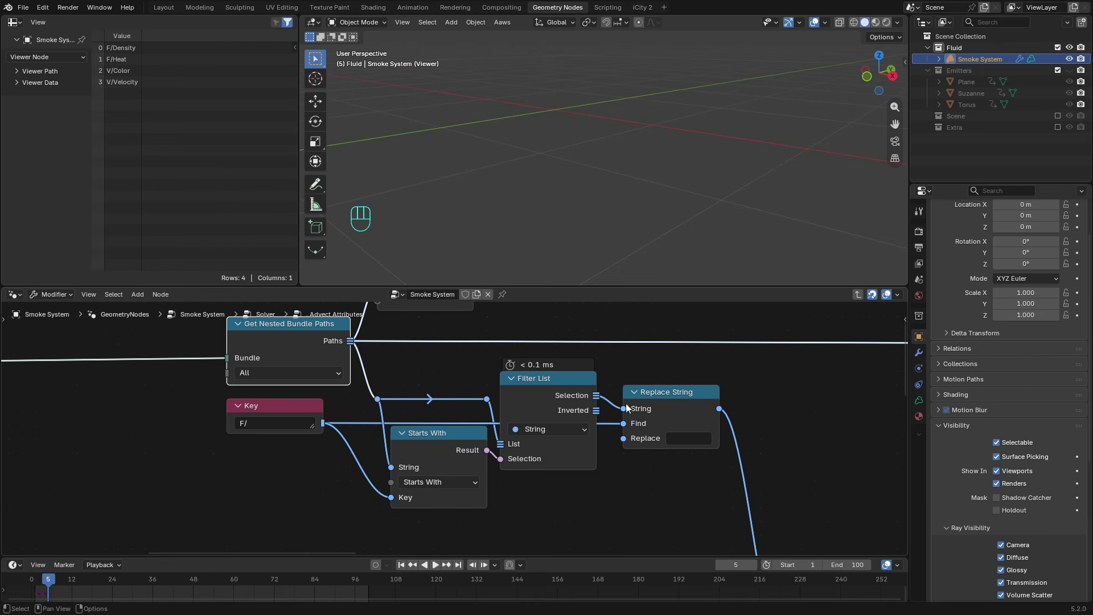
{"action": "left_click", "coordinate": [579, 398], "text": "ctrl+shift"}
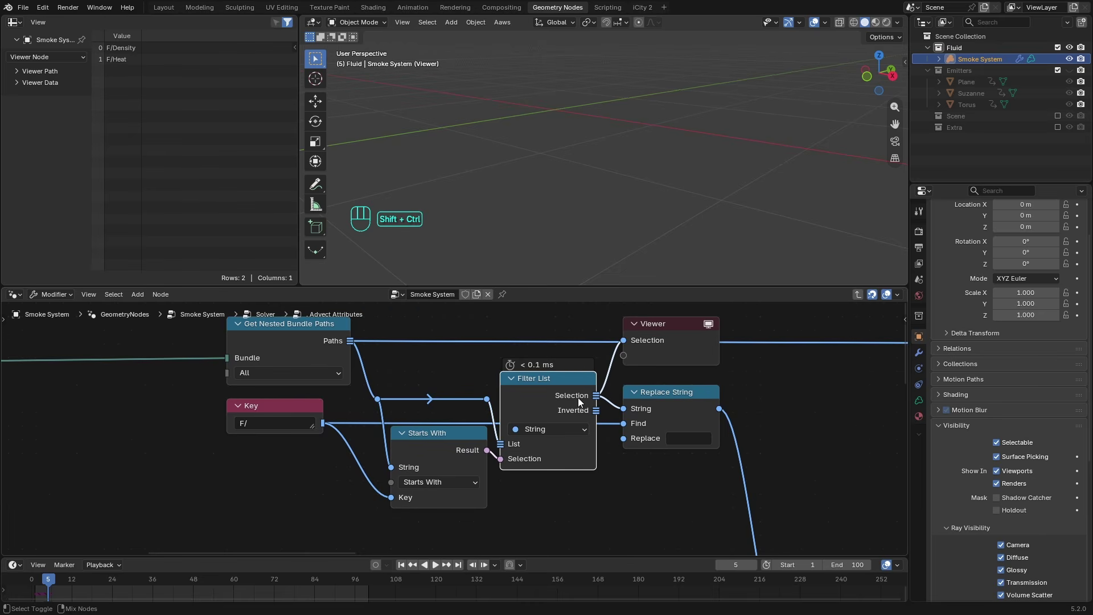
{"action": "left_click", "coordinate": [686, 405], "text": "ctrl+shift"}
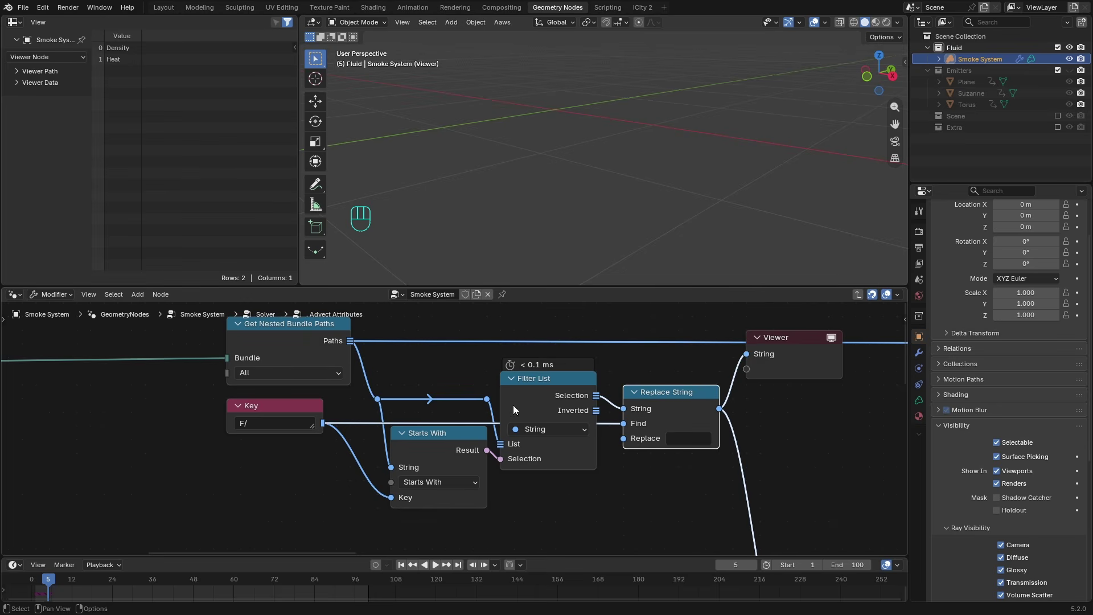
- Preview the V/ branch's incoming paths and its Replace String output, and delete the Viewer node
{"action": "scroll", "coordinate": [863, 434], "scroll_direction": "down", "scroll_amount": 9}
{"action": "middle_click_drag", "start_coordinate": [888, 478], "coordinate": [463, 439]}
{"action": "scroll", "coordinate": [471, 399], "scroll_direction": "up", "scroll_amount": 4}
{"action": "scroll", "coordinate": [461, 429], "scroll_direction": "down", "scroll_amount": 3}
{"action": "middle_click_drag", "start_coordinate": [508, 383], "coordinate": [304, 386]}
{"action": "middle_click_drag", "start_coordinate": [660, 413], "coordinate": [489, 425]}
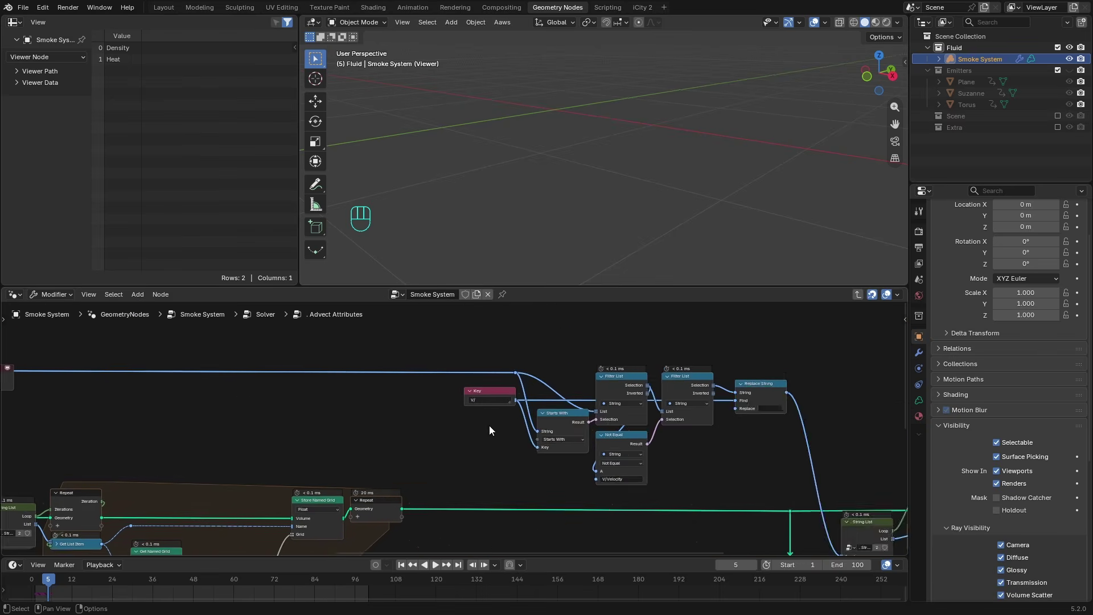
{"action": "scroll", "coordinate": [490, 430], "scroll_direction": "up", "scroll_amount": 3}
{"action": "middle_click_drag", "start_coordinate": [591, 340], "coordinate": [456, 356]}
{"action": "left_click", "coordinate": [426, 349], "text": "ctrl+shift"}
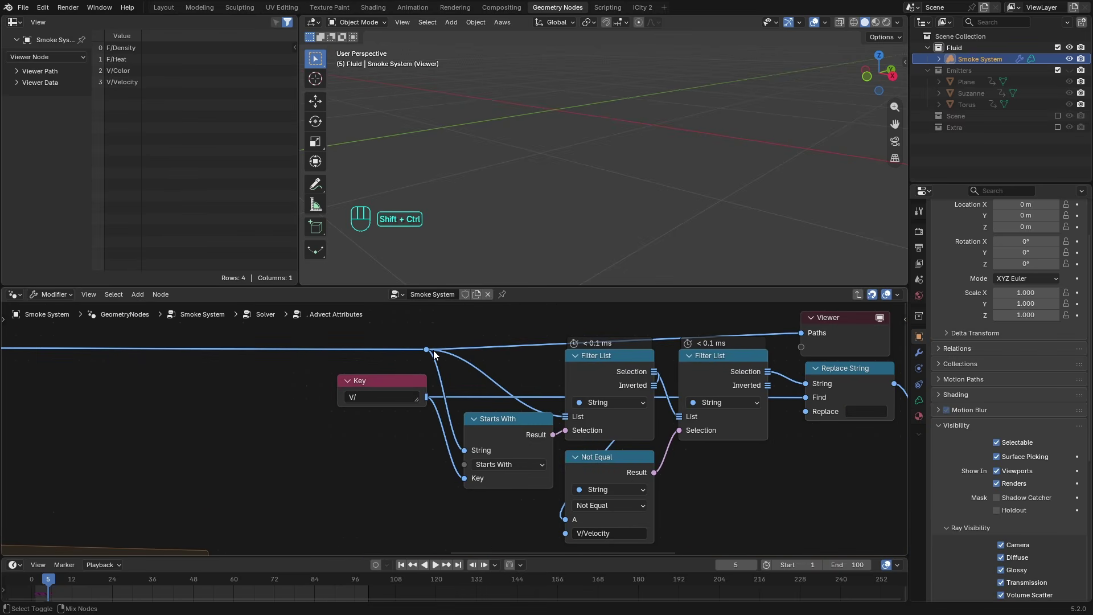
{"action": "middle_click_drag", "start_coordinate": [699, 419], "coordinate": [440, 414]}
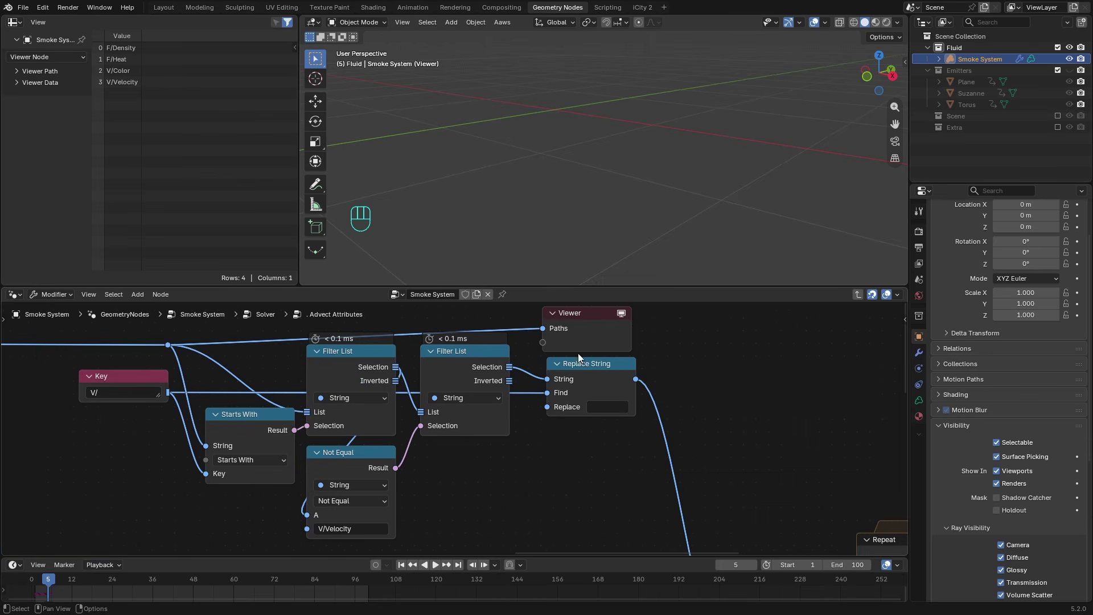
{"action": "left_click", "coordinate": [630, 385], "text": "ctrl+shift"}
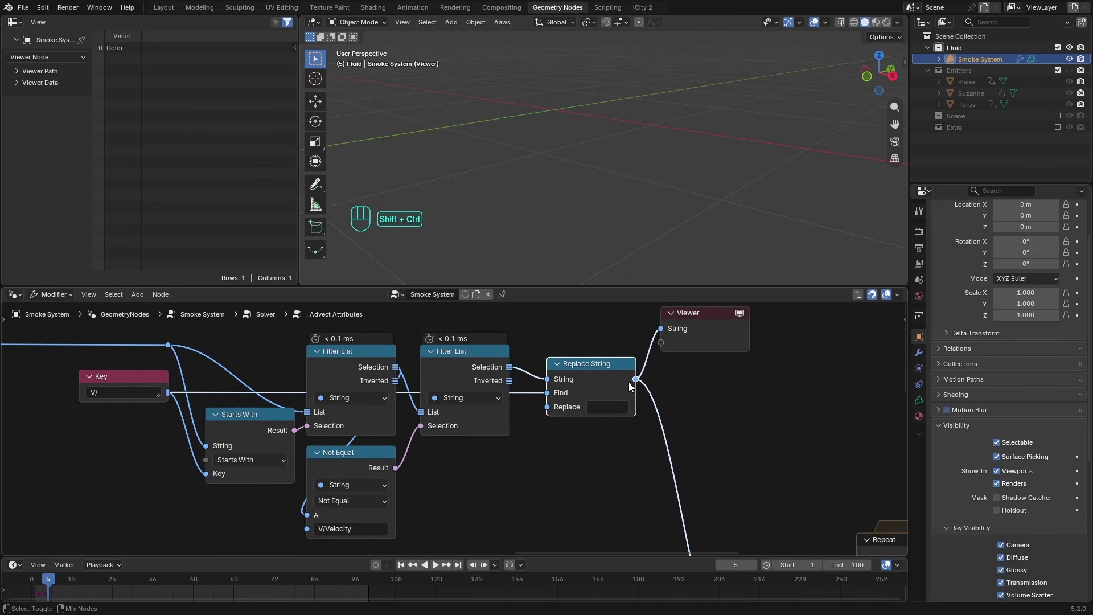
{"action": "left_click", "coordinate": [699, 328]}
{"action": "key", "text": "ctrl+x"}
- Recheck the add extra attributes Bundle against the Get Nested Bundle Paths output with a new Viewer, and delete that Viewer
{"action": "scroll", "coordinate": [450, 421], "scroll_direction": "down", "scroll_amount": 2}
{"action": "scroll", "coordinate": [304, 411], "scroll_direction": "down", "scroll_amount": 4}
{"action": "middle_click_drag", "start_coordinate": [134, 419], "coordinate": [658, 435]}
{"action": "middle_click_drag", "start_coordinate": [325, 436], "coordinate": [726, 447]}
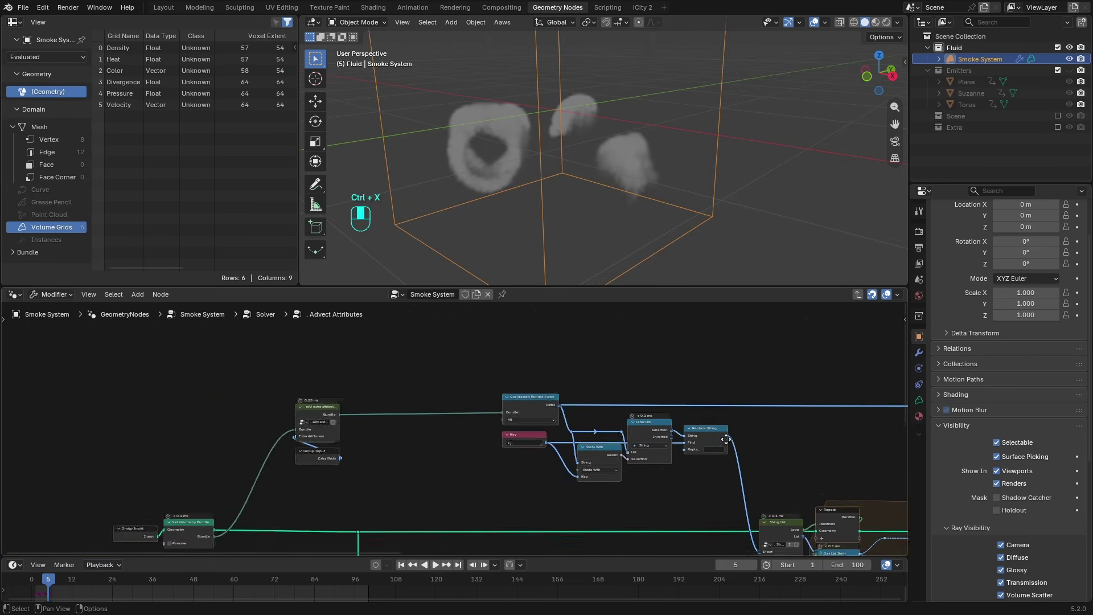
{"action": "scroll", "coordinate": [449, 424], "scroll_direction": "up", "scroll_amount": 6}
{"action": "left_click", "coordinate": [255, 405], "text": "ctrl+shift"}
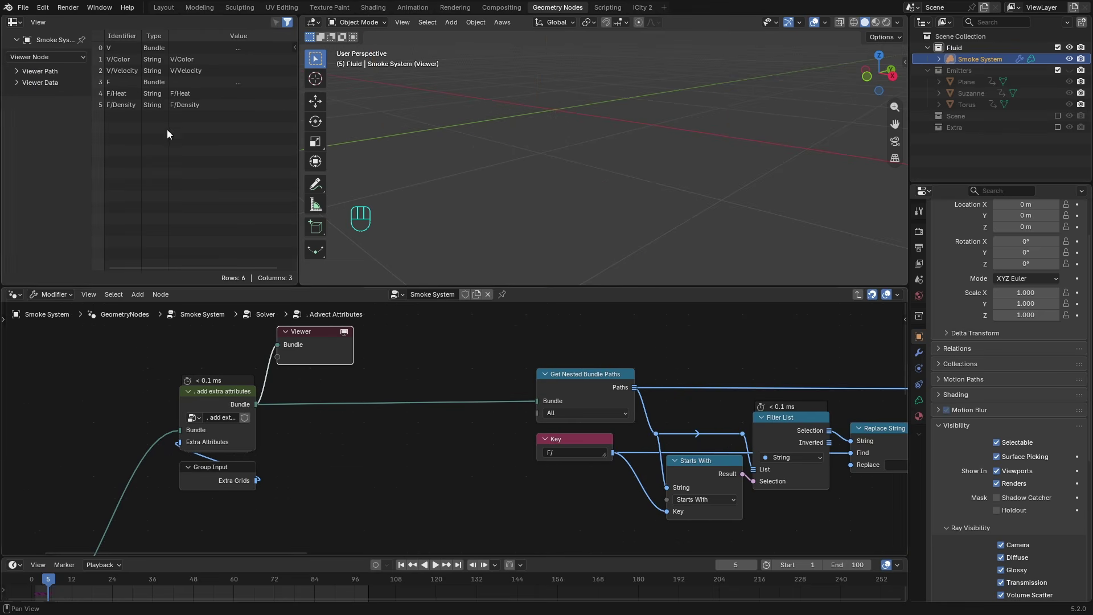
{"action": "middle_click_drag", "start_coordinate": [613, 405], "coordinate": [564, 402]}
{"action": "scroll", "coordinate": [555, 371], "scroll_direction": "up", "scroll_amount": 1}
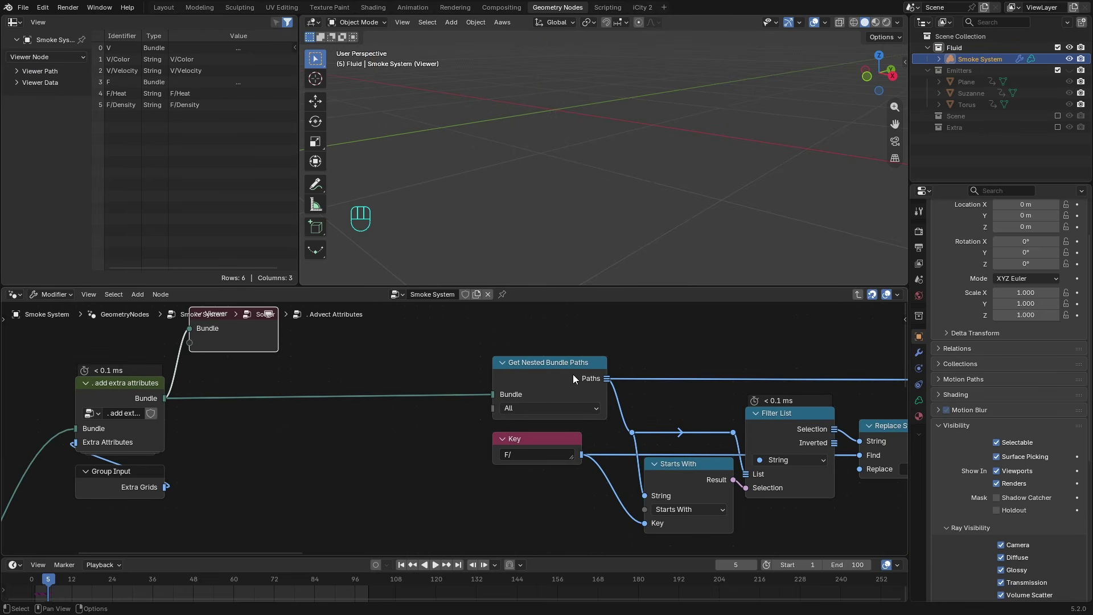
{"action": "left_click", "coordinate": [573, 374]}
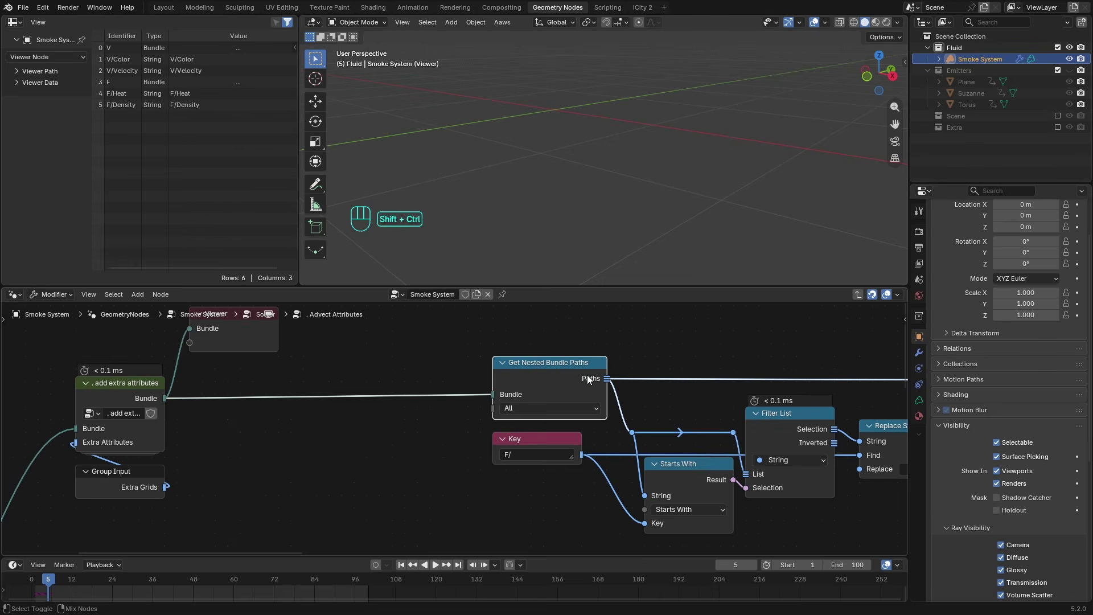
{"action": "left_click", "coordinate": [572, 374], "text": "ctrl+shift"}
{"action": "left_click", "coordinate": [153, 391], "text": "ctrl+shift"}
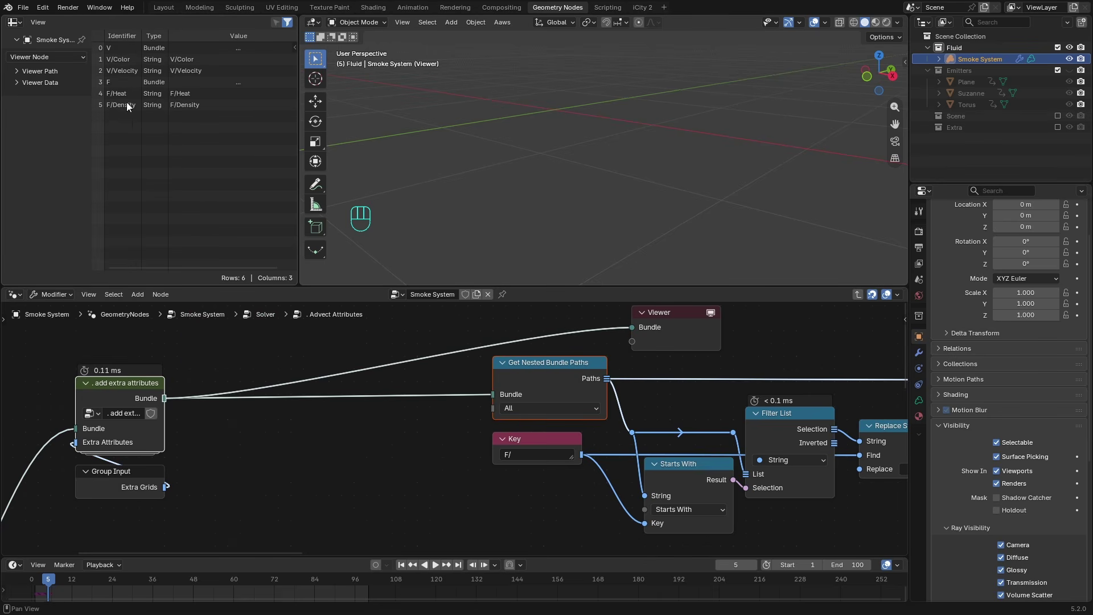
{"action": "left_click", "coordinate": [675, 327]}
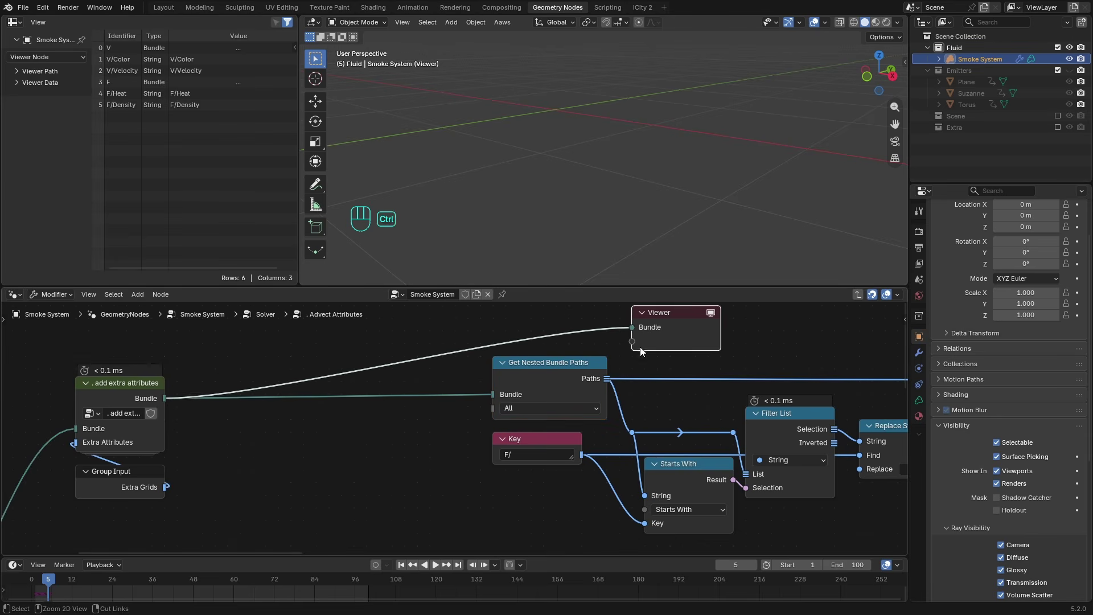
{"action": "key", "text": "ctrl+x"}
- Examine how the Float and Velocity Get Named Grid nodes feed Advect Grid inside the float repeat zone
{"action": "scroll", "coordinate": [428, 459], "scroll_direction": "down", "scroll_amount": 1}
{"action": "middle_click_drag", "start_coordinate": [427, 462], "coordinate": [563, 384]}
{"action": "scroll", "coordinate": [597, 426], "scroll_direction": "up", "scroll_amount": 3}
{"action": "middle_click_drag", "start_coordinate": [597, 421], "coordinate": [524, 410]}
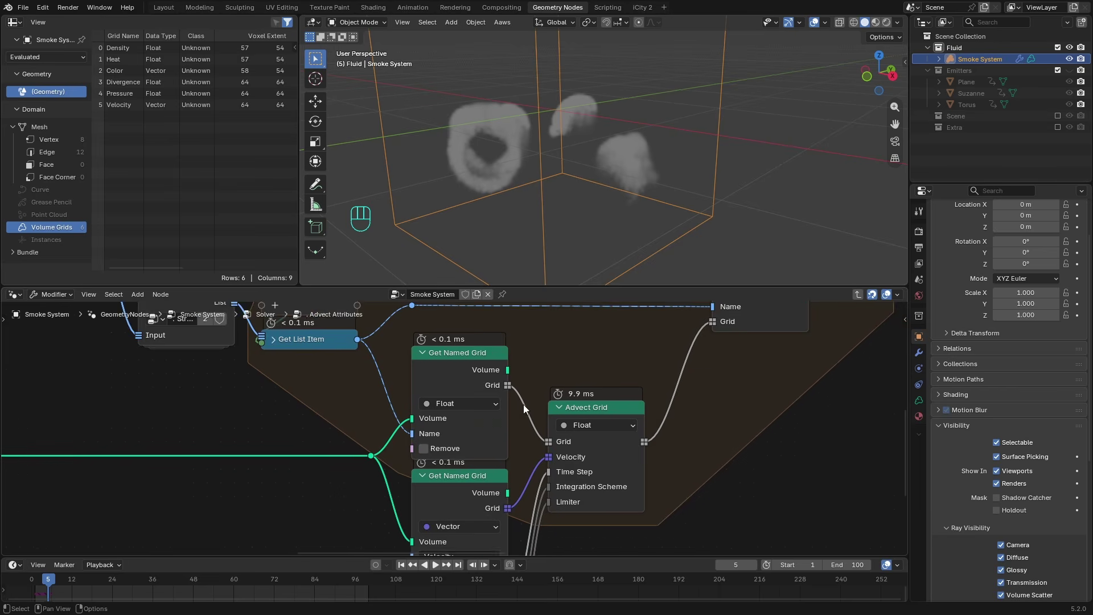
{"action": "scroll", "coordinate": [516, 408], "scroll_direction": "down", "scroll_amount": 5}
{"action": "middle_click_drag", "start_coordinate": [622, 422], "coordinate": [610, 396]}
{"action": "scroll", "coordinate": [581, 401], "scroll_direction": "up", "scroll_amount": 5}
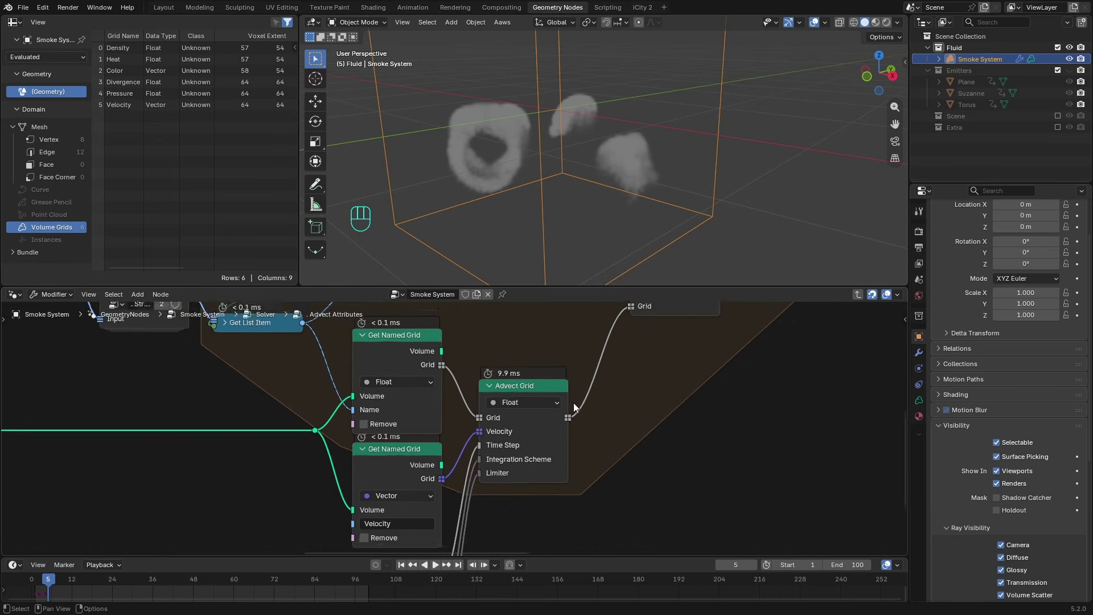
{"action": "left_click", "coordinate": [525, 378]}
- Shift the Float Get Named Grid node upward, away from the Velocity Get Named Grid node in the float repeat zone
{"action": "middle_click_drag", "start_coordinate": [498, 489], "coordinate": [487, 430]}
{"action": "scroll", "coordinate": [478, 415], "scroll_direction": "down", "scroll_amount": 3}
{"action": "left_click", "coordinate": [430, 425]}
{"action": "key", "text": "g"}
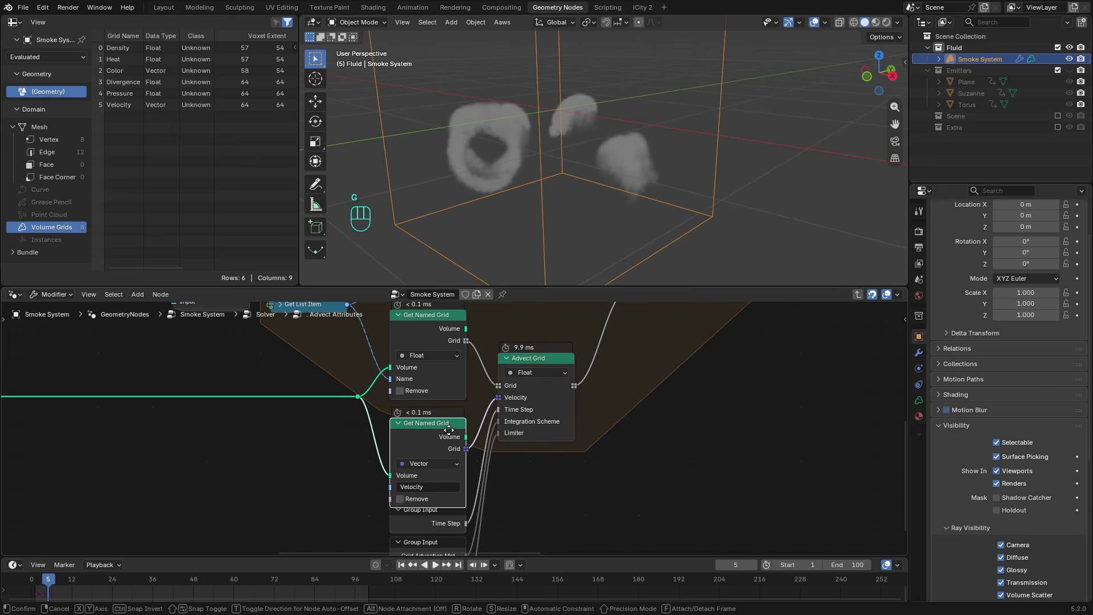
{"action": "right_click", "coordinate": [449, 429]}
{"action": "middle_click_drag", "start_coordinate": [468, 364], "coordinate": [458, 414]}
{"action": "left_click", "coordinate": [429, 384]}
{"action": "key", "text": "g"}
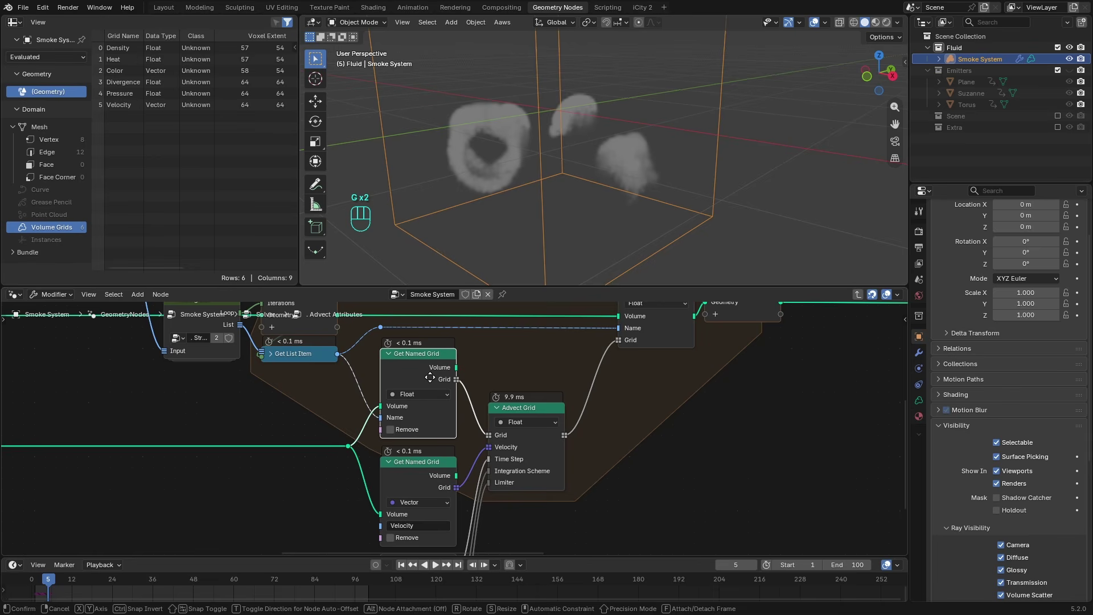
{"action": "left_click", "coordinate": [429, 367]}
- Examine how the vector repeat zone passes its Get Named Grid nodes through Advect Grid into Store Named Grid
{"action": "middle_click_drag", "start_coordinate": [634, 358], "coordinate": [494, 431]}
{"action": "scroll", "coordinate": [740, 405], "scroll_direction": "down", "scroll_amount": 7}
{"action": "middle_click_drag", "start_coordinate": [809, 405], "coordinate": [229, 439]}
{"action": "scroll", "coordinate": [614, 442], "scroll_direction": "up", "scroll_amount": 6}
{"action": "middle_click_drag", "start_coordinate": [616, 456], "coordinate": [457, 398]}
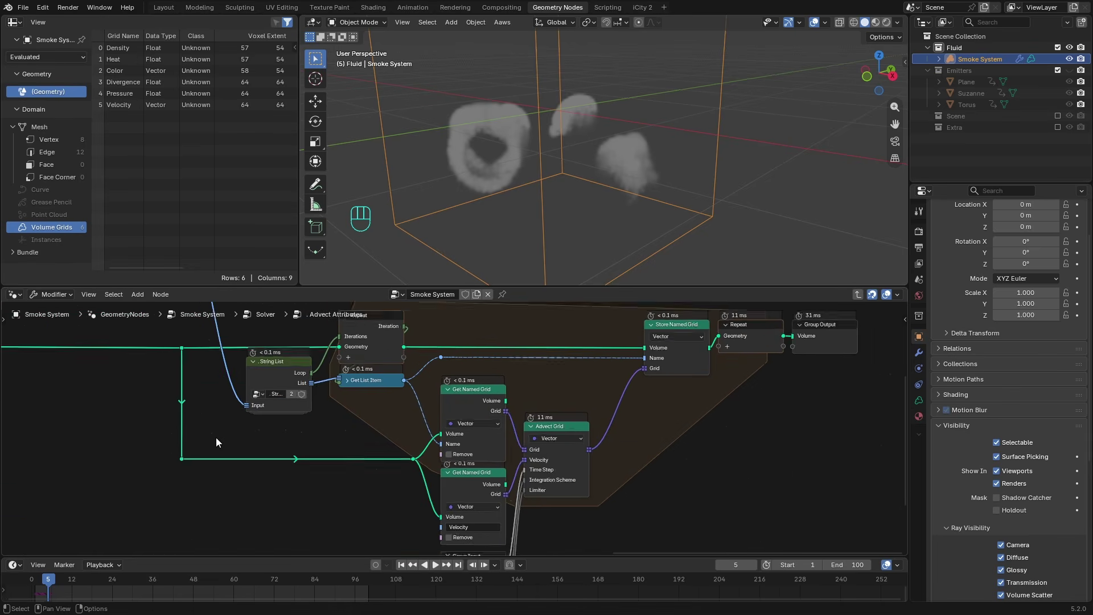
{"action": "scroll", "coordinate": [216, 437], "scroll_direction": "down", "scroll_amount": 5}
{"action": "scroll", "coordinate": [483, 412], "scroll_direction": "up", "scroll_amount": 4}
- Return from Advect Attributes to the Solver group and open the init Grids group to inspect its source repeat zone
{"action": "key", "text": "ctrl+Tab"}
{"action": "scroll", "coordinate": [483, 411], "scroll_direction": "down", "scroll_amount": 4}
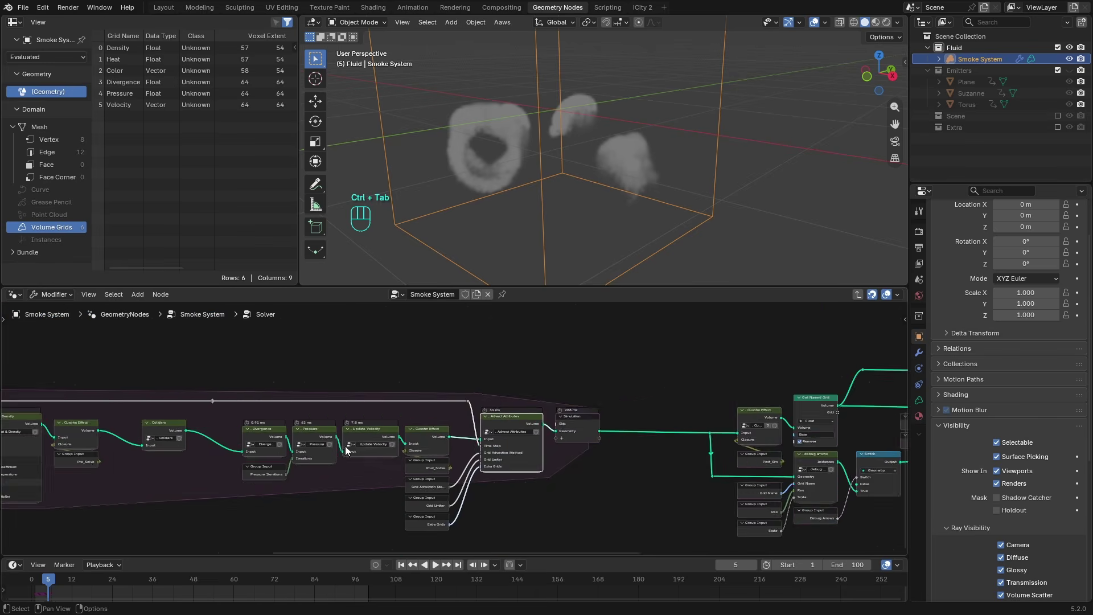
{"action": "middle_click_drag", "start_coordinate": [342, 449], "coordinate": [589, 436]}
{"action": "middle_click_drag", "start_coordinate": [228, 447], "coordinate": [701, 436]}
{"action": "scroll", "coordinate": [555, 403], "scroll_direction": "up", "scroll_amount": 3}
{"action": "middle_click_drag", "start_coordinate": [553, 401], "coordinate": [501, 398]}
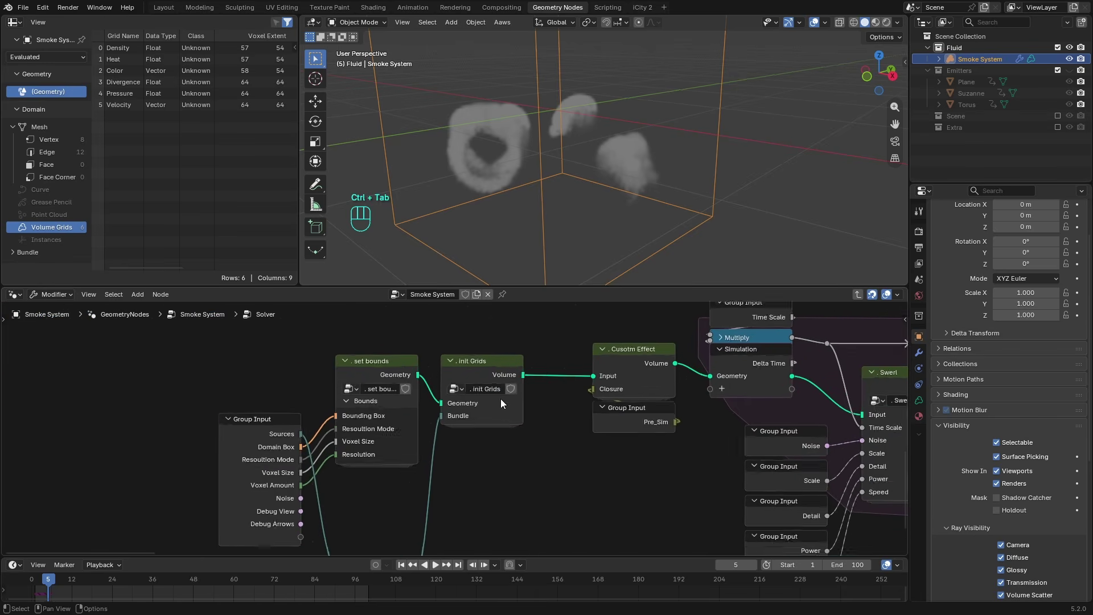
{"action": "left_click", "coordinate": [463, 371]}
{"action": "key", "text": "Tab"}
{"action": "middle_click_drag", "start_coordinate": [361, 422], "coordinate": [637, 415]}
{"action": "scroll", "coordinate": [636, 416], "scroll_direction": "up", "scroll_amount": 5}
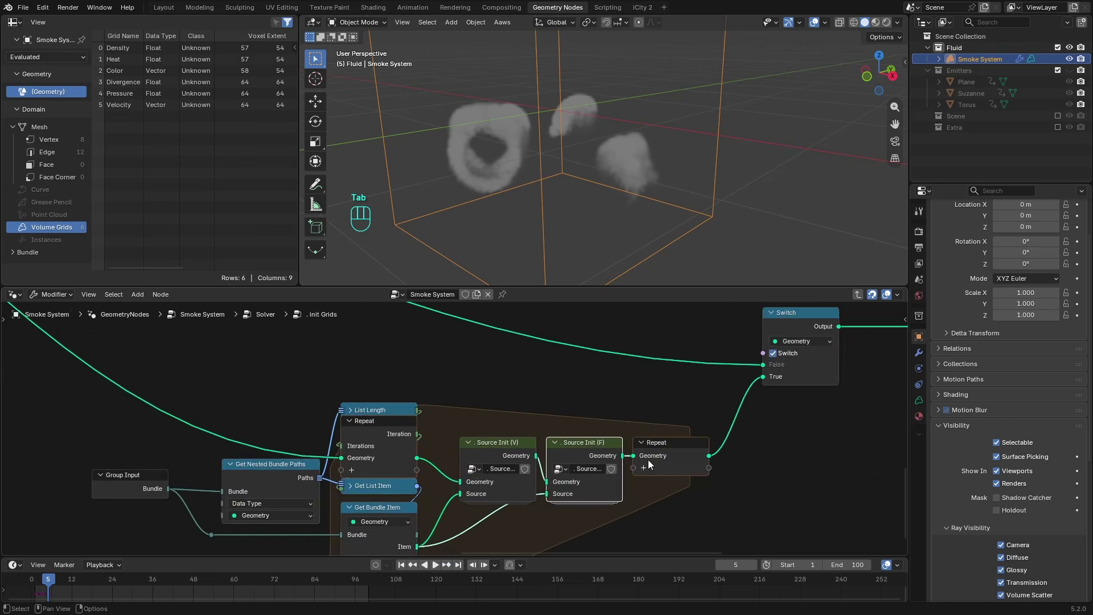
- Open the store attribute names group inside Source Init (F) and inspect its Join Strings inputs
{"action": "left_click", "coordinate": [494, 373]}
{"action": "key", "text": "Tab"}
{"action": "scroll", "coordinate": [594, 410], "scroll_direction": "down", "scroll_amount": 2}
{"action": "scroll", "coordinate": [469, 433], "scroll_direction": "up", "scroll_amount": 3}
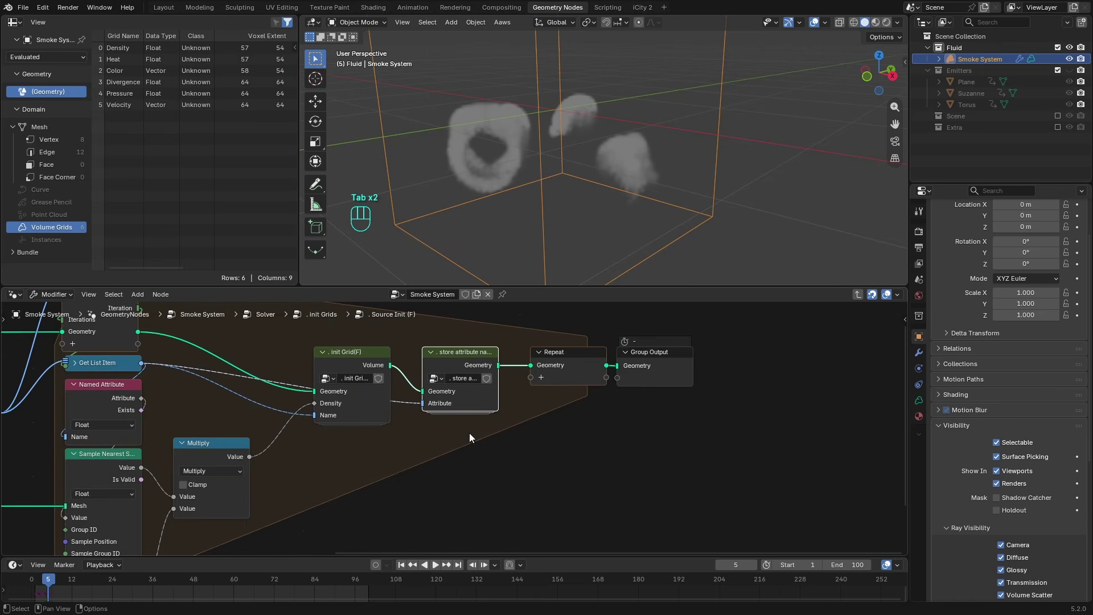
{"action": "key", "text": "Tab"}
{"action": "scroll", "coordinate": [366, 440], "scroll_direction": "up", "scroll_amount": 3}
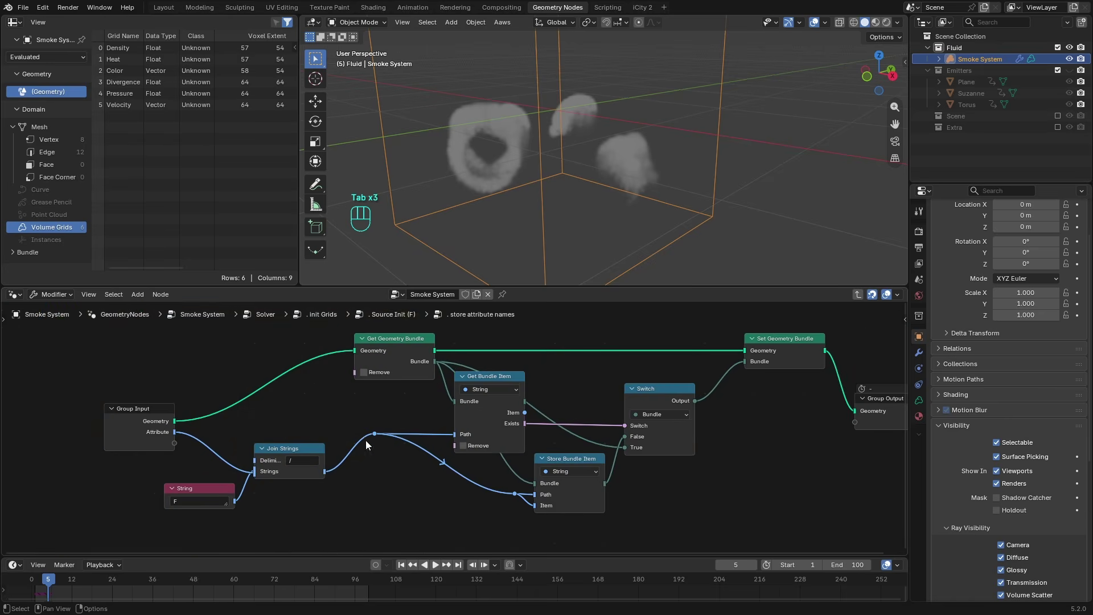
{"action": "middle_click_drag", "start_coordinate": [216, 461], "coordinate": [304, 449]}
{"action": "scroll", "coordinate": [290, 451], "scroll_direction": "up", "scroll_amount": 2}
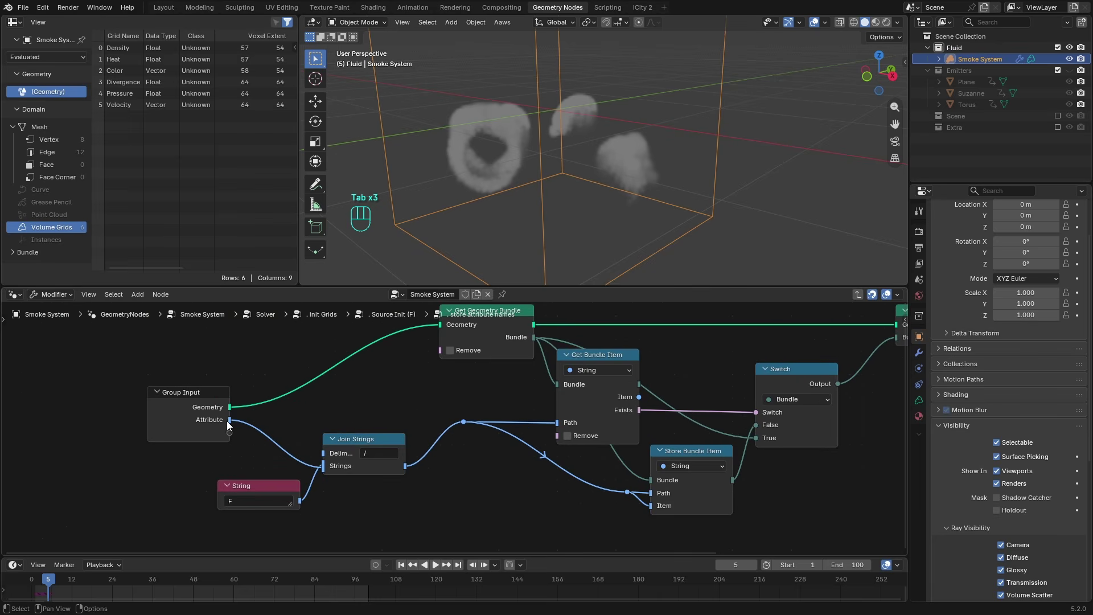
- Move the String node containing F beneath the Group Input node
{"action": "left_click", "coordinate": [272, 488]}
{"action": "key", "text": "g"}
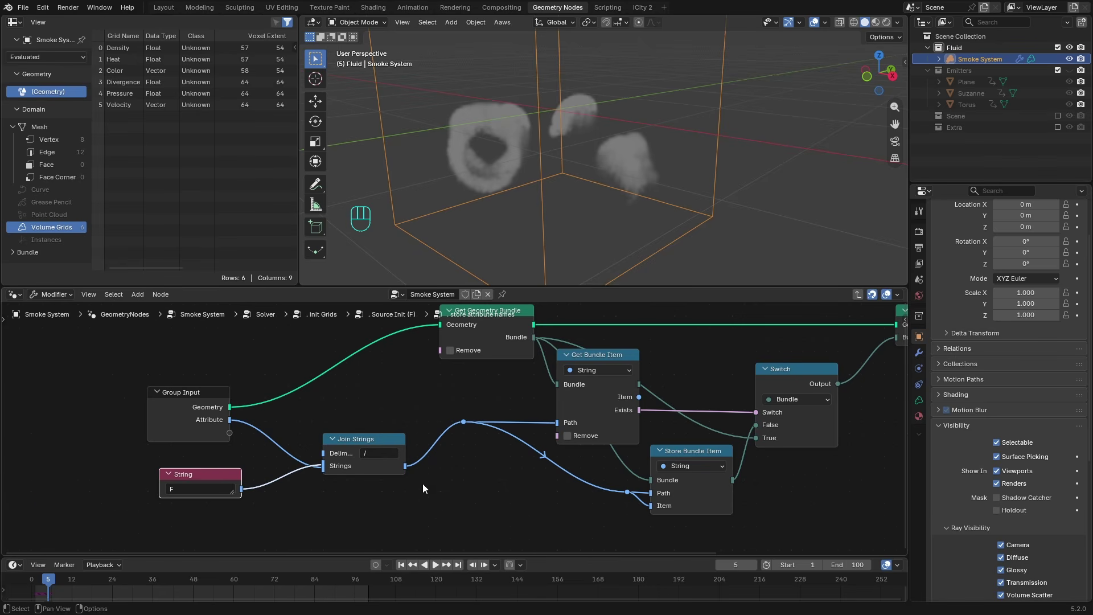
{"action": "middle_click_drag", "start_coordinate": [422, 483], "coordinate": [302, 510]}
- Examine how Get Bundle Item takes the geometry bundle and joined path, and how its Exists output drives the Switch
{"action": "left_click", "coordinate": [484, 426]}
{"action": "key", "text": "g"}
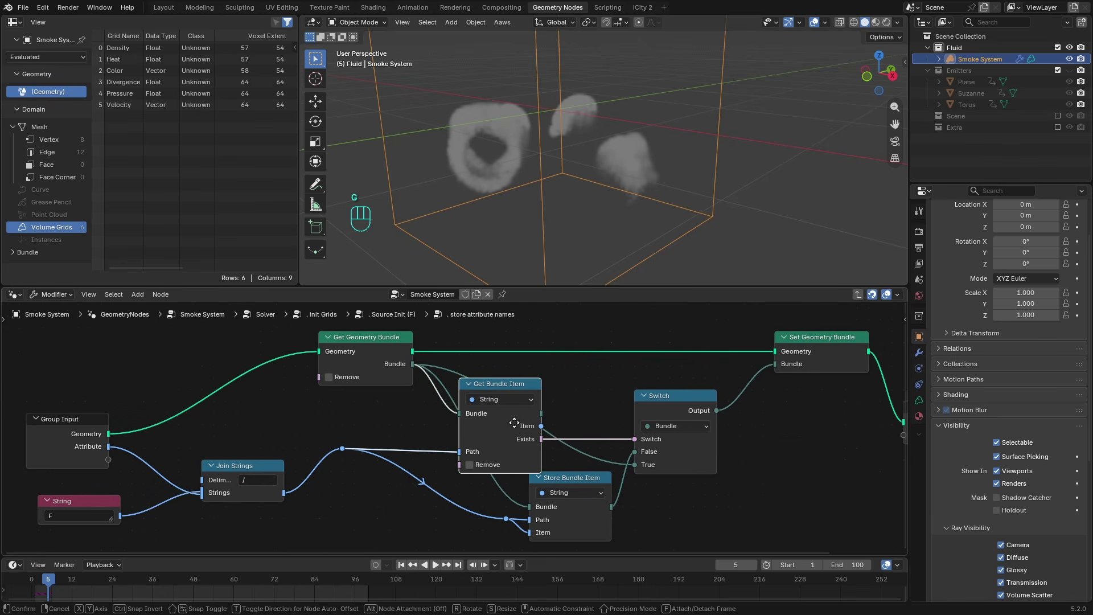
{"action": "left_click", "coordinate": [490, 422]}
{"action": "left_click", "coordinate": [401, 368]}
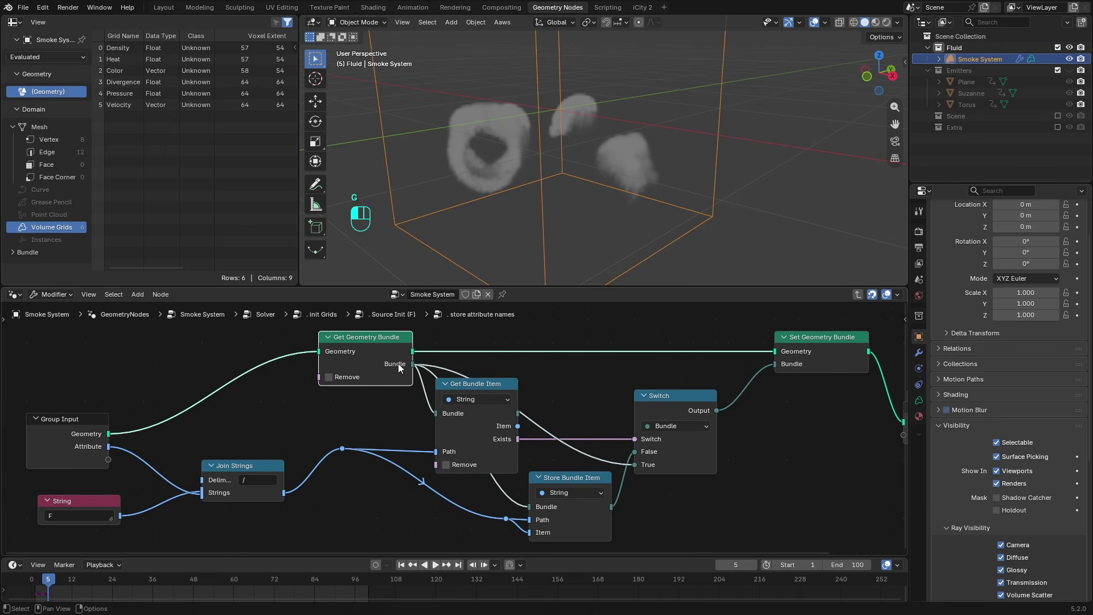
{"action": "left_click", "coordinate": [496, 449]}
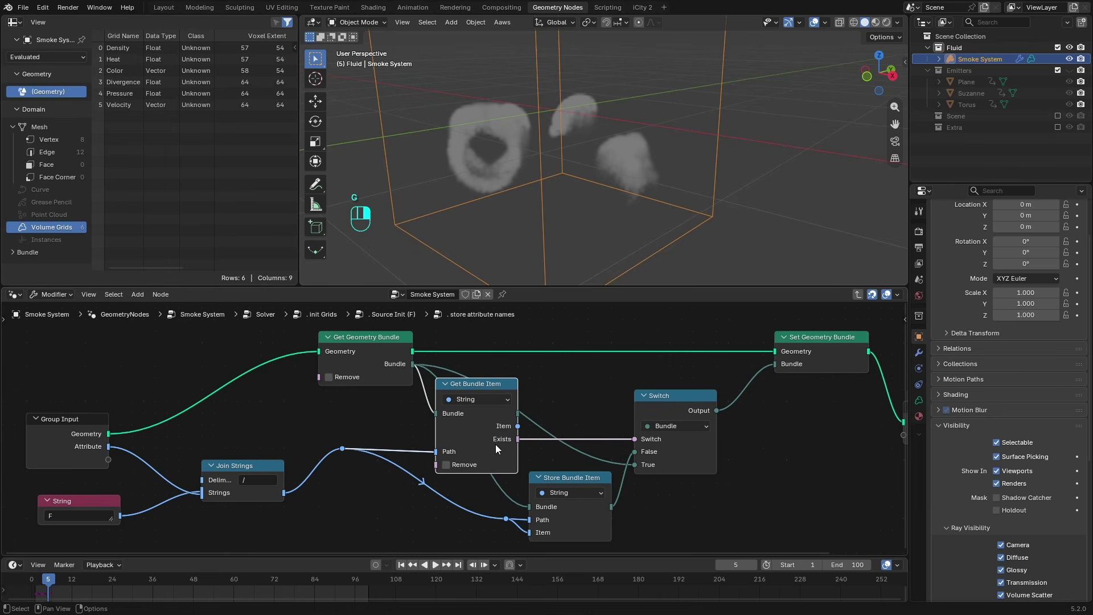
{"action": "middle_click_drag", "start_coordinate": [513, 441], "coordinate": [468, 423]}
{"action": "scroll", "coordinate": [467, 423], "scroll_direction": "up", "scroll_amount": 2}
{"action": "key", "text": "g"}
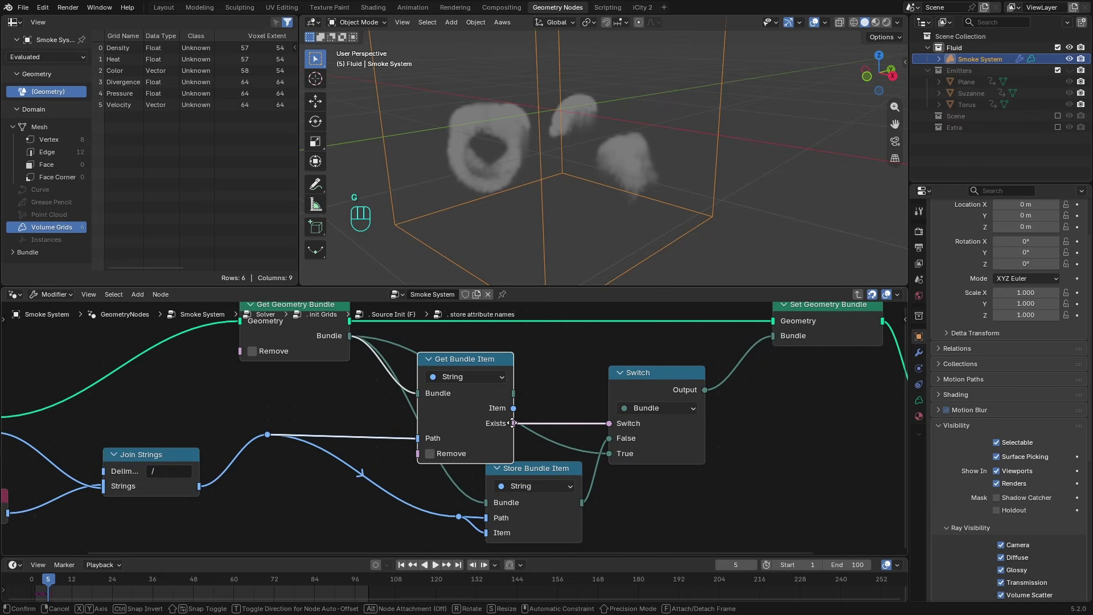
{"action": "left_click", "coordinate": [513, 423]}
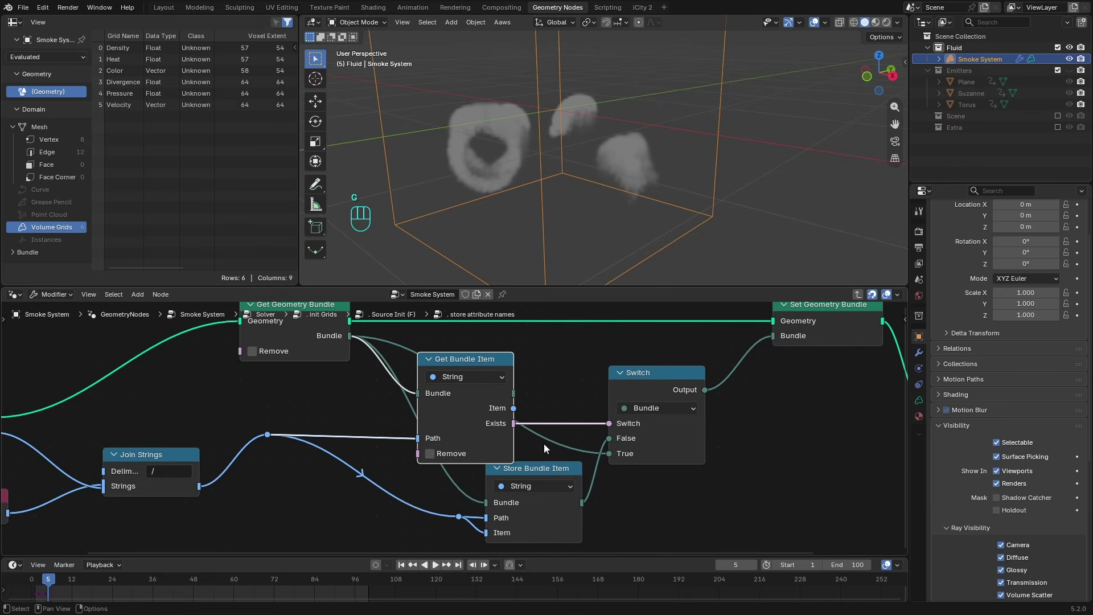
- Align the Store Bundle Item node directly beneath the Get Bundle Item node
{"action": "middle_click_drag", "start_coordinate": [565, 481], "coordinate": [547, 437]}
{"action": "left_click_drag", "start_coordinate": [415, 523], "coordinate": [588, 405]}
{"action": "key", "text": "g"}
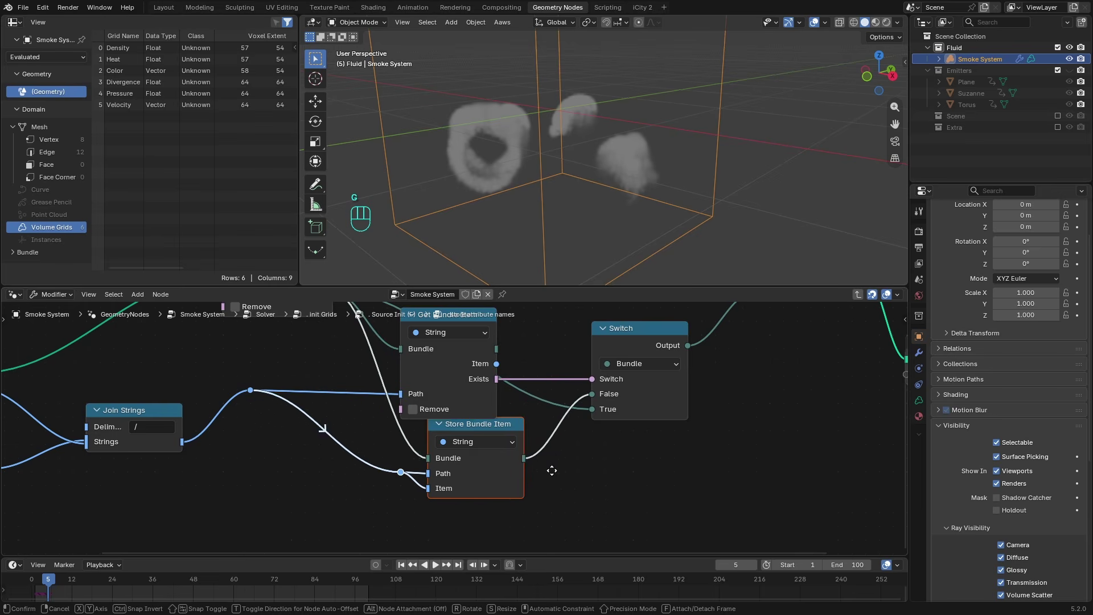
{"action": "left_click", "coordinate": [523, 475]}
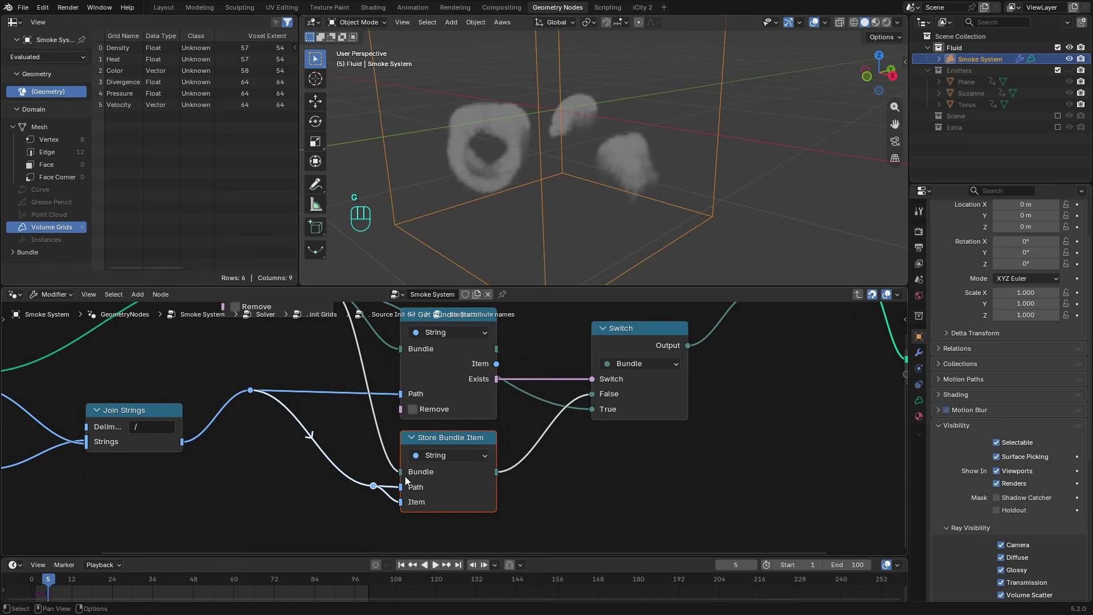
- Reposition the reroute point close beside the Path and Item inputs of Store Bundle Item
{"action": "left_click", "coordinate": [373, 485]}
{"action": "key", "text": "g"}
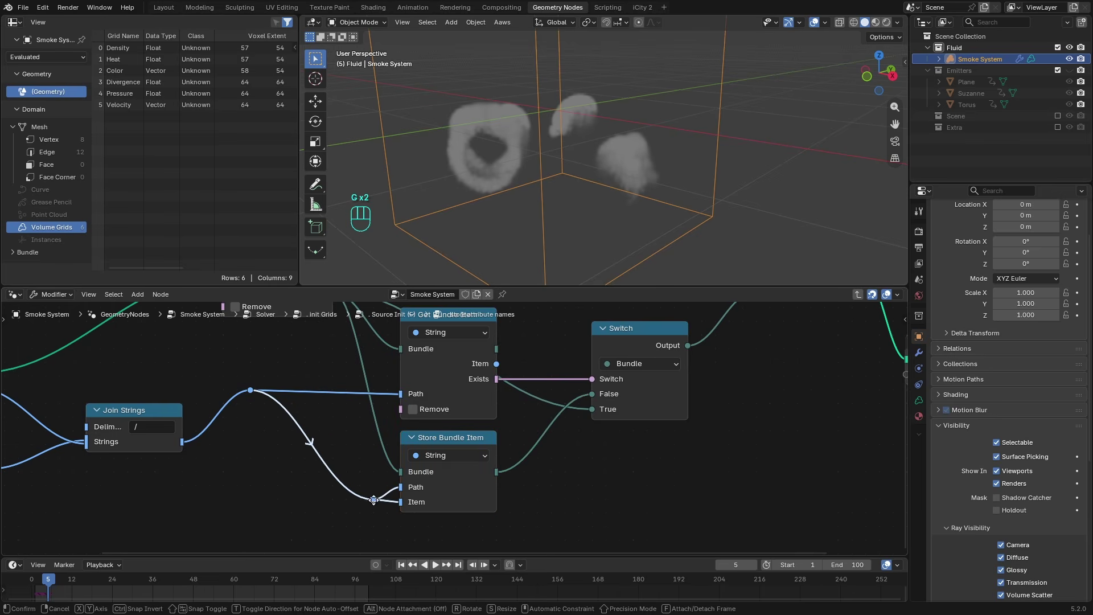
{"action": "left_click", "coordinate": [385, 503]}
{"action": "key", "text": "g"}
{"action": "left_click", "coordinate": [402, 500]}
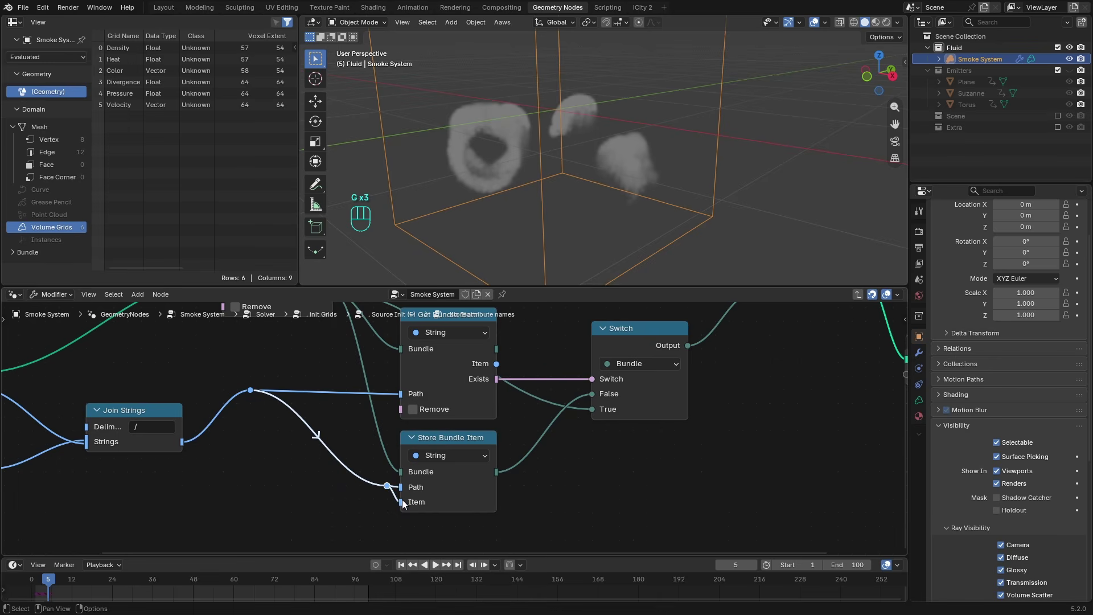
{"action": "key", "text": "g"}
{"action": "left_click", "coordinate": [422, 501]}
{"action": "left_click", "coordinate": [674, 456]}
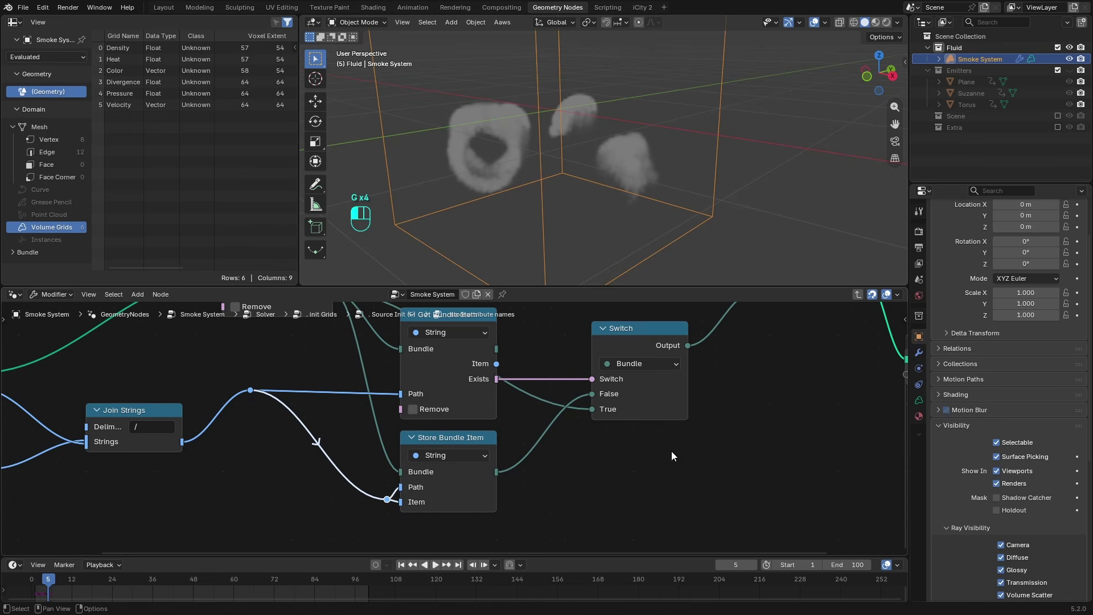
- Review the Set Geometry Bundle connection to the Group Output, and return to the init Grids group
{"action": "middle_click_drag", "start_coordinate": [747, 354], "coordinate": [435, 456]}
{"action": "scroll", "coordinate": [450, 424], "scroll_direction": "down", "scroll_amount": 1}
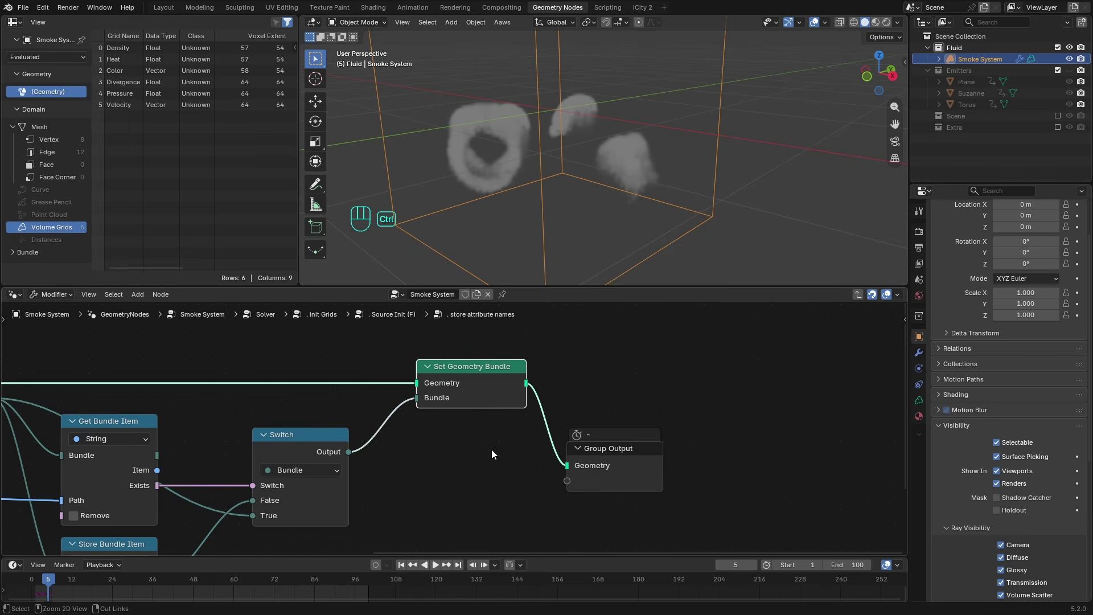
{"action": "scroll", "coordinate": [491, 449], "scroll_direction": "down", "scroll_amount": 1}
{"action": "key", "text": "ctrl+Tab"}
{"action": "key", "text": "ctrl+Tab"}
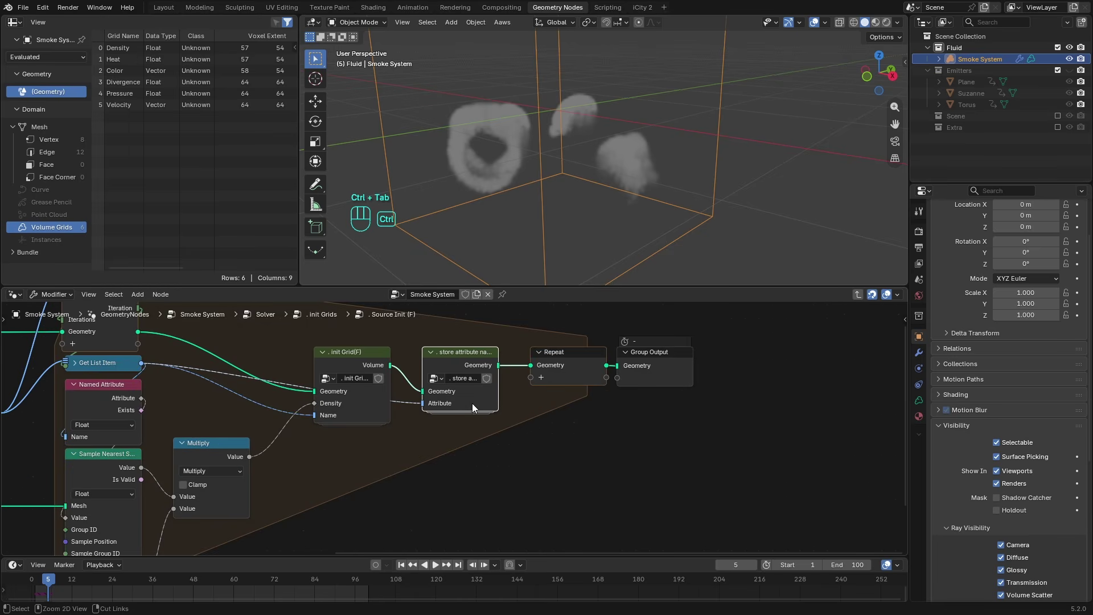
{"action": "scroll", "coordinate": [473, 403], "scroll_direction": "up", "scroll_amount": 2}
{"action": "scroll", "coordinate": [560, 404], "scroll_direction": "down", "scroll_amount": 3}
{"action": "scroll", "coordinate": [541, 405], "scroll_direction": "up", "scroll_amount": 2}
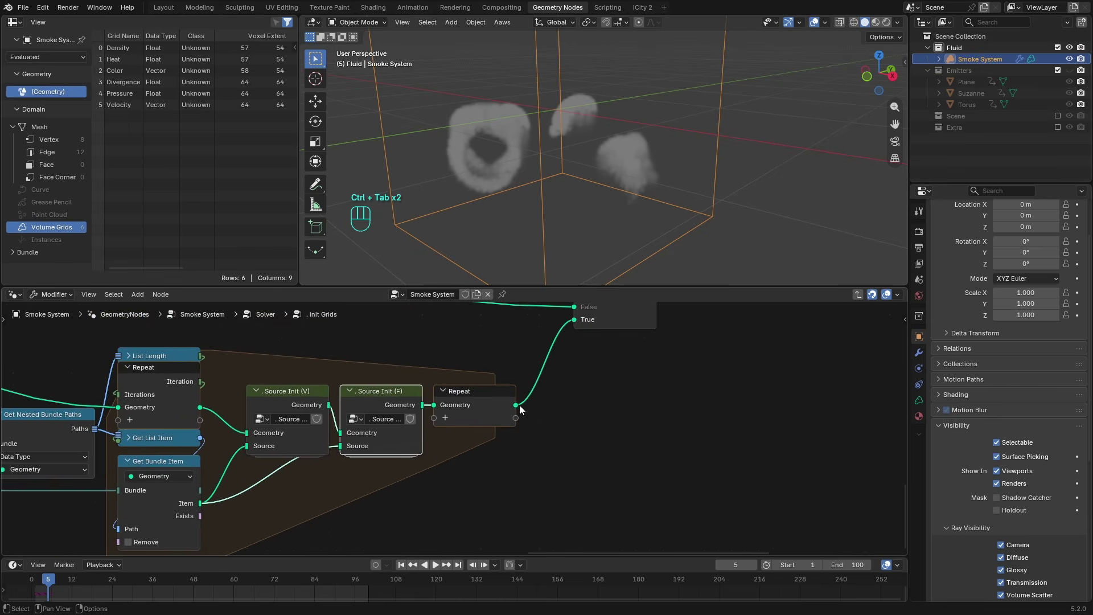
- Add a Get Geometry Bundle node from the Repeat output's Geometry and preview its Bundle in a Viewer with a wider Type column
{"action": "left_click_drag", "start_coordinate": [515, 404], "coordinate": [572, 427]}
{"action": "type", "text": "get g"}
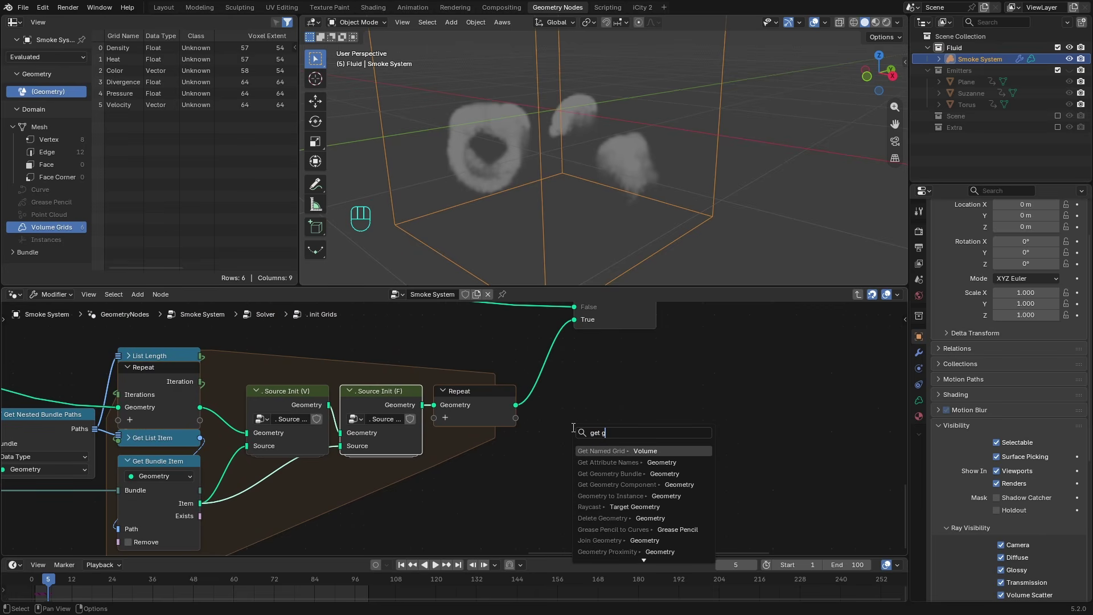
{"action": "key", "text": "Down"}
{"action": "key", "text": "Down"}
{"action": "key", "text": "Return"}
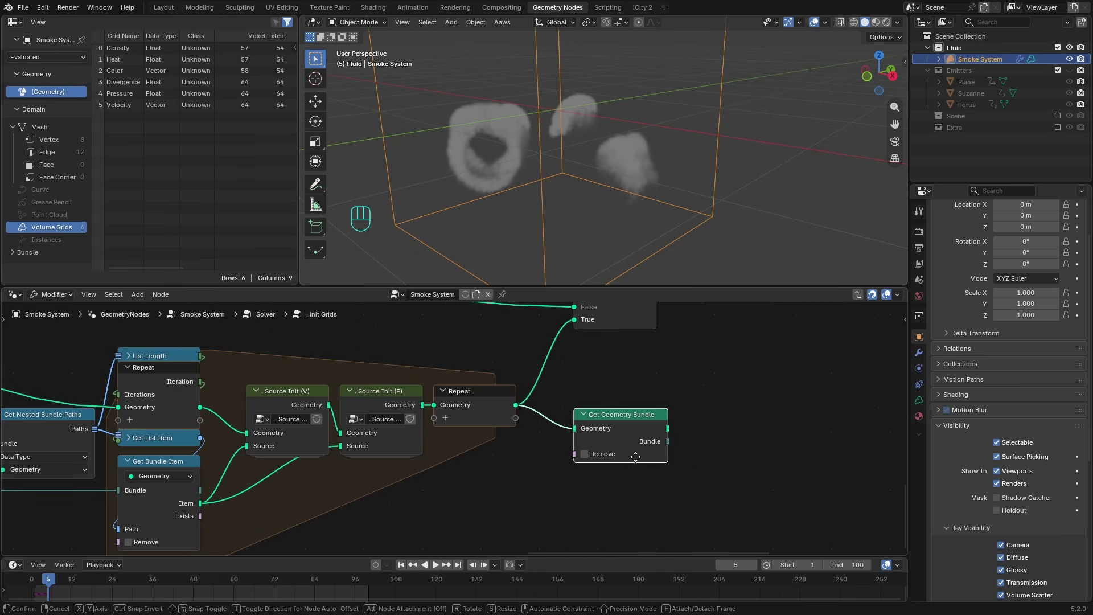
{"action": "left_click", "coordinate": [666, 442], "text": "ctrl+shift"}
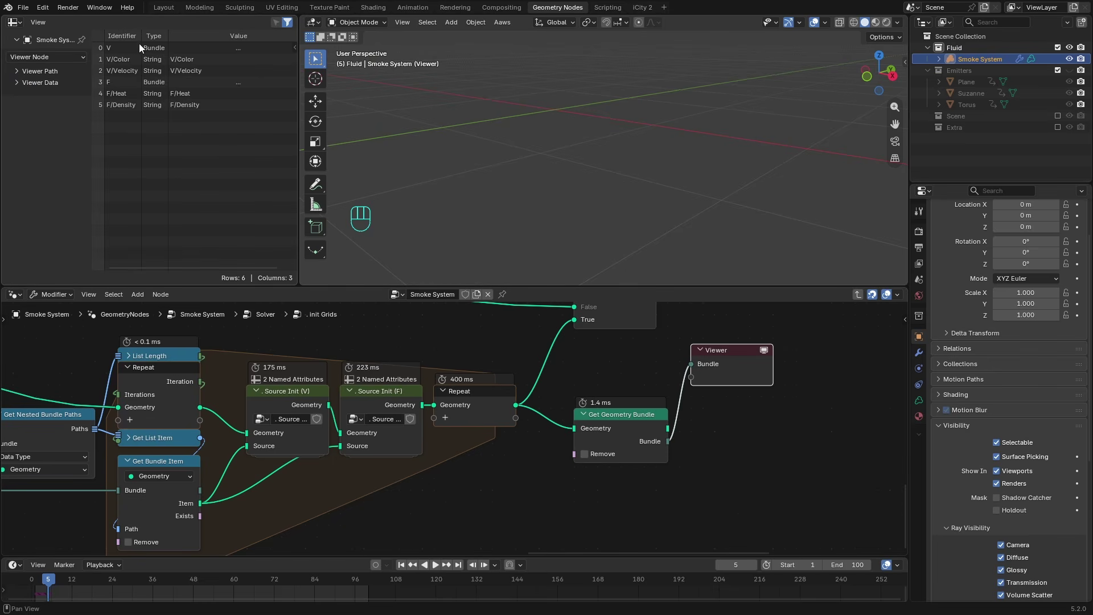
{"action": "mouse_move", "coordinate": [168, 41]}
{"action": "left_mouse_down"}
{"action": "mouse_move", "coordinate": [205, 42]}
{"action": "mouse_move", "coordinate": [133, 41]}
{"action": "mouse_move", "coordinate": [150, 41]}
{"action": "left_mouse_up"}
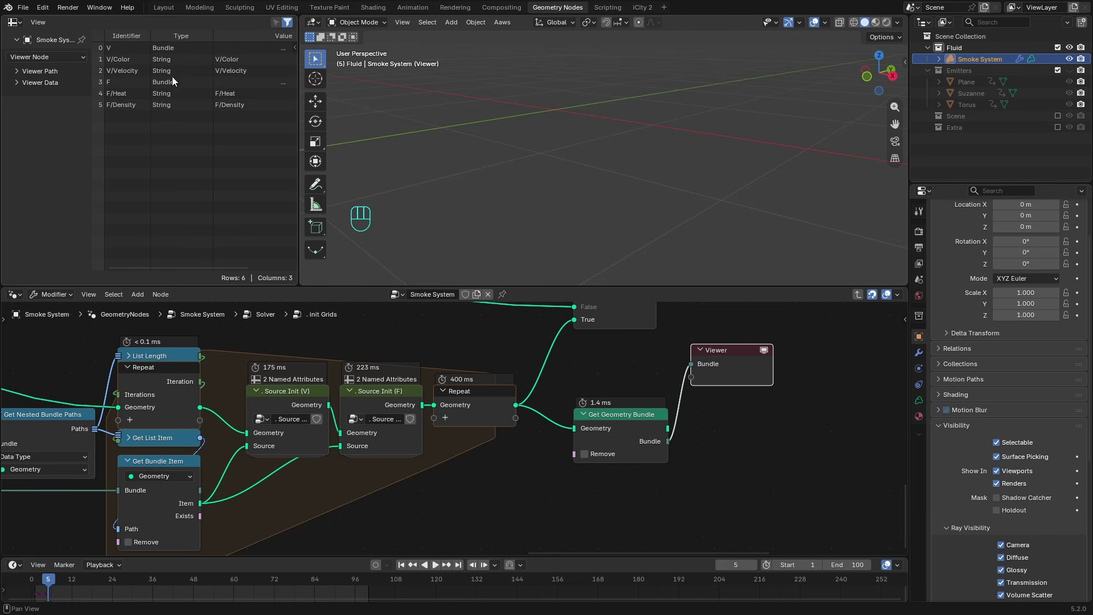
- Add a Get Bundle Item node fed by Get Geometry Bundle's Bundle output and preview its Item output
{"action": "left_click_drag", "start_coordinate": [668, 442], "coordinate": [533, 410]}
{"action": "scroll", "coordinate": [675, 445], "scroll_direction": "up", "scroll_amount": 2}
{"action": "type", "text": "get b"}
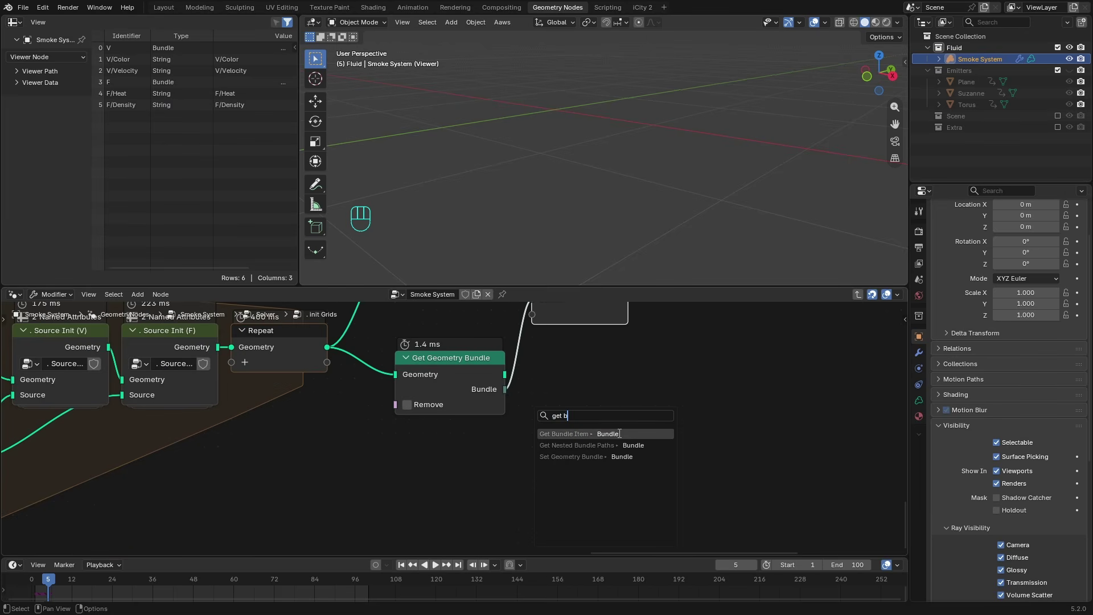
{"action": "key", "text": "Return"}
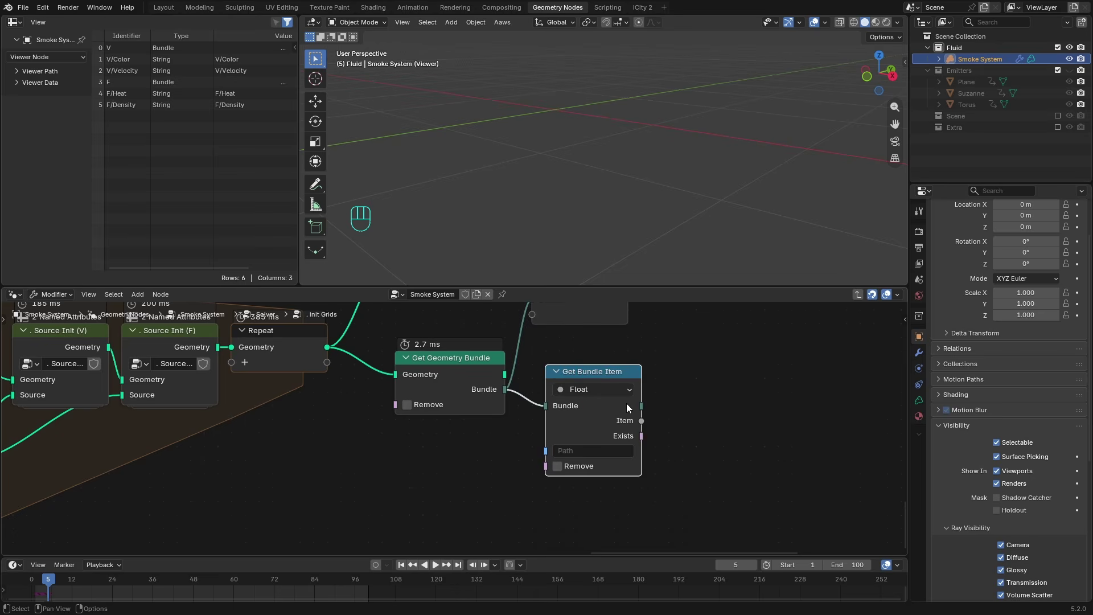
{"action": "scroll", "coordinate": [627, 404], "scroll_direction": "up", "scroll_amount": 2}
{"action": "left_click", "coordinate": [599, 387], "text": "ctrl+shift"}
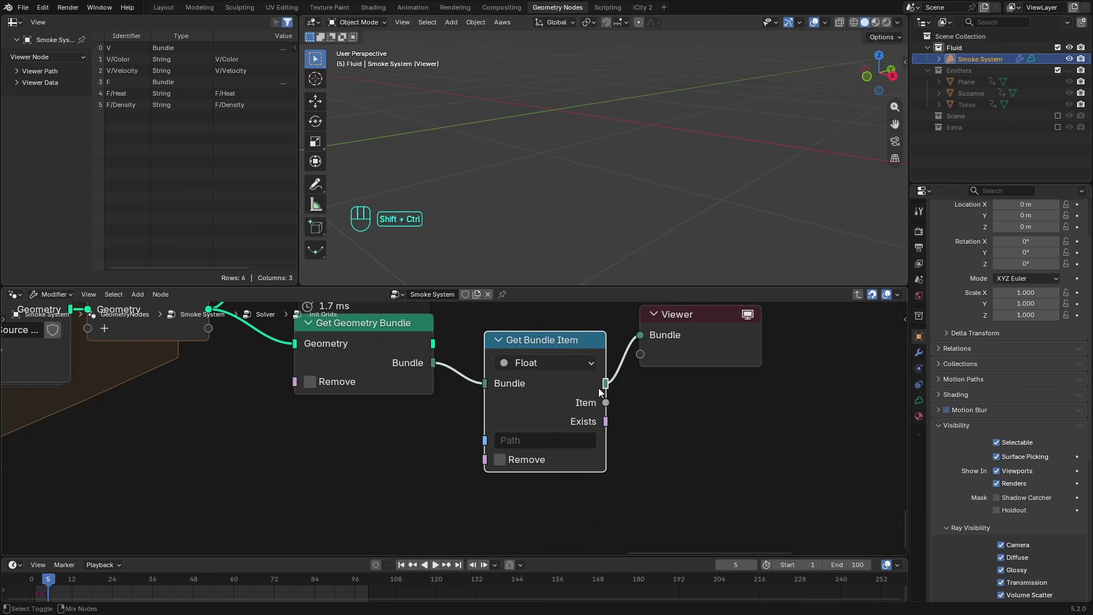
{"action": "left_click", "coordinate": [557, 383], "text": "ctrl+shift"}
- Set the Get Bundle Item node's data type to Bundle and its path to V
{"action": "left_click", "coordinate": [551, 365]}
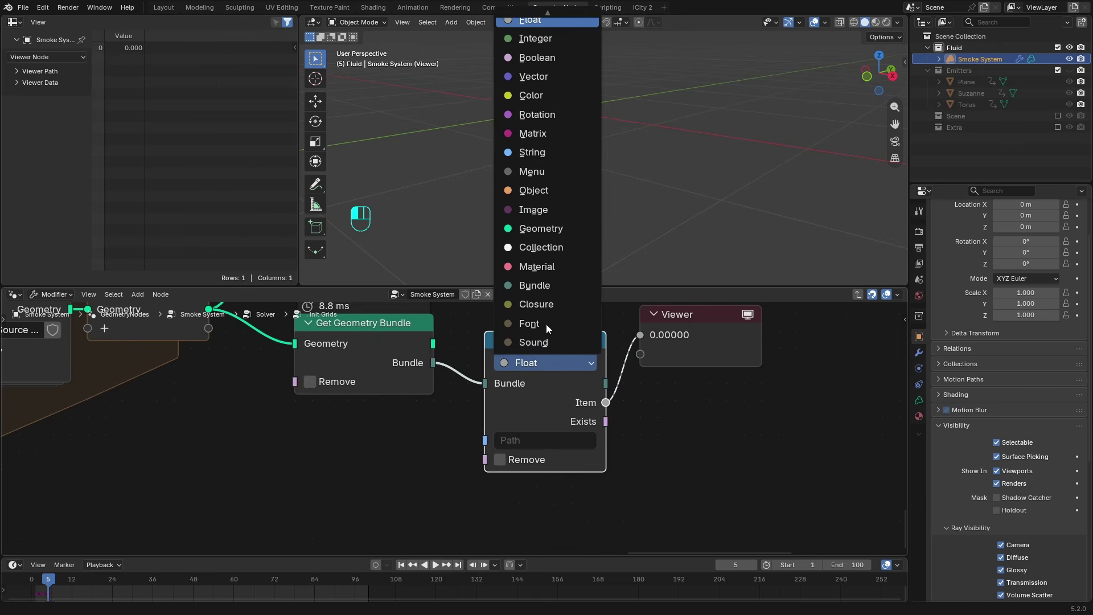
{"action": "left_click", "coordinate": [546, 286]}
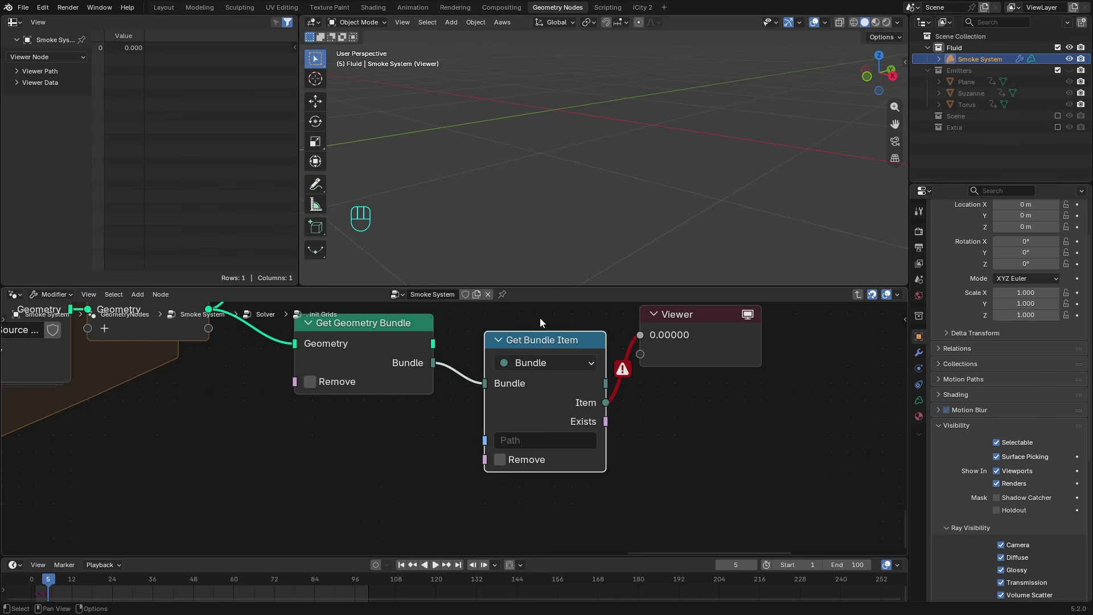
{"action": "left_click", "coordinate": [552, 441]}
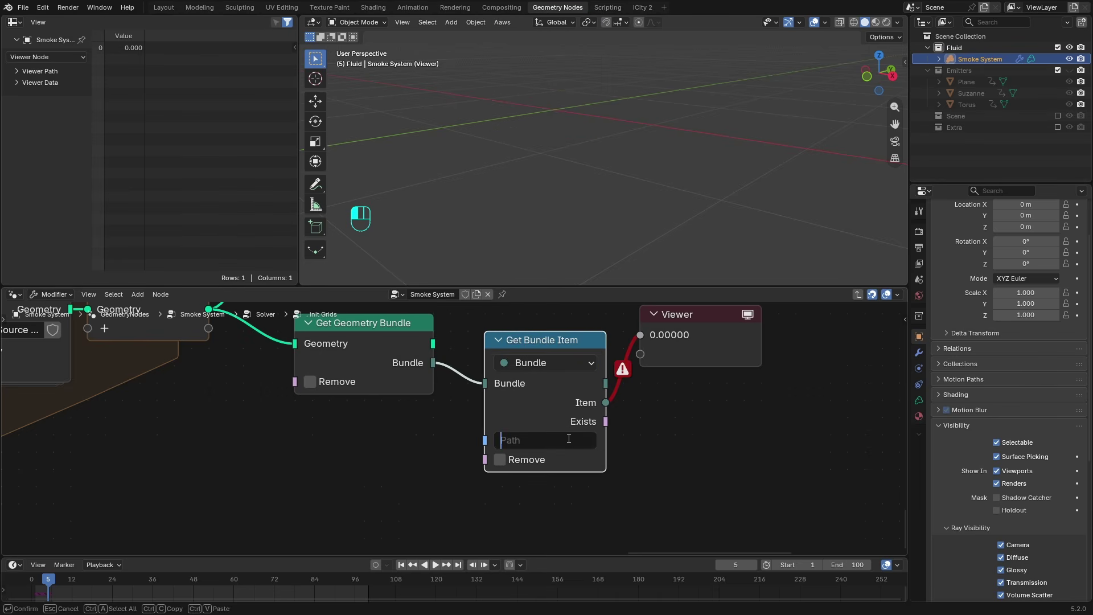
{"action": "type", "text": "V"}
{"action": "key", "text": "Return"}
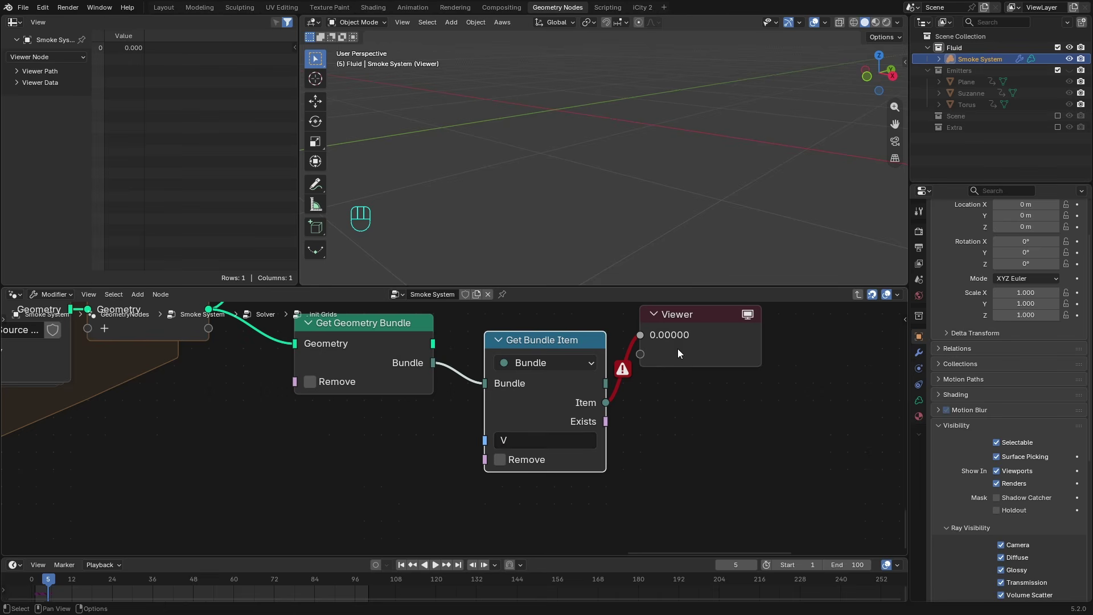
- Replace the invalid Viewer with a new one previewing Get Bundle Item's Item output
{"action": "left_click", "coordinate": [678, 349]}
{"action": "key", "text": "x"}
{"action": "left_click", "coordinate": [607, 402], "text": "ctrl+shift"}
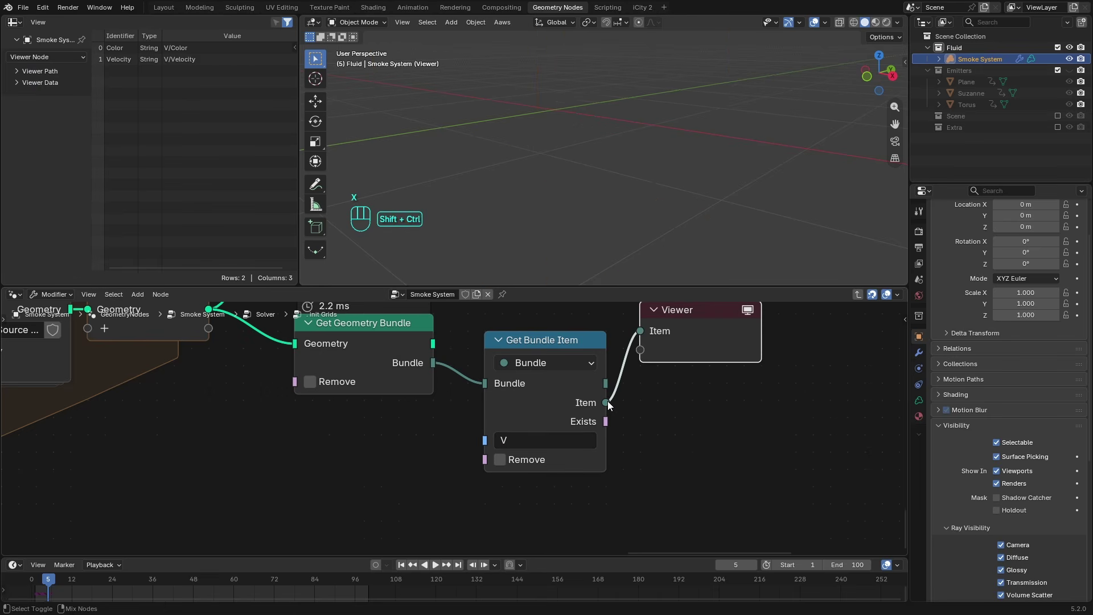
- Set the Get Bundle Item node's path to F
{"action": "left_click", "coordinate": [517, 440]}
{"action": "type", "text": "F"}
{"action": "key", "text": "Return"}
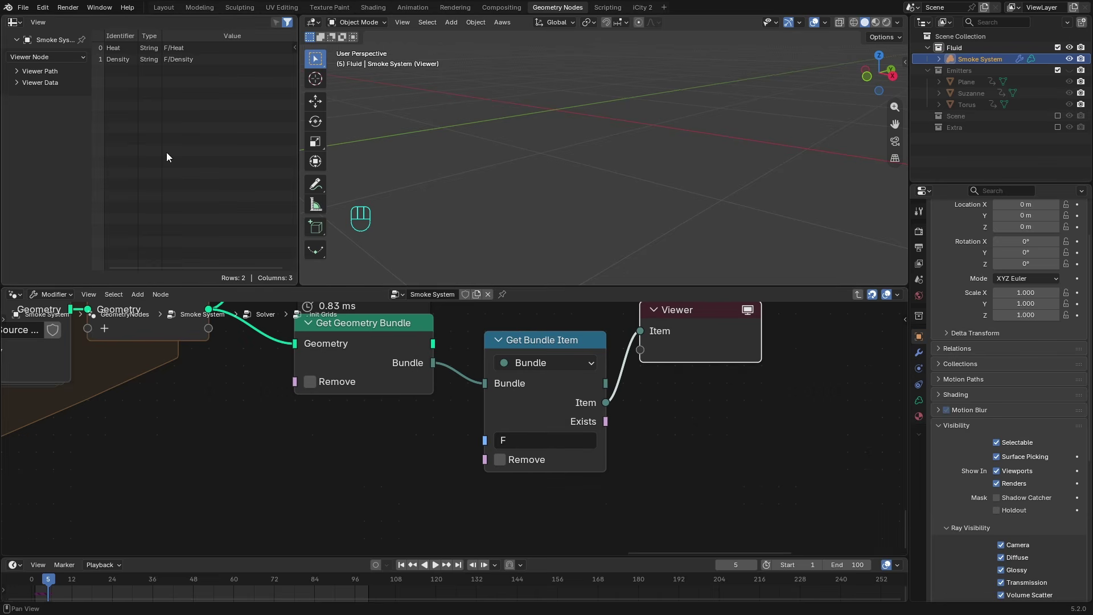
- Delete the temporary bundle inspection nodes and return from init Grids to the Solver group
{"action": "left_click_drag", "start_coordinate": [761, 468], "coordinate": [594, 346]}
{"action": "scroll", "coordinate": [653, 380], "scroll_direction": "down", "scroll_amount": 3}
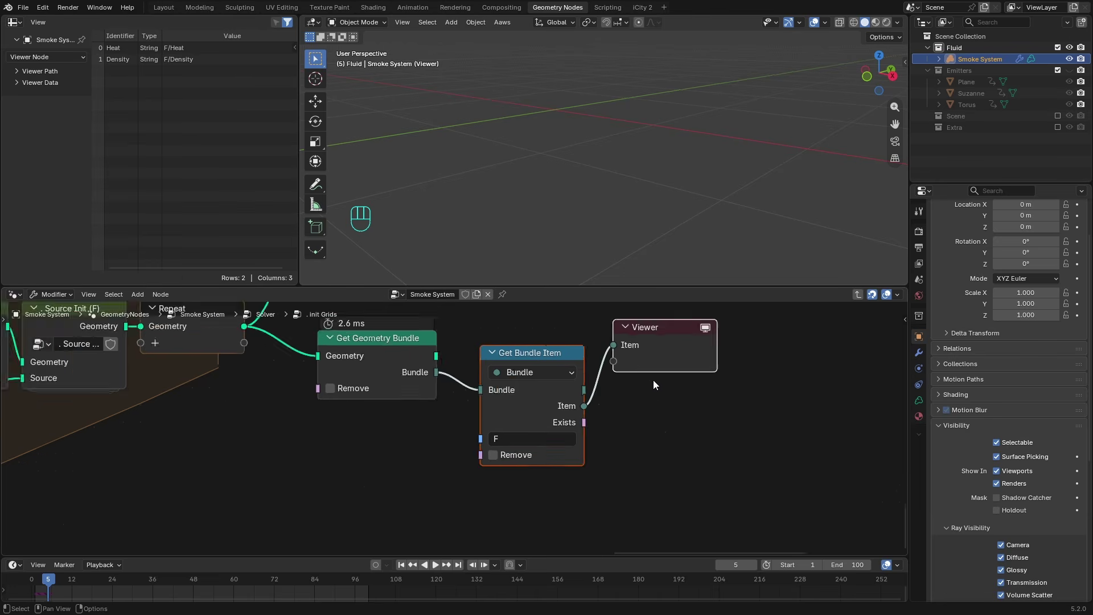
{"action": "key", "text": "x"}
{"action": "key", "text": "x"}
{"action": "key", "text": "ctrl+Tab"}
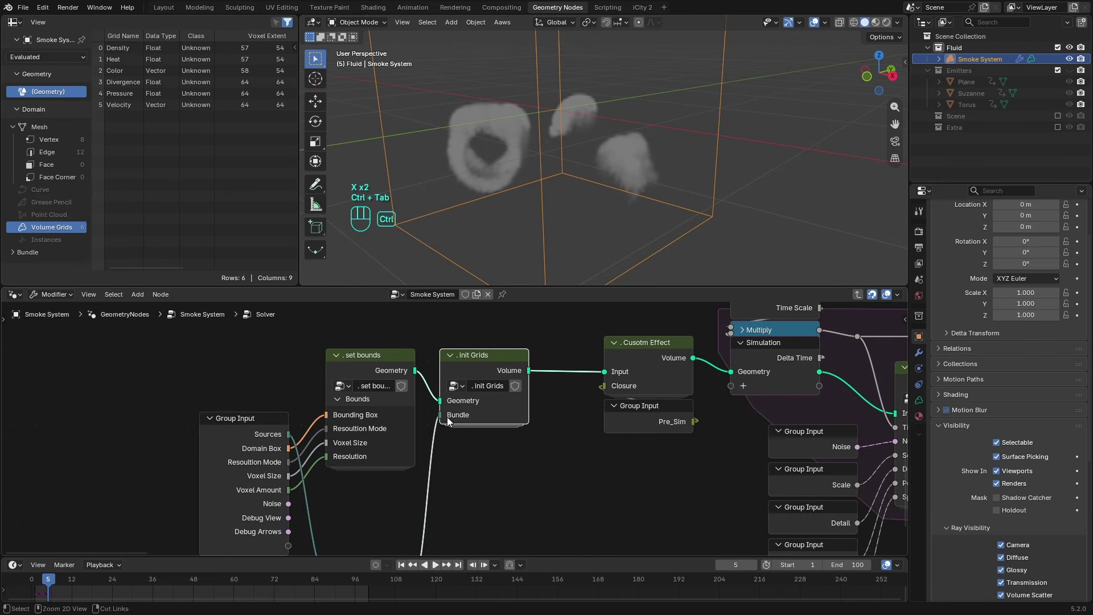
- Open the Advect Attributes group and preview the Paths output of its Get Nested Bundle Paths node
{"action": "key", "text": "Tab"}
{"action": "key", "text": "ctrl+Tab"}
{"action": "middle_click_drag", "start_coordinate": [678, 441], "coordinate": [380, 450]}
{"action": "scroll", "coordinate": [379, 450], "scroll_direction": "up", "scroll_amount": 3}
{"action": "left_click", "coordinate": [465, 389]}
{"action": "key", "text": "Tab"}
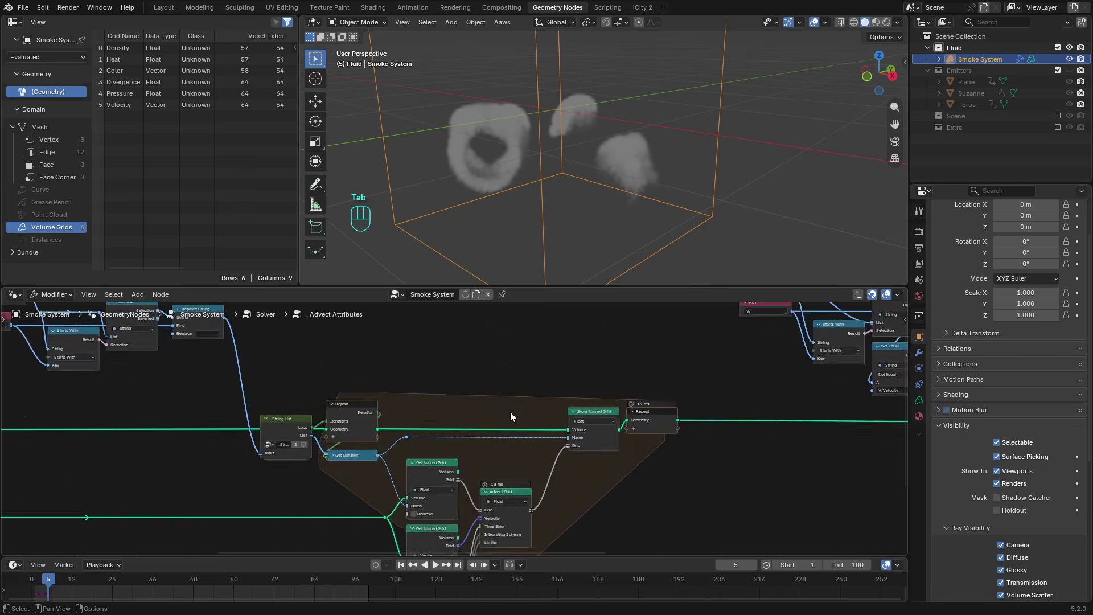
{"action": "scroll", "coordinate": [510, 412], "scroll_direction": "down", "scroll_amount": 2}
{"action": "scroll", "coordinate": [562, 377], "scroll_direction": "up", "scroll_amount": 3}
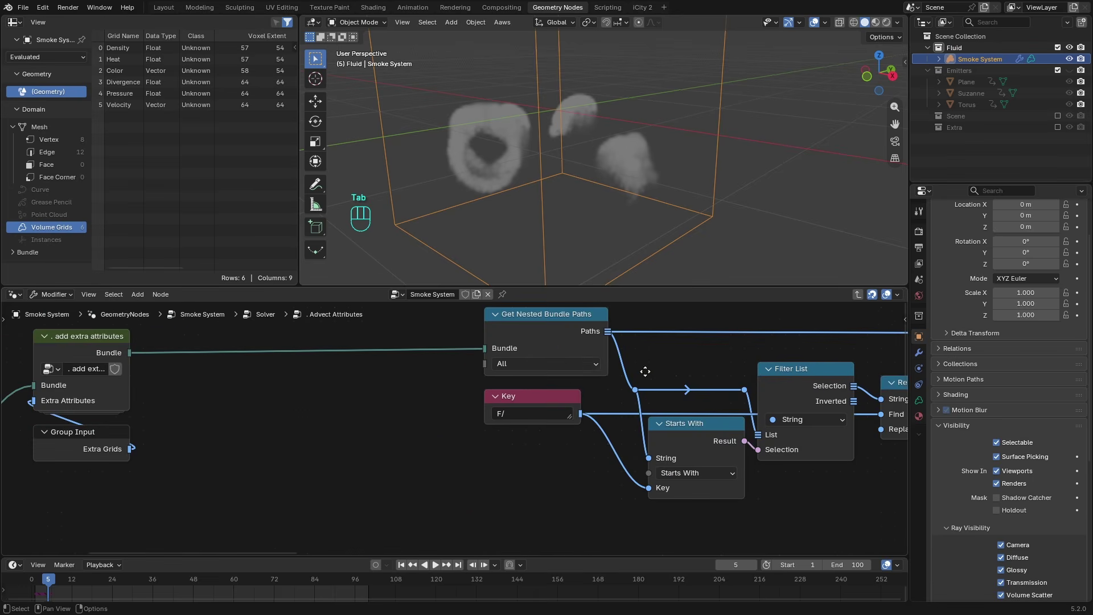
{"action": "middle_click_drag", "start_coordinate": [645, 371], "coordinate": [451, 389]}
{"action": "left_click", "coordinate": [394, 336], "text": "ctrl+shift"}
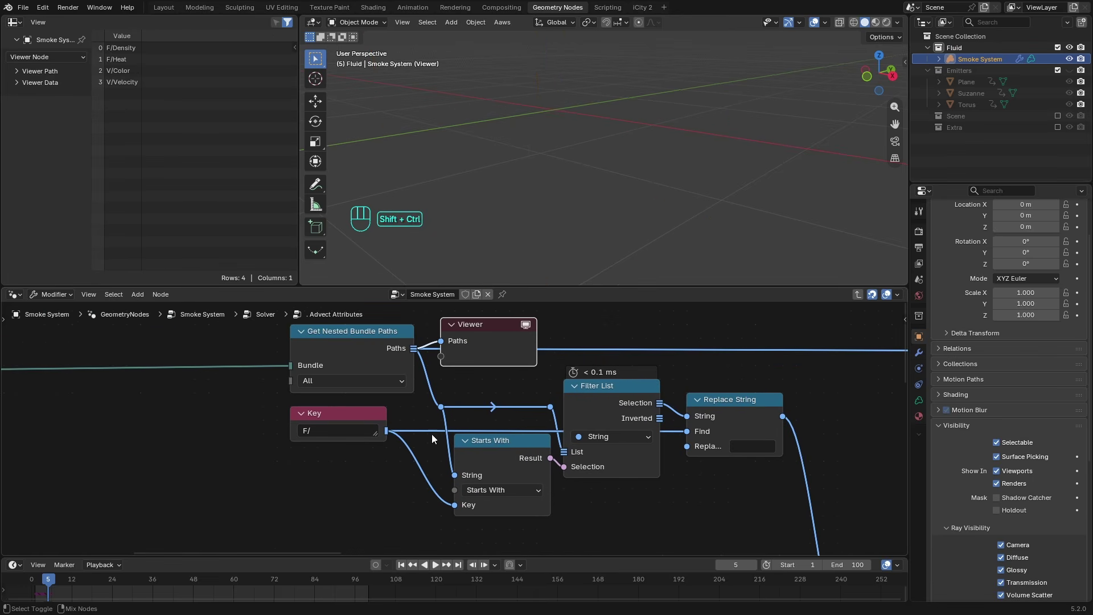
- Delete the Paths Viewer and return from Advect Attributes to the Solver group
{"action": "key", "text": "ctrl+x"}
{"action": "scroll", "coordinate": [718, 429], "scroll_direction": "down", "scroll_amount": 4}
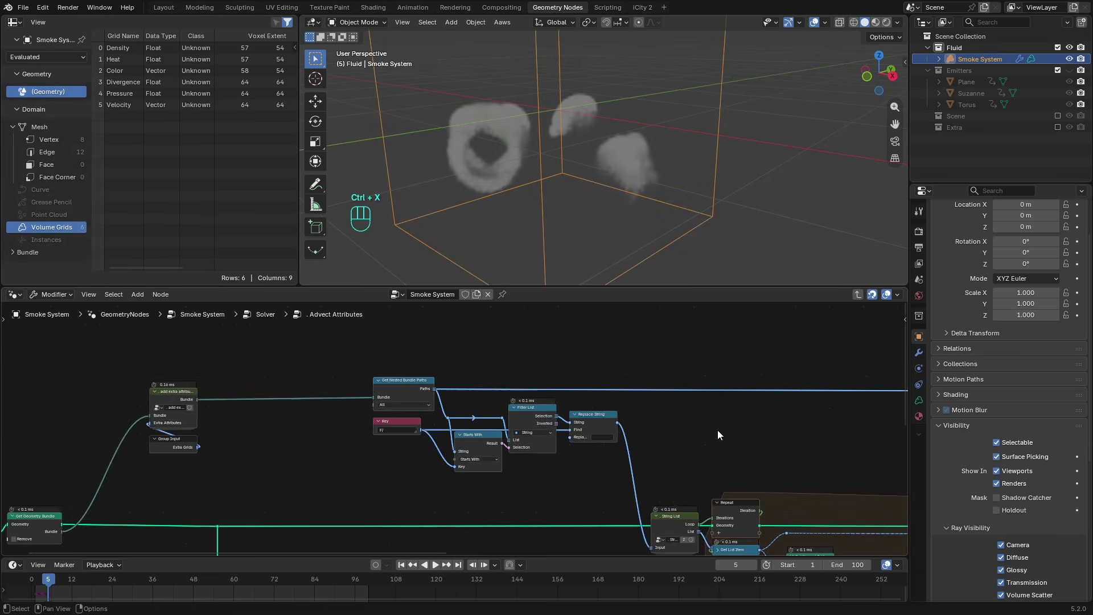
{"action": "middle_click_drag", "start_coordinate": [717, 430], "coordinate": [532, 400]}
{"action": "key", "text": "ctrl+Tab"}
{"action": "middle_click_drag", "start_coordinate": [678, 448], "coordinate": [460, 423]}
{"action": "scroll", "coordinate": [461, 423], "scroll_direction": "down", "scroll_amount": 4}
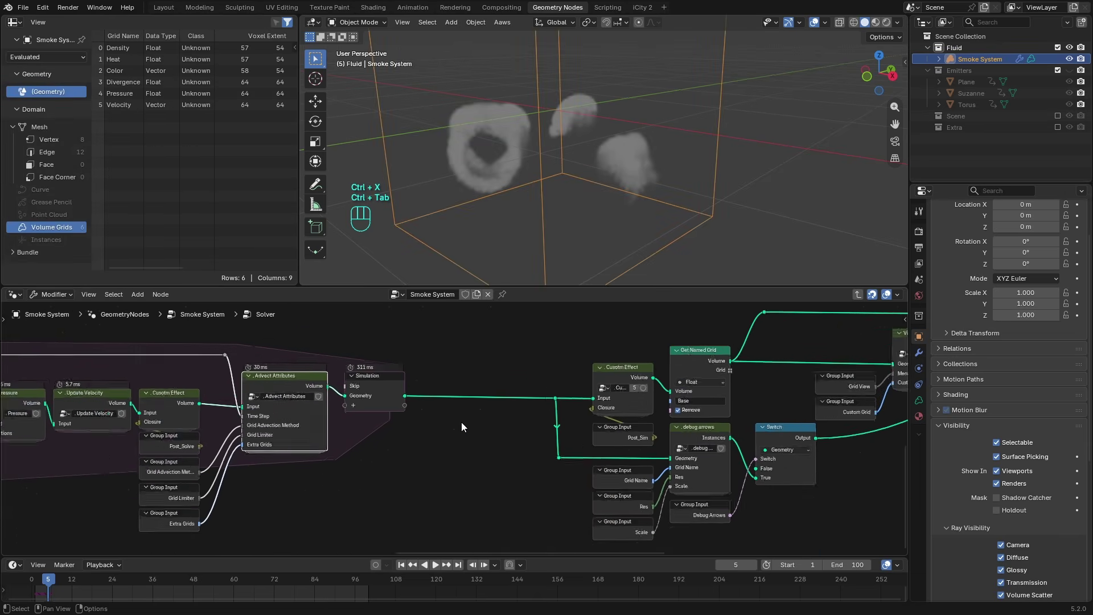
- Look into the custom effect group that follows the Simulation zone and return to the Solver group
{"action": "scroll", "coordinate": [462, 422], "scroll_direction": "down", "scroll_amount": 3}
{"action": "middle_click_drag", "start_coordinate": [579, 432], "coordinate": [610, 439]}
{"action": "scroll", "coordinate": [610, 439], "scroll_direction": "up", "scroll_amount": 4}
{"action": "middle_click_drag", "start_coordinate": [494, 416], "coordinate": [361, 417]}
{"action": "scroll", "coordinate": [500, 418], "scroll_direction": "up", "scroll_amount": 1}
{"action": "scroll", "coordinate": [365, 415], "scroll_direction": "up", "scroll_amount": 2}
{"action": "left_click", "coordinate": [558, 354]}
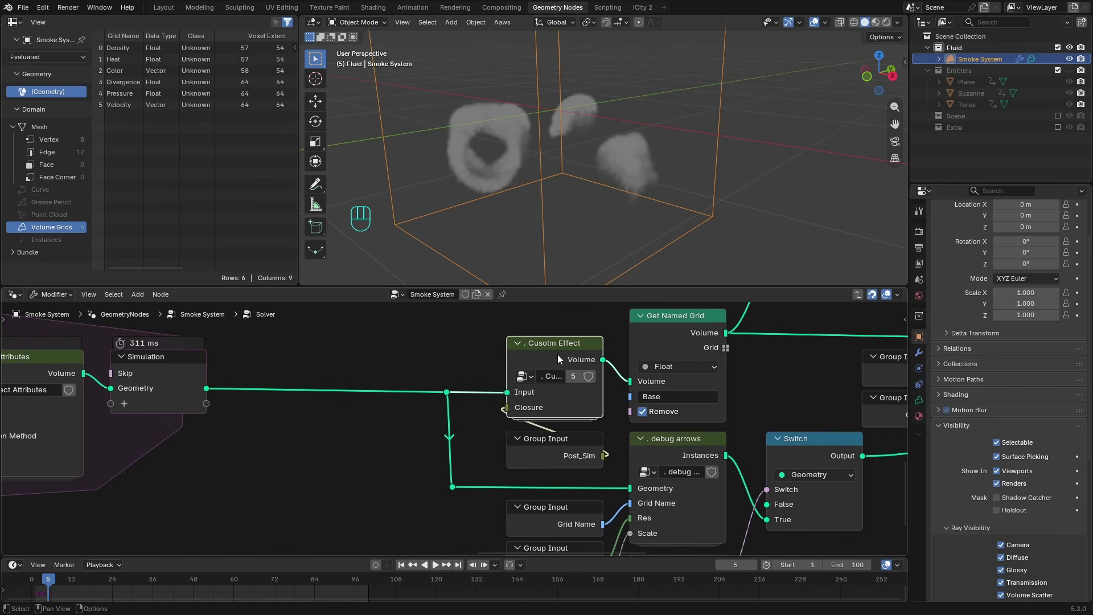
{"action": "key", "text": "Tab"}
{"action": "key", "text": "ctrl+Tab"}
{"action": "left_click_drag", "start_coordinate": [504, 326], "coordinate": [593, 472]}
{"action": "key", "text": "g"}
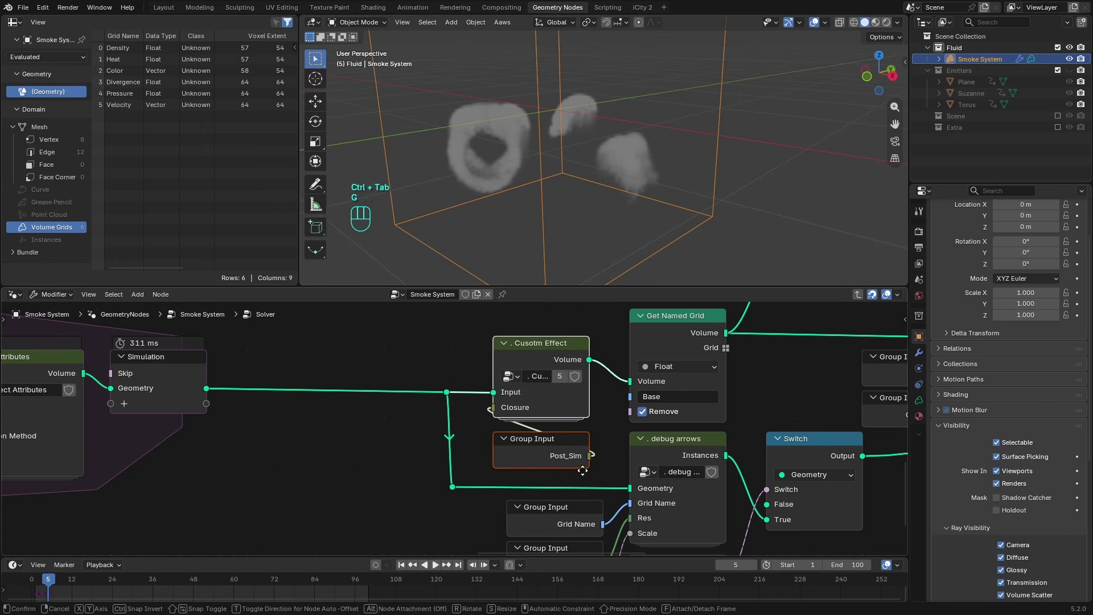
{"action": "right_click", "coordinate": [581, 469]}
- Preview the Volume output of the Get Named Grid node set to Base, and delete the Viewer
{"action": "scroll", "coordinate": [774, 359], "scroll_direction": "down", "scroll_amount": 4}
{"action": "scroll", "coordinate": [774, 360], "scroll_direction": "up", "scroll_amount": 2}
{"action": "left_click", "coordinate": [559, 363], "text": "ctrl+shift"}
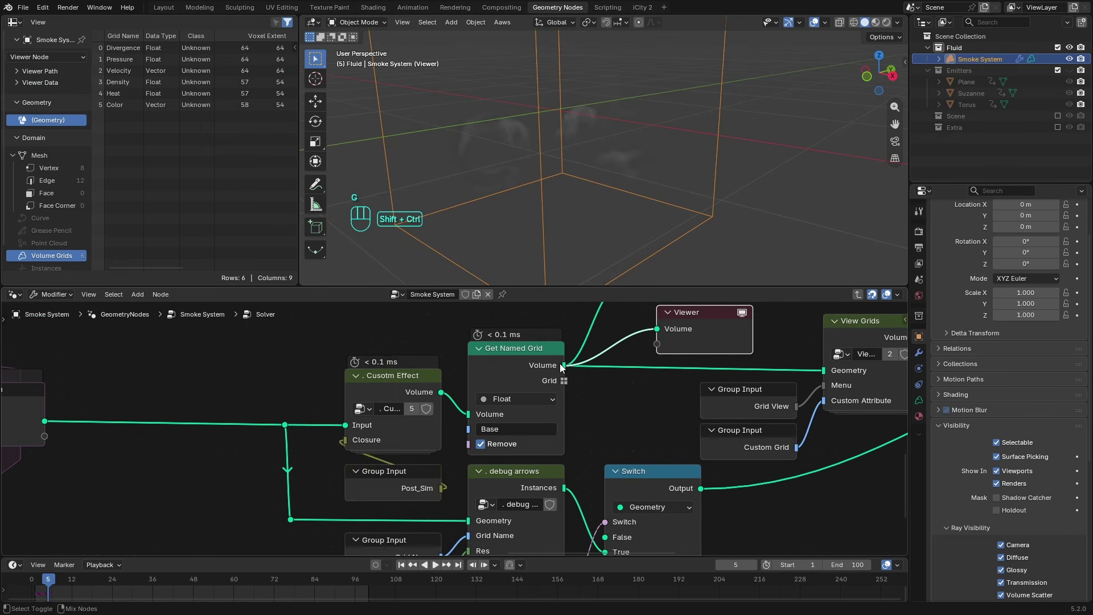
{"action": "left_click", "coordinate": [668, 337]}
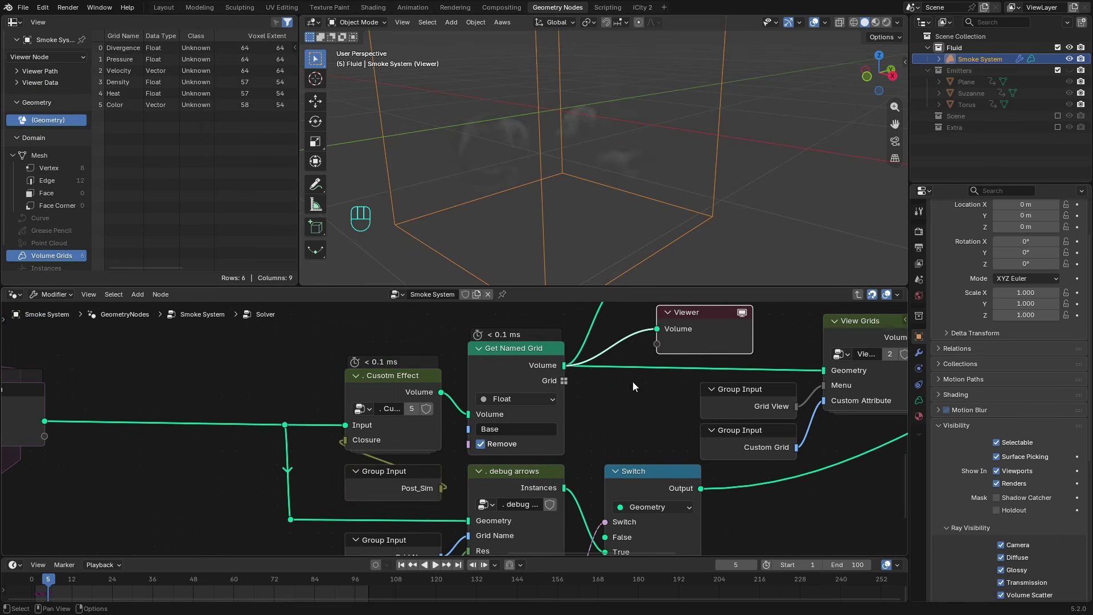
{"action": "key", "text": "ctrl+x"}
- Open the debug arrows group and examine its node network from Group Input to Group Output
{"action": "middle_click_drag", "start_coordinate": [586, 451], "coordinate": [547, 362]}
{"action": "left_click", "coordinate": [462, 397]}
{"action": "key", "text": "Tab"}
{"action": "scroll", "coordinate": [456, 414], "scroll_direction": "down", "scroll_amount": 4}
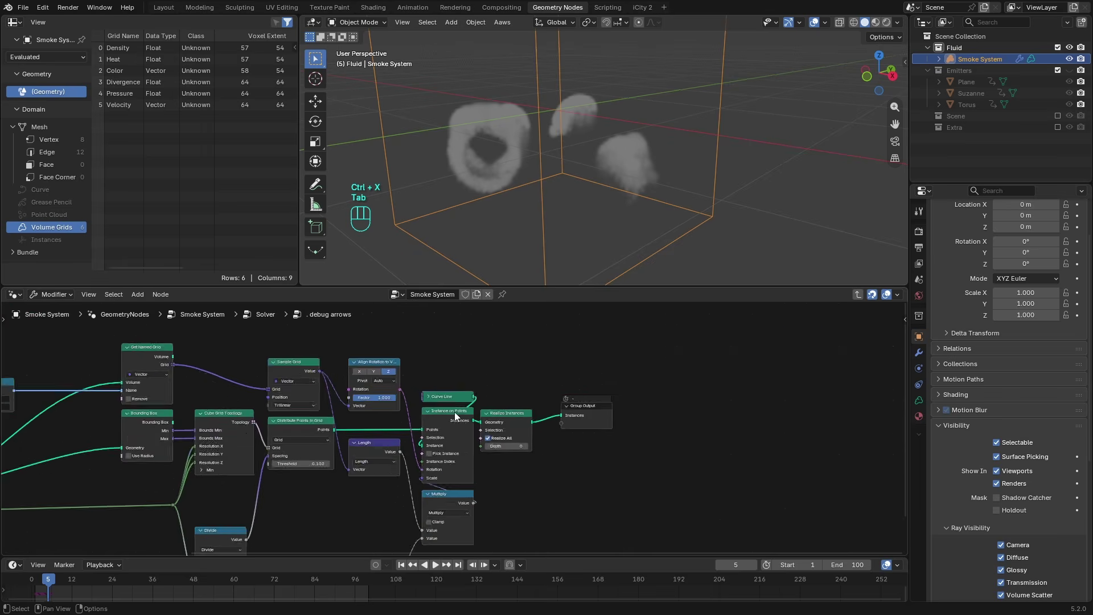
{"action": "middle_click_drag", "start_coordinate": [272, 430], "coordinate": [778, 398]}
{"action": "scroll", "coordinate": [740, 427], "scroll_direction": "up", "scroll_amount": 5}
{"action": "middle_click_drag", "start_coordinate": [738, 429], "coordinate": [498, 421]}
{"action": "scroll", "coordinate": [455, 463], "scroll_direction": "down", "scroll_amount": 5}
{"action": "scroll", "coordinate": [492, 425], "scroll_direction": "up", "scroll_amount": 3}
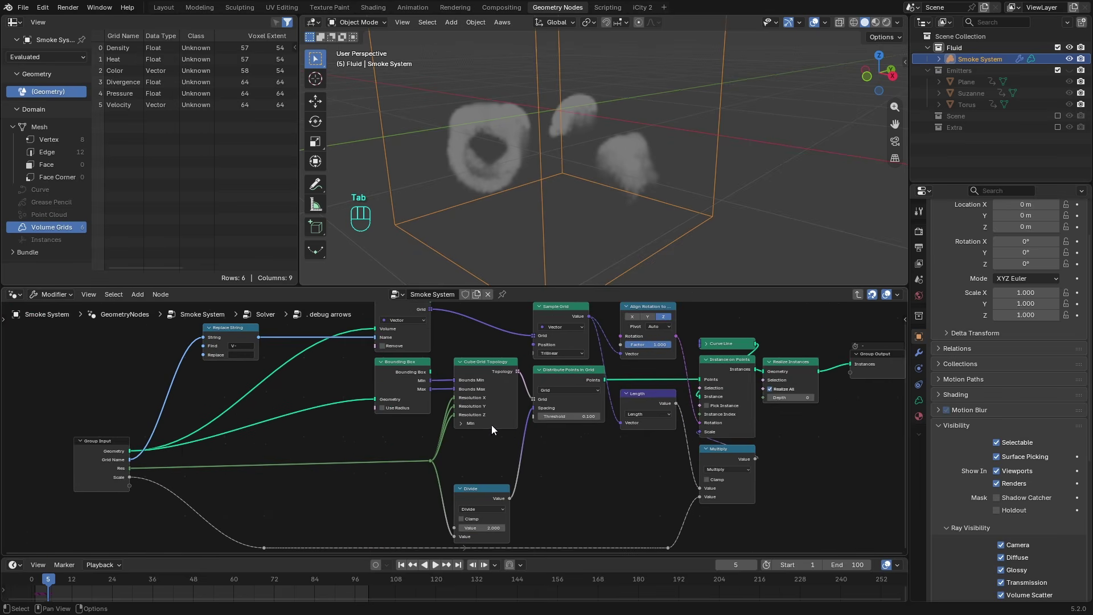
- Preview the debug arrows Group Input's Geometry output and delete the Viewer
{"action": "left_click", "coordinate": [130, 451], "text": "ctrl+shift"}
{"action": "scroll", "coordinate": [309, 430], "scroll_direction": "up", "scroll_amount": 1, "text": "shift"}
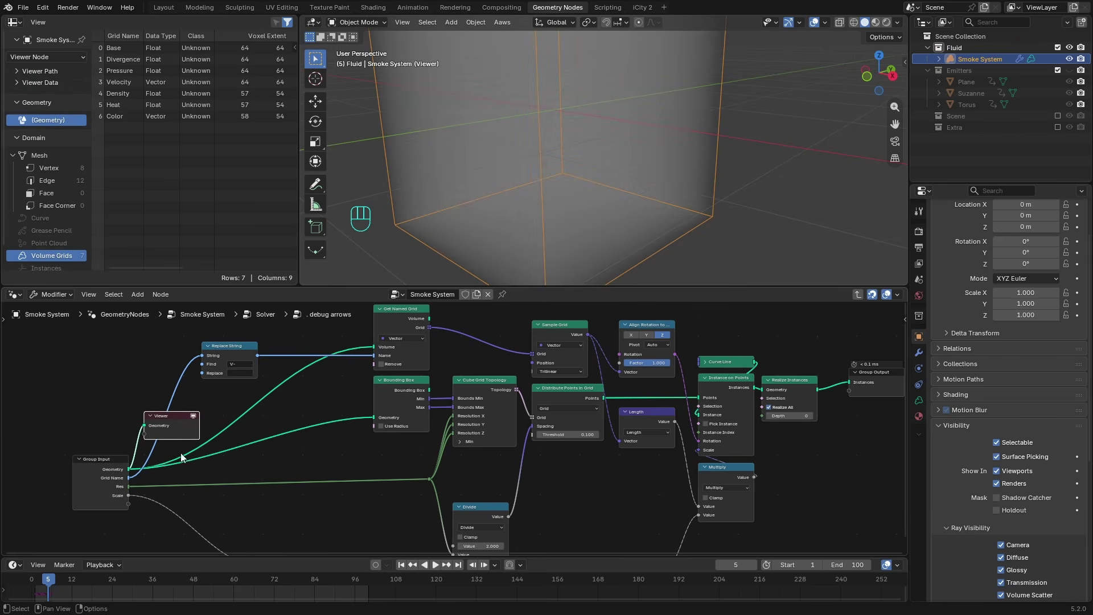
{"action": "left_click", "coordinate": [175, 432]}
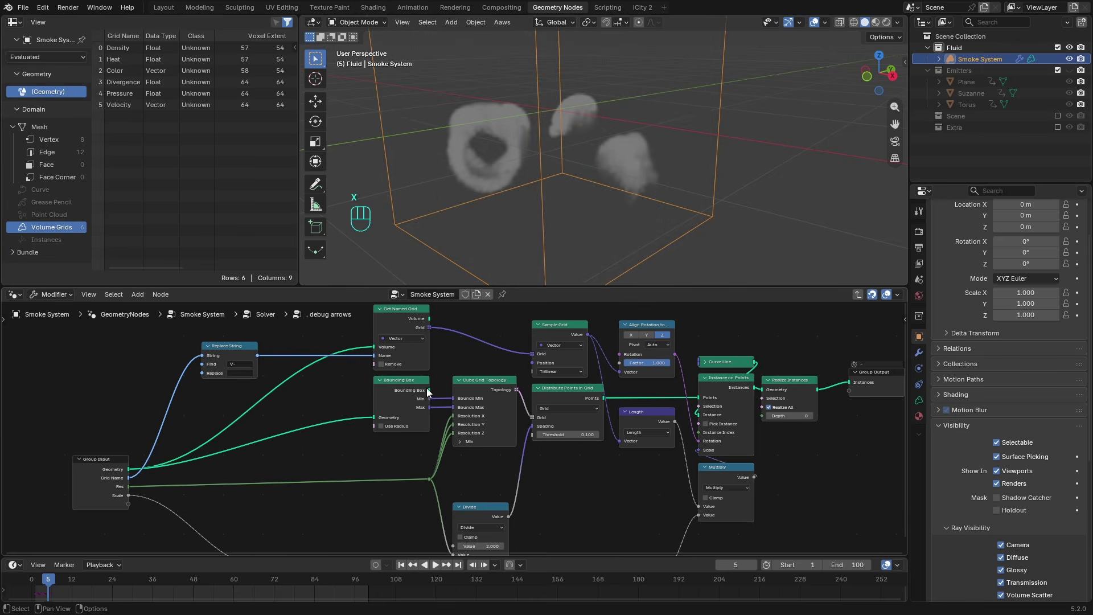
- Preview in turn the outputs of the Bounding Box, Distribute Points in Grid and Instance on Points nodes
{"action": "left_click", "coordinate": [439, 389], "text": "ctrl+shift"}
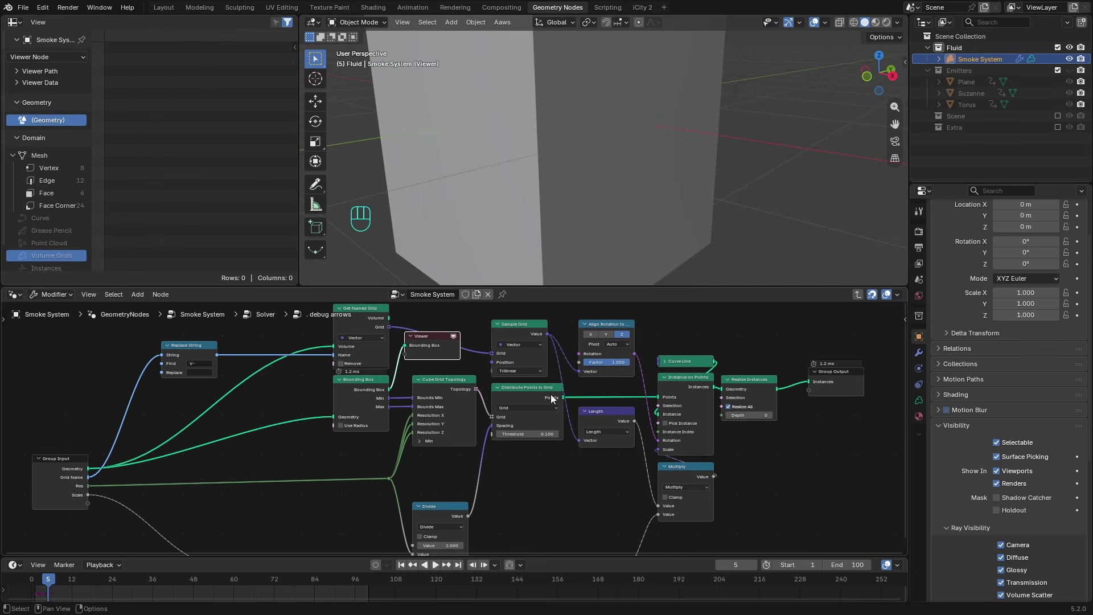
{"action": "left_click", "coordinate": [545, 394], "text": "ctrl+shift"}
{"action": "middle_click_drag", "start_coordinate": [667, 398], "coordinate": [496, 401]}
{"action": "scroll", "coordinate": [496, 401], "scroll_direction": "up", "scroll_amount": 1}
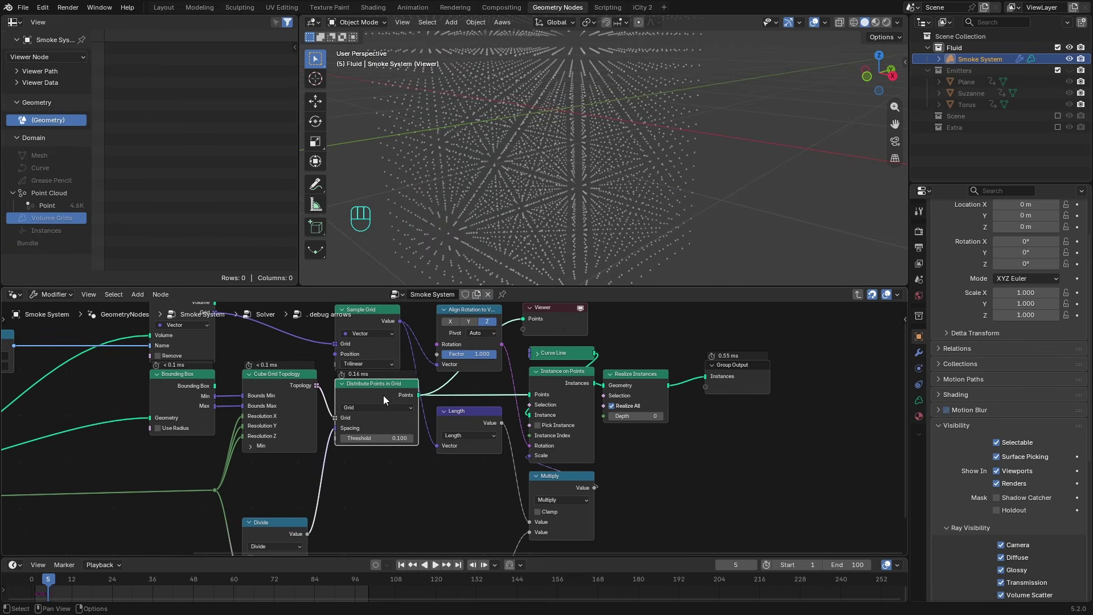
{"action": "left_click", "coordinate": [569, 378], "text": "ctrl+shift"}
{"action": "middle_click_drag", "start_coordinate": [470, 460], "coordinate": [512, 484]}
- Move the Sample Grid node slightly away from the Distribute Points in Grid node
{"action": "left_click", "coordinate": [411, 345]}
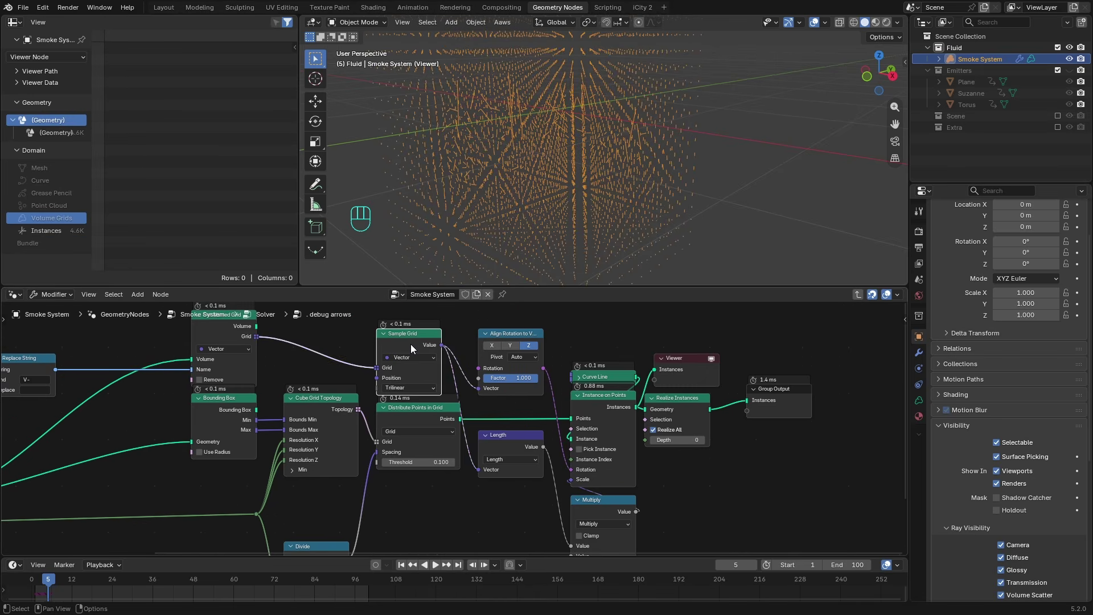
{"action": "key", "text": "g"}
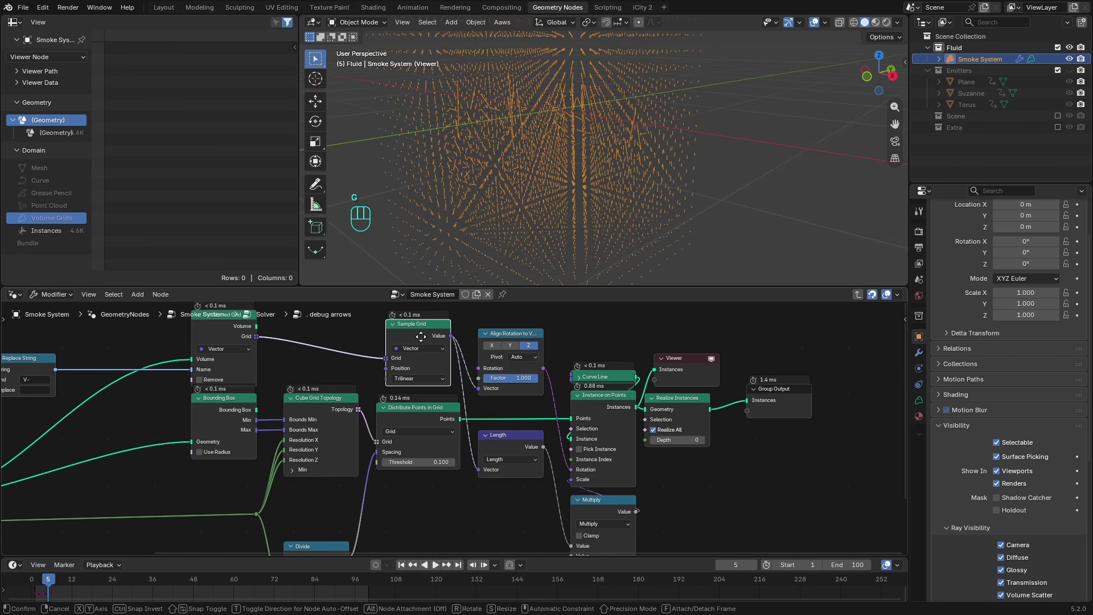
{"action": "left_click", "coordinate": [422, 335]}
- Preview the Sample Grid node's Value output on the instances and delete the Viewer
{"action": "left_click", "coordinate": [422, 336], "text": "ctrl+shift"}
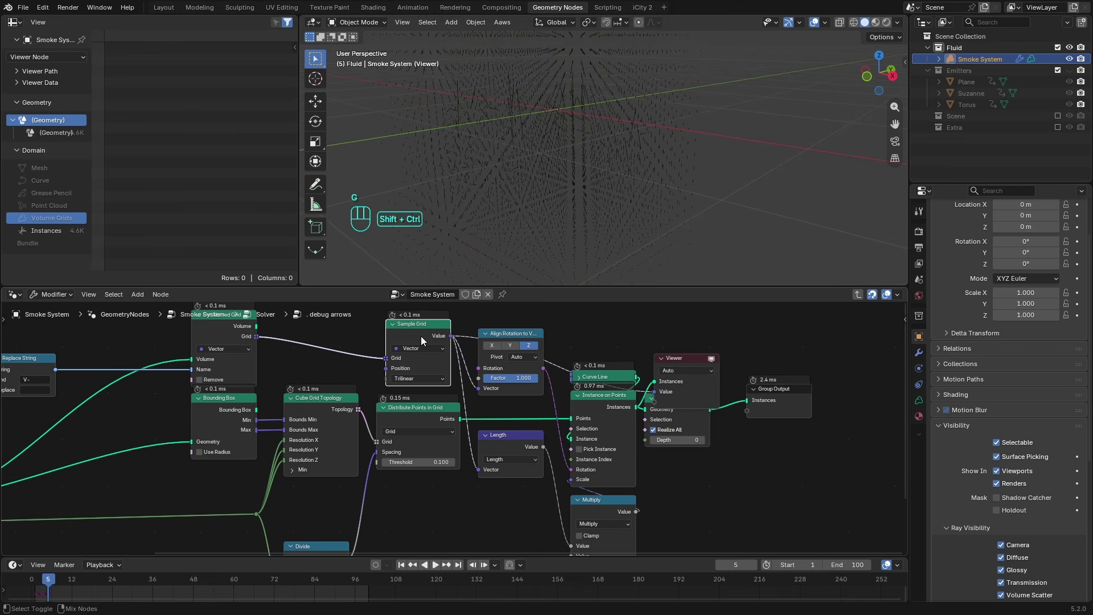
{"action": "left_click", "coordinate": [697, 378]}
{"action": "key", "text": "ctrl+x"}
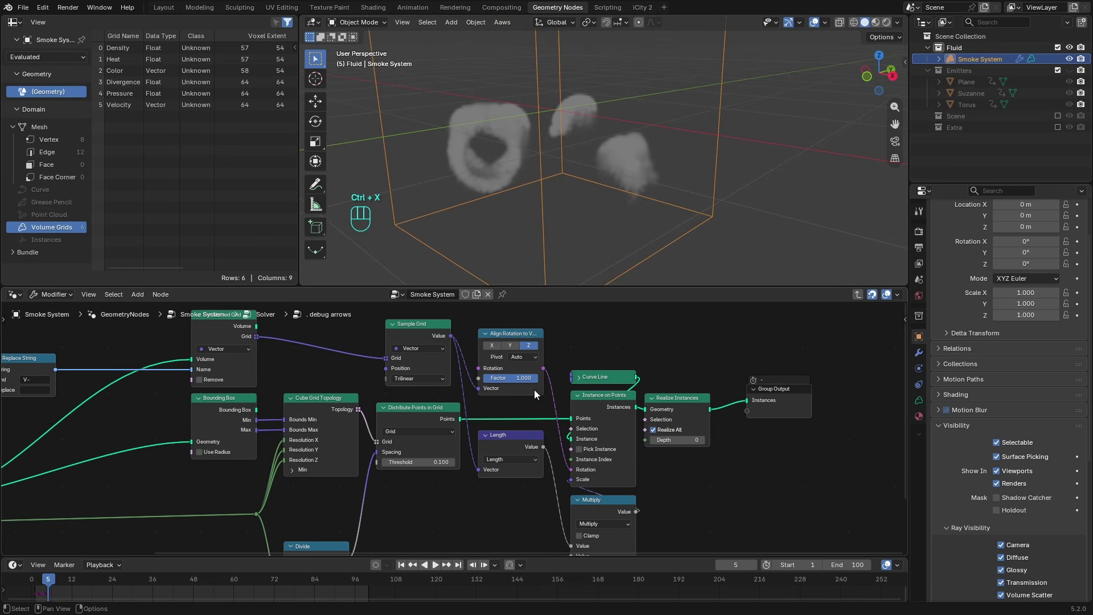
- Preview in turn the outputs of the Align Rotation to Vector, Instance on Points and Realize Instances nodes
{"action": "left_click", "coordinate": [544, 369], "text": "ctrl+shift"}
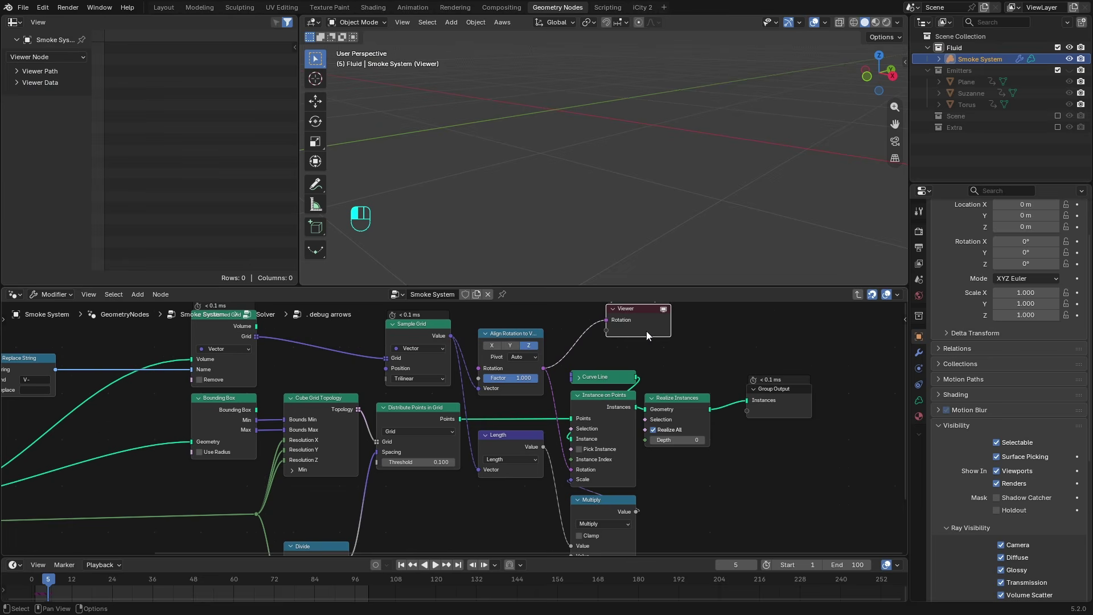
{"action": "key", "text": "ctrl+x"}
{"action": "left_click", "coordinate": [625, 406], "text": "ctrl+shift"}
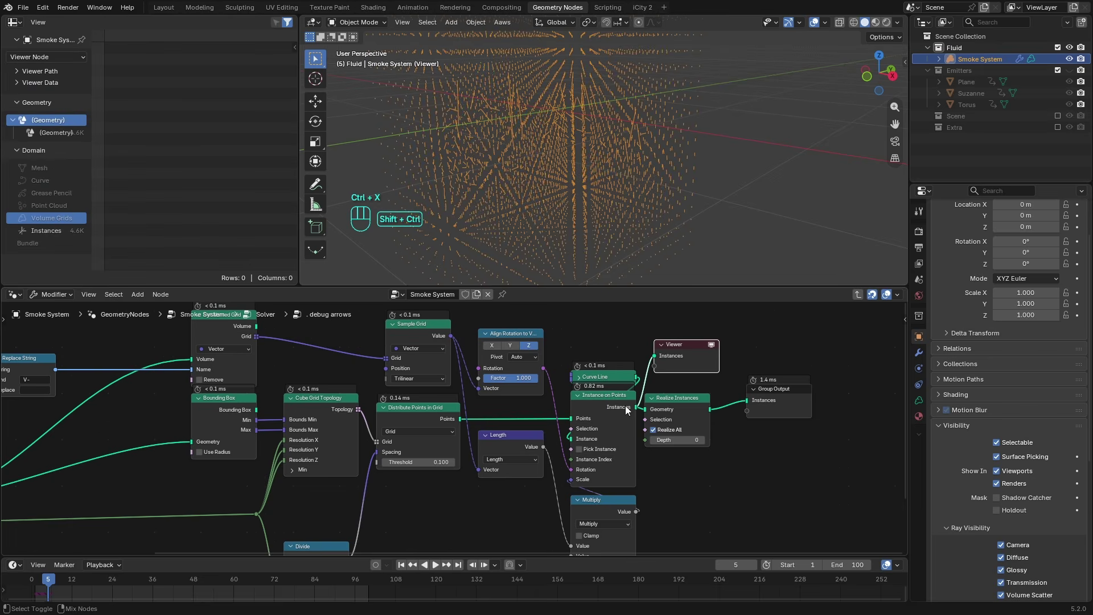
{"action": "left_click", "coordinate": [697, 404], "text": "ctrl+shift"}
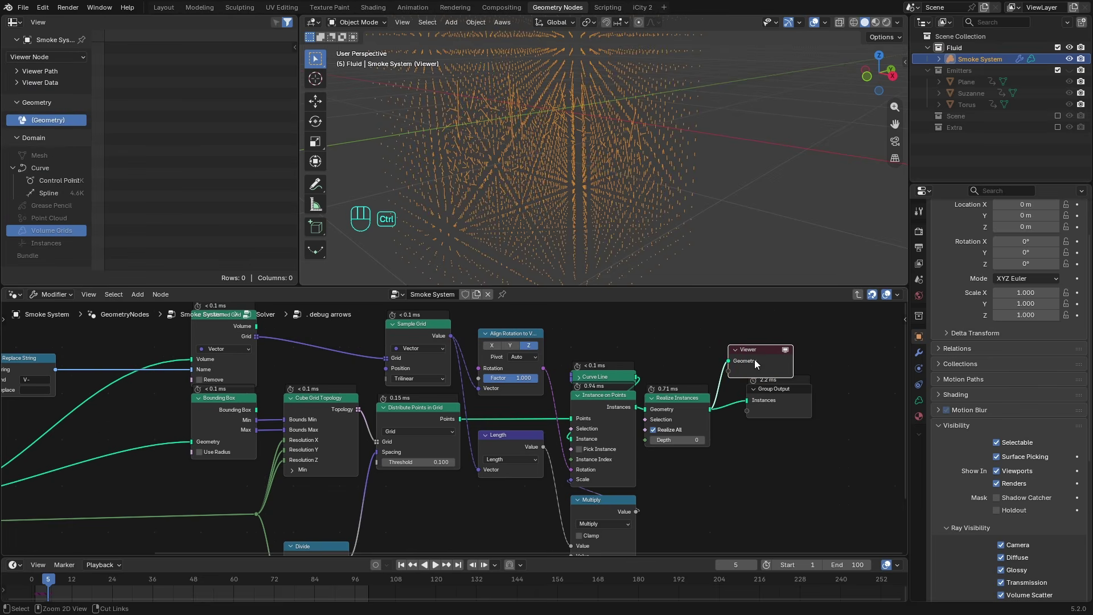
- Delete the Realize Instances Viewer and return from debug arrows to the Solver group
{"action": "key", "text": "ctrl+x"}
{"action": "key", "text": "ctrl+Tab"}
{"action": "scroll", "coordinate": [704, 398], "scroll_direction": "down", "scroll_amount": 6}
{"action": "middle_click_drag", "start_coordinate": [682, 424], "coordinate": [501, 468]}
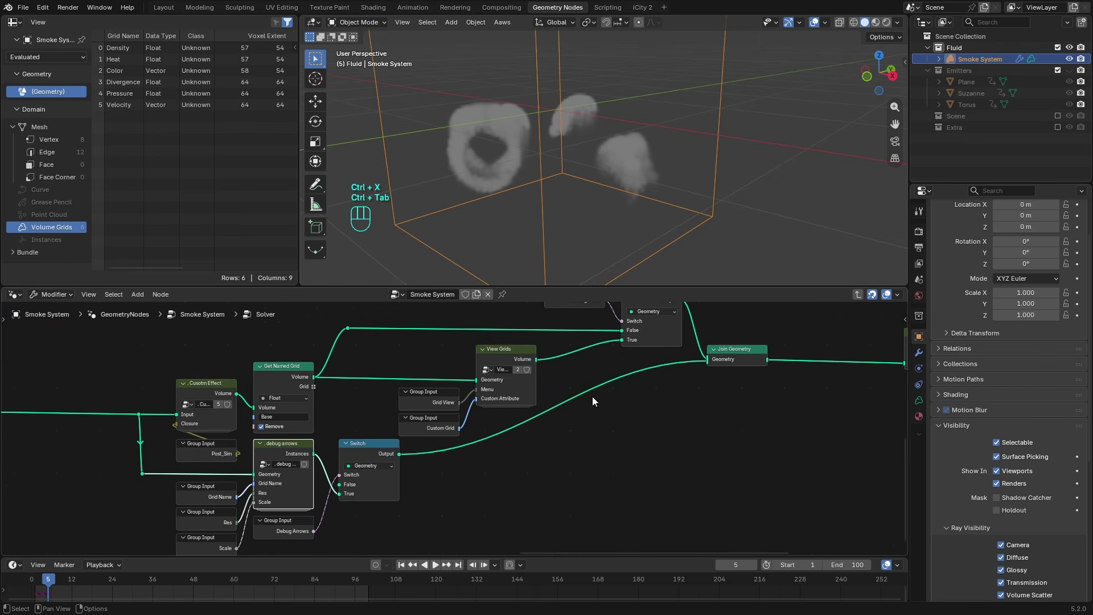
- Open the View Grids group and maximize the node editor on its Menu Switch section
{"action": "scroll", "coordinate": [592, 401], "scroll_direction": "up", "scroll_amount": 2}
{"action": "scroll", "coordinate": [520, 390], "scroll_direction": "down", "scroll_amount": 1}
{"action": "middle_click_drag", "start_coordinate": [521, 391], "coordinate": [548, 385]}
{"action": "key", "text": "Tab"}
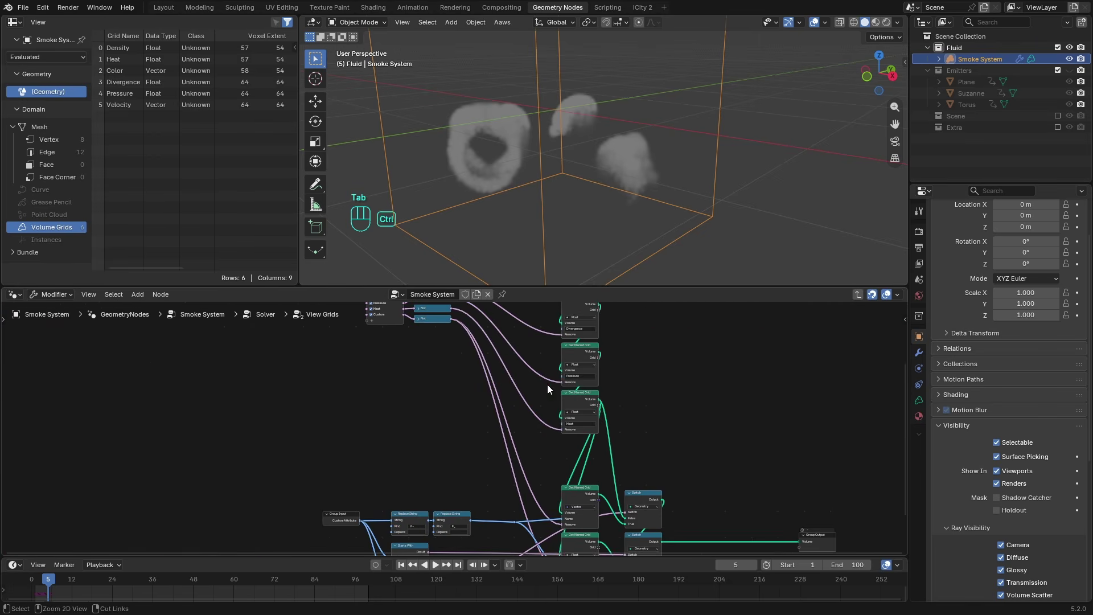
{"action": "key", "text": "ctrl+space"}
{"action": "scroll", "coordinate": [558, 392], "scroll_direction": "up", "scroll_amount": 3}
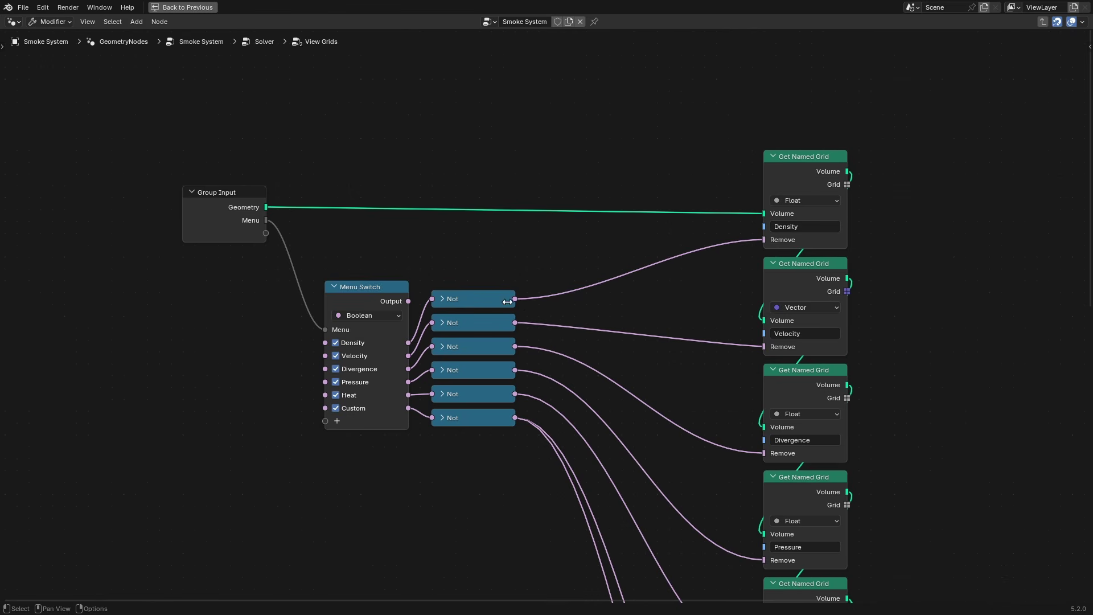
- Examine how View Grids links the Menu Switch and Not nodes to the Get Named Grid Remove inputs and the Custom Attribute branch
{"action": "left_click_drag", "start_coordinate": [517, 298], "coordinate": [711, 301]}
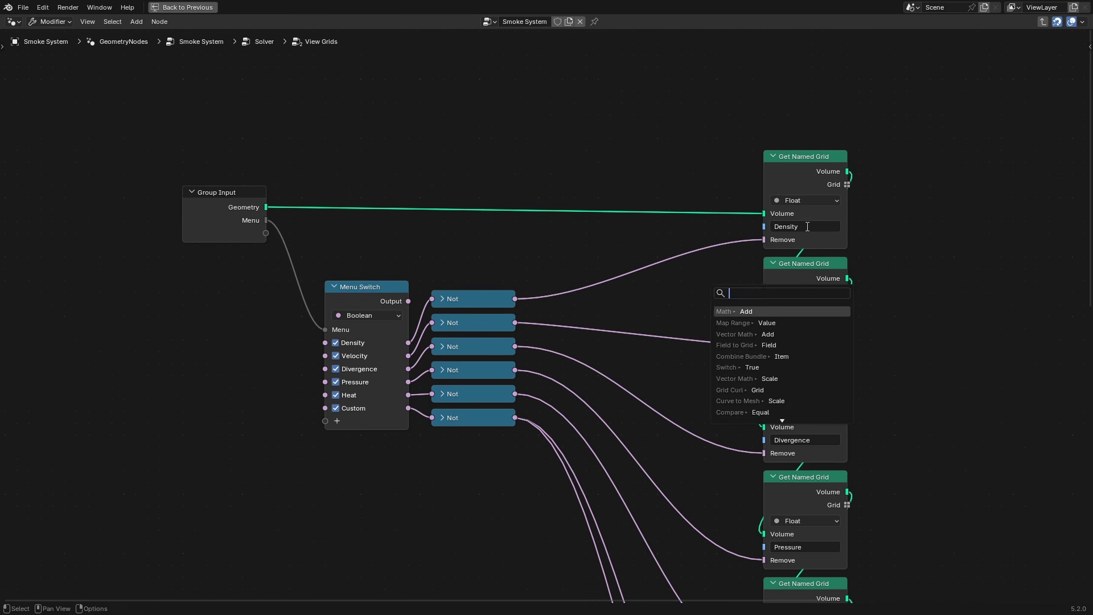
{"action": "middle_click_drag", "start_coordinate": [858, 300], "coordinate": [732, 161]}
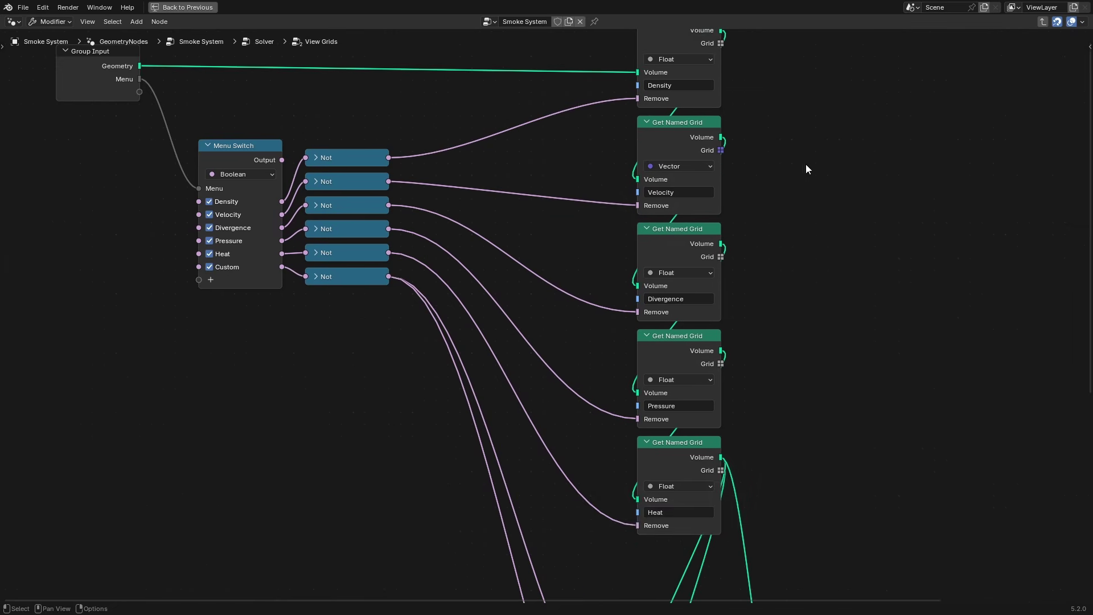
{"action": "left_click_drag", "start_coordinate": [805, 165], "coordinate": [597, 530]}
{"action": "scroll", "coordinate": [623, 527], "scroll_direction": "down", "scroll_amount": 9}
{"action": "middle_click_drag", "start_coordinate": [790, 550], "coordinate": [709, 372]}
{"action": "scroll", "coordinate": [705, 371], "scroll_direction": "up", "scroll_amount": 4}
{"action": "left_click", "coordinate": [673, 289]}
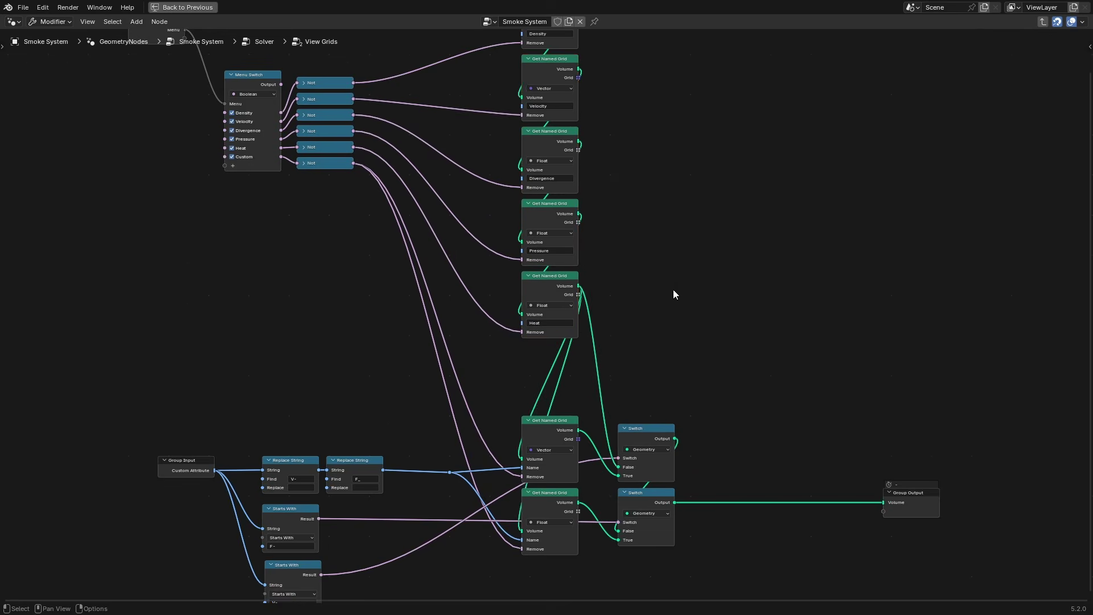
{"action": "middle_click_drag", "start_coordinate": [686, 192], "coordinate": [705, 361]}
{"action": "scroll", "coordinate": [672, 431], "scroll_direction": "down", "scroll_amount": 5}
{"action": "middle_click_drag", "start_coordinate": [673, 420], "coordinate": [683, 341]}
{"action": "scroll", "coordinate": [696, 345], "scroll_direction": "up", "scroll_amount": 4}
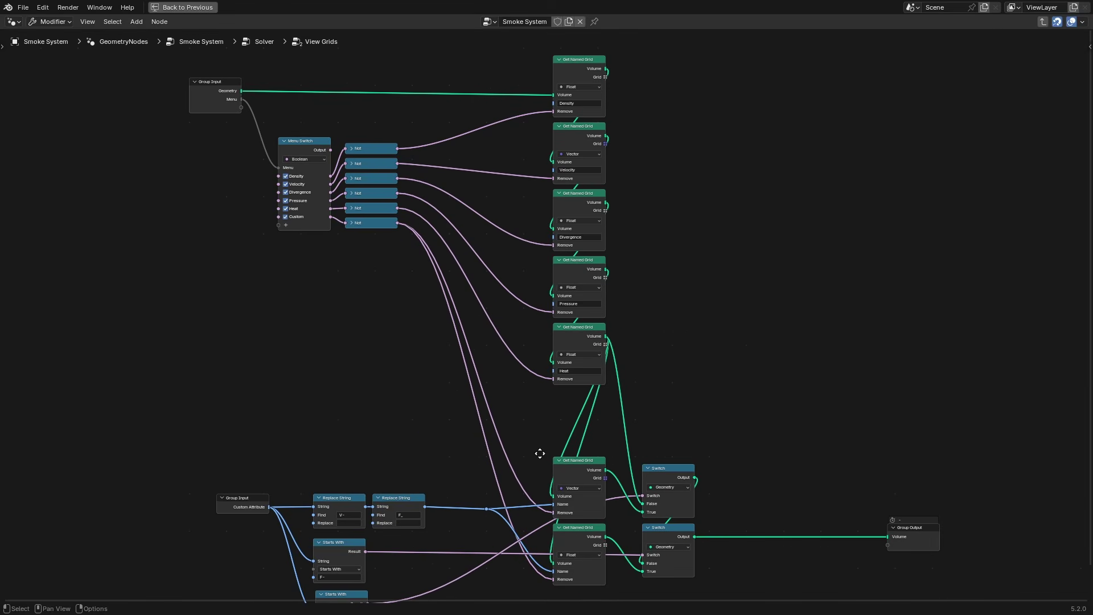
{"action": "scroll", "coordinate": [527, 453], "scroll_direction": "up", "scroll_amount": 4}
{"action": "middle_click_drag", "start_coordinate": [527, 453], "coordinate": [579, 367]}
{"action": "middle_click_drag", "start_coordinate": [456, 470], "coordinate": [473, 377]}
- Return to the Solver group and restore the multi-editor layout around the Reorder grids node
{"action": "key", "text": "ctrl+Tab"}
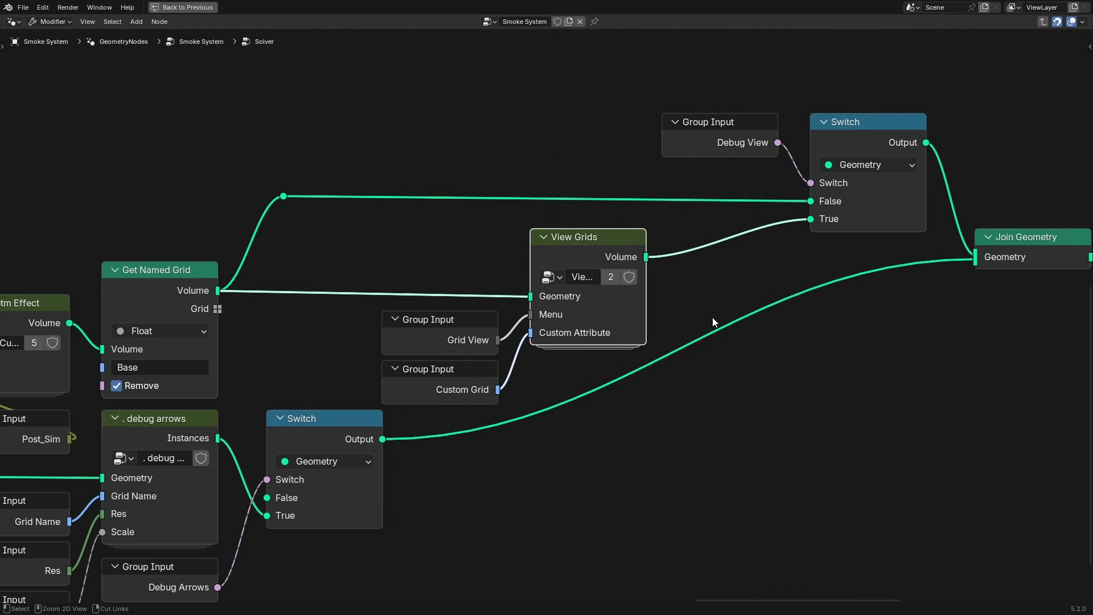
{"action": "scroll", "coordinate": [712, 317], "scroll_direction": "down", "scroll_amount": 3}
{"action": "middle_click_drag", "start_coordinate": [706, 328], "coordinate": [466, 352]}
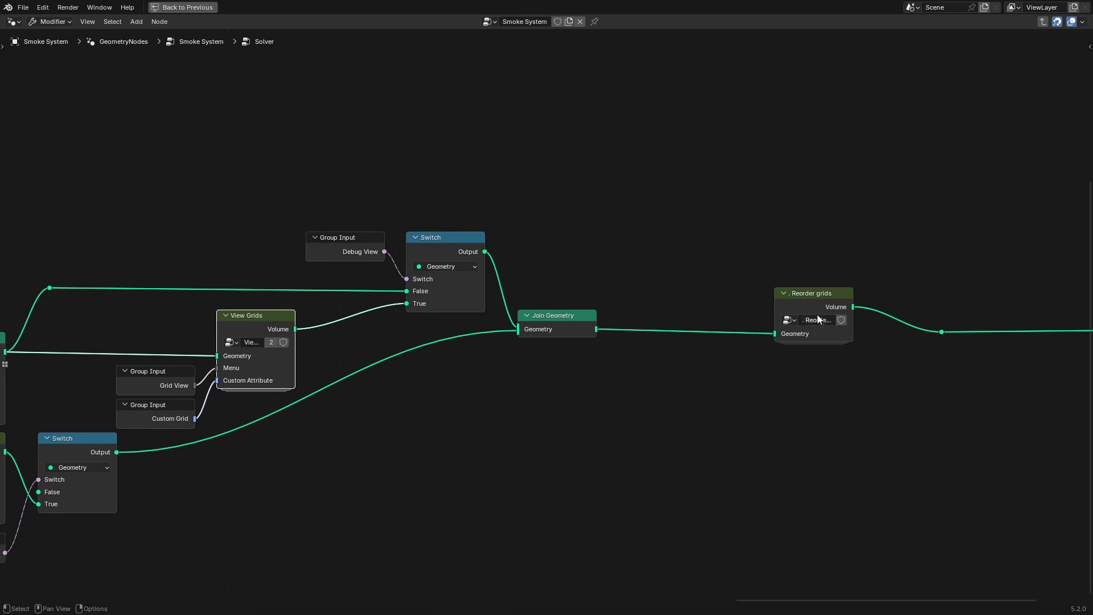
{"action": "key", "text": "ctrl+space"}
{"action": "scroll", "coordinate": [805, 342], "scroll_direction": "up", "scroll_amount": 3}
{"action": "scroll", "coordinate": [609, 395], "scroll_direction": "down", "scroll_amount": 3}
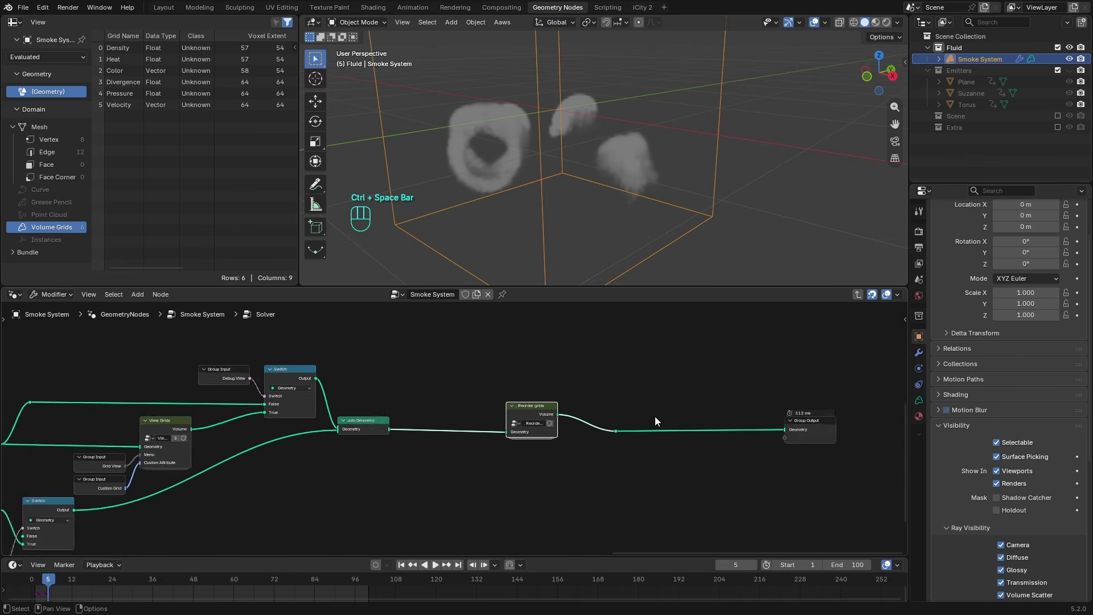
- Mute the Reorder grids node and unmute it to compare the grid order and the smoke display
{"action": "scroll", "coordinate": [655, 415], "scroll_direction": "up", "scroll_amount": 3}
{"action": "mouse_move", "coordinate": [452, 424]}
{"action": "key", "text": "m"}
{"action": "key", "text": "m"}
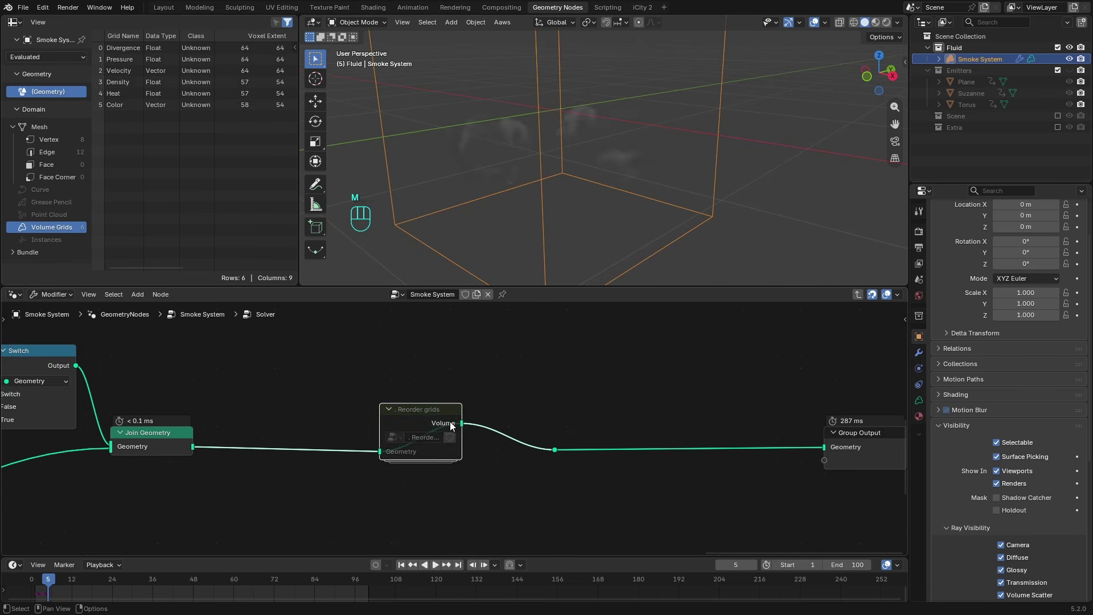
{"action": "key", "text": "m"}
{"action": "key", "text": "m"}
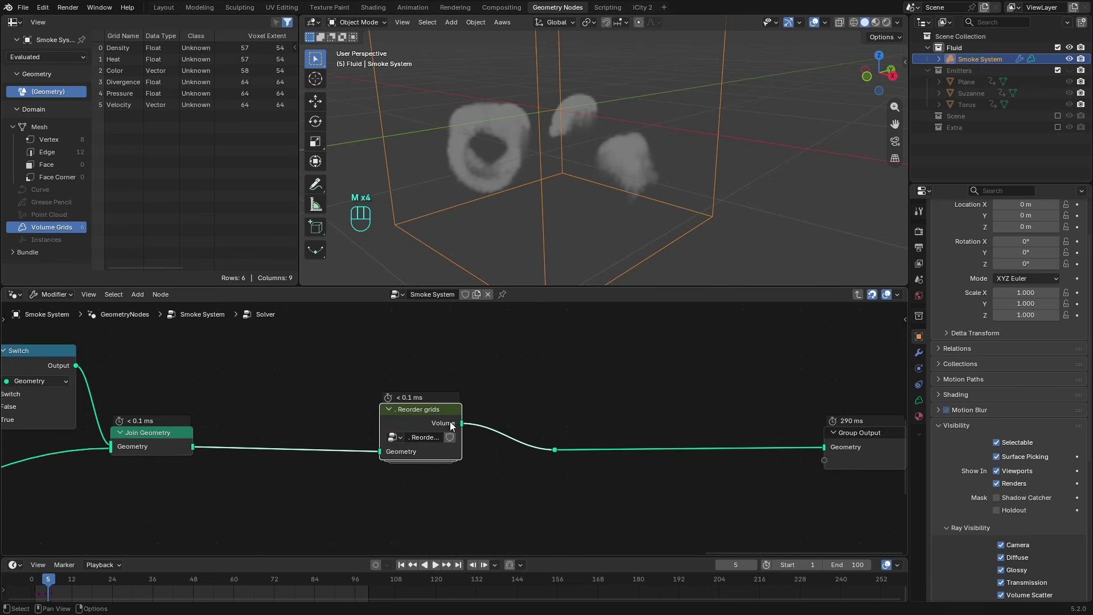
- Return to the parent Smoke System node group and rewind the animation to frame 1
{"action": "key", "text": "ctrl+Tab"}
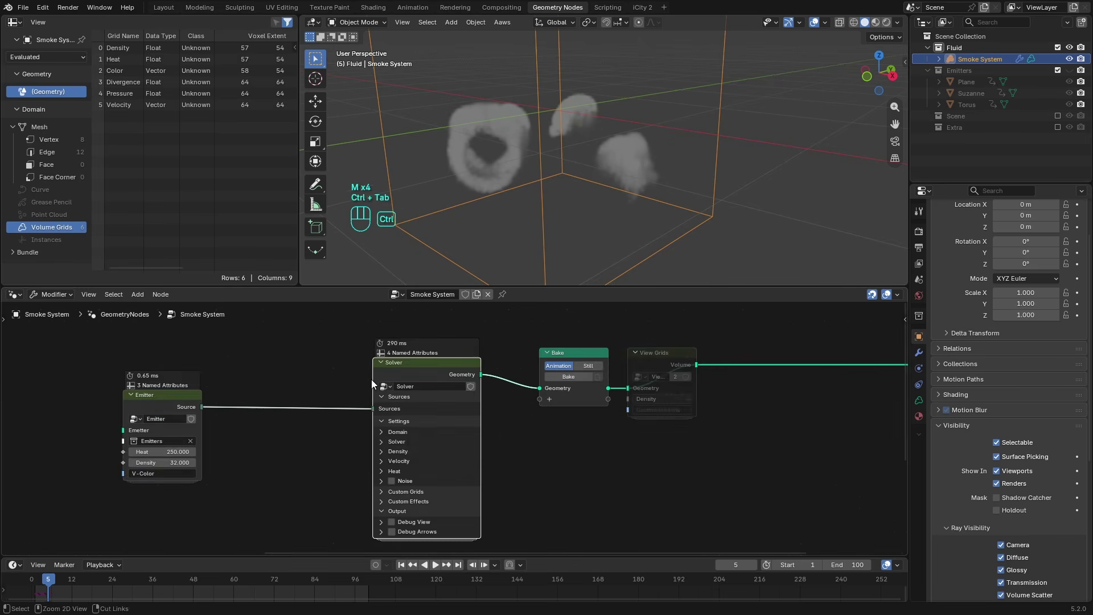
{"action": "left_click", "coordinate": [401, 564]}
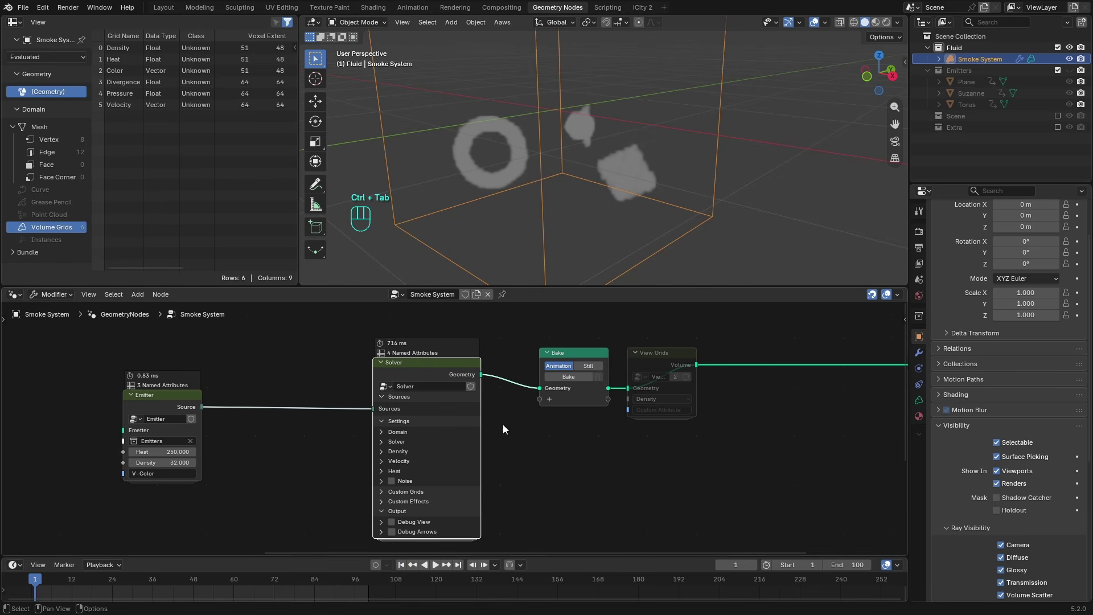
{"action": "scroll", "coordinate": [503, 425], "scroll_direction": "down", "scroll_amount": 2}
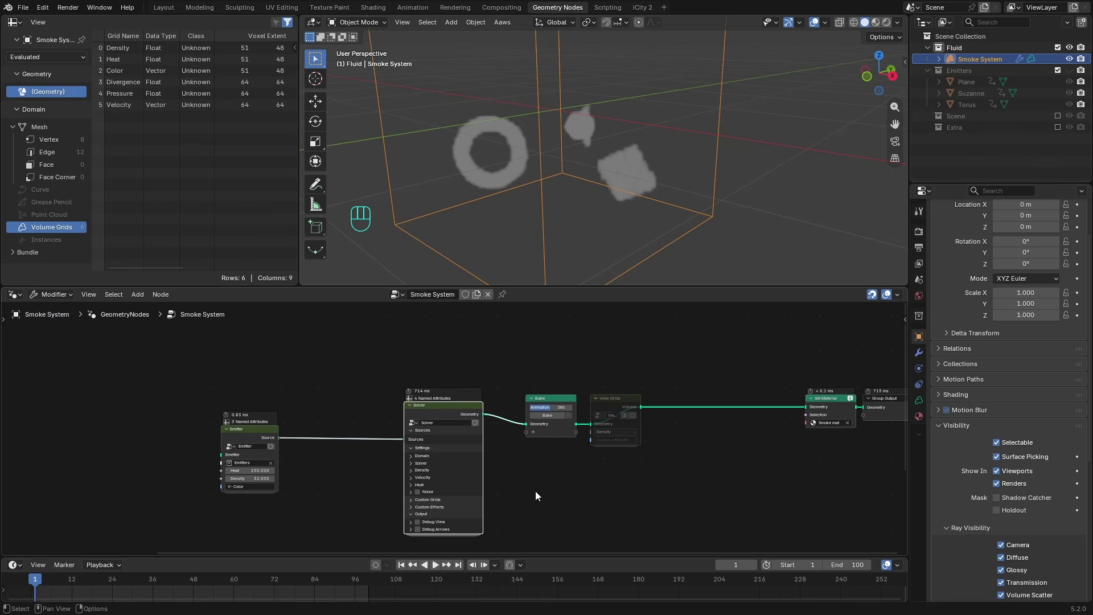
{"action": "scroll", "coordinate": [535, 491], "scroll_direction": "down", "scroll_amount": 3}
{"action": "scroll", "coordinate": [627, 436], "scroll_direction": "up", "scroll_amount": 1}
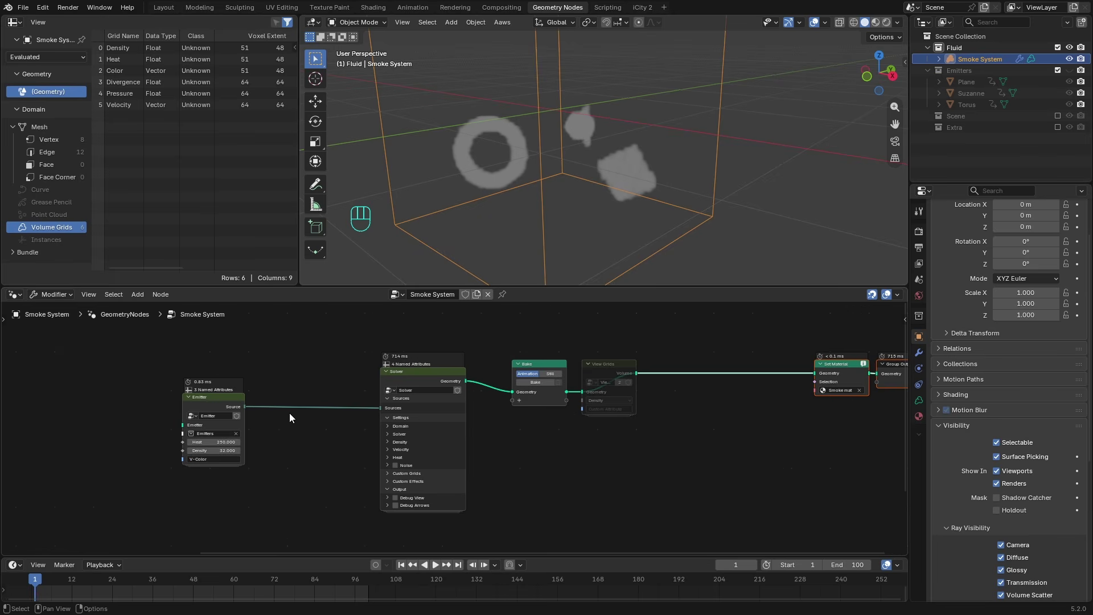
- Move the Emitter node farther from the Solver, open its group and return to the Smoke System group
{"action": "left_click", "coordinate": [239, 413]}
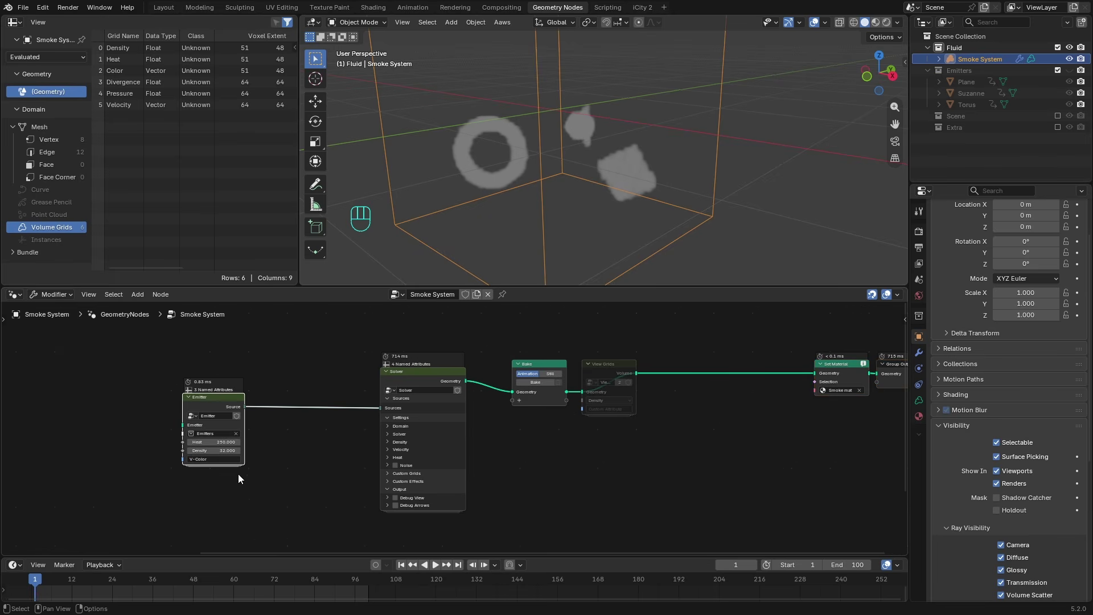
{"action": "middle_click_drag", "start_coordinate": [266, 500], "coordinate": [272, 495]}
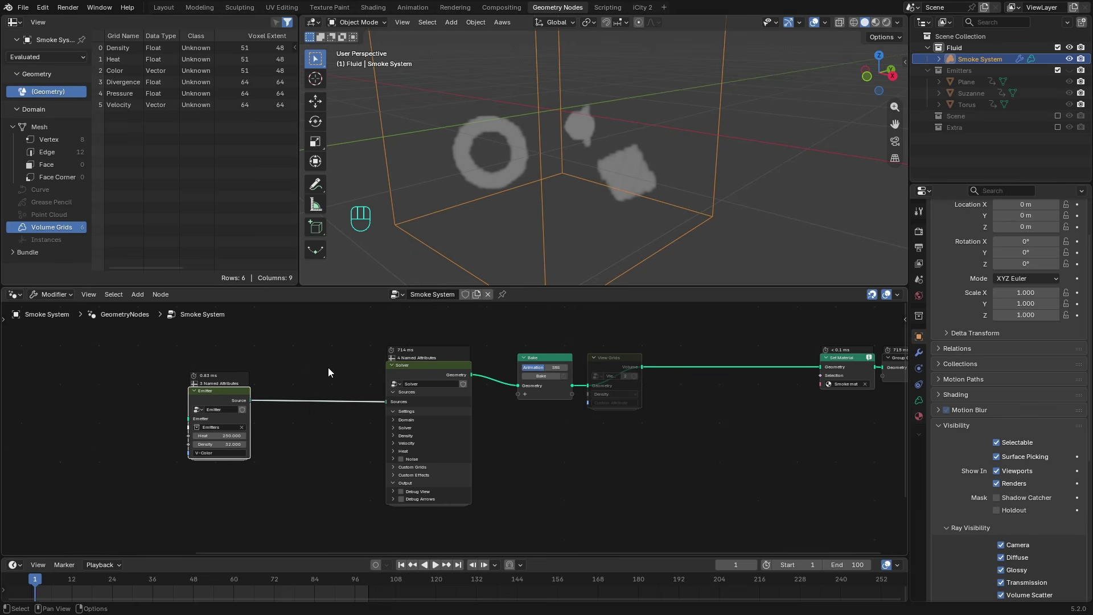
{"action": "key", "text": "g"}
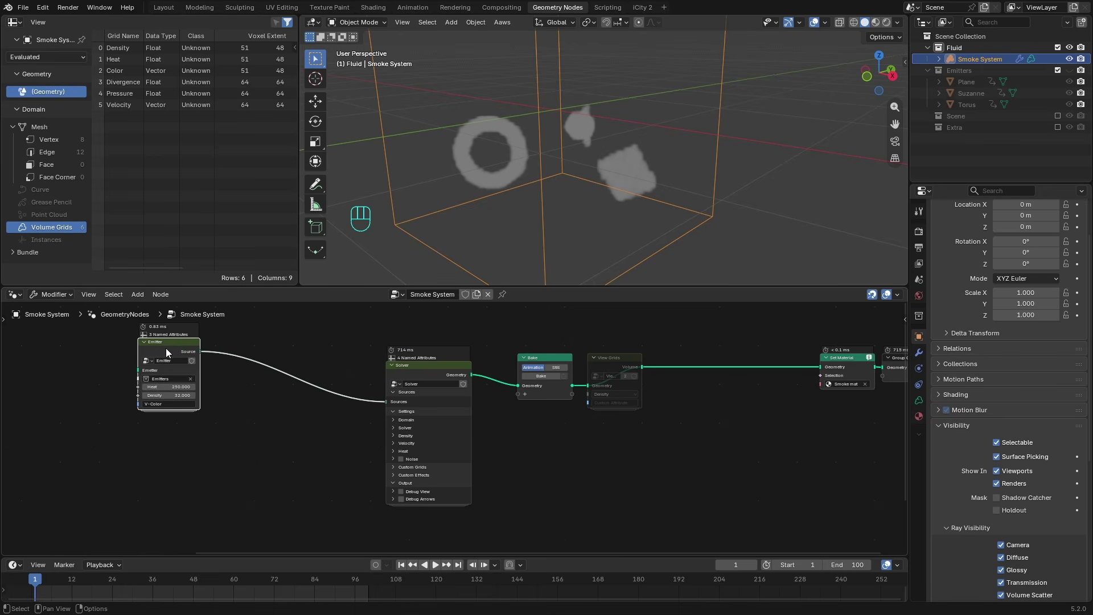
{"action": "key", "text": "g"}
{"action": "left_click", "coordinate": [194, 370]}
{"action": "key", "text": "Tab"}
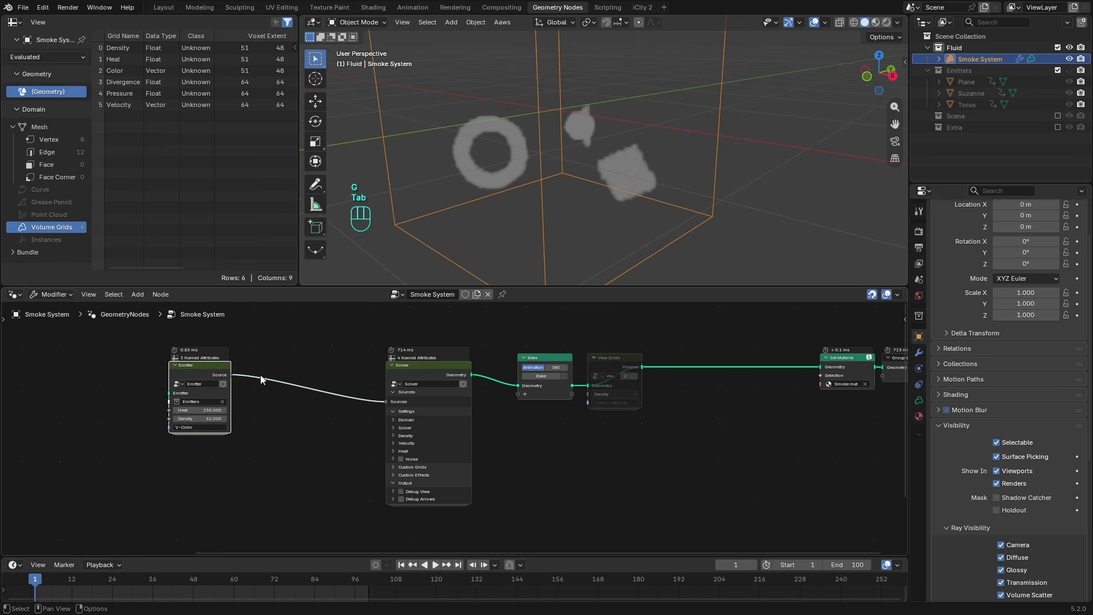
{"action": "key", "text": "Tab"}
{"action": "key", "text": "ctrl+Tab"}
- Shift the Emitter node around in front of the Solver's Sources input
{"action": "key", "text": "g"}
{"action": "left_click", "coordinate": [265, 406]}
{"action": "key", "text": "g"}
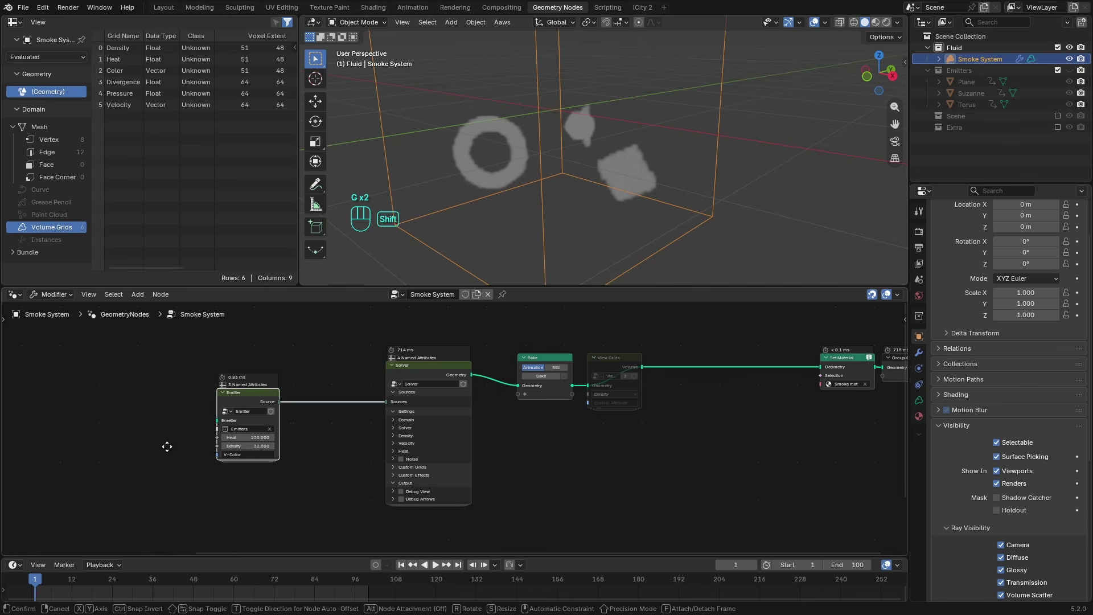
{"action": "left_click", "coordinate": [244, 391]}
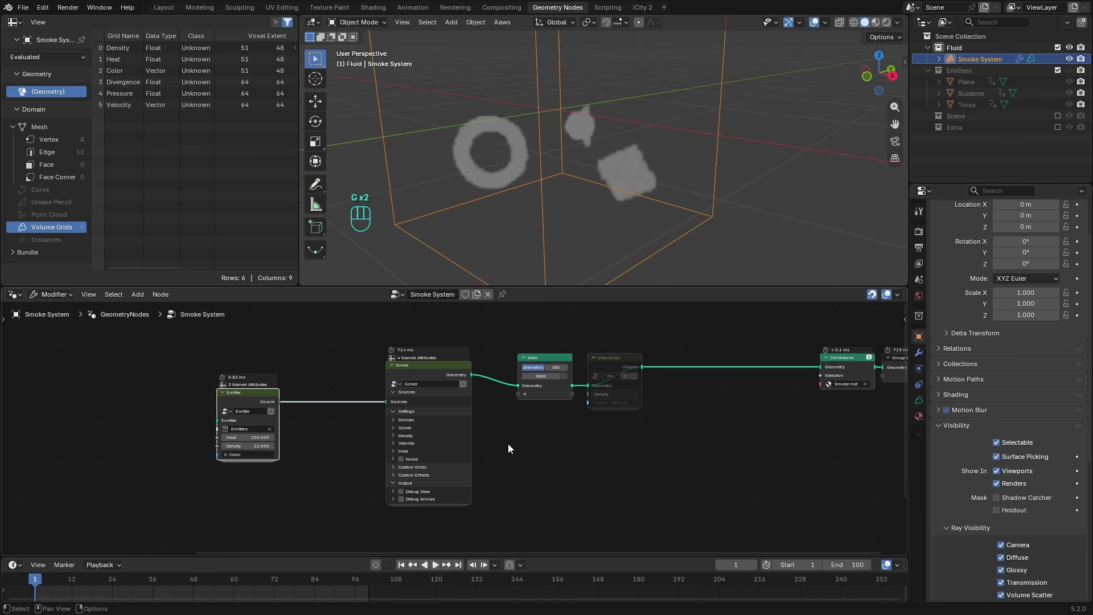
{"action": "key", "text": "g"}
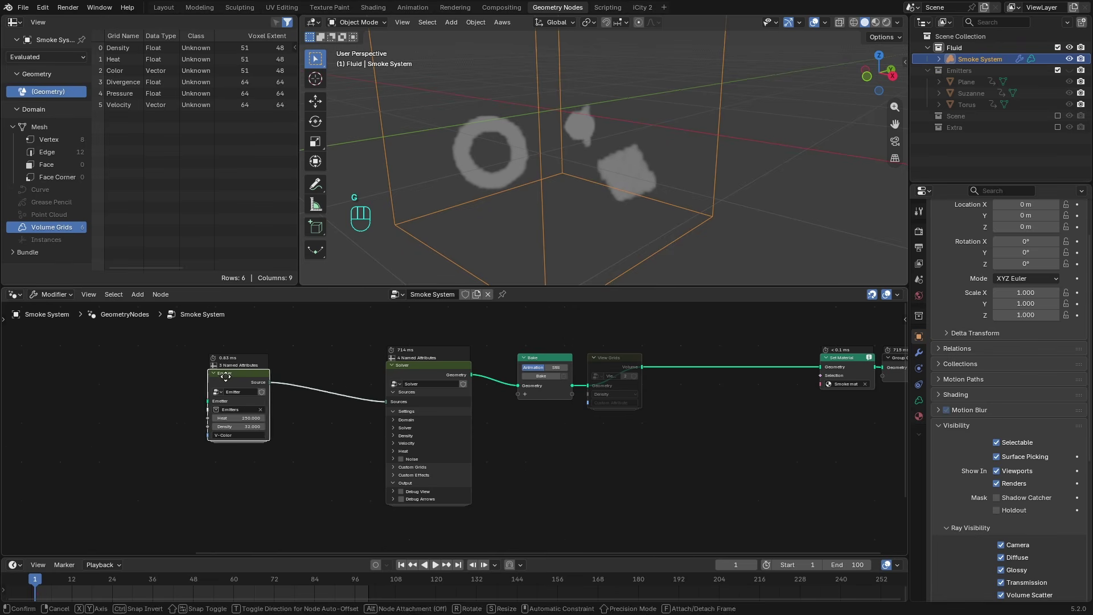
{"action": "left_click", "coordinate": [213, 379]}
- Open the Solver group briefly, return to Smoke System and review the node chain through to Group Output
{"action": "left_click", "coordinate": [430, 364]}
{"action": "key", "text": "Tab"}
{"action": "key", "text": "ctrl+Tab"}
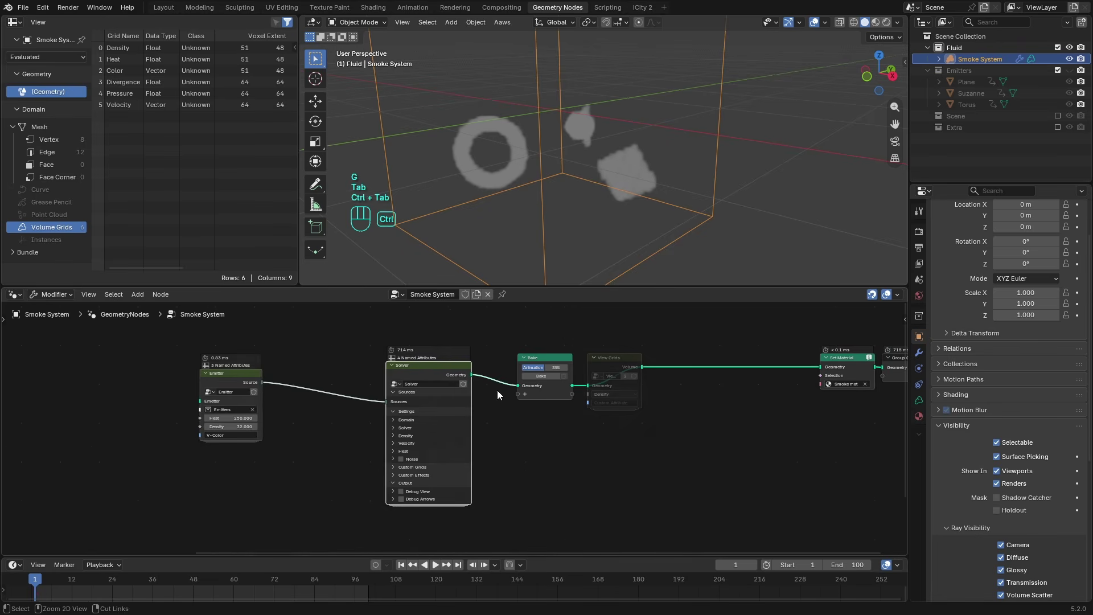
{"action": "middle_click_drag", "start_coordinate": [497, 391], "coordinate": [583, 429]}
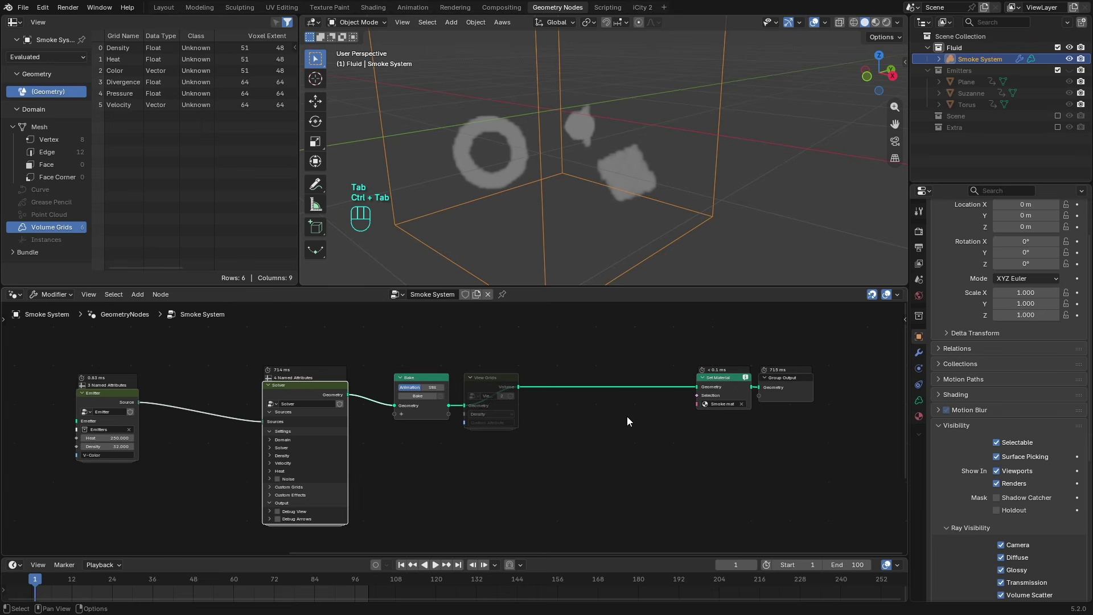
{"action": "middle_click_drag", "start_coordinate": [446, 442], "coordinate": [498, 441]}
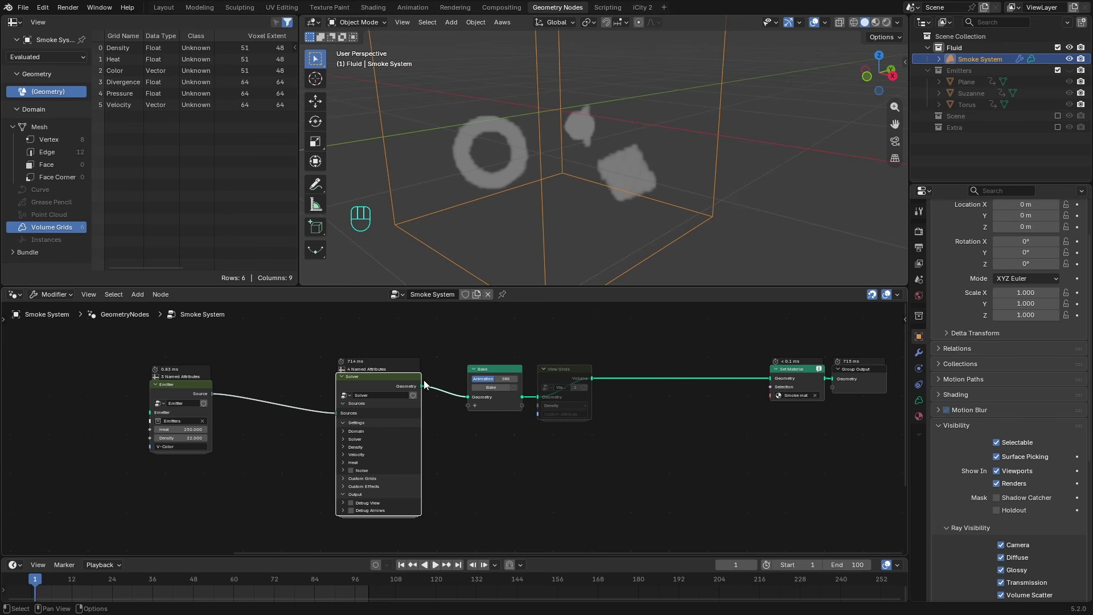
- Reposition the Emitter node so its header lines up with the top of the Solver node
{"action": "middle_click_drag", "start_coordinate": [451, 425], "coordinate": [457, 419]}
{"action": "key", "text": "g"}
{"action": "key", "text": "g"}
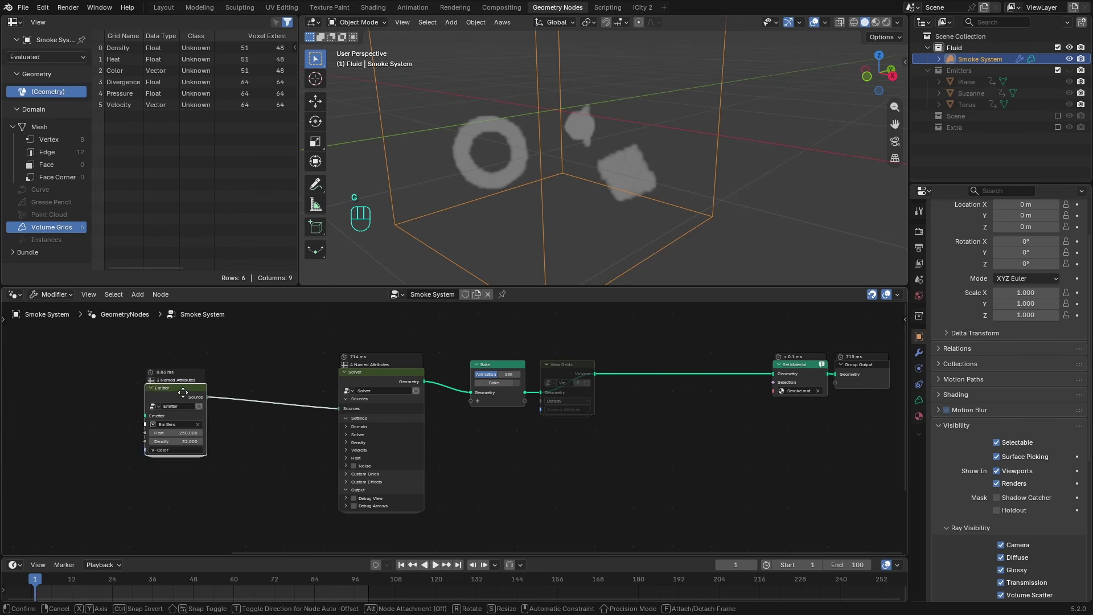
{"action": "left_click", "coordinate": [236, 388]}
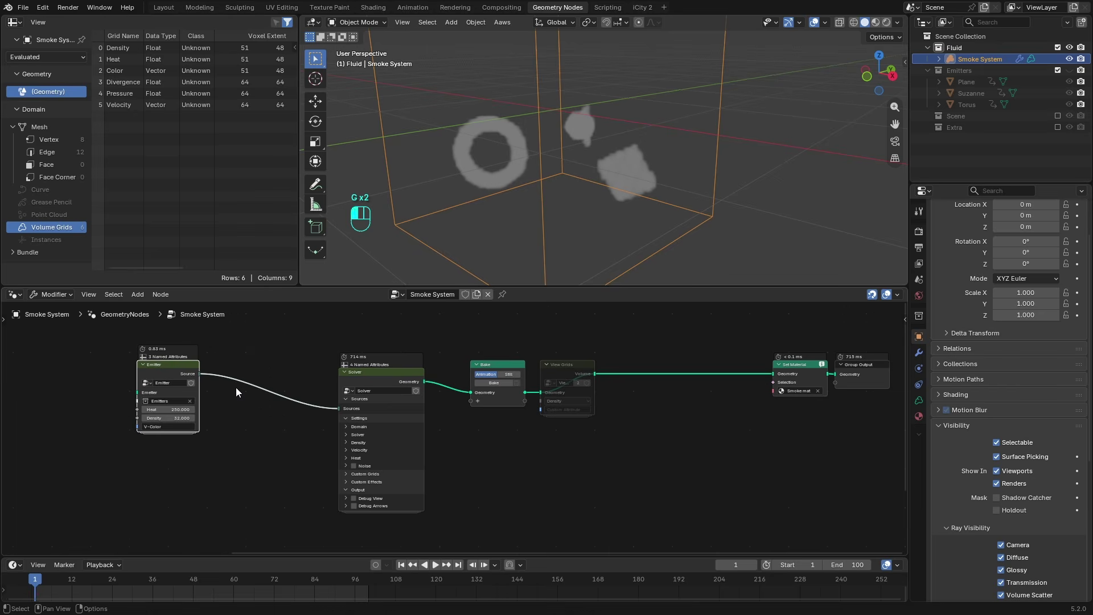
{"action": "key", "text": "g"}
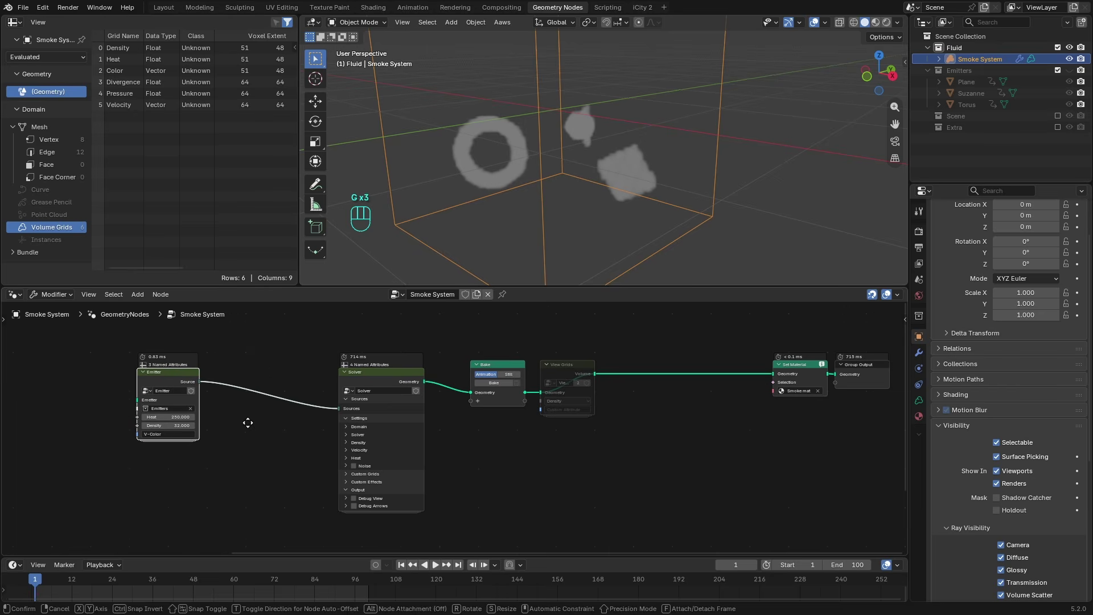
{"action": "left_click", "coordinate": [250, 424]}
- Add a reroute on the link between Emitter and Solver, move it, and dissolve it again
{"action": "right_click_drag", "start_coordinate": [297, 387], "coordinate": [296, 407], "text": "shift"}
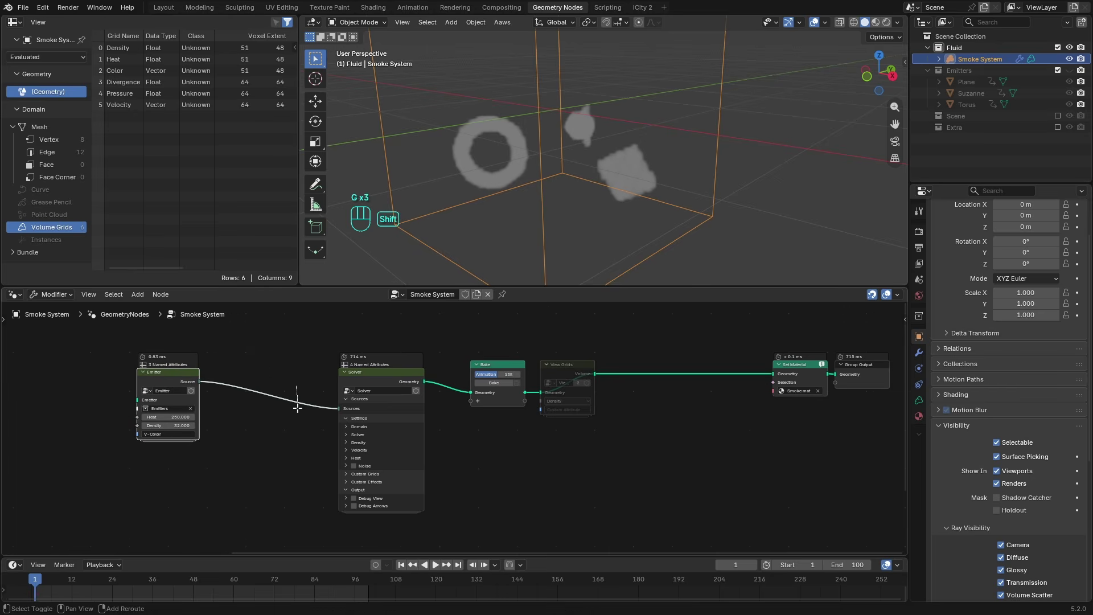
{"action": "key", "text": "g"}
{"action": "left_click", "coordinate": [244, 433]}
{"action": "key", "text": "ctrl+x"}
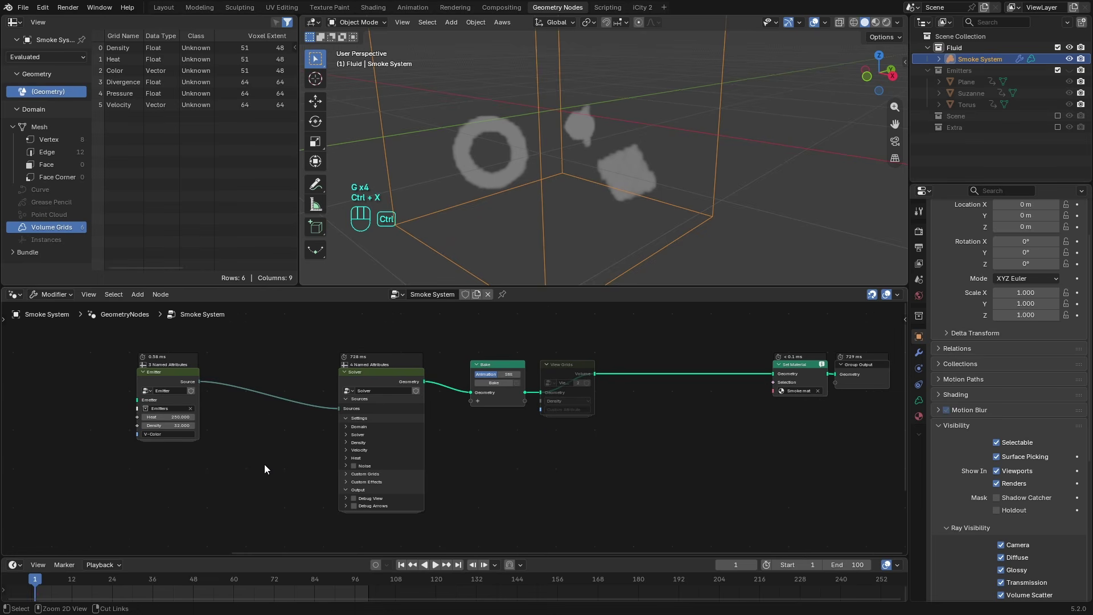